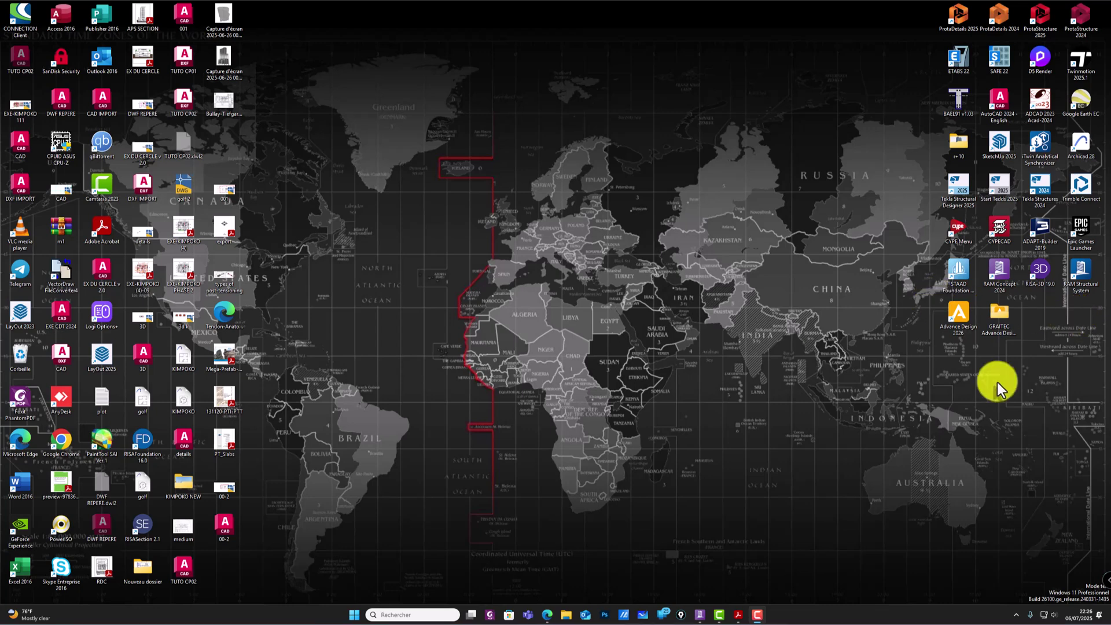
right_click(425, 237)
click(459, 276)
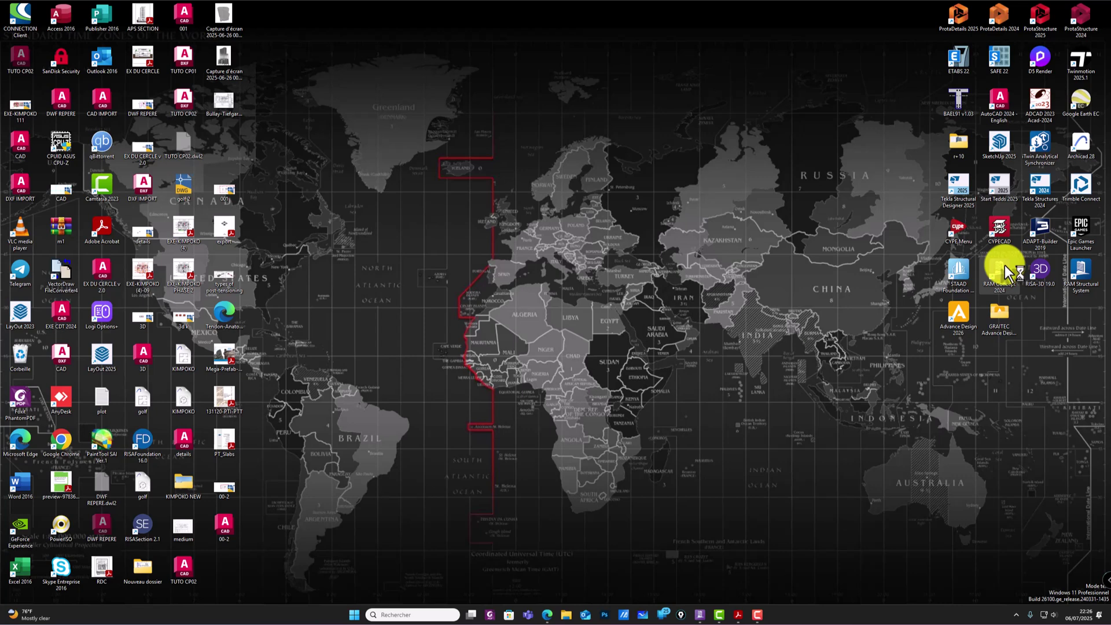
right_click(583, 276)
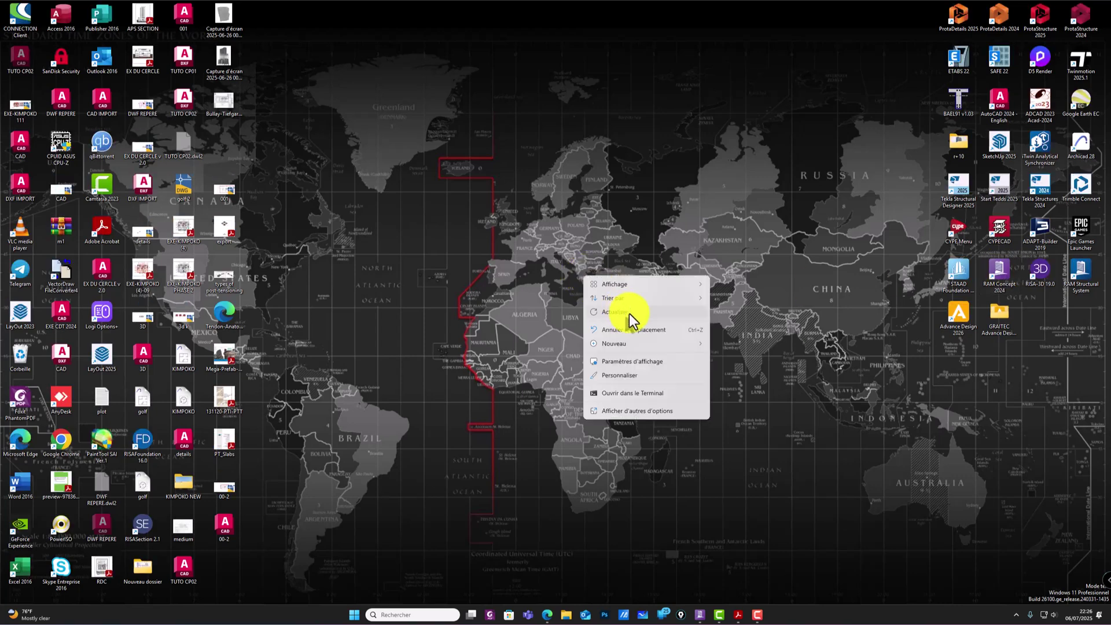
click(629, 313)
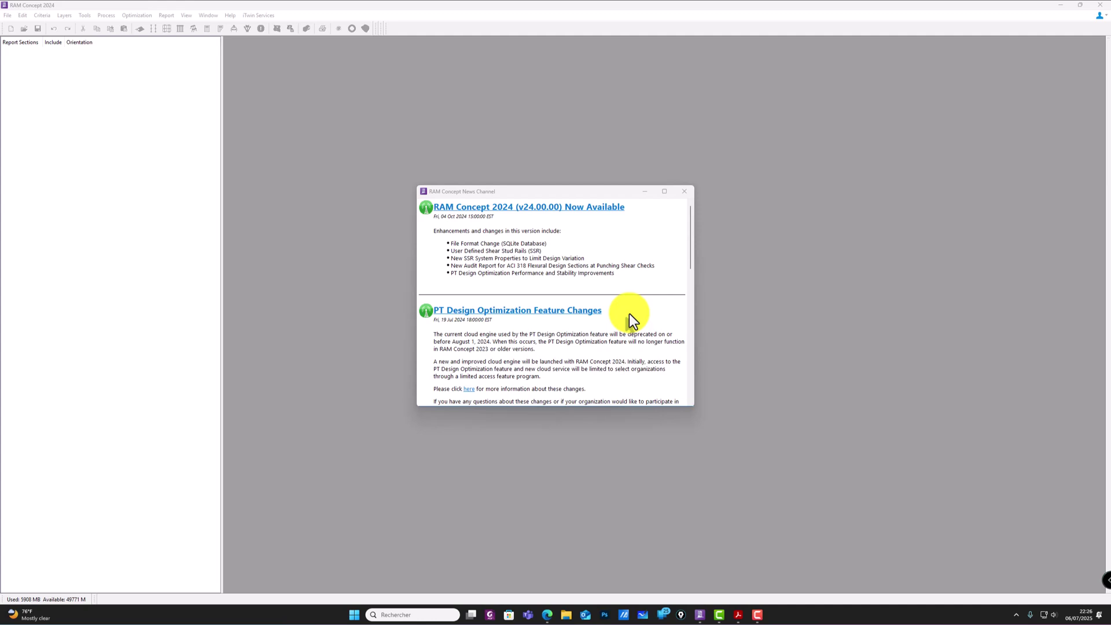
Step: Dismiss the news window and create a new elevated floor file using the Eurocode 2 code, version 2004
click(684, 191)
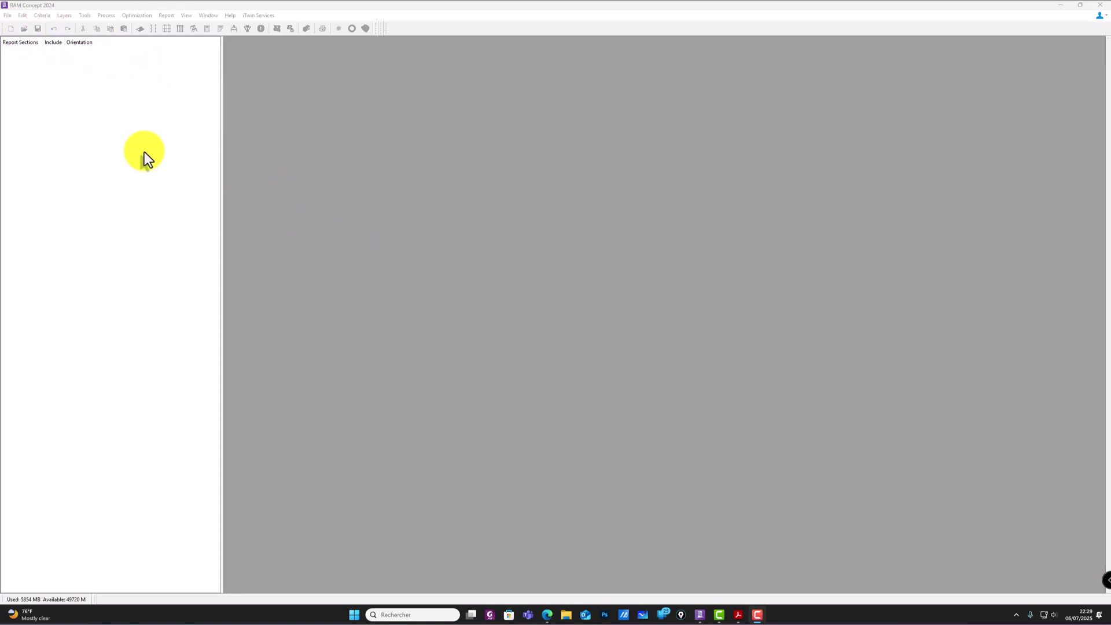
click(10, 29)
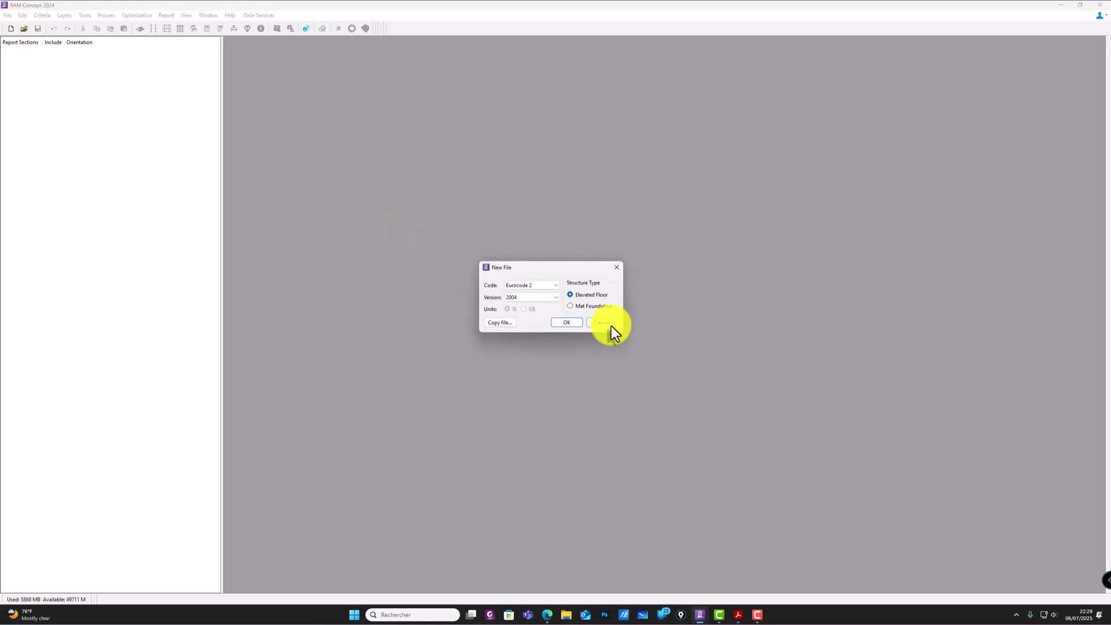
click(547, 285)
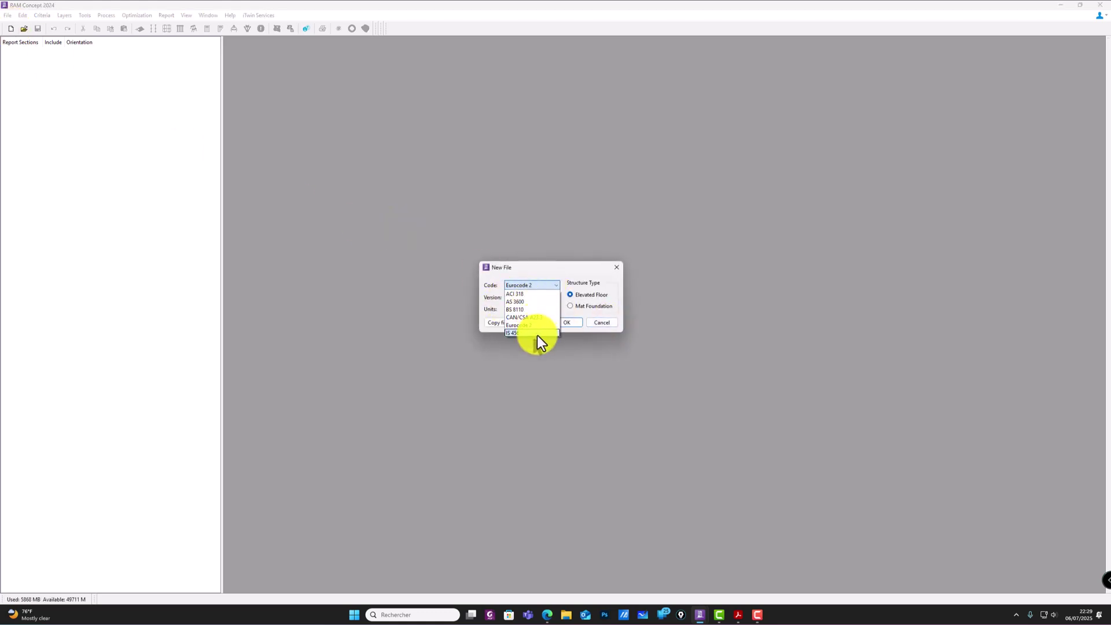
click(527, 325)
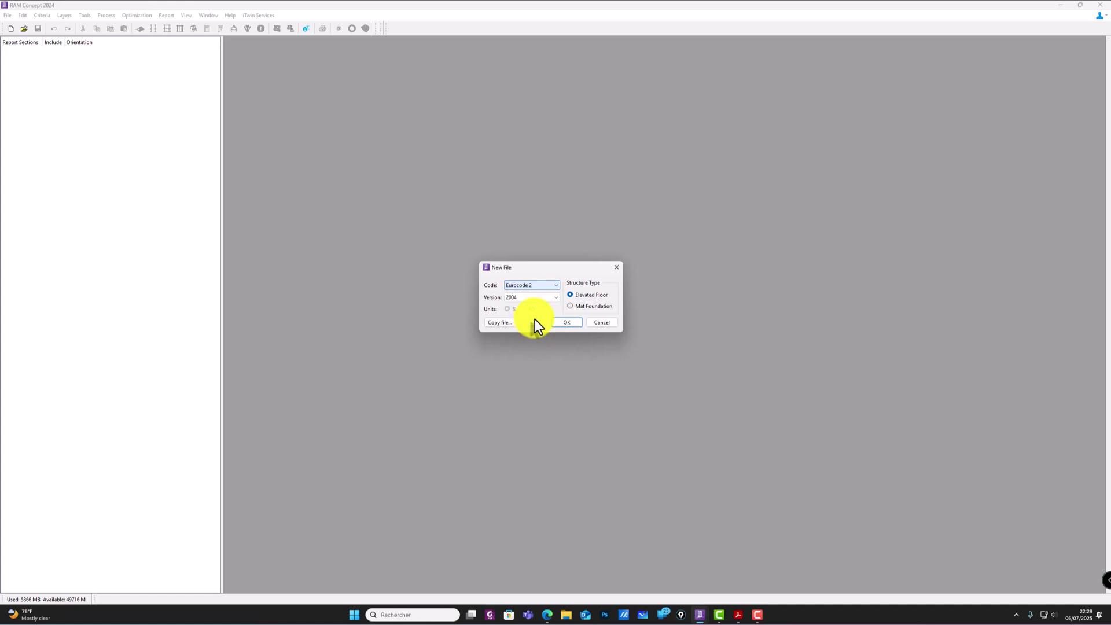
click(553, 296)
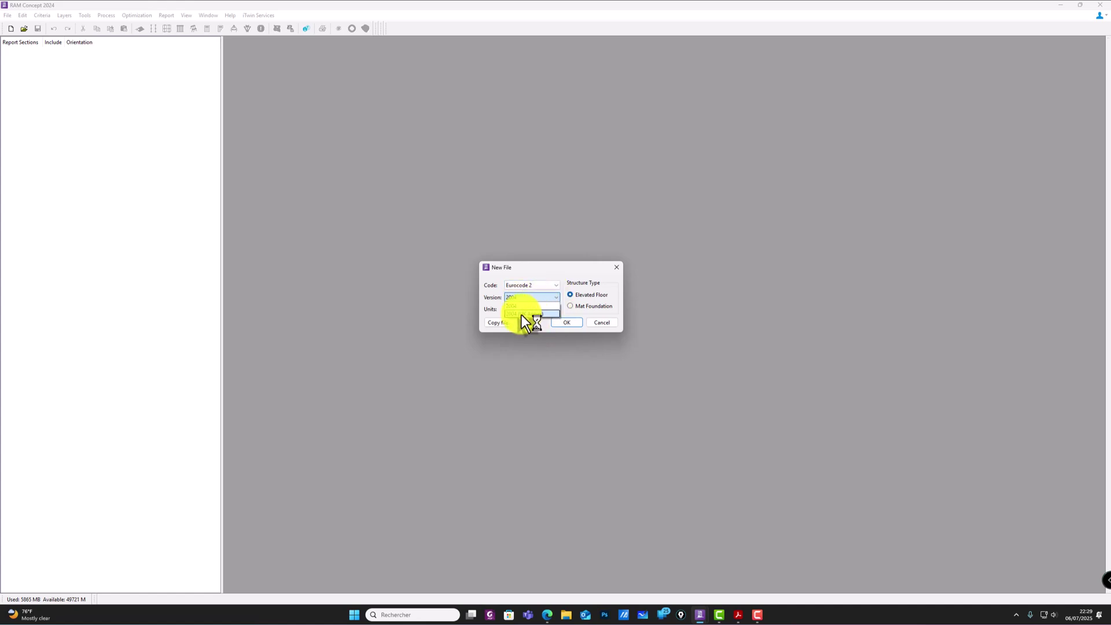
click(530, 305)
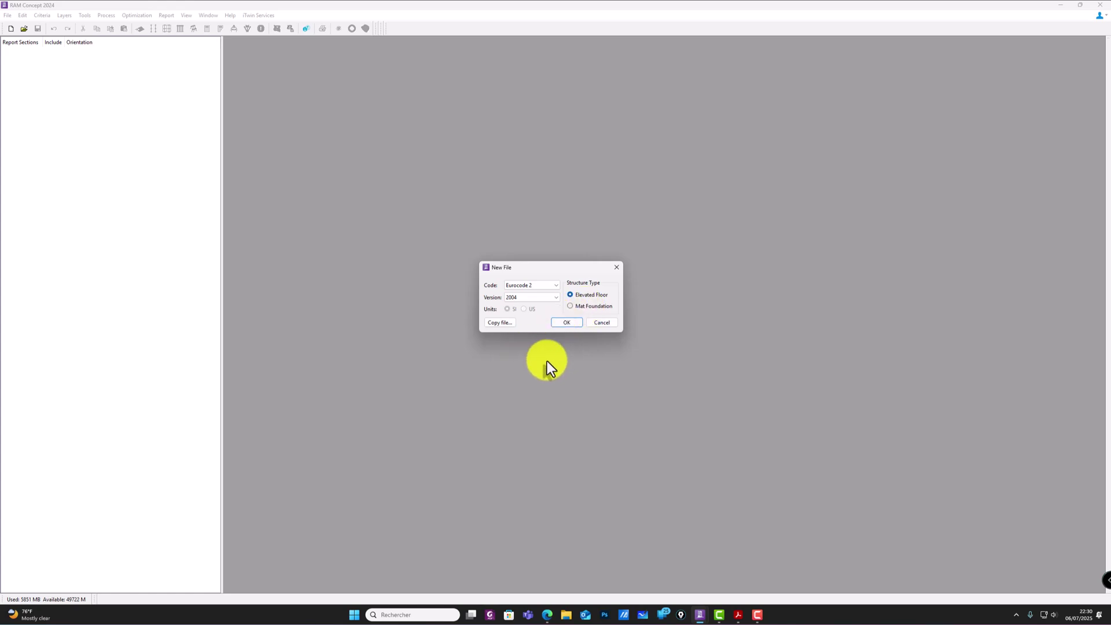
click(565, 322)
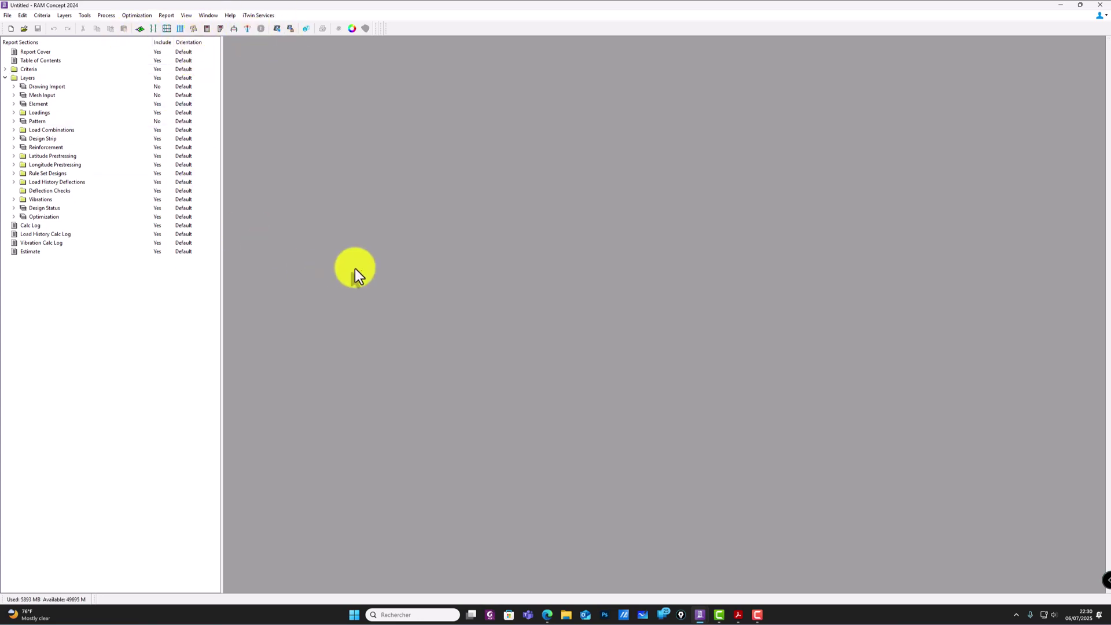
click(11, 16)
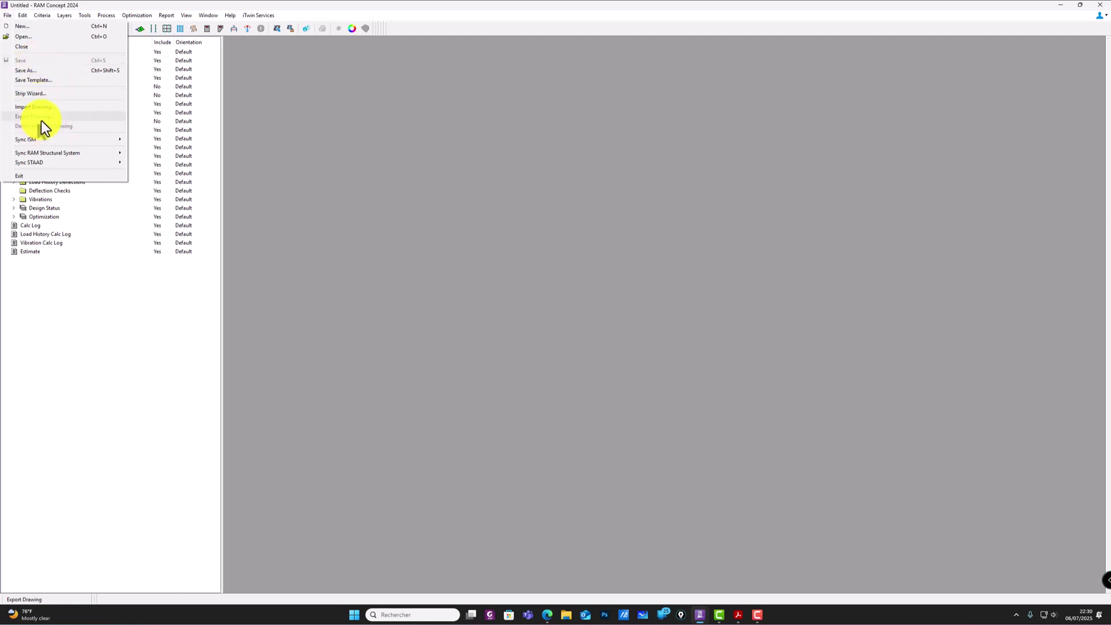
mouse_move(91, 161)
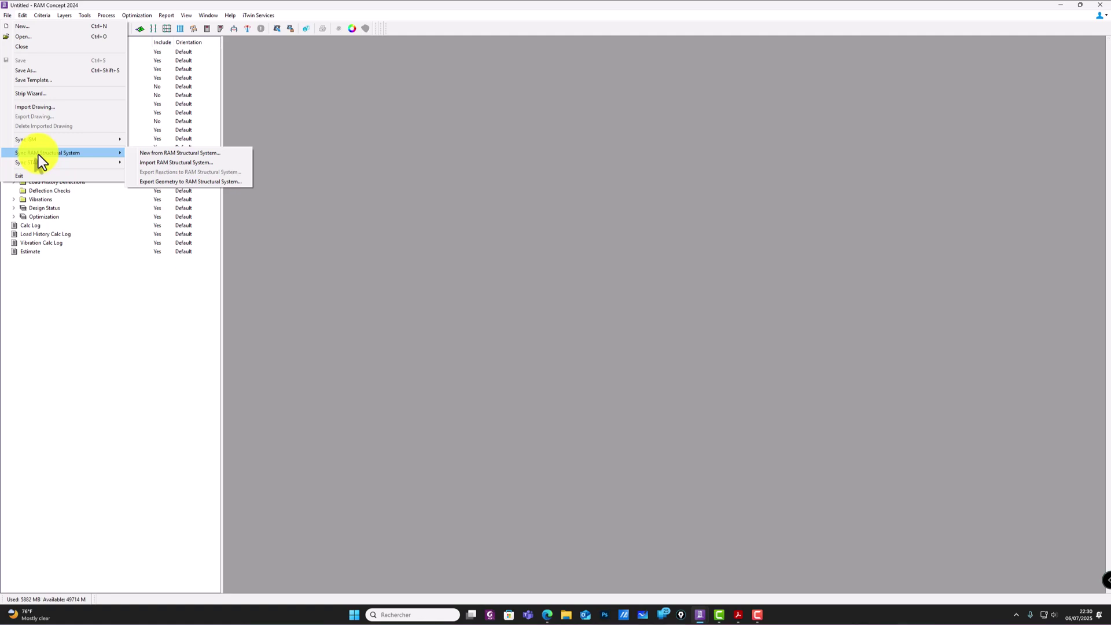
mouse_move(46, 163)
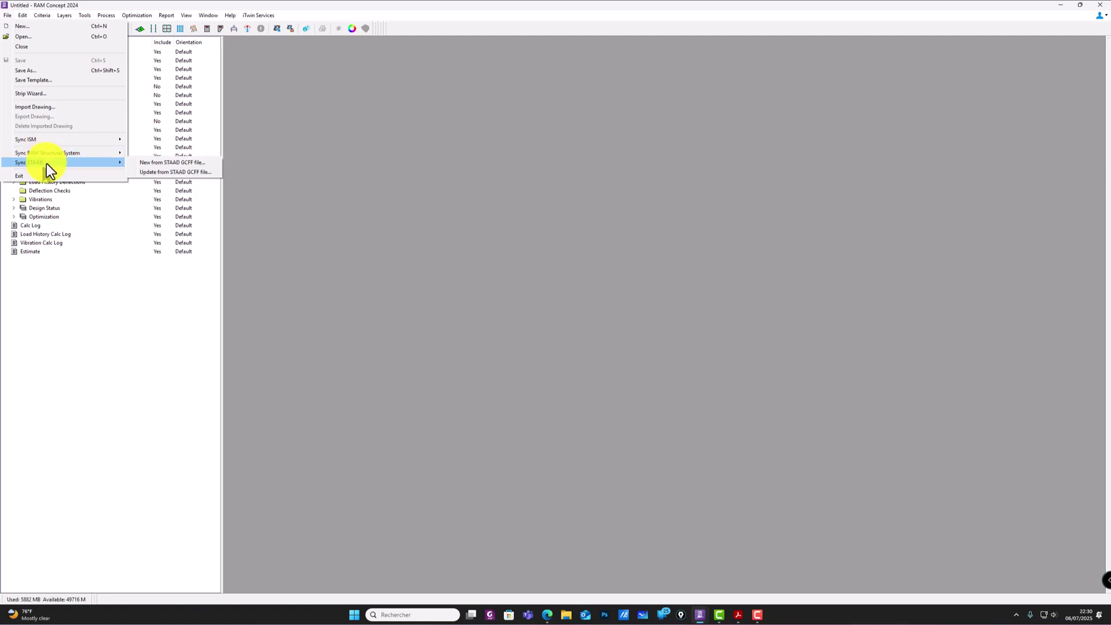
click(1072, 8)
click(1072, 8)
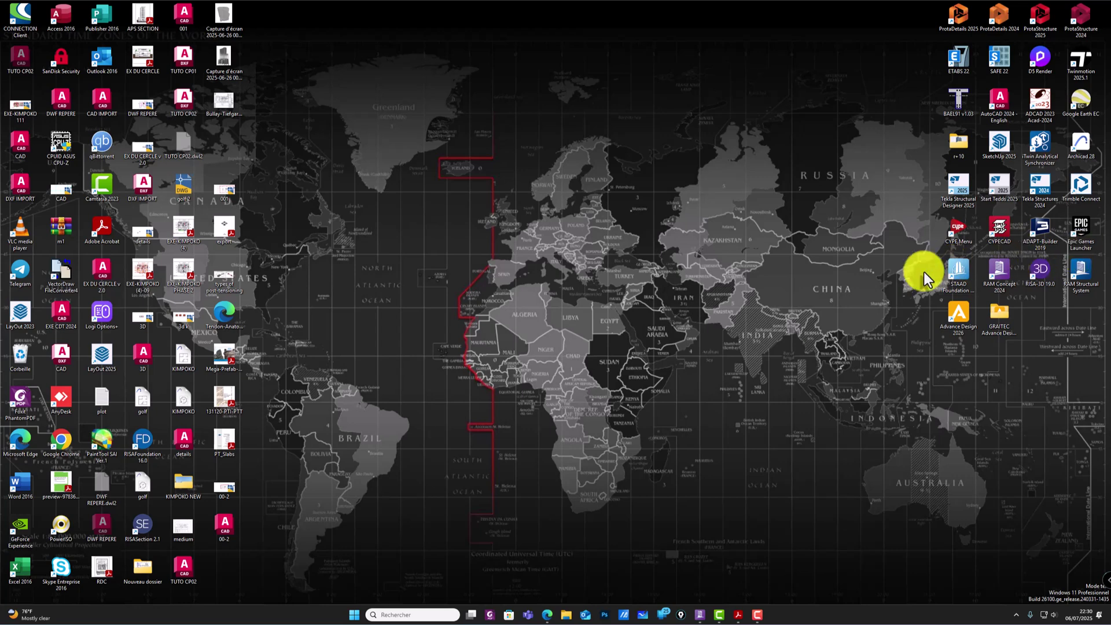
Step: Close the duplicate untitled RAM Concept window and return to the remaining one
mouse_move(752, 613)
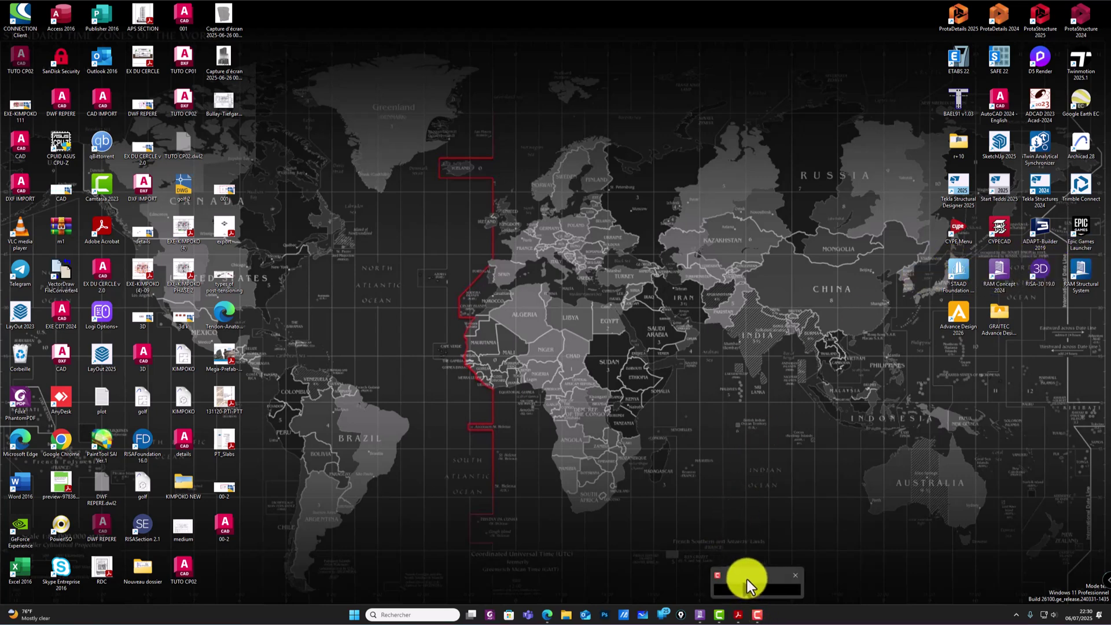
mouse_move(700, 612)
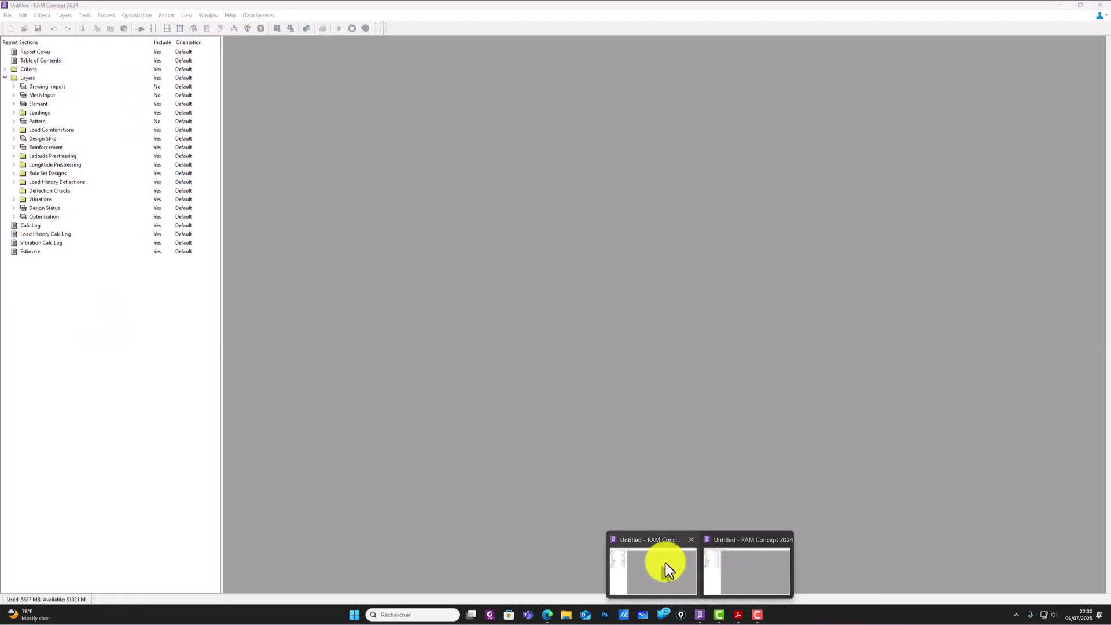
click(665, 562)
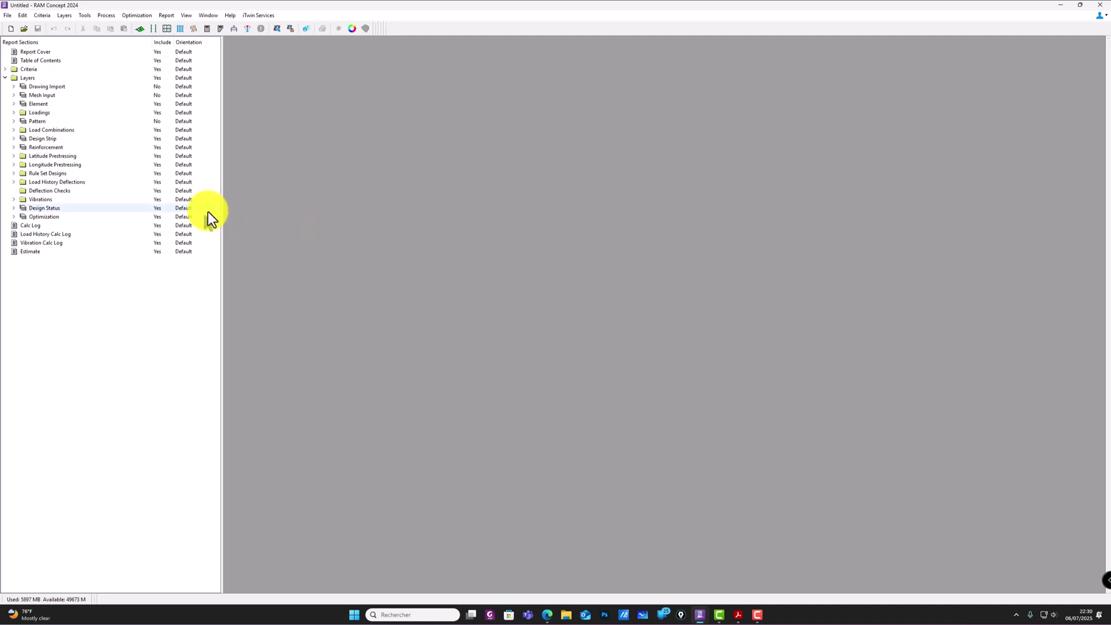
mouse_move(702, 613)
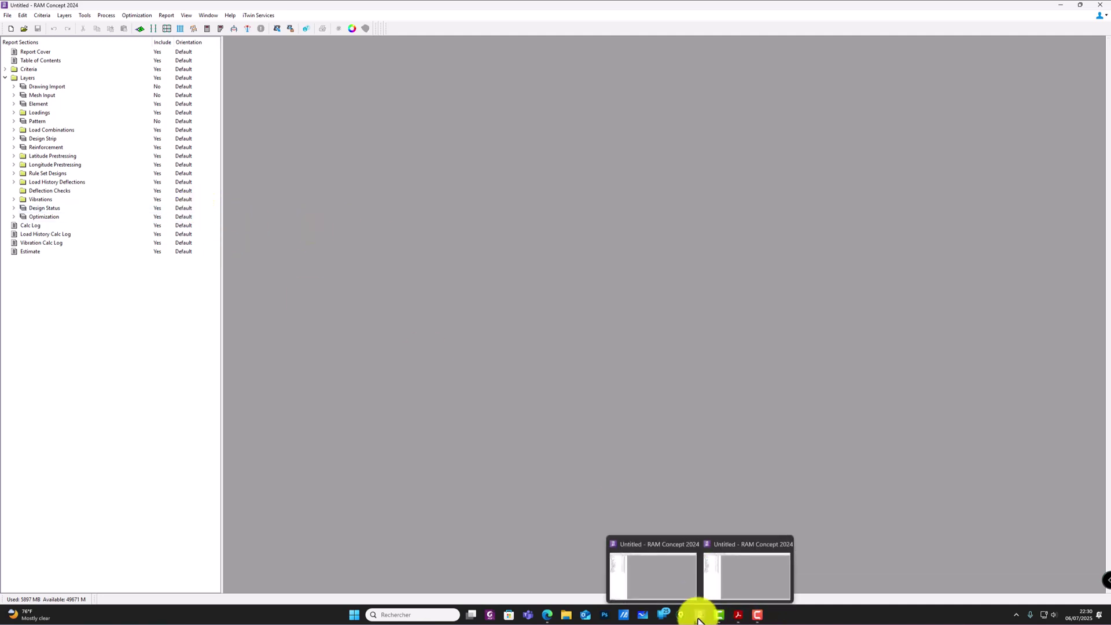
click(786, 533)
click(700, 570)
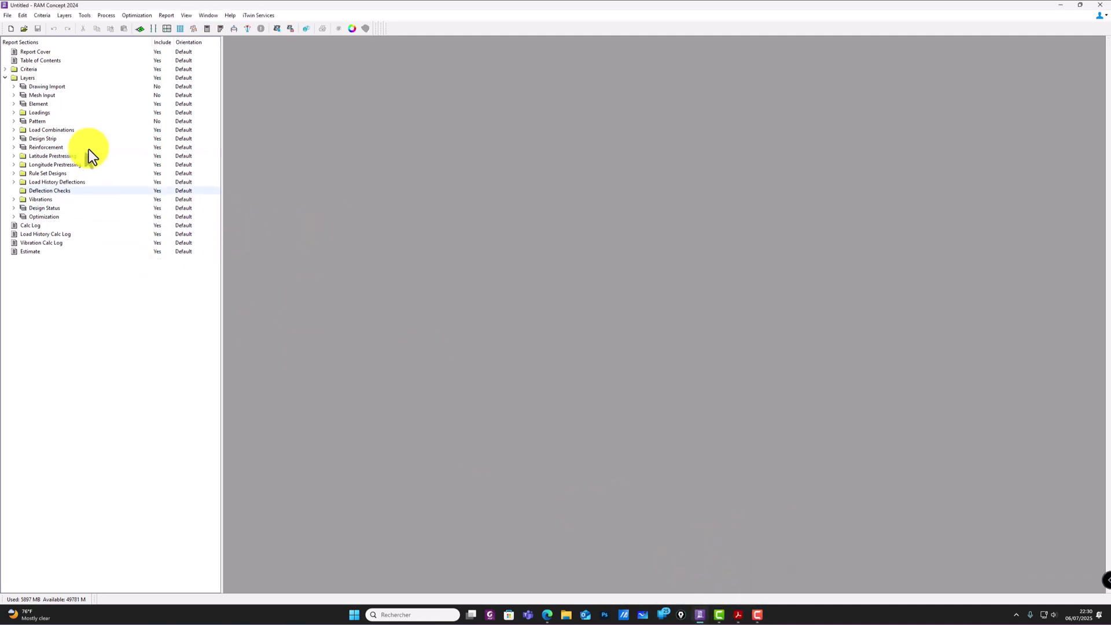
Step: Review the general, load history/ECR and vibration calculation options, including the available design codes, and accept them
click(23, 16)
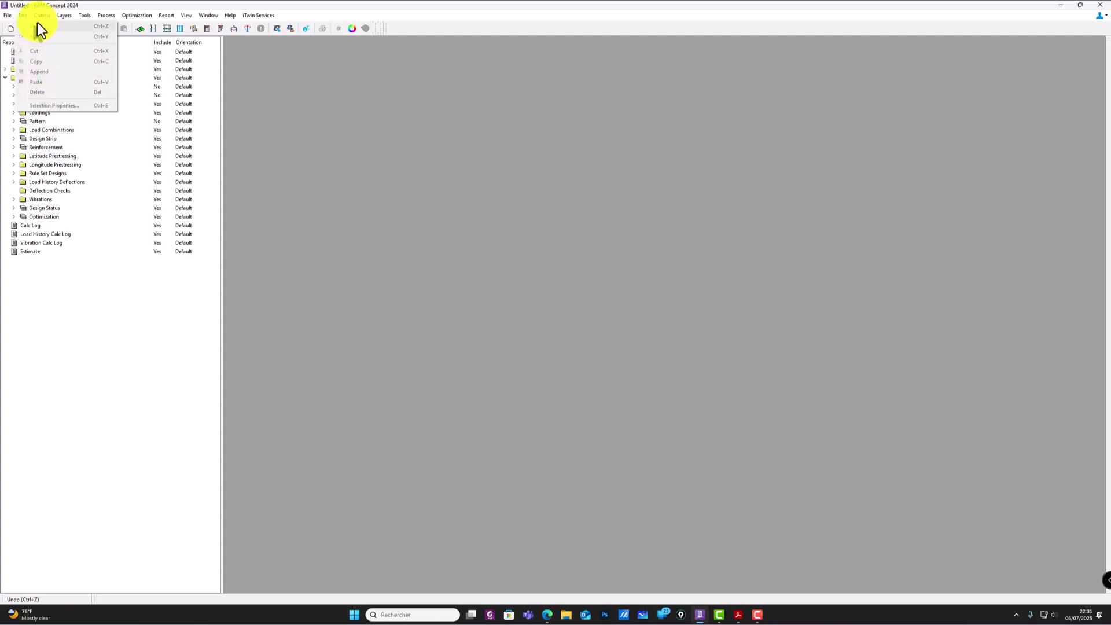
mouse_move(41, 16)
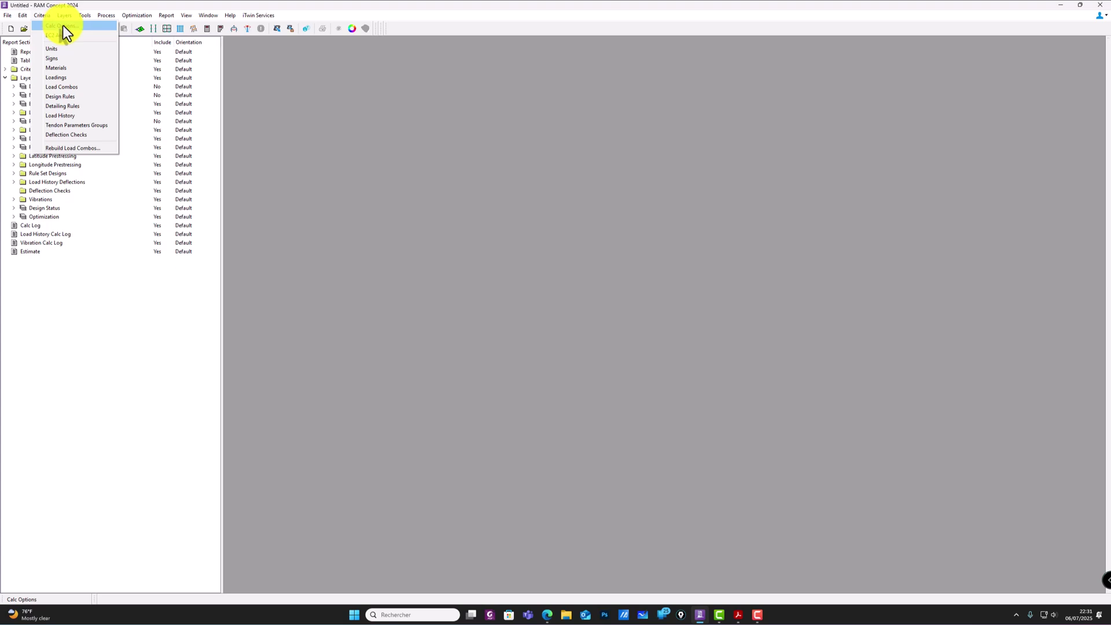
click(64, 26)
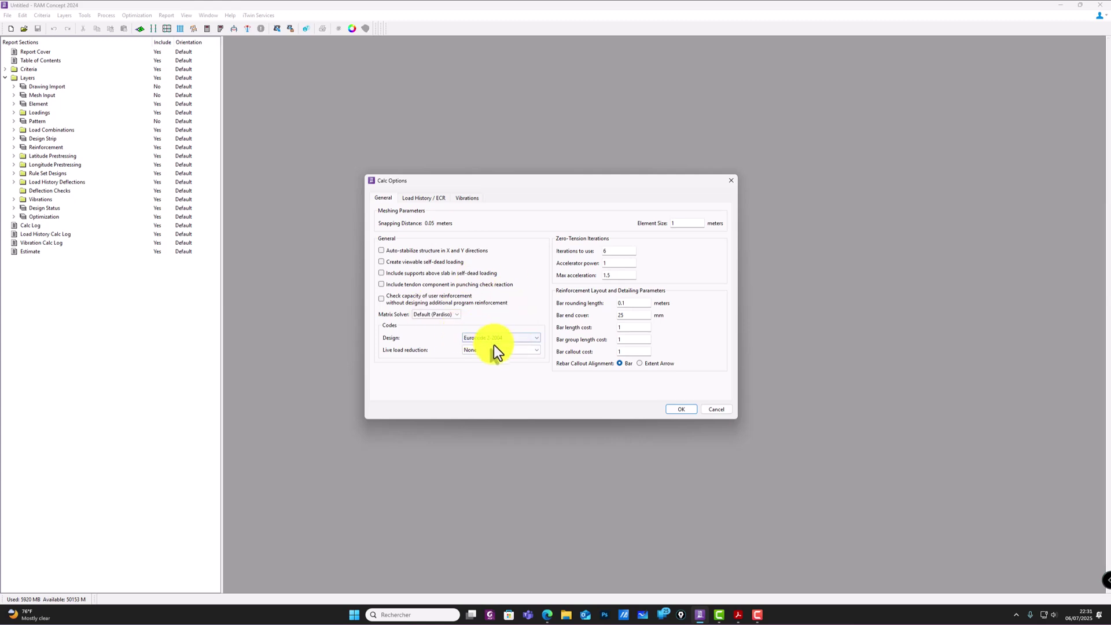
click(516, 341)
click(534, 338)
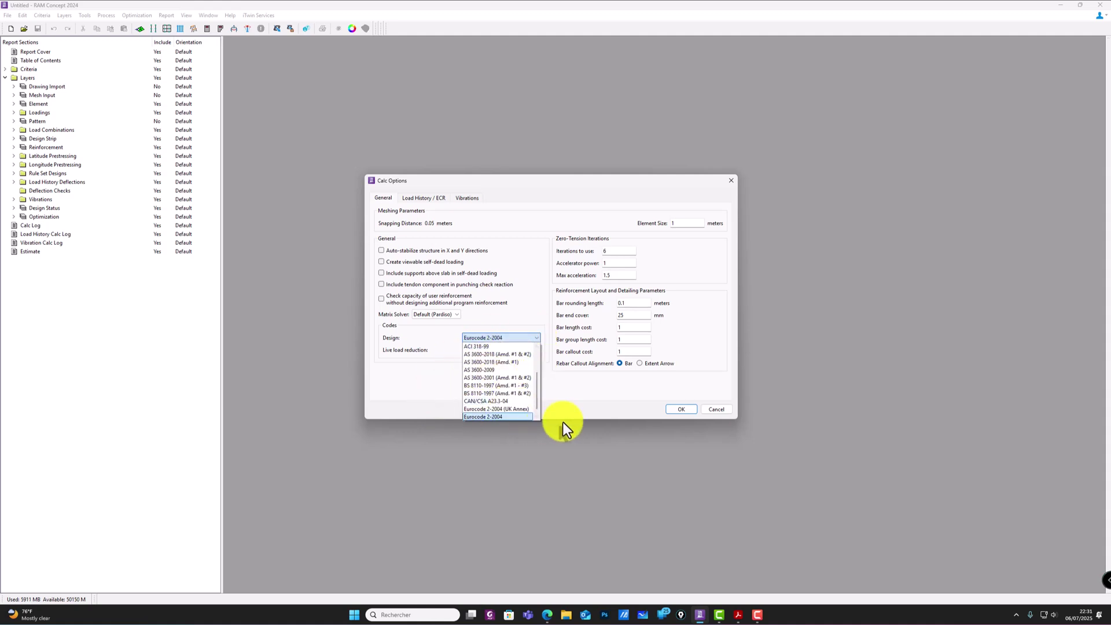
click(579, 401)
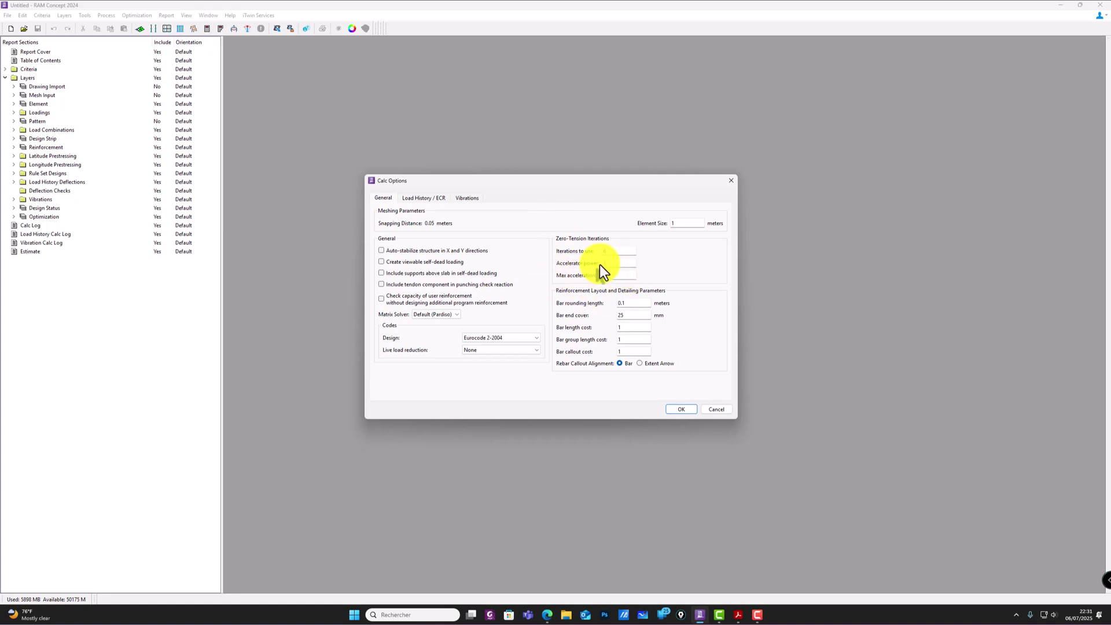
click(419, 198)
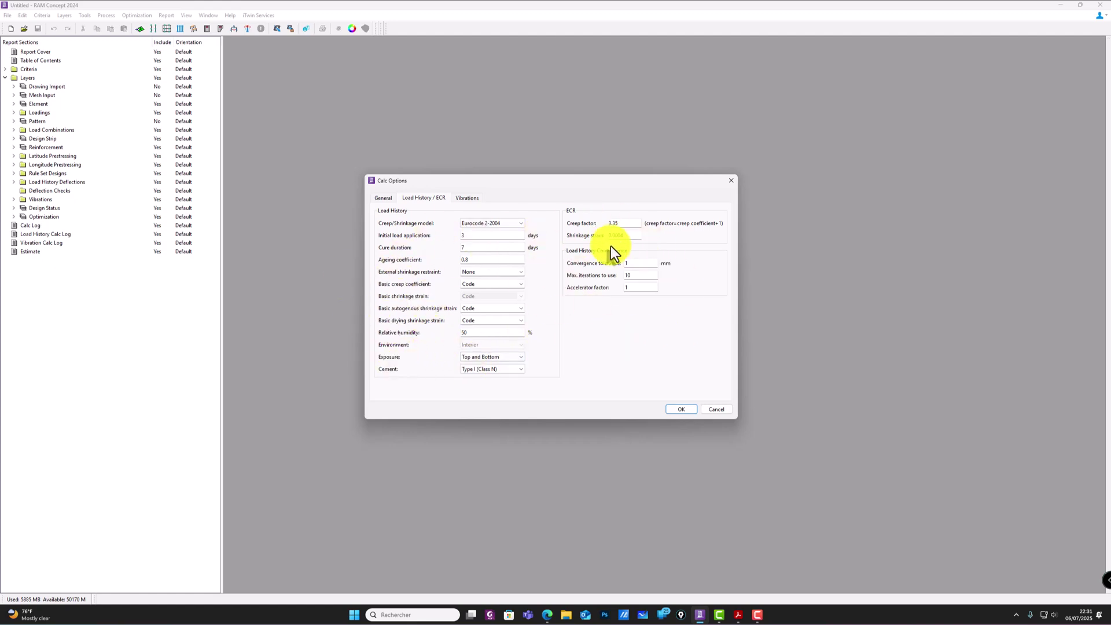
click(465, 199)
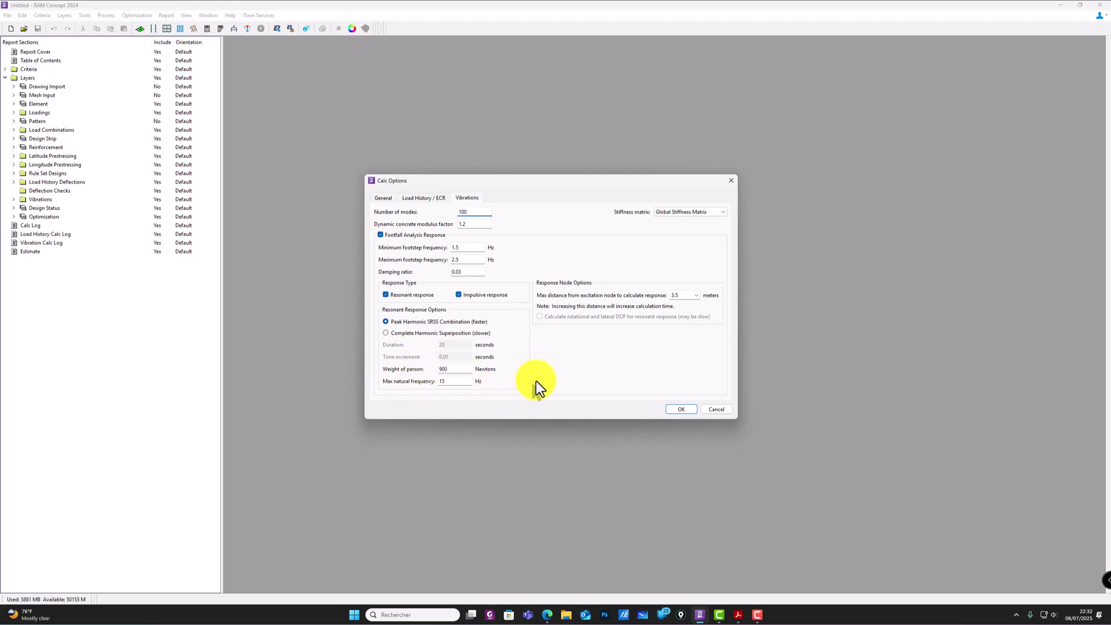
click(680, 408)
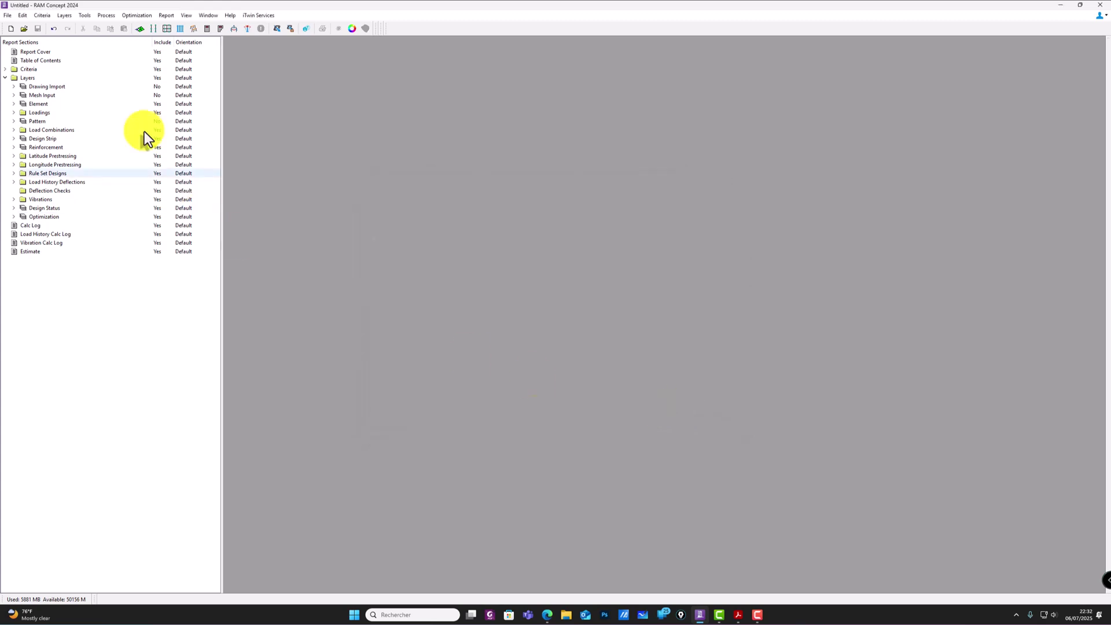
Step: Review the EC2 annex partial material factors, shear parameters, stress limits and crack width table, and accept them
click(47, 16)
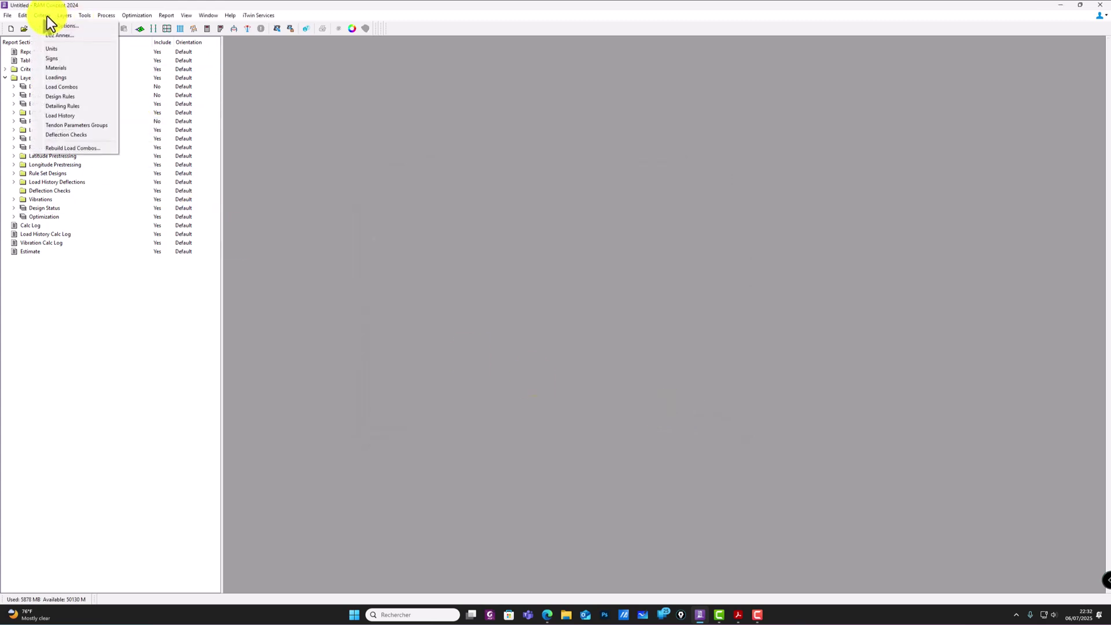
click(68, 36)
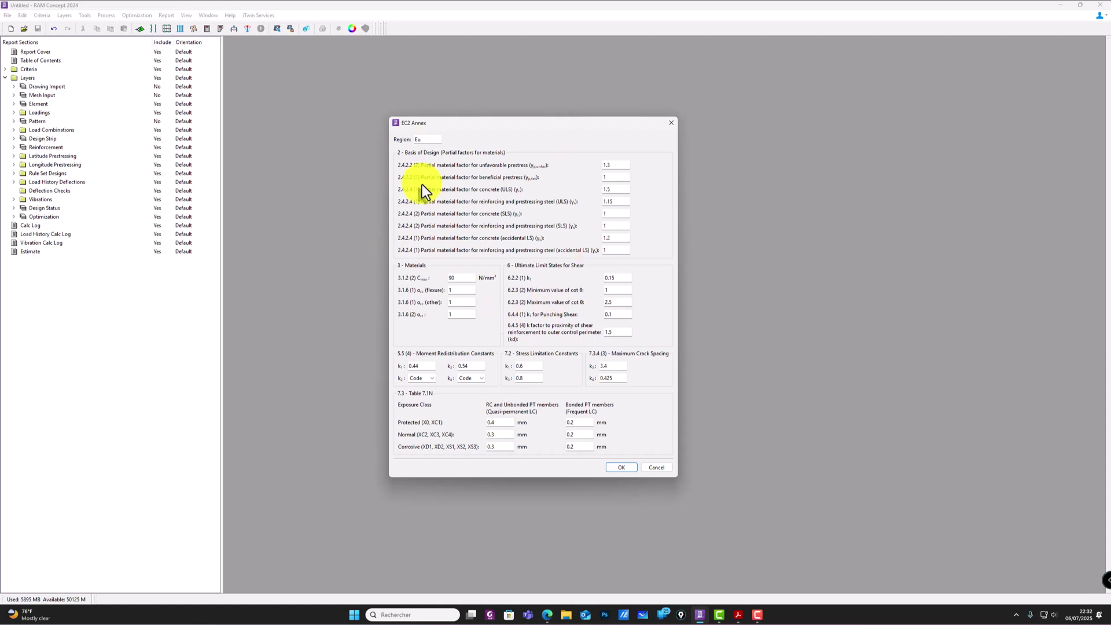
drag(531, 121, 564, 164)
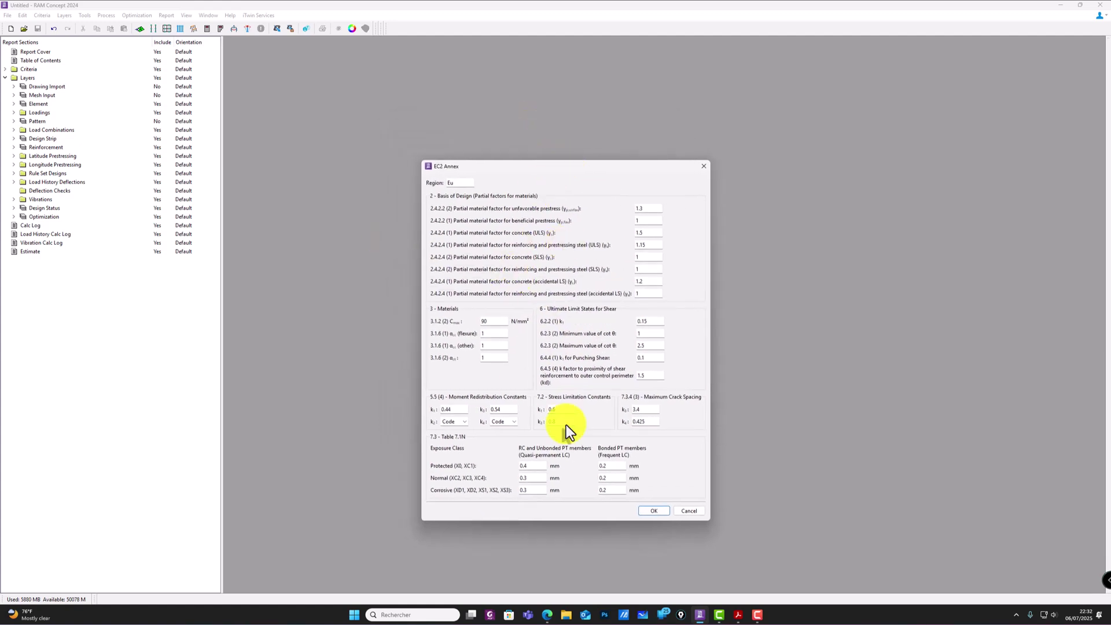
click(663, 512)
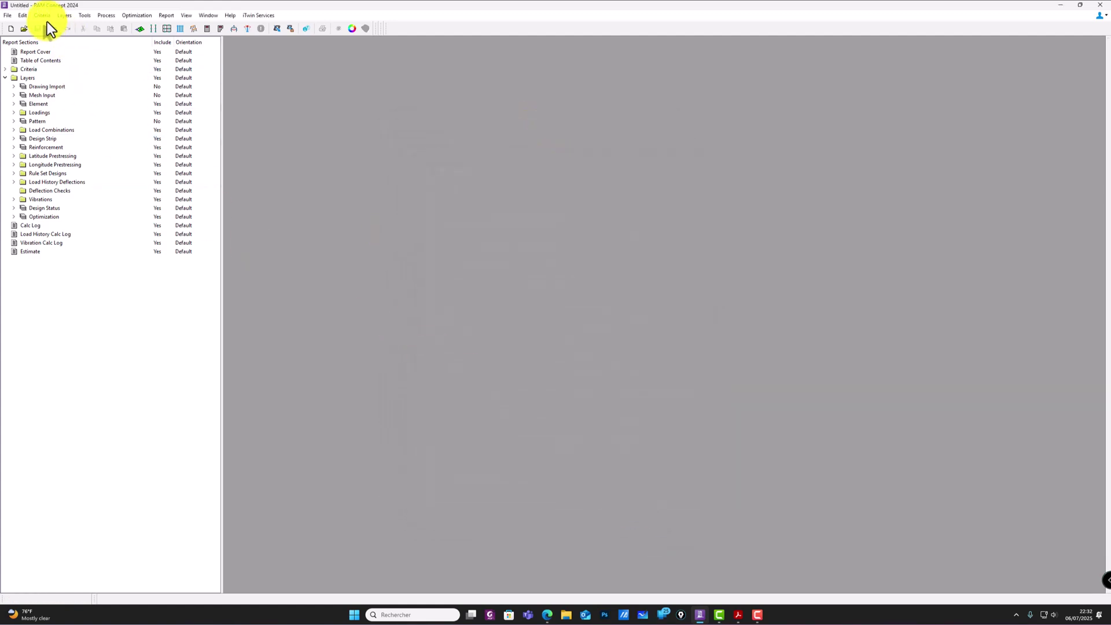
Step: Review the project units for geometry, loading, springs, slab analysis and materials, and close the units page
click(45, 16)
click(65, 50)
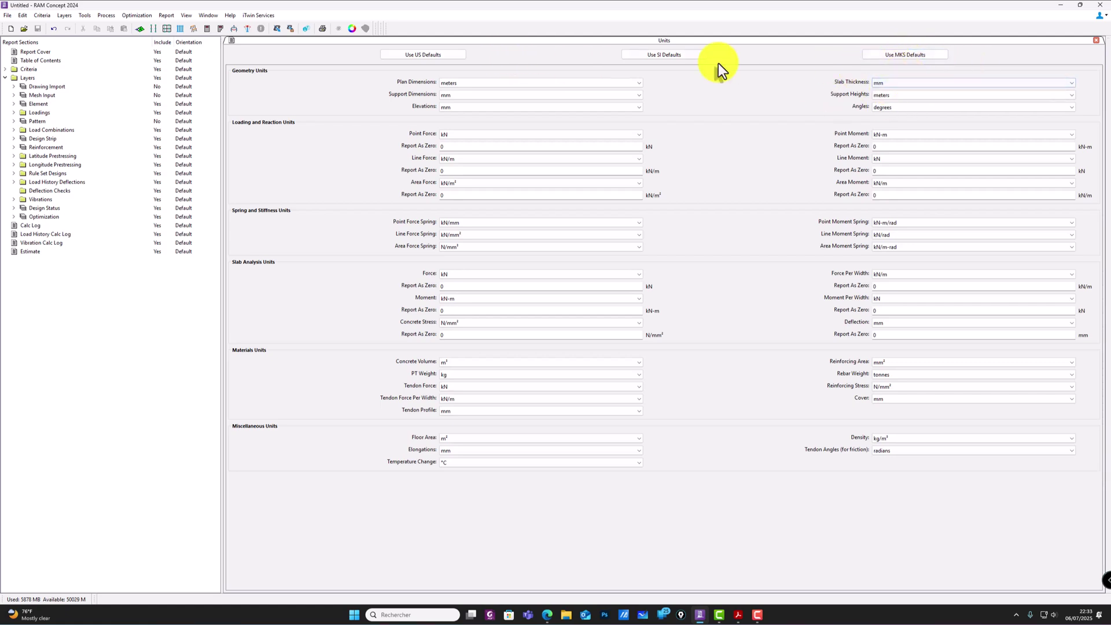
click(1096, 40)
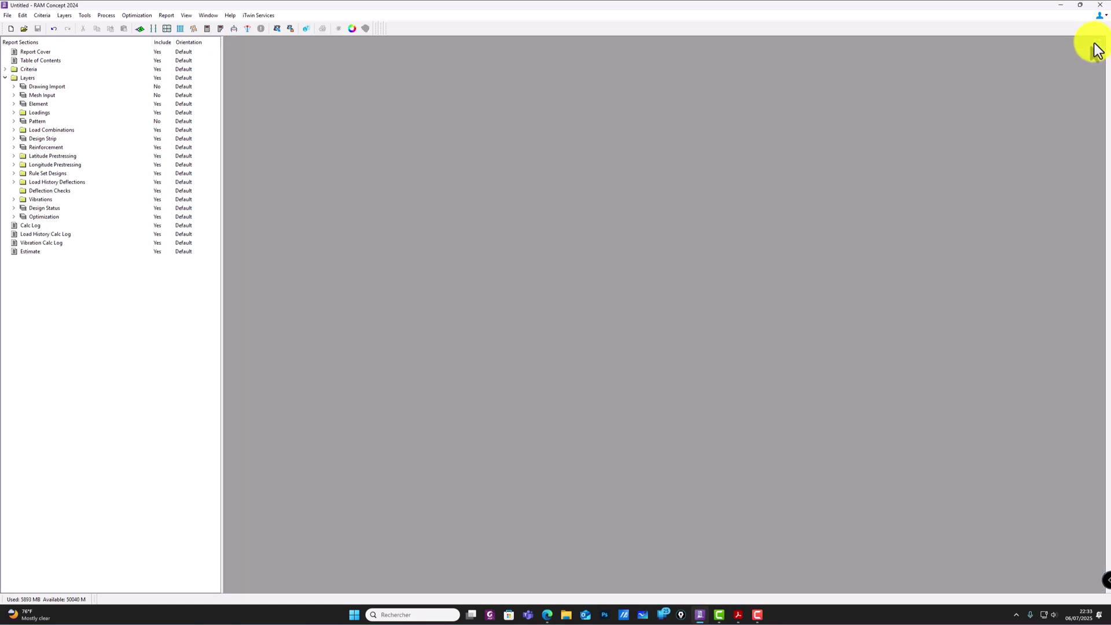
Step: Open the materials criteria and delete every concrete mix except C35/45
click(44, 15)
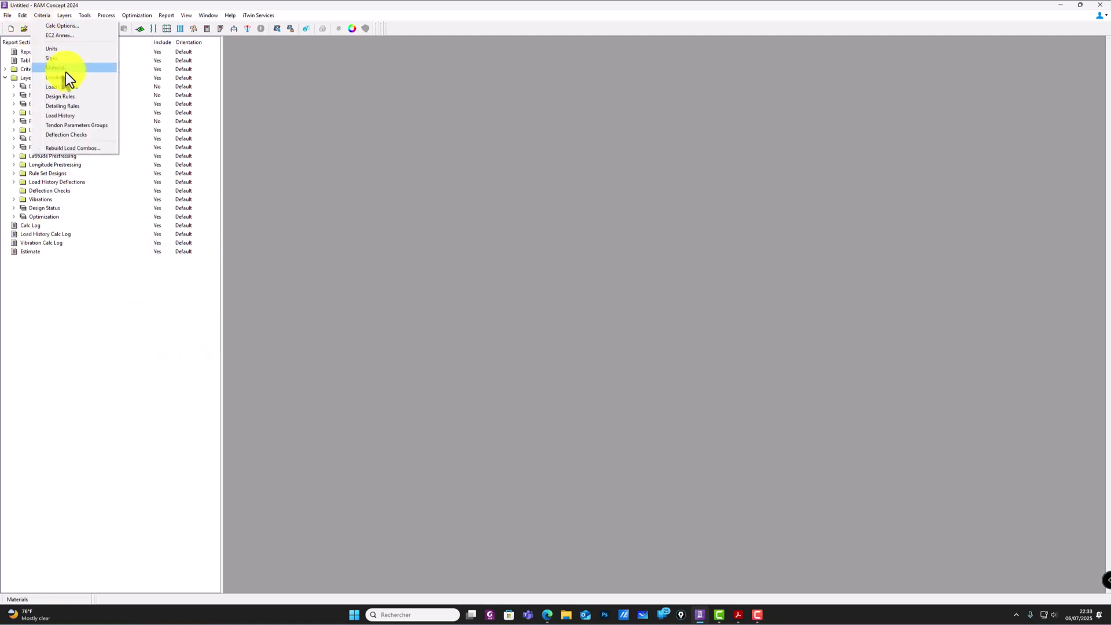
click(66, 70)
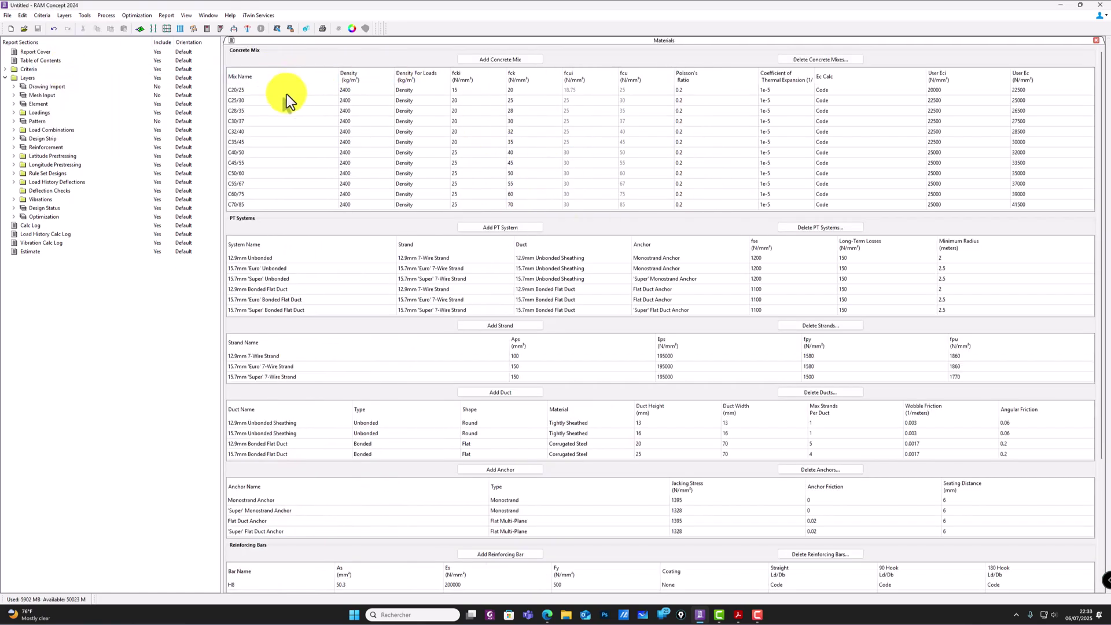
click(810, 59)
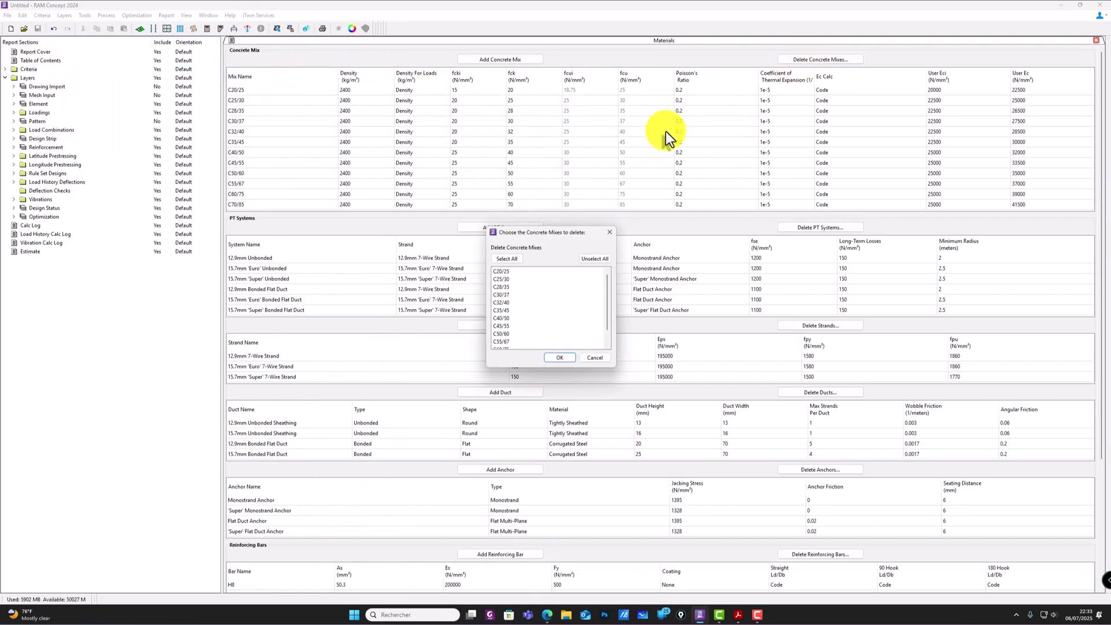
click(503, 310)
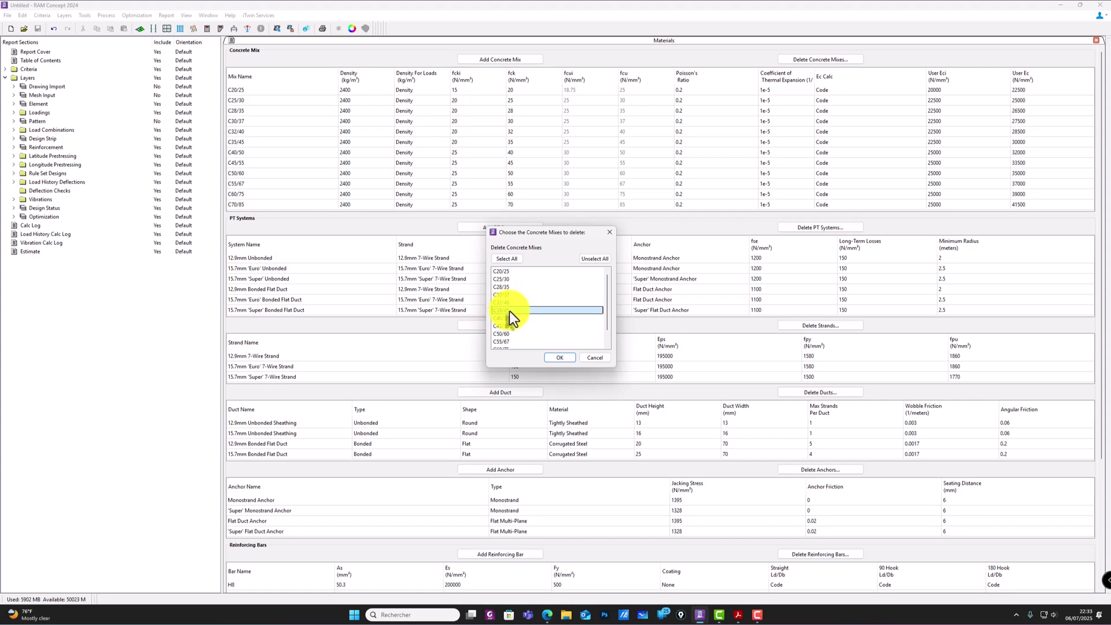
click(513, 259)
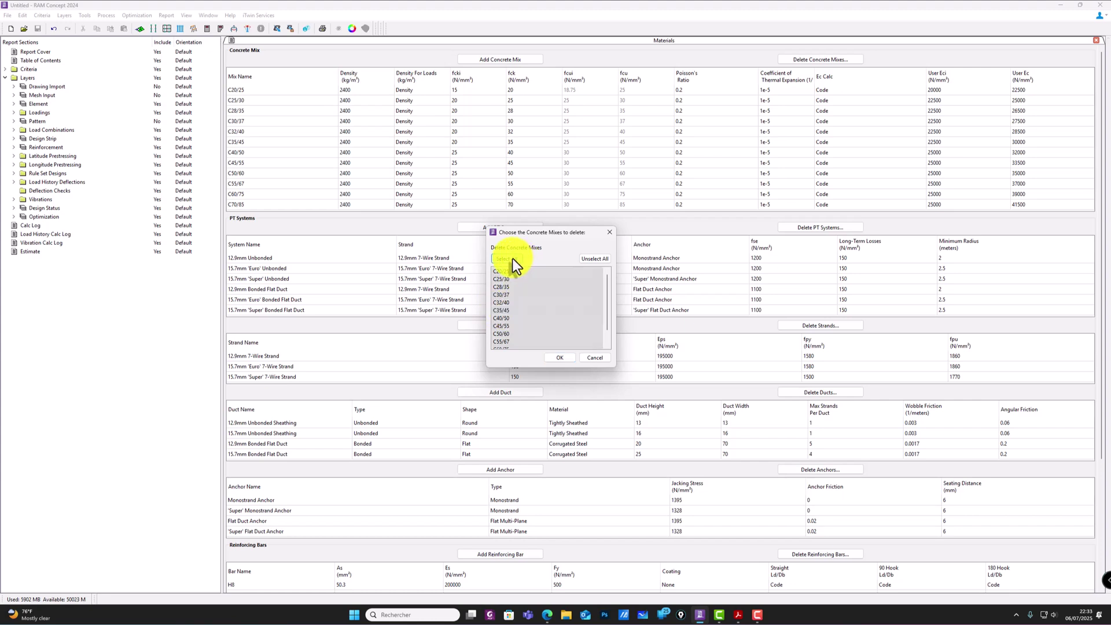
ctrl+click(509, 311)
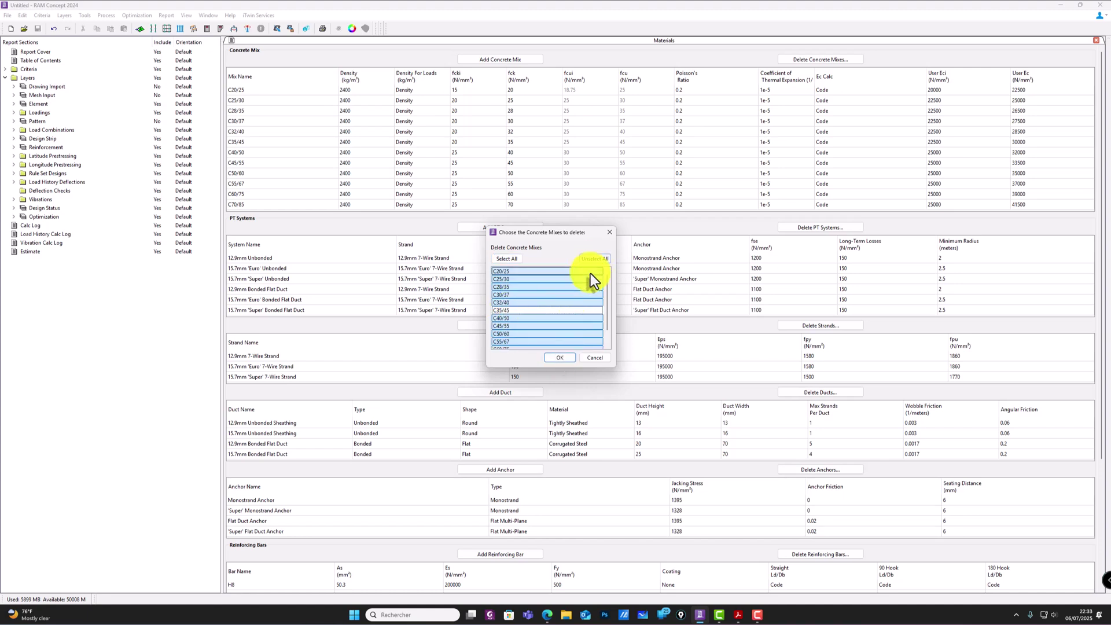
click(560, 359)
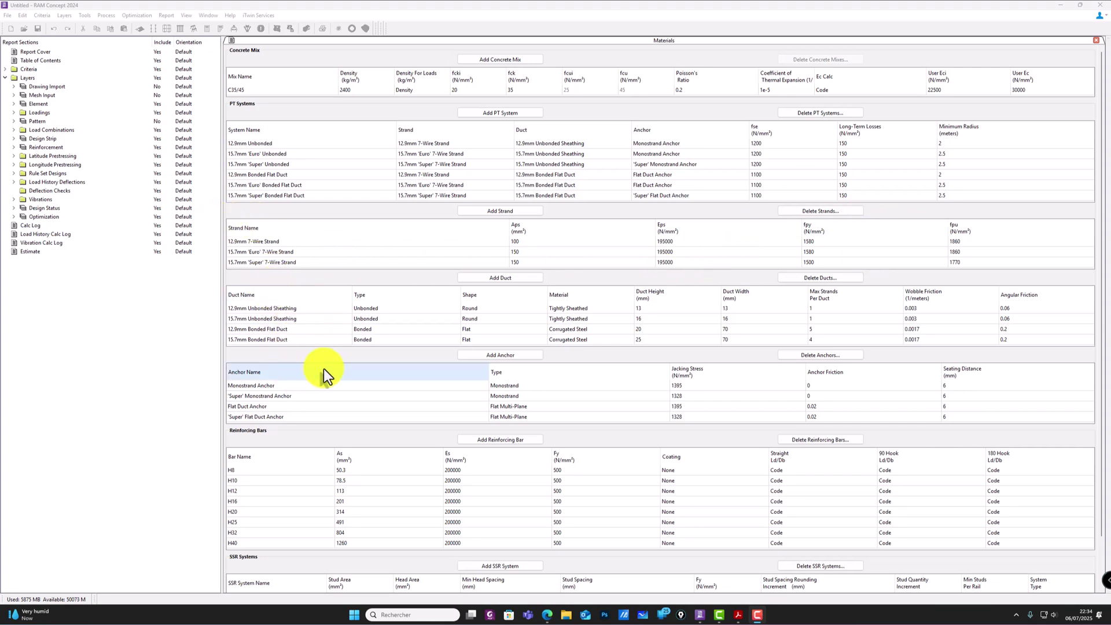
Step: Delete all reinforcing bars from the materials except H12, H16 and H20
scroll(432, 498, down, 1)
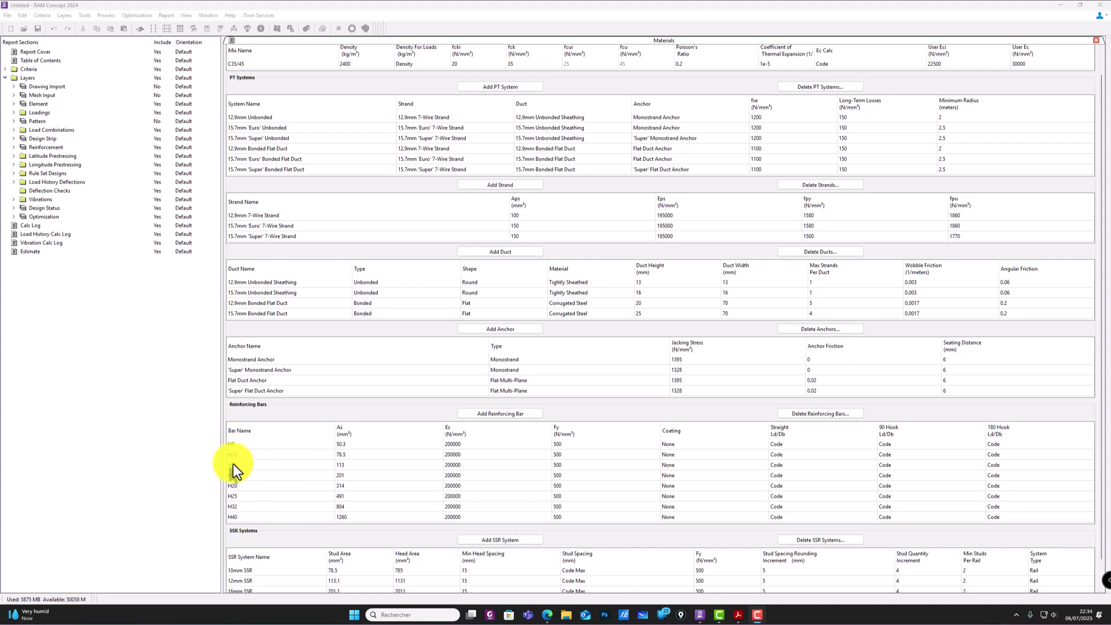
click(810, 414)
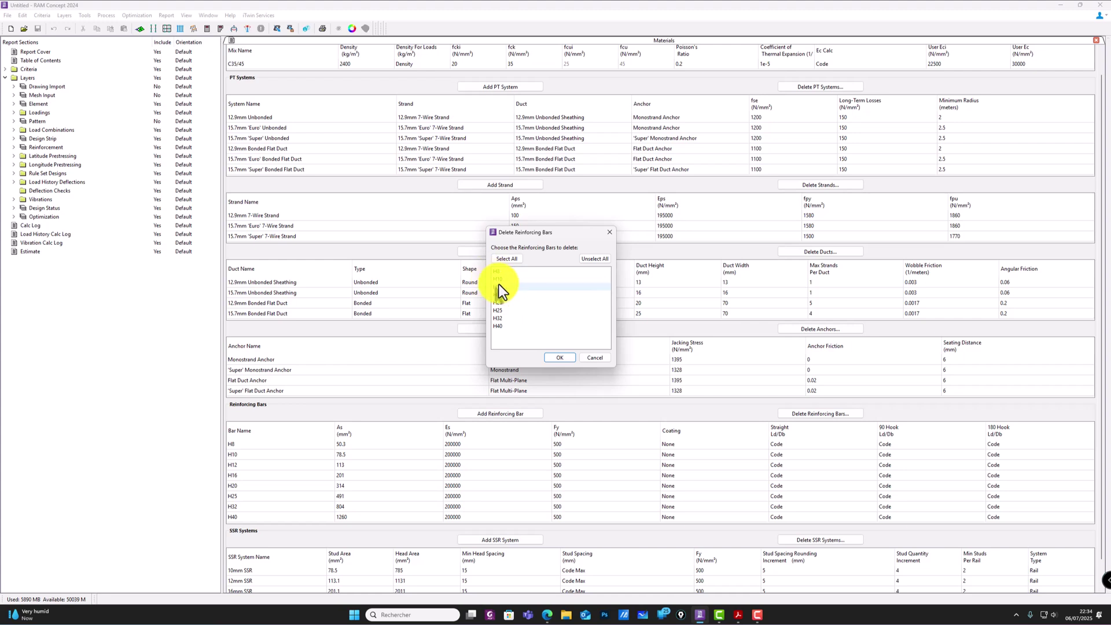
click(506, 259)
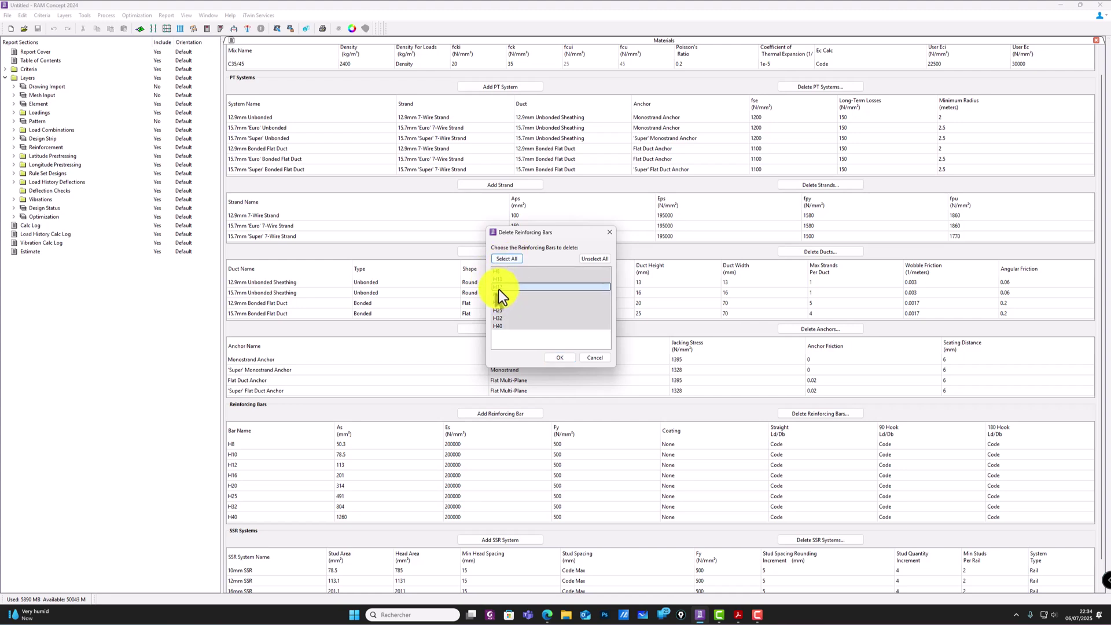
click(500, 287)
click(501, 295)
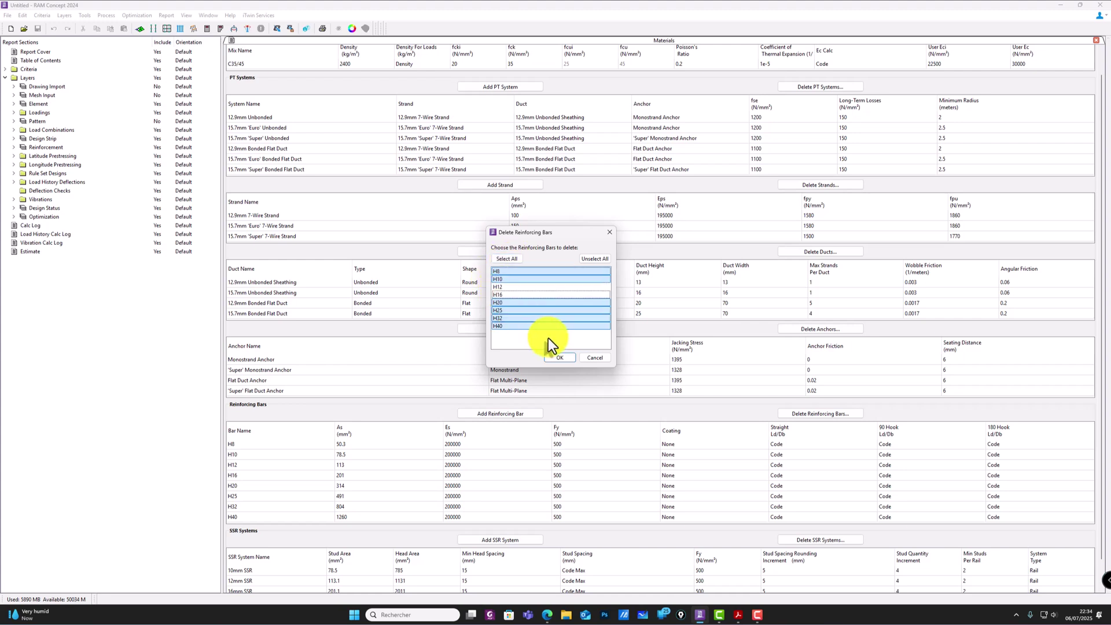
click(498, 302)
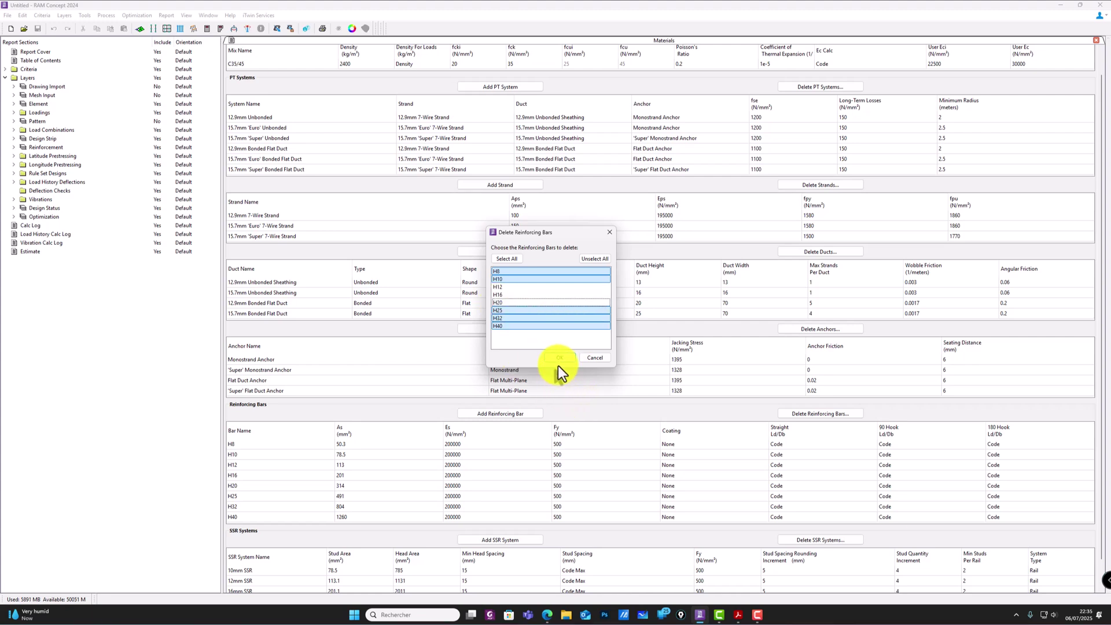
click(558, 358)
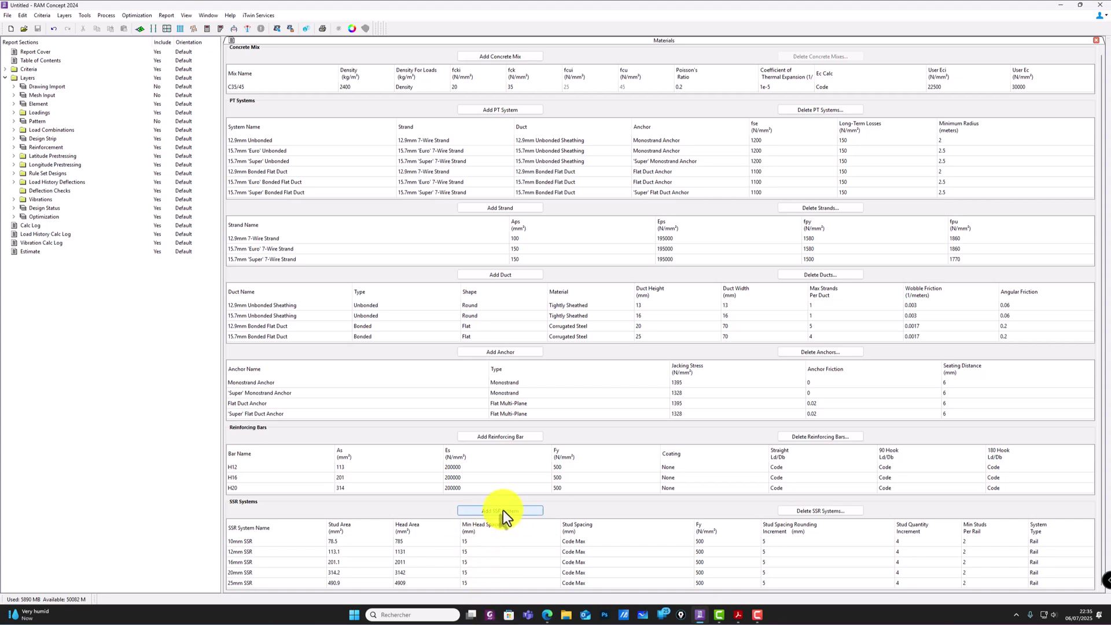
Step: Examine the stud rails in the desktop's punching shear reinforcement photo, close it and switch back to RAM Concept
mouse_move(548, 617)
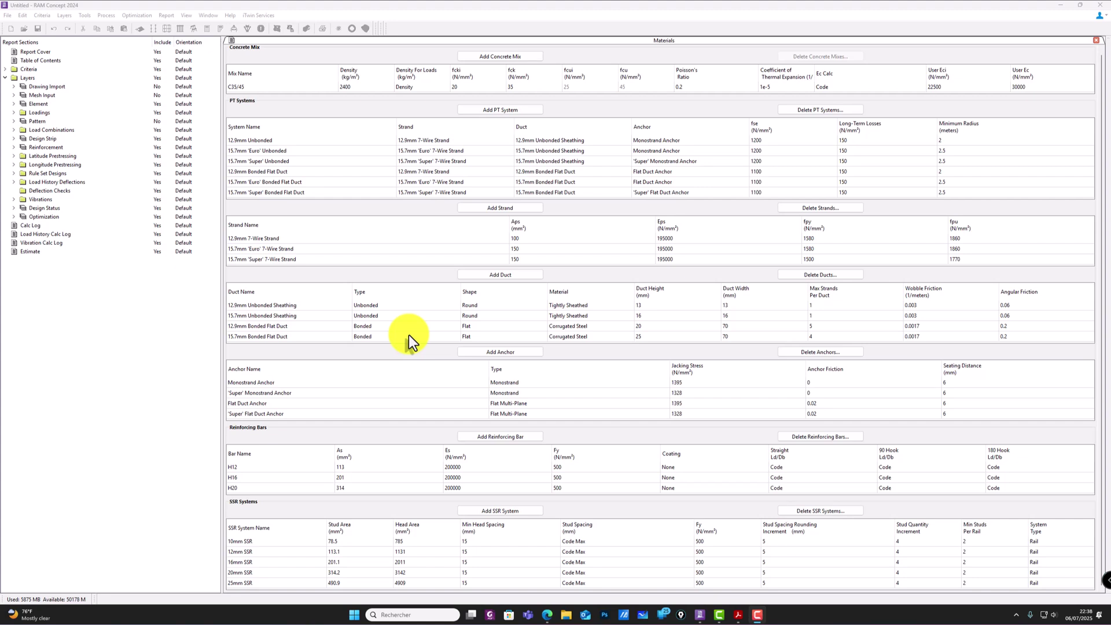
click(1061, 6)
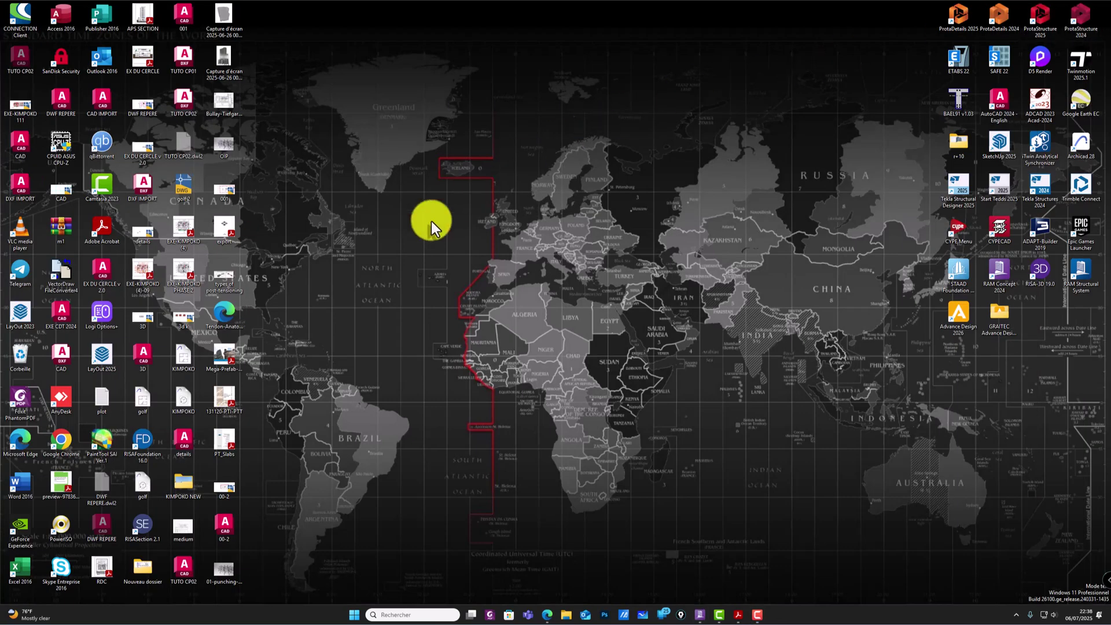
double_click(225, 573)
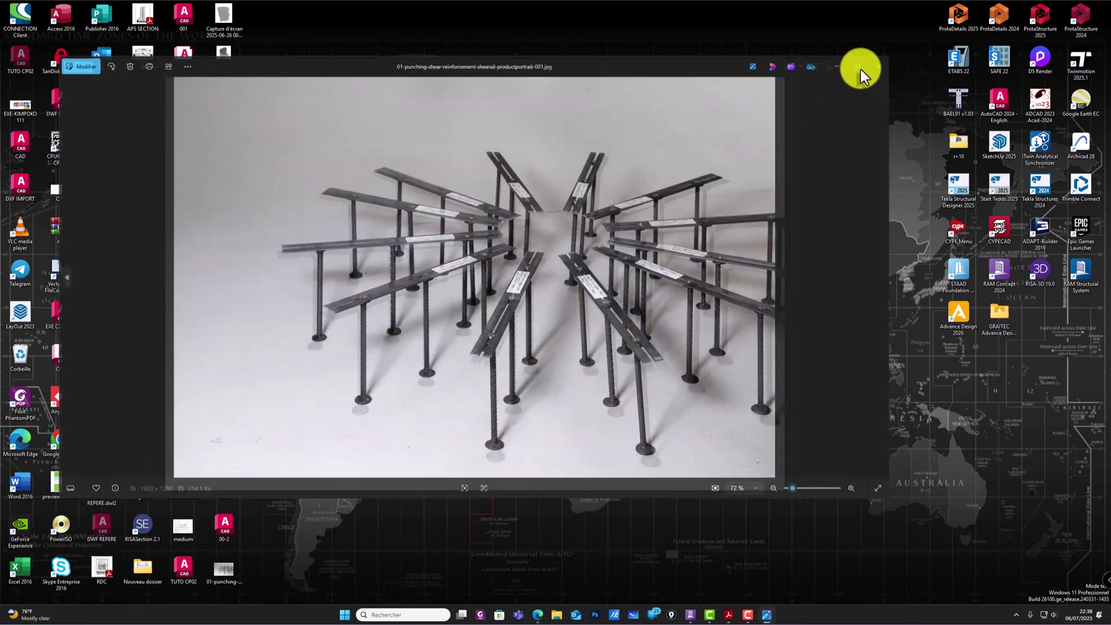
click(855, 67)
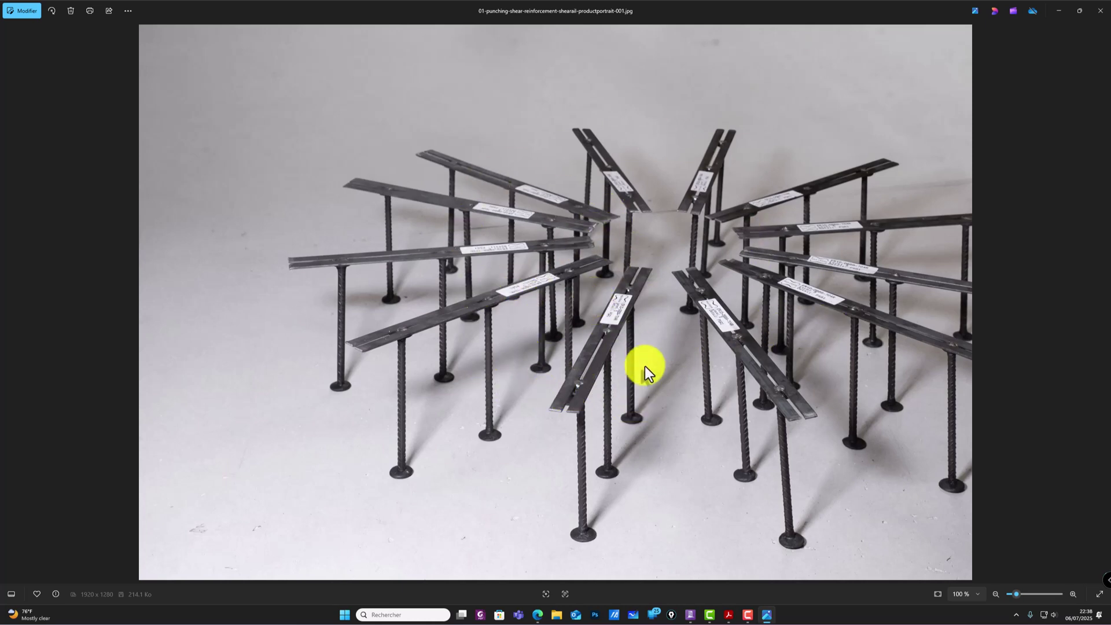
scroll(646, 335, up, 1)
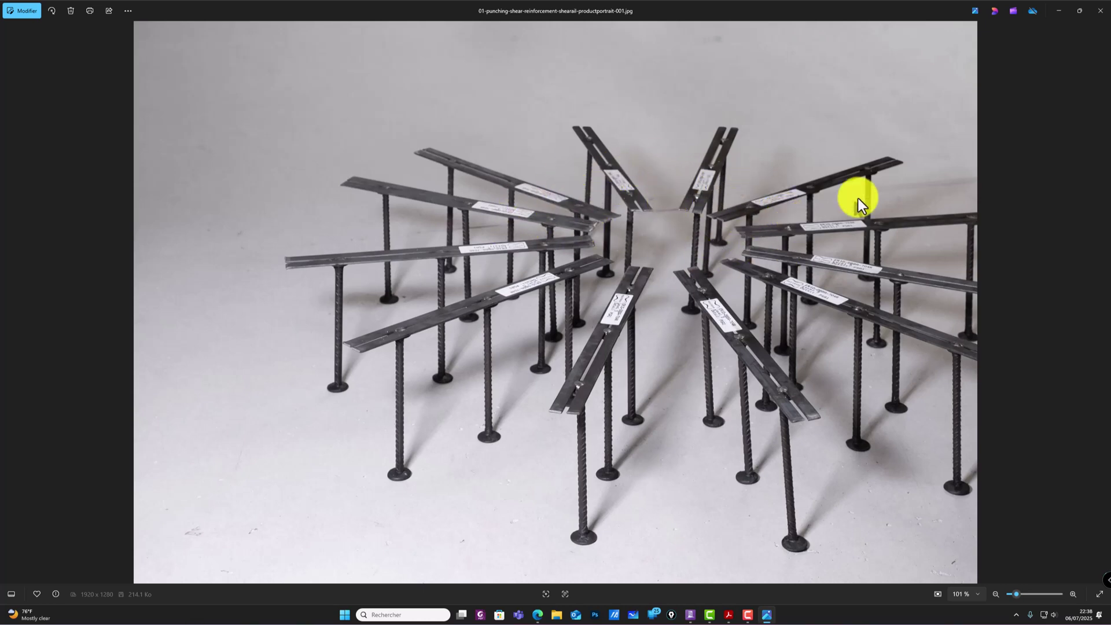
click(1100, 10)
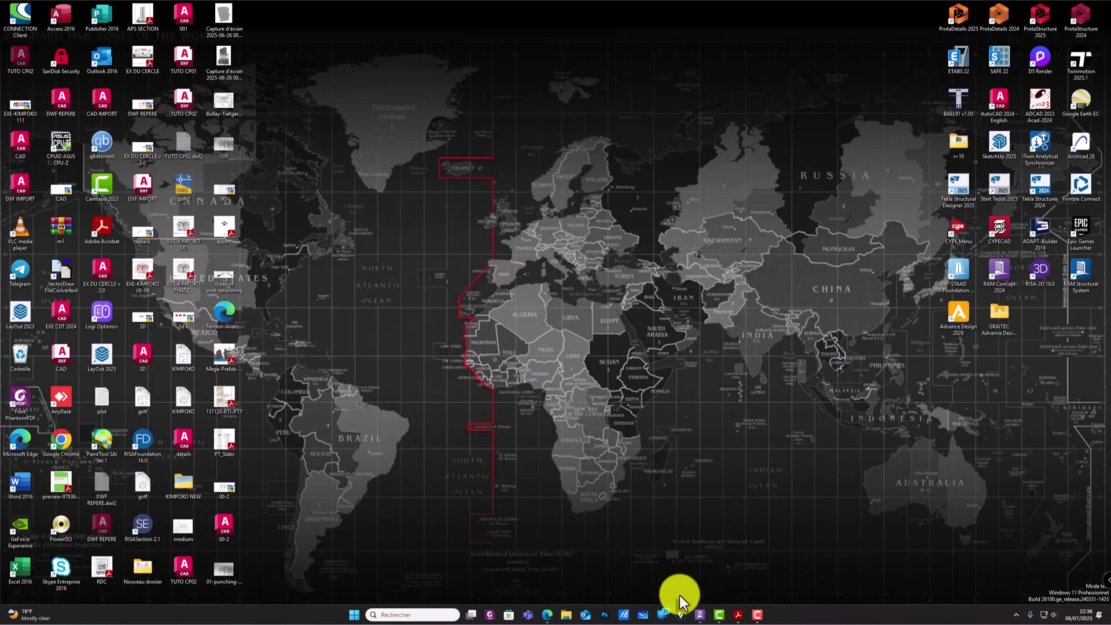
mouse_move(700, 612)
click(703, 570)
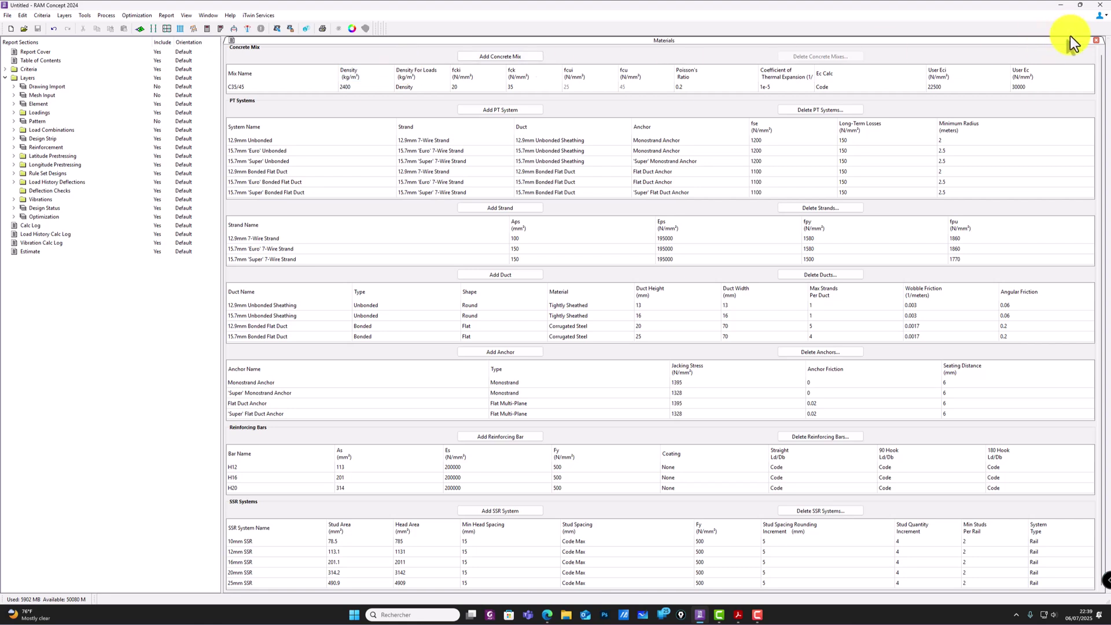
Step: Close the materials page, then review the tendon parameters groups page and close it
click(1096, 40)
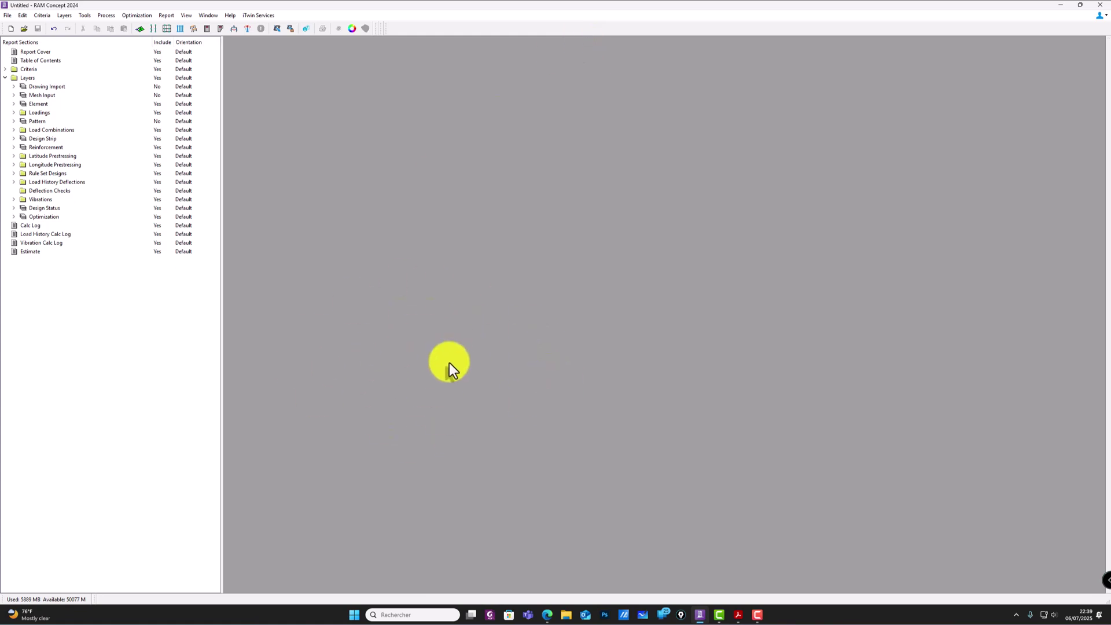
click(42, 15)
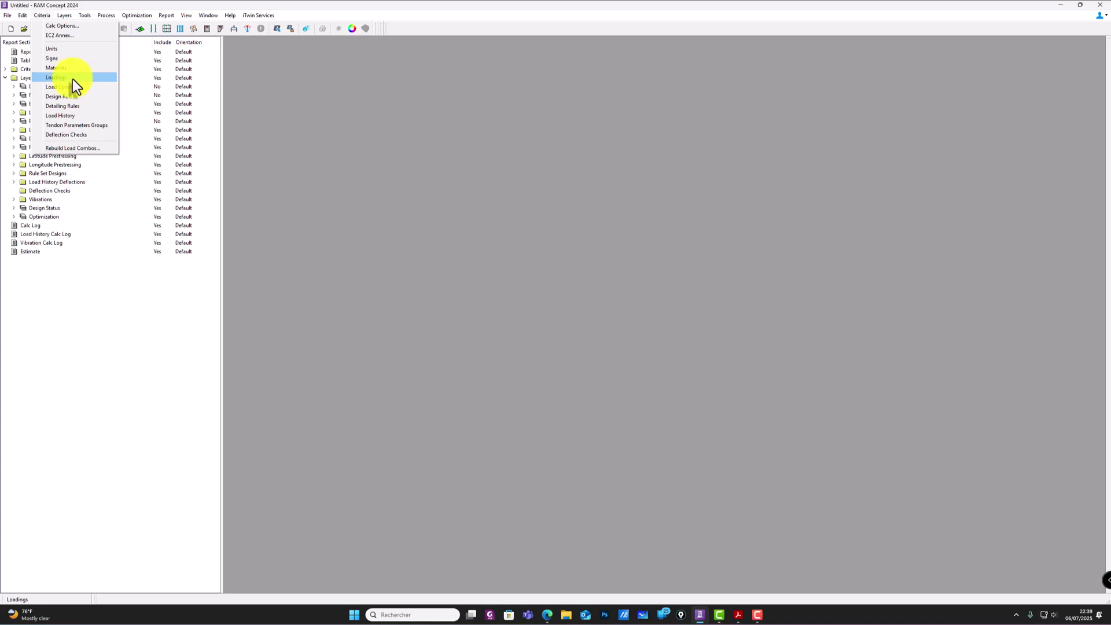
click(102, 126)
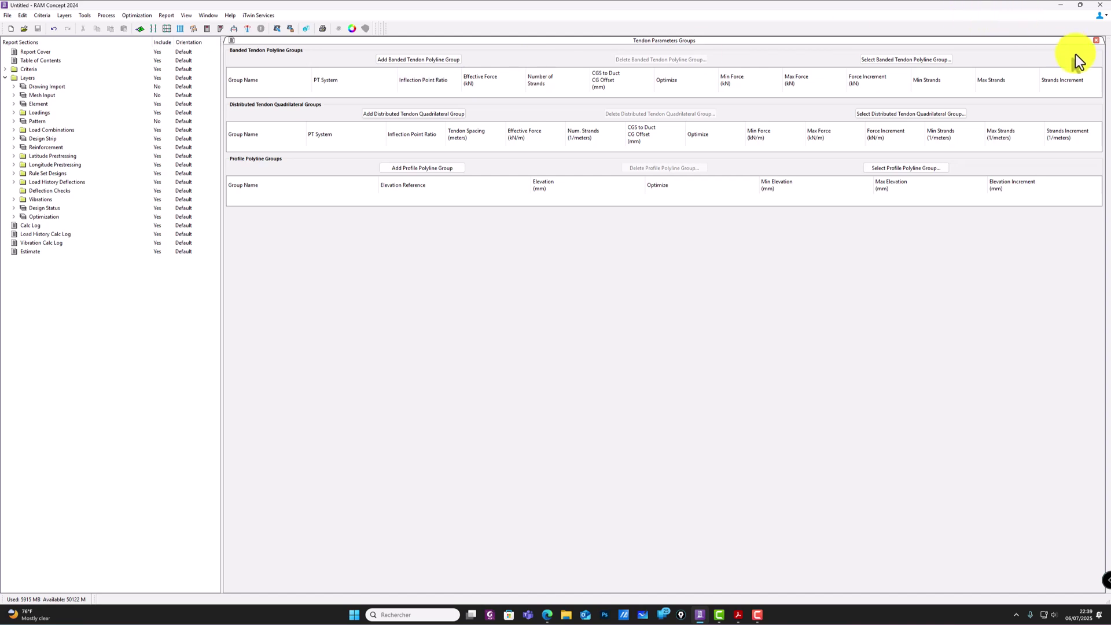
click(1096, 41)
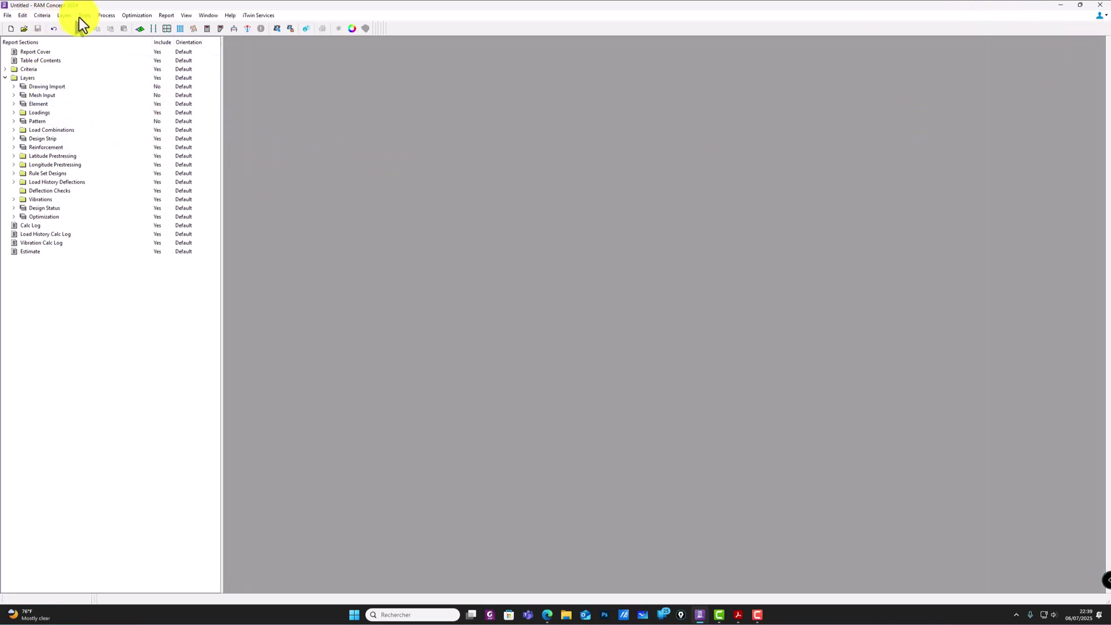
Step: Open the standard plan of the Drawing Import layer and frame its origin and header text
click(60, 16)
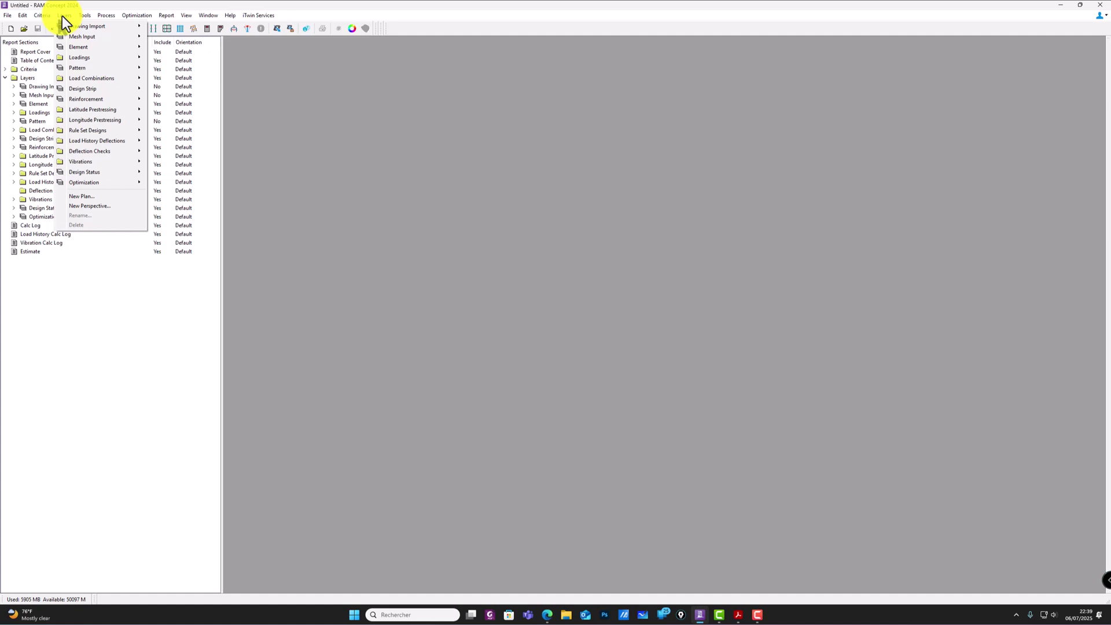
mouse_move(112, 26)
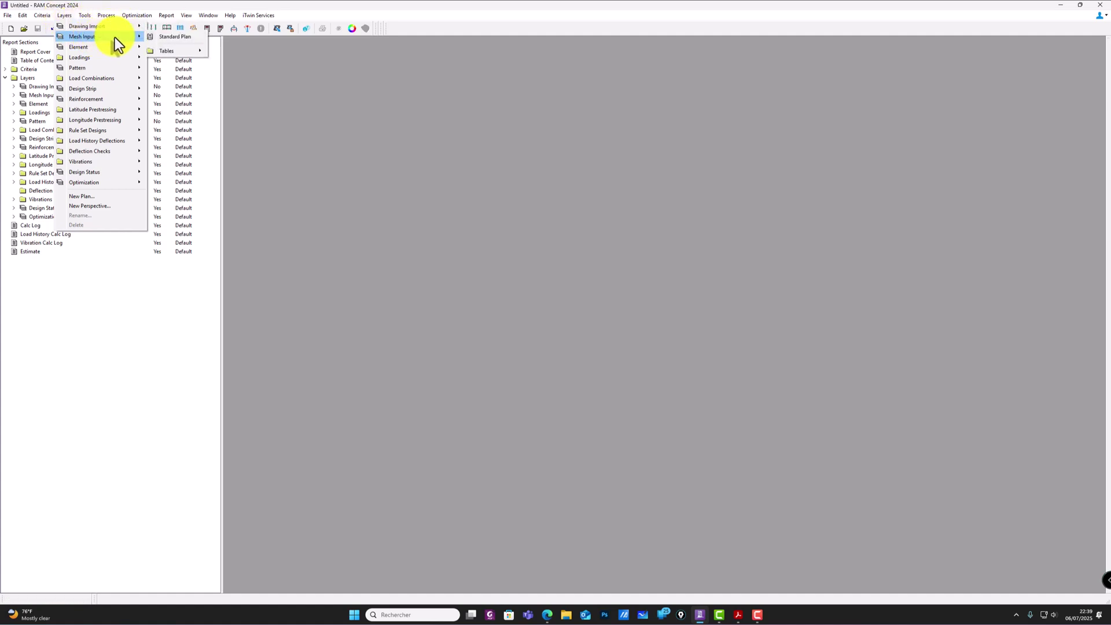
mouse_move(91, 50)
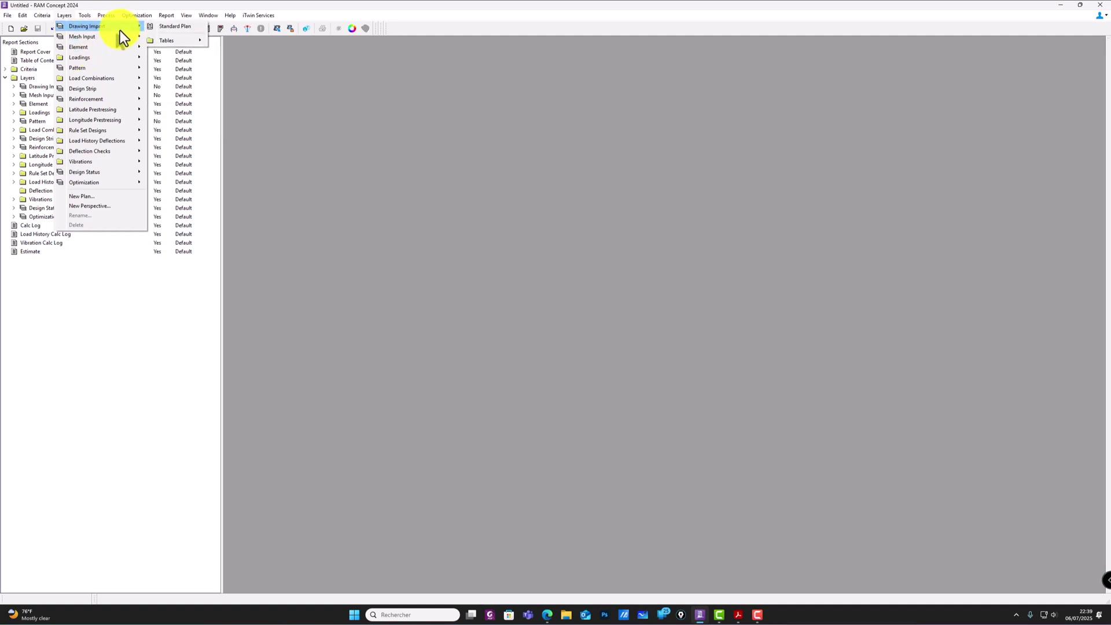
click(172, 28)
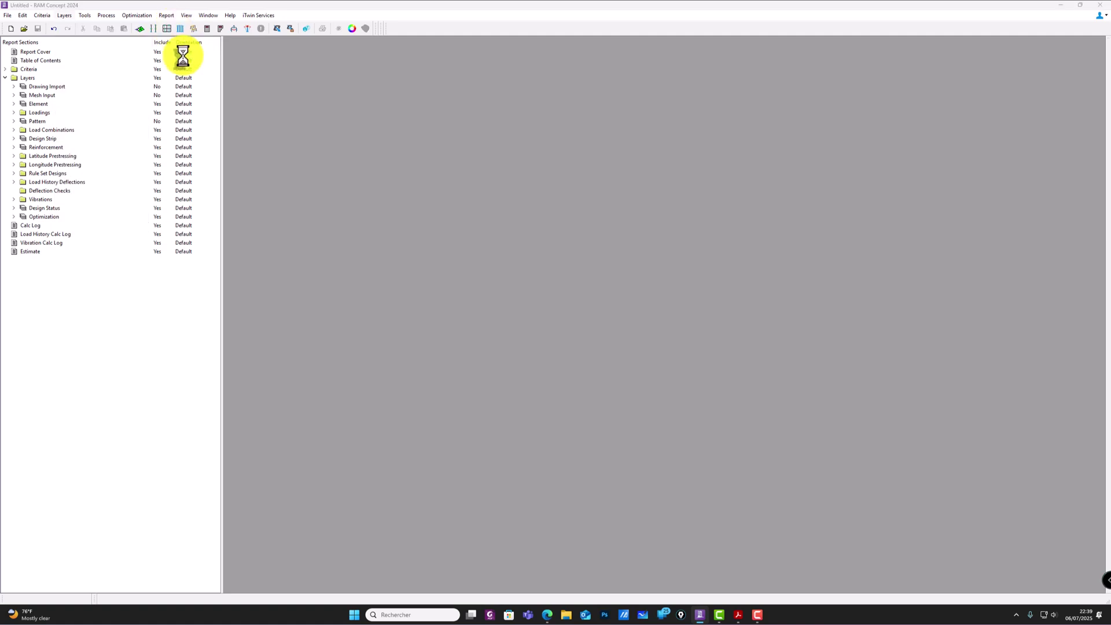
scroll(592, 320, up, 5)
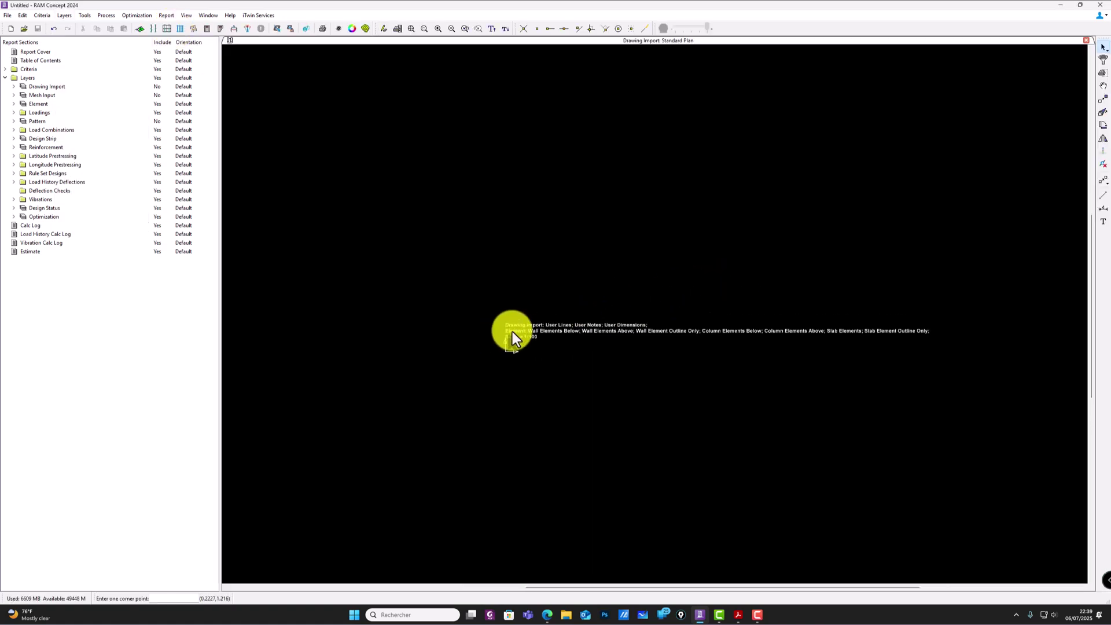
scroll(526, 326, up, 2)
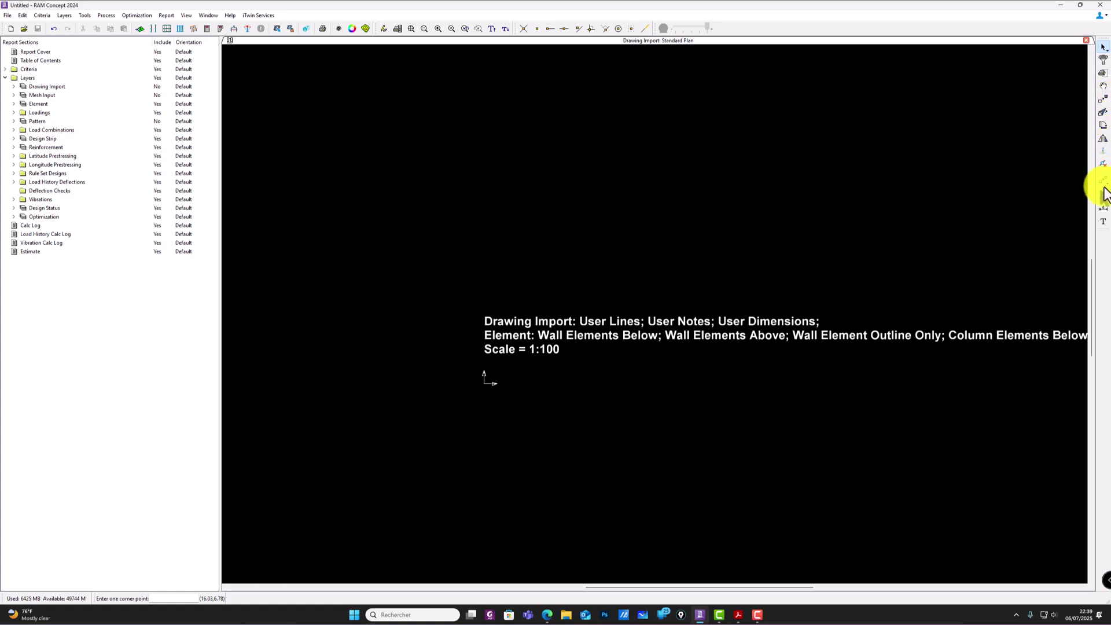
mouse_move(614, 267)
middle_down()
mouse_move(506, 241)
mouse_move(485, 213)
middle_up()
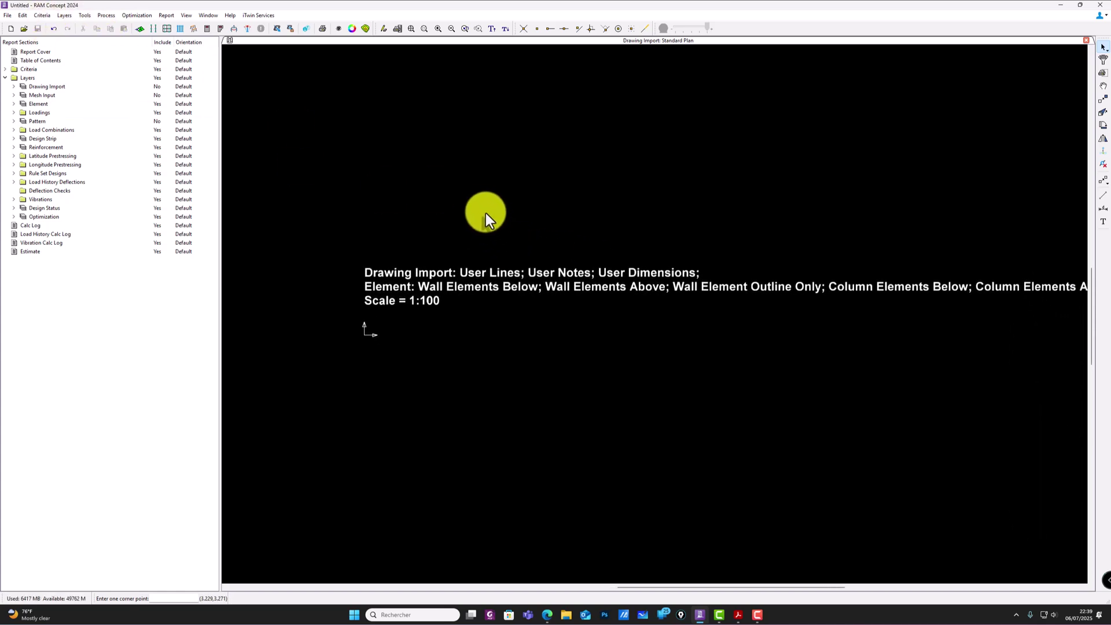
scroll(519, 219, down, 1)
middle_drag(590, 228, 513, 218)
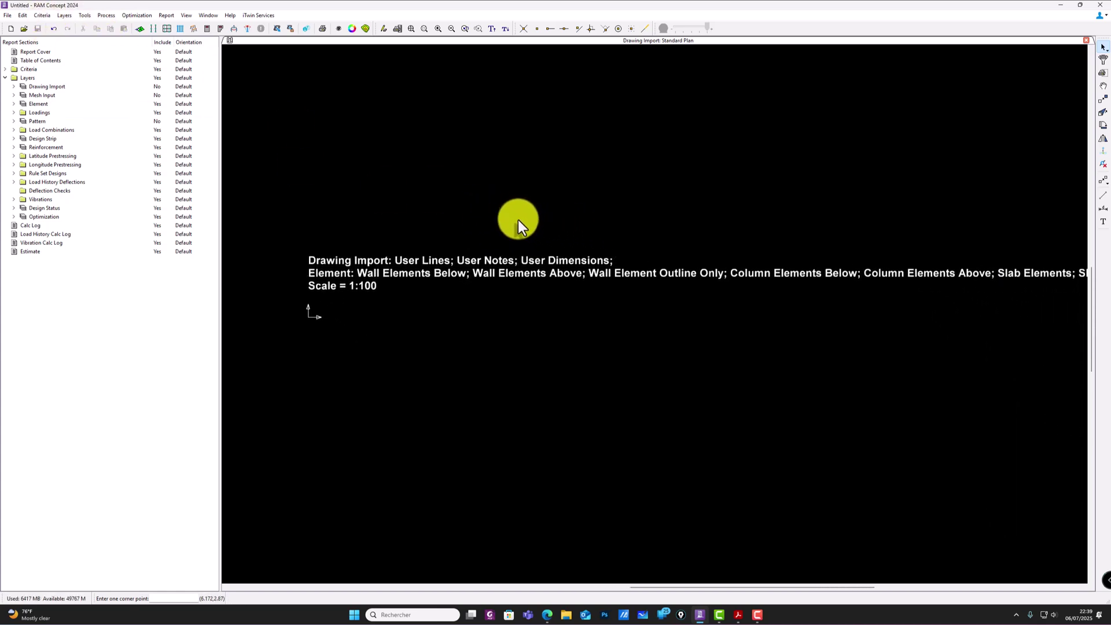
scroll(513, 219, down, 2)
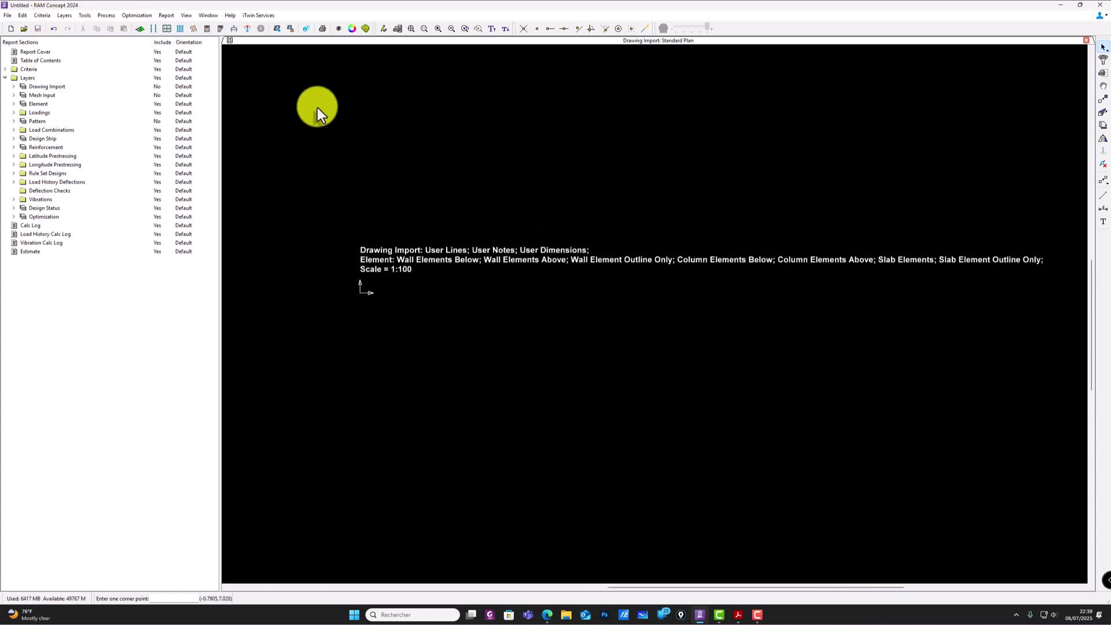
Step: Import the DWG floor plan drawing from the Bureau folder into the Drawing Import plan
click(7, 16)
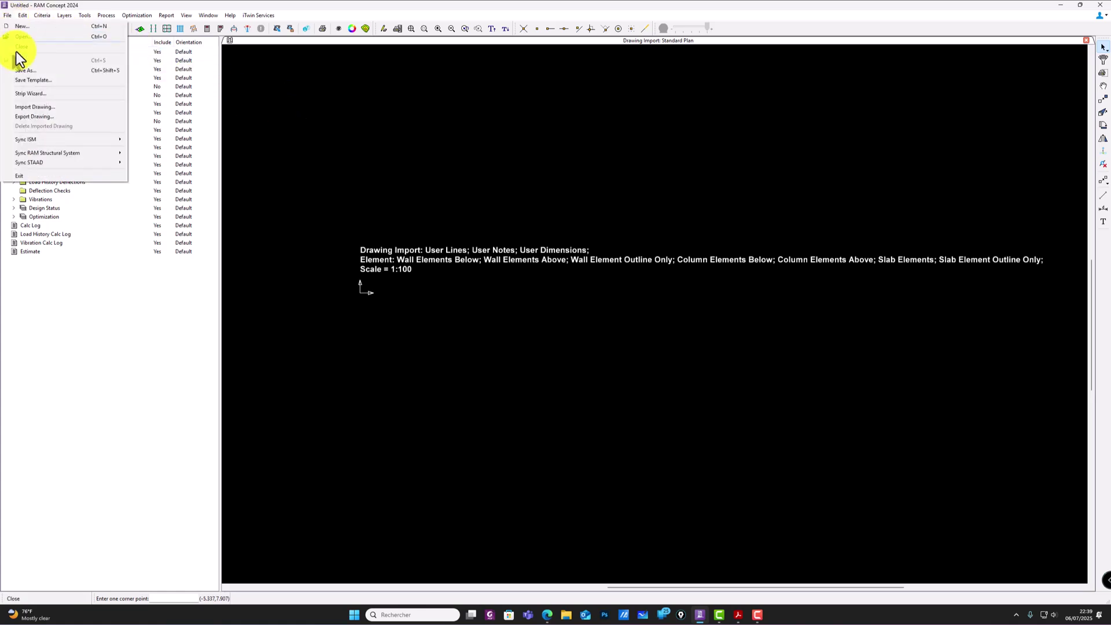
click(74, 109)
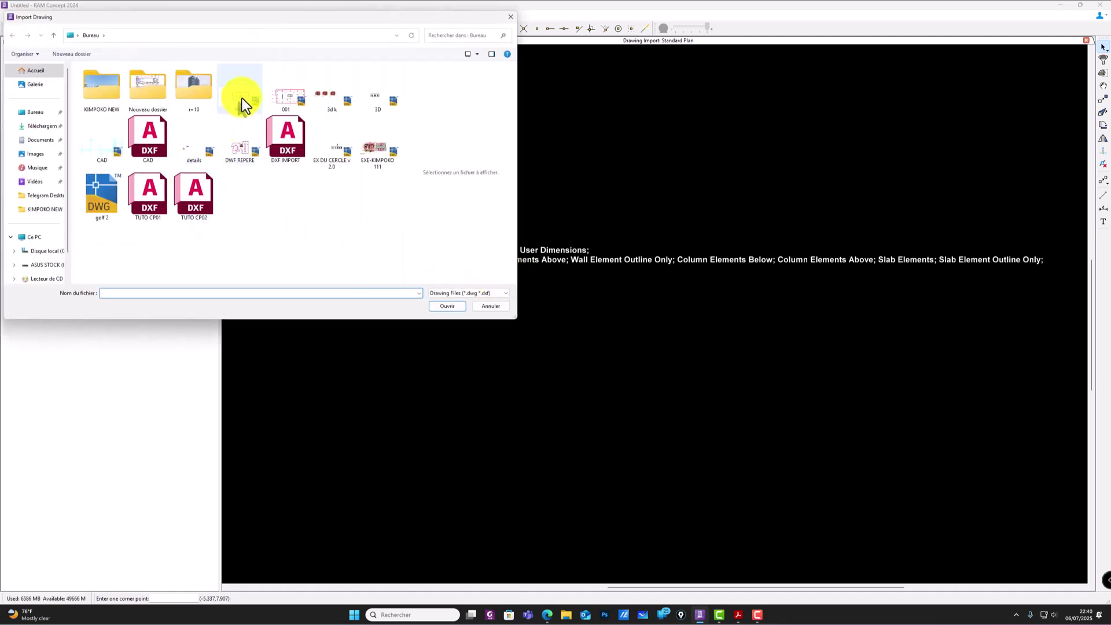
double_click(241, 98)
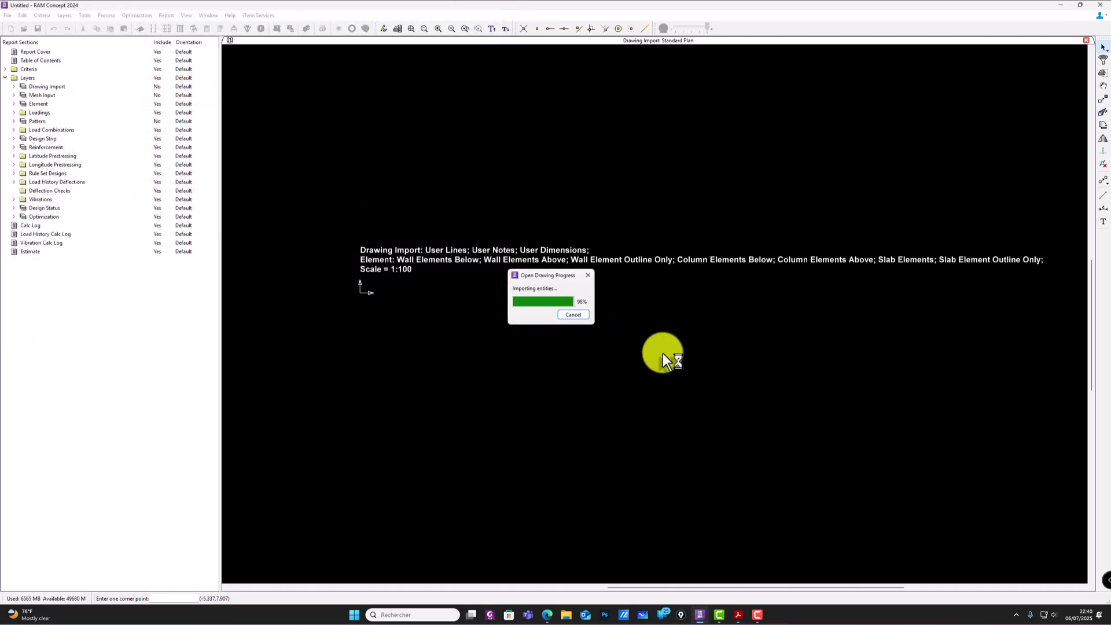
Step: Examine the imported floor plan, including its grid lines, columns, walls, openings and slab outline
scroll(550, 381, down, 5)
scroll(616, 230, up, 5)
scroll(715, 287, down, 3)
scroll(668, 262, down, 1)
scroll(833, 258, up, 1)
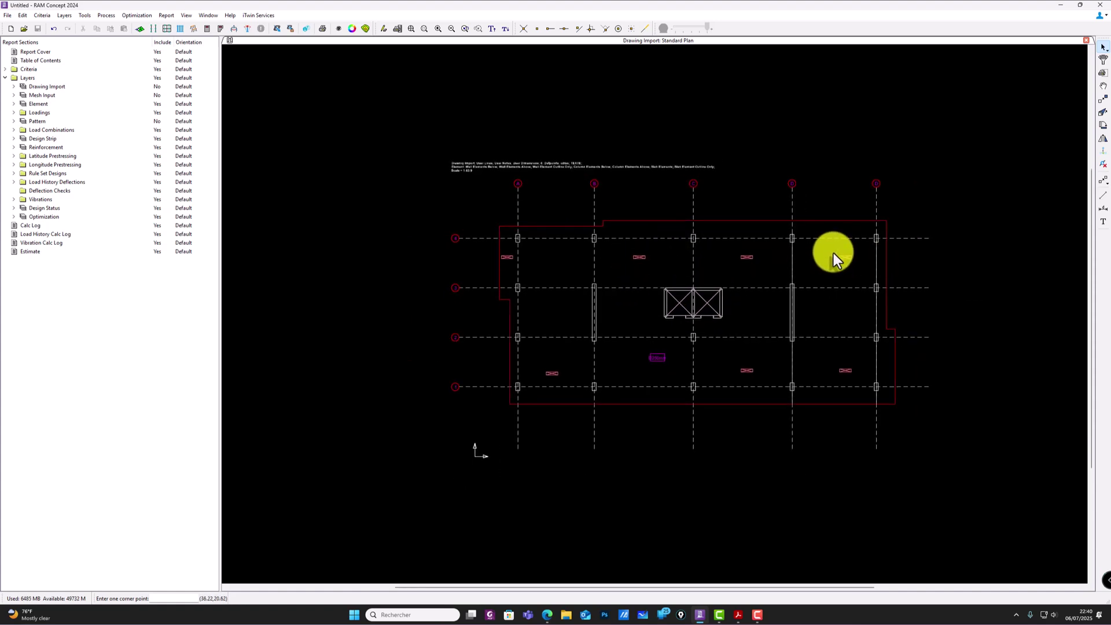
scroll(667, 250, up, 1)
middle_drag(657, 252, 673, 255)
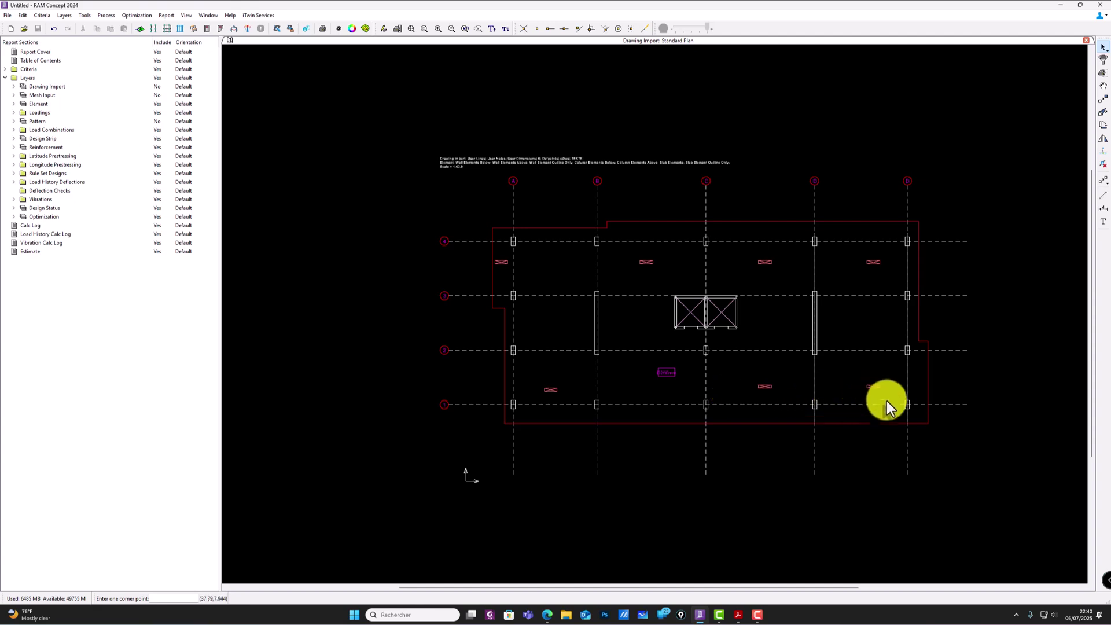
scroll(921, 245, up, 3)
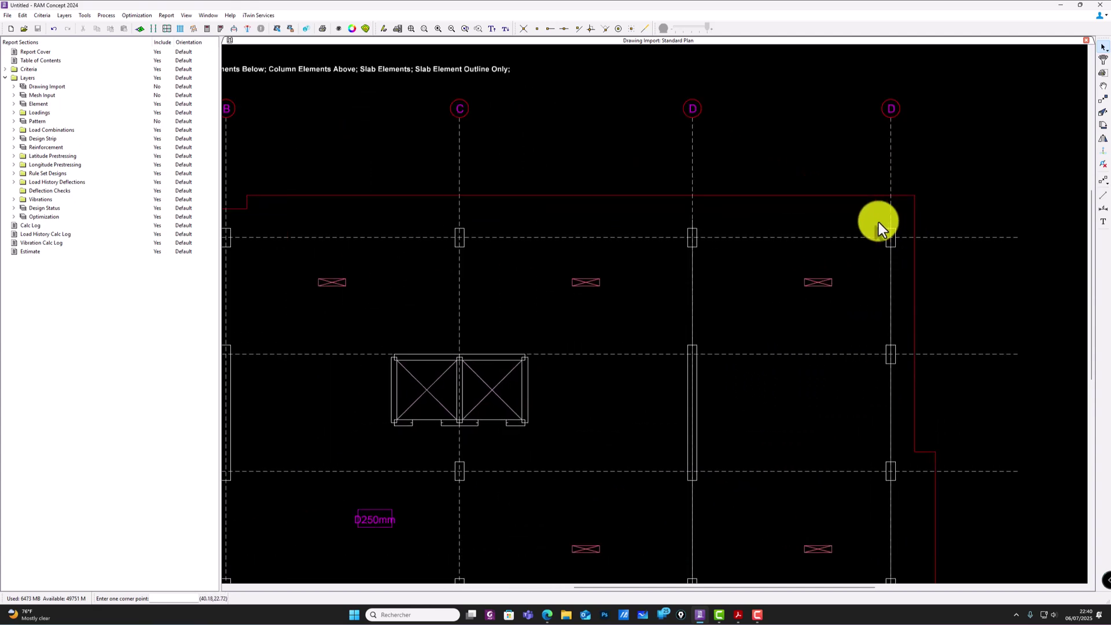
scroll(886, 239, down, 2)
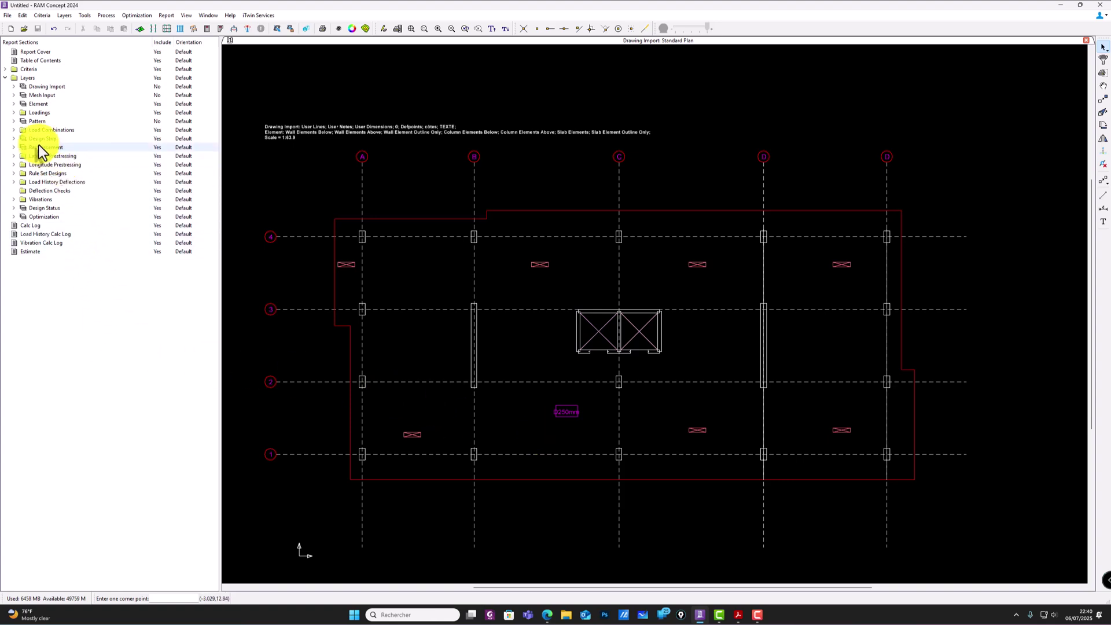
Step: Open the standard plan of the Mesh Input layer and frame its origin and header text
click(63, 15)
mouse_move(89, 26)
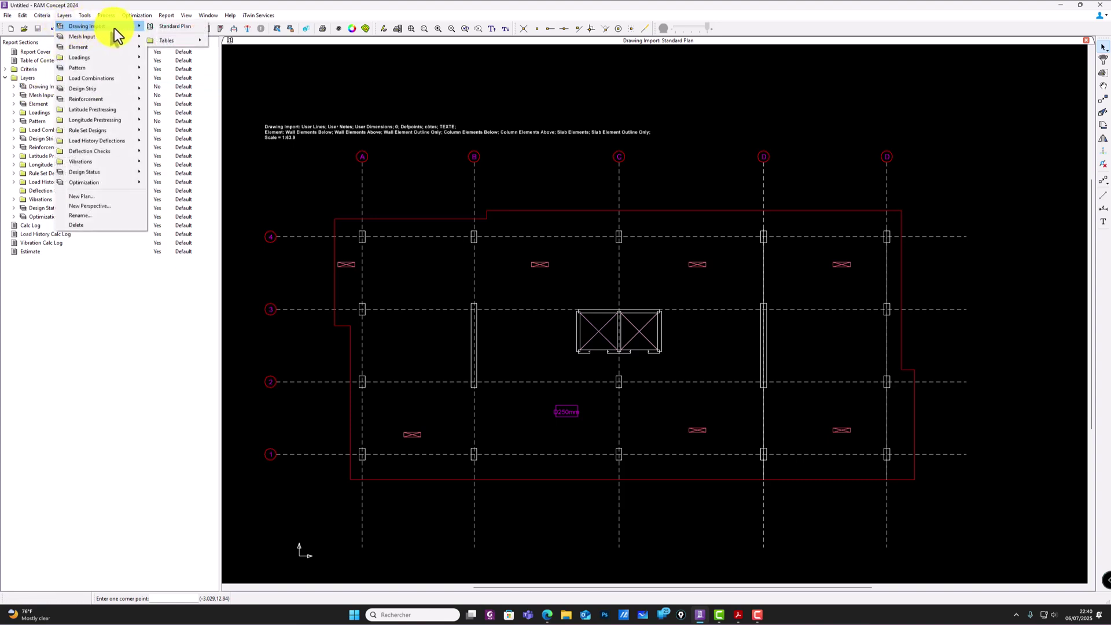
click(69, 16)
mouse_move(106, 42)
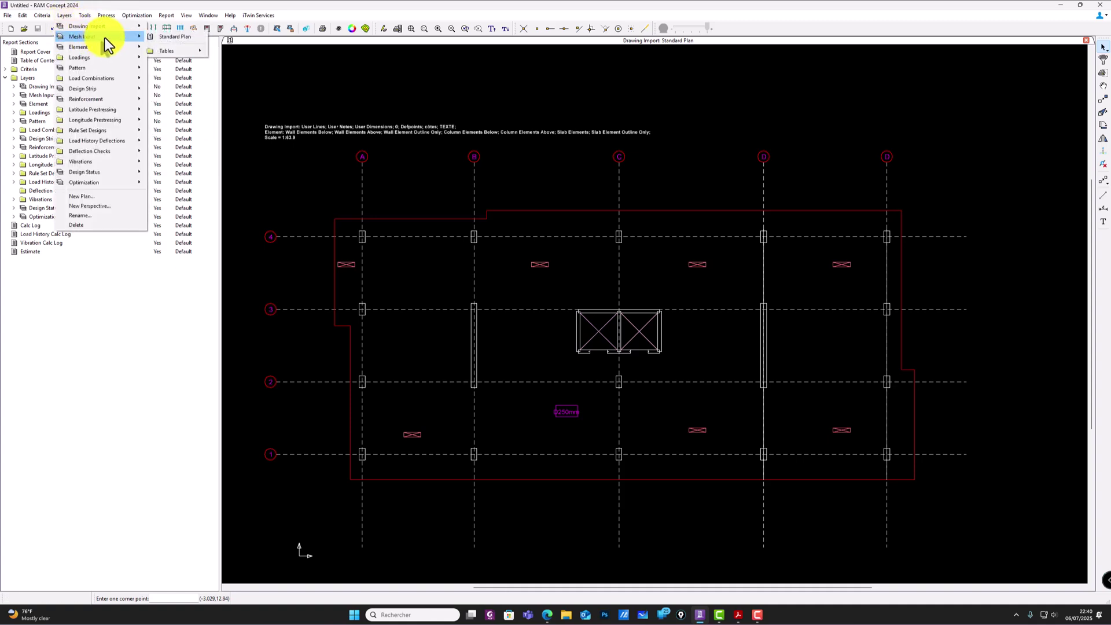
click(169, 37)
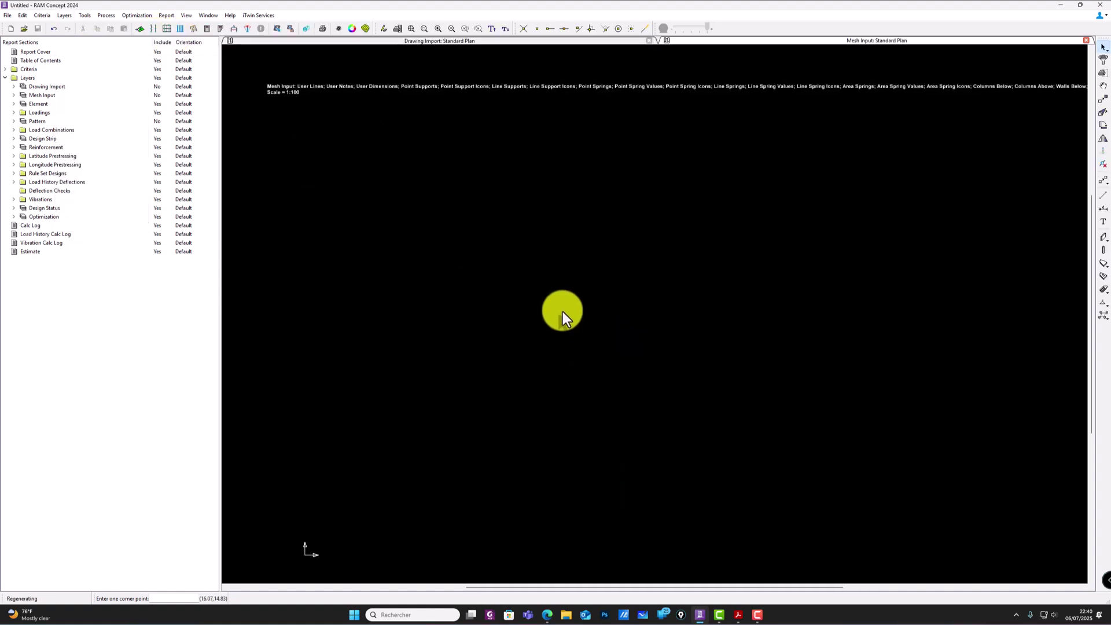
scroll(548, 341, down, 3)
middle_drag(569, 343, 548, 321)
scroll(549, 320, down, 3)
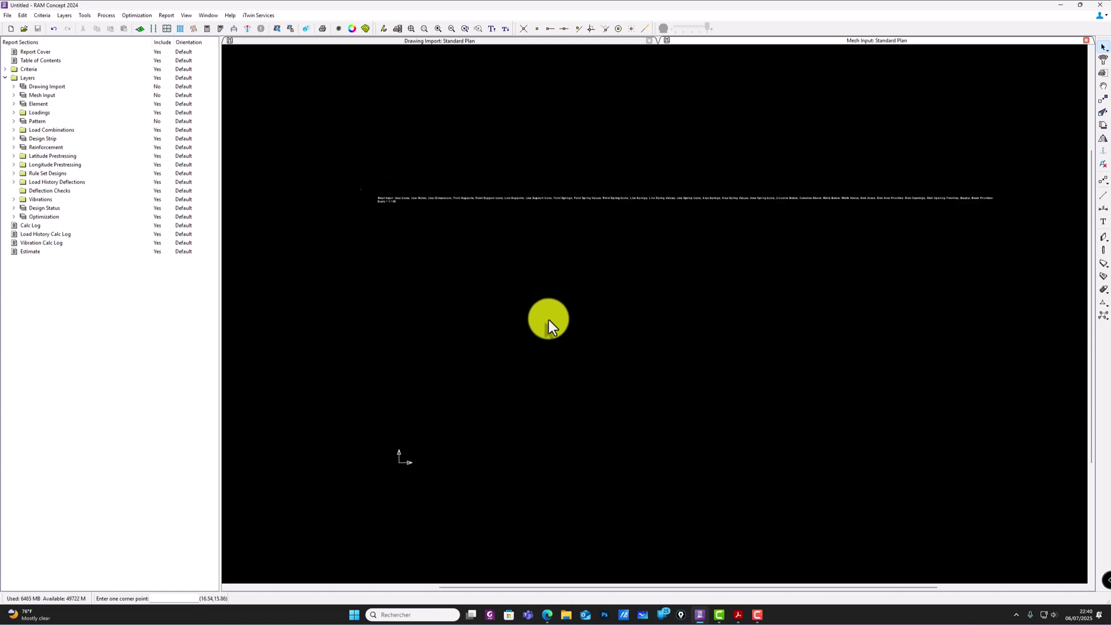
middle_drag(523, 270, 496, 225)
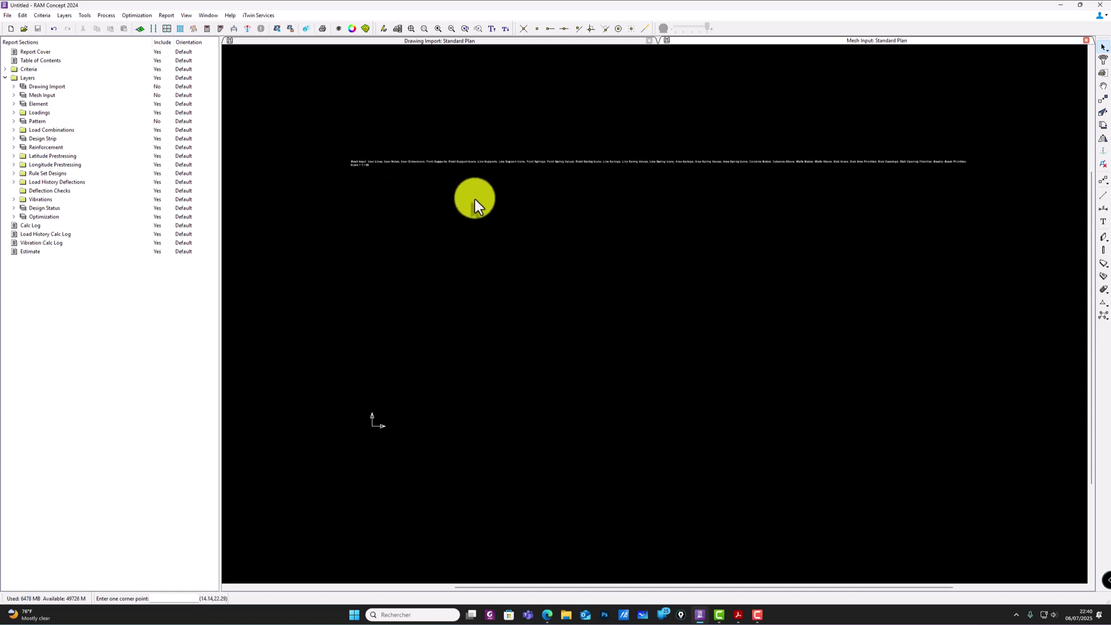
Step: Make all CAD drawing layers, user notes, user lines and user dimensions of the imported drawing visible on the Mesh Input standard plan
click(341, 32)
click(373, 148)
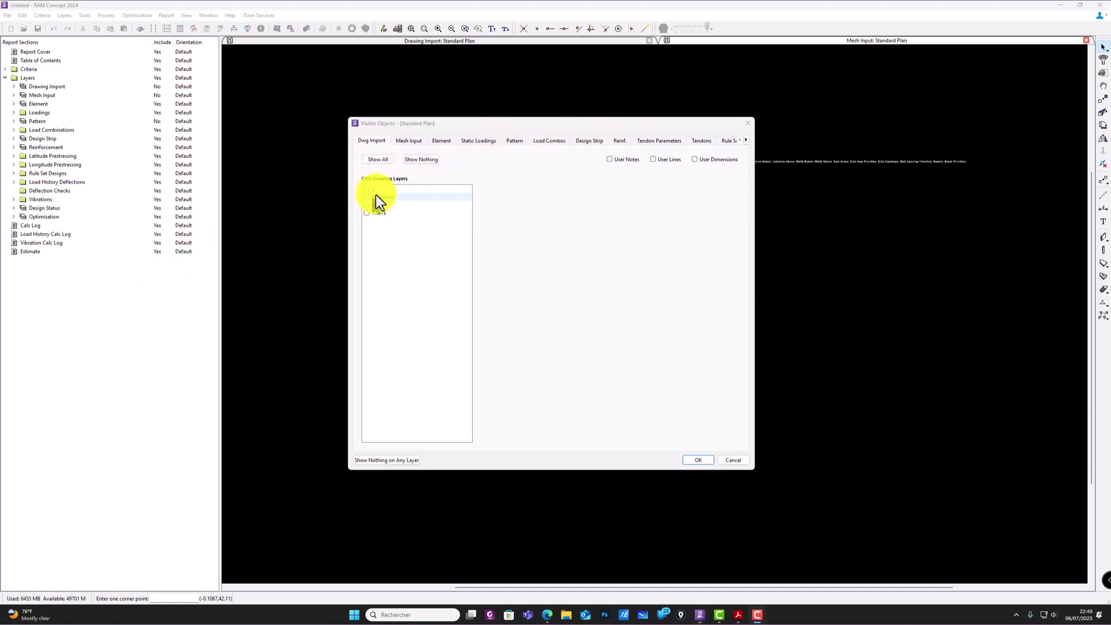
click(376, 160)
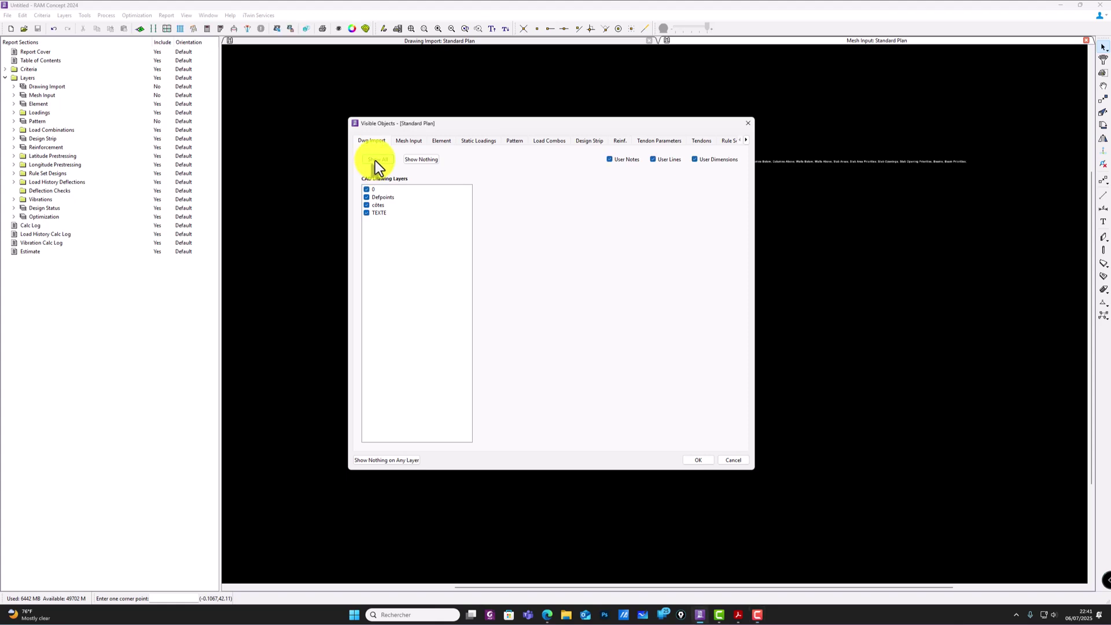
click(697, 460)
scroll(447, 290, up, 4)
scroll(447, 291, down, 2)
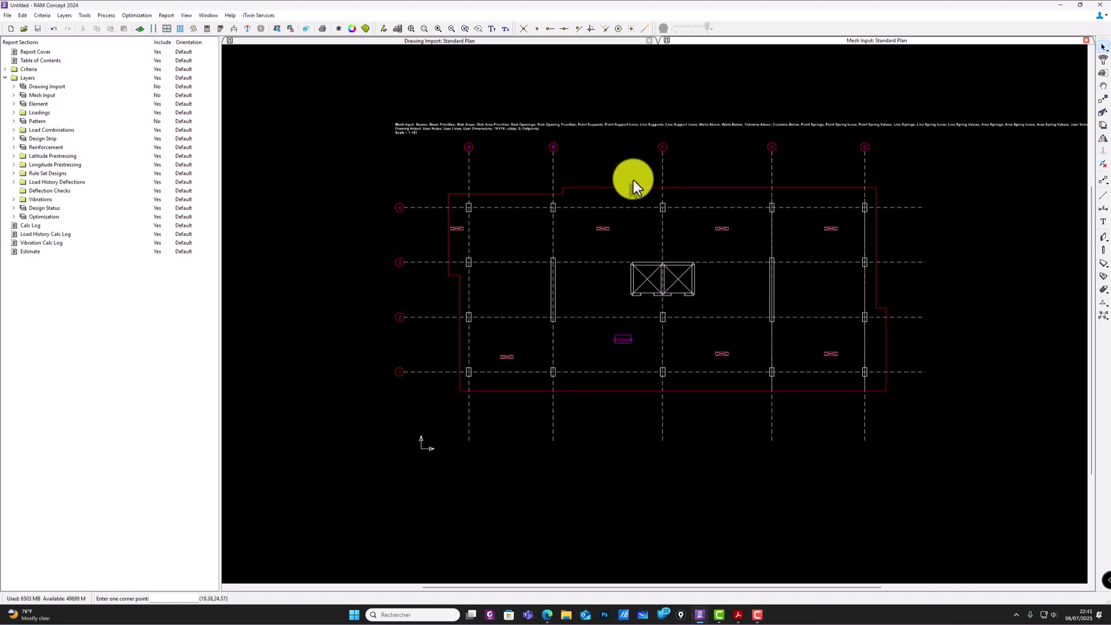
scroll(644, 215, up, 2)
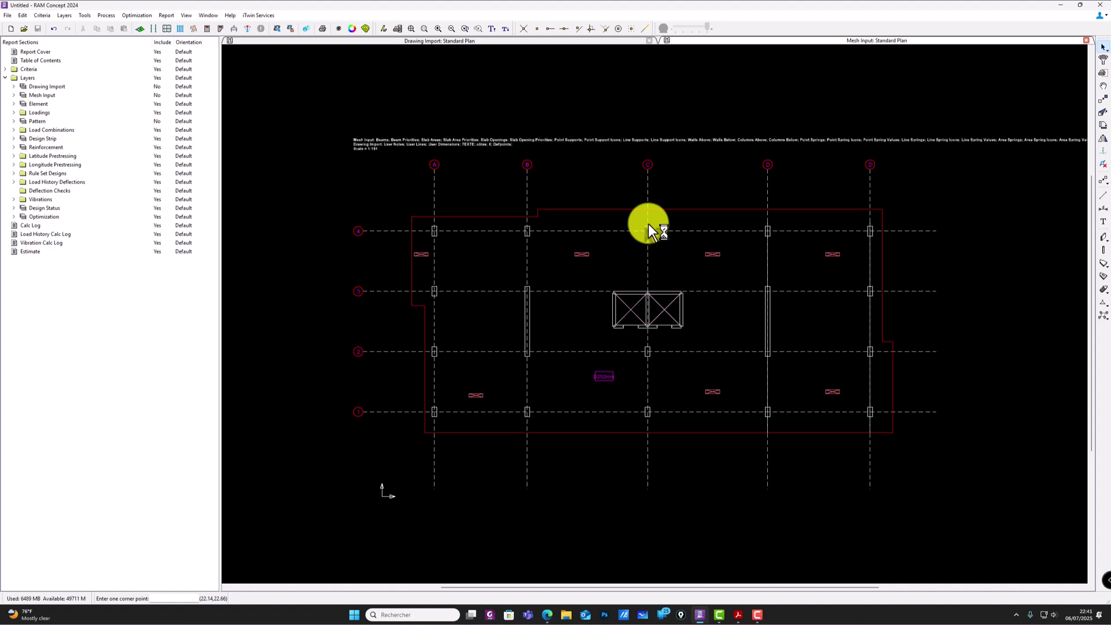
scroll(599, 234, down, 2)
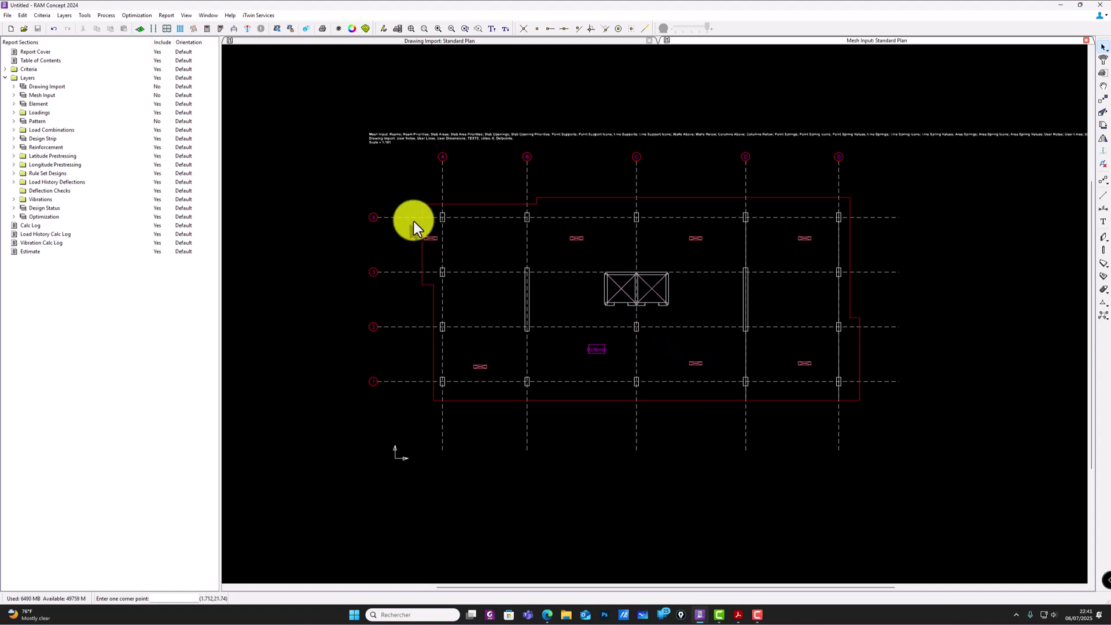
middle_drag(502, 221, 507, 211)
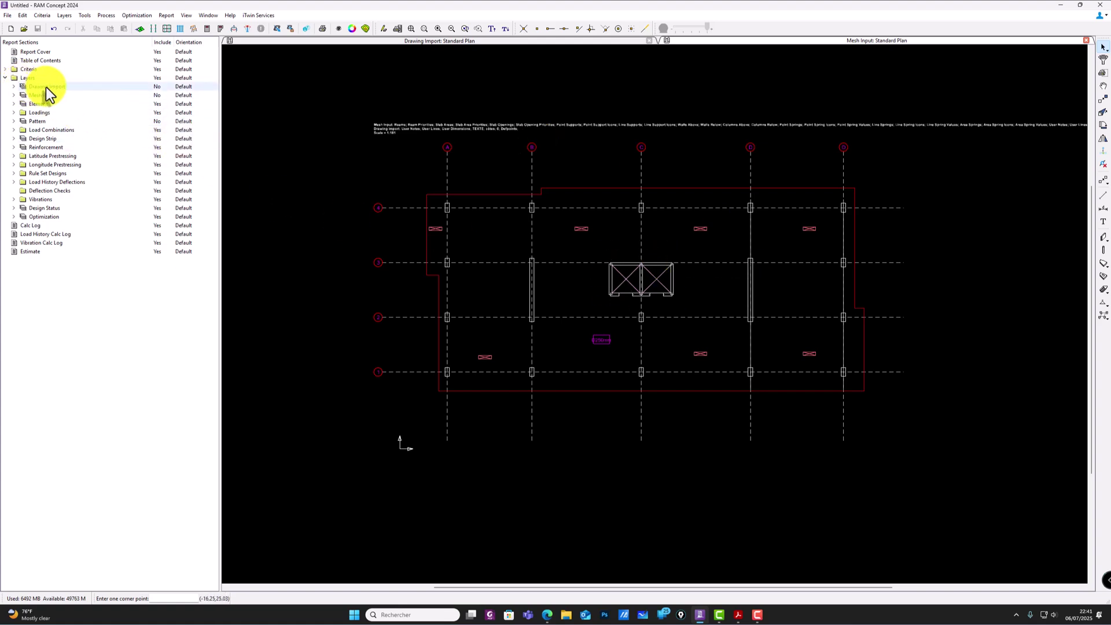
Step: Locate the Standard Plan entry under the Mesh Input layer in the report sections tree
click(14, 94)
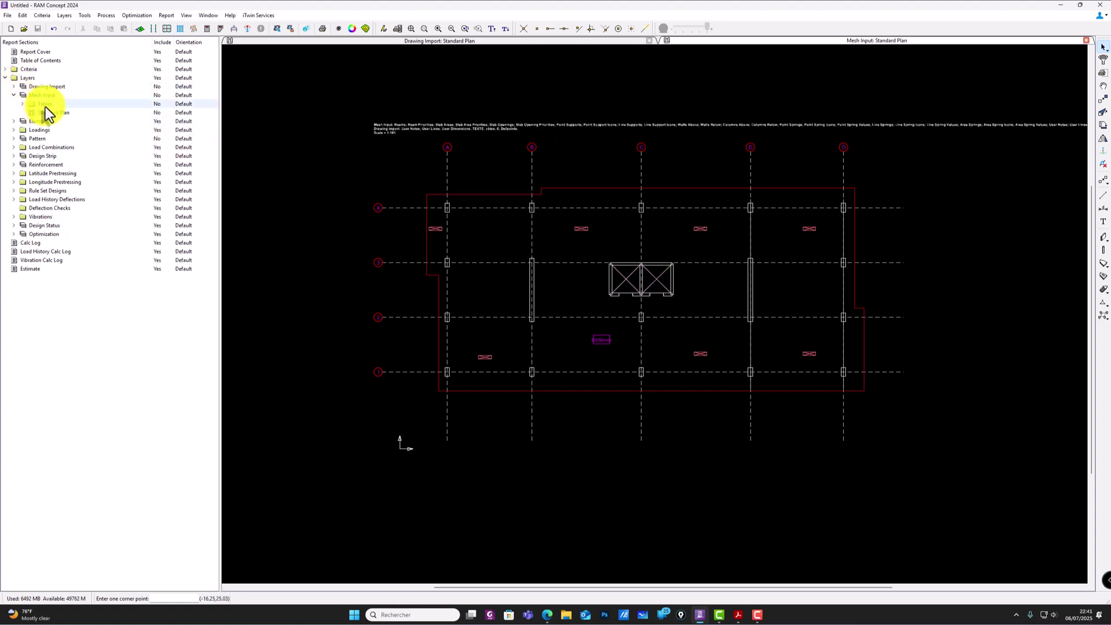
click(56, 112)
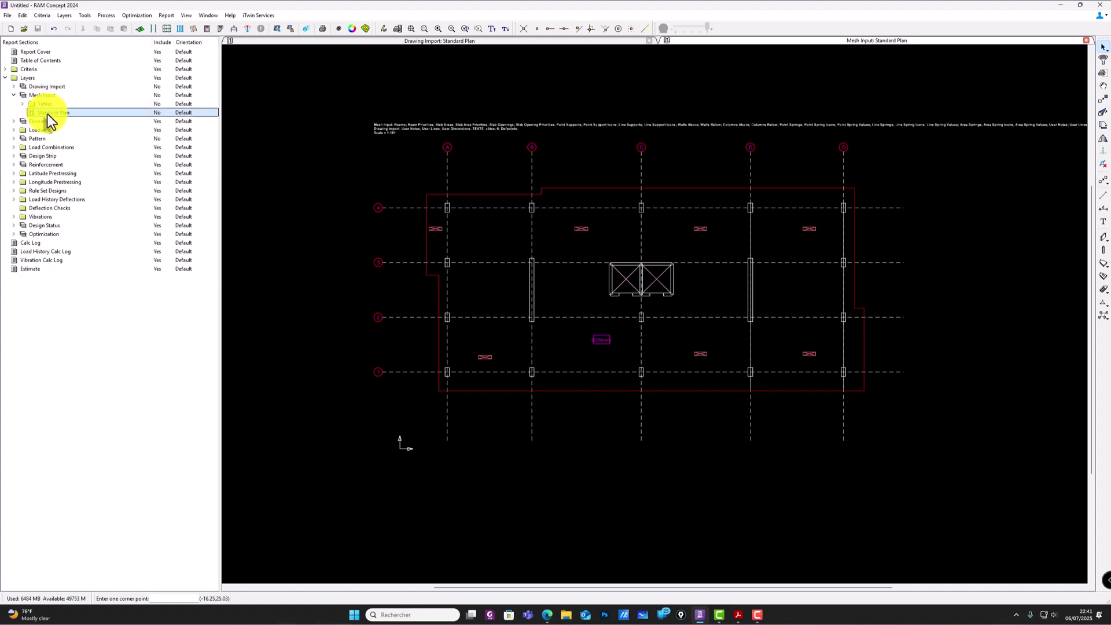
drag(46, 113, 472, 200)
scroll(508, 224, down, 1)
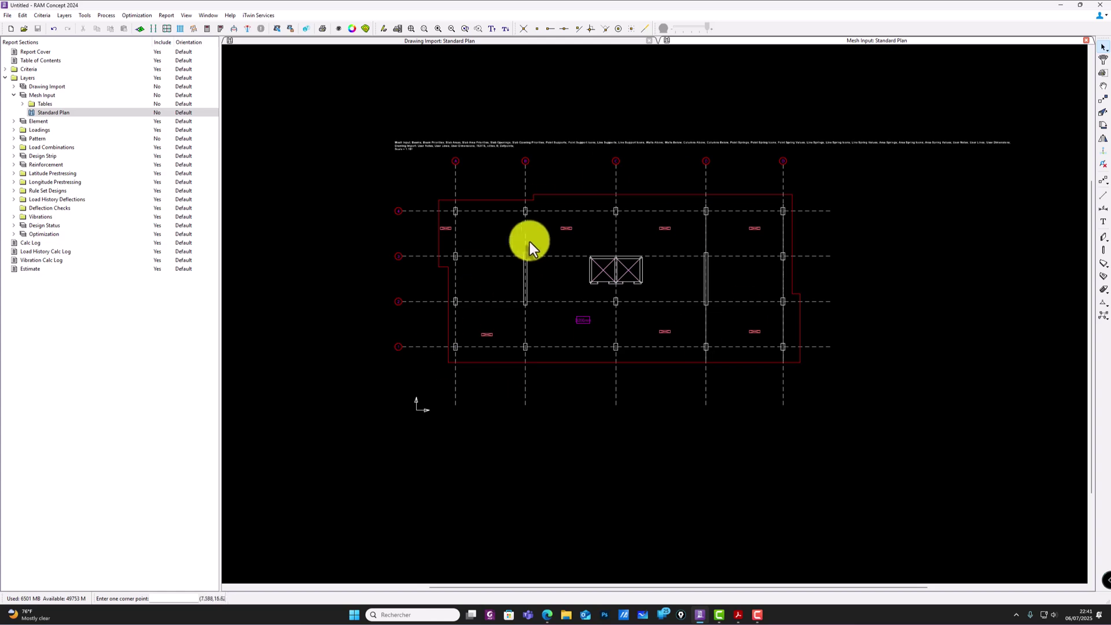
middle_drag(502, 234, 497, 239)
Step: Enable intersection snapping and dimension the thickness of the long vertical wall between grid lines 2 and 3 east of the core
scroll(712, 294, up, 5)
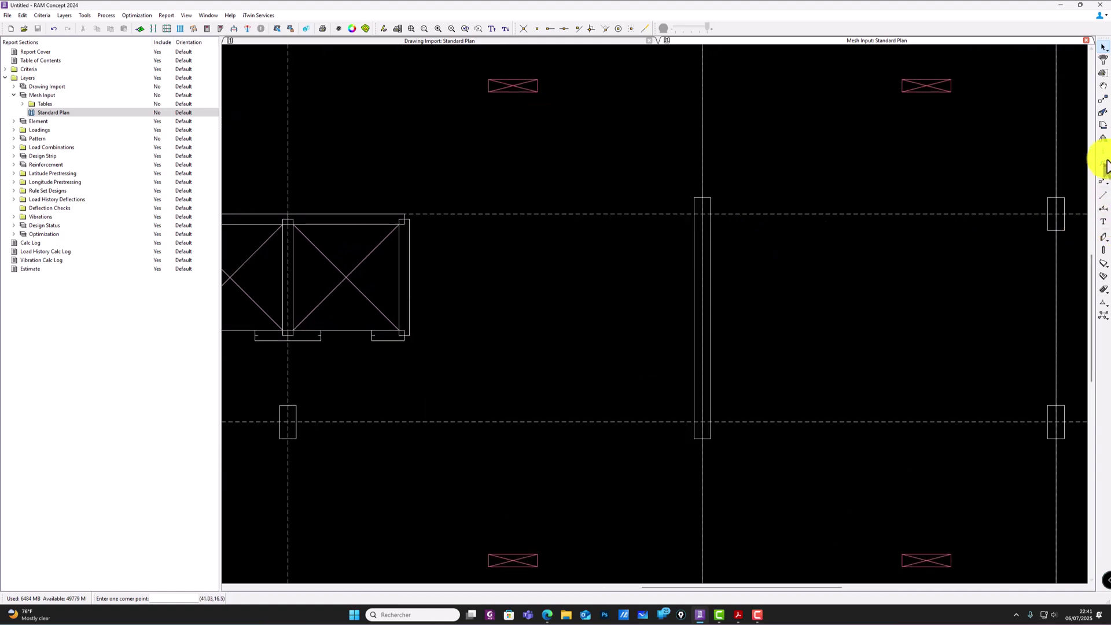
click(1105, 215)
scroll(707, 197, up, 2)
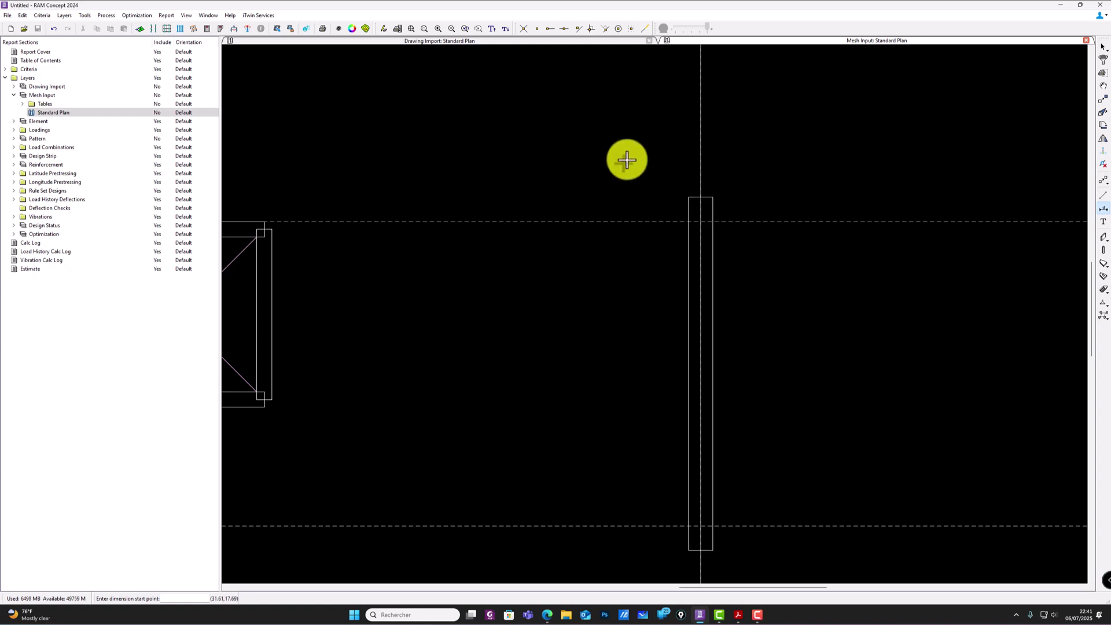
click(523, 28)
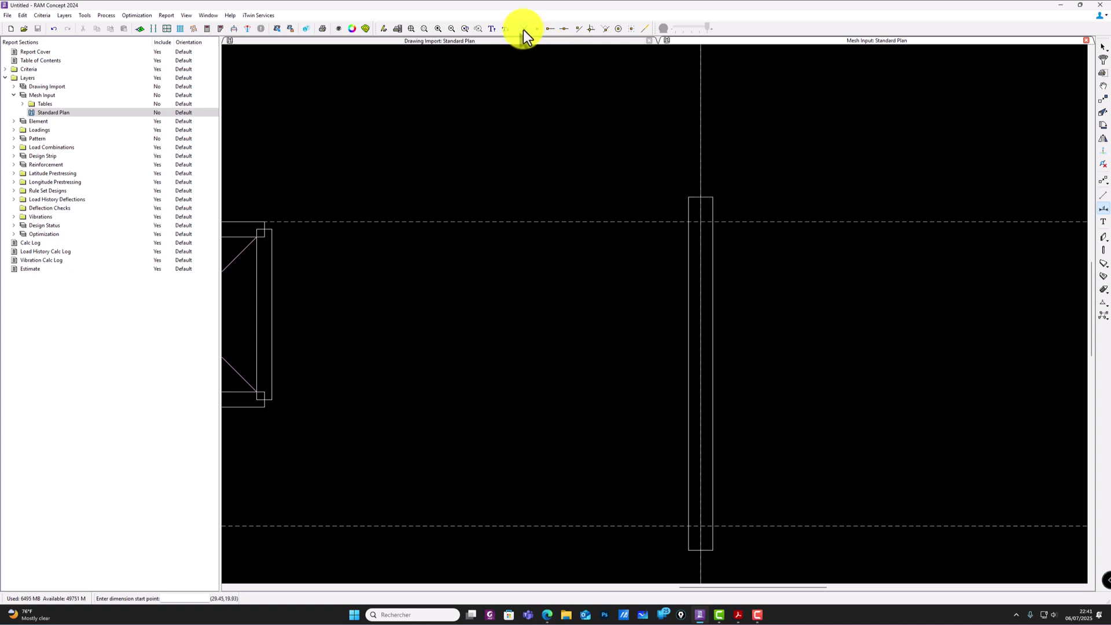
click(703, 198)
click(687, 196)
scroll(727, 181, up, 1)
scroll(676, 162, down, 2)
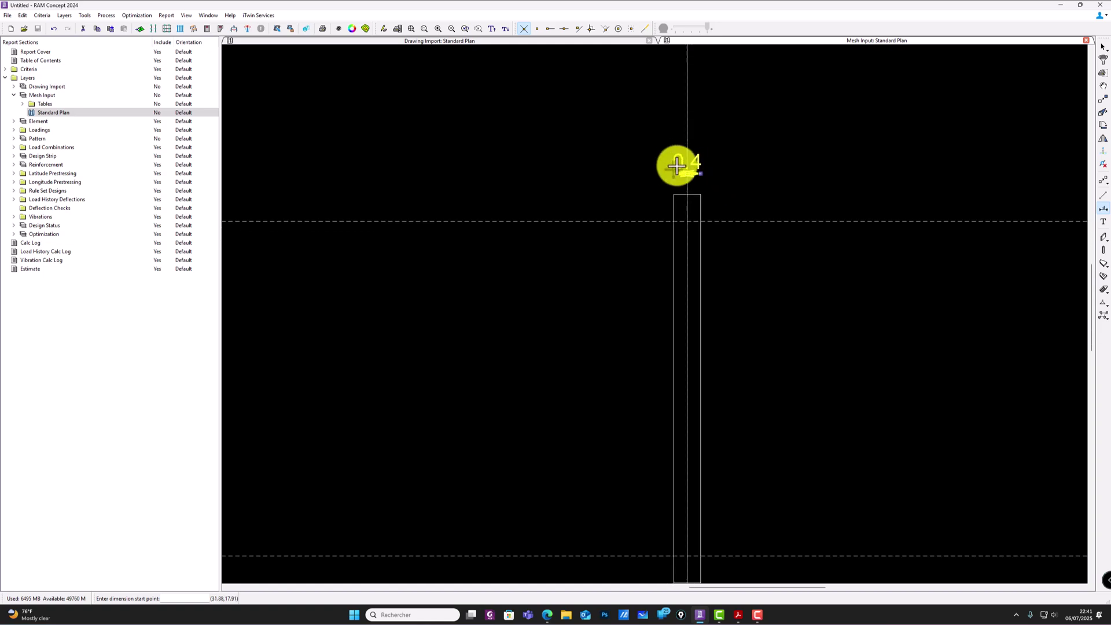
Step: Dimension the length of the same wall and undo both wall dimensions
click(700, 194)
scroll(688, 201, down, 5)
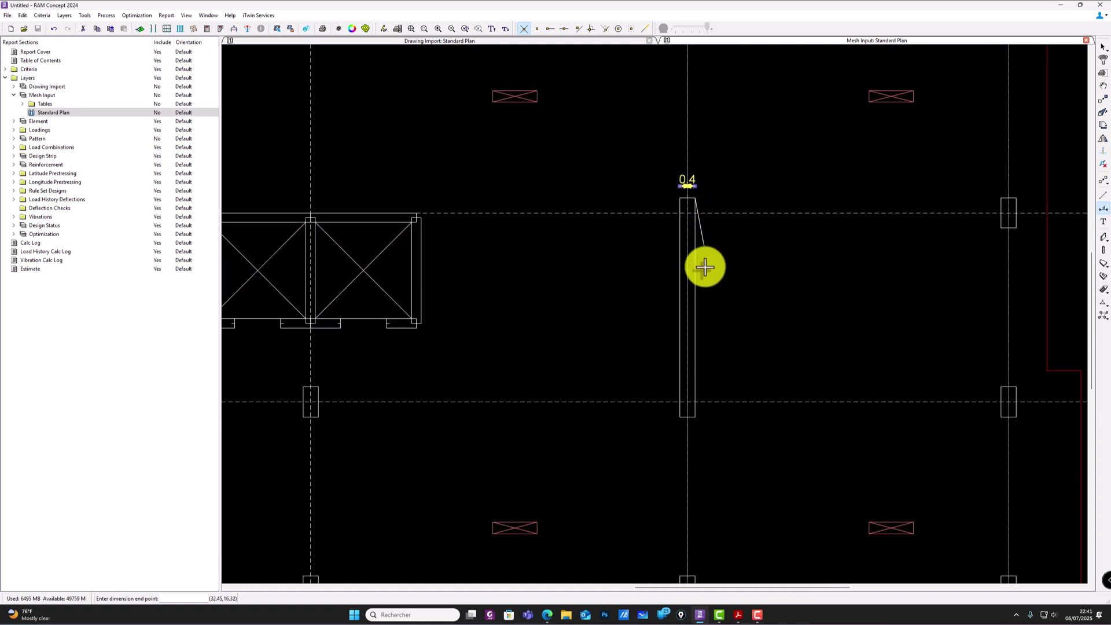
click(690, 414)
click(705, 380)
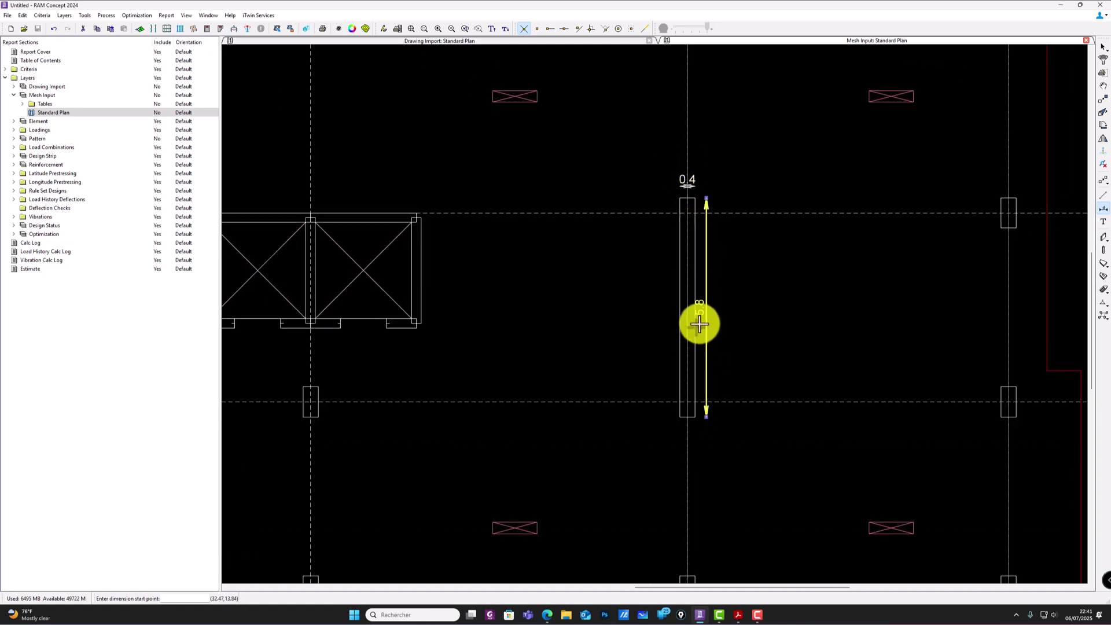
scroll(702, 320, up, 2)
scroll(702, 318, down, 1)
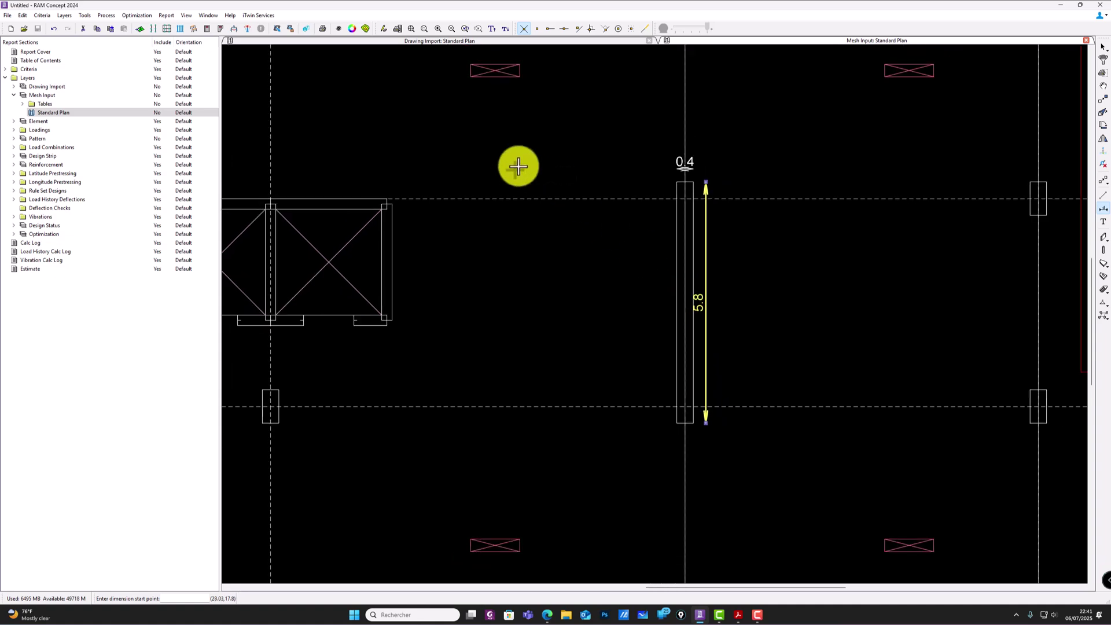
click(54, 28)
click(54, 28)
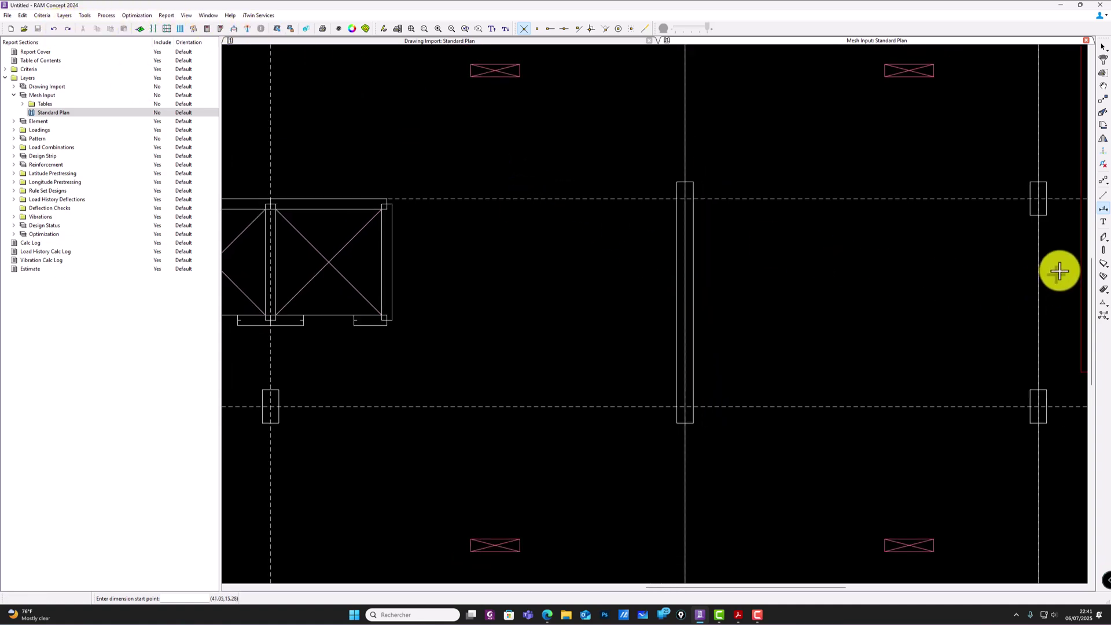
Step: Set the default wall properties to name V40, height 3.2 meters, support set Below and thickness 400 mm
double_click(1103, 239)
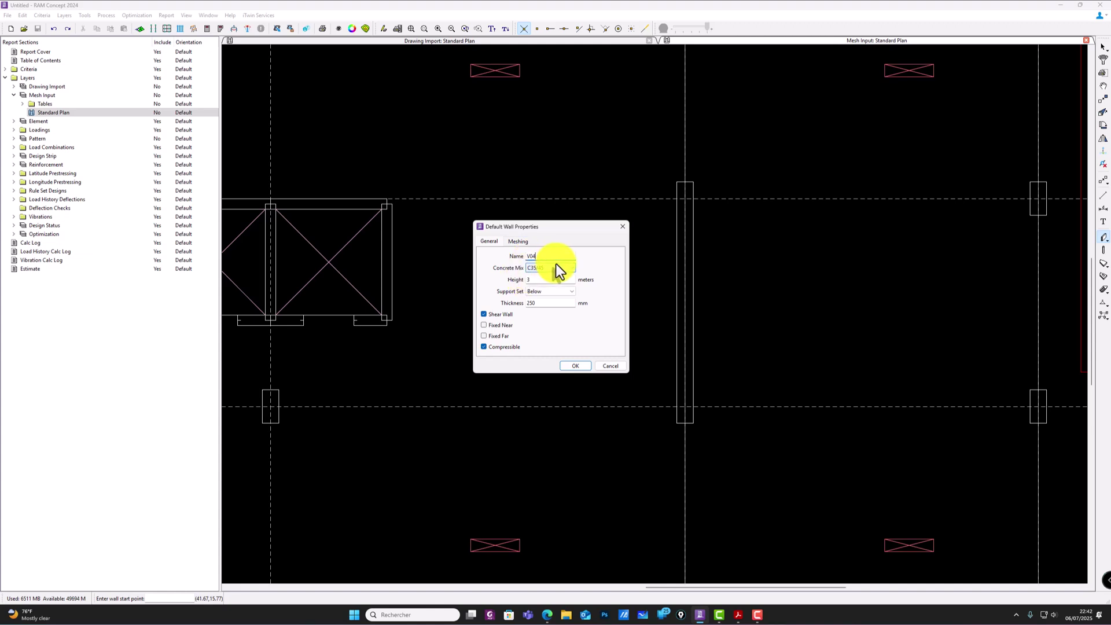
key(BackSpace)
text(40)
click(532, 282)
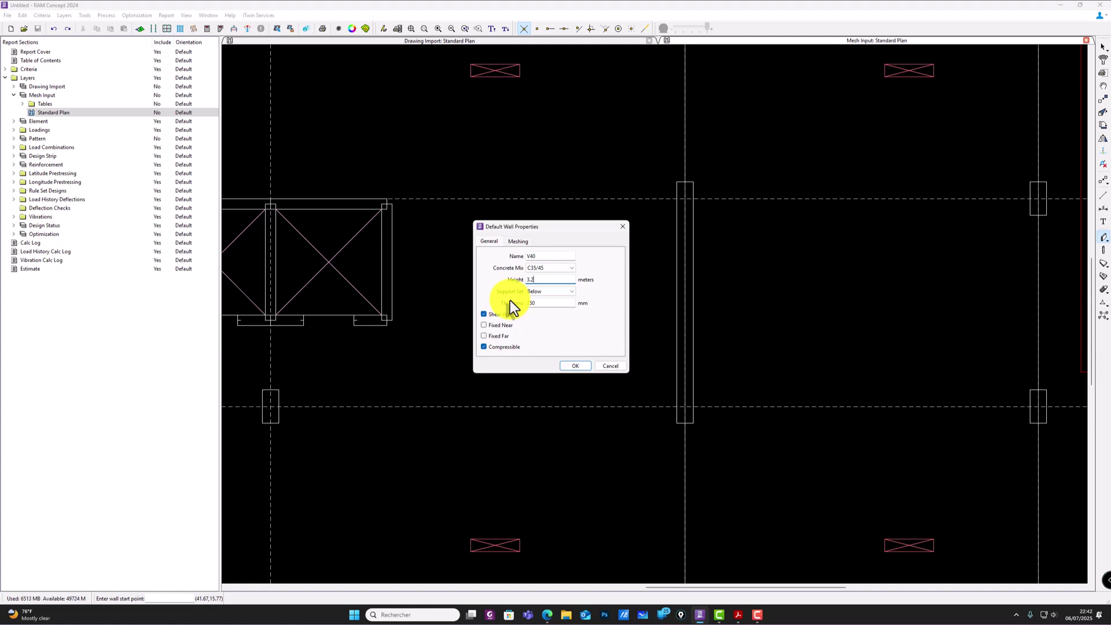
click(573, 292)
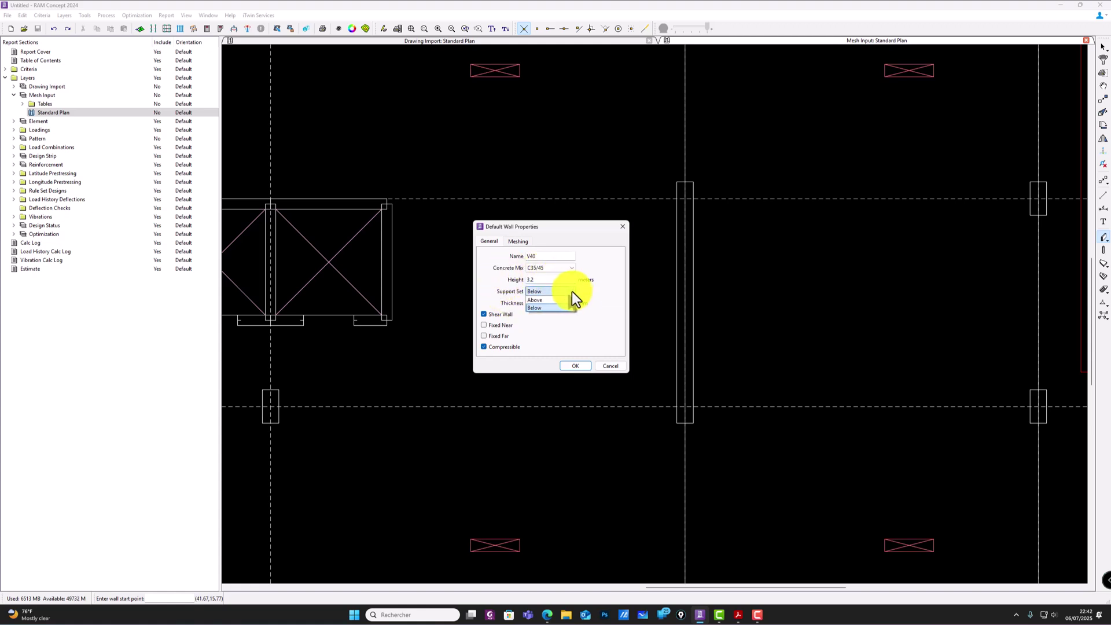
click(571, 291)
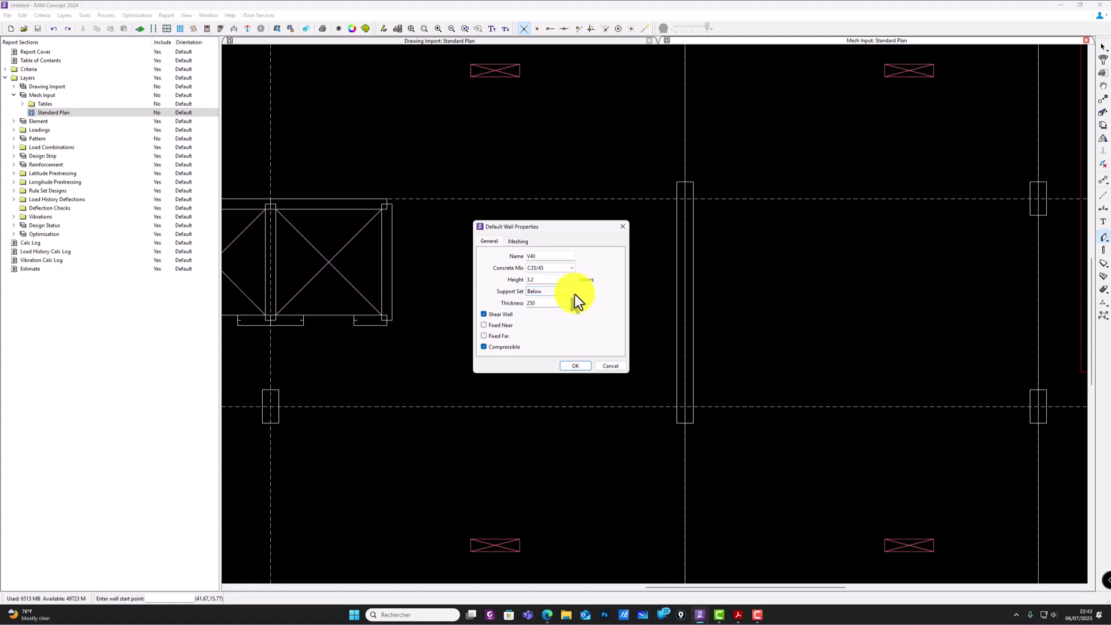
double_click(543, 304)
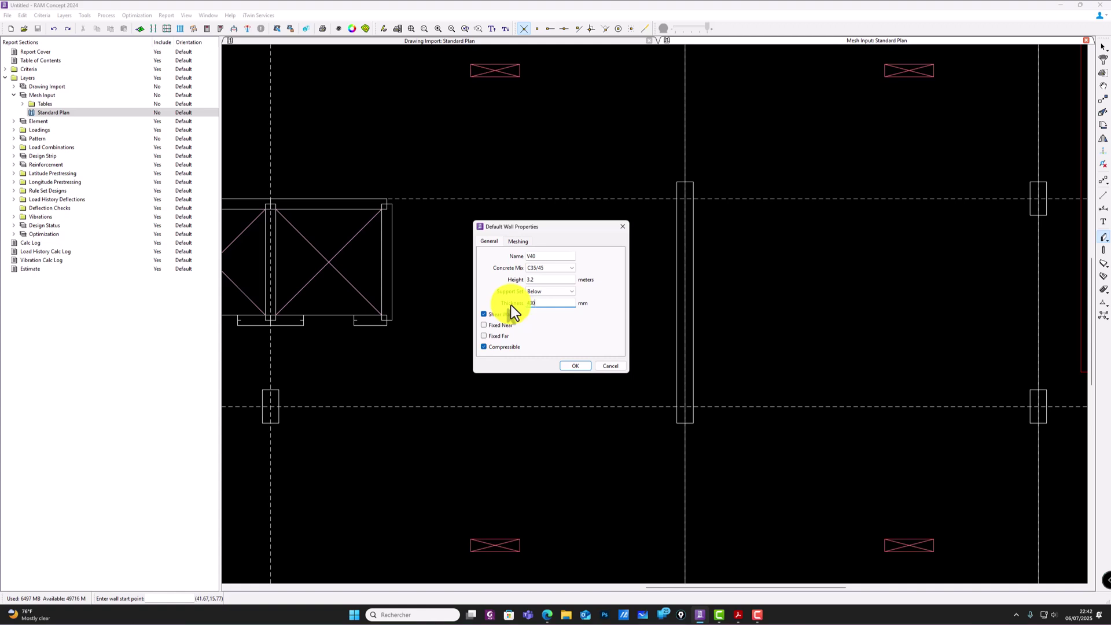
click(571, 365)
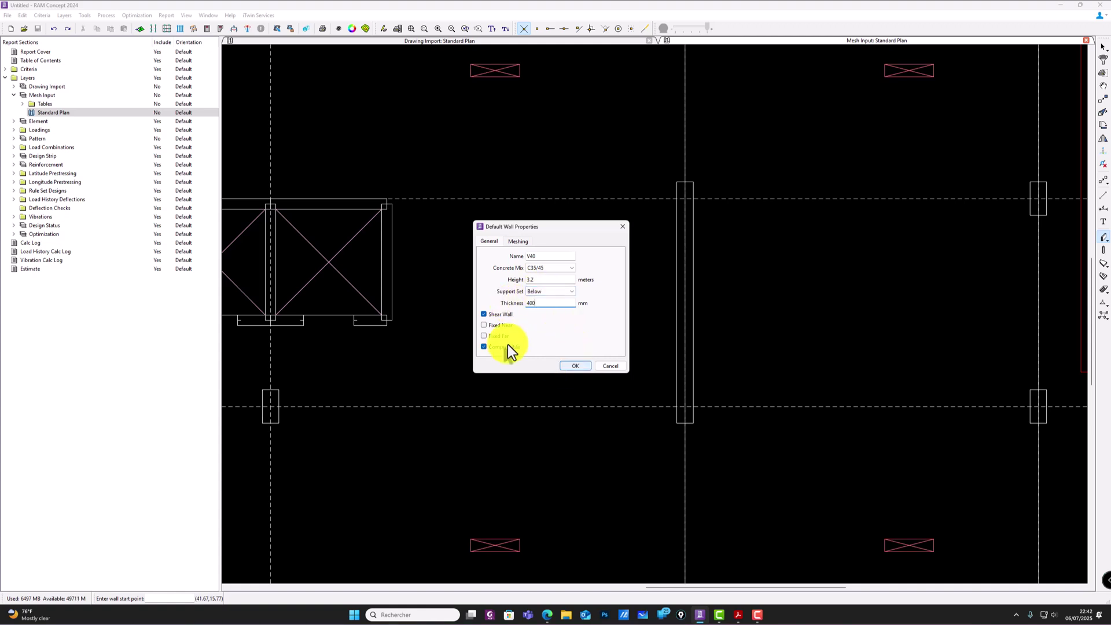
Step: Apply the V40 wall defaults and draw the 400 mm wall east of the core on grid line D, between grid lines 3 and 2
click(574, 365)
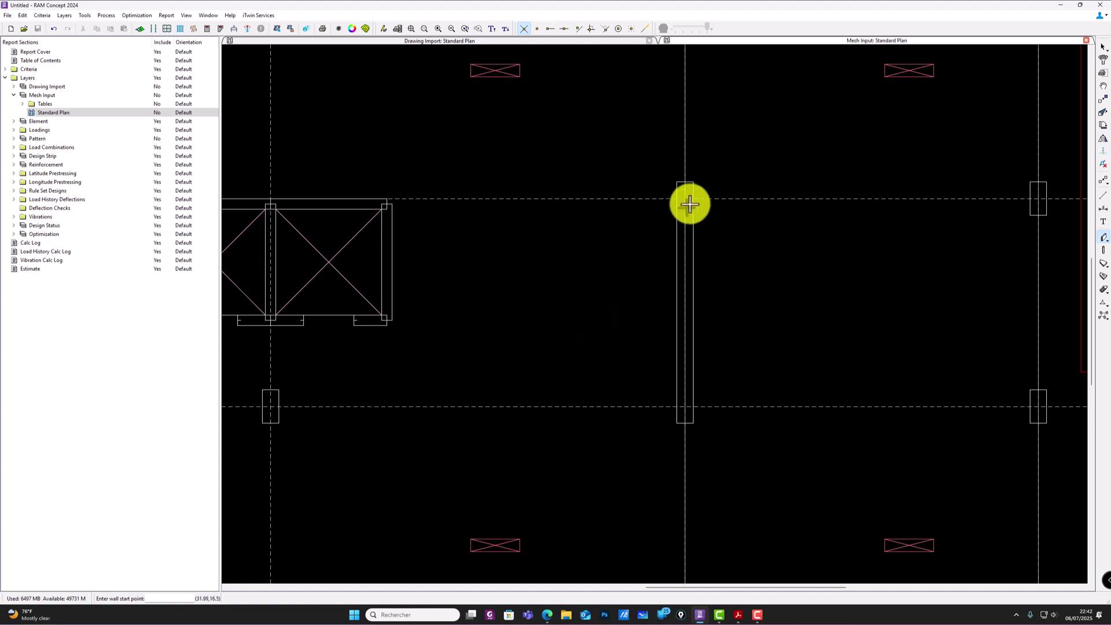
click(685, 184)
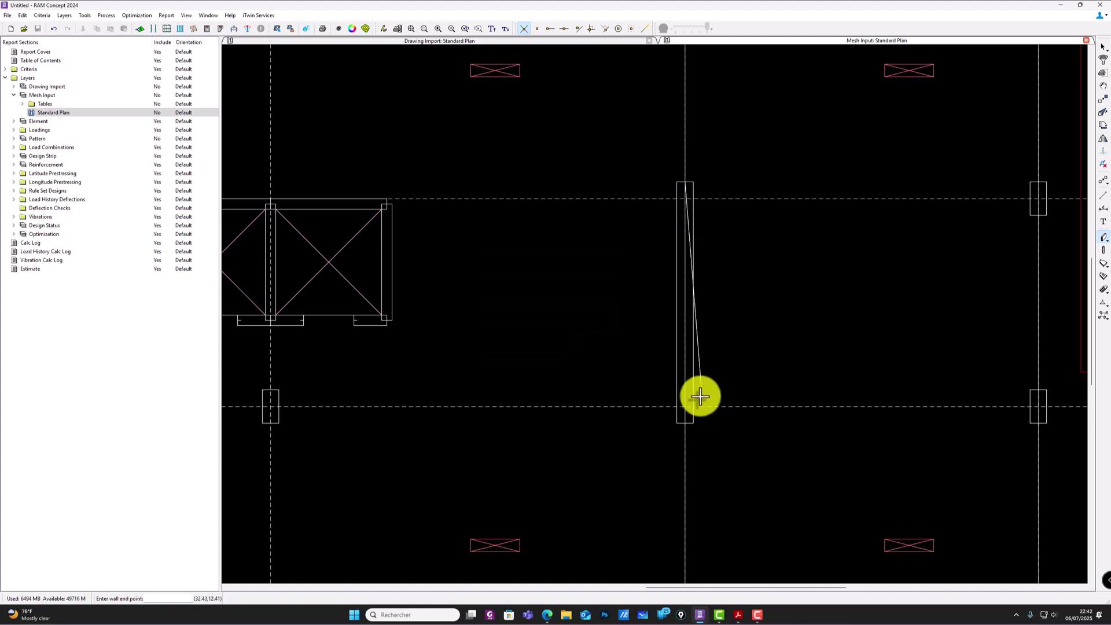
click(683, 421)
scroll(699, 194, down, 3)
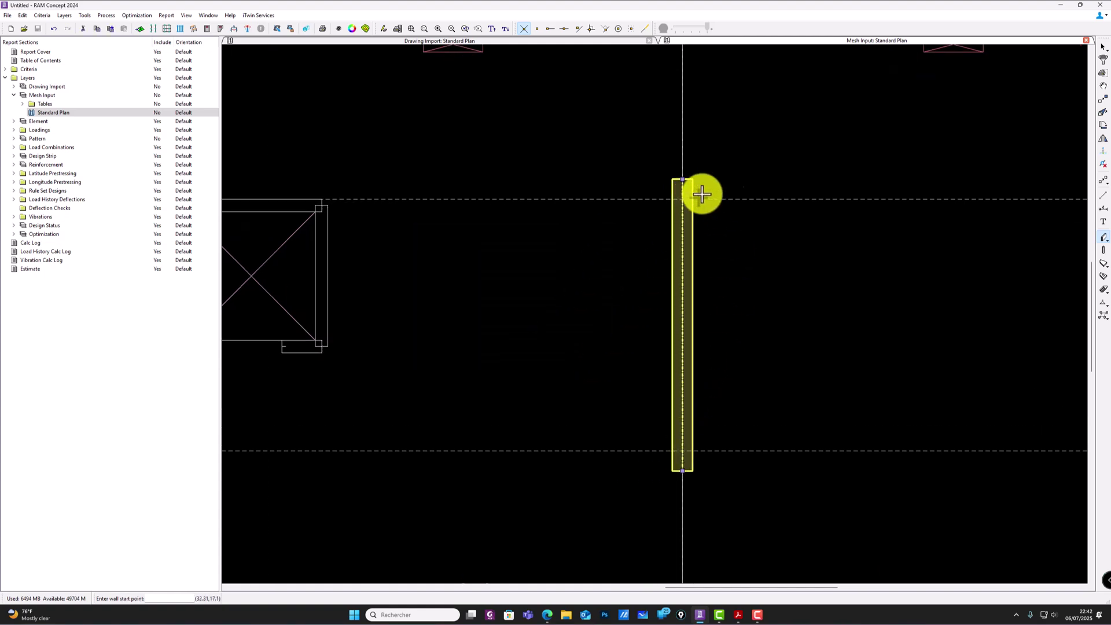
Step: Draw the matching V40 wall along grid line B over the full length of the background wall outline
scroll(792, 254, down, 4)
middle_drag(431, 253, 603, 265)
scroll(490, 243, up, 5)
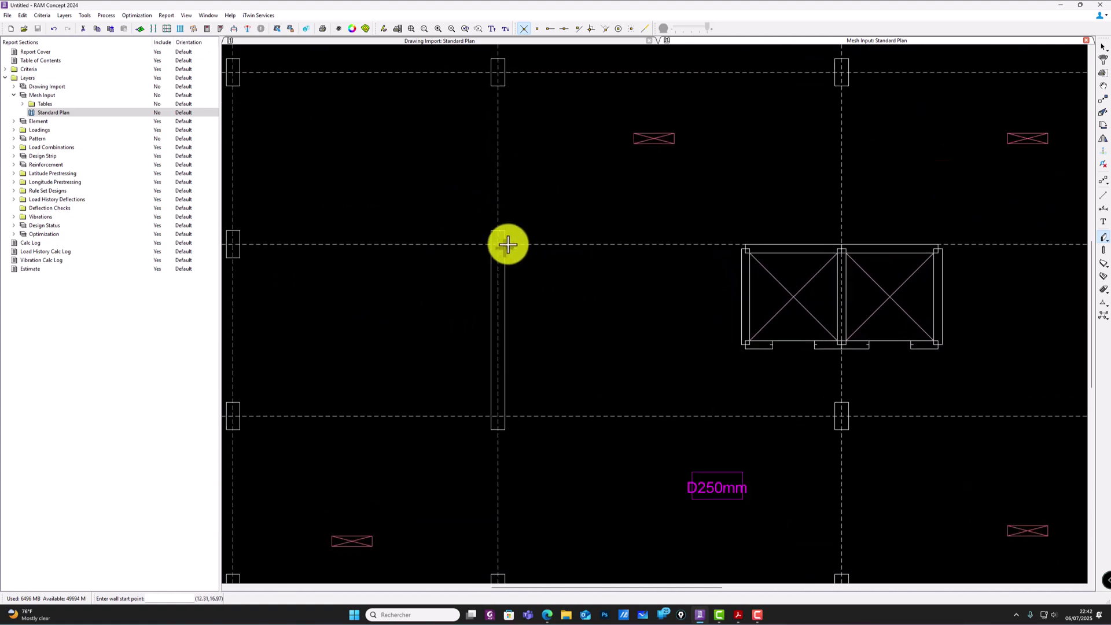
click(497, 231)
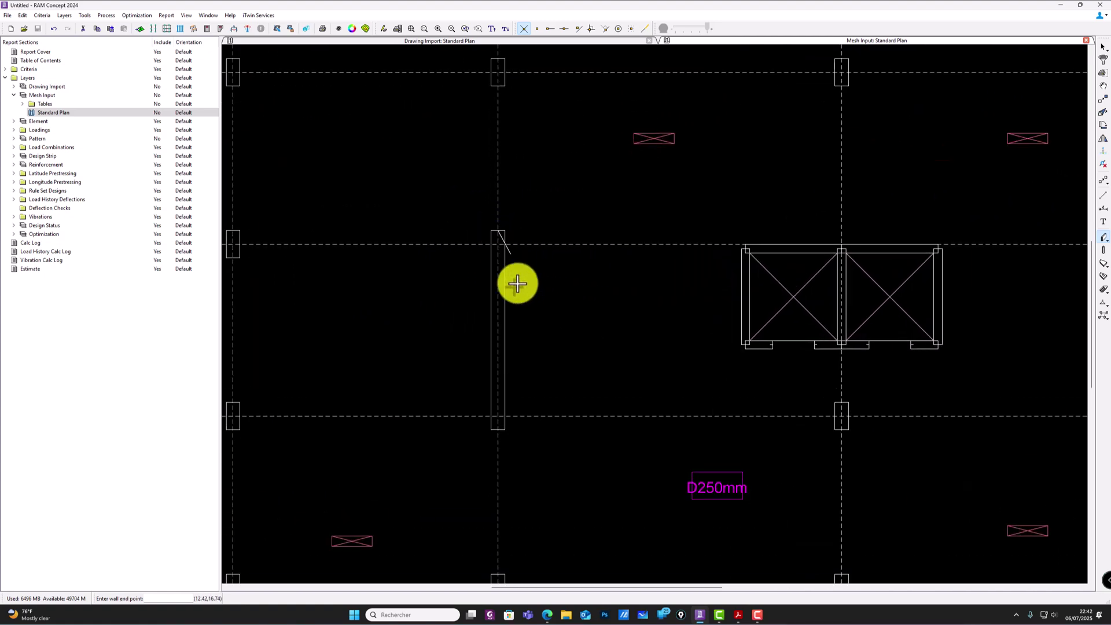
click(498, 429)
scroll(503, 278, down, 4)
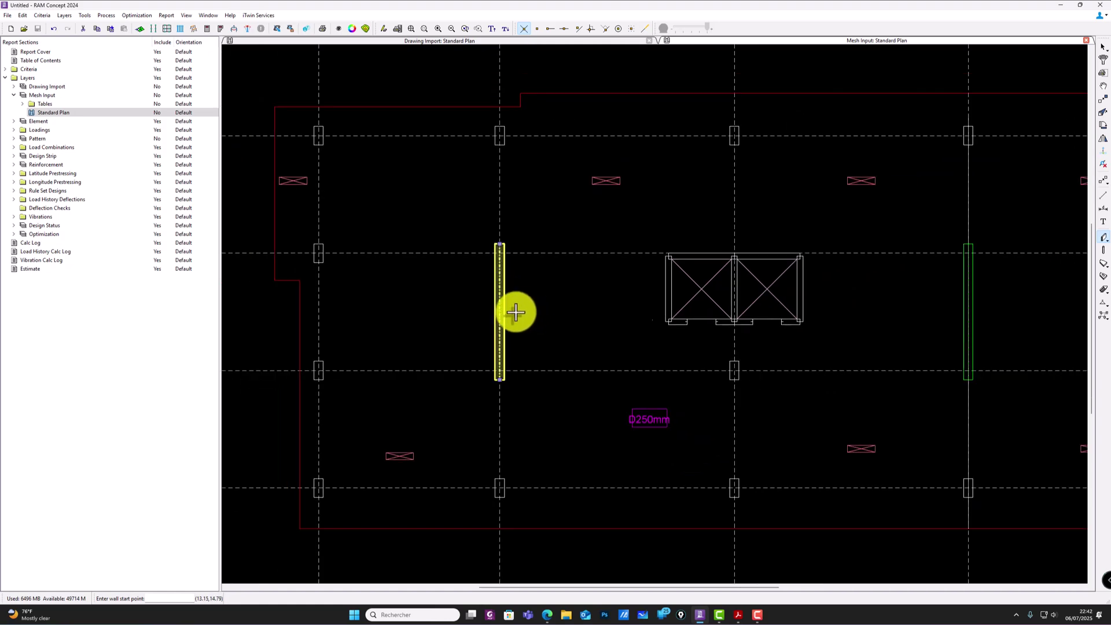
scroll(637, 317, up, 2)
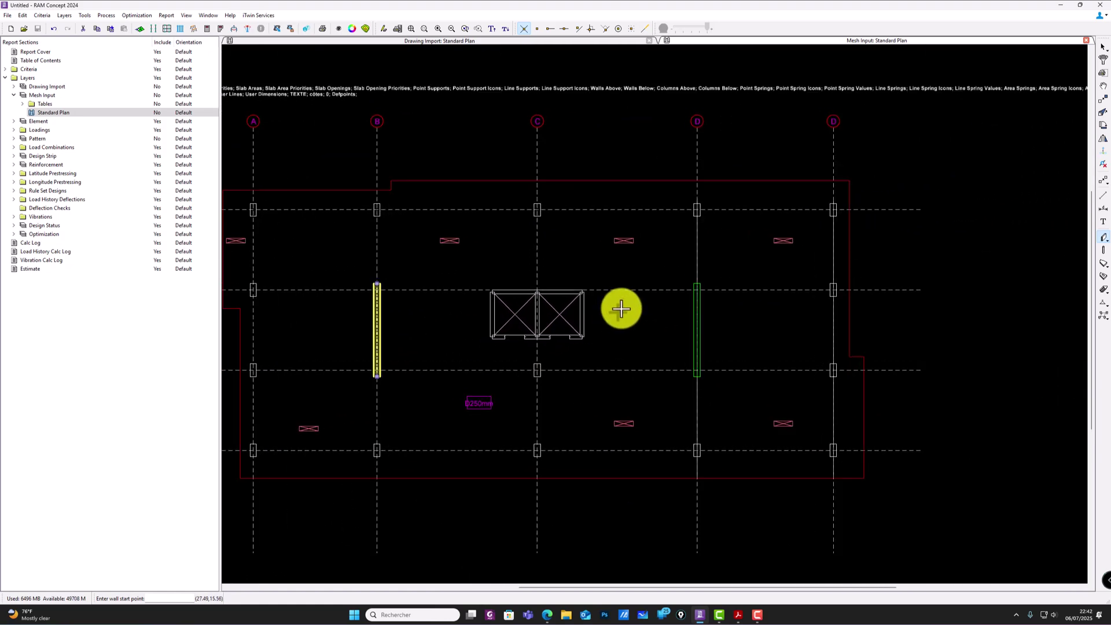
Step: Set the default column properties to name C40/80, height 3.2 meters, width 400 mm, depth 800 mm and bending stiffness factor 0.7
double_click(1104, 253)
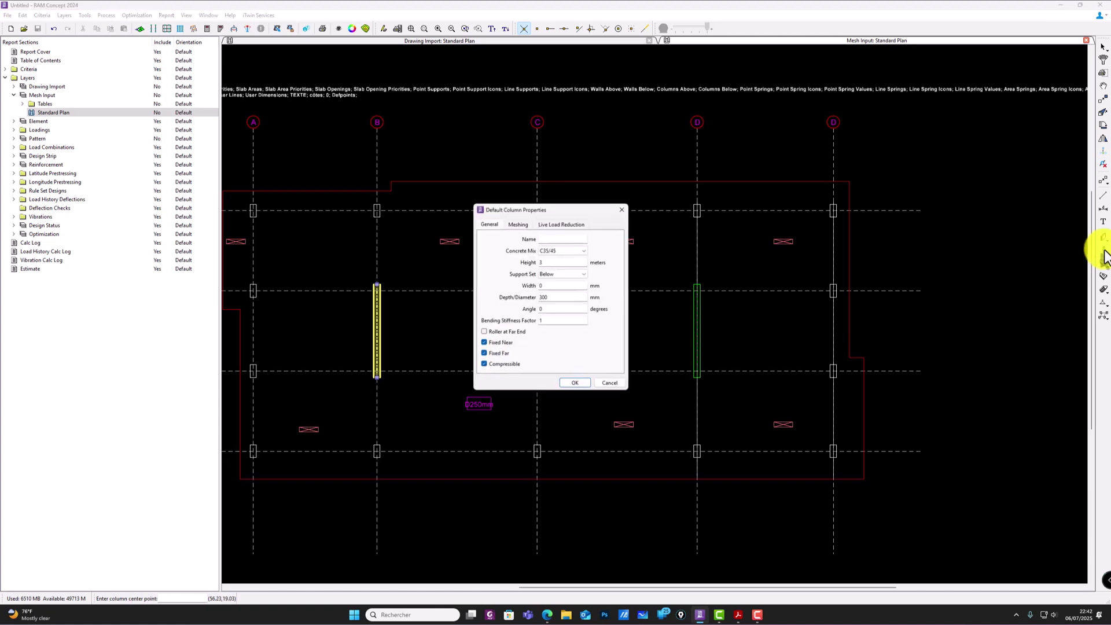
click(554, 239)
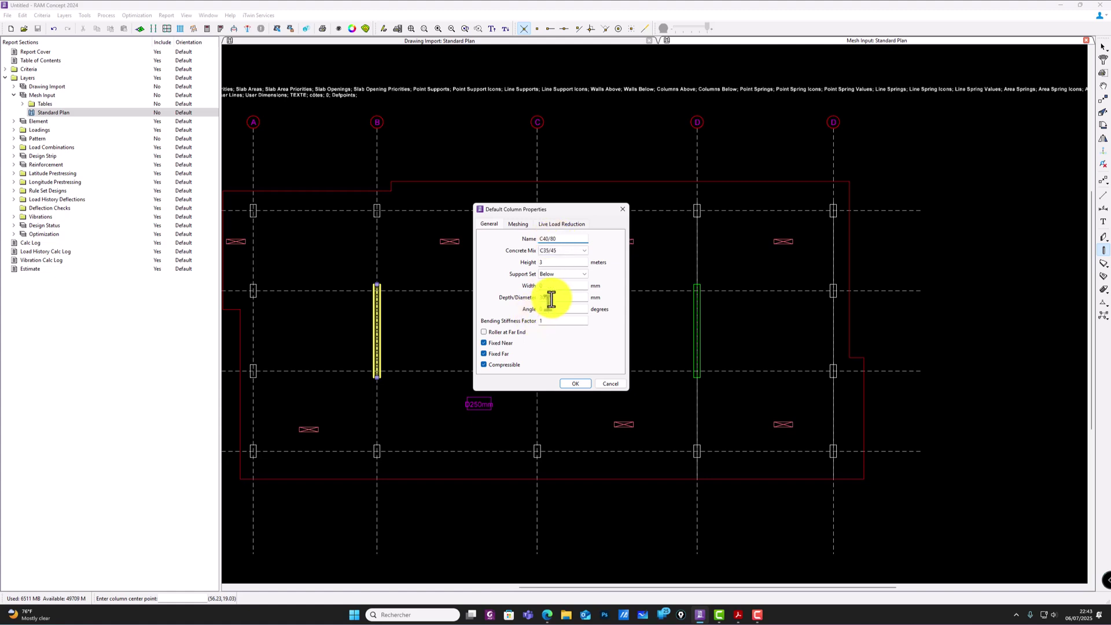
click(551, 262)
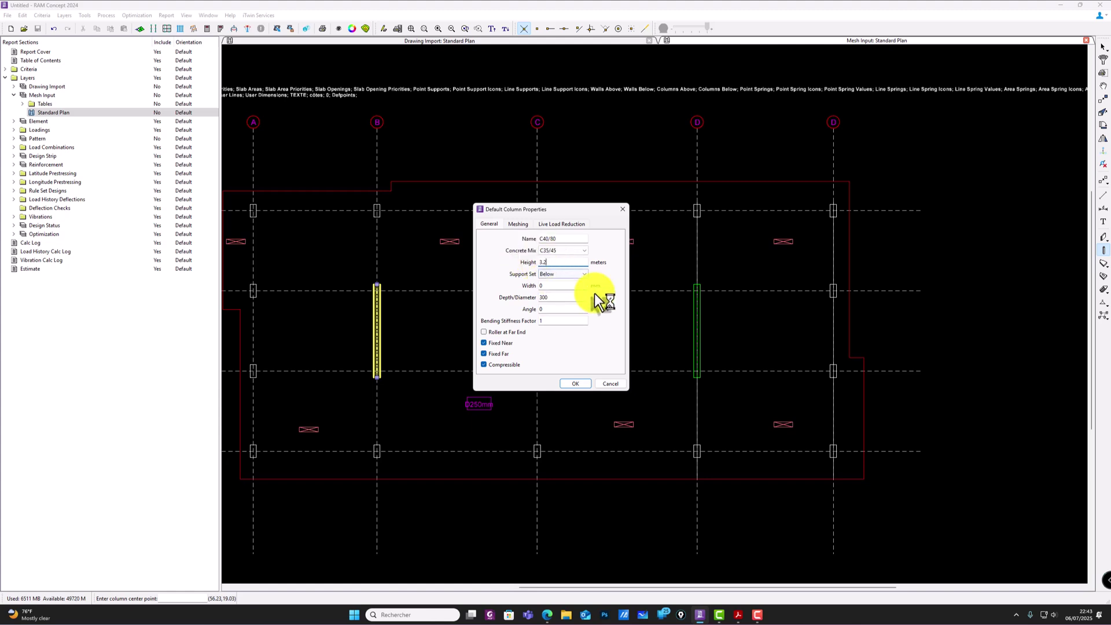
double_click(547, 297)
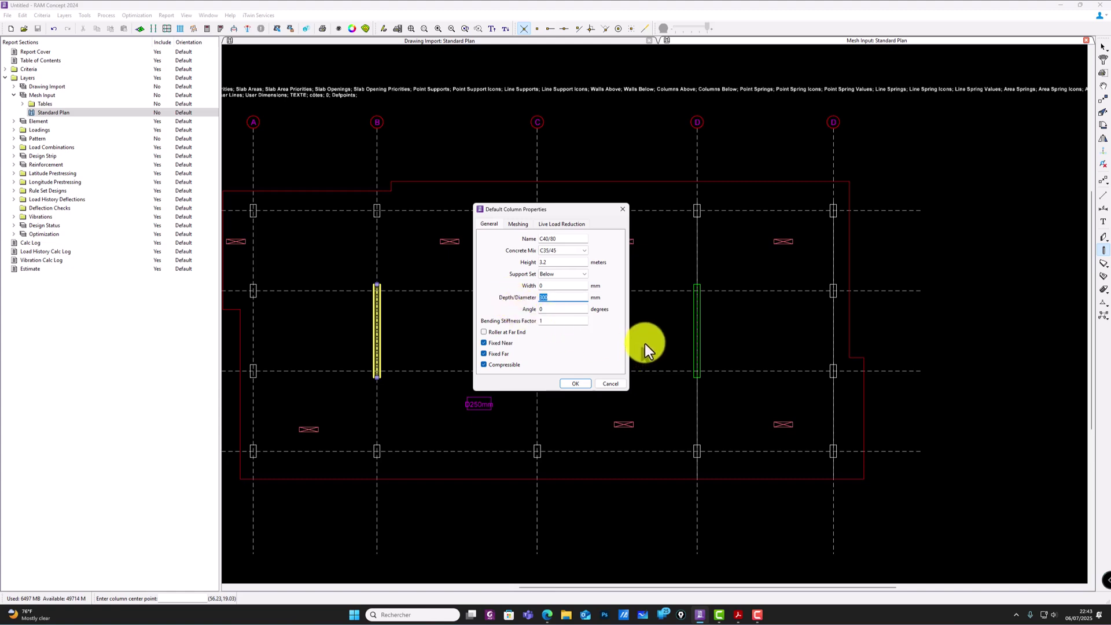
text(8)
click(546, 286)
text(400)
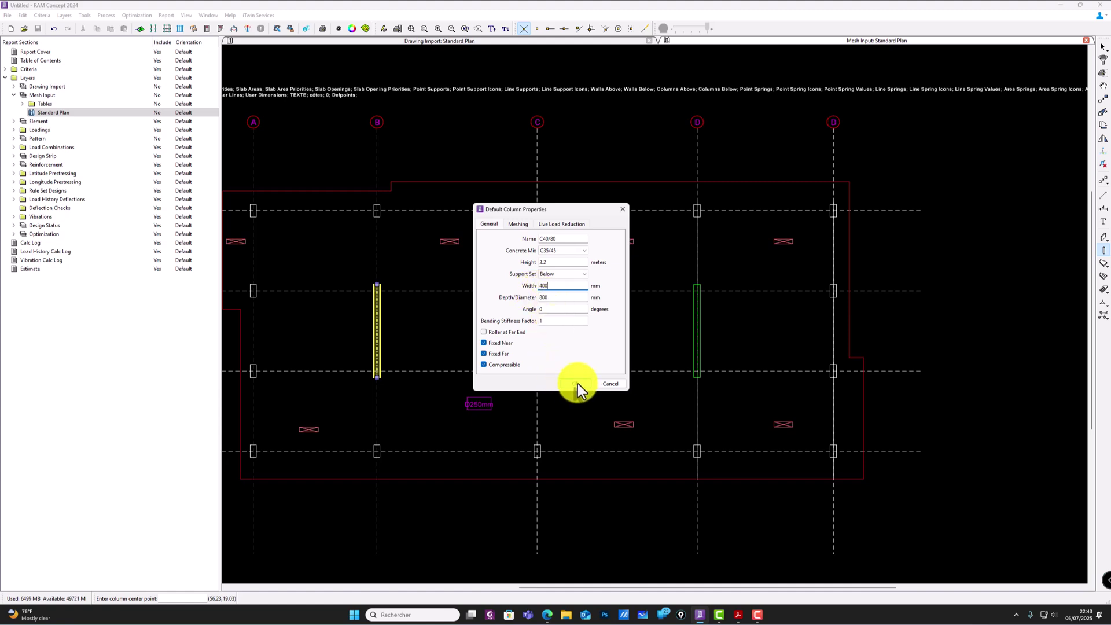
click(540, 322)
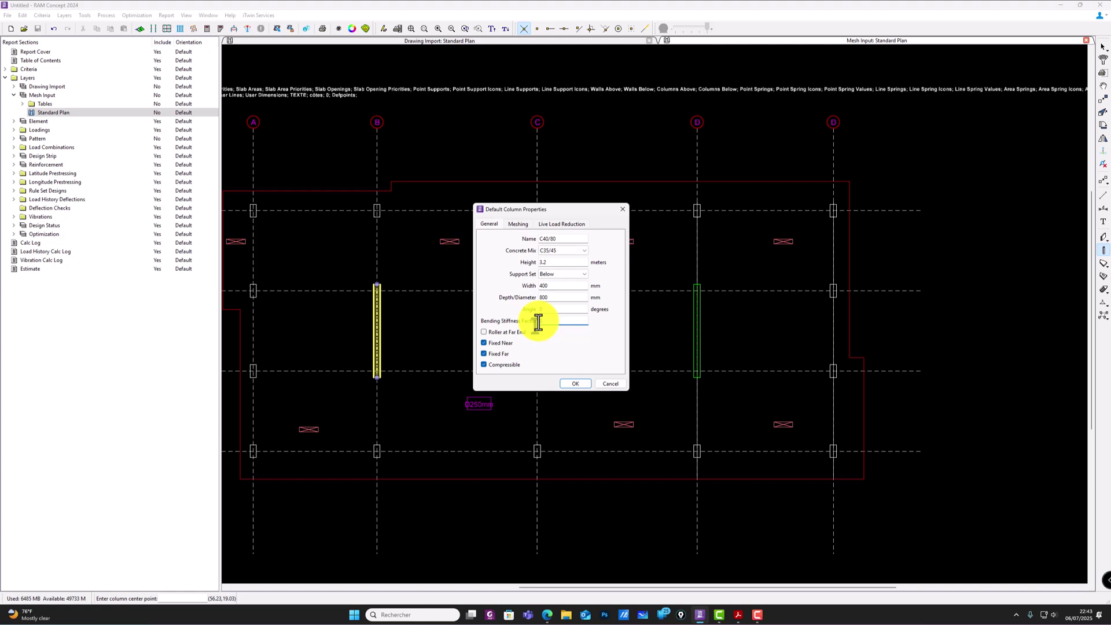
text(0.7)
click(576, 384)
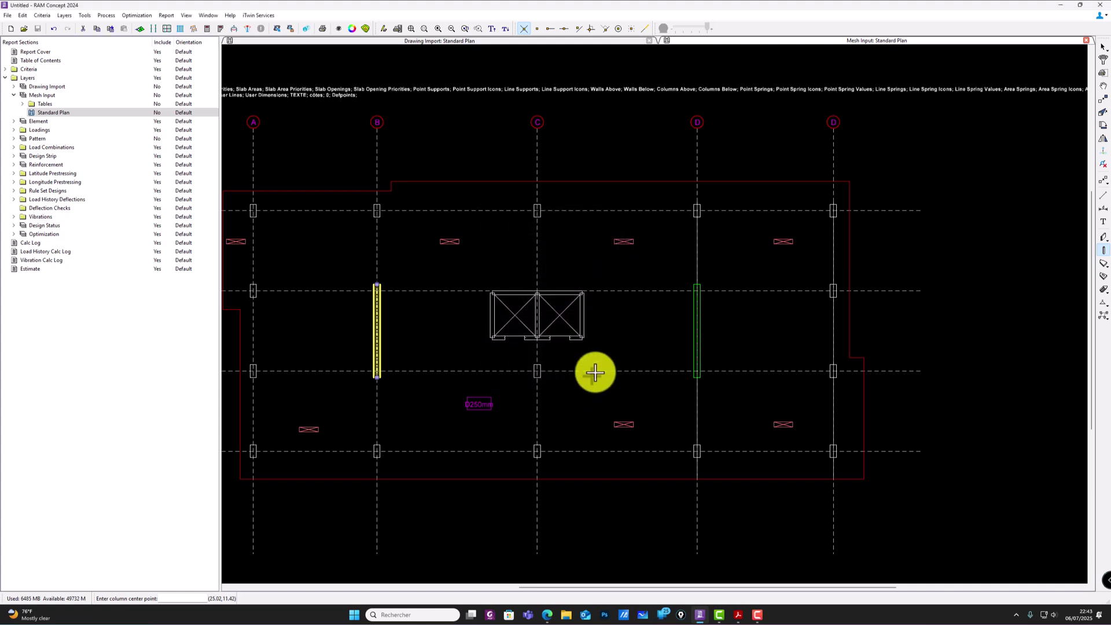
Step: Place C40/80 columns on the easternmost grid line at rows 2, 3 and 1, and below the eastern V40 wall at row 1
scroll(826, 366, up, 2)
click(827, 361)
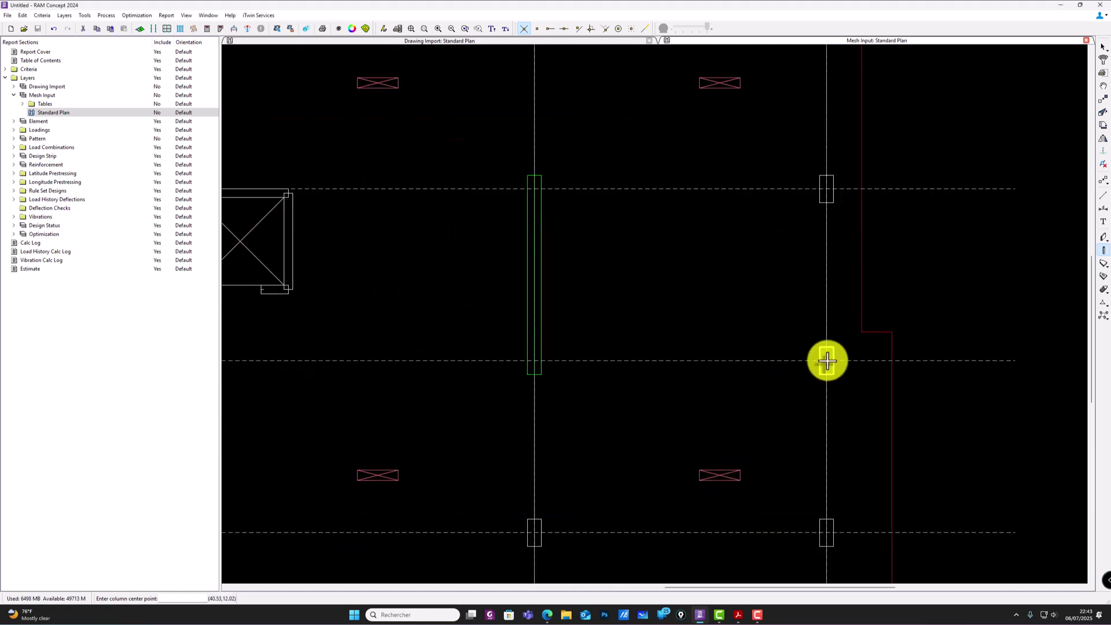
click(828, 199)
scroll(828, 209, down, 2)
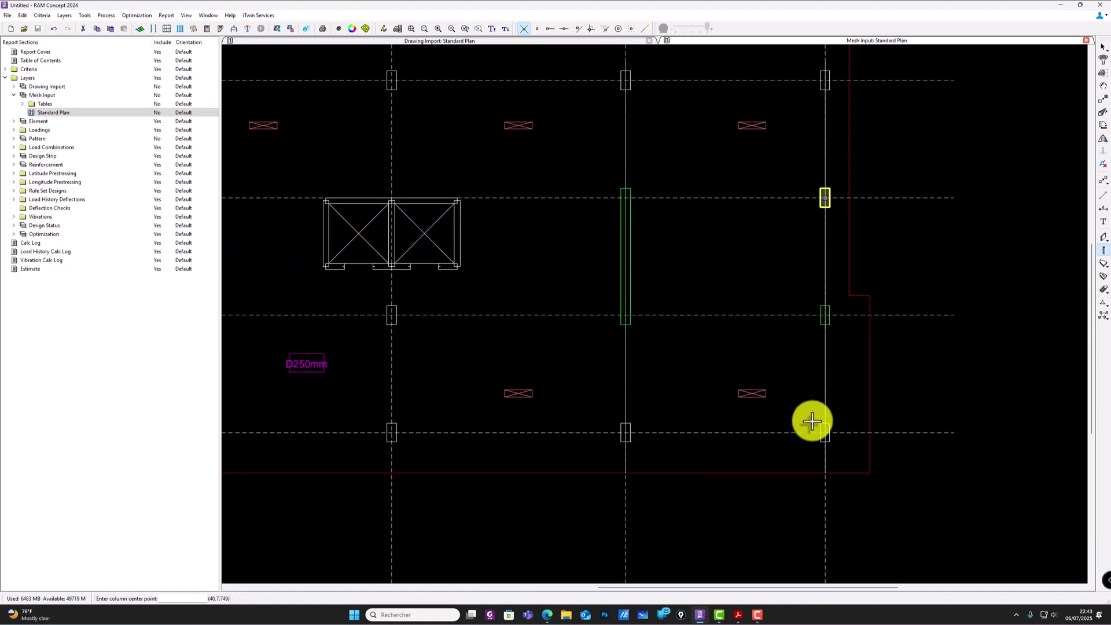
click(623, 433)
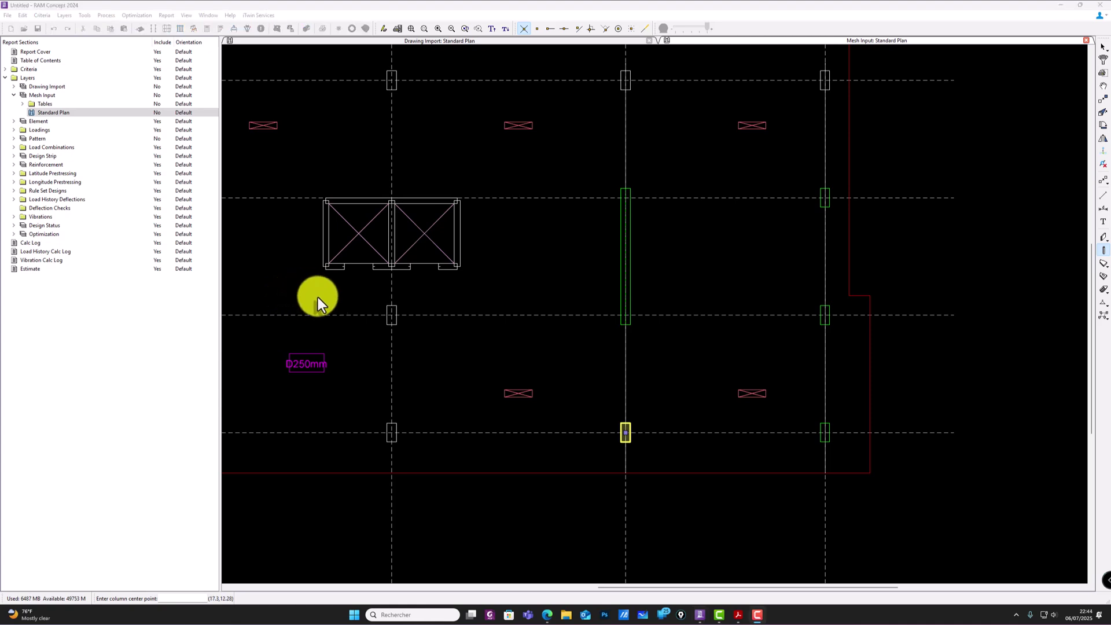
Step: Place C40/80 columns at grid intersections C1, C2, B1, A1 and A2
click(392, 433)
click(392, 315)
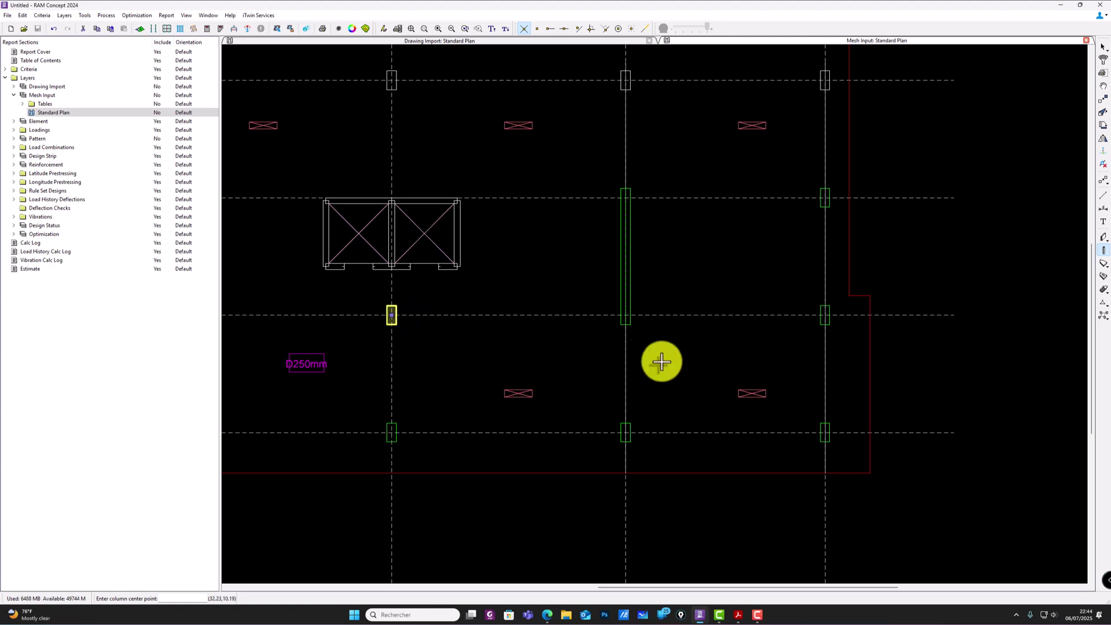
scroll(631, 376, down, 2)
scroll(347, 411, up, 2)
click(398, 430)
click(235, 429)
scroll(498, 434, down, 2)
scroll(336, 365, up, 2)
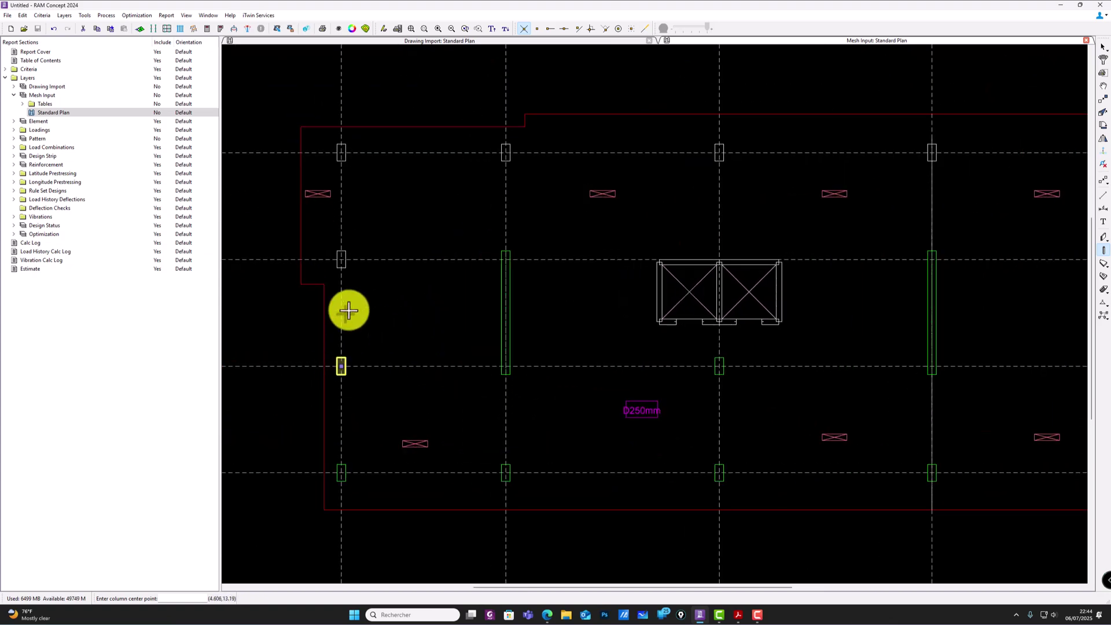
Step: Place C40/80 columns at grid intersection A3 and at all five column outlines along grid line 4
click(341, 260)
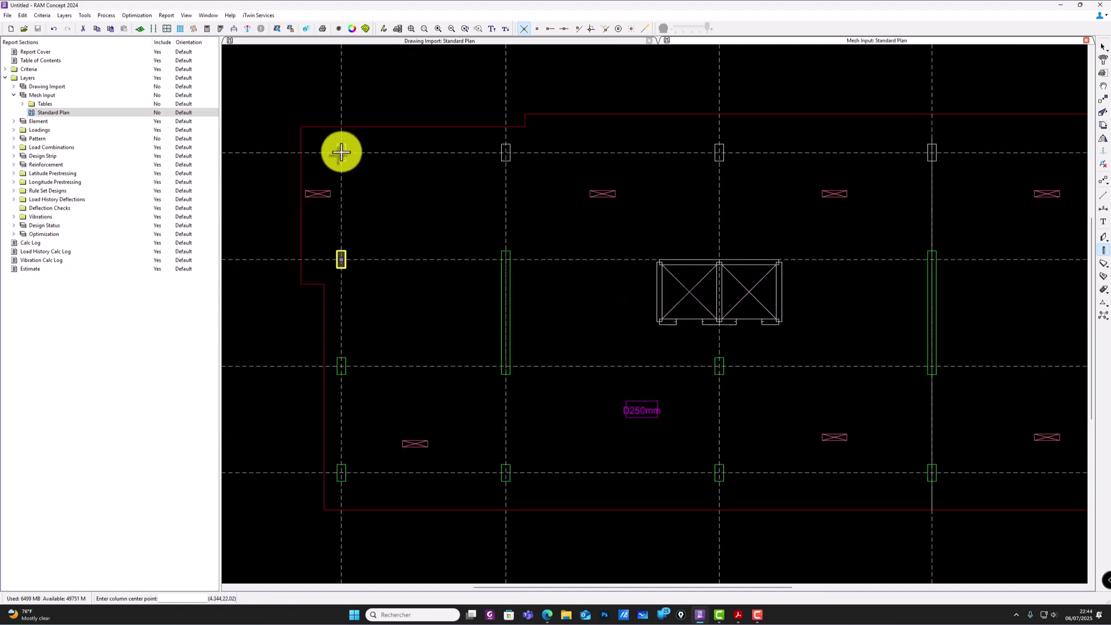
click(342, 152)
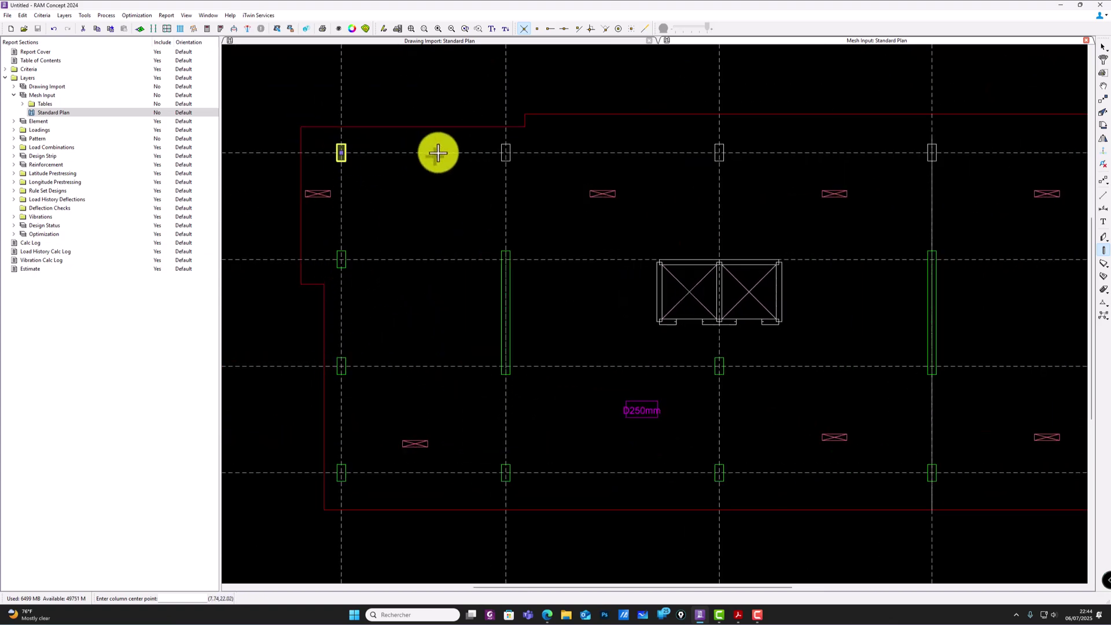
click(507, 152)
click(718, 153)
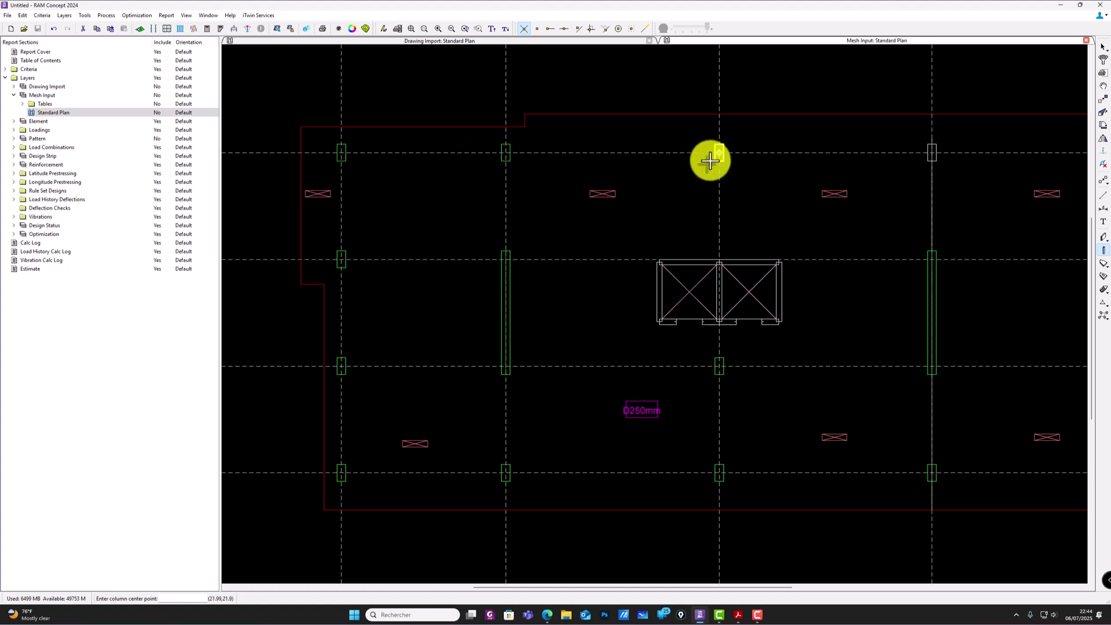
scroll(602, 224, down, 1)
scroll(874, 164, up, 2)
click(875, 165)
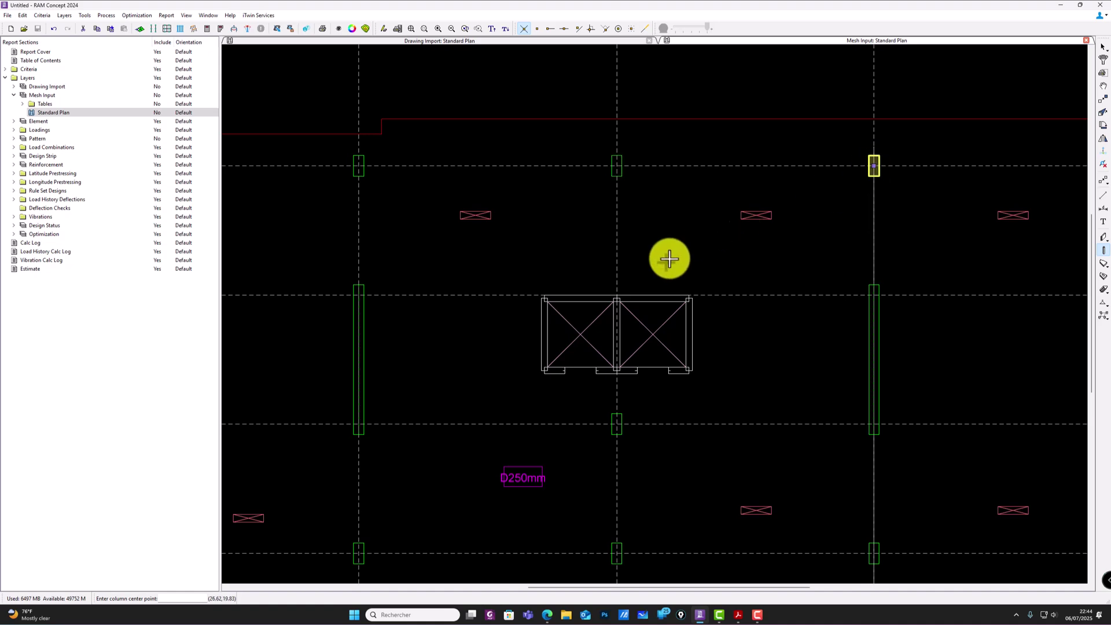
scroll(655, 274, down, 2)
scroll(963, 216, up, 2)
click(945, 197)
scroll(801, 233, down, 2)
middle_drag(483, 235, 526, 238)
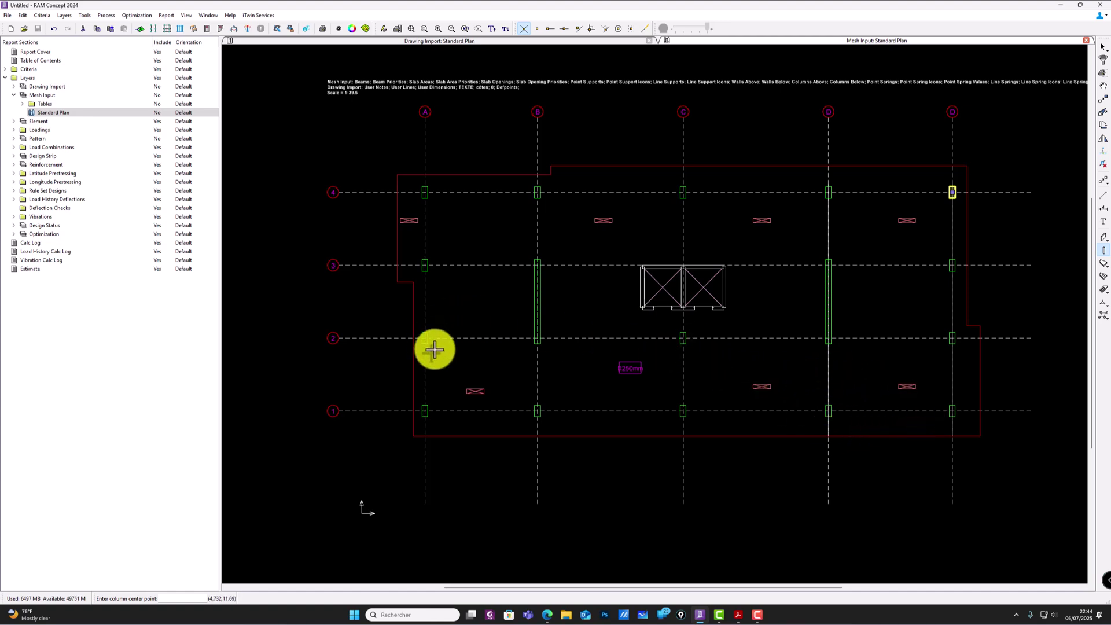
Step: Change the default wall thickness to suit the thinner core walls
middle_drag(432, 345, 369, 357)
scroll(596, 301, up, 2)
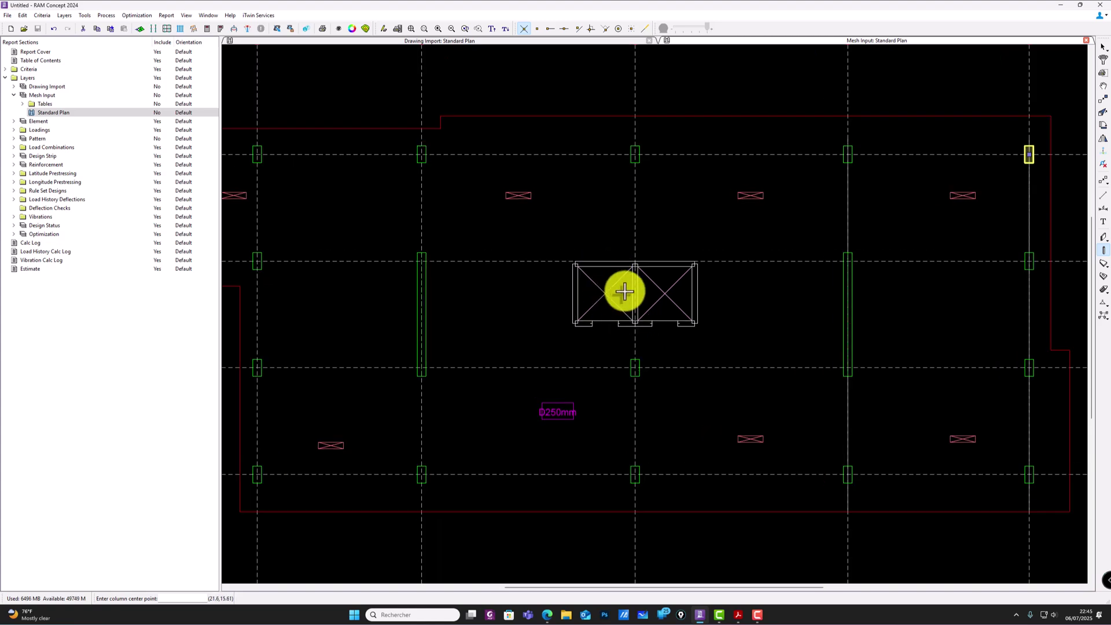
scroll(633, 265, up, 4)
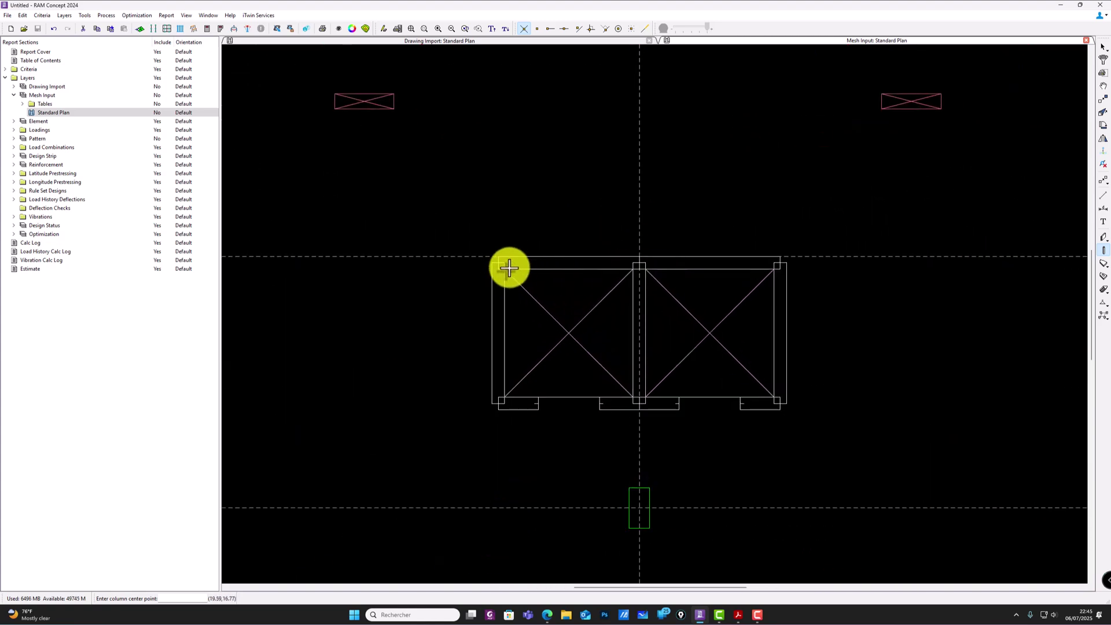
scroll(638, 277, down, 1)
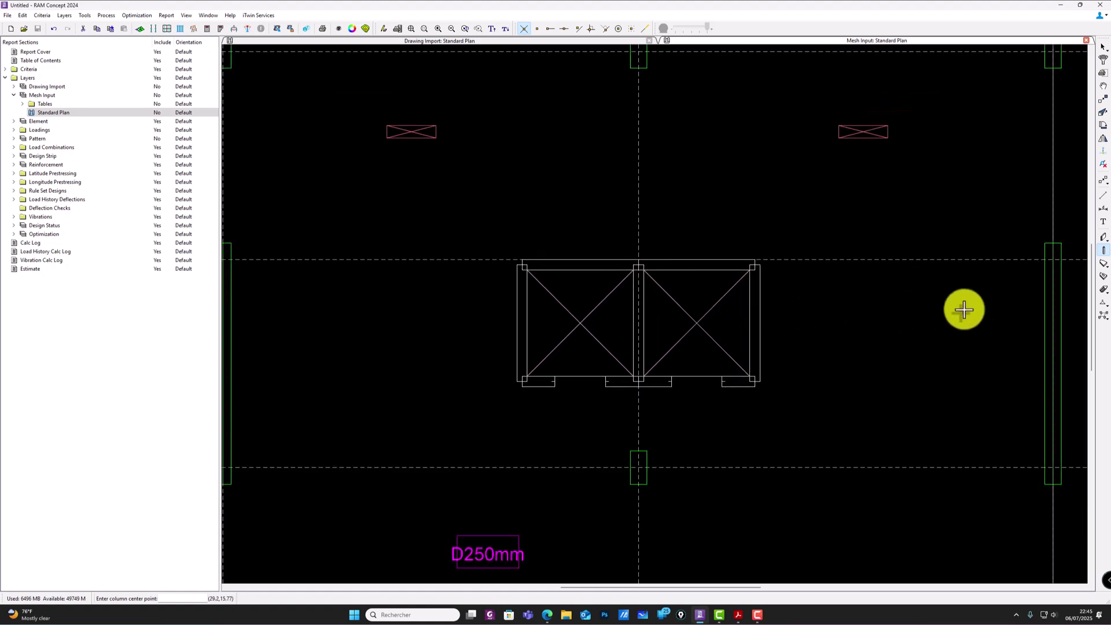
double_click(1103, 239)
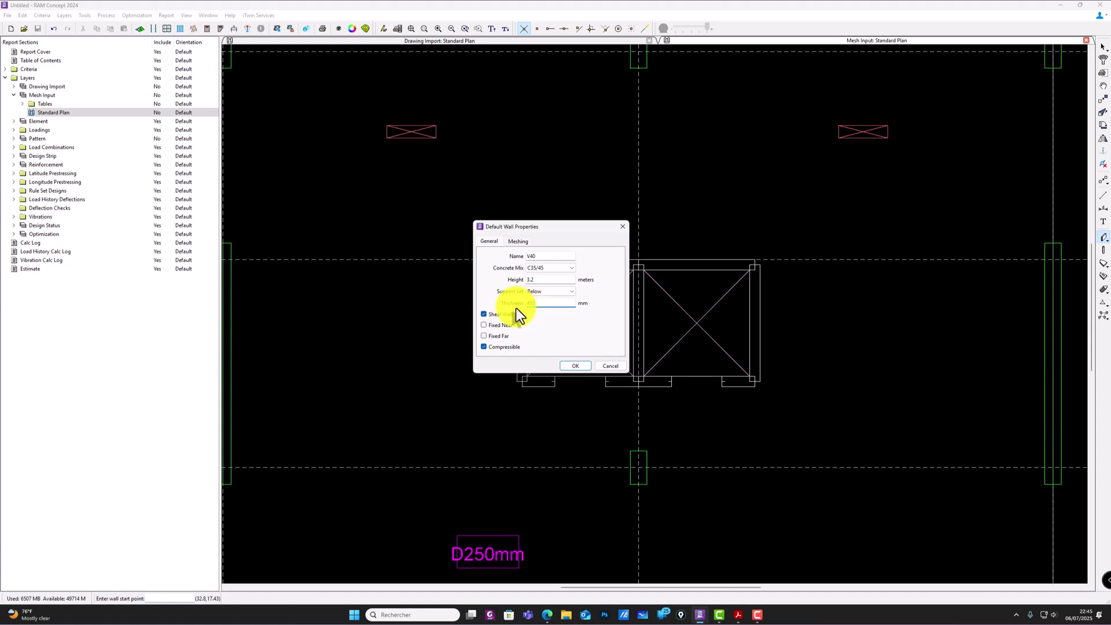
text(2)
click(575, 366)
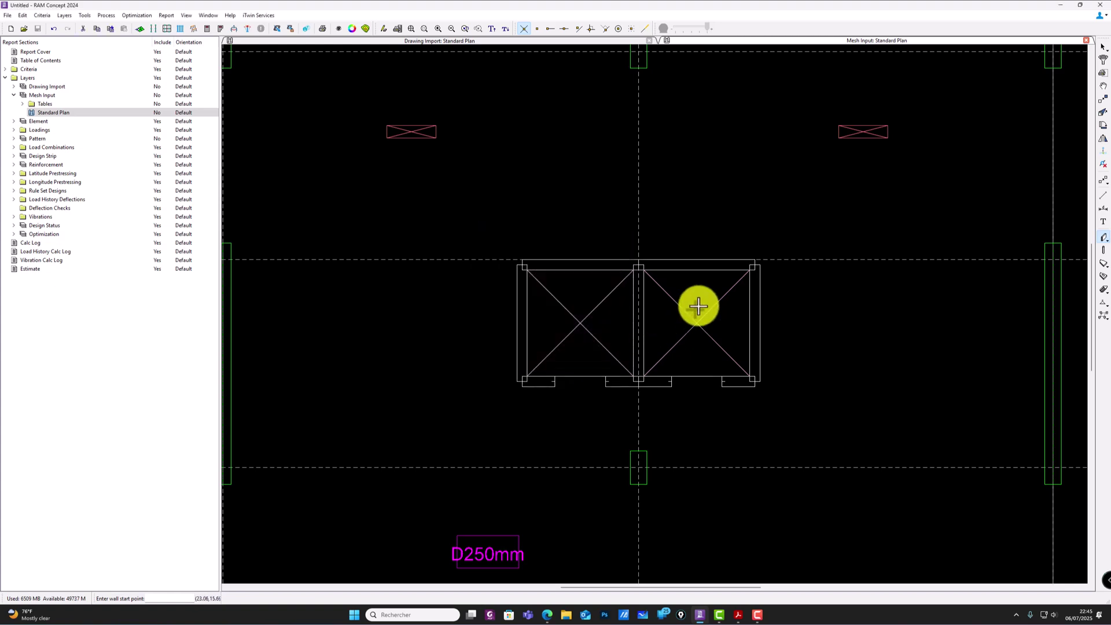
Step: Draw the core's east wall and the short return wall at its south end, following the background outline centrelines
scroll(751, 280, up, 2)
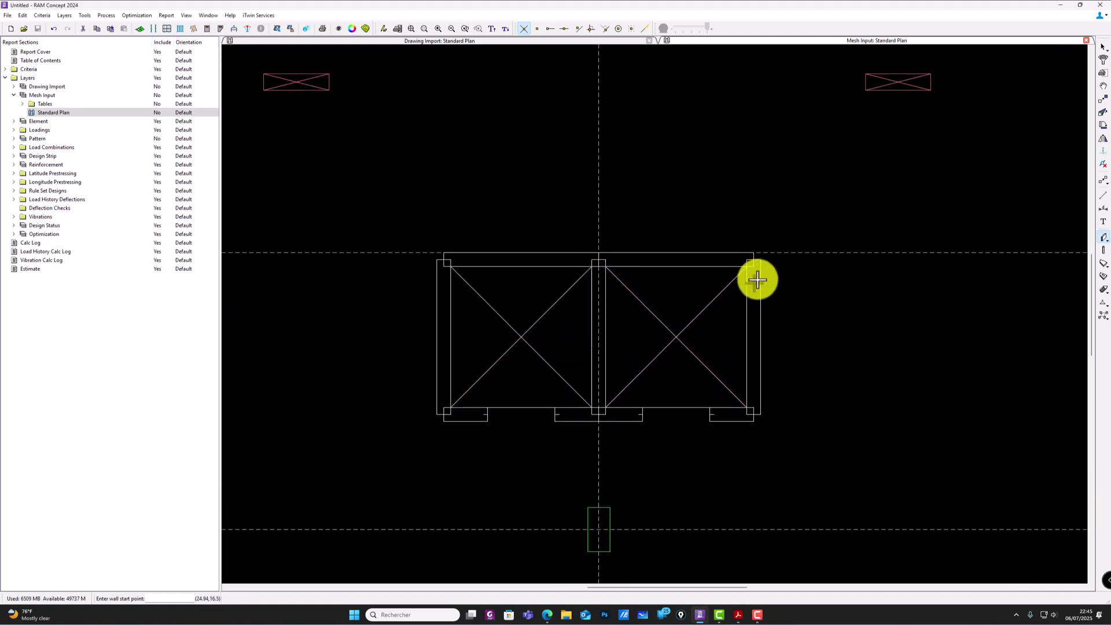
click(753, 414)
click(754, 414)
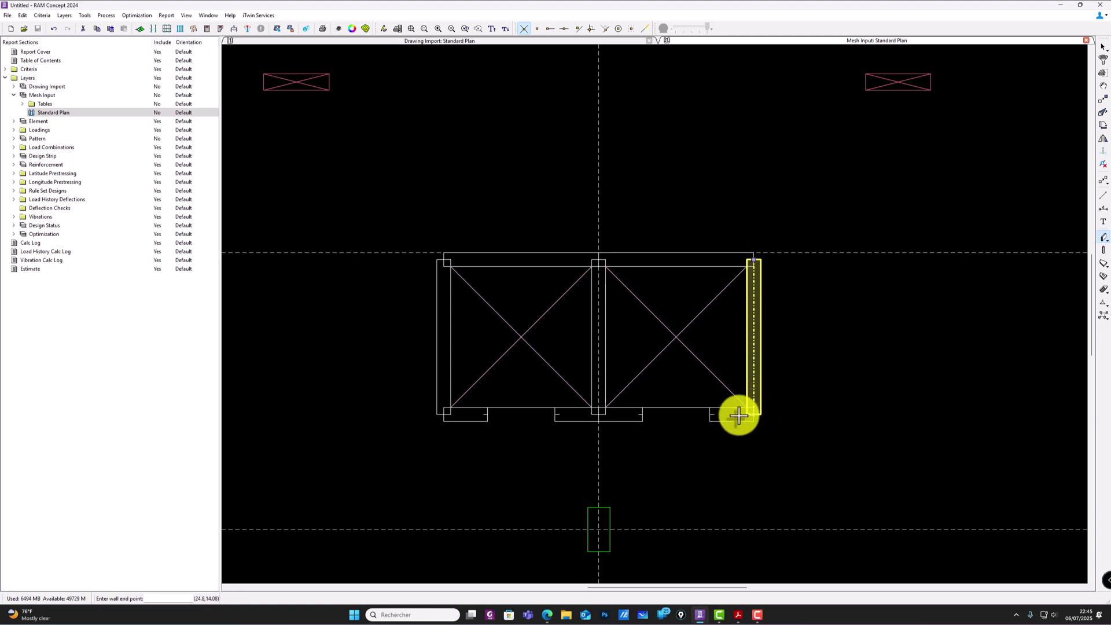
scroll(716, 417, up, 1)
click(708, 412)
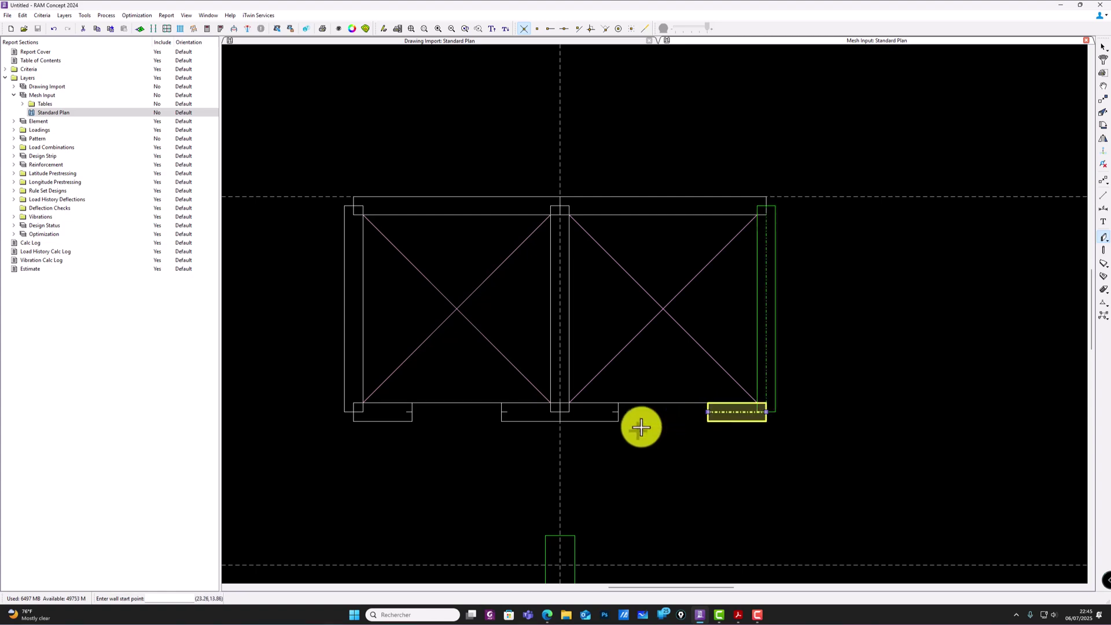
Step: Draw the core's middle south wall segment, its central dividing wall and the eastern half of its north wall
click(501, 412)
click(559, 412)
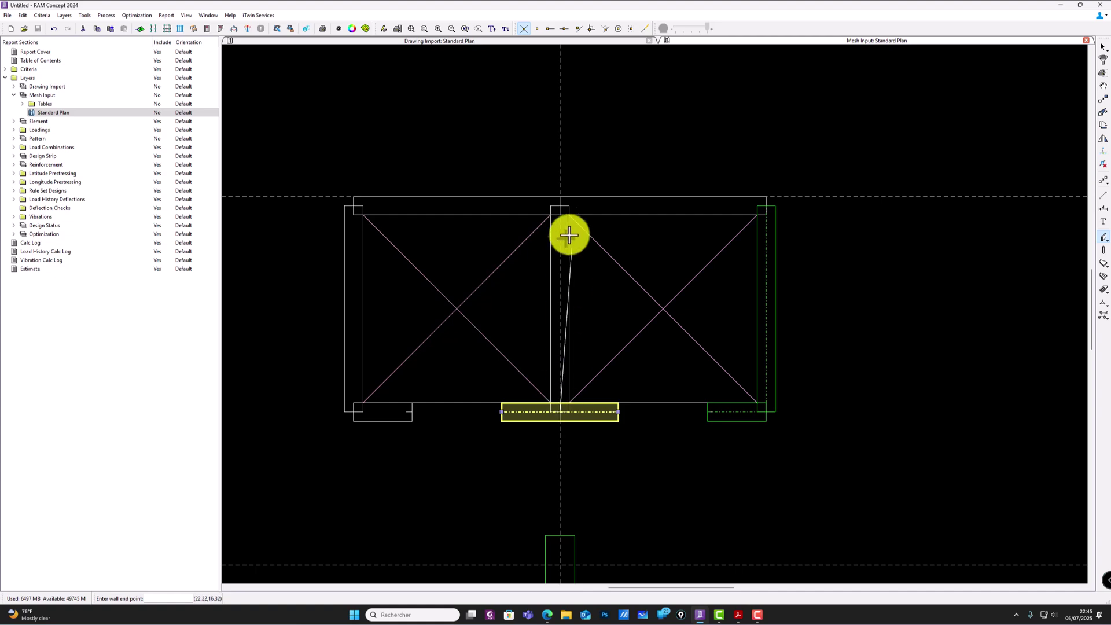
click(559, 206)
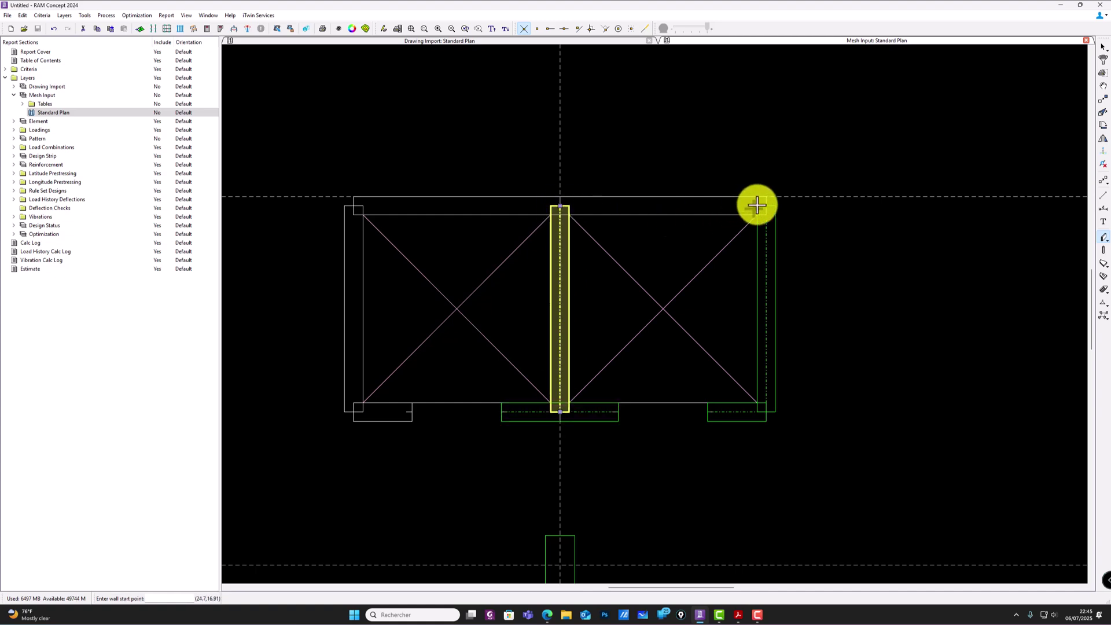
click(559, 206)
click(559, 206)
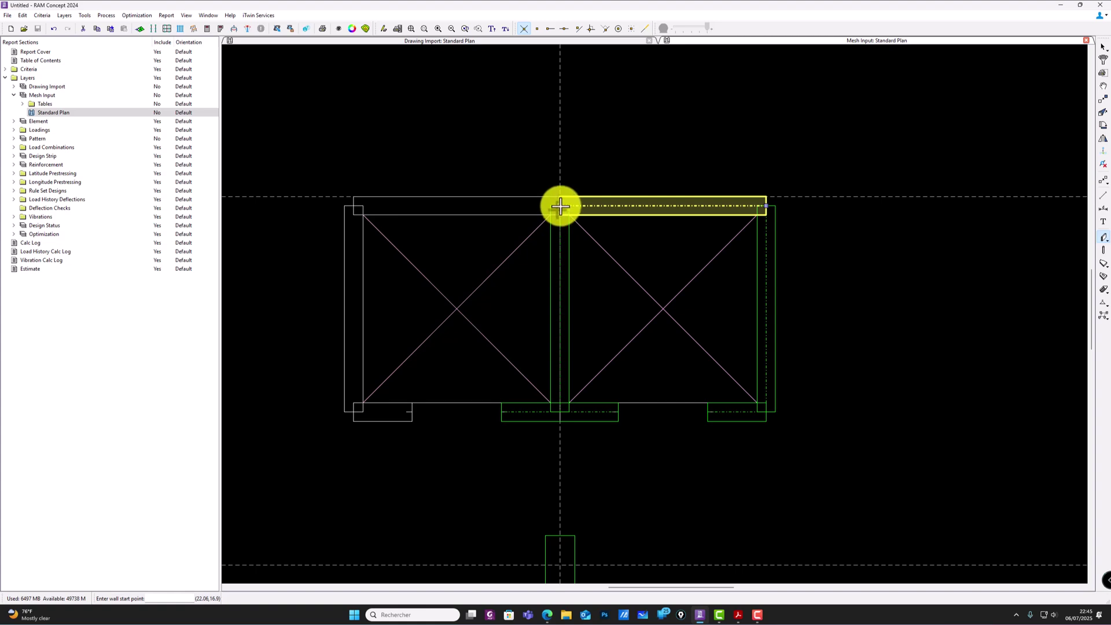
Step: Draw the western half of the core's north wall, its west wall and the short wall at its southwest corner
click(353, 206)
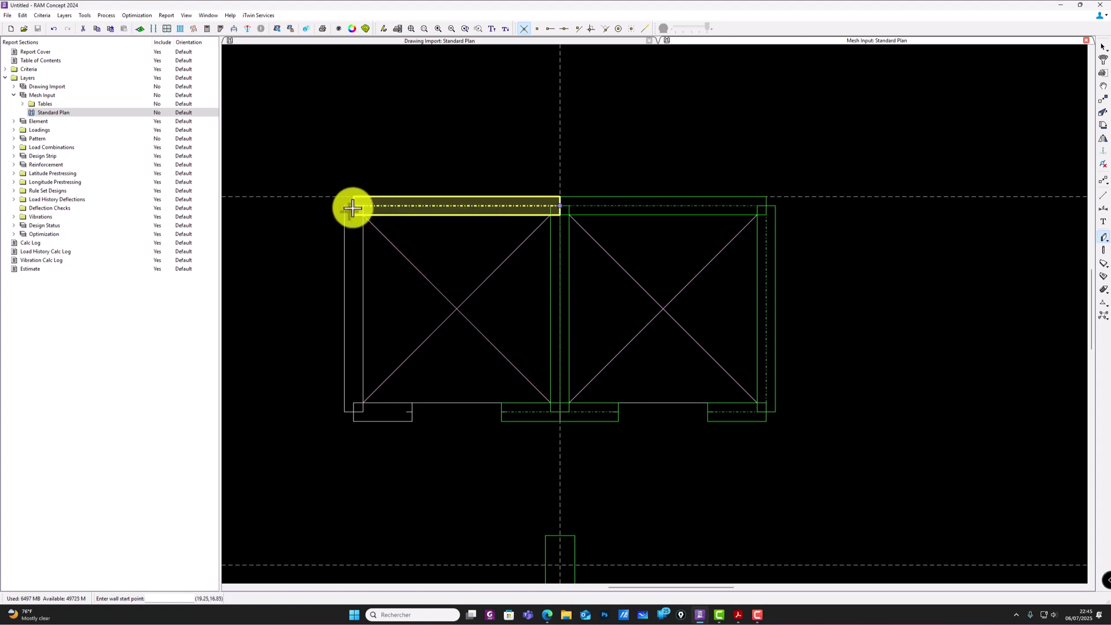
click(353, 412)
click(352, 412)
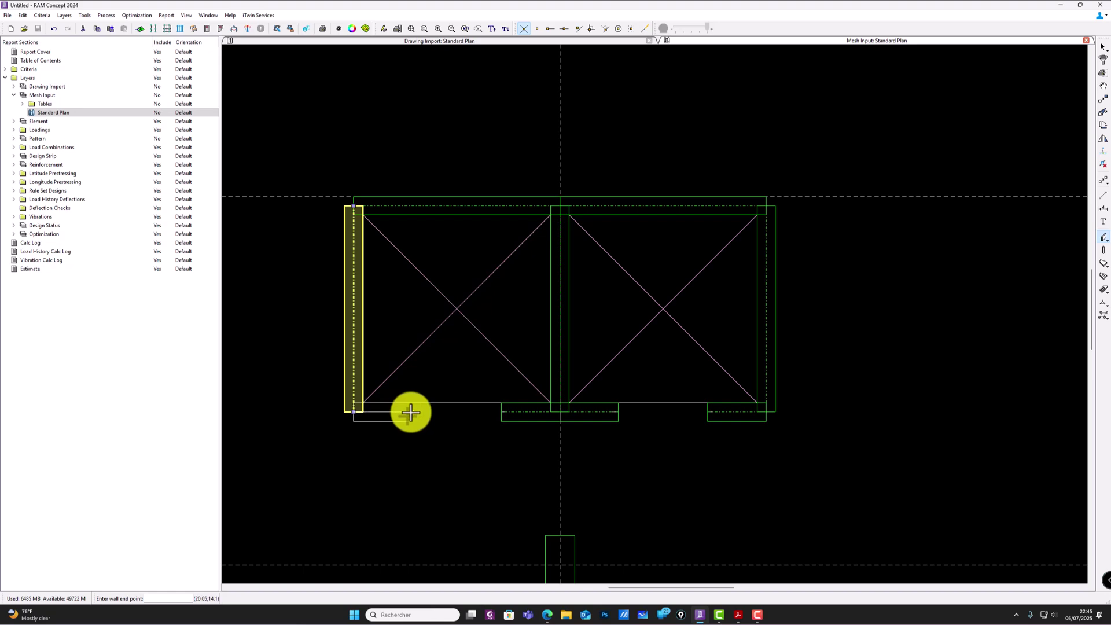
click(412, 411)
Step: Set the default slab area's name and thickness to match the D250mm label on the imported plan
scroll(557, 433, down, 1)
scroll(558, 433, down, 3)
scroll(666, 426, down, 8)
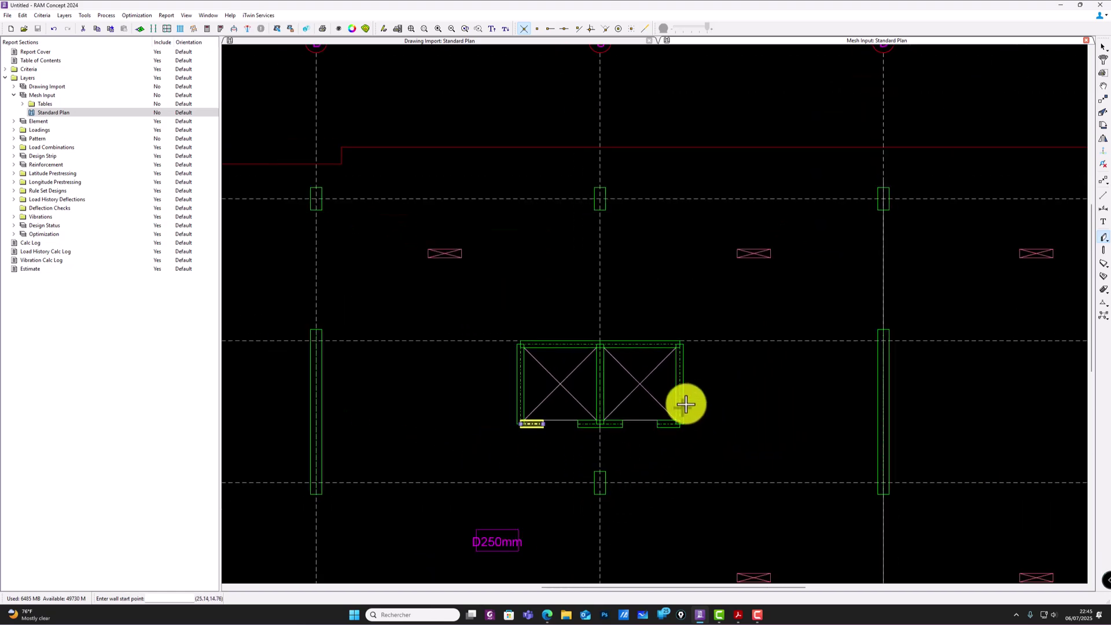
middle_drag(644, 466, 610, 395)
scroll(648, 413, down, 5)
scroll(585, 425, up, 9)
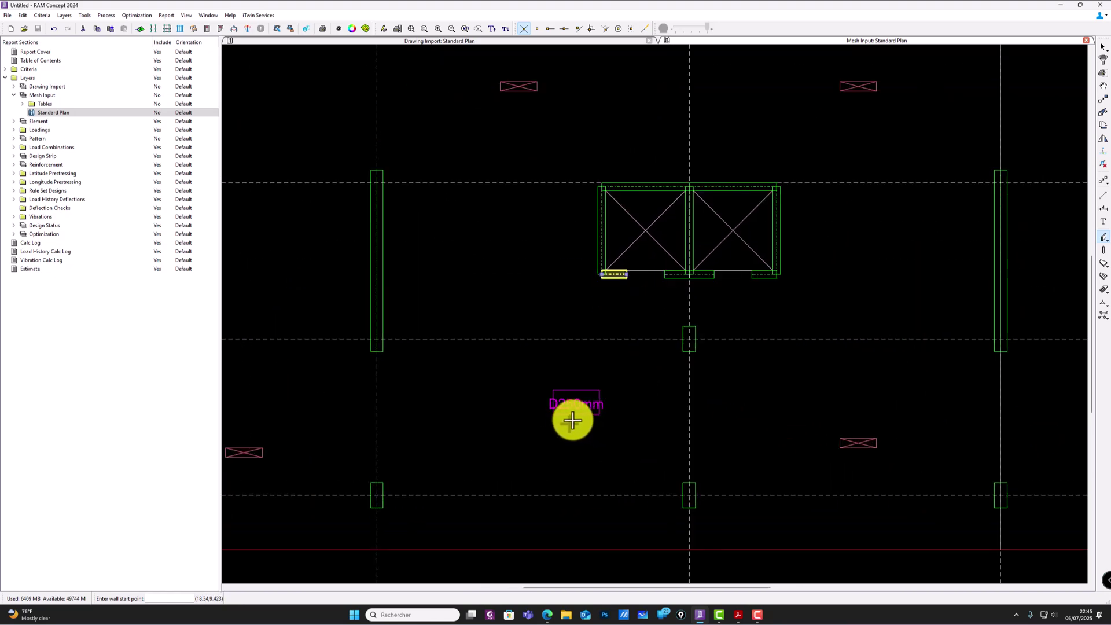
scroll(550, 391, down, 8)
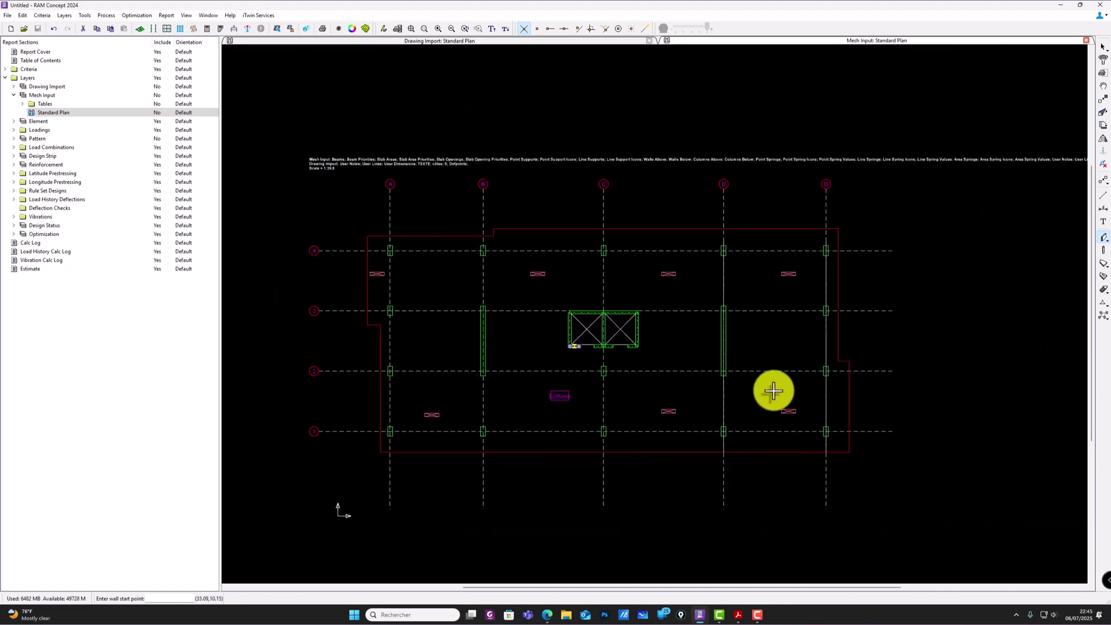
double_click(1103, 264)
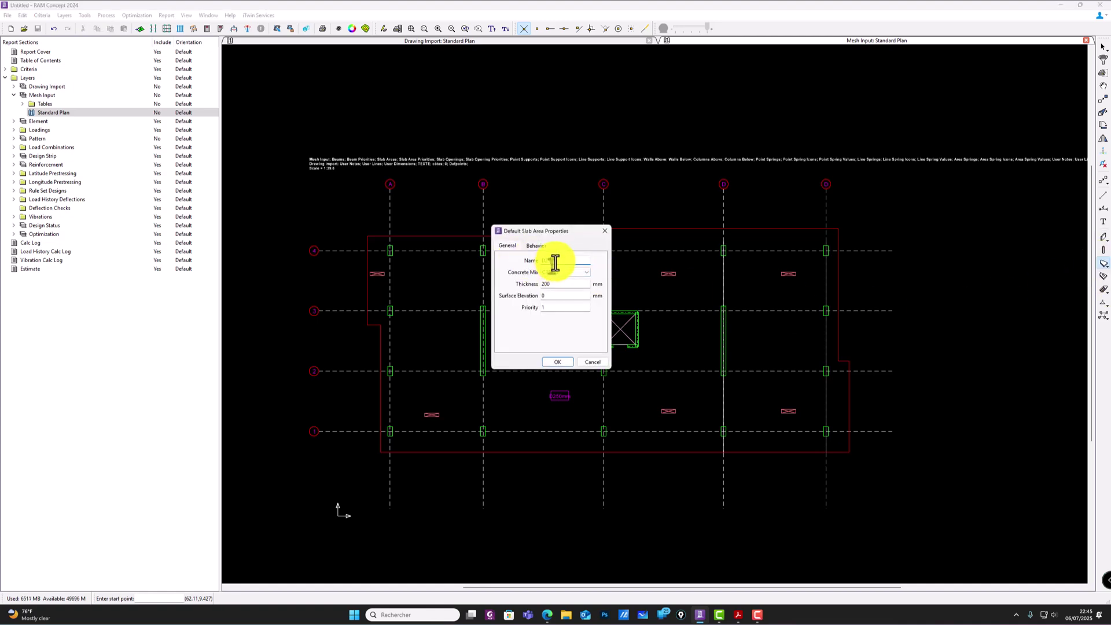
text(D25)
key(Tab)
drag(556, 283, 534, 284)
click(558, 363)
Step: Draw the floor slab area by tracing every corner of the red slab edge outline from the imported plan
scroll(379, 245, up, 1)
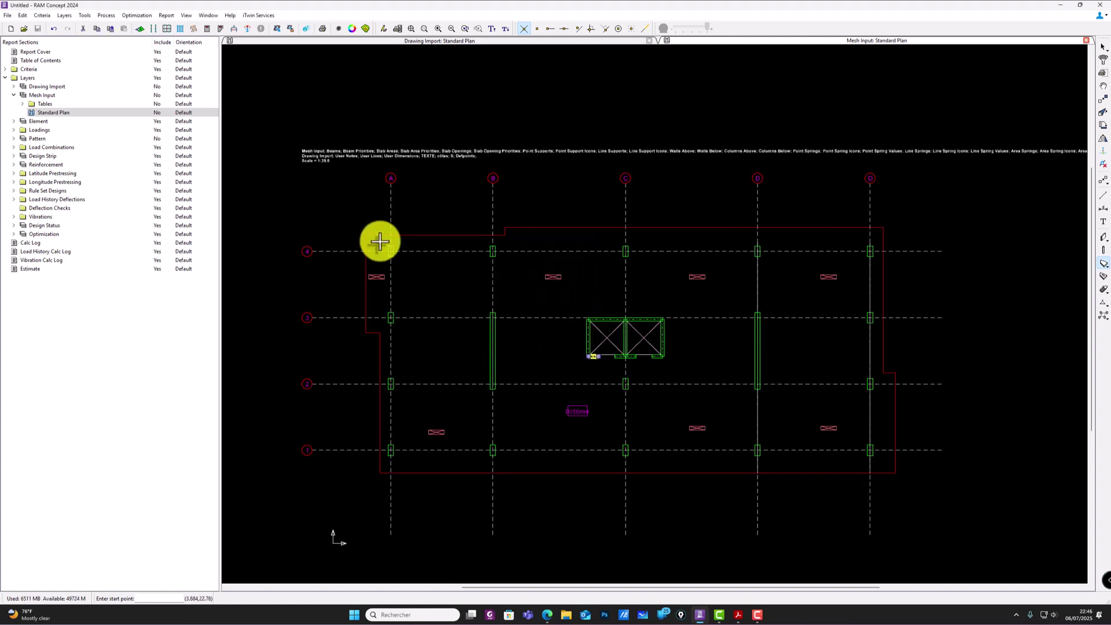
click(366, 235)
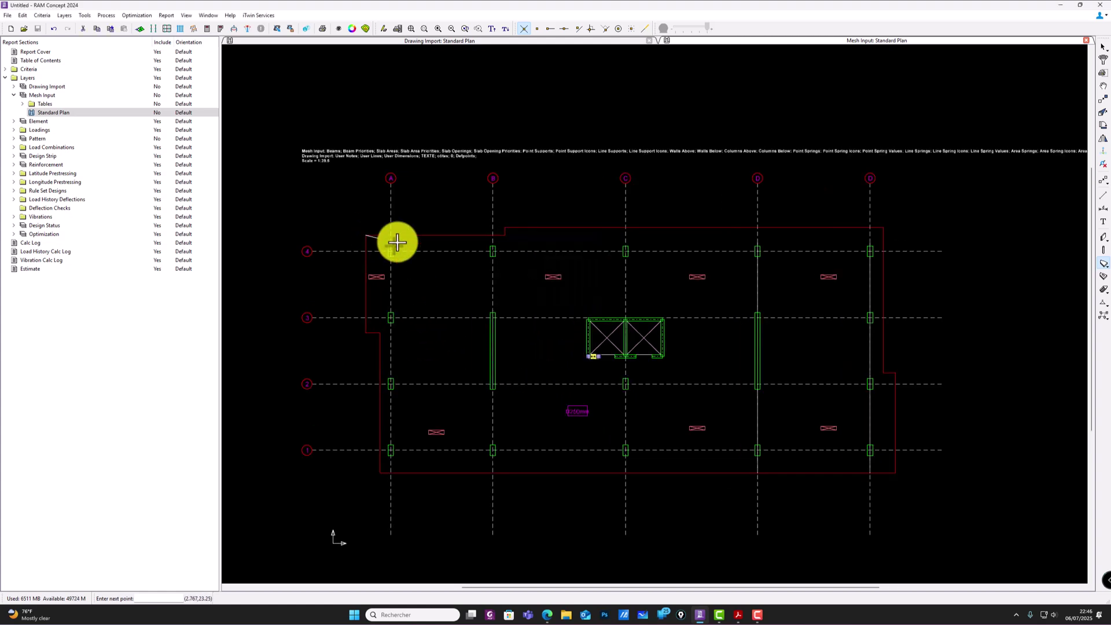
click(505, 227)
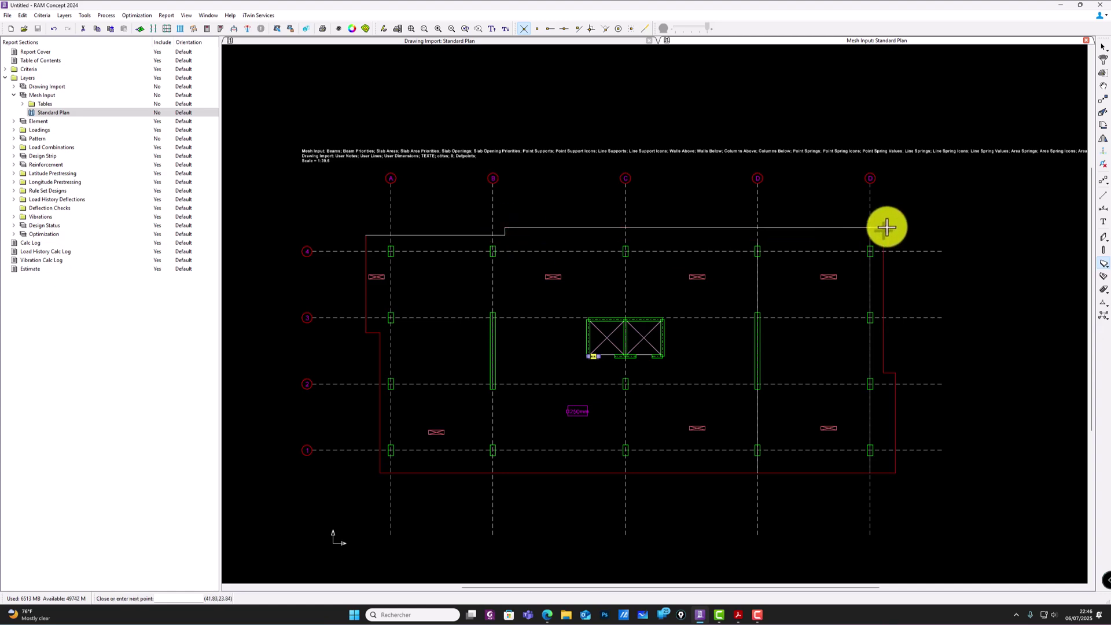
click(884, 227)
click(884, 373)
click(896, 373)
click(896, 473)
click(379, 472)
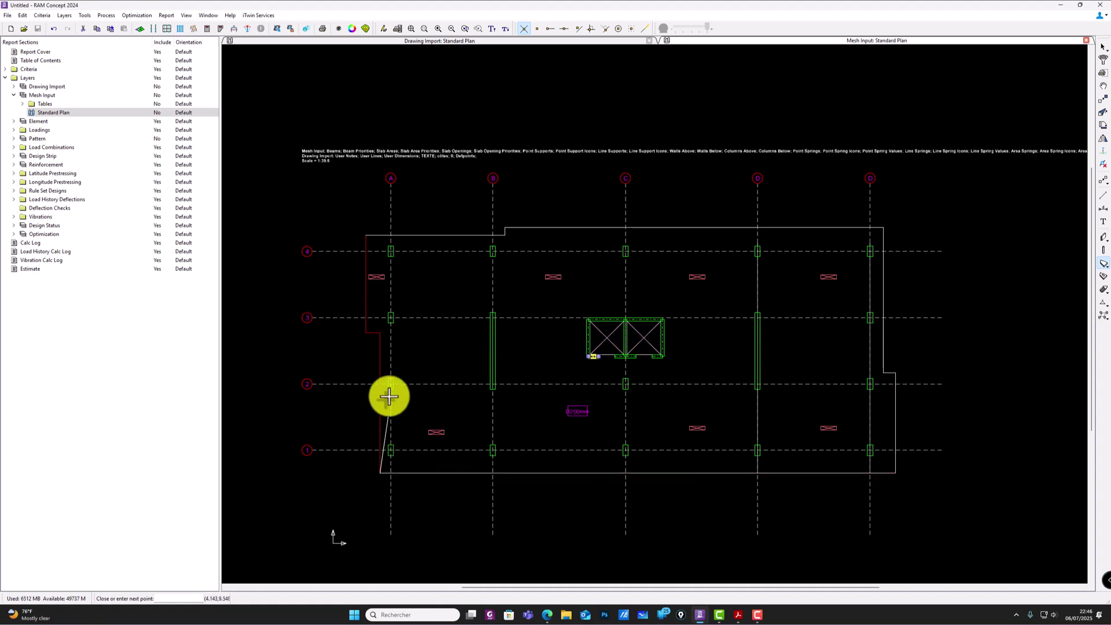
click(366, 333)
click(366, 236)
Step: Keep the default slab opening properties and outline the rectangular opening between grid lines B and C, south of grid line 4
scroll(630, 271, up, 2)
scroll(597, 332, down, 2)
scroll(578, 362, up, 1)
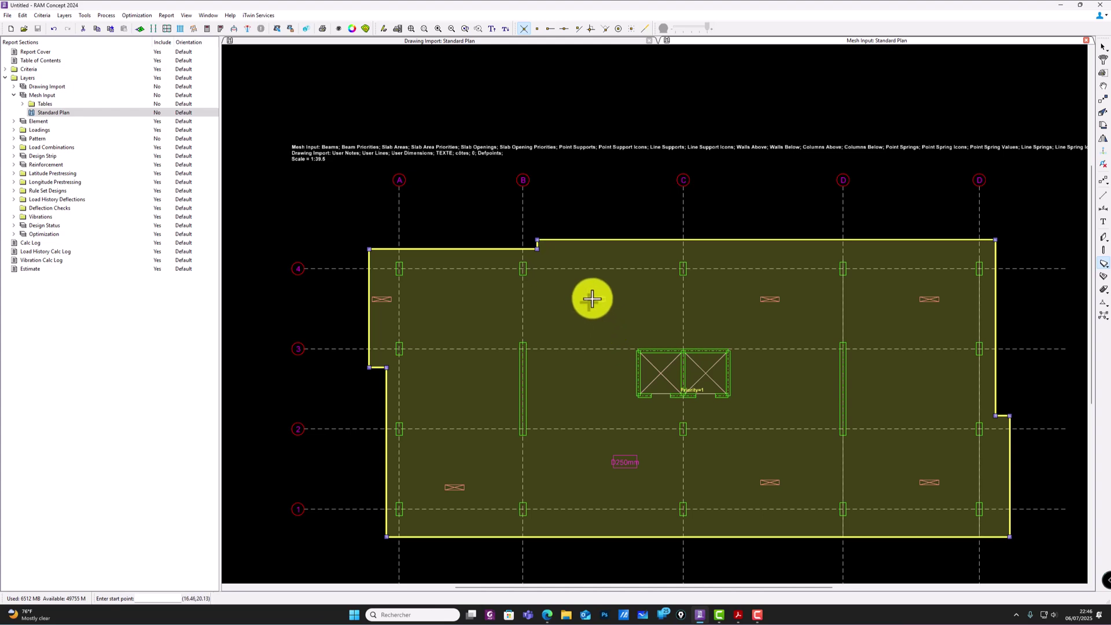
middle_drag(720, 358, 692, 338)
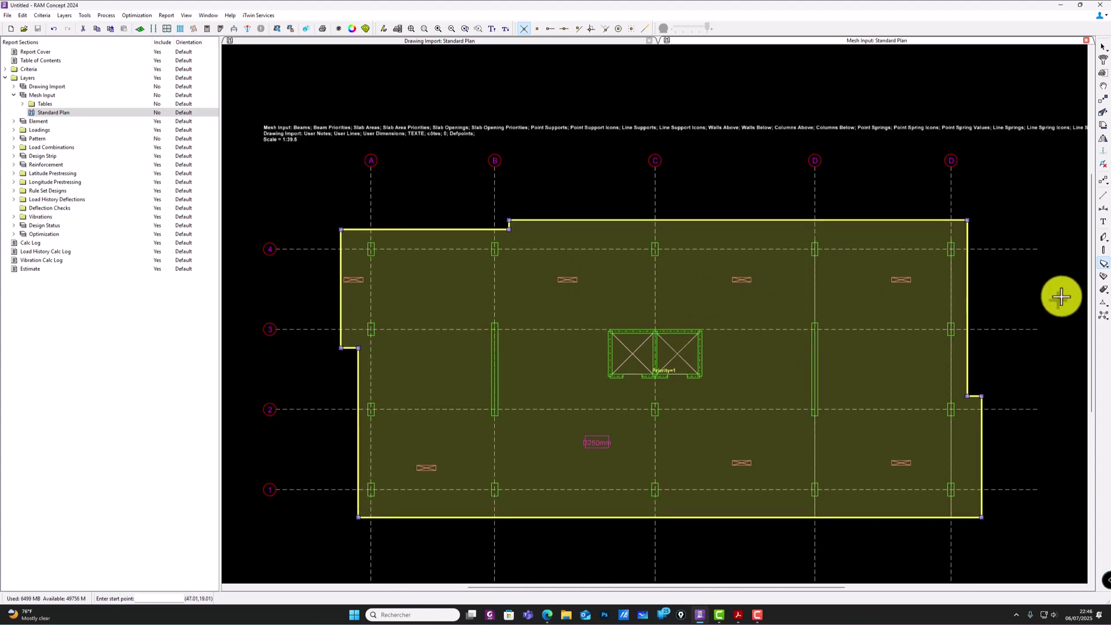
double_click(1103, 277)
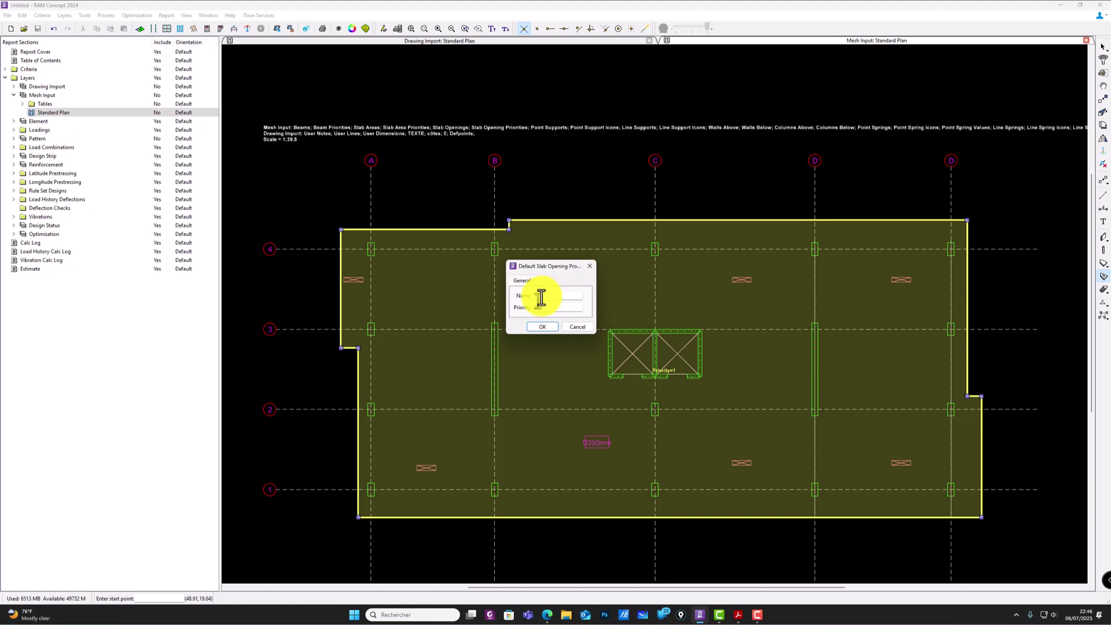
click(589, 267)
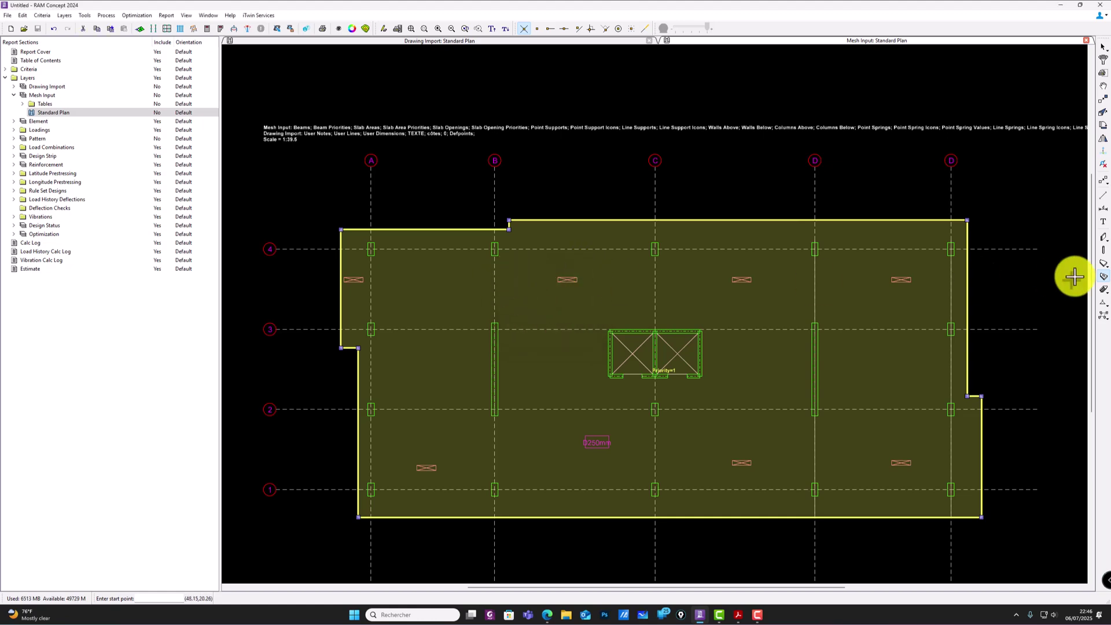
scroll(527, 269, up, 4)
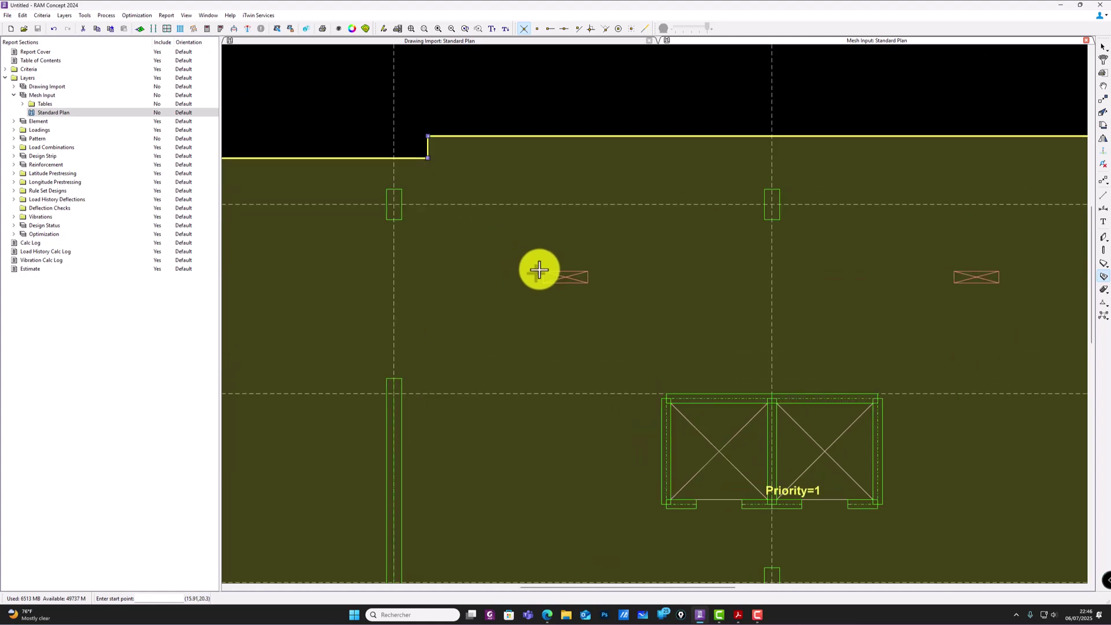
click(587, 273)
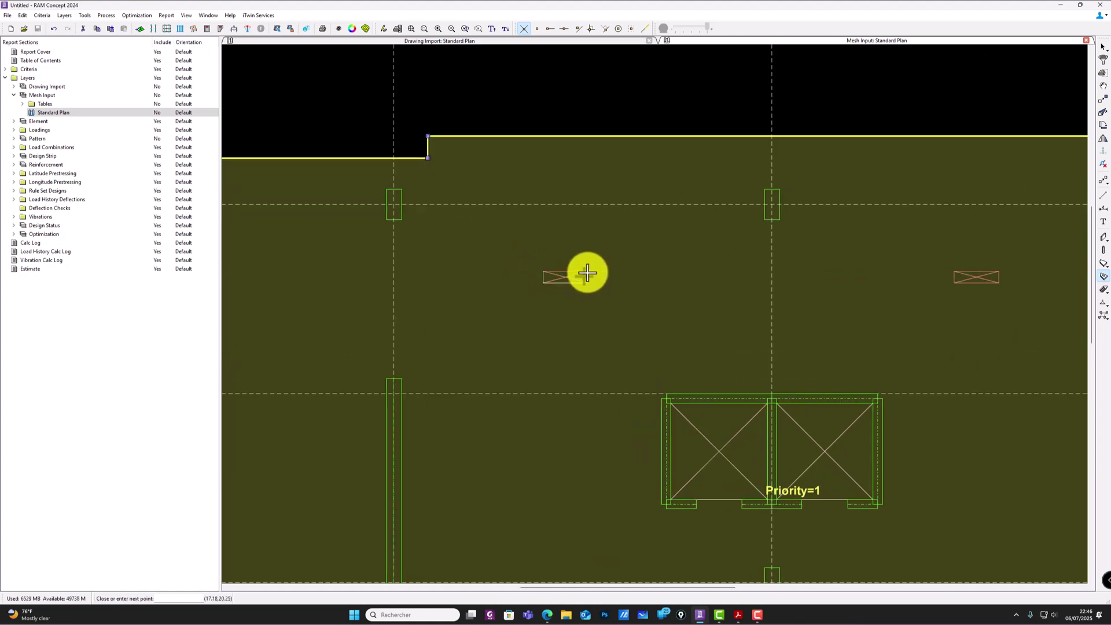
click(544, 271)
Step: Outline the slab opening between grid line C and the first D line, between grid lines 3 and 4
scroll(543, 307, down, 4)
scroll(859, 289, up, 5)
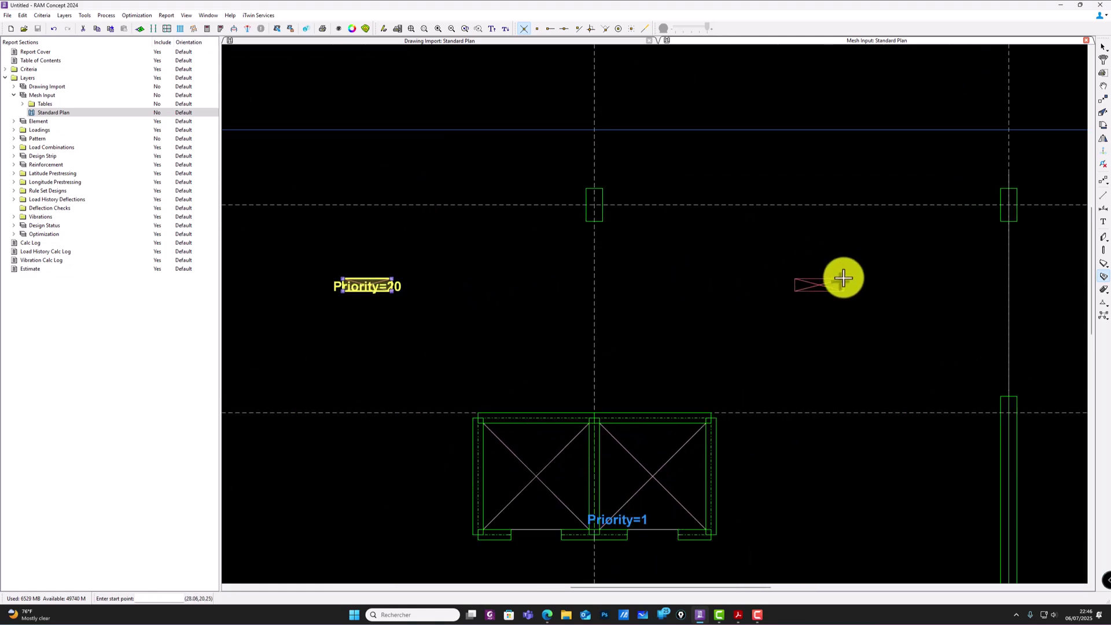
click(794, 290)
click(842, 280)
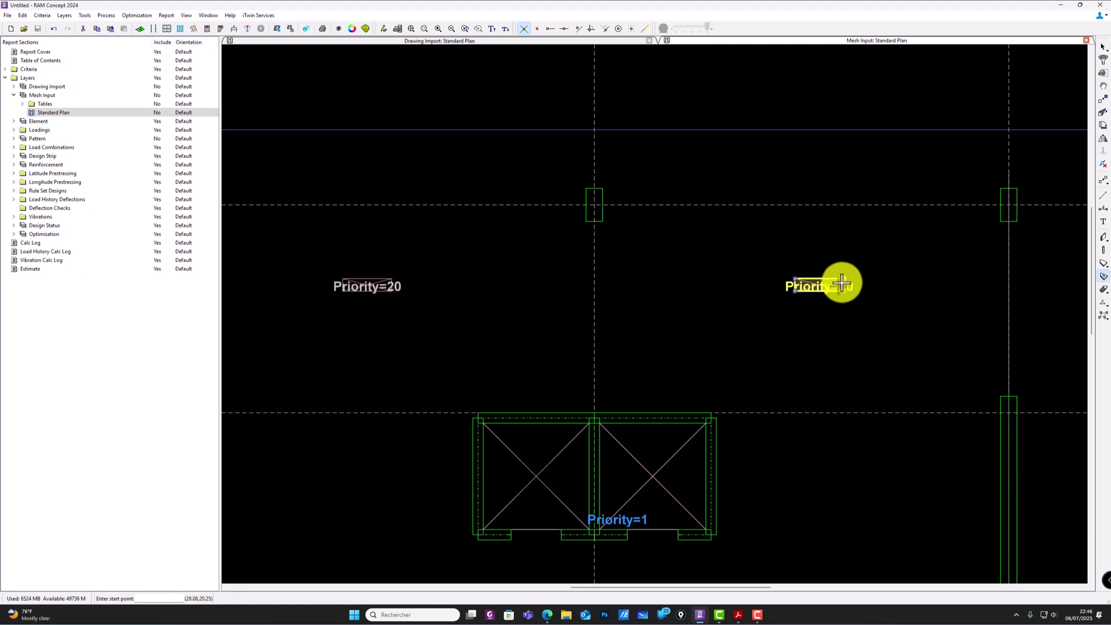
Step: Outline slab openings over the core's western and eastern shafts, following the inner wall faces
scroll(671, 318, down, 2)
scroll(666, 324, up, 1)
scroll(694, 452, up, 2)
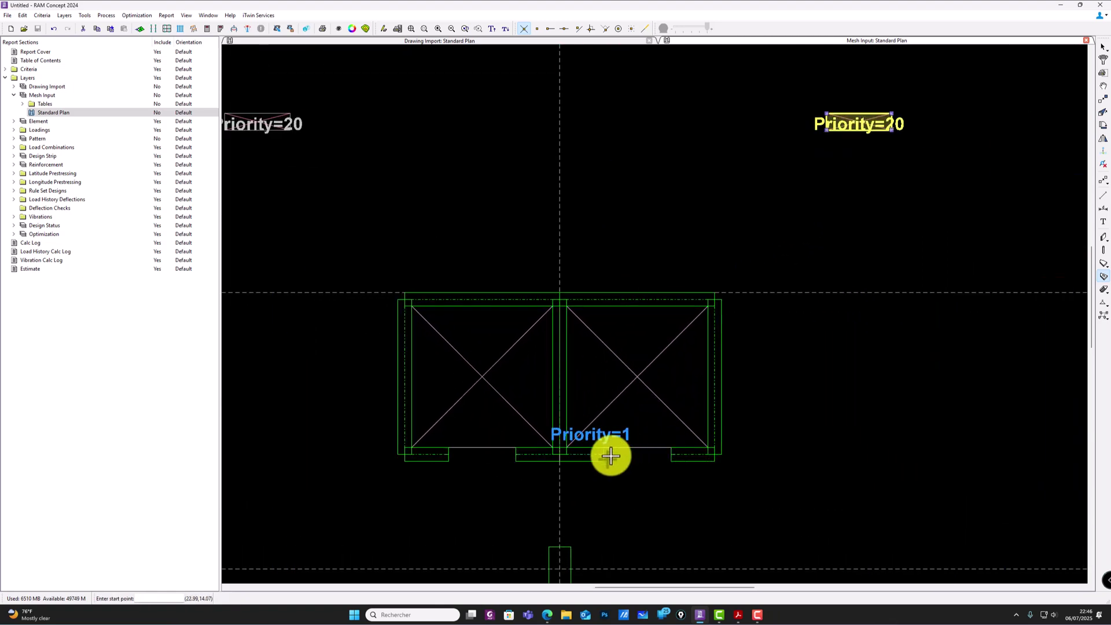
click(411, 453)
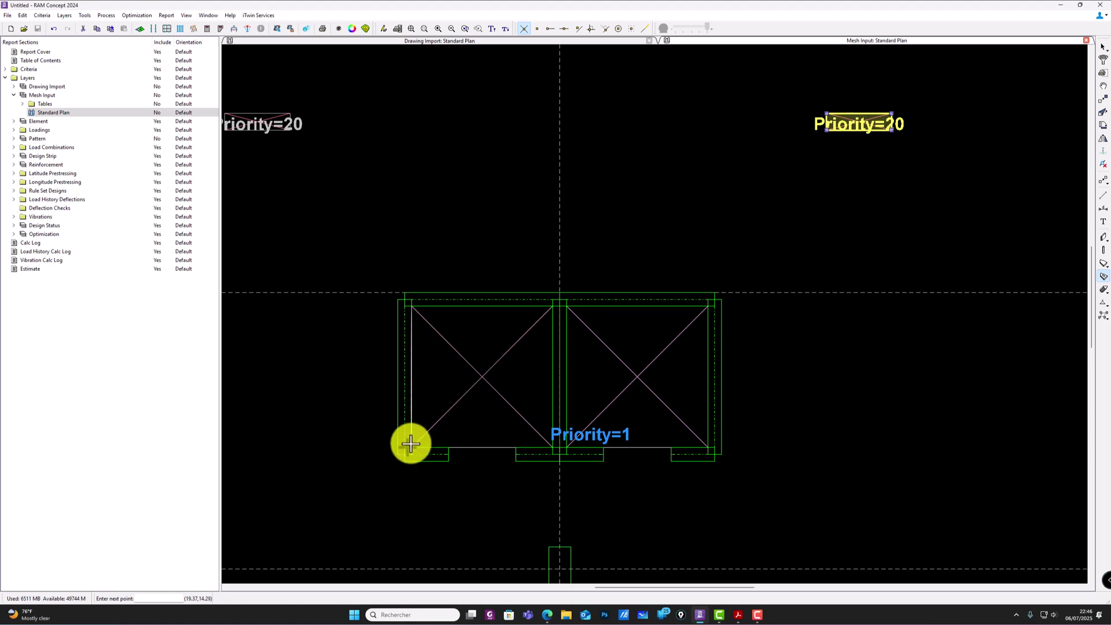
click(551, 446)
click(551, 306)
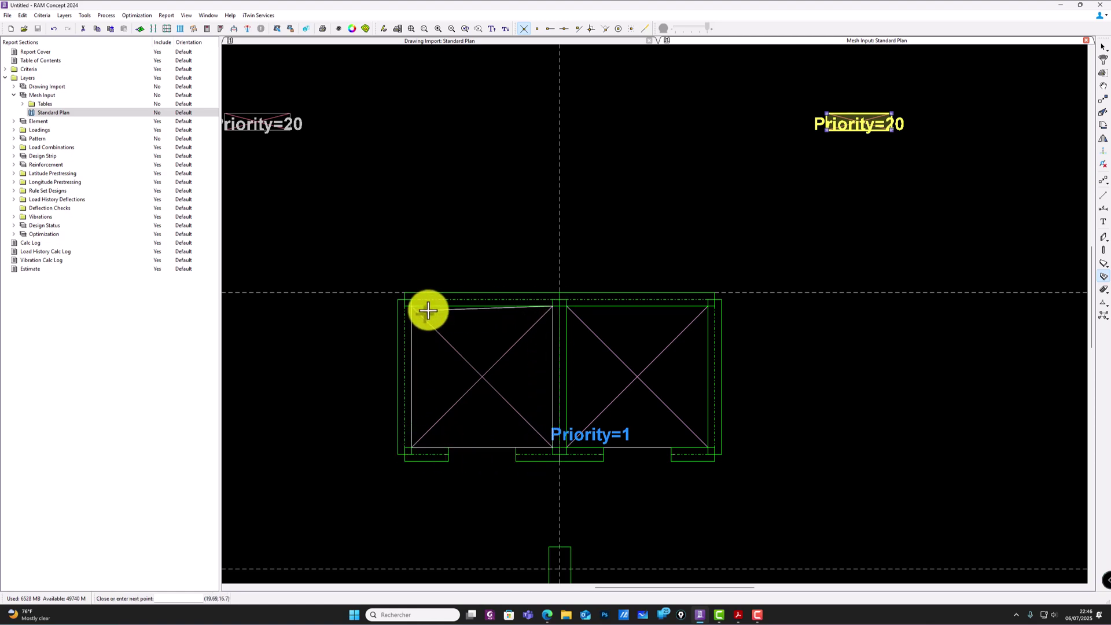
click(410, 305)
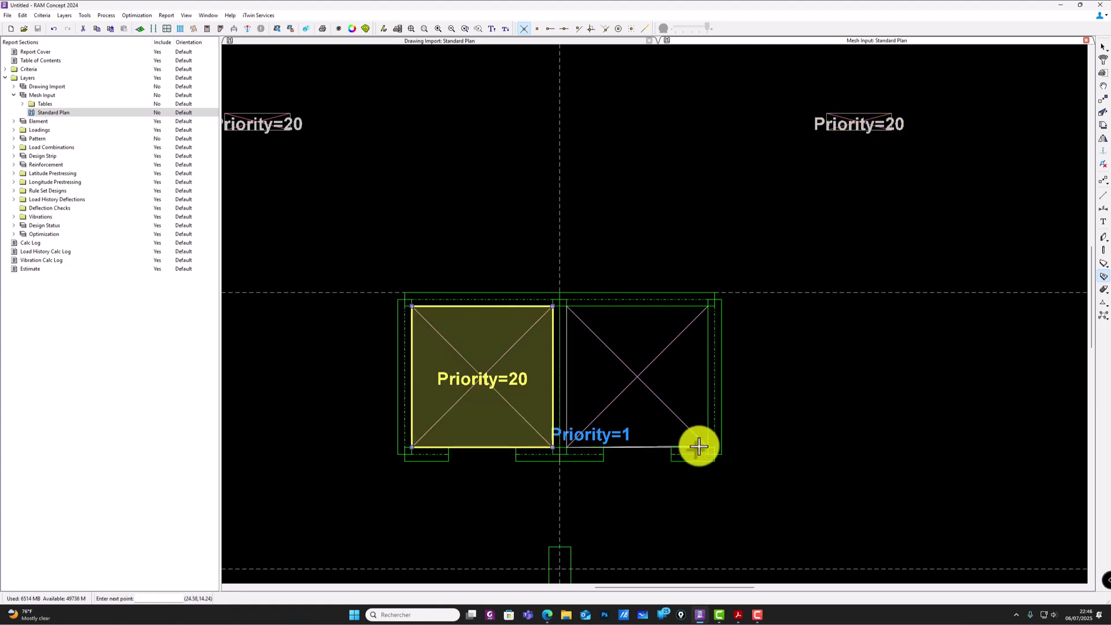
click(709, 447)
click(707, 306)
double_click(566, 307)
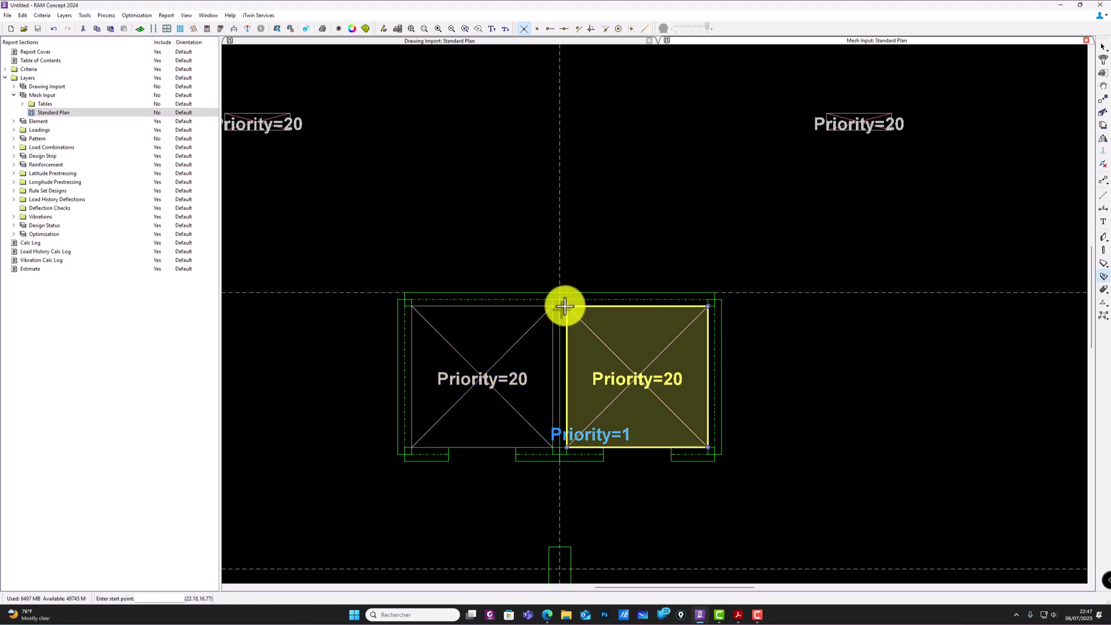
Step: Outline the slab opening between the two D grid lines, between grid lines 3 and 4
scroll(518, 339, down, 5)
scroll(828, 318, up, 4)
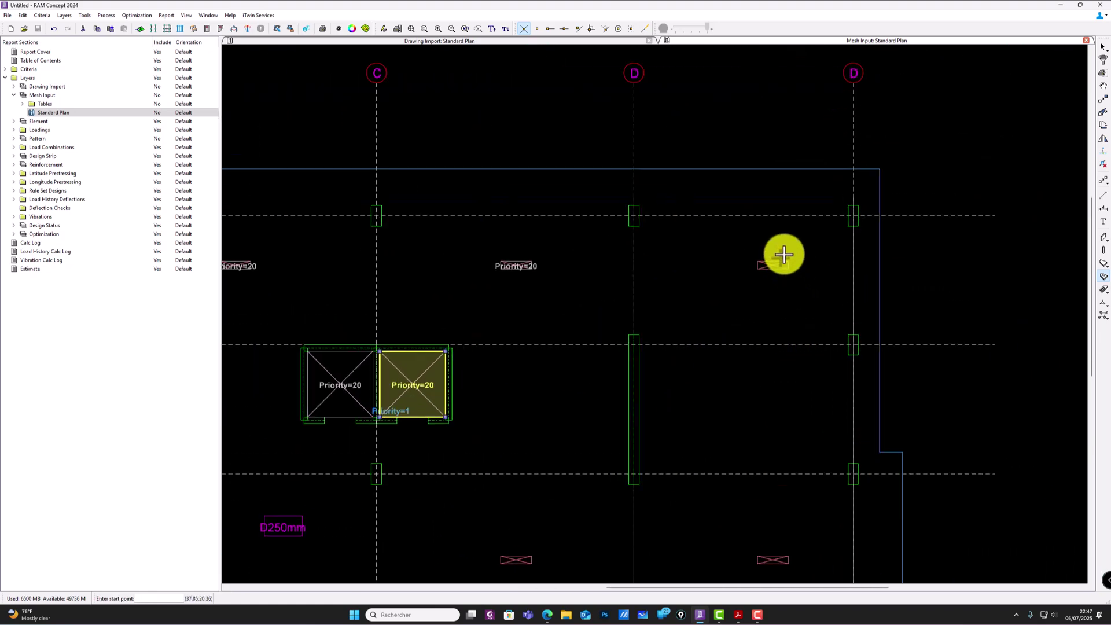
click(791, 279)
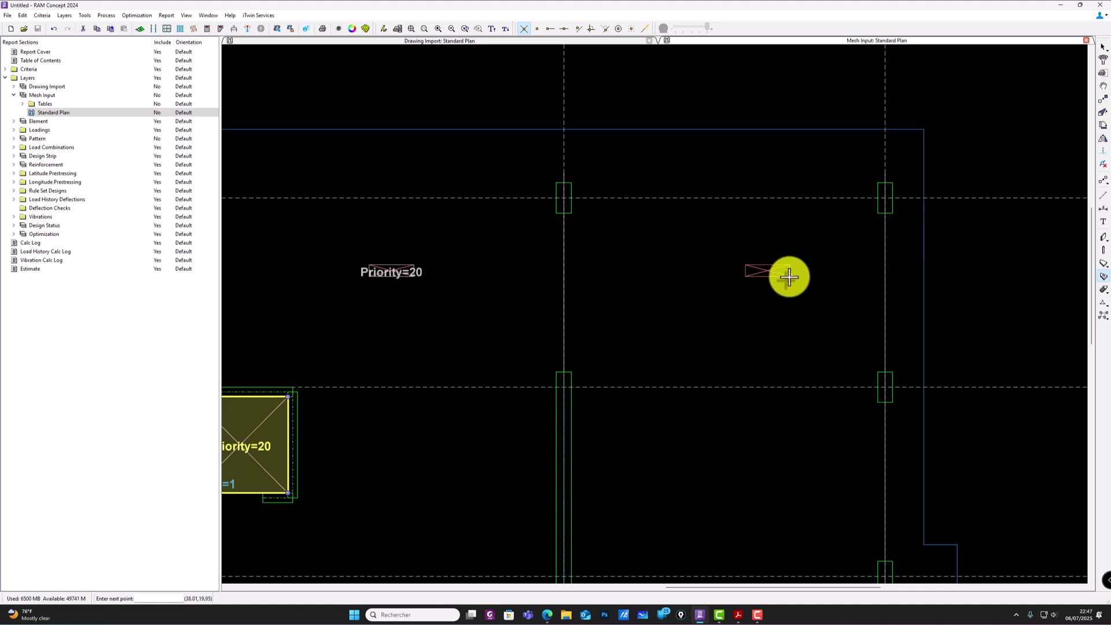
click(745, 265)
click(790, 265)
Step: Outline the slab opening between the two D grid lines, between grid lines 1 and 2
scroll(780, 258, down, 7)
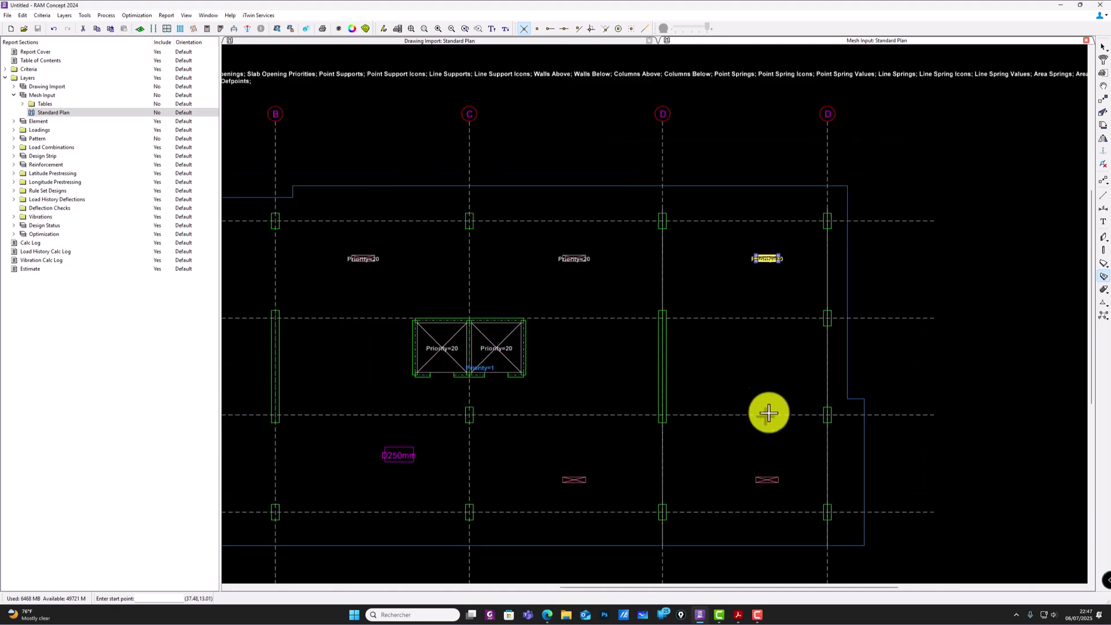
scroll(779, 491, up, 5)
click(779, 480)
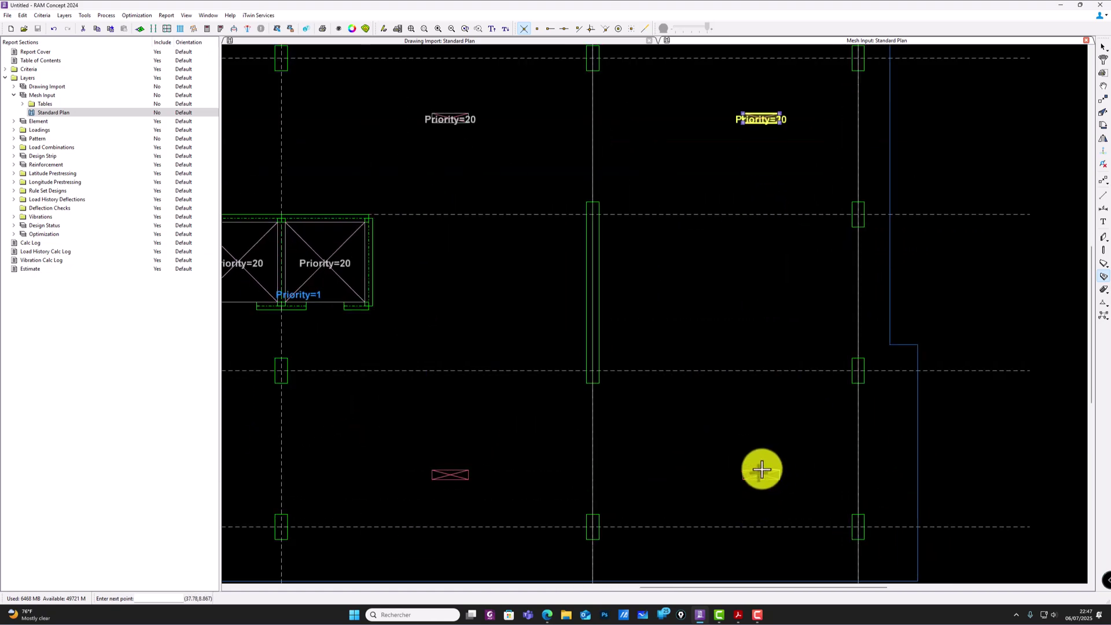
click(743, 471)
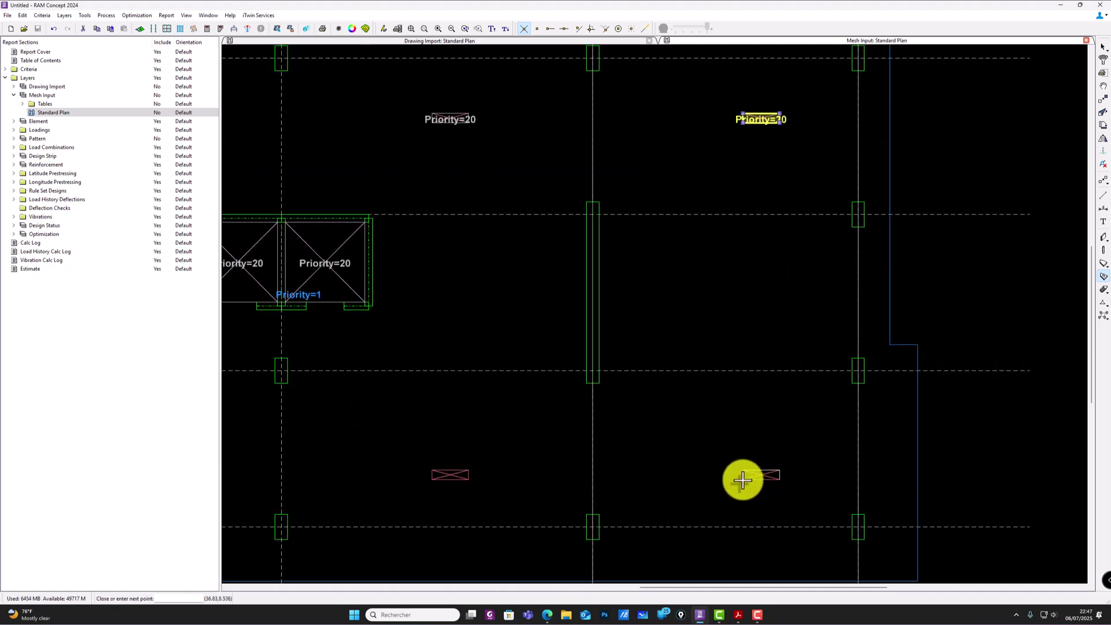
click(743, 479)
click(779, 479)
Step: Outline the slab opening between grid line C and the first D line, between grid lines 1 and 2
scroll(804, 405, down, 5)
scroll(596, 450, up, 6)
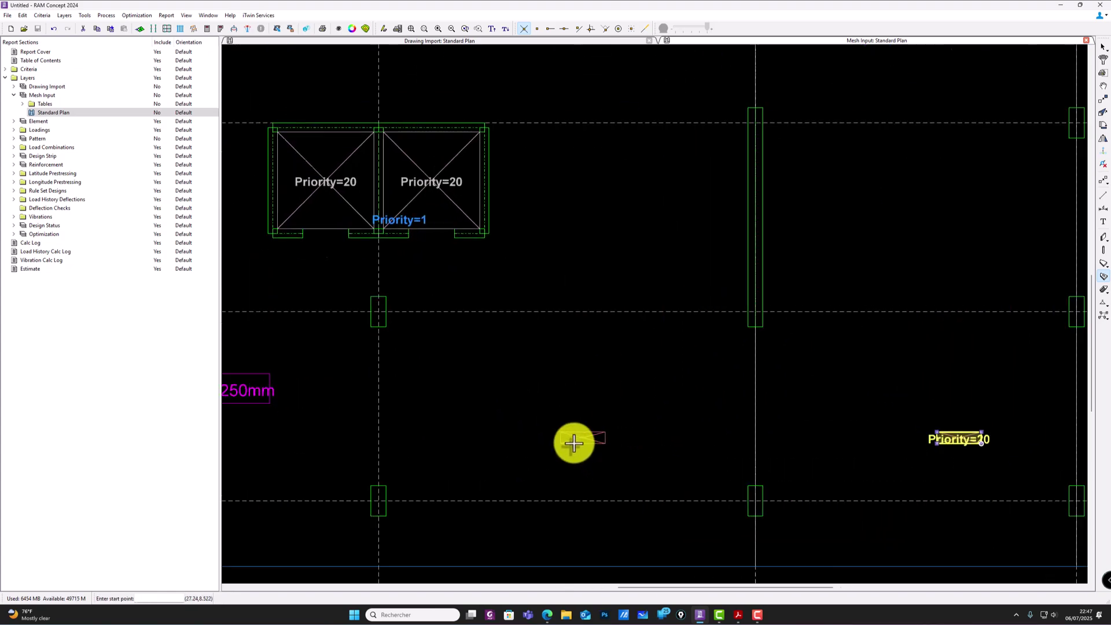
scroll(574, 443, up, 2)
click(555, 442)
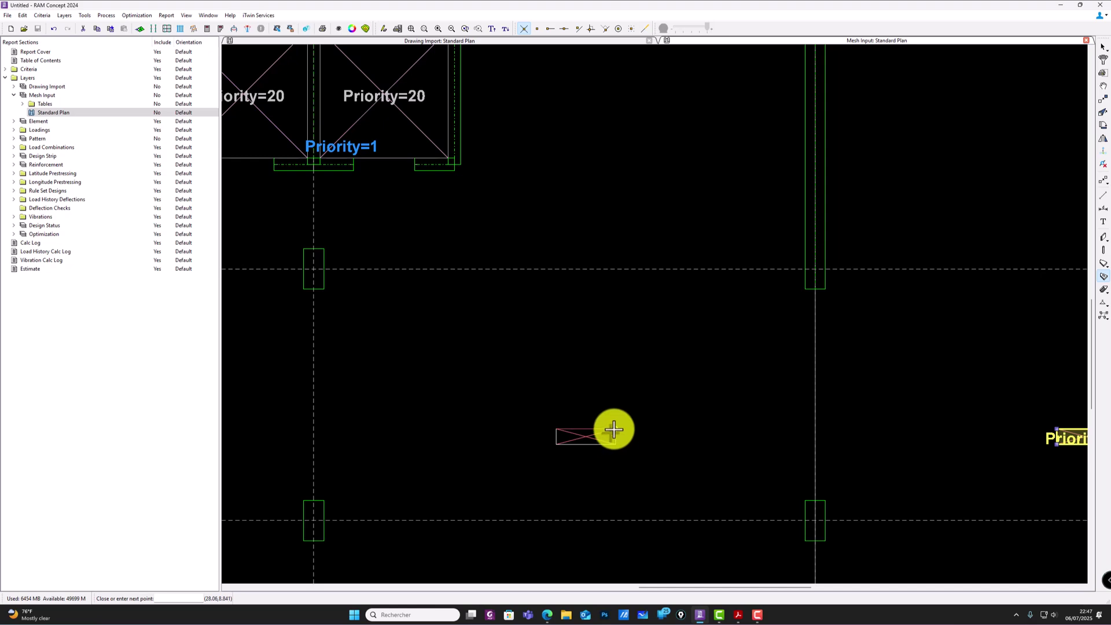
click(555, 429)
Step: Outline the slab opening between grid lines A and B, between grid lines 1 and 2
scroll(677, 404, down, 6)
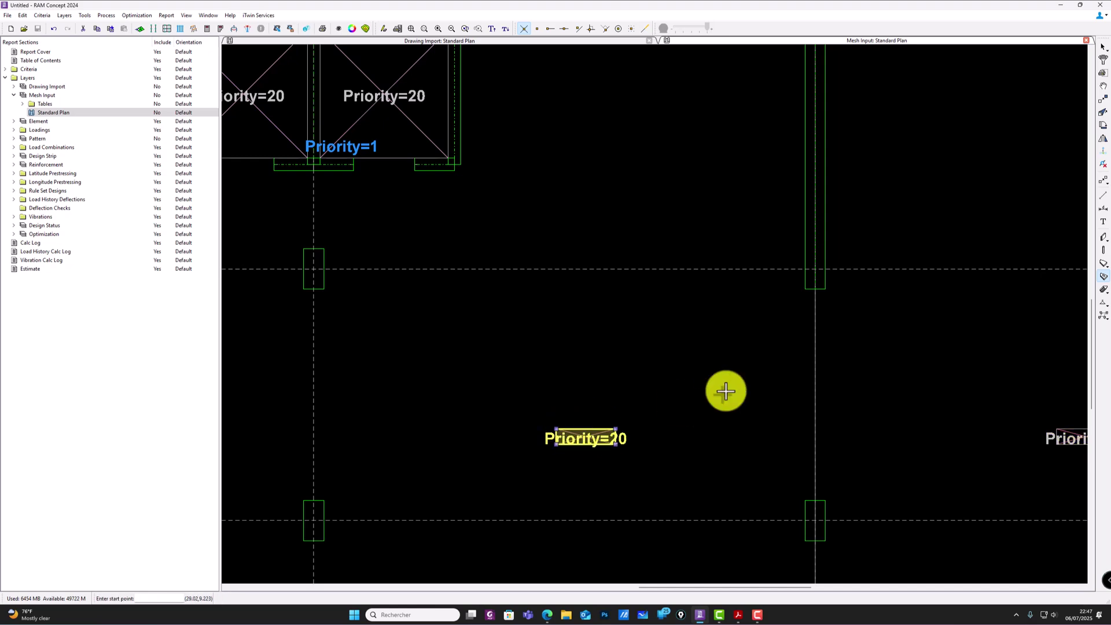
scroll(399, 402, up, 5)
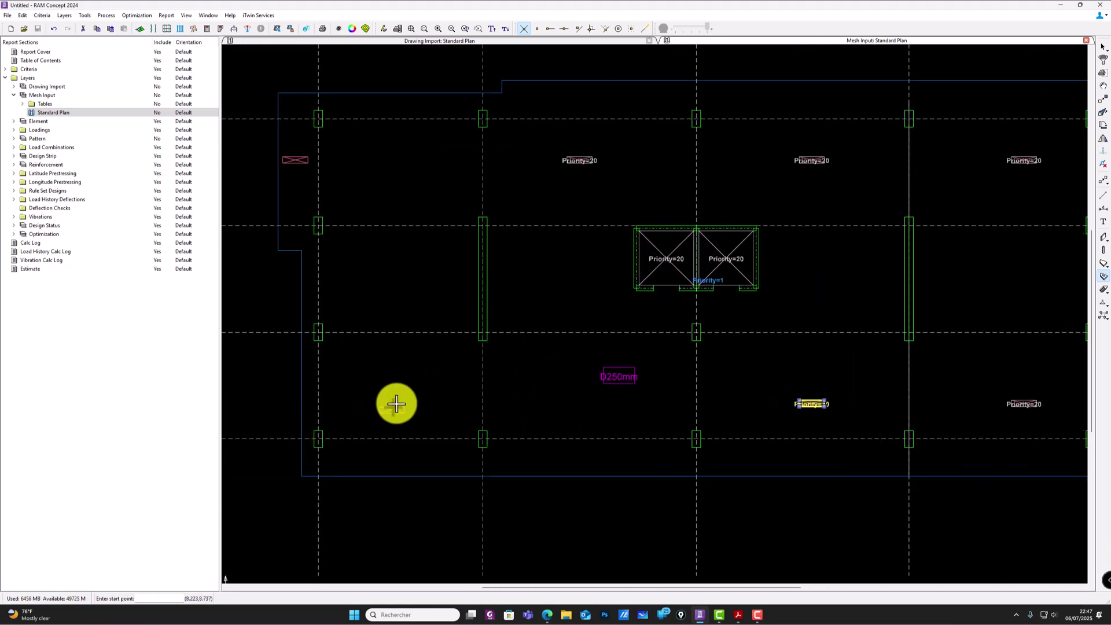
click(404, 401)
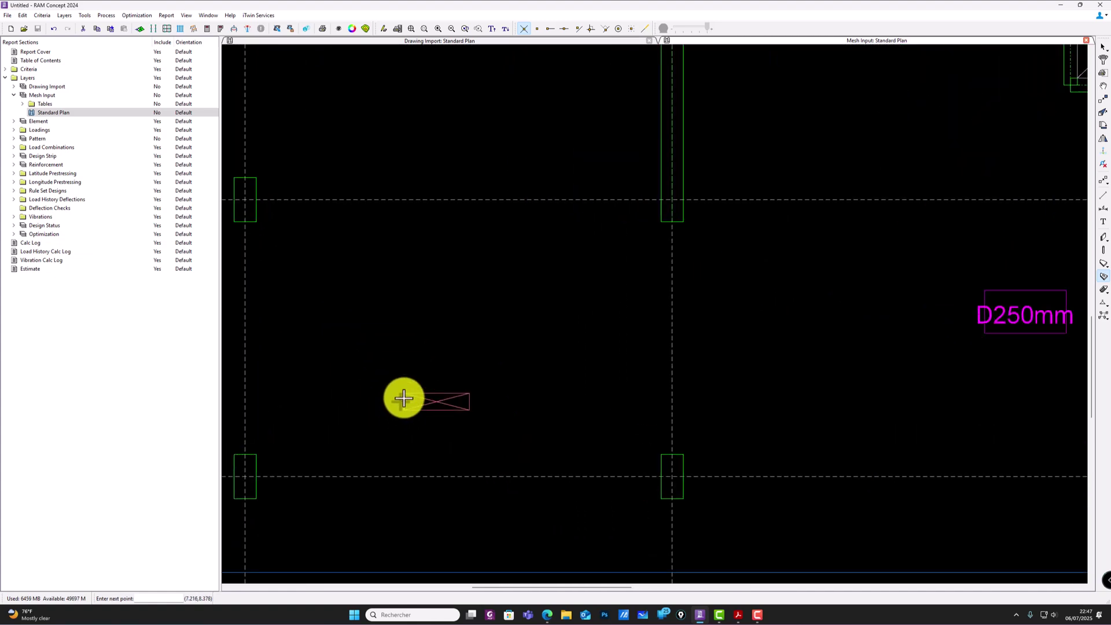
click(469, 393)
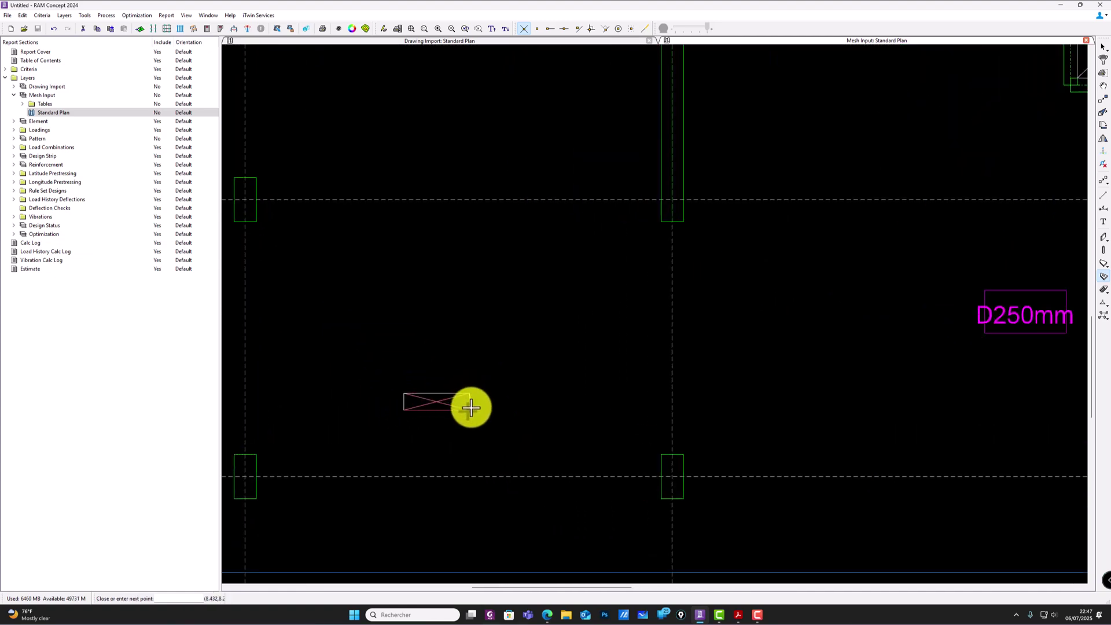
click(470, 409)
double_click(404, 409)
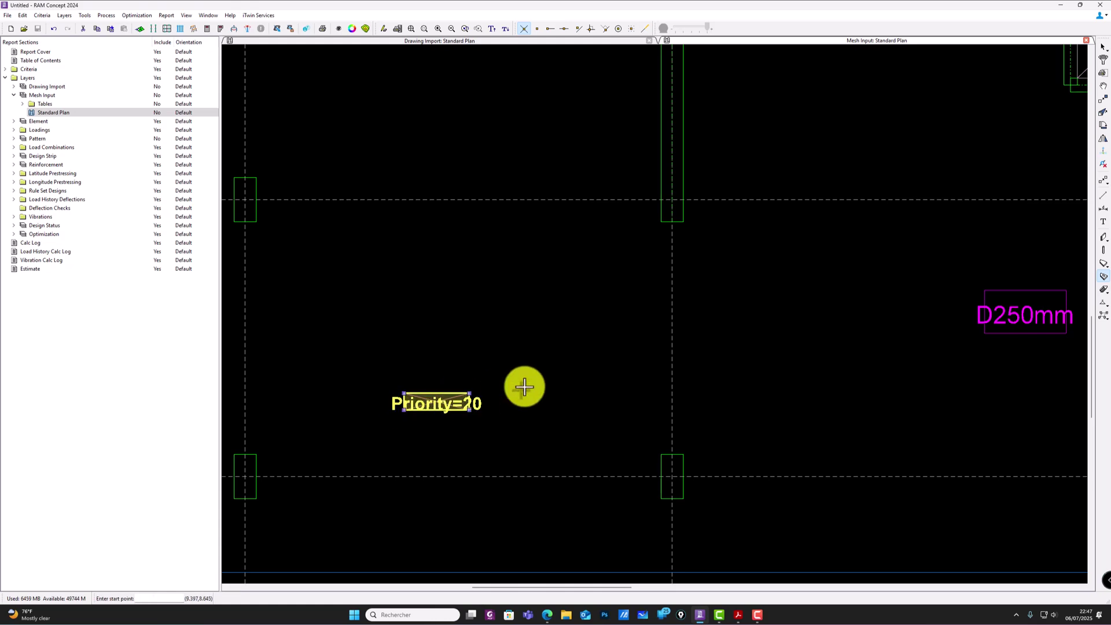
Step: Outline the slab opening between the slab edge and grid line A, between grid lines 3 and 4
scroll(585, 399, down, 4)
middle_drag(696, 334, 652, 378)
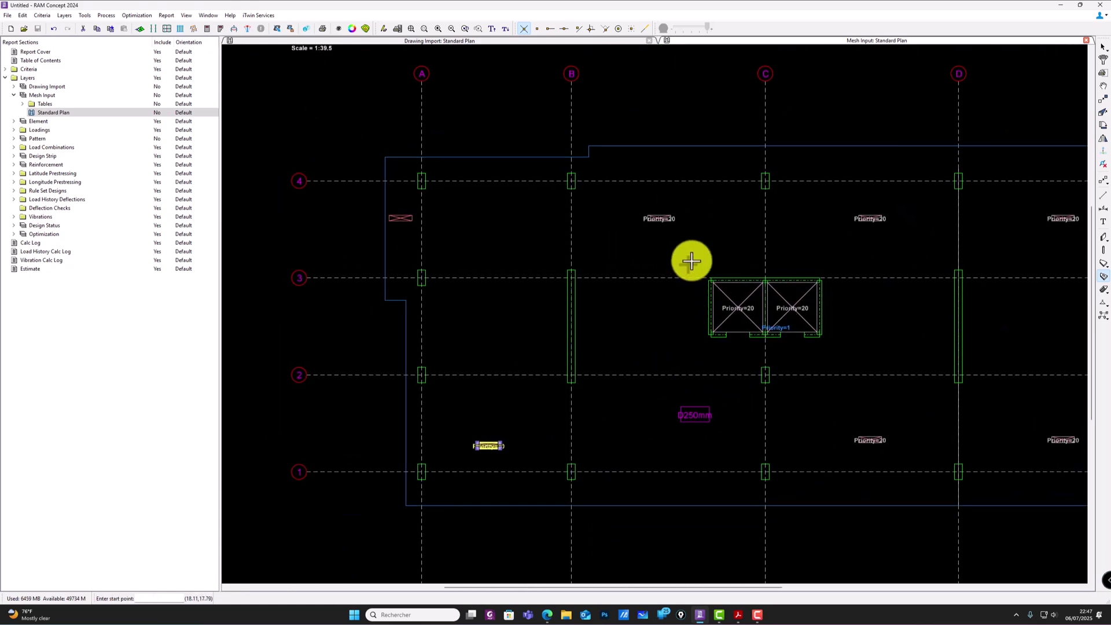
scroll(395, 212, up, 3)
scroll(394, 212, up, 1)
click(382, 223)
click(436, 219)
click(383, 221)
scroll(557, 253, down, 2)
scroll(683, 272, down, 3)
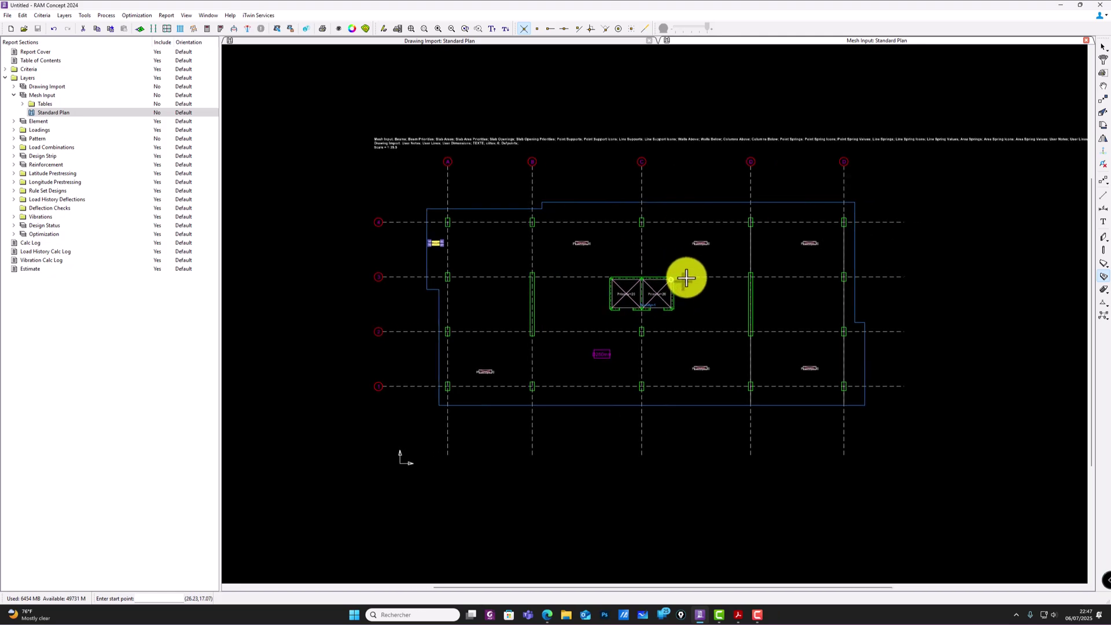
scroll(702, 319, down, 1)
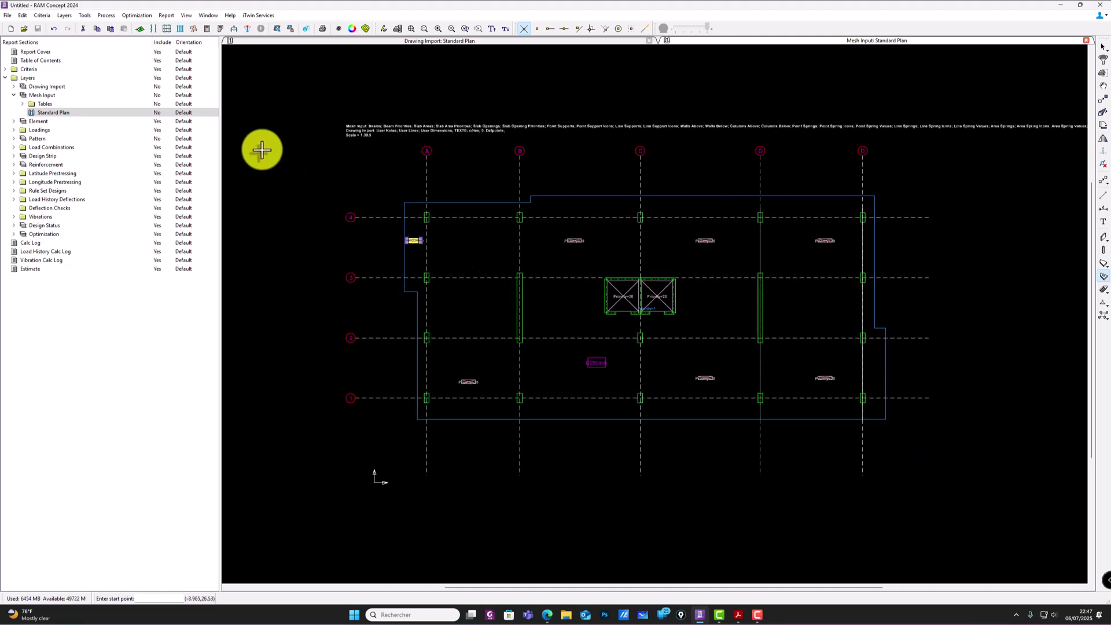
middle_drag(537, 254, 611, 262)
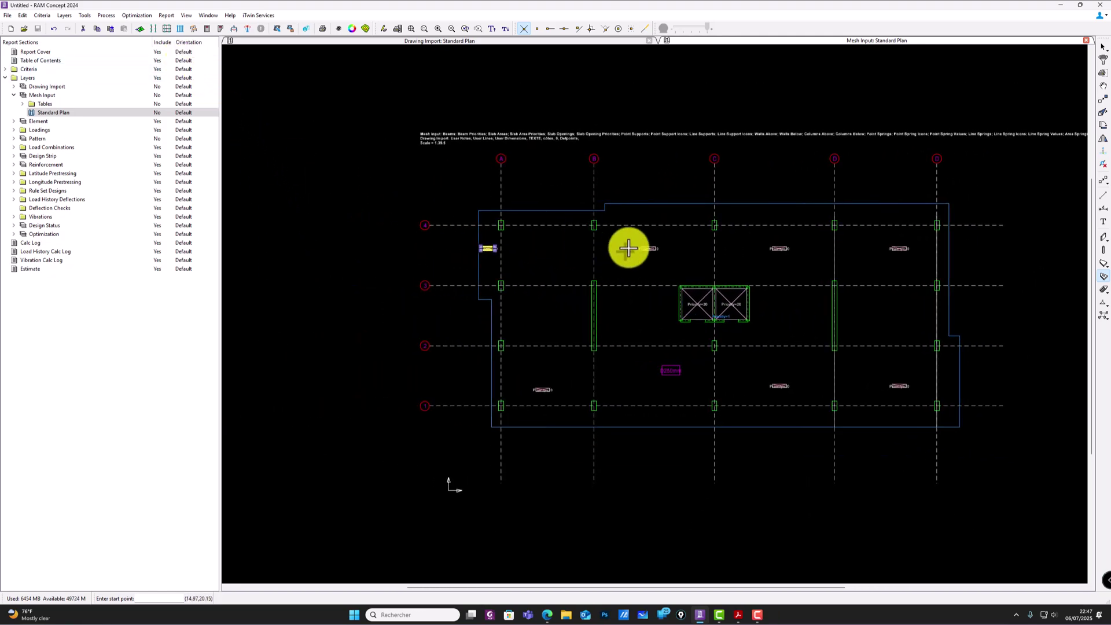
Step: Generate the slab mesh with an element size of 0.5 m and a snapping distance of 0.05 m
click(139, 29)
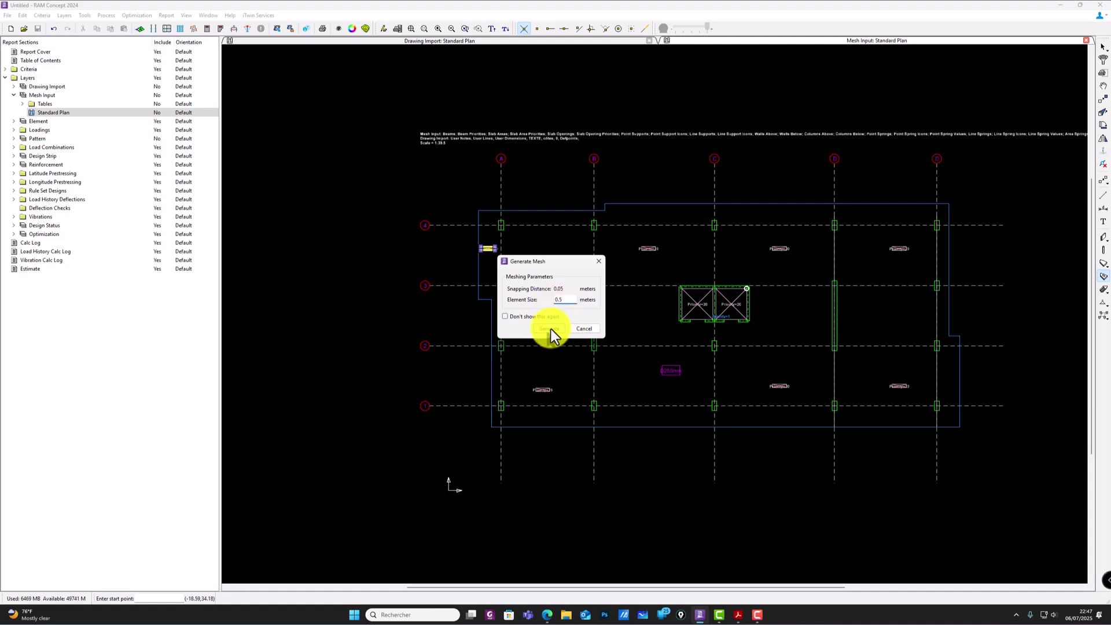
click(549, 328)
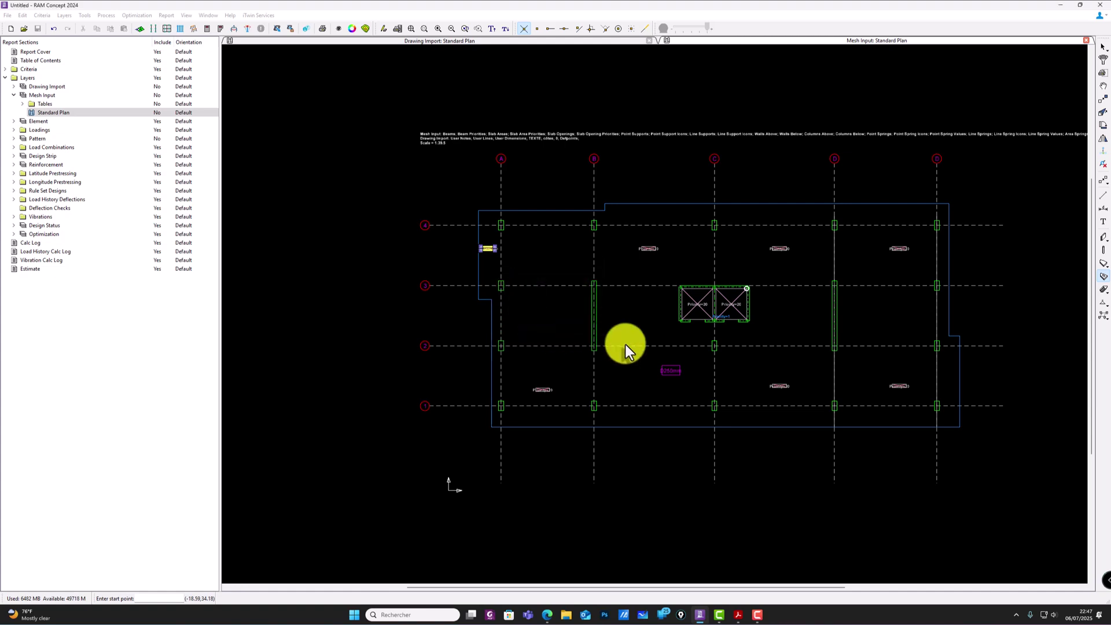
middle_drag(639, 297, 603, 307)
middle_drag(469, 206, 415, 197)
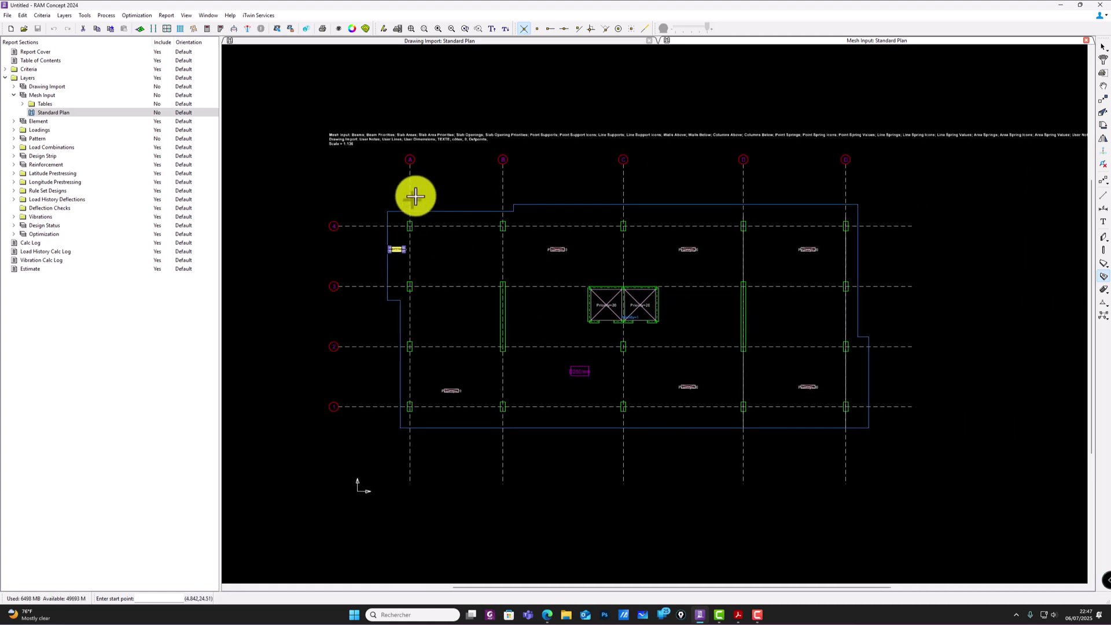
Step: Open the Element layer's Standard Plan to examine the generated mesh around the walls, columns and openings
click(15, 96)
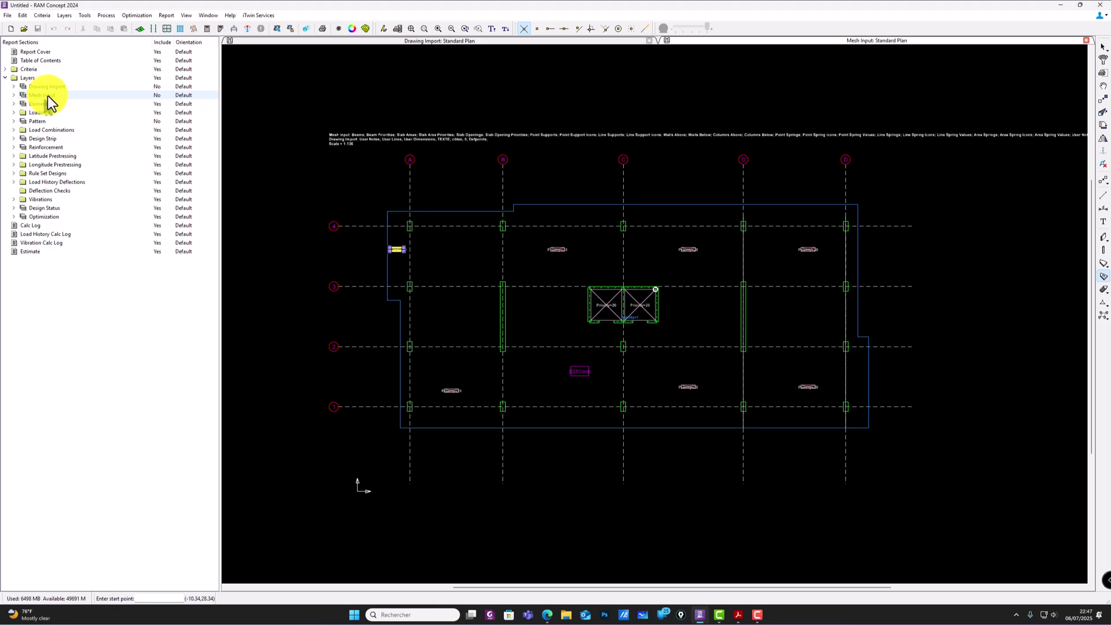
click(13, 104)
double_click(51, 121)
scroll(596, 286, down, 4)
scroll(749, 312, up, 5)
scroll(655, 288, down, 1)
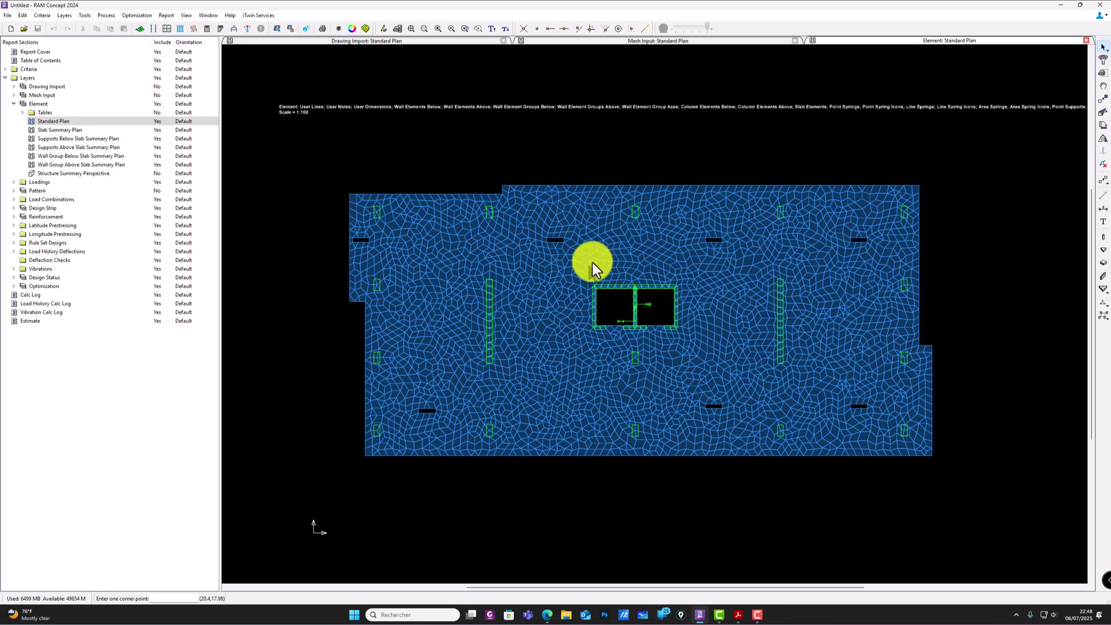
Step: Open the Structure Summary Perspective and orbit the model to inspect the slab, openings and supports in 3D
double_click(77, 173)
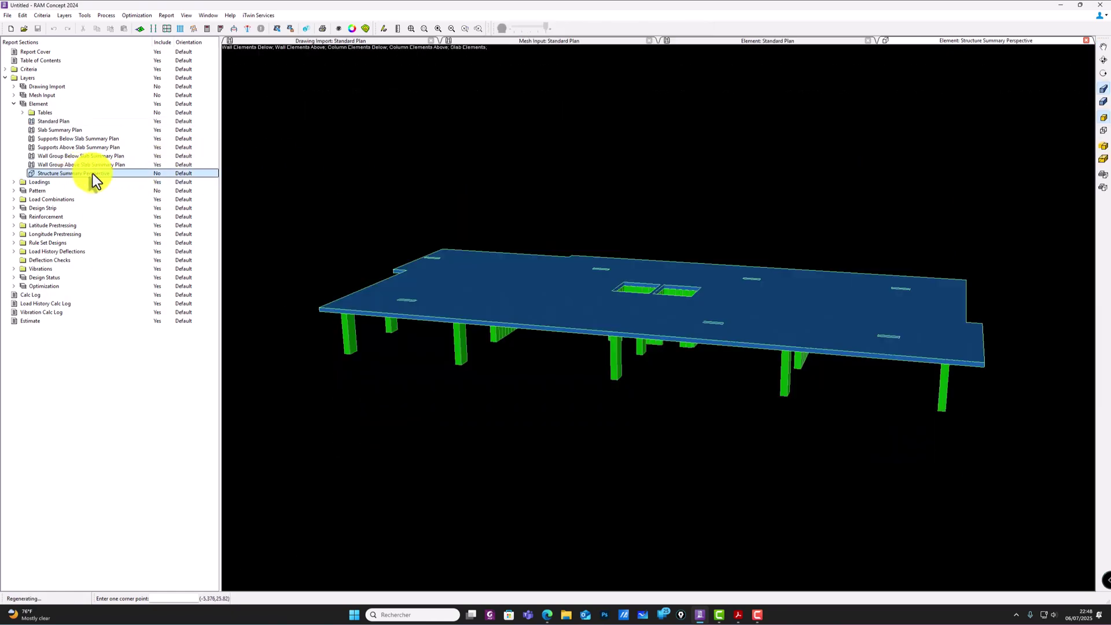
click(1103, 61)
drag(902, 237, 764, 300)
drag(1002, 266, 764, 297)
scroll(764, 297, down, 3)
scroll(861, 257, up, 1)
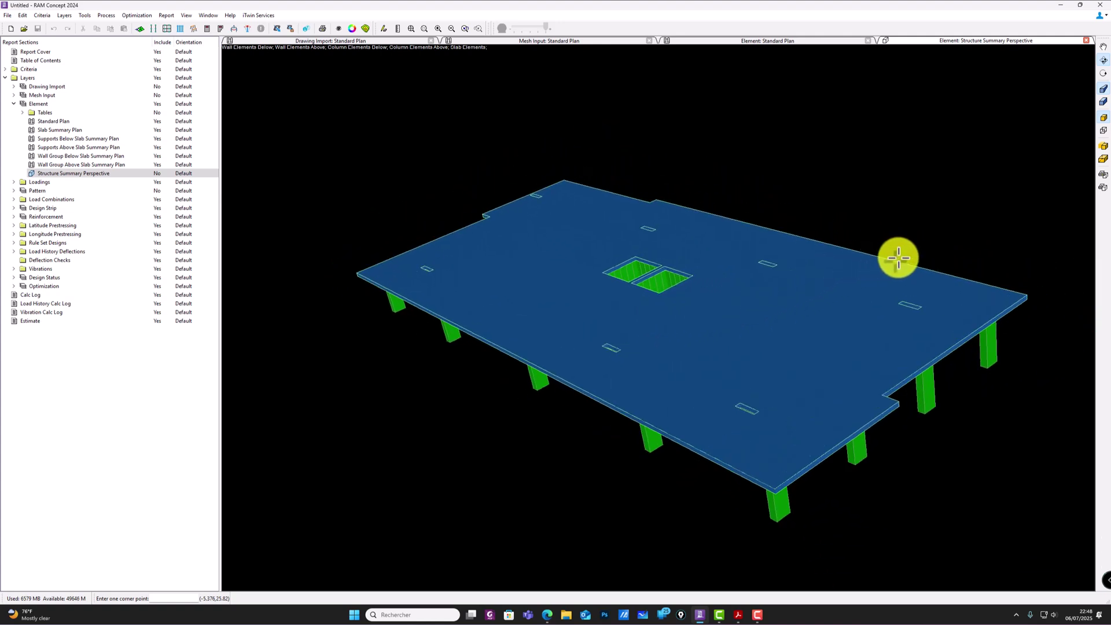
click(1065, 6)
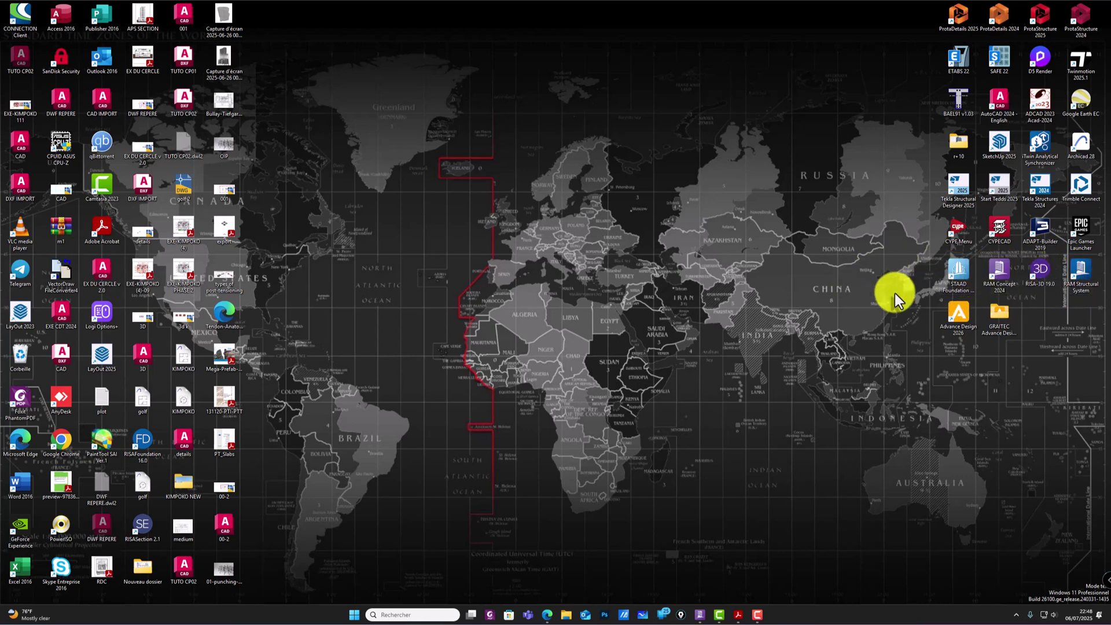
mouse_move(755, 619)
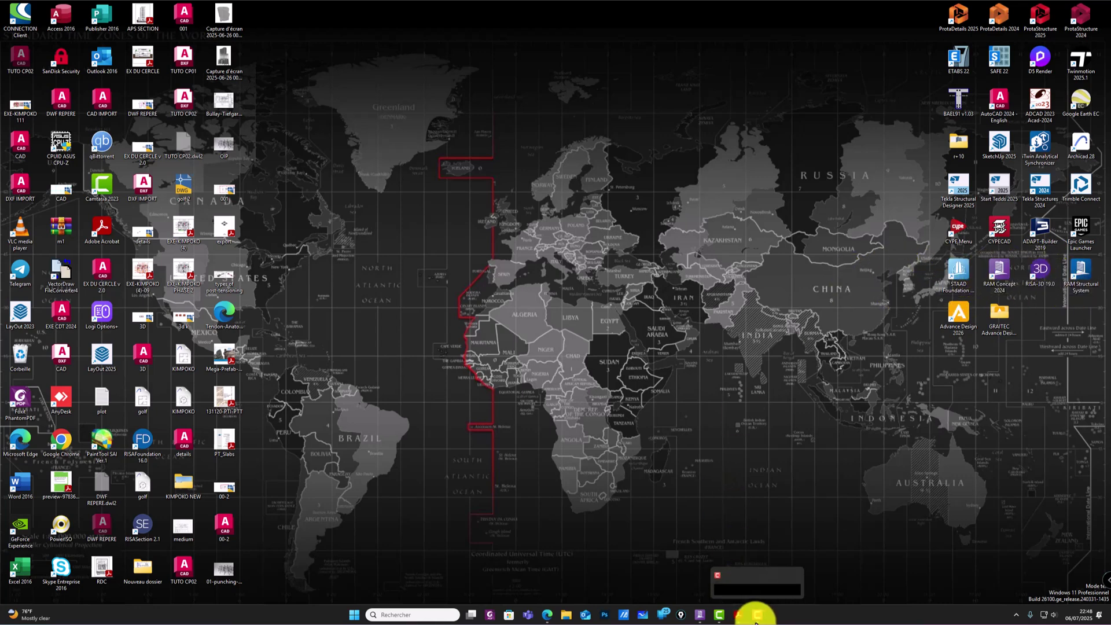
click(700, 615)
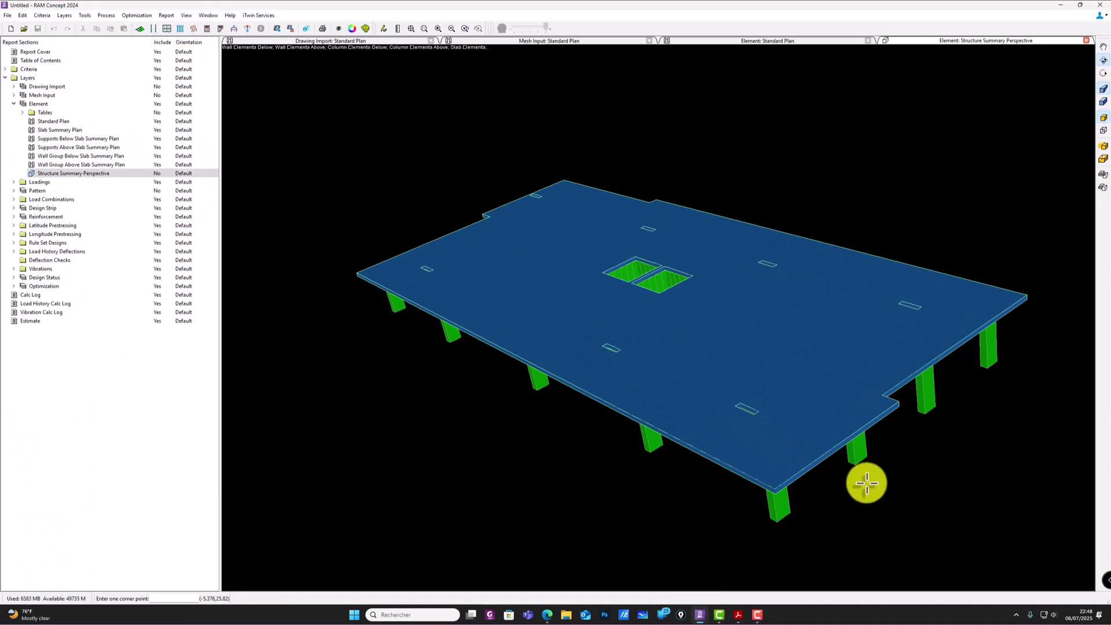
scroll(724, 414, up, 2)
scroll(701, 337, up, 2)
drag(702, 337, 788, 276)
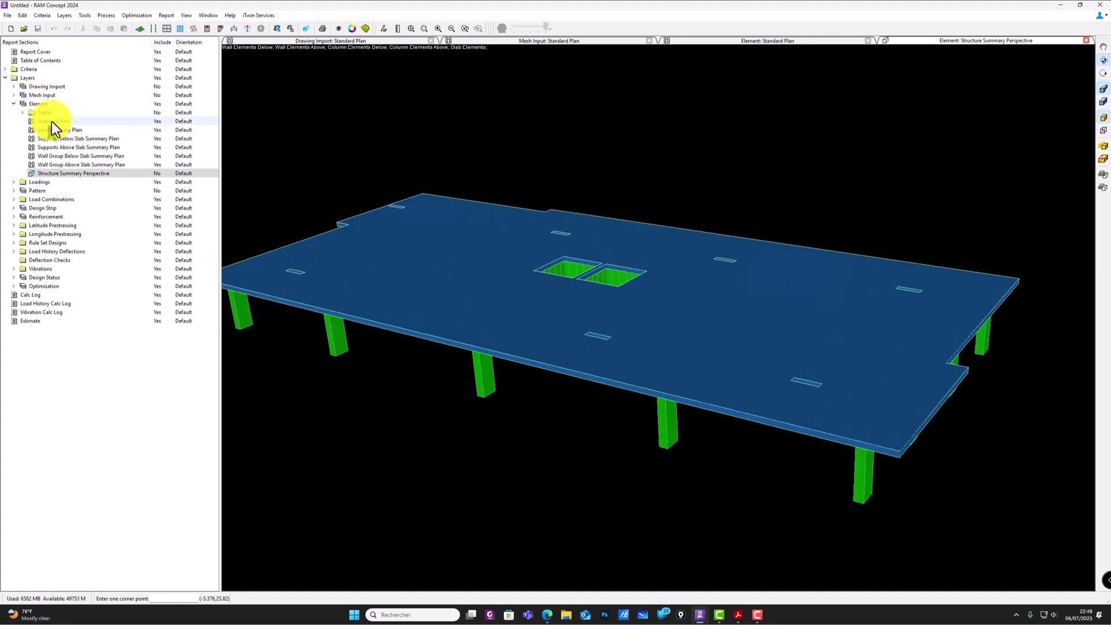
Step: On the Mesh Input Standard Plan, add a C40/80 column with support set Above at grid line 1 and the second D line
click(13, 94)
click(40, 113)
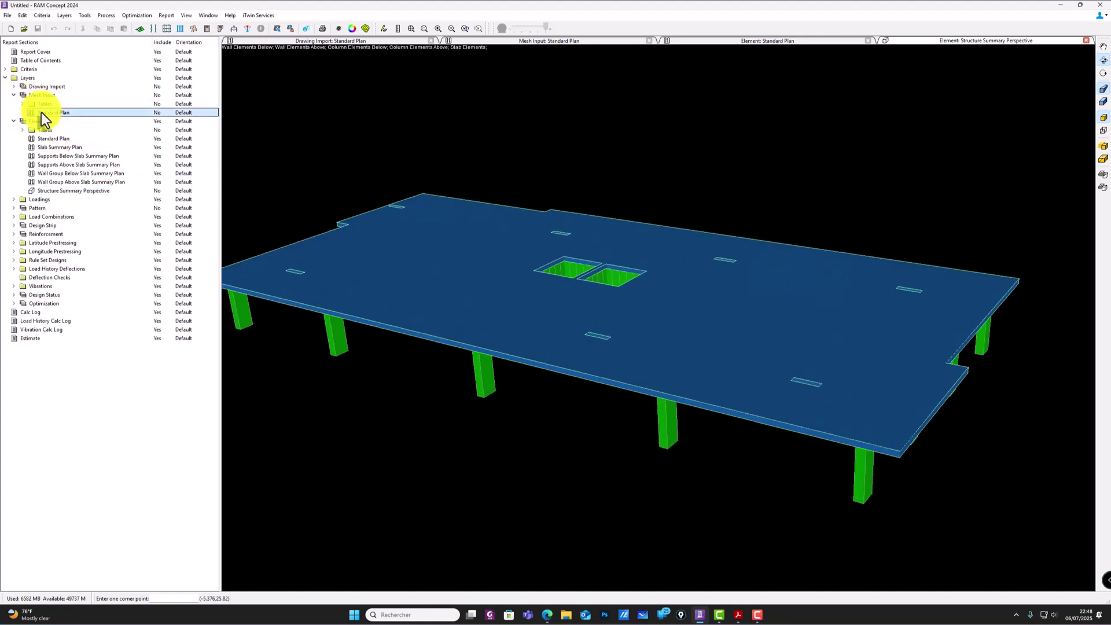
double_click(41, 112)
scroll(580, 287, down, 2)
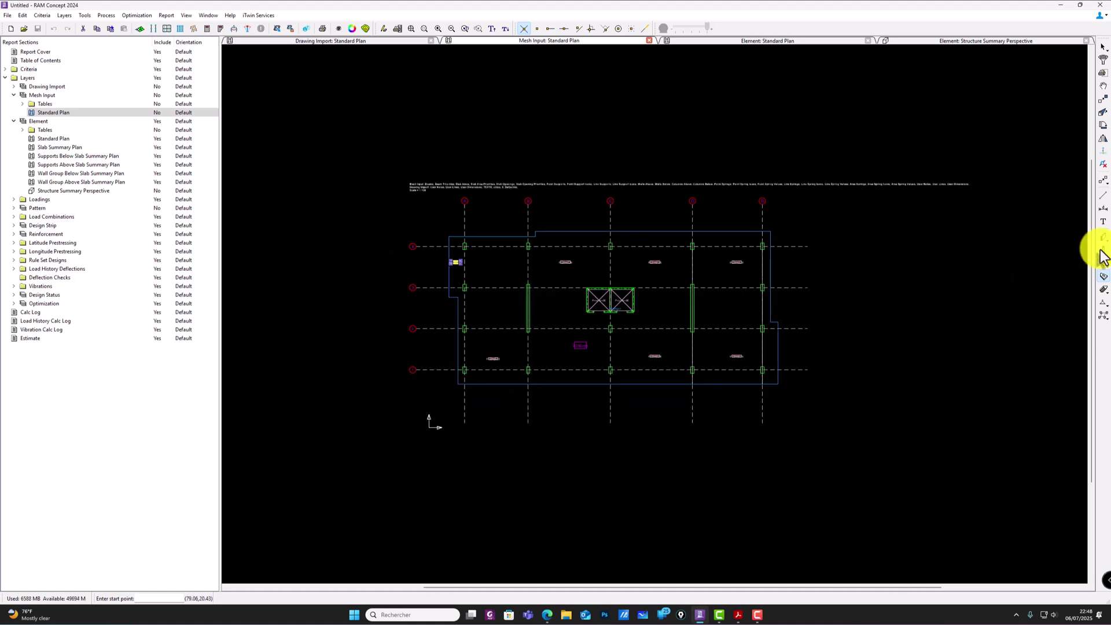
right_click(662, 265)
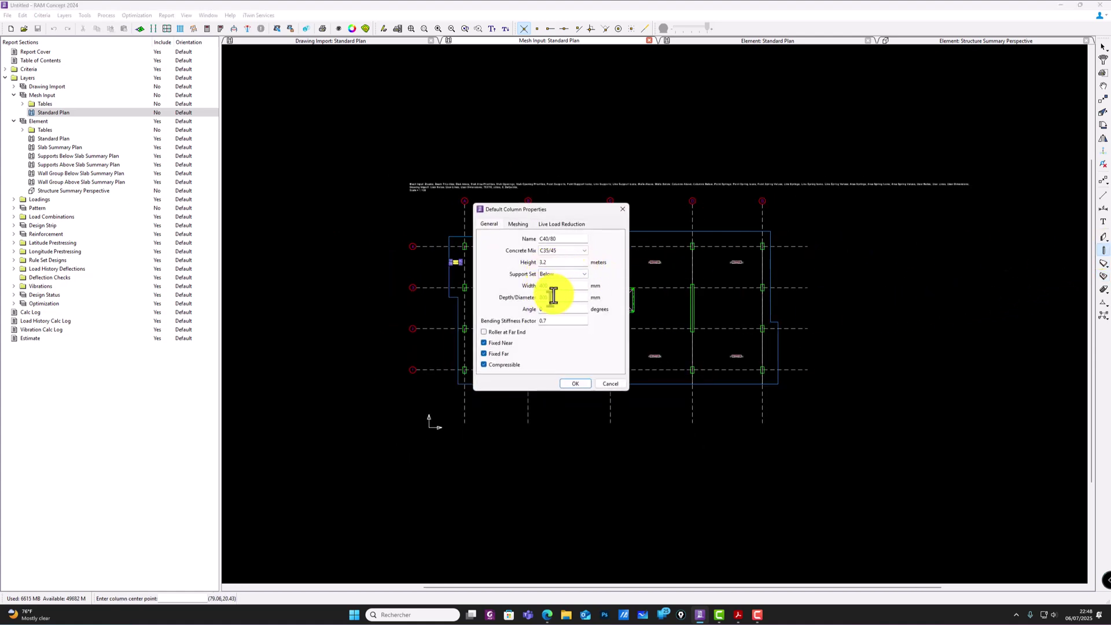
click(579, 273)
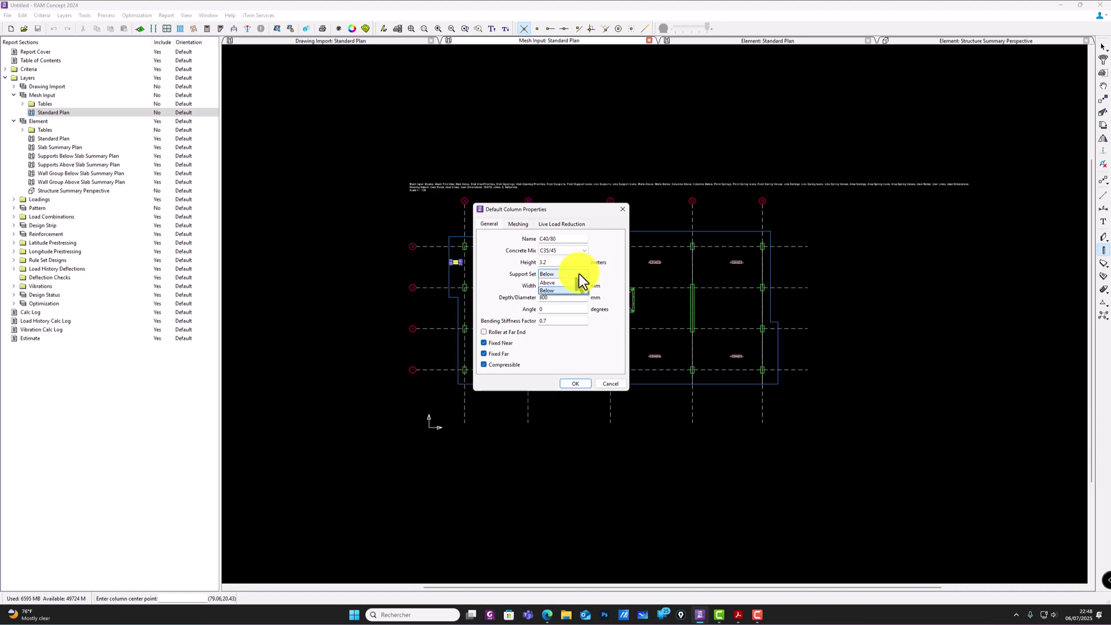
click(574, 382)
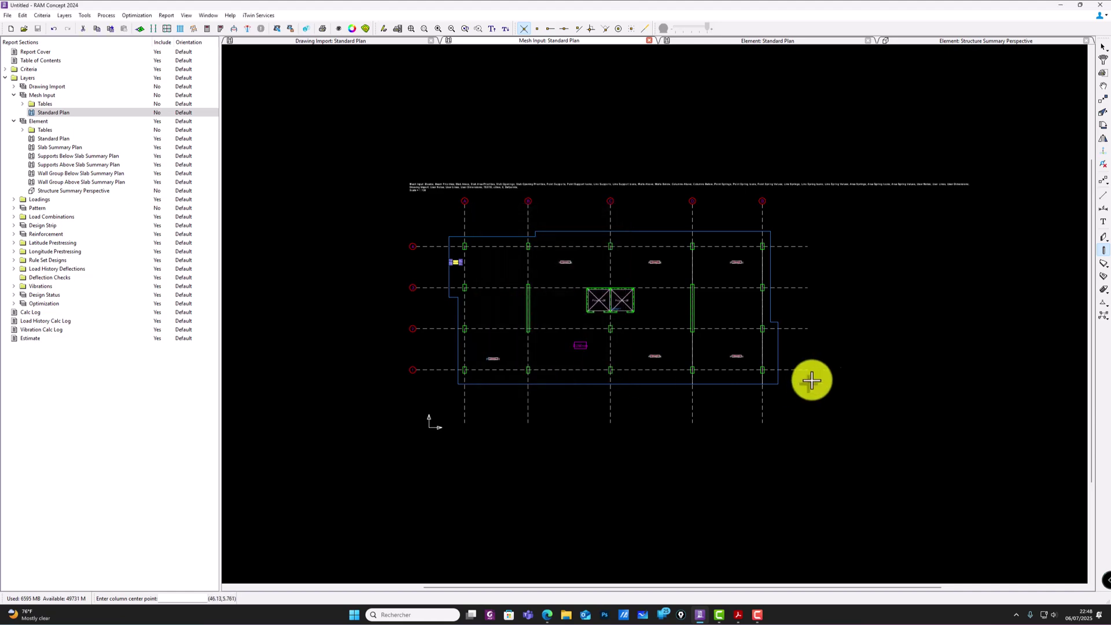
scroll(770, 379, up, 5)
click(718, 350)
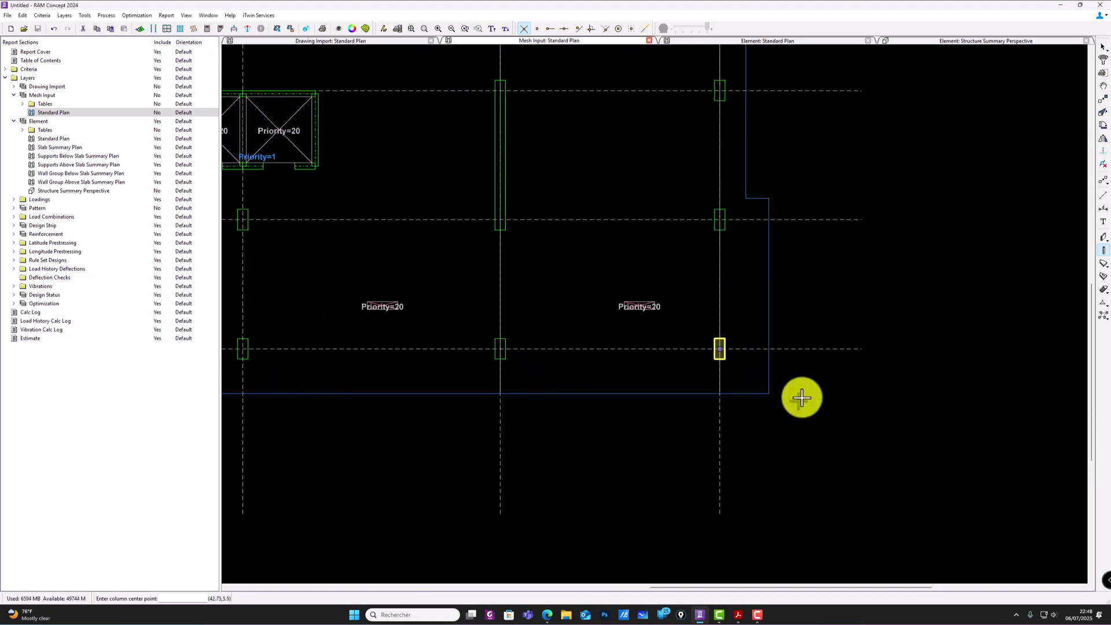
Step: Regenerate the mesh with 0.5 m elements and inspect the column above the slab in the Structure Summary Perspective
click(143, 29)
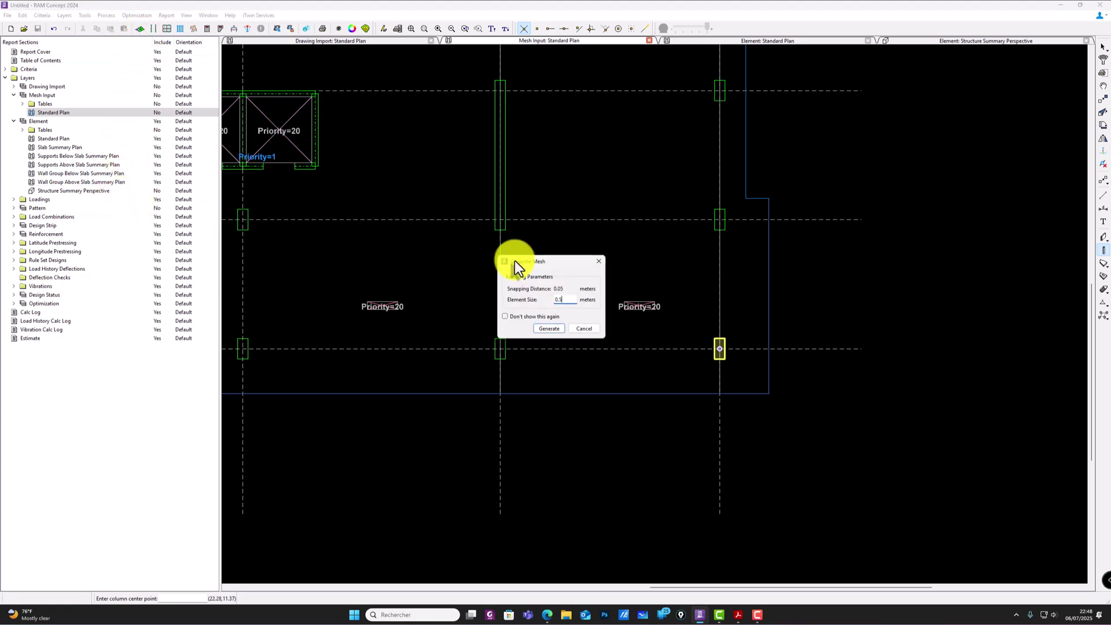
click(547, 328)
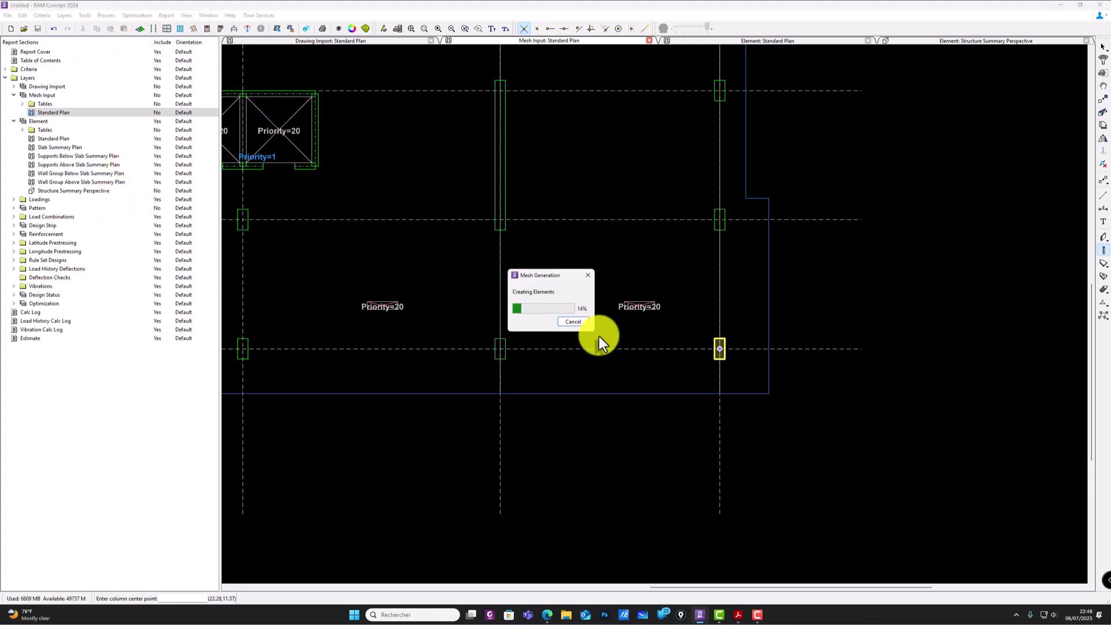
double_click(79, 191)
scroll(886, 426, up, 8)
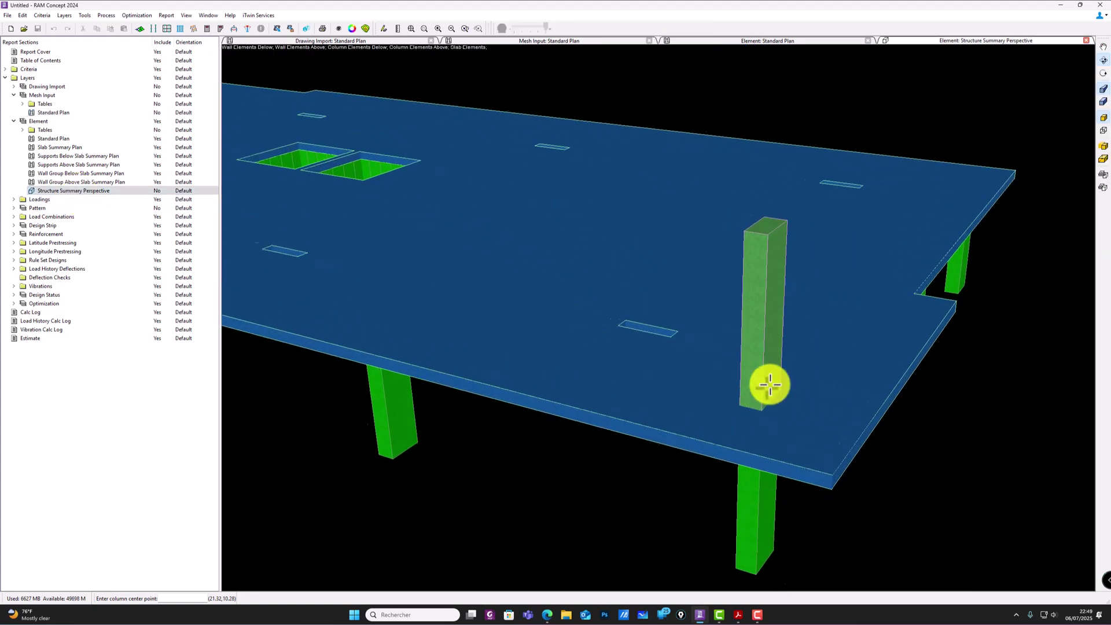
scroll(693, 346, down, 5)
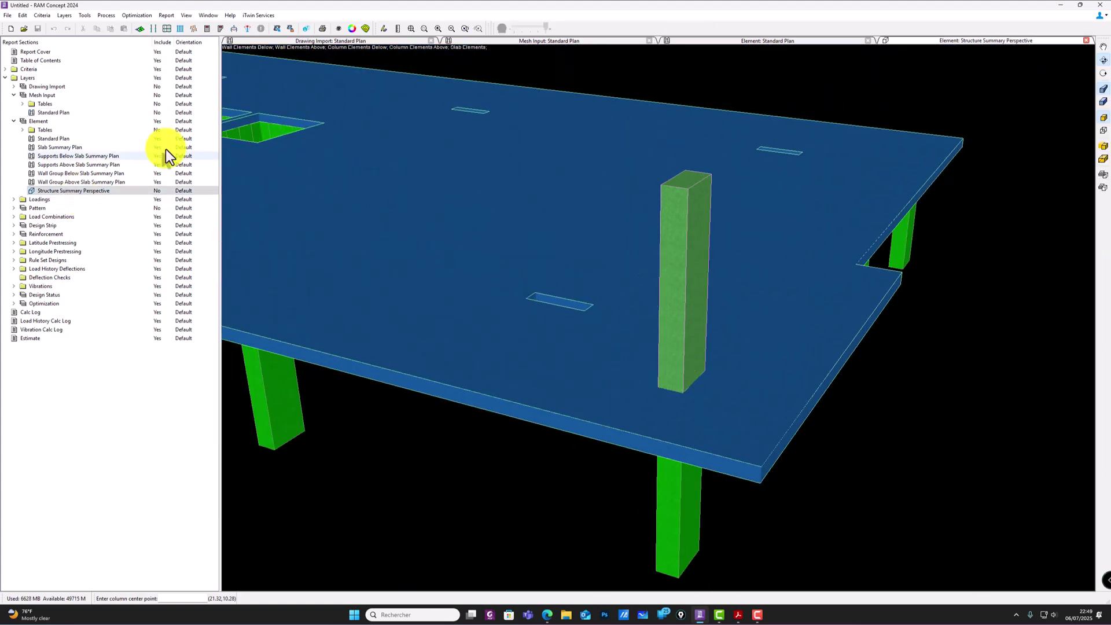
Step: Delete the column above the slab at grid line 1 and the second D line from the Mesh Input plan
double_click(53, 112)
scroll(747, 355, up, 3)
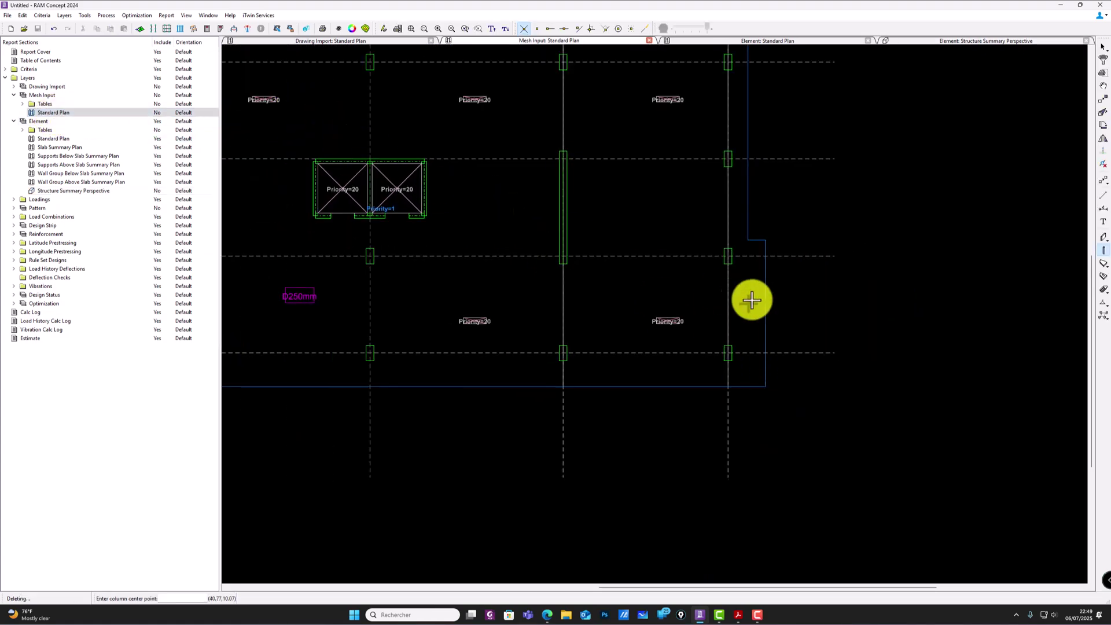
scroll(784, 335, down, 4)
scroll(588, 261, down, 1)
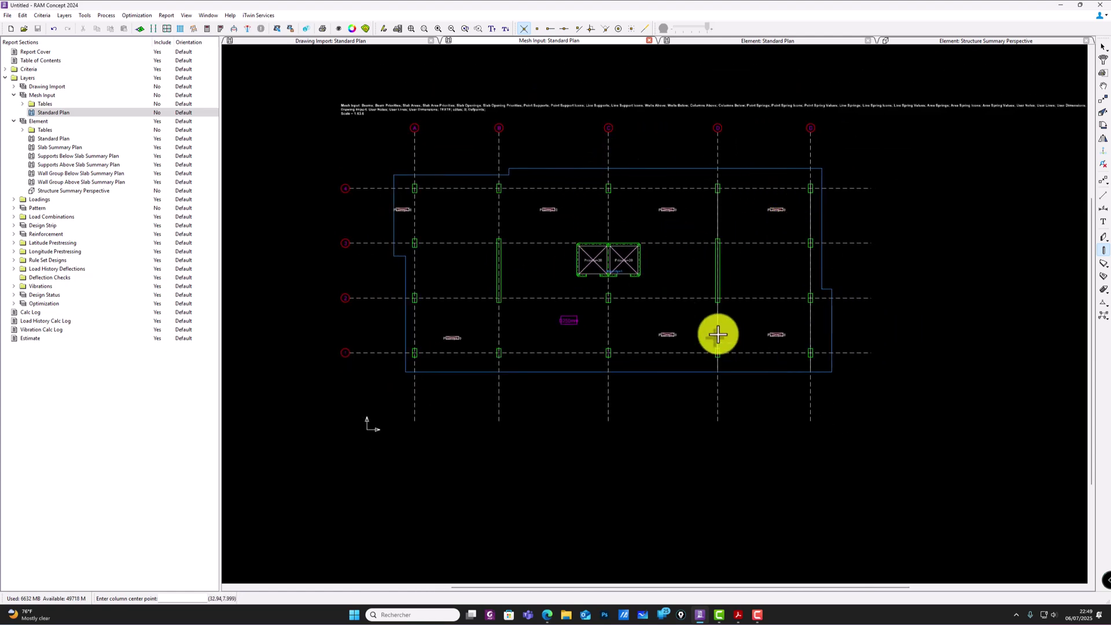
scroll(757, 292, down, 2)
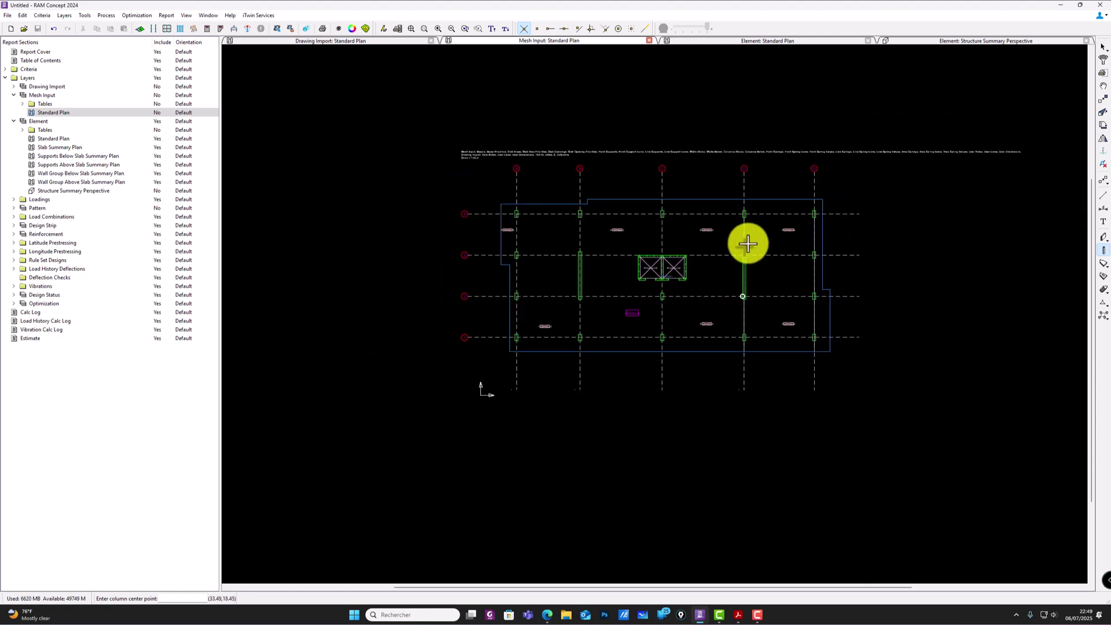
scroll(754, 241, up, 1)
Step: Close the Element Standard Plan and Structure Summary Perspective views, leaving the Drawing Import and Mesh Input plans open
click(6, 82)
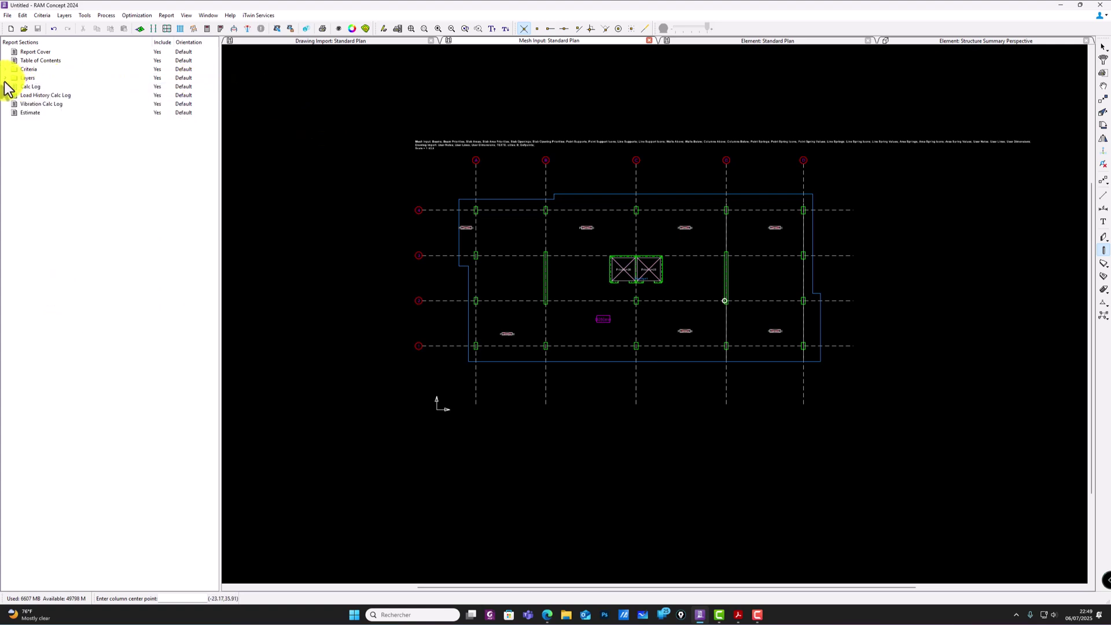
click(867, 40)
click(1085, 42)
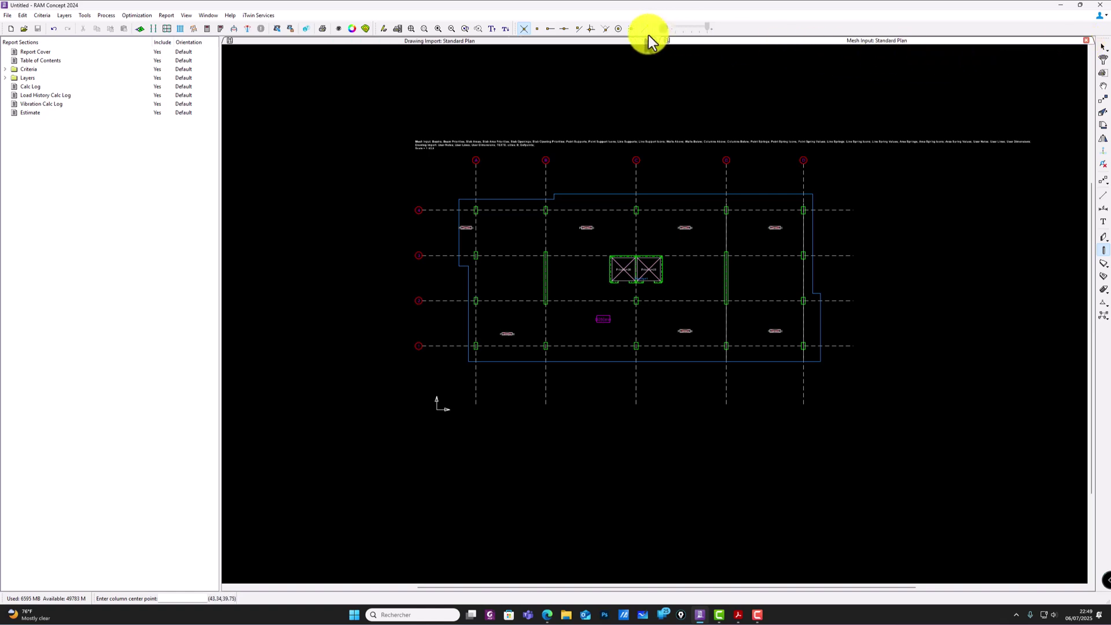
middle_drag(447, 119, 420, 153)
Step: Open the All Loads Plan of the Live (Unreducible) Loading layer
click(5, 79)
click(6, 78)
click(62, 17)
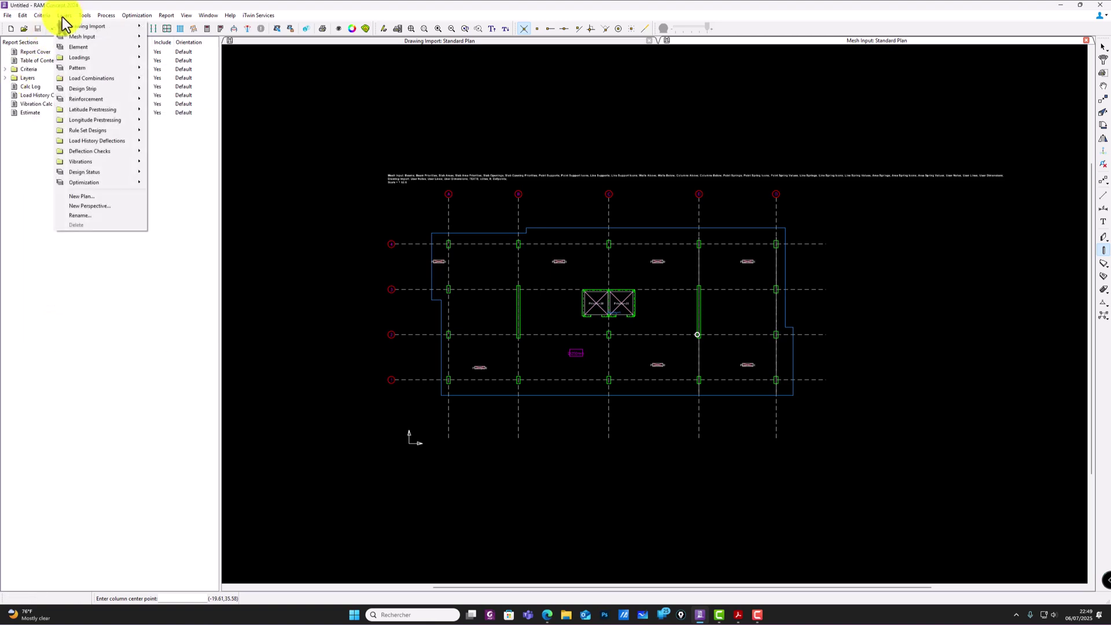
mouse_move(91, 58)
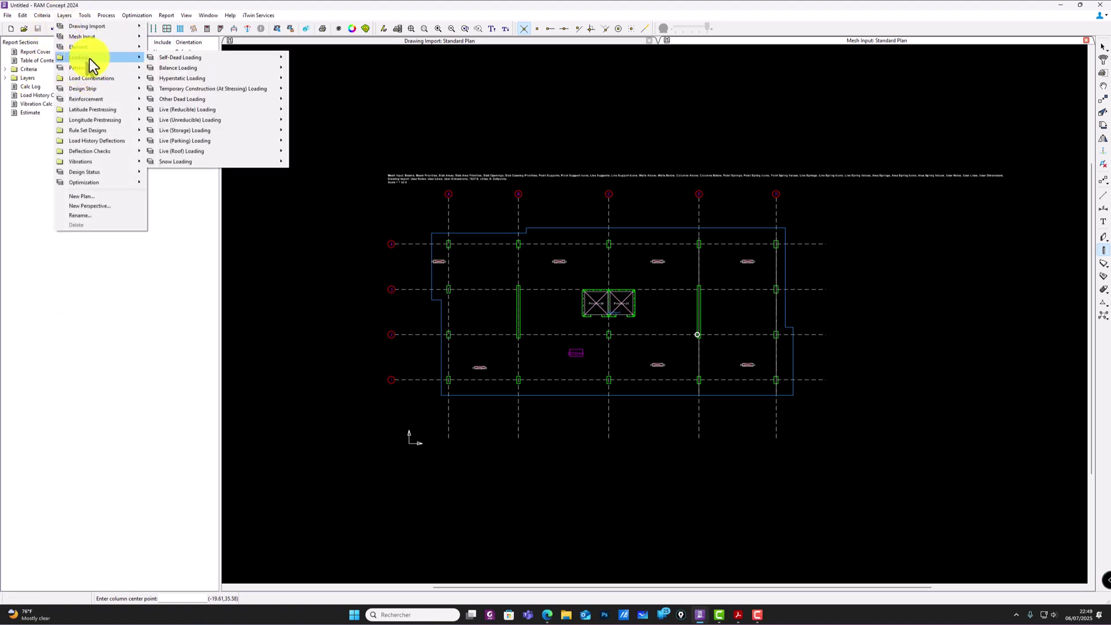
click(4, 79)
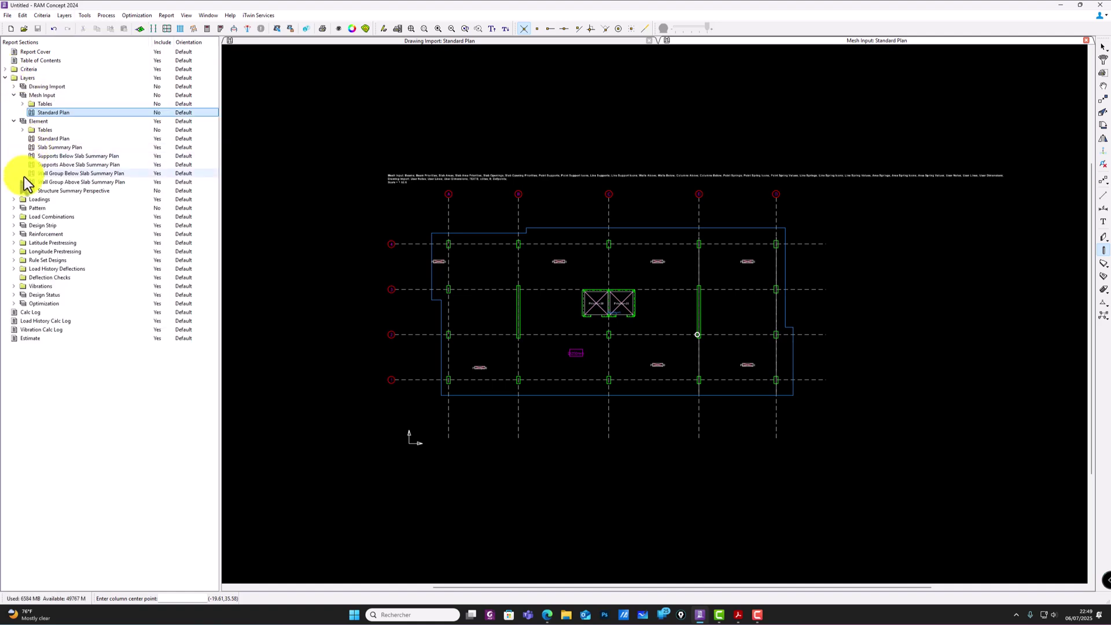
click(13, 199)
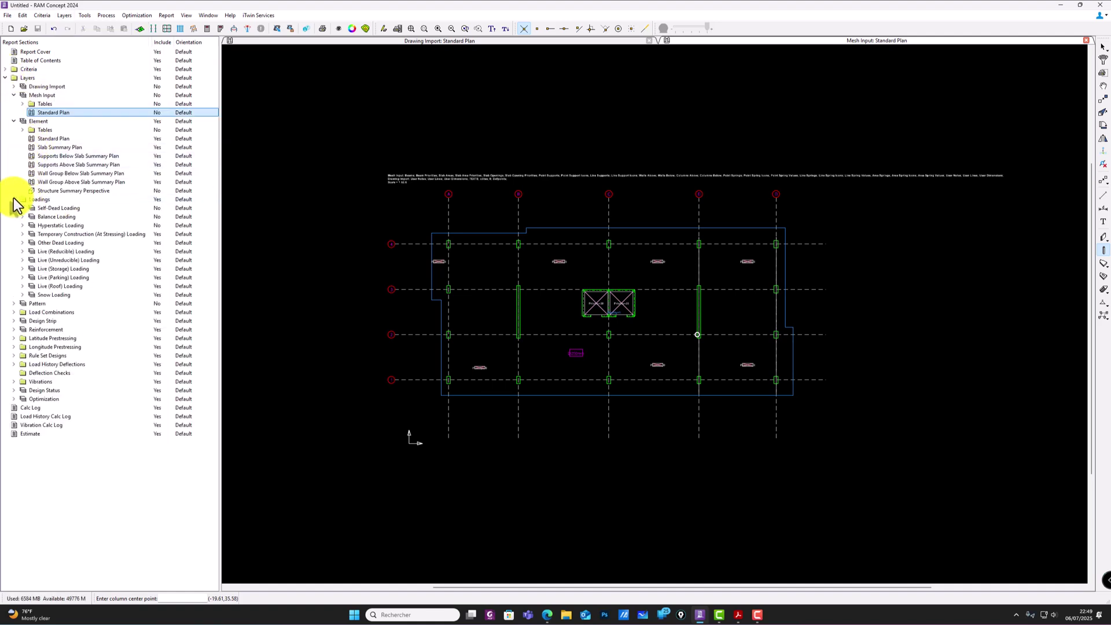
double_click(70, 261)
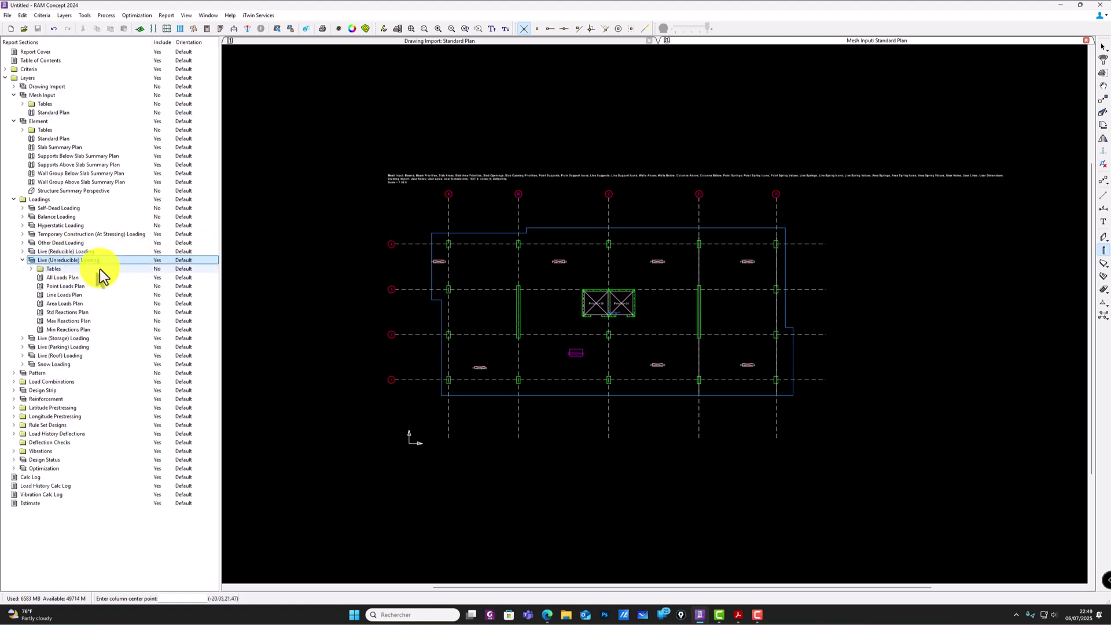
double_click(74, 278)
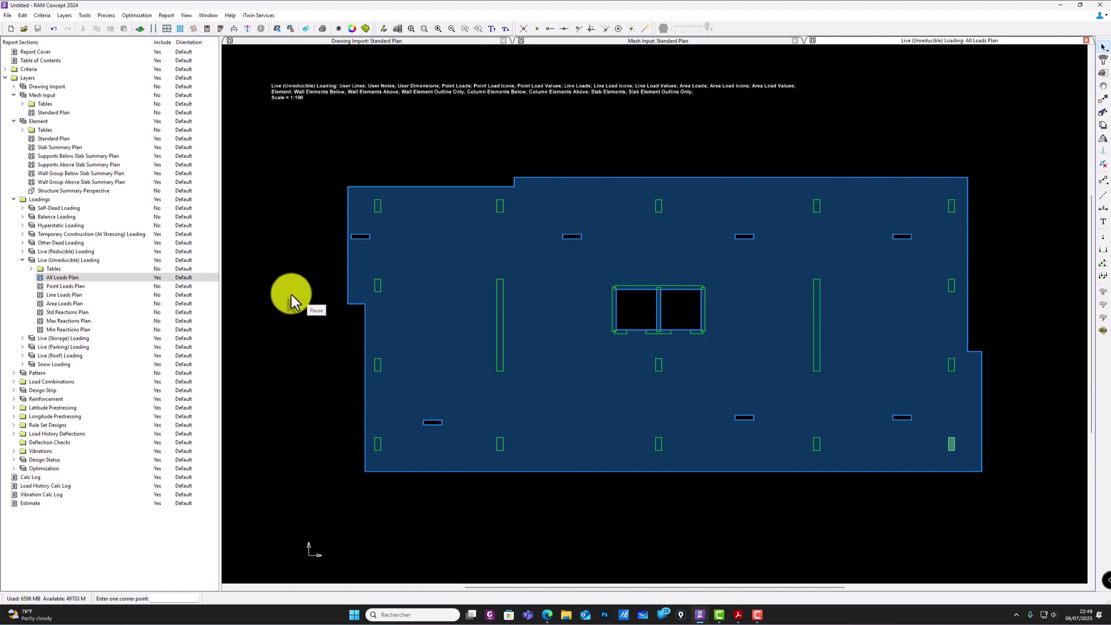
scroll(582, 228, down, 1)
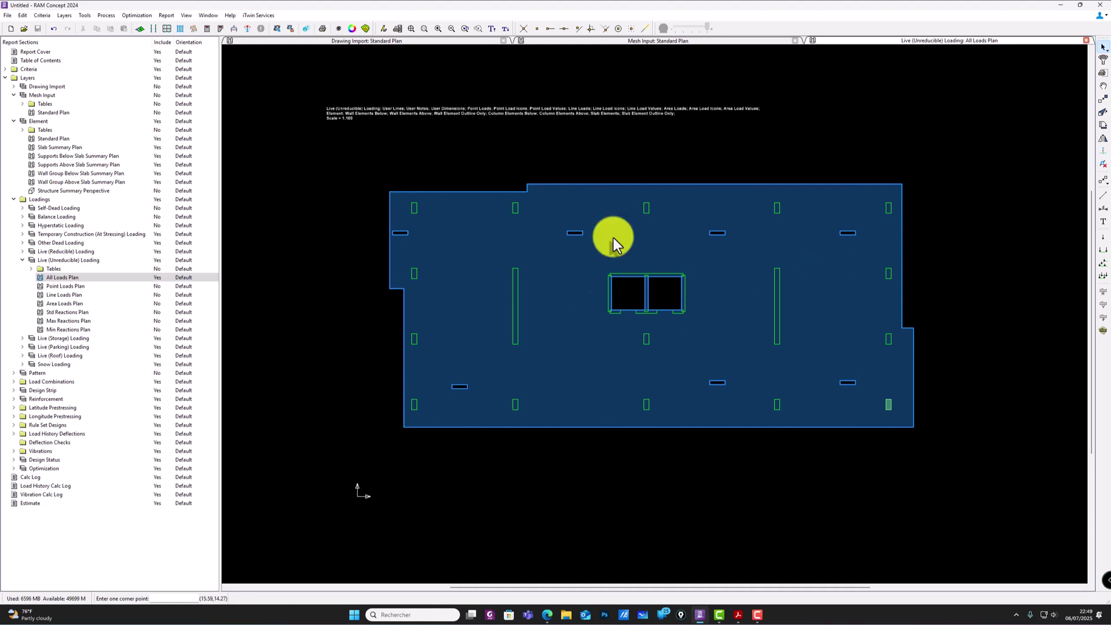
Step: Set the default vertical area load, then draw a four-cornered live area load enclosing the whole slab outline
double_click(1103, 282)
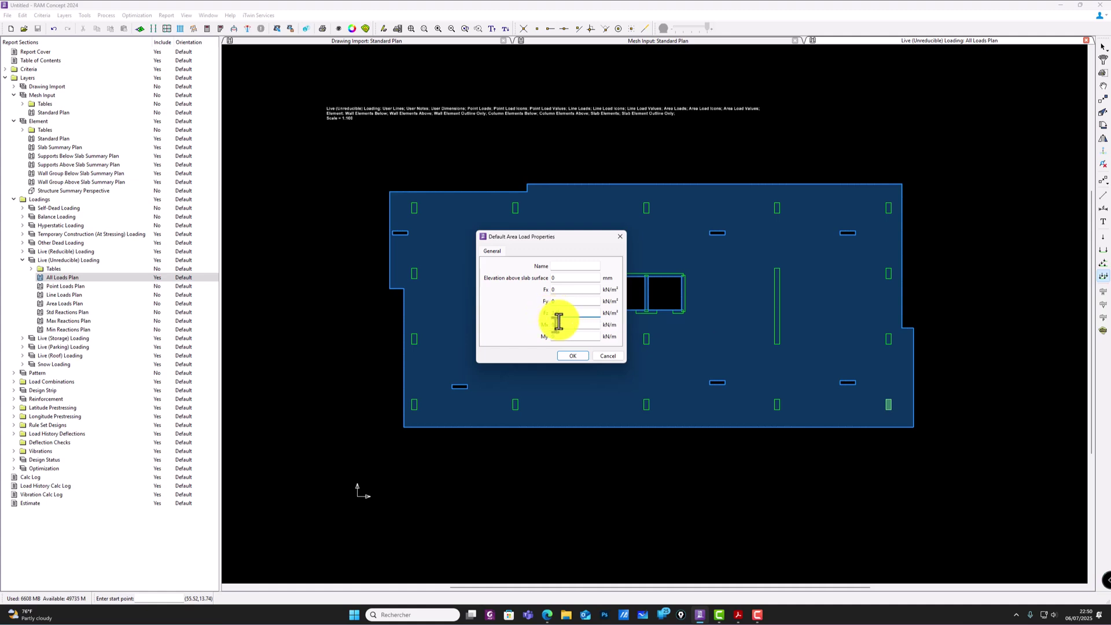
click(572, 359)
click(352, 140)
click(374, 444)
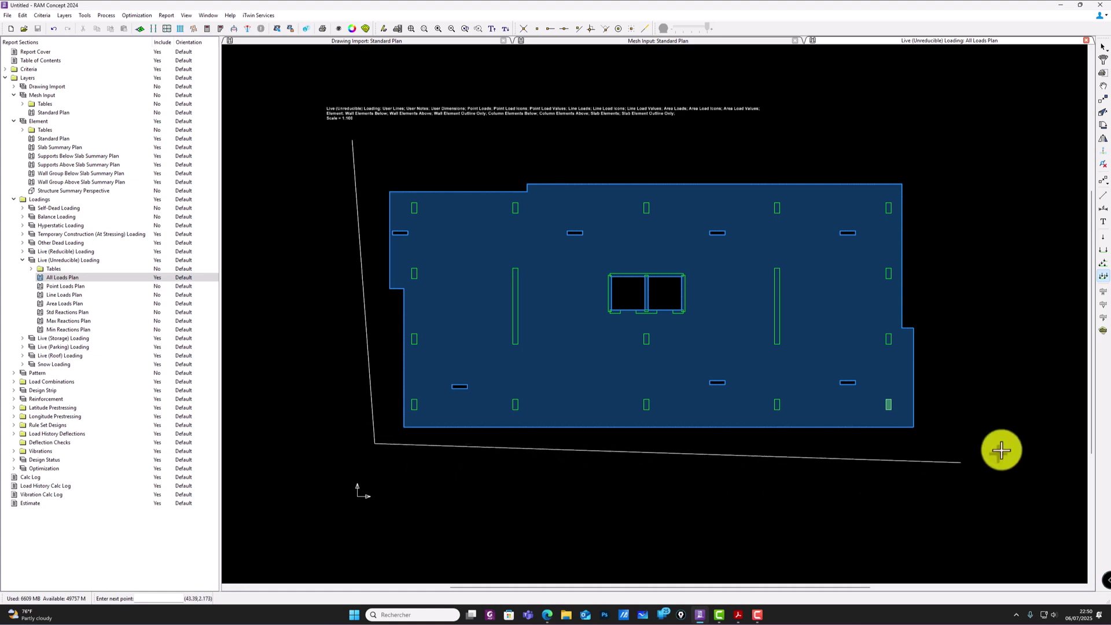
click(955, 454)
click(942, 164)
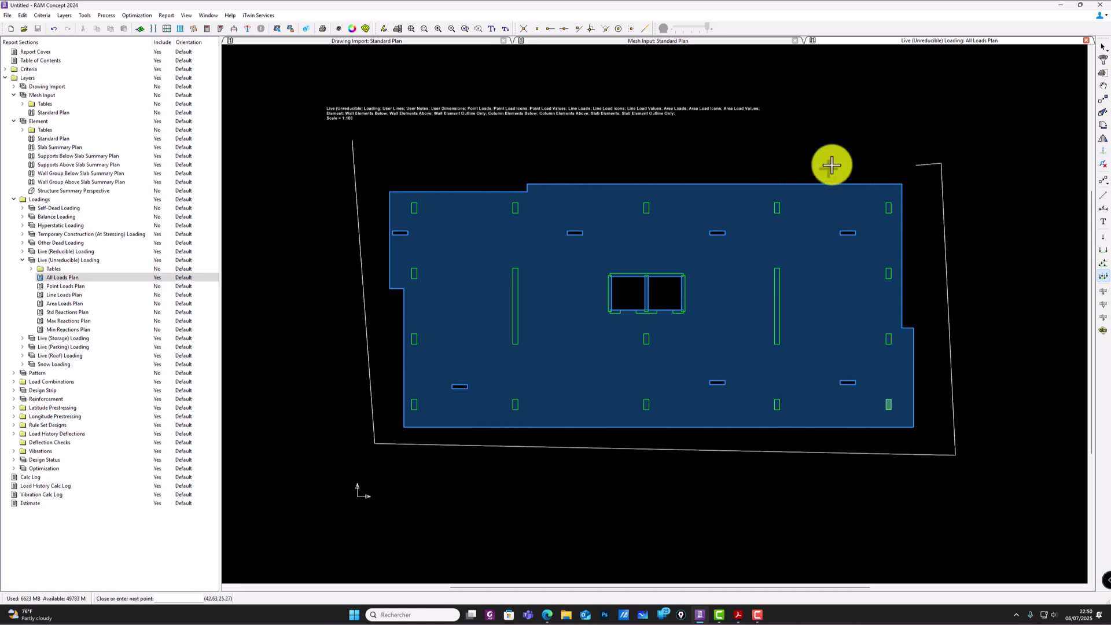
click(353, 141)
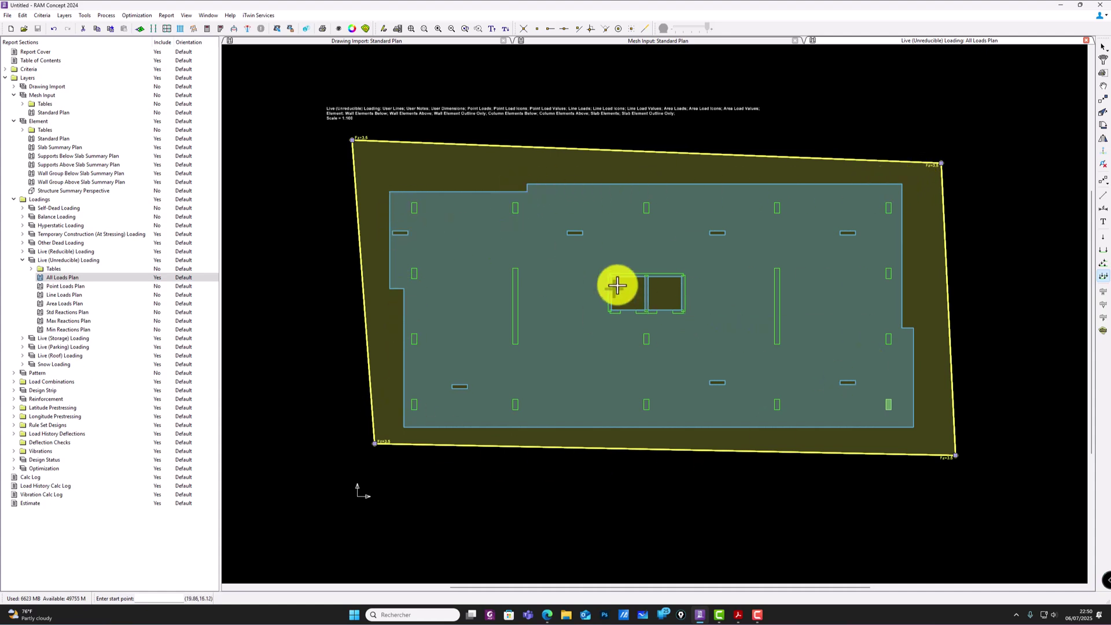
middle_drag(615, 284, 603, 307)
scroll(357, 164, up, 1)
scroll(390, 191, down, 1)
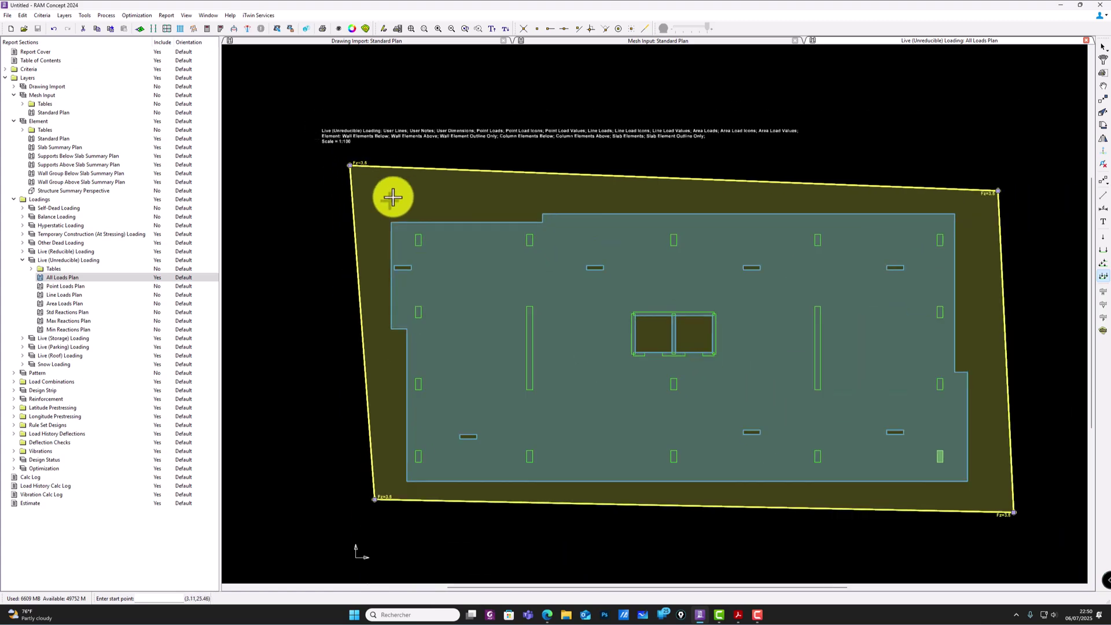
scroll(752, 355, down, 1)
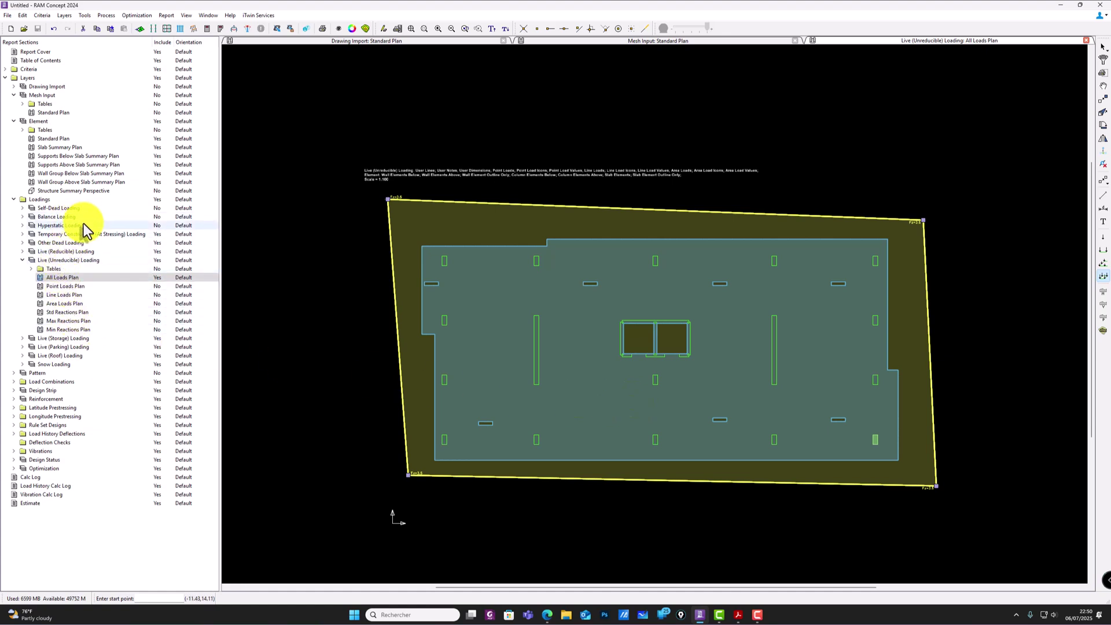
Step: Open the Area Loads Plan of Other Dead Loading and set the default area load Fz to 4.65 kN/m²
click(23, 242)
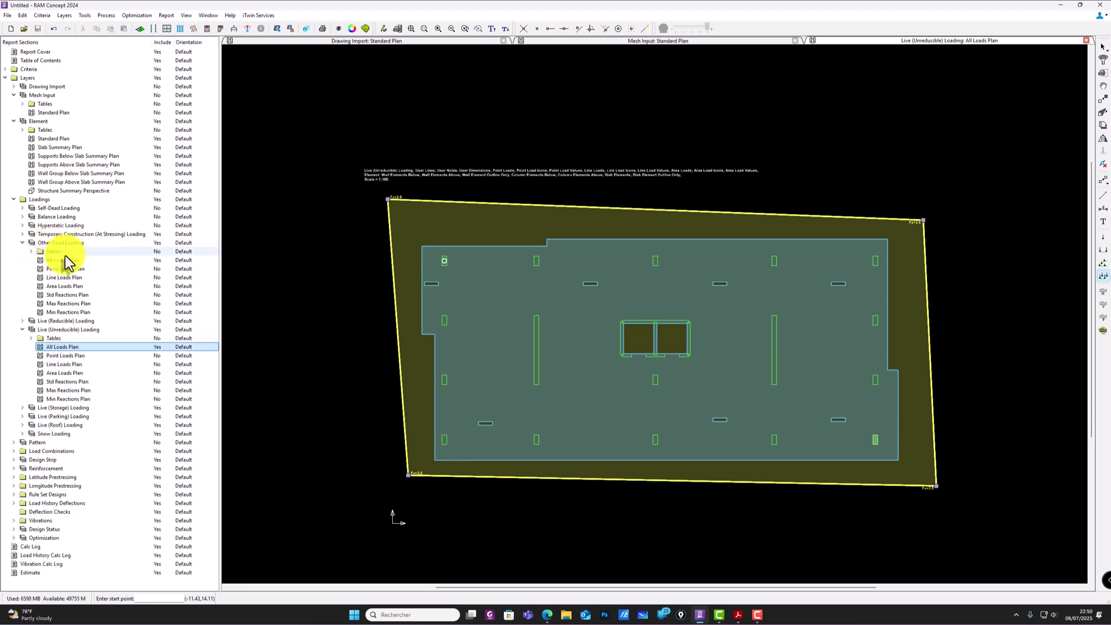
double_click(65, 286)
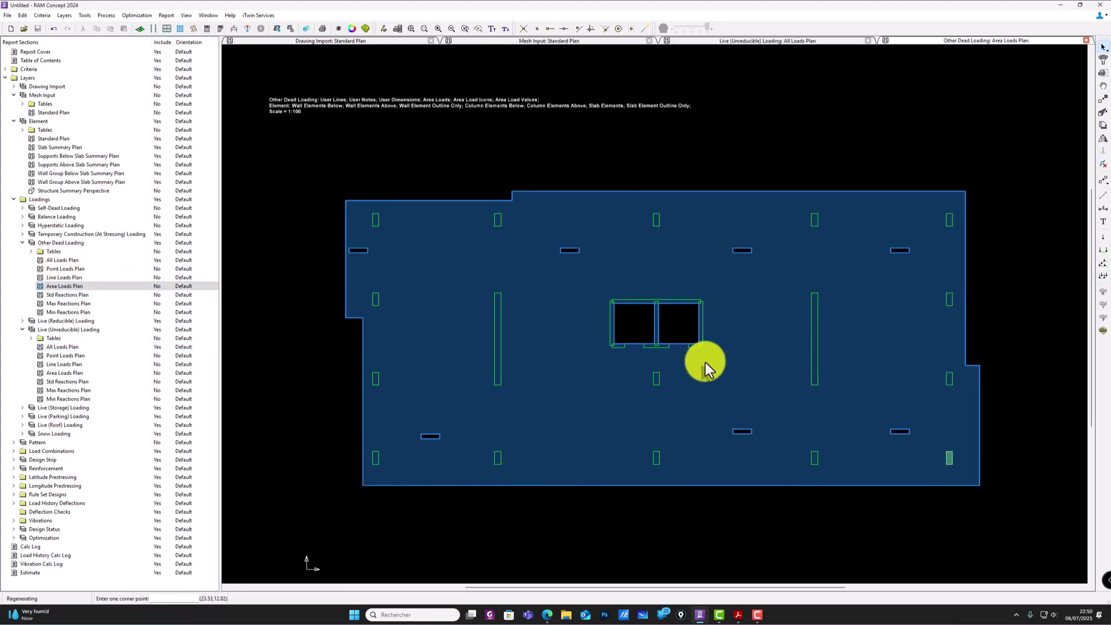
double_click(1101, 280)
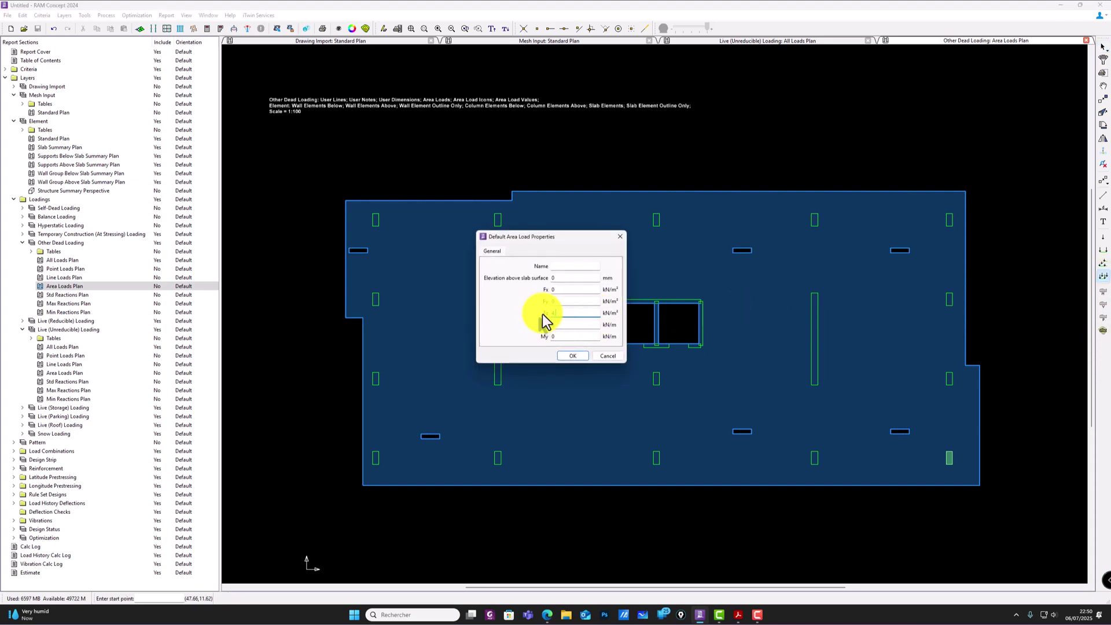
click(571, 355)
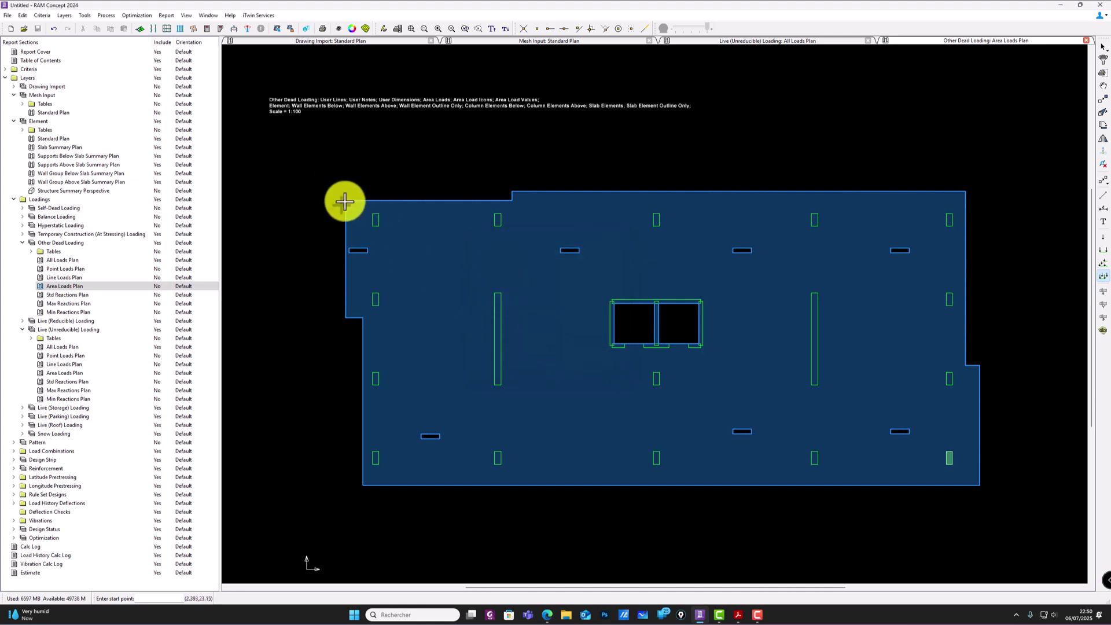
Step: Draw the dead area load exactly along the slab outline, with intersection snapping on for its eight corners
click(524, 29)
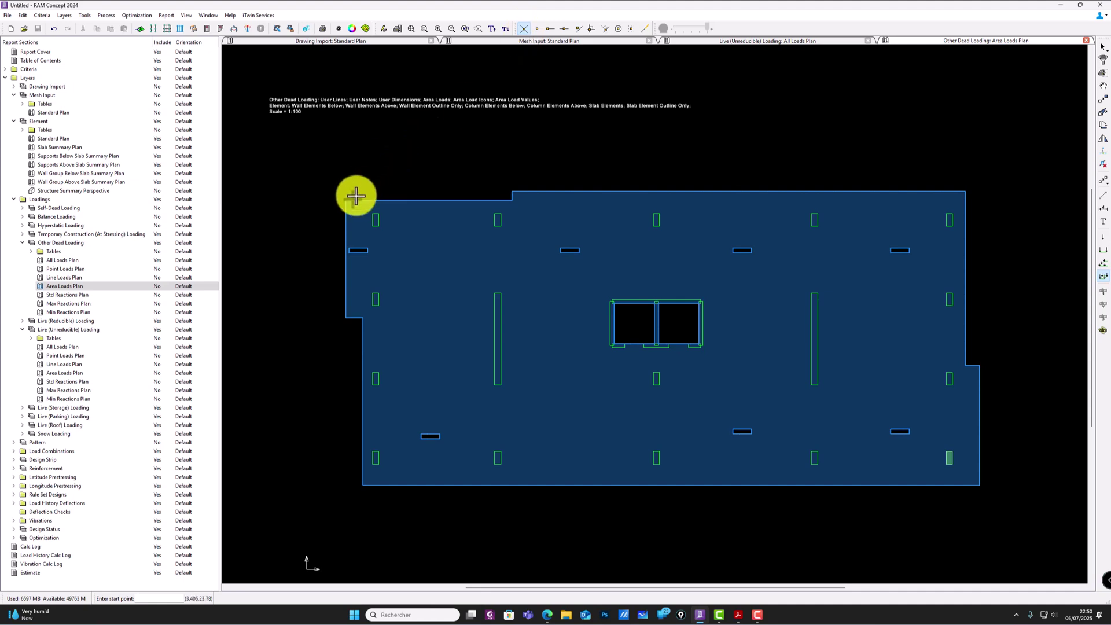
click(344, 200)
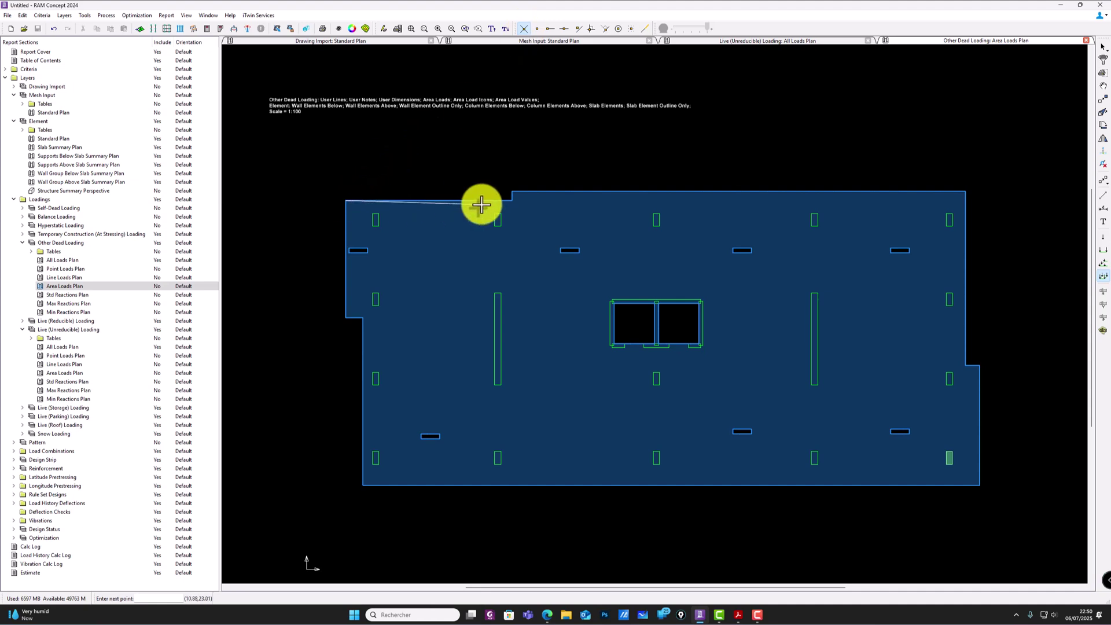
click(511, 192)
click(965, 190)
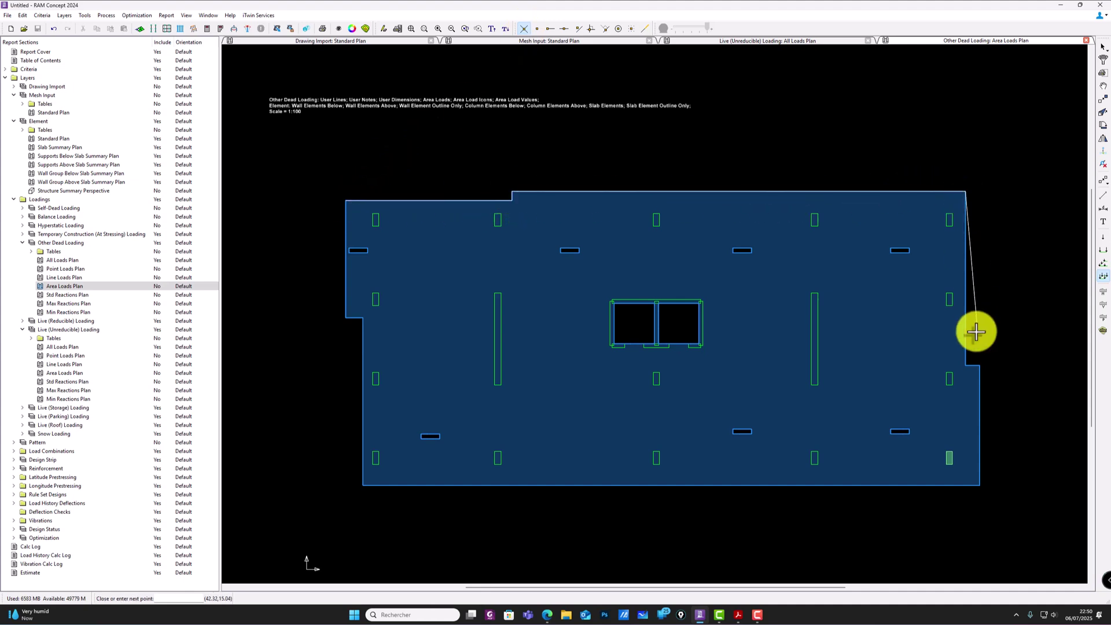
click(979, 365)
click(979, 485)
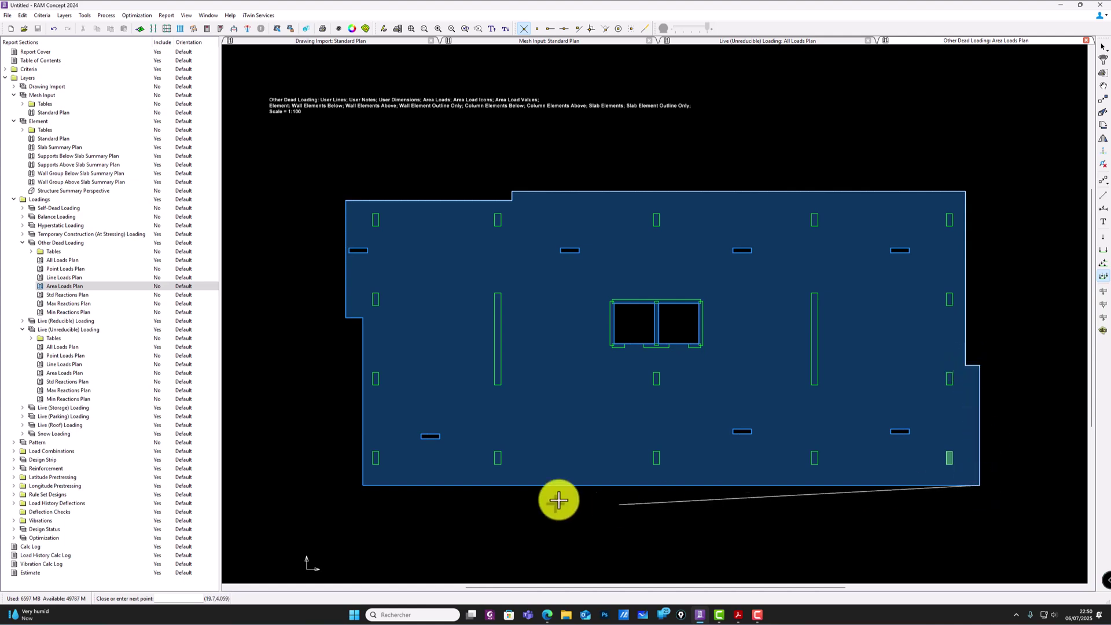
click(363, 485)
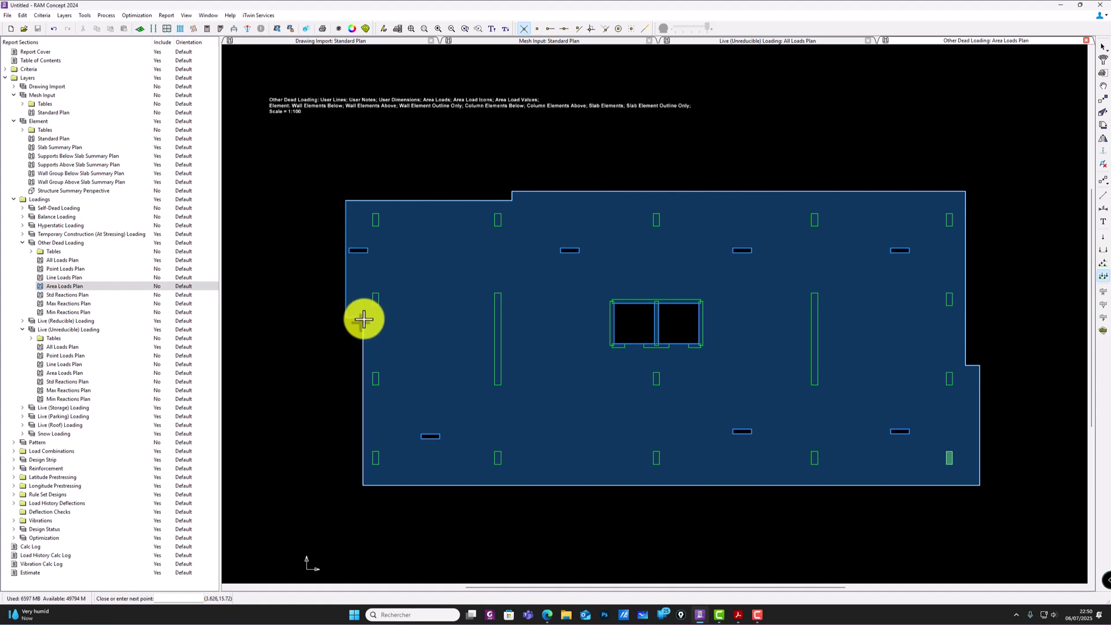
click(346, 318)
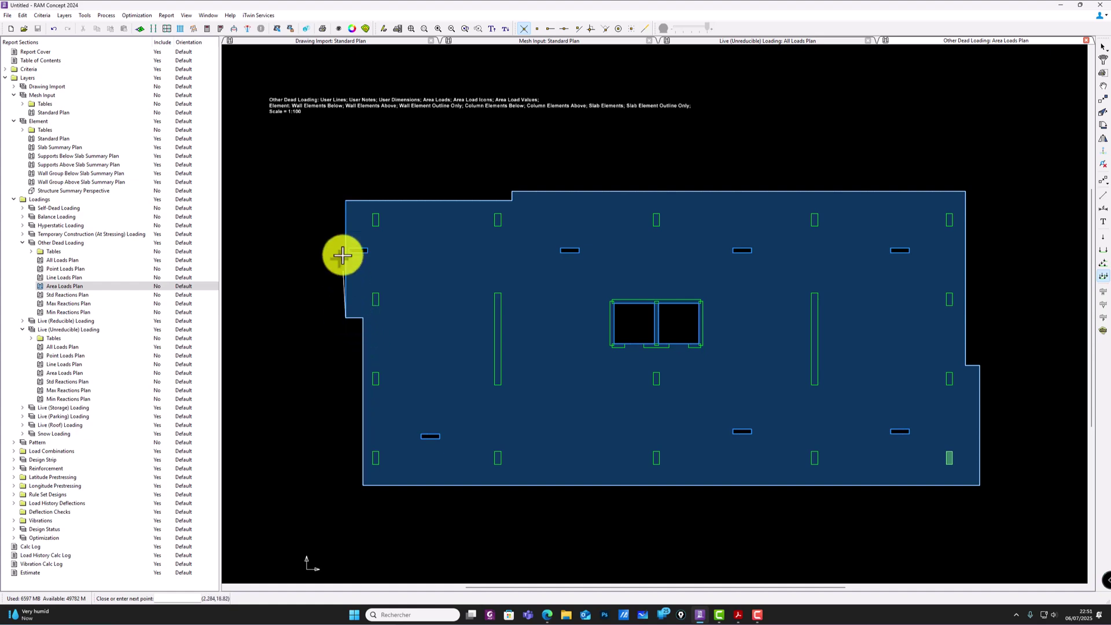
click(345, 201)
scroll(764, 286, down, 5)
scroll(590, 280, up, 5)
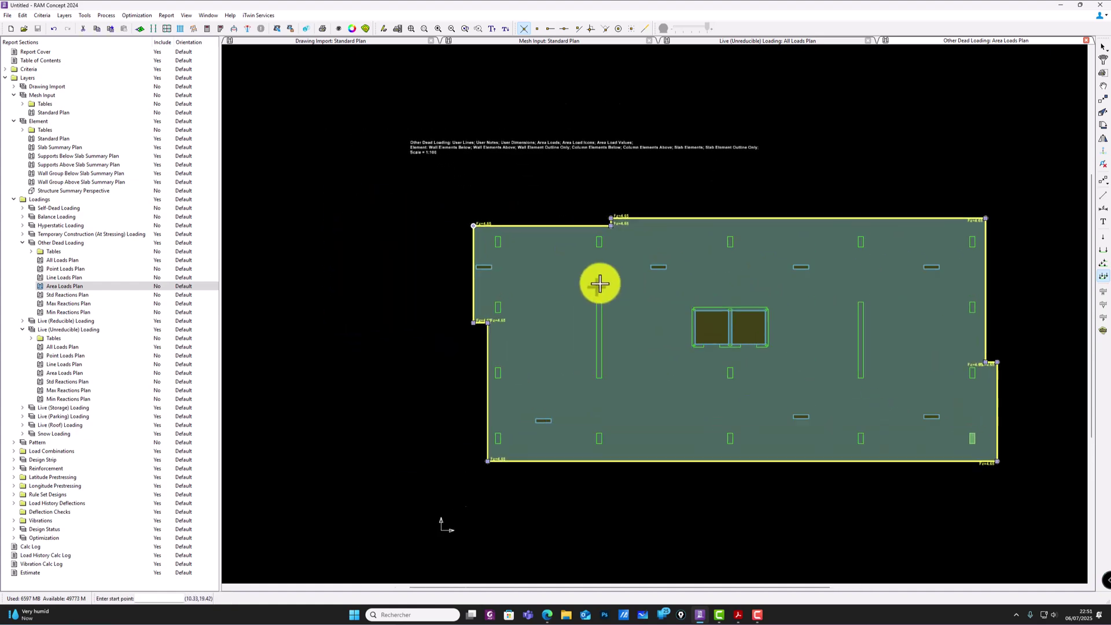
scroll(691, 239, down, 2)
middle_drag(909, 196, 880, 173)
scroll(800, 173, up, 3)
scroll(803, 200, down, 3)
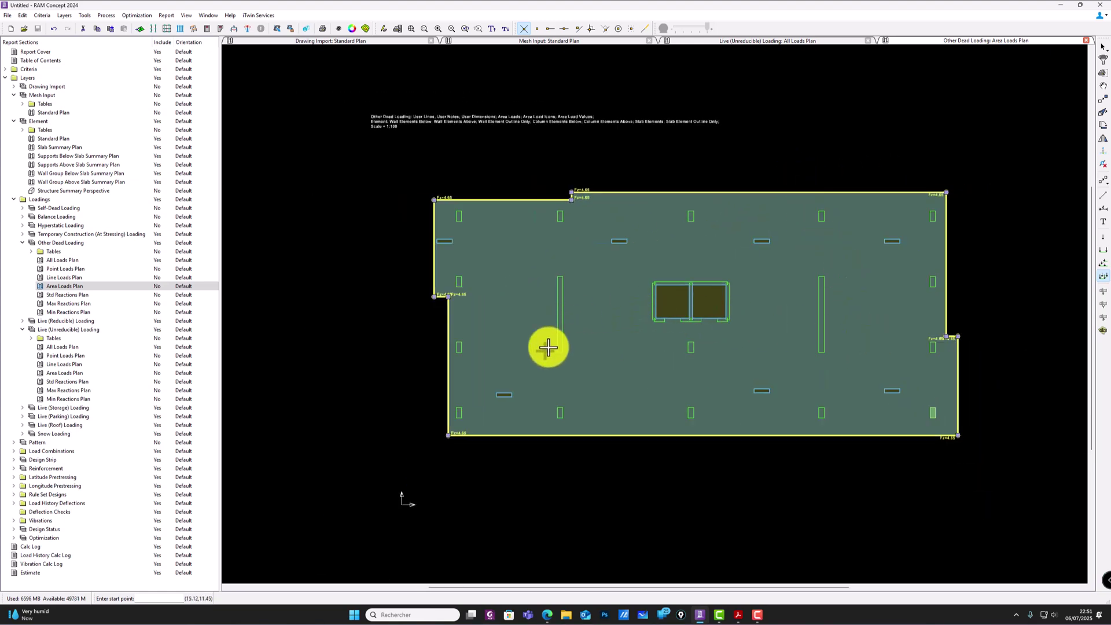
Step: Open the All Loads Plan of Other Dead Loading and examine the area load on the slab
double_click(64, 261)
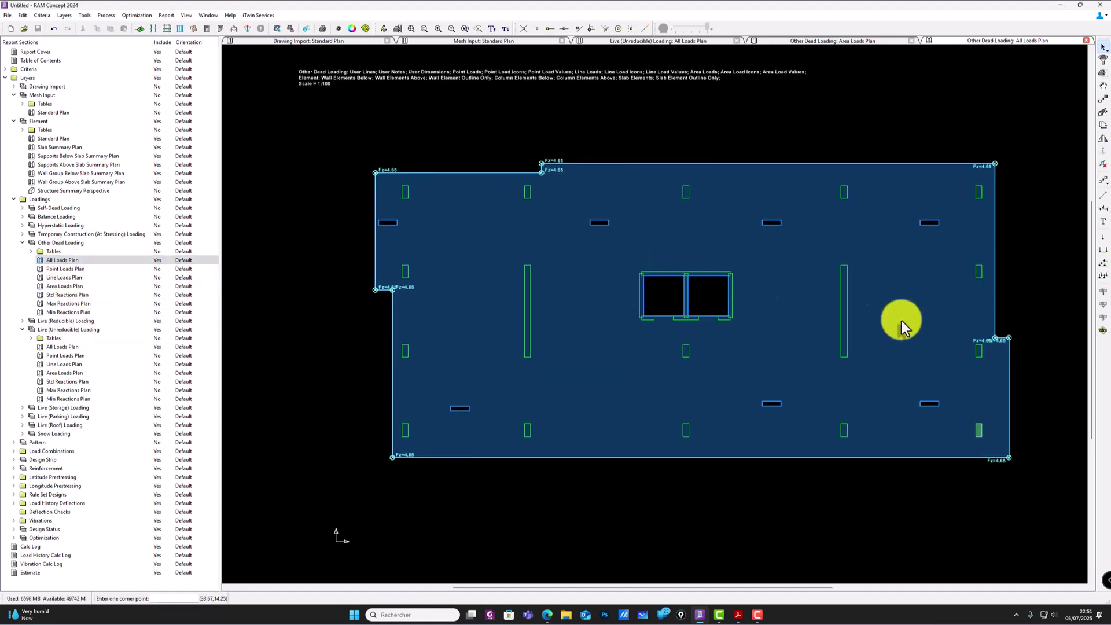
scroll(986, 461, up, 1)
scroll(978, 455, down, 2)
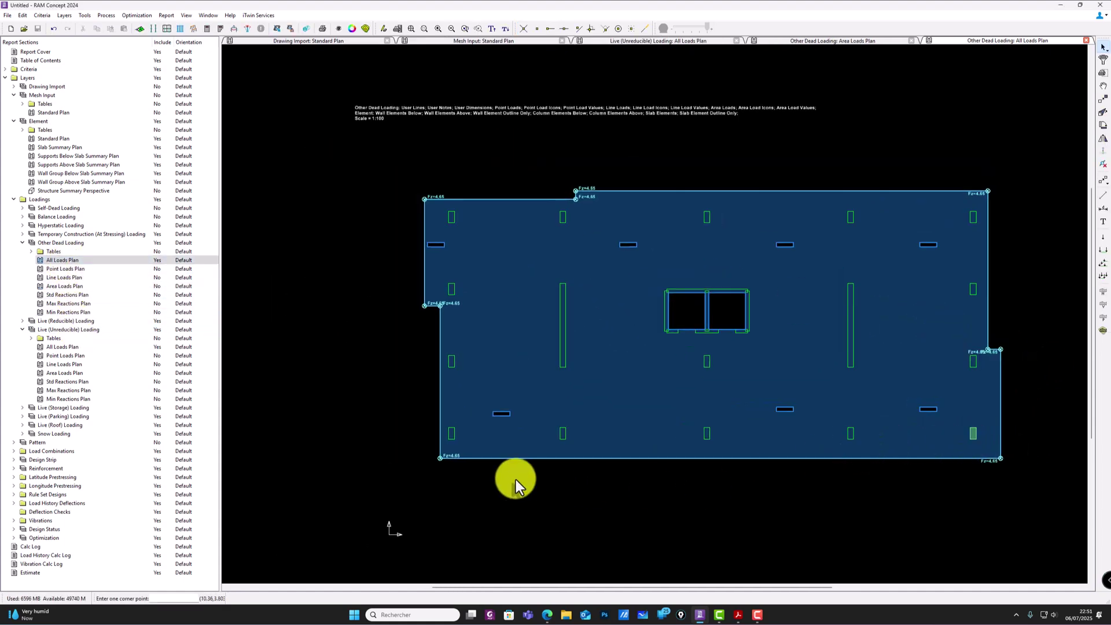
scroll(521, 480, up, 2)
middle_drag(468, 388, 445, 395)
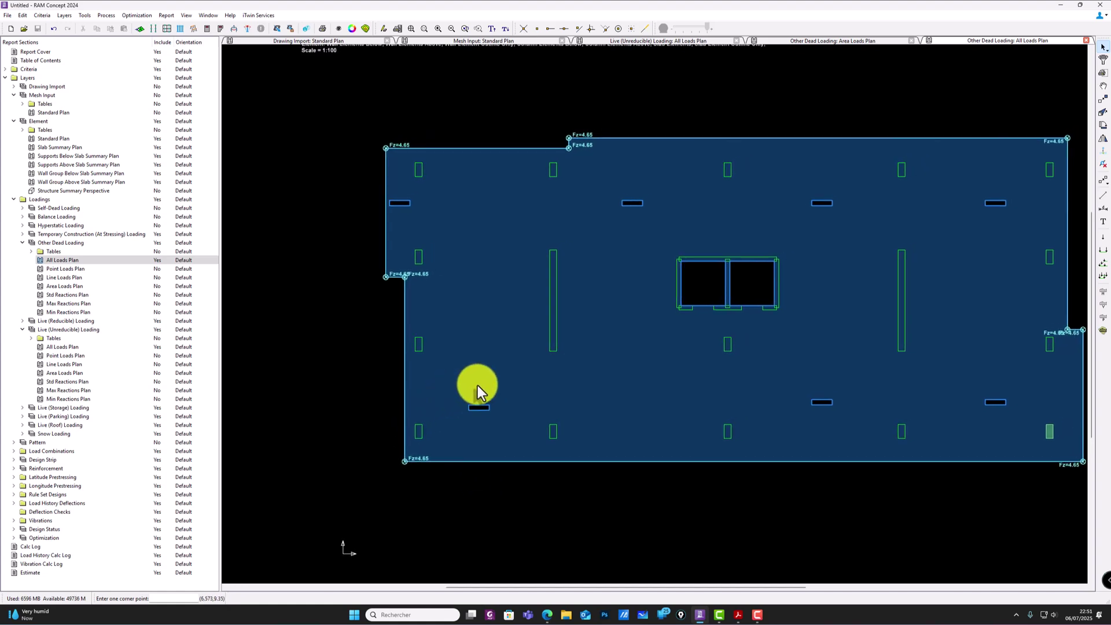
middle_drag(585, 359, 552, 349)
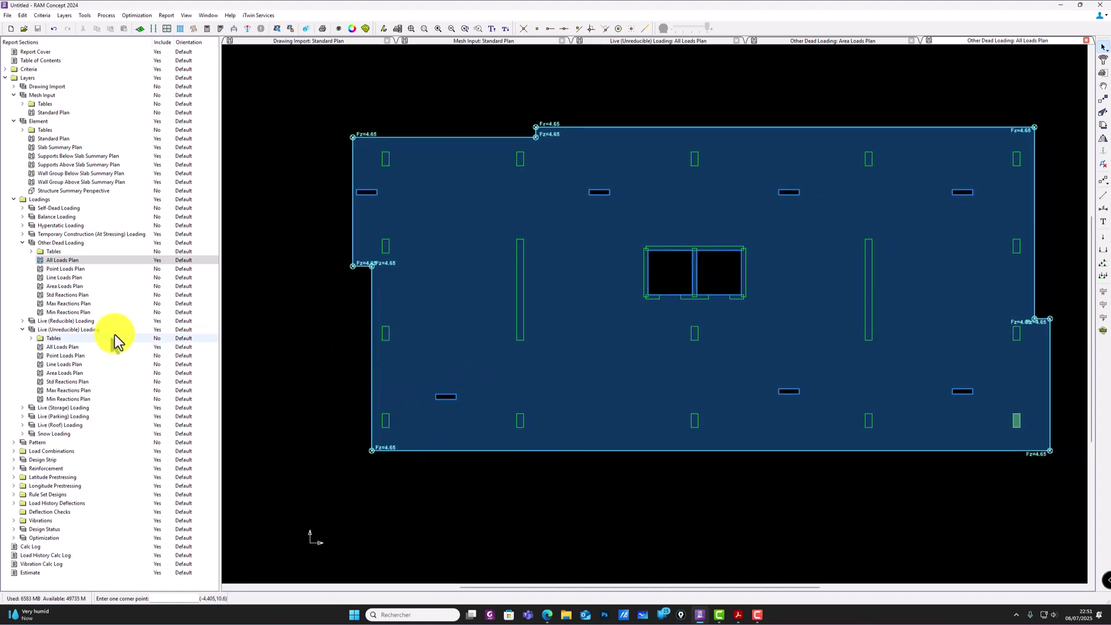
Step: On the Other Dead Loading Line Loads Plan, draw two line loads with Fz 1 kN/m through the long walls, between the uppermost and lowermost column rows
click(65, 278)
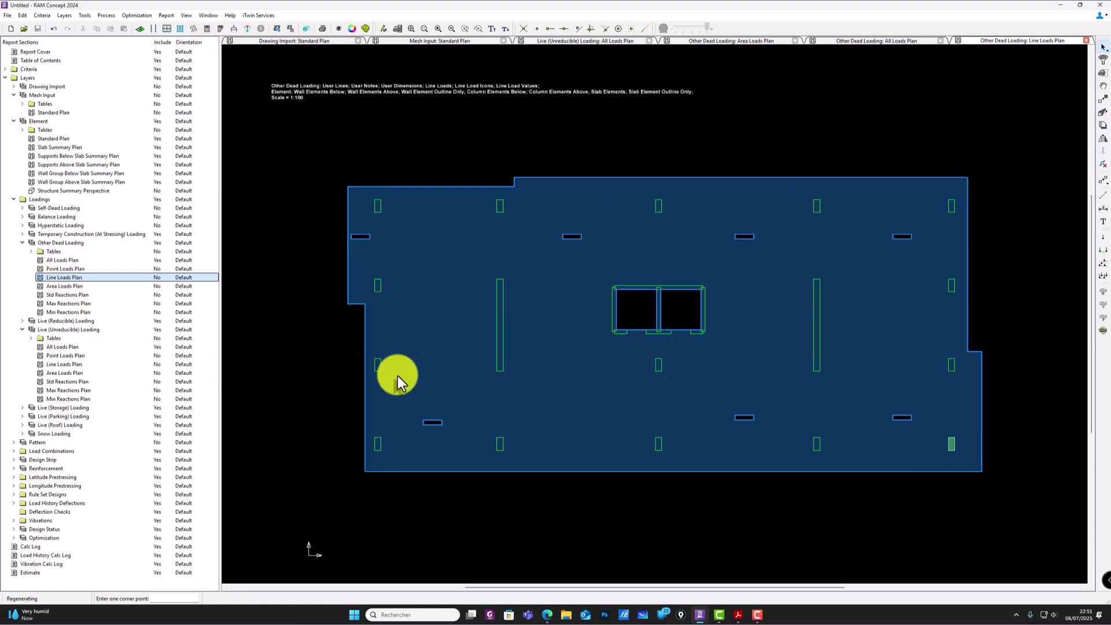
double_click(1103, 253)
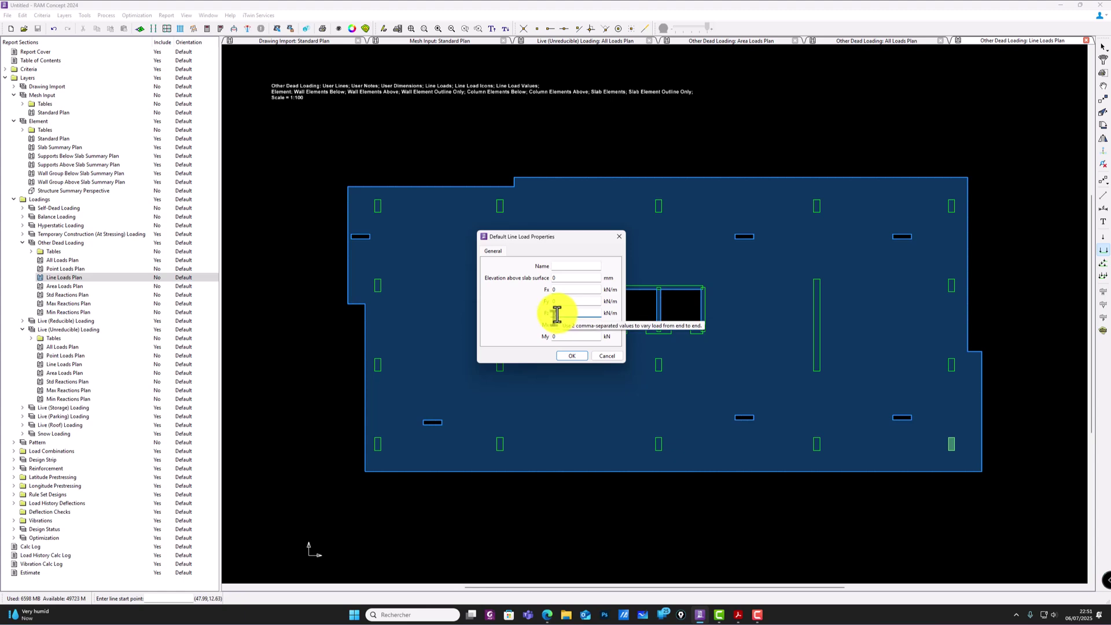
click(573, 357)
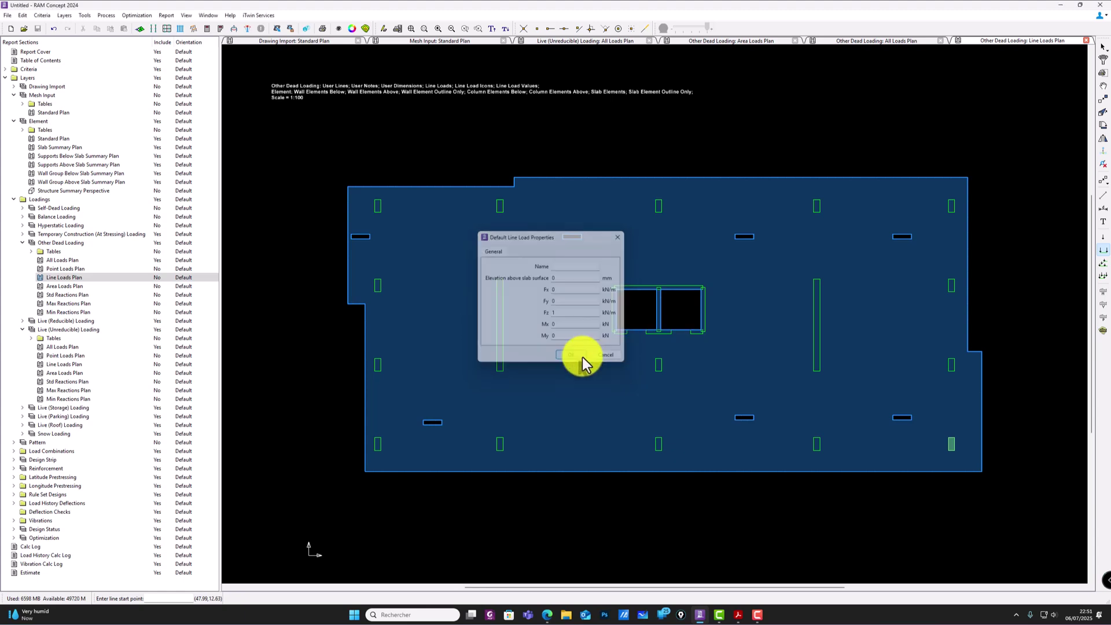
click(816, 207)
click(816, 444)
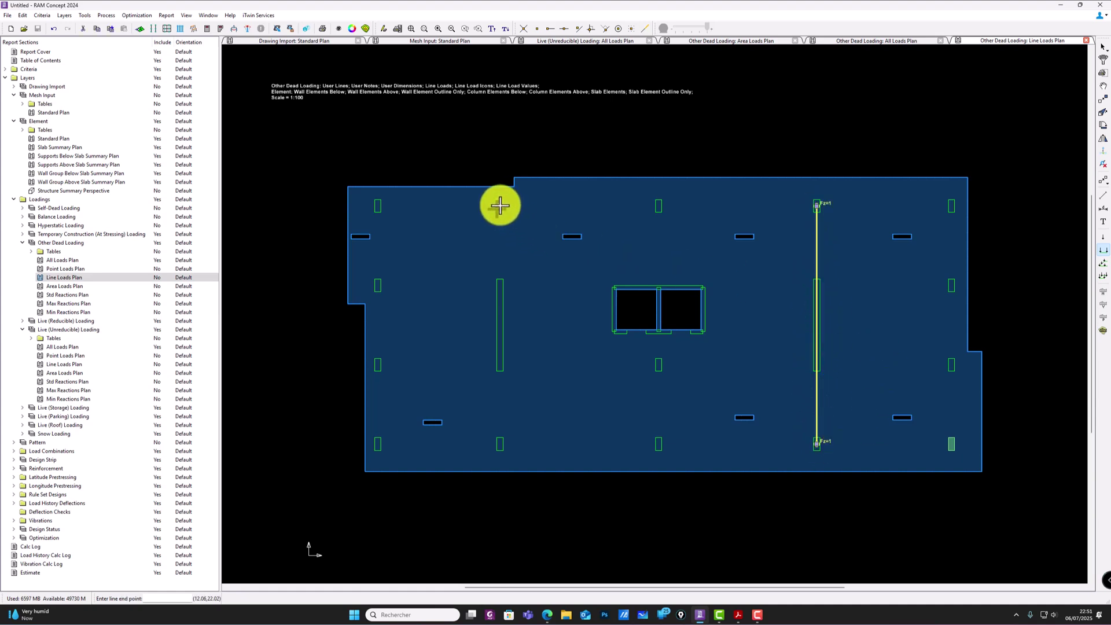
click(499, 444)
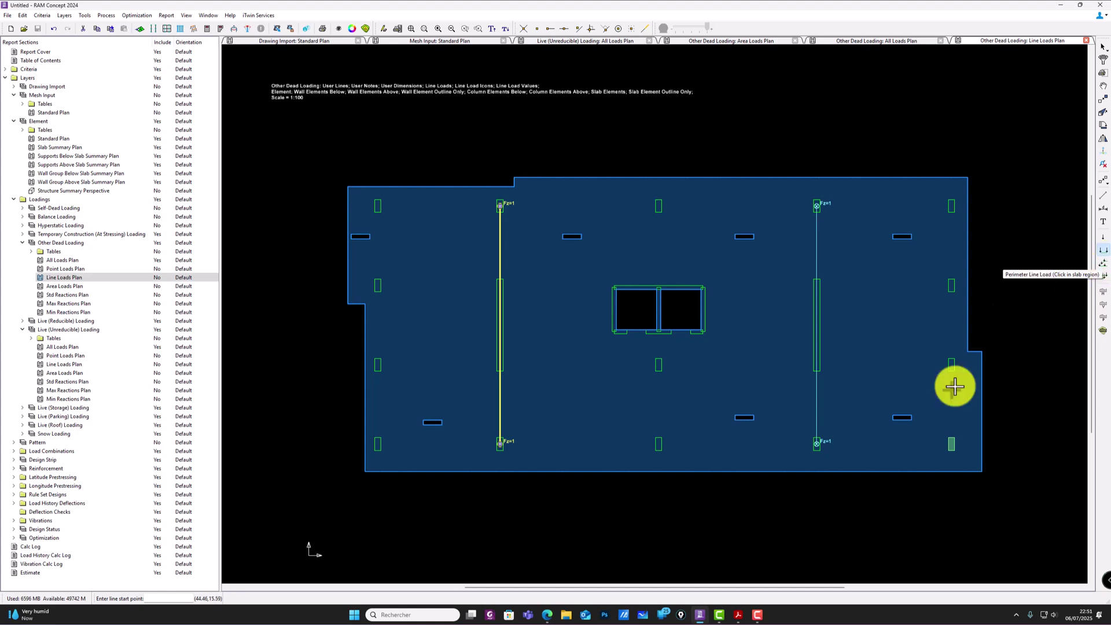
scroll(666, 330, down, 2)
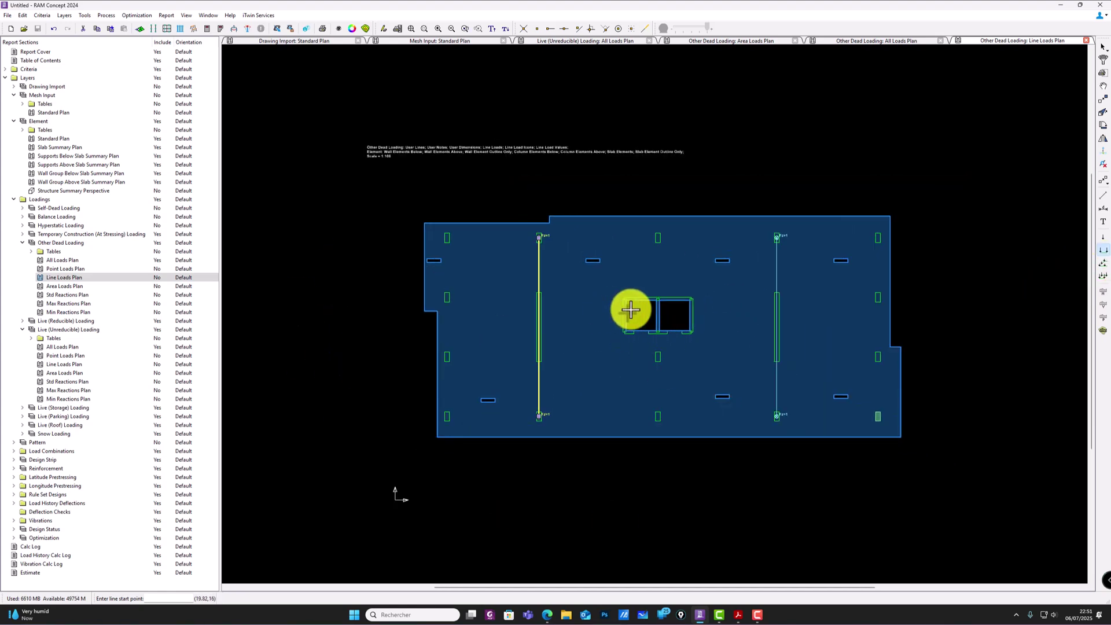
Step: Collapse the Other Dead and Live (Unreducible) loading branches in the report tree and regenerate the slab mesh
click(23, 242)
click(22, 260)
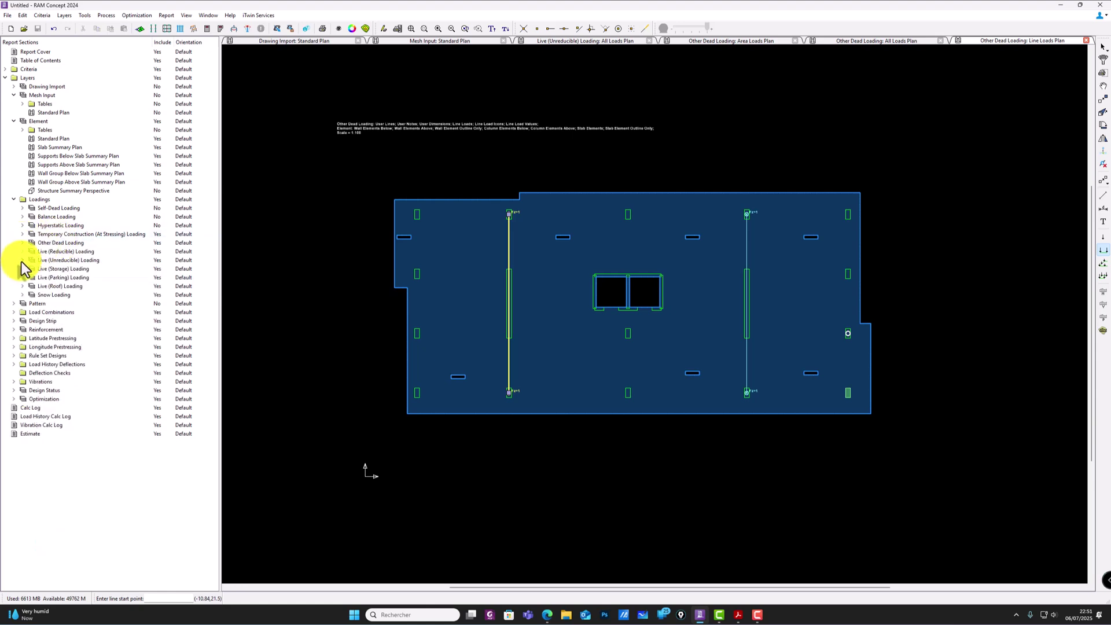
click(138, 29)
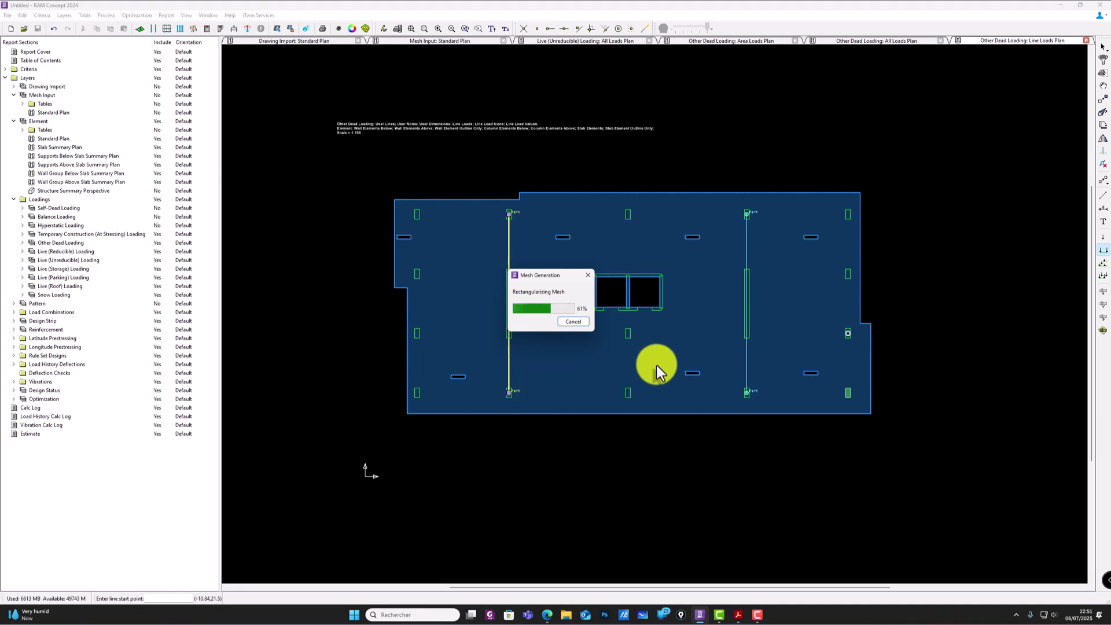
Step: Close the four open loading plans and review the slab, columns and openings on the Mesh Input Standard Plan
click(1086, 43)
click(1086, 43)
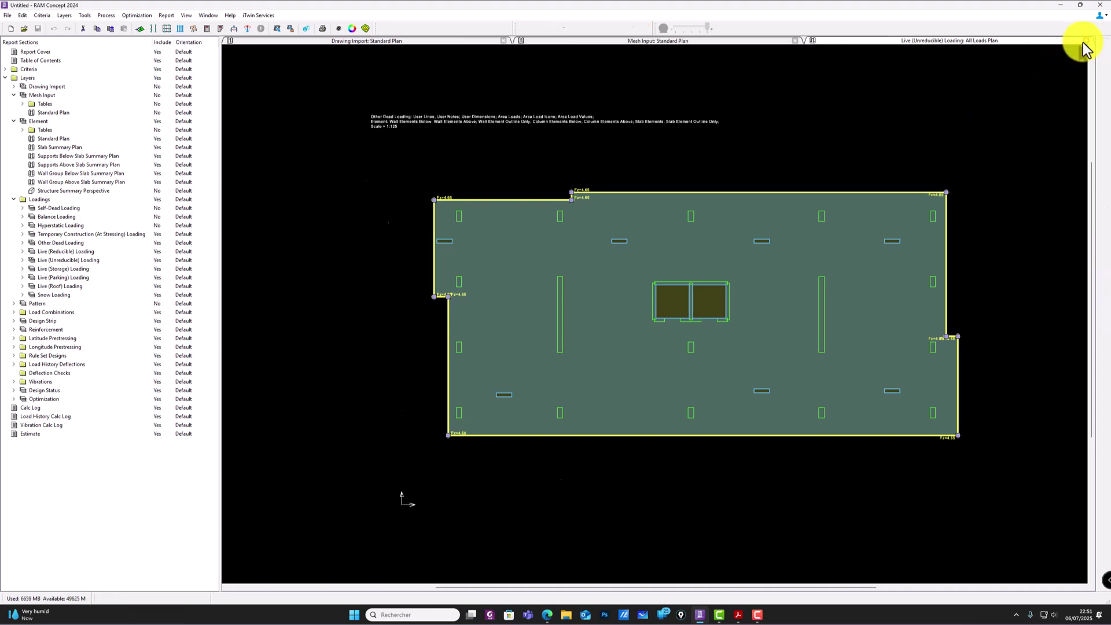
click(1086, 42)
click(1087, 43)
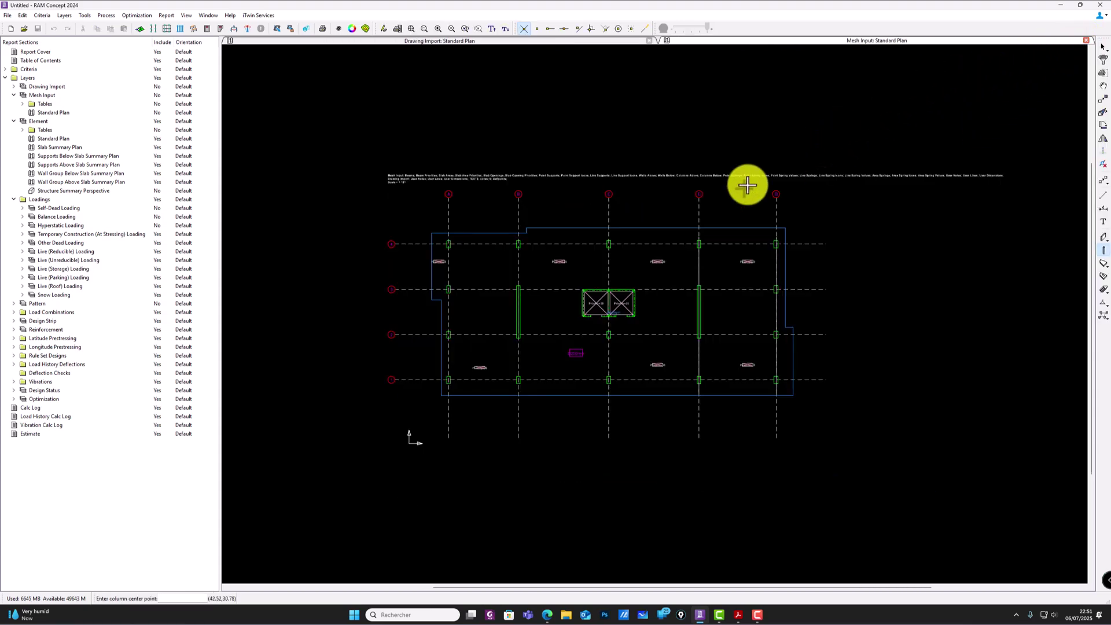
scroll(566, 276, up, 6)
middle_drag(522, 298, 598, 281)
scroll(596, 288, down, 3)
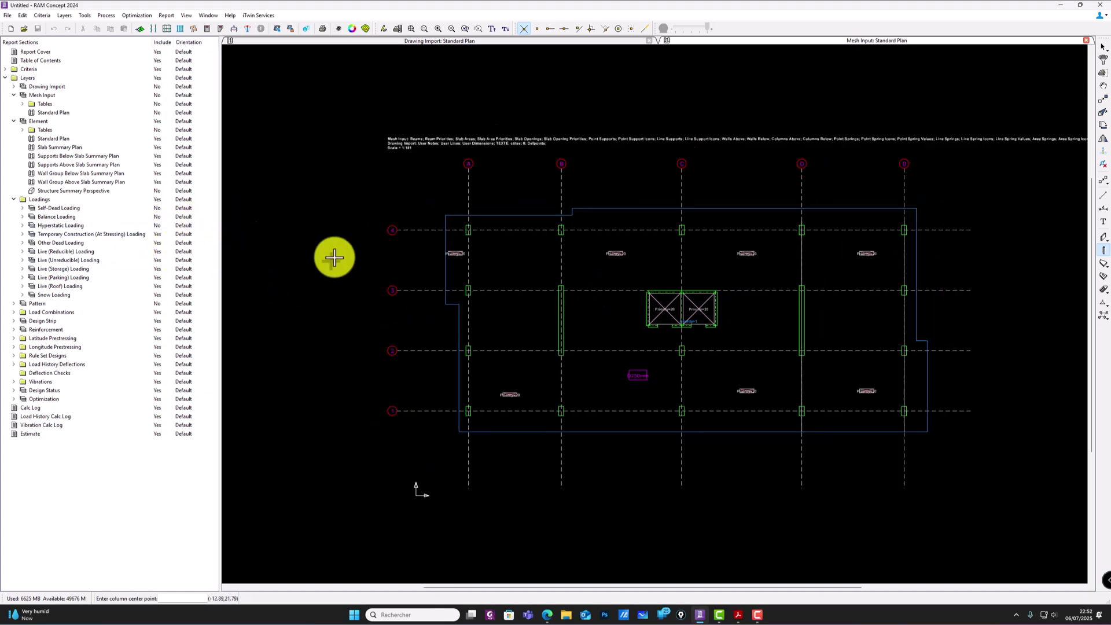
scroll(555, 295, up, 2)
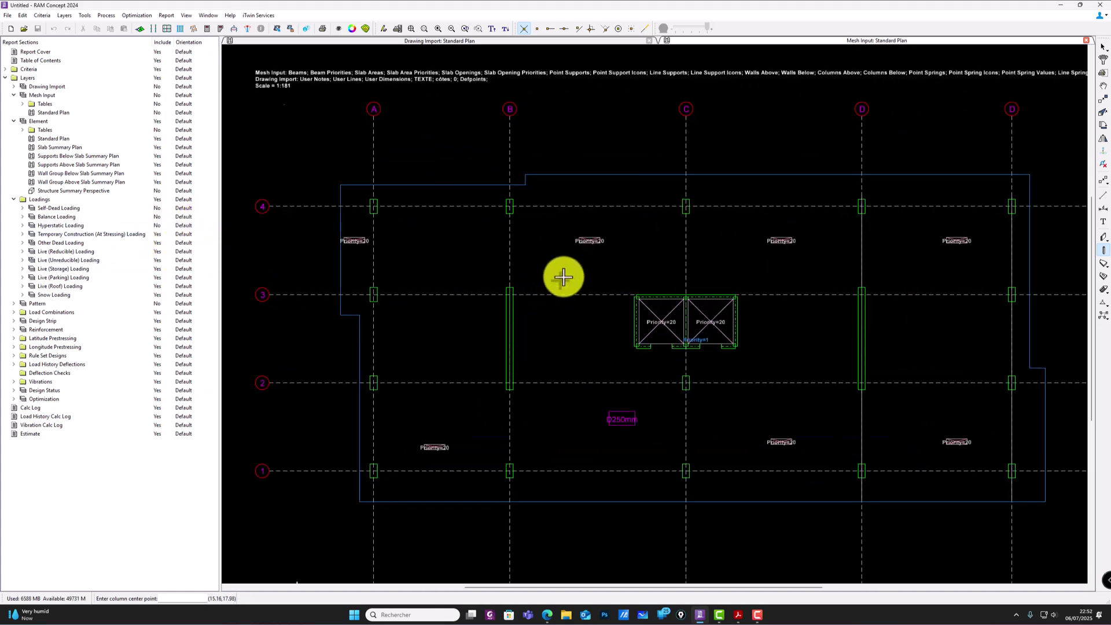
scroll(564, 277, down, 1)
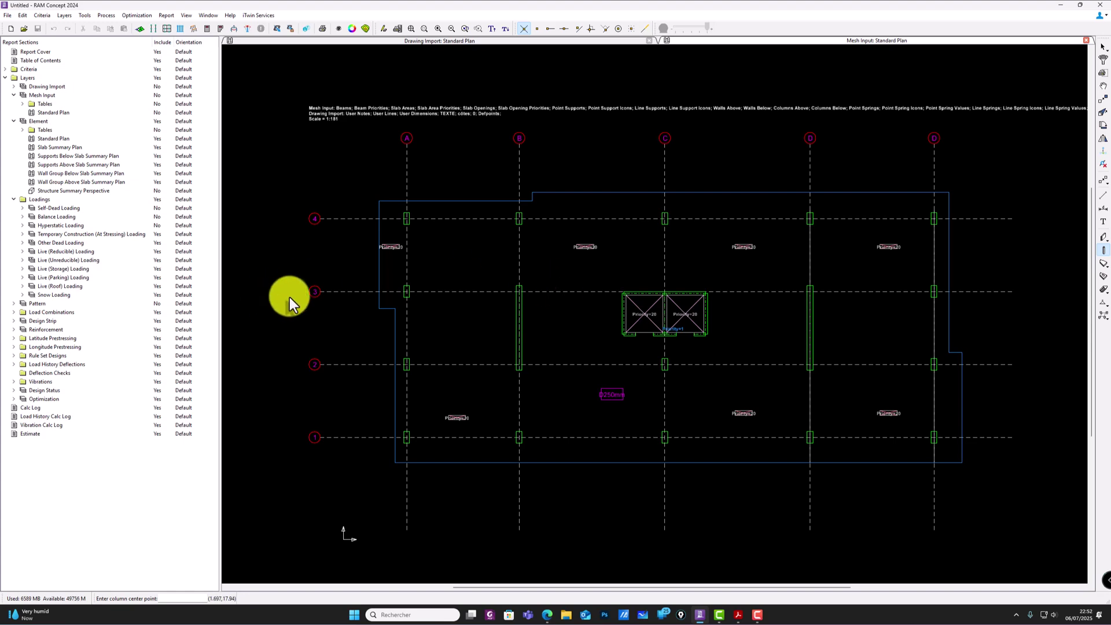
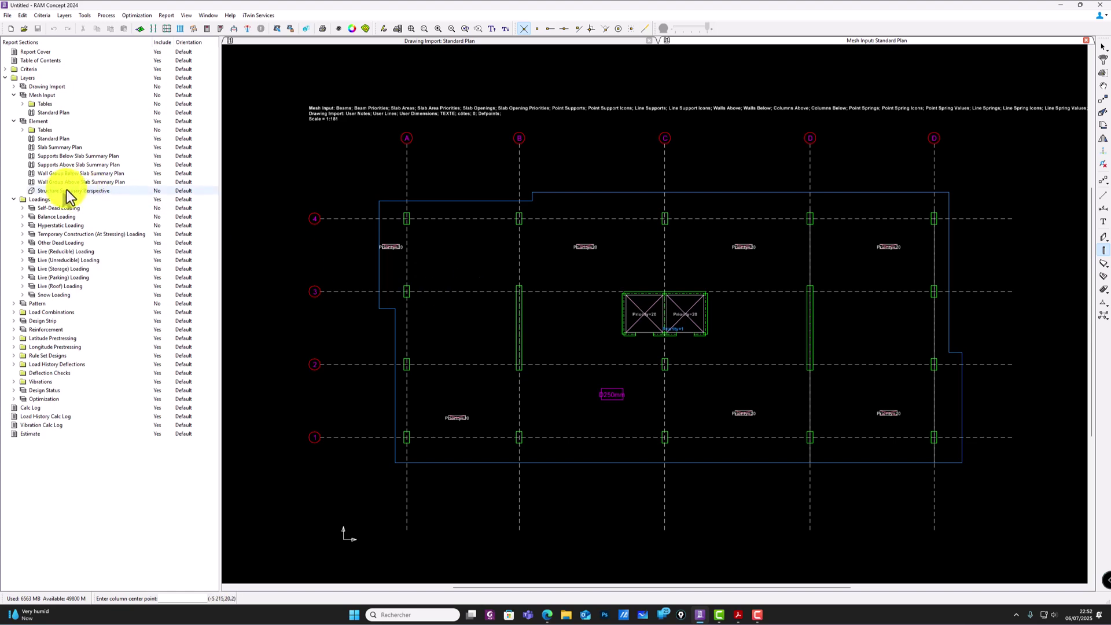
Step: Collapse the Element and Loadings layers, and open the Latitude Design Spans Plan of the Design Strip layer
click(14, 121)
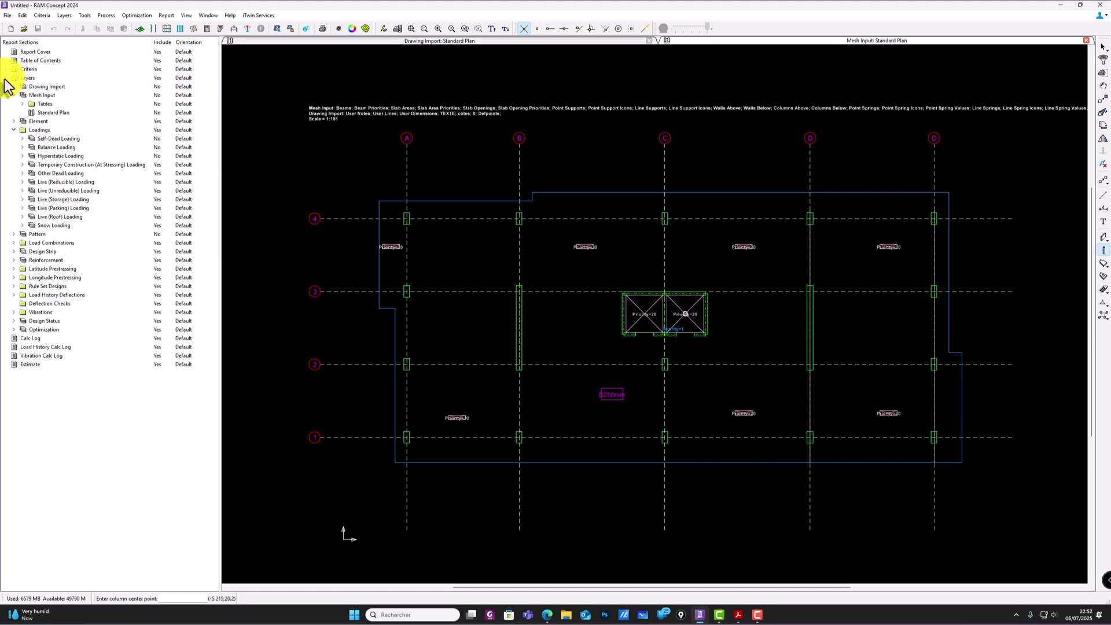
click(14, 131)
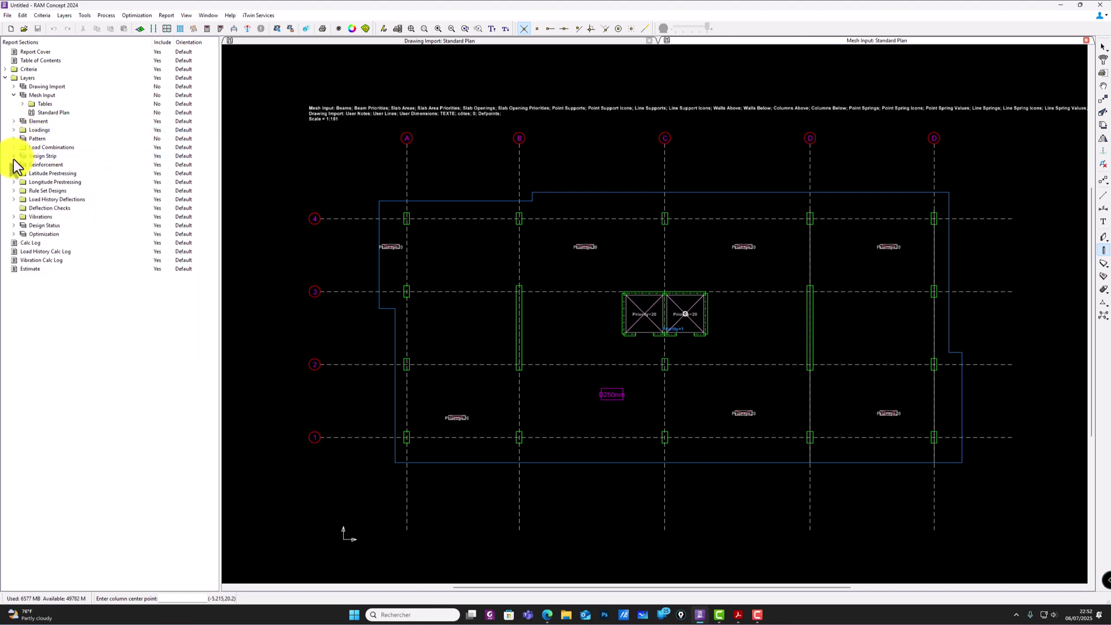
click(14, 156)
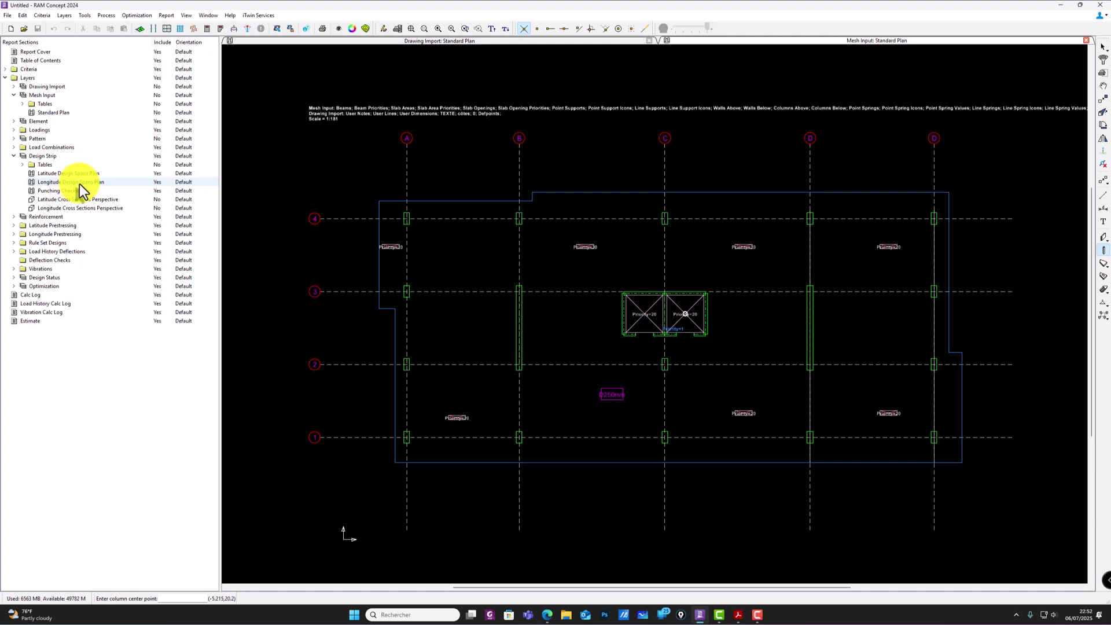
double_click(47, 174)
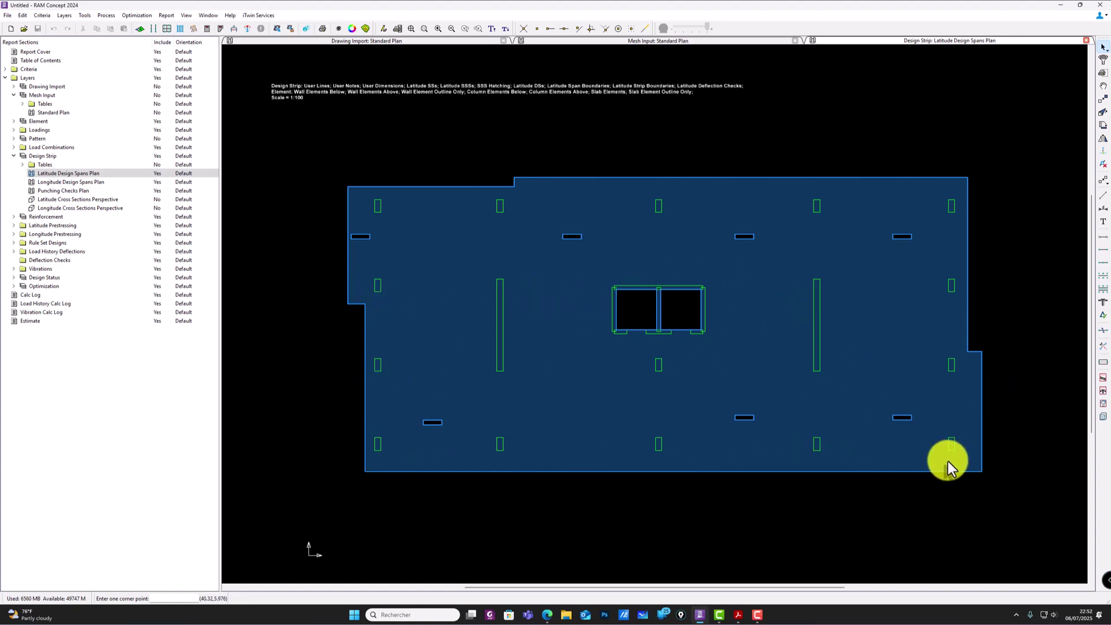
middle_drag(960, 454, 982, 441)
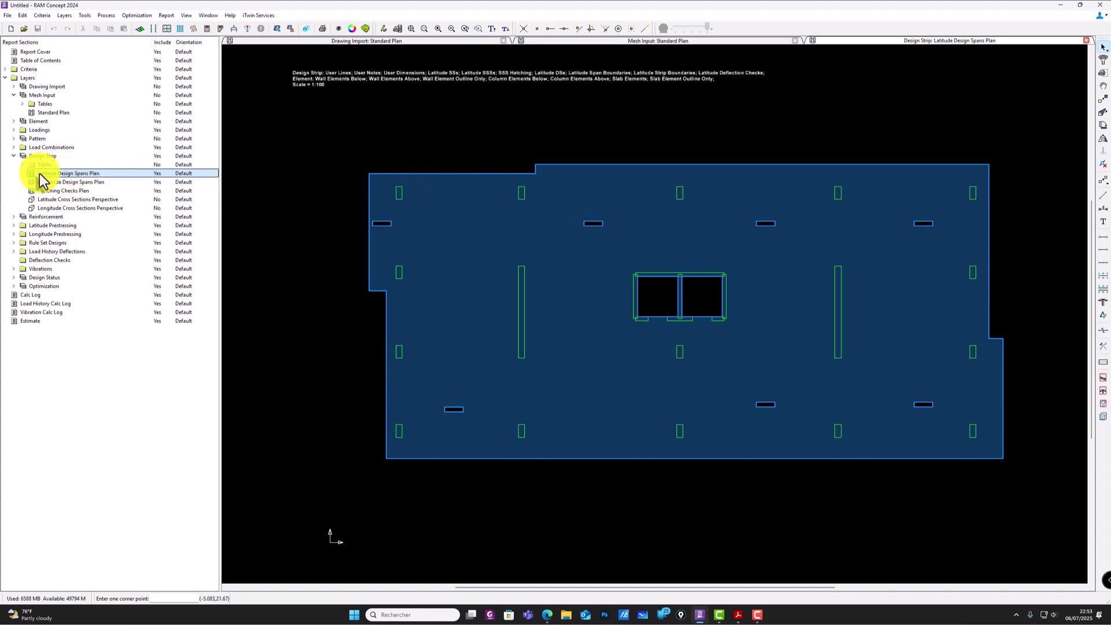
middle_drag(458, 219, 430, 203)
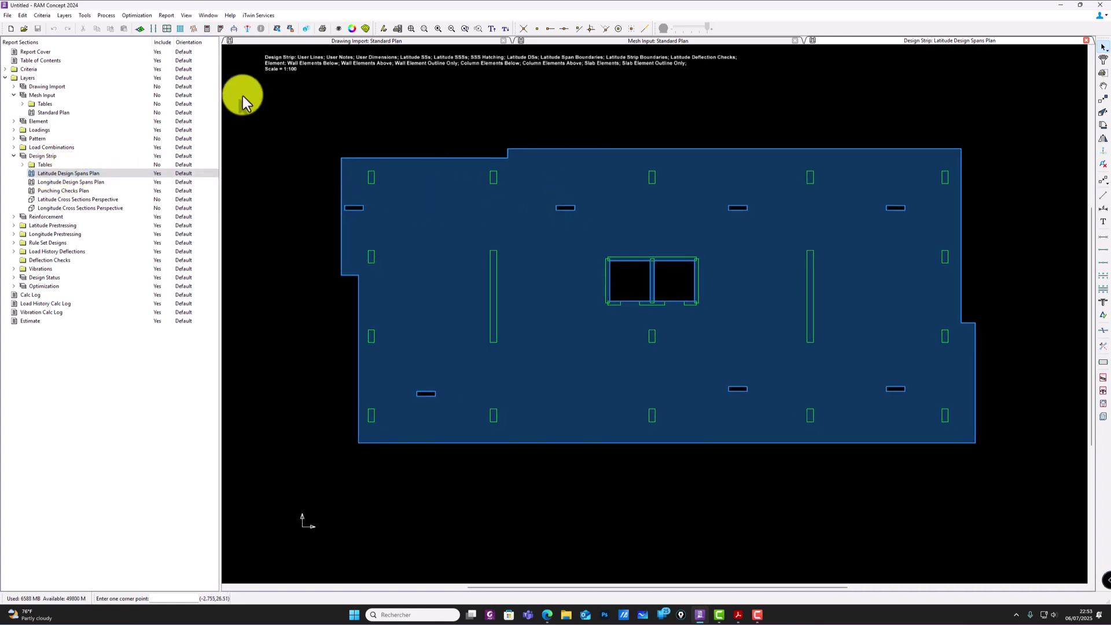
Step: Generate the Latitude spans with x-axis orientation, minimum span length 0.75 m and holes smaller than 0.5 m ignored
click(153, 30)
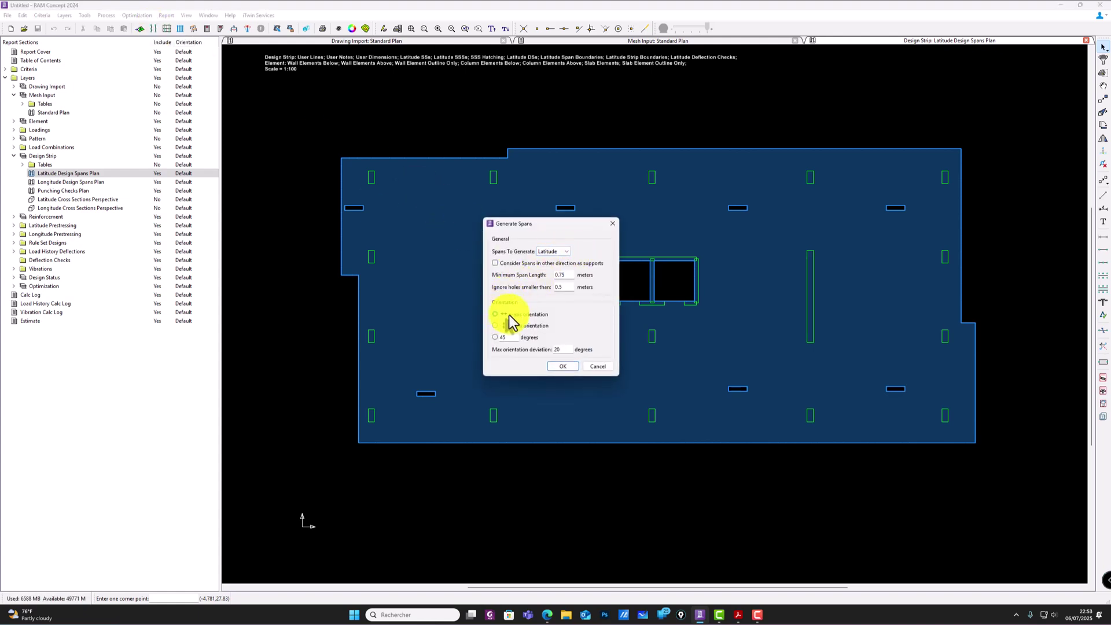
click(563, 366)
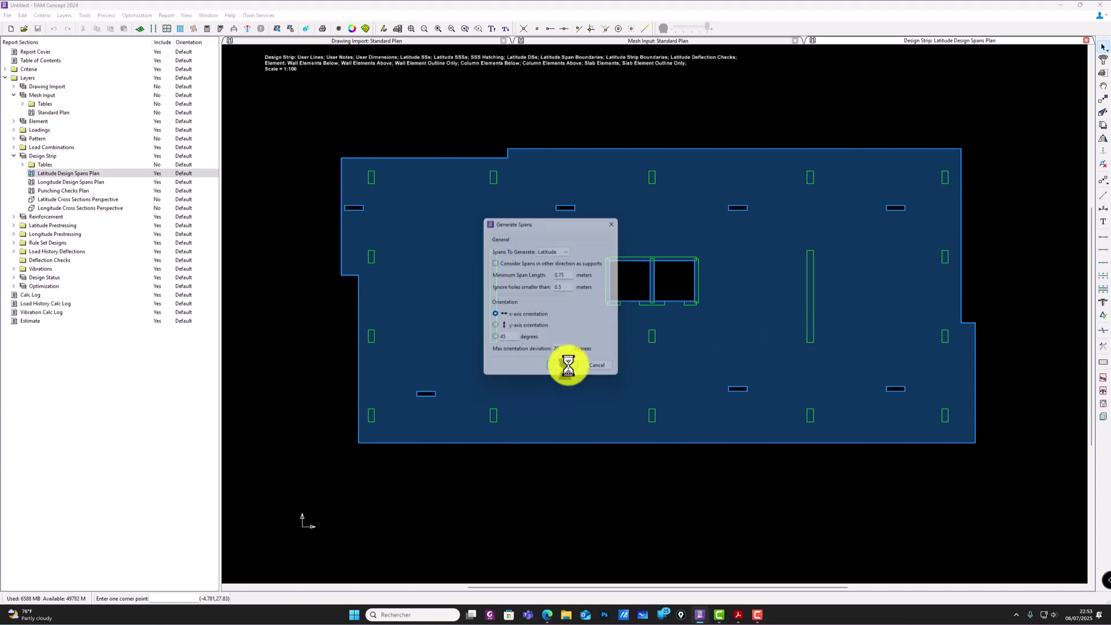
click(638, 327)
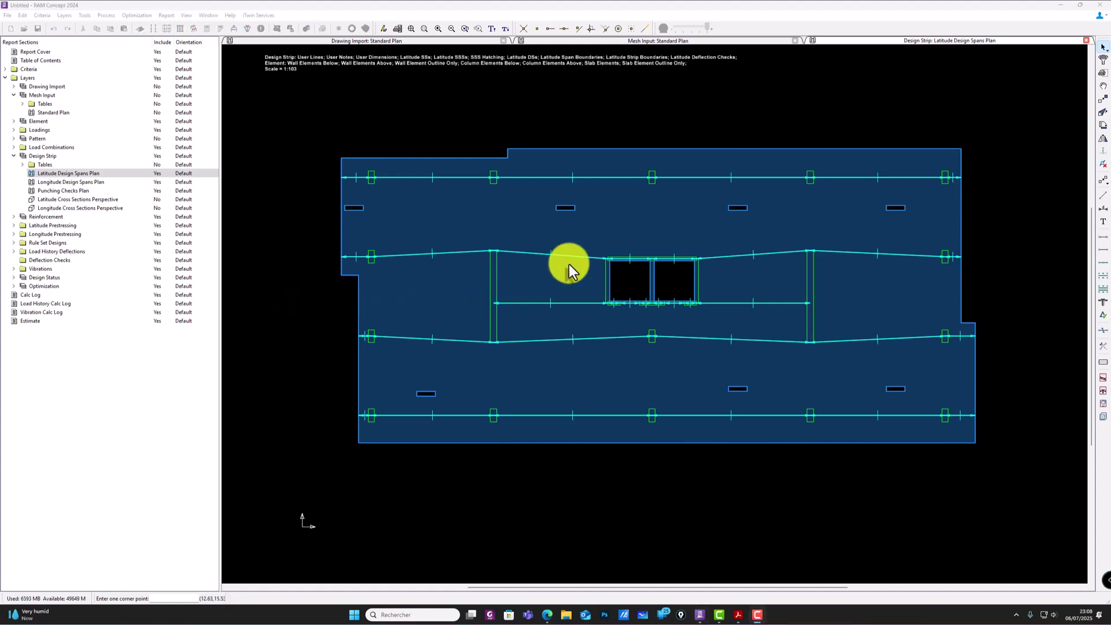
scroll(715, 269, up, 4)
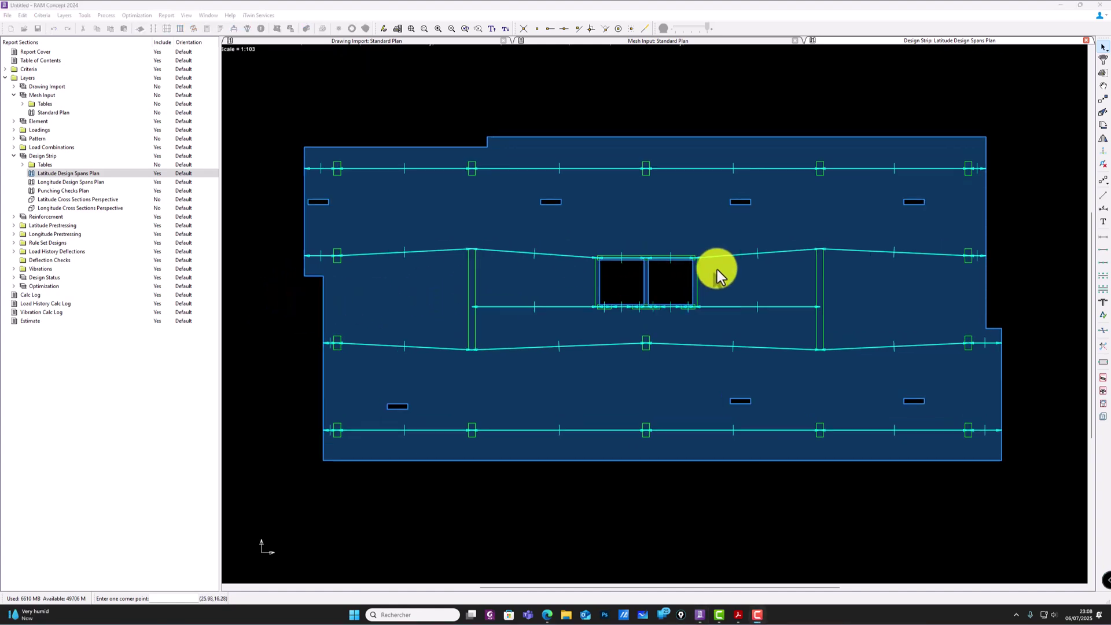
scroll(961, 299, down, 3)
click(1018, 300)
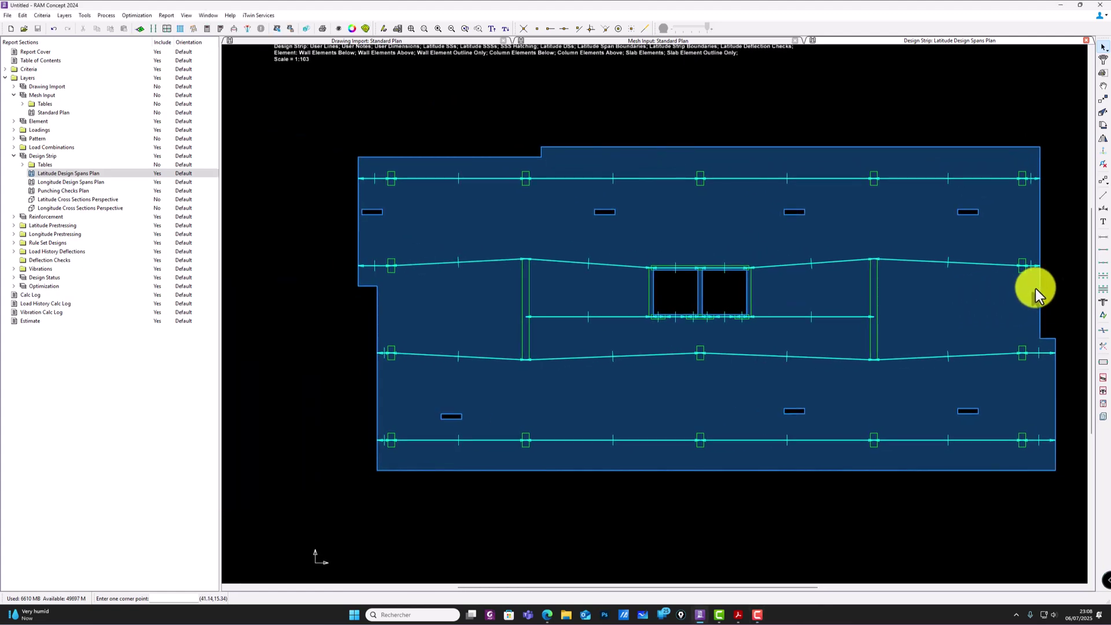
Step: Generate the design strips from the latitude spans and examine the hatched strips across the slab
scroll(1037, 173, up, 3)
scroll(1018, 188, down, 3)
scroll(993, 196, down, 1)
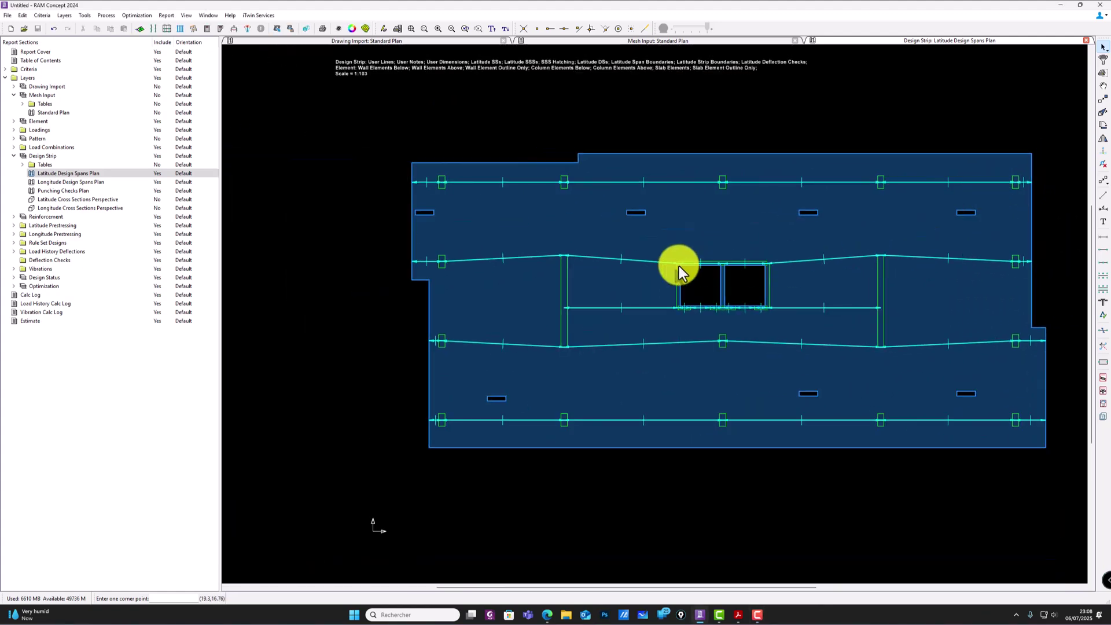
click(166, 29)
scroll(955, 298, up, 3)
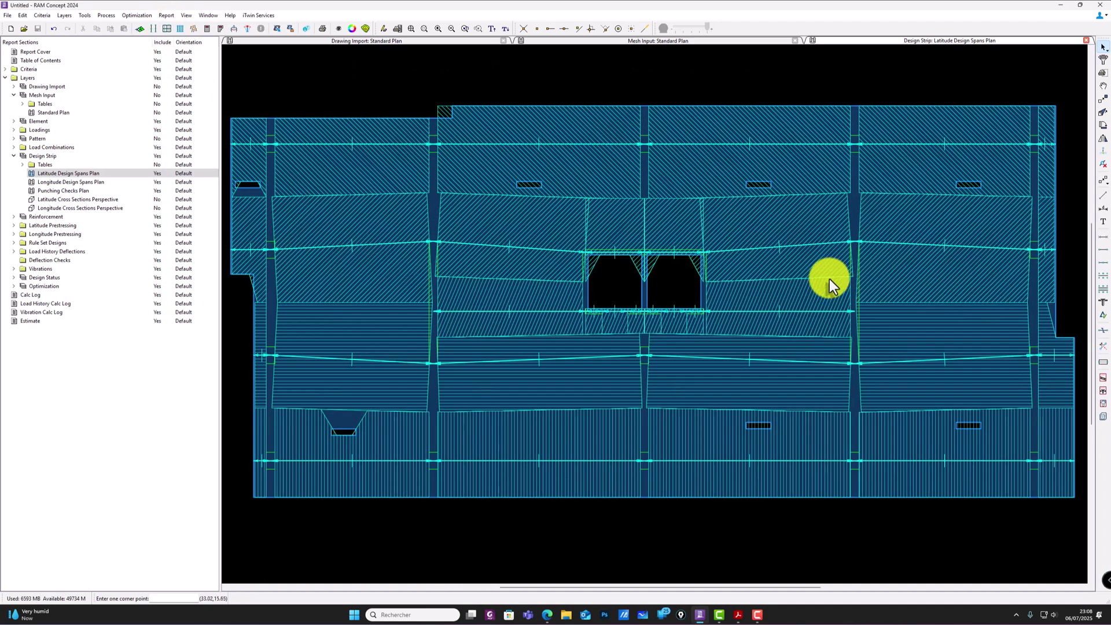
middle_drag(906, 264, 879, 311)
scroll(880, 310, up, 1)
middle_drag(642, 256, 755, 273)
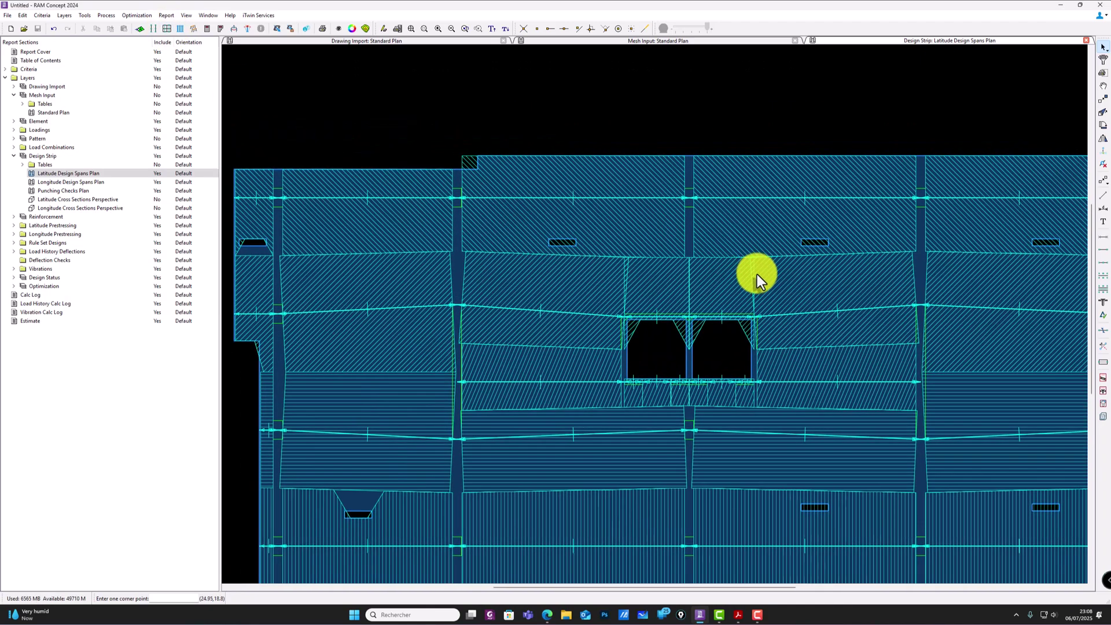
scroll(698, 273, down, 1)
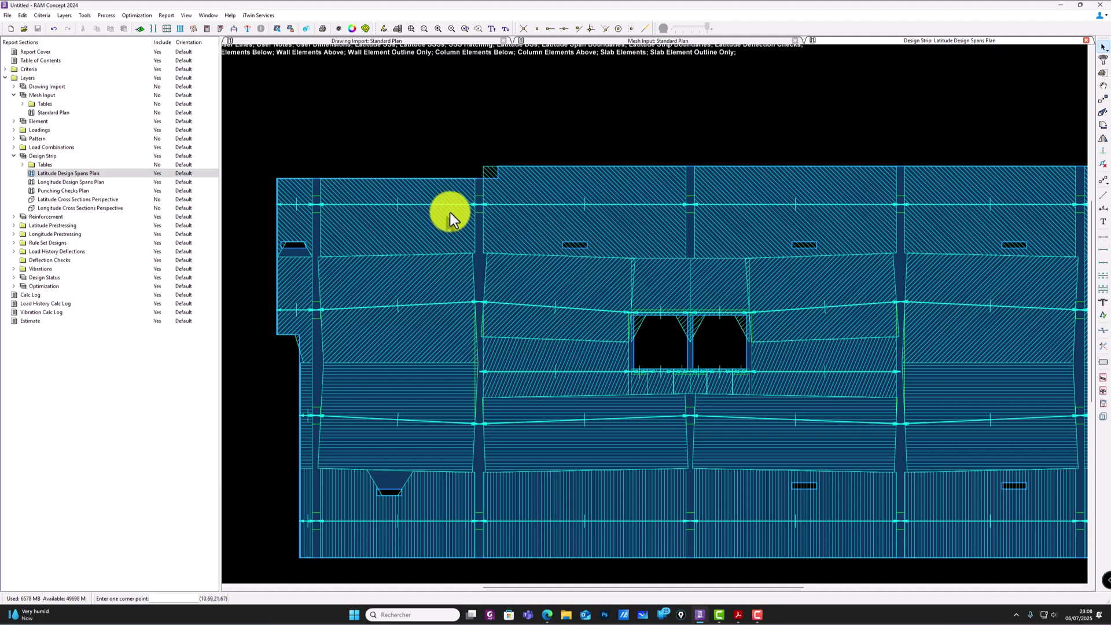
scroll(370, 207, down, 1)
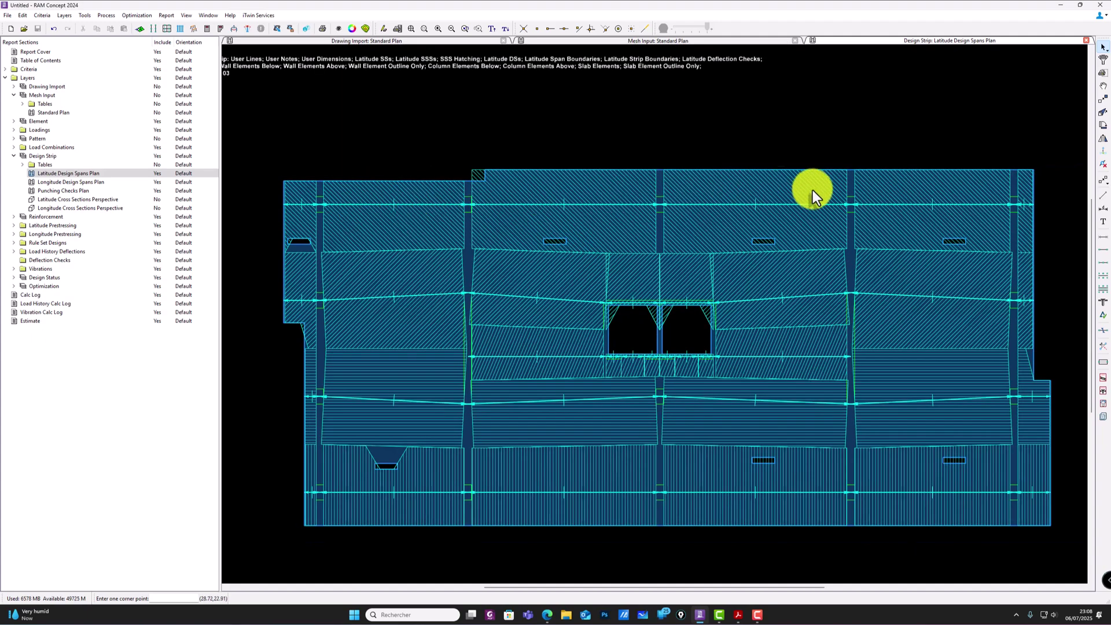
scroll(1037, 214, up, 1)
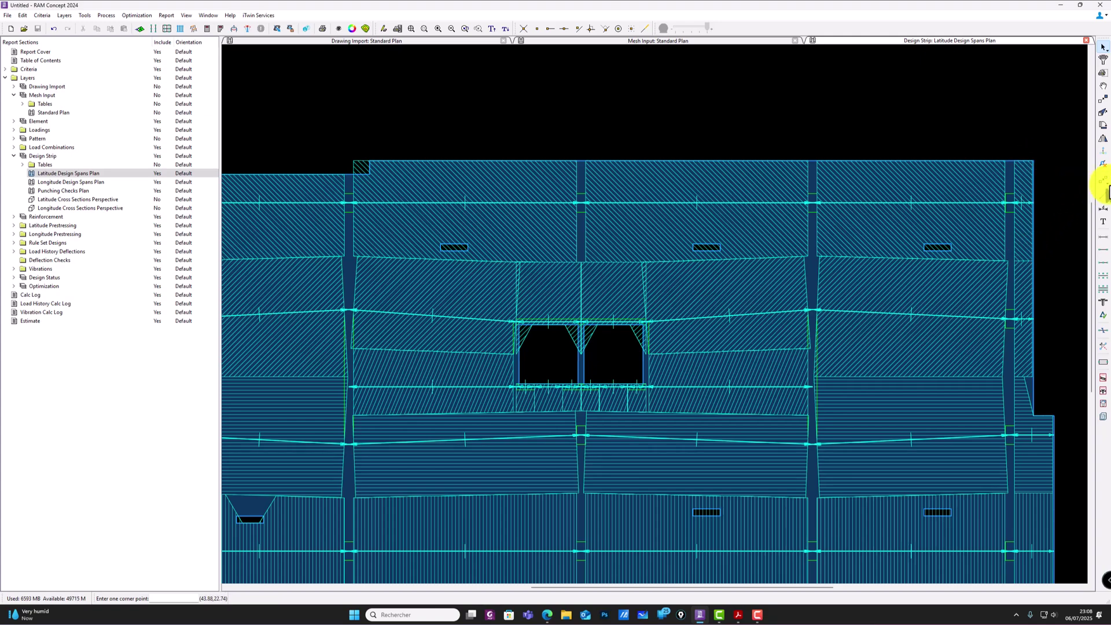
Step: Dimension the width of the uppermost latitude strip along the slab's right edge, with intersection snapping on
click(1103, 208)
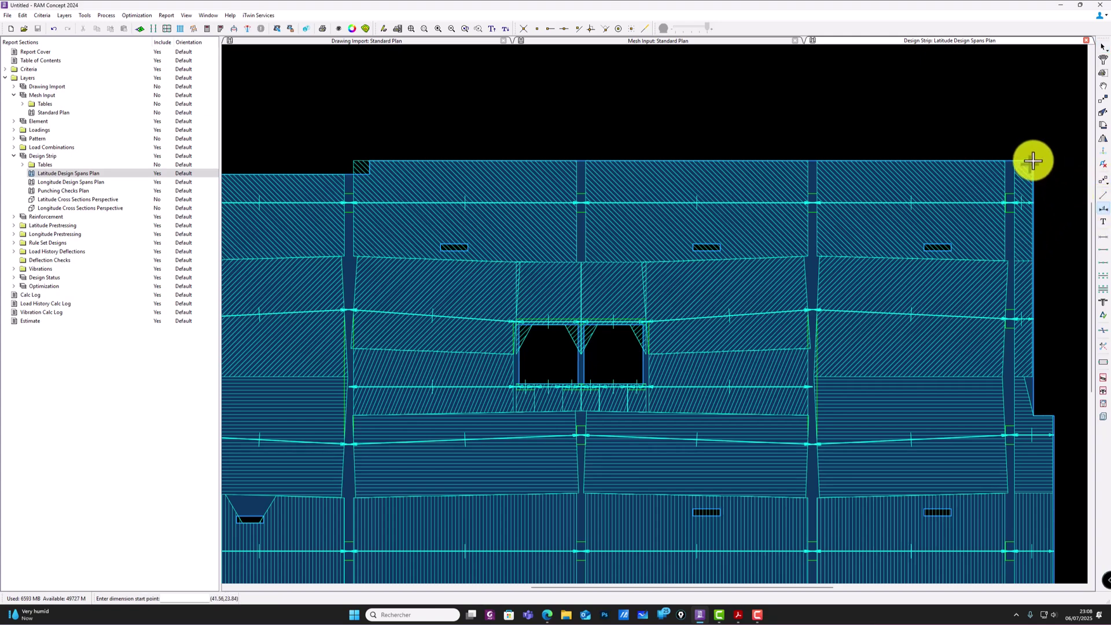
click(525, 28)
click(1034, 161)
click(1032, 262)
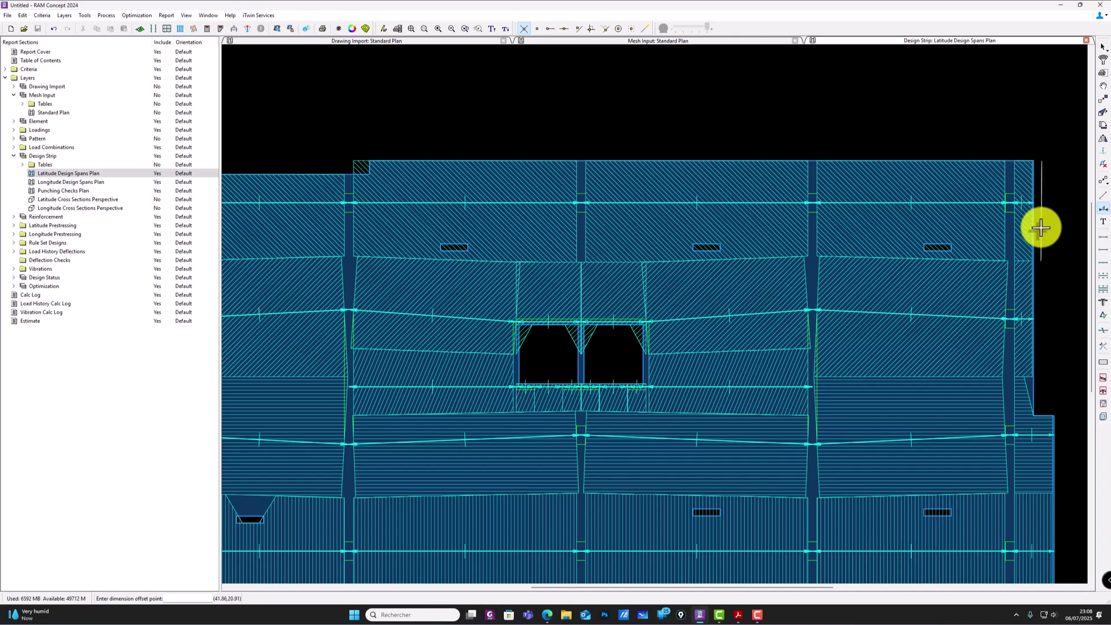
scroll(1041, 226, up, 2)
click(1041, 225)
scroll(1045, 213, up, 2)
scroll(955, 220, down, 1)
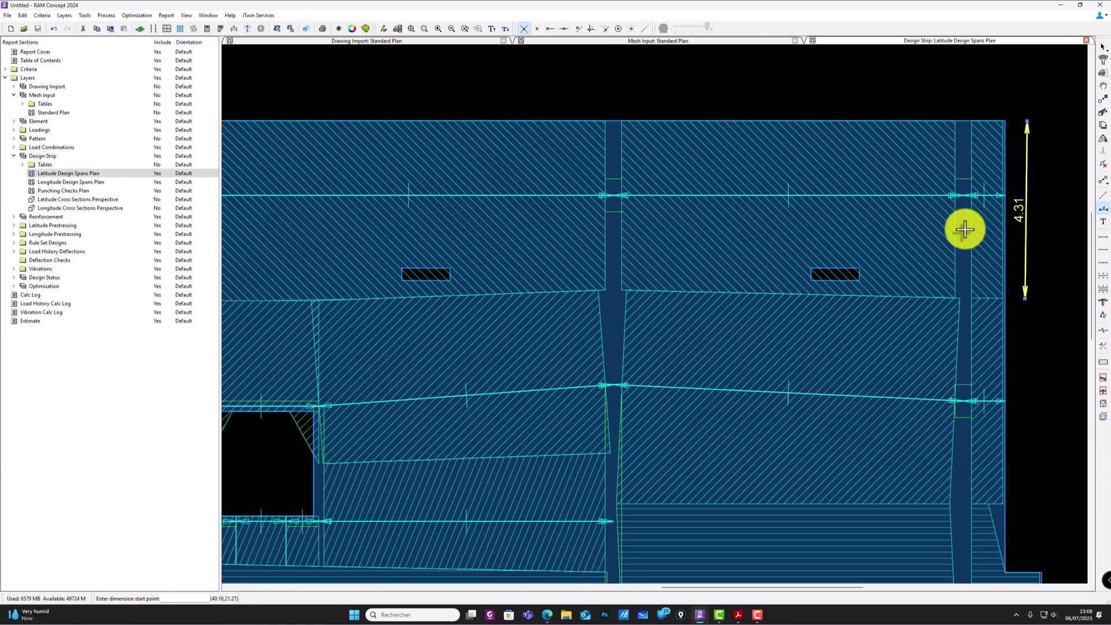
Step: Check the latitude strips around the central openings and undo the strip width dimension
scroll(1024, 224, down, 1)
scroll(907, 235, down, 1)
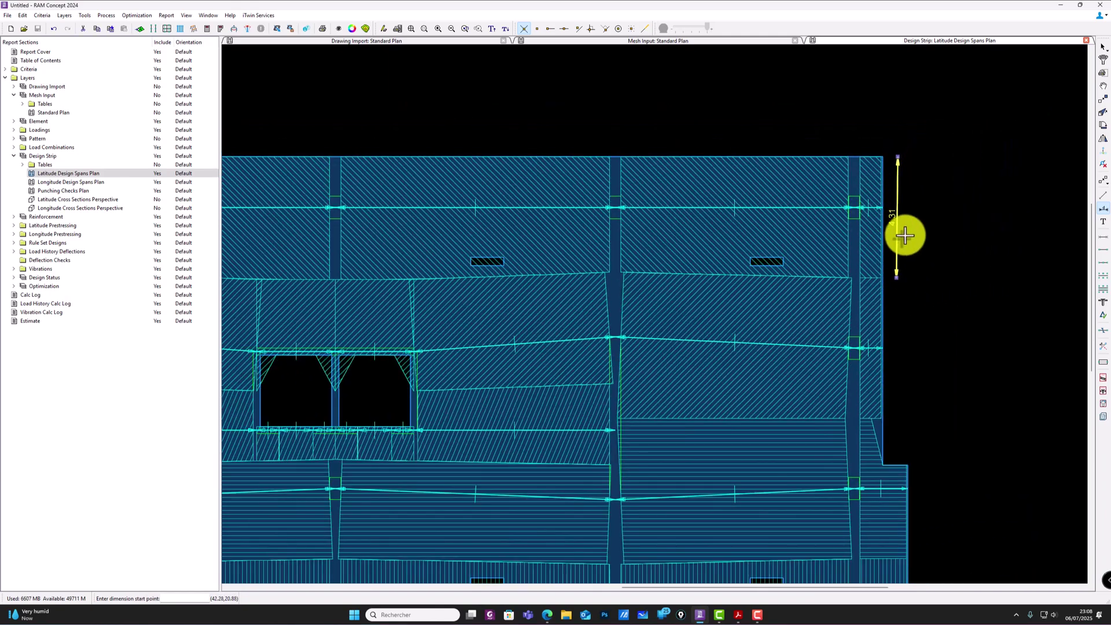
scroll(868, 225, down, 2)
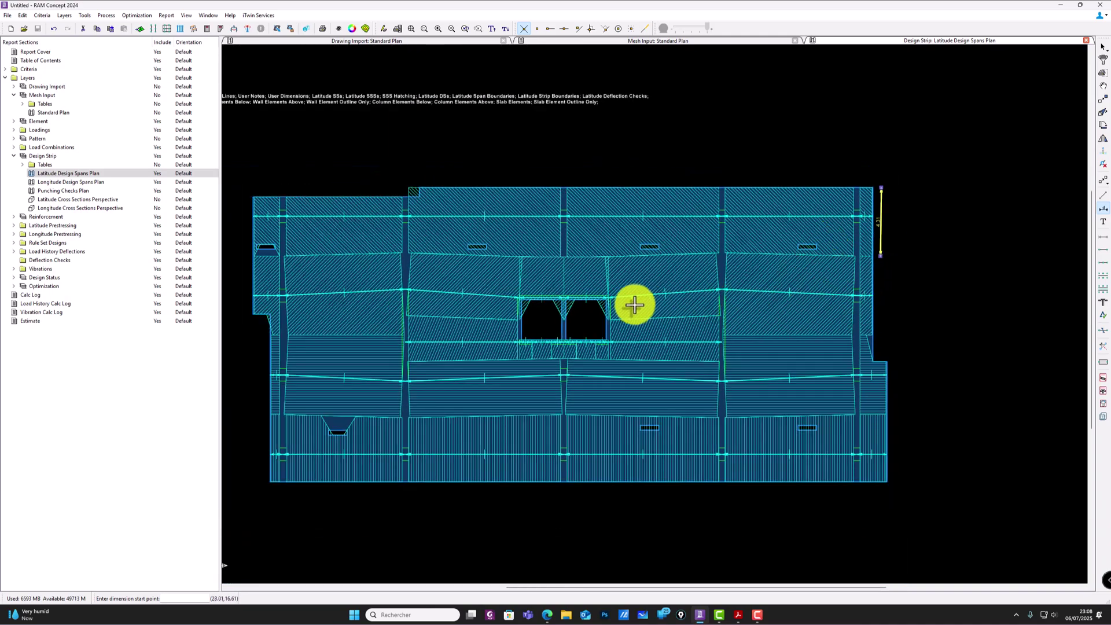
scroll(463, 298, up, 3)
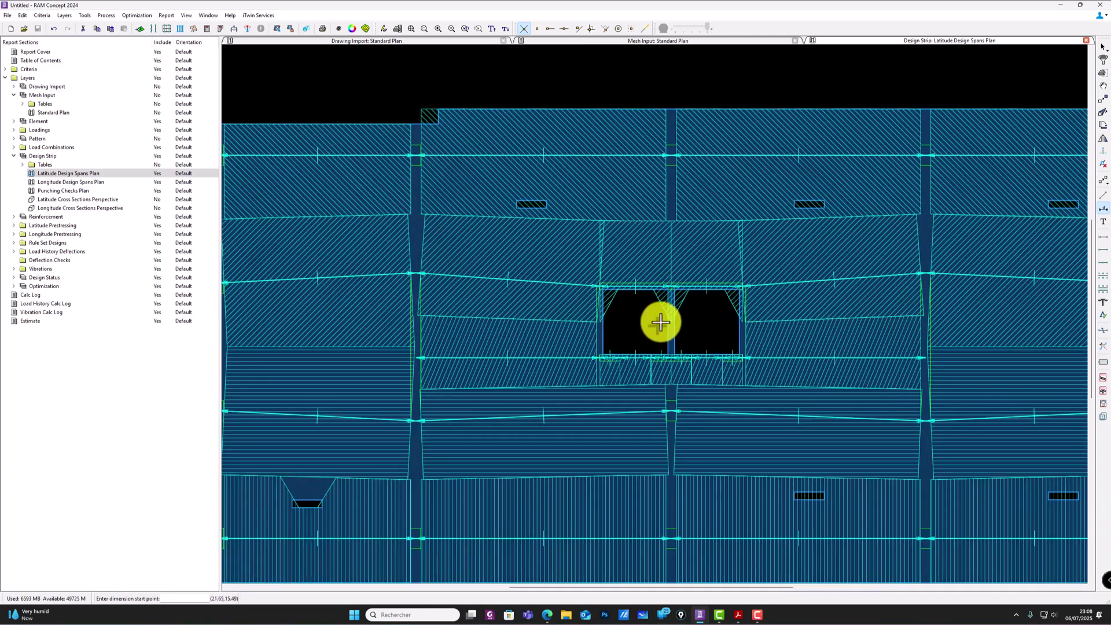
scroll(558, 258, down, 1)
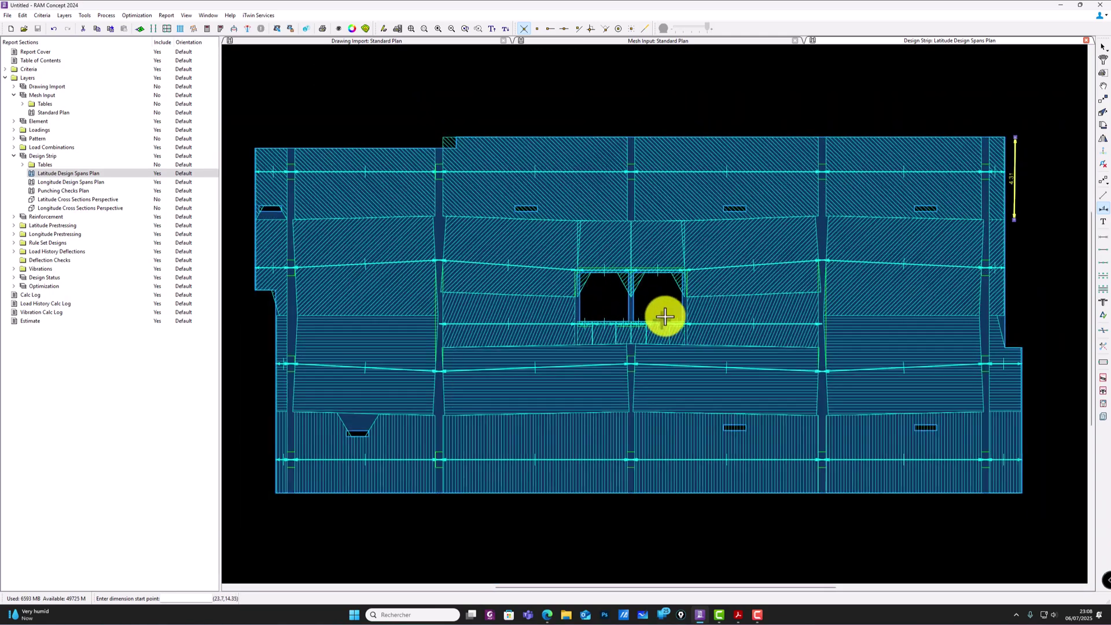
click(53, 29)
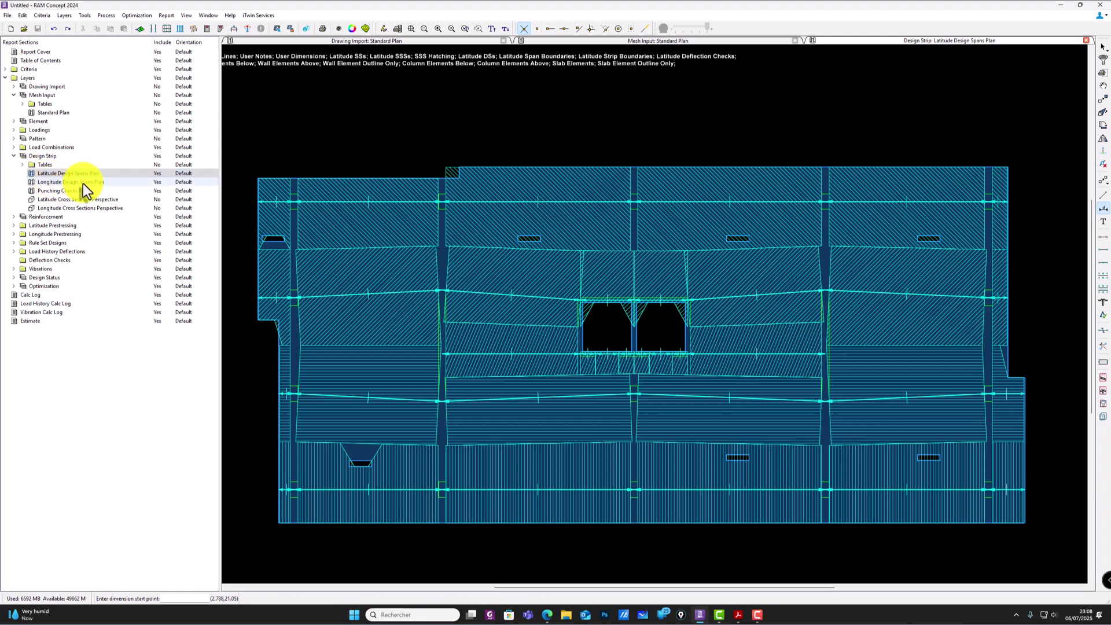
Step: Generate the Longitude spans and design strips in the Longitude Design Spans Plan, using y-axis orientation and a 0.75 m minimum span length
double_click(51, 183)
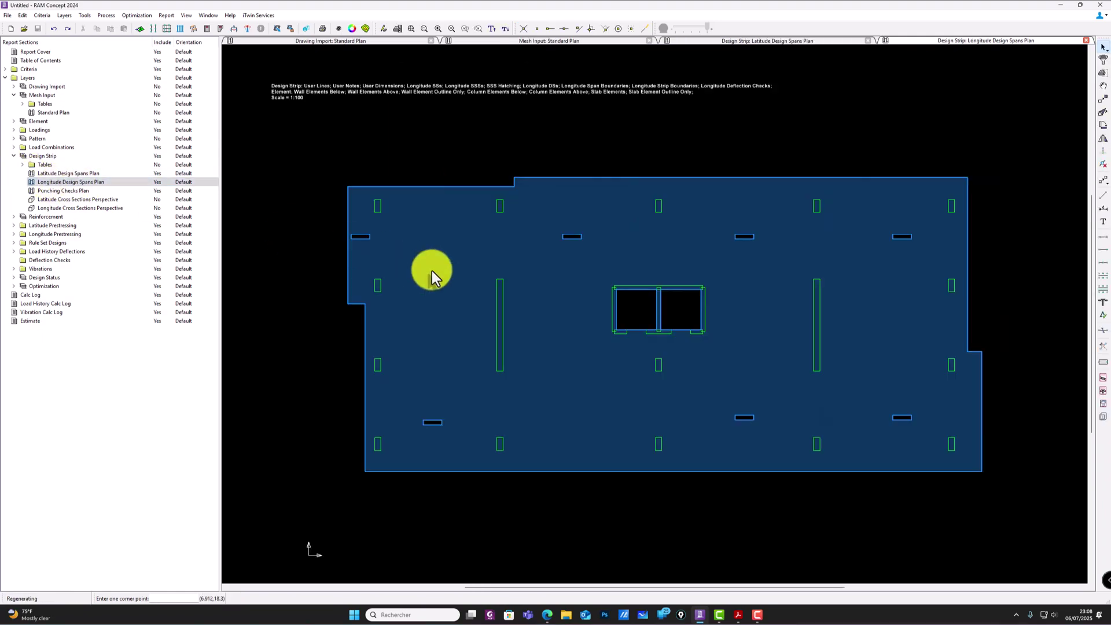
middle_drag(431, 271, 458, 266)
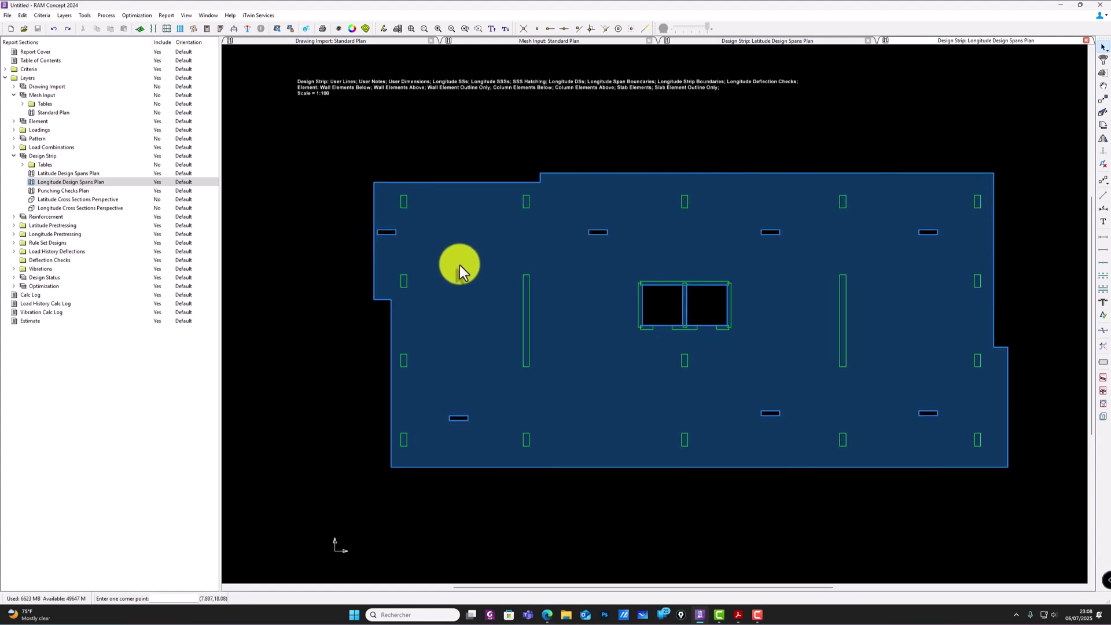
click(152, 29)
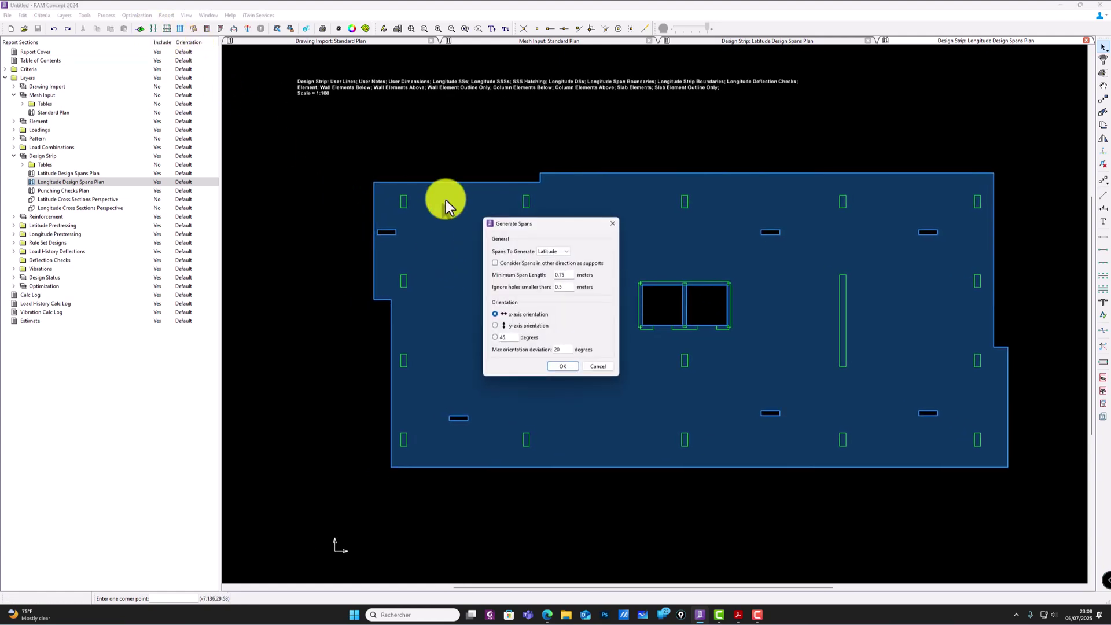
click(495, 325)
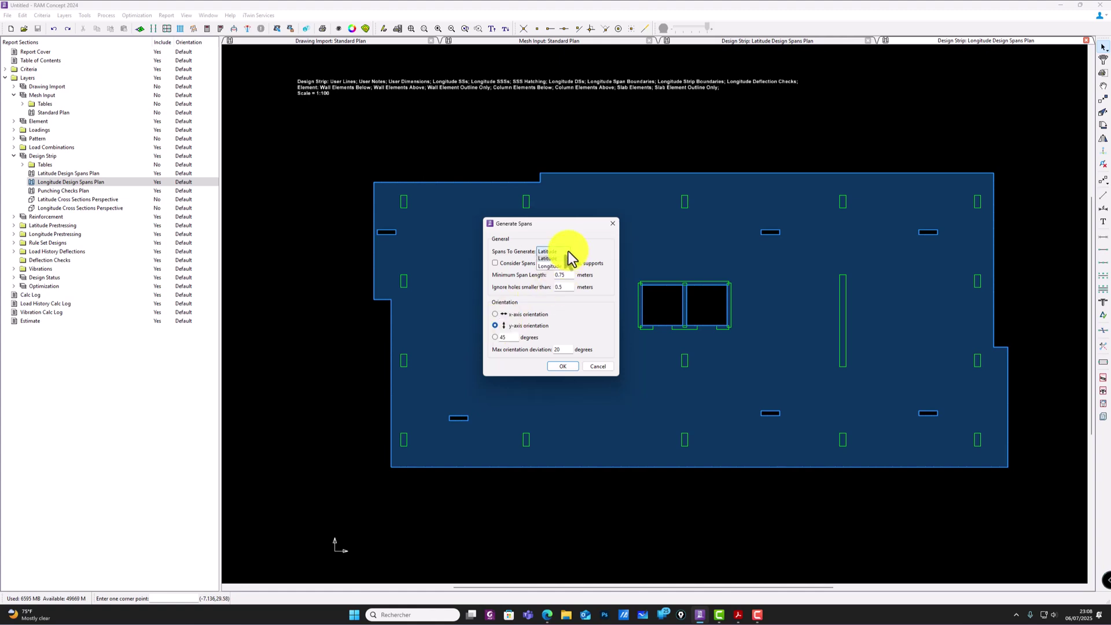
click(548, 268)
click(562, 367)
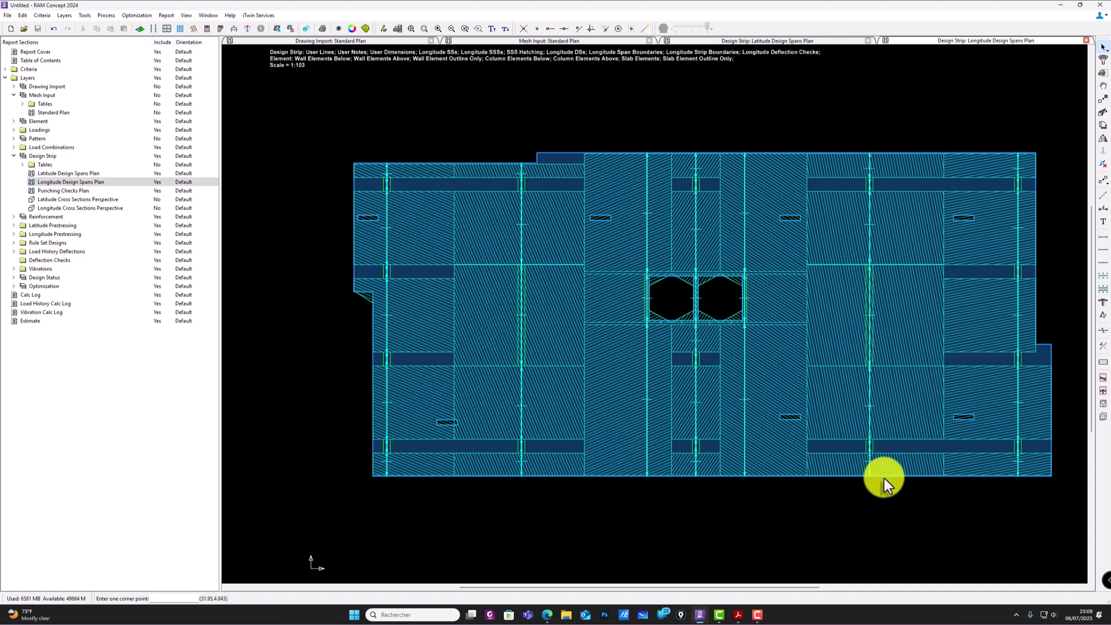
Step: Examine the hatched longitude design strips across the slab, including those around the columns, walls and central openings
scroll(897, 454, up, 3)
scroll(798, 457, down, 5)
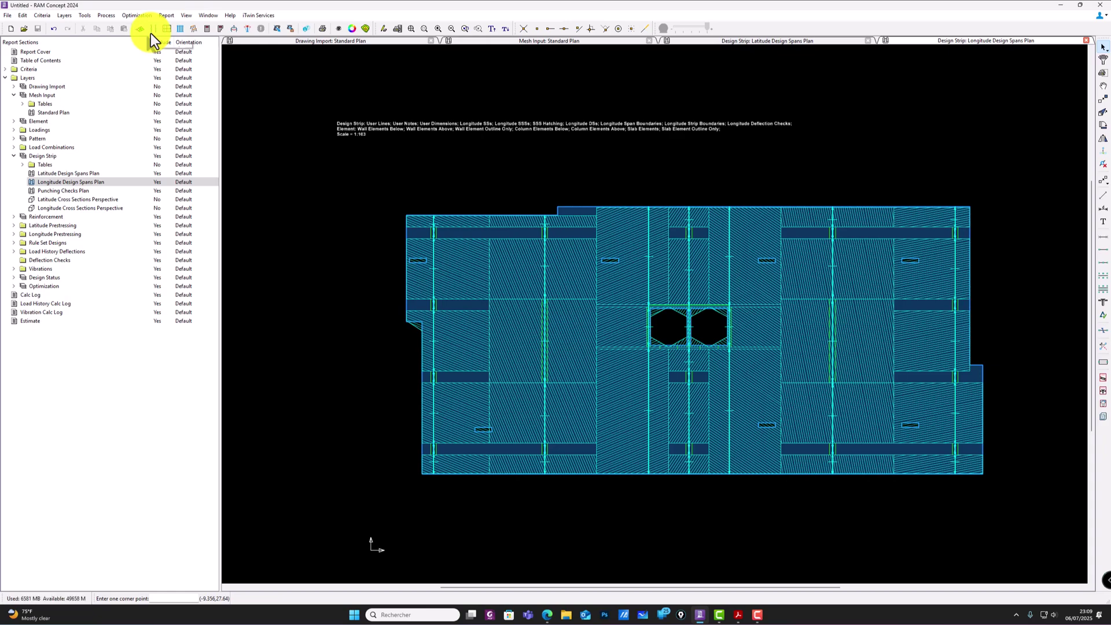
middle_drag(385, 245, 383, 239)
scroll(536, 289, up, 5)
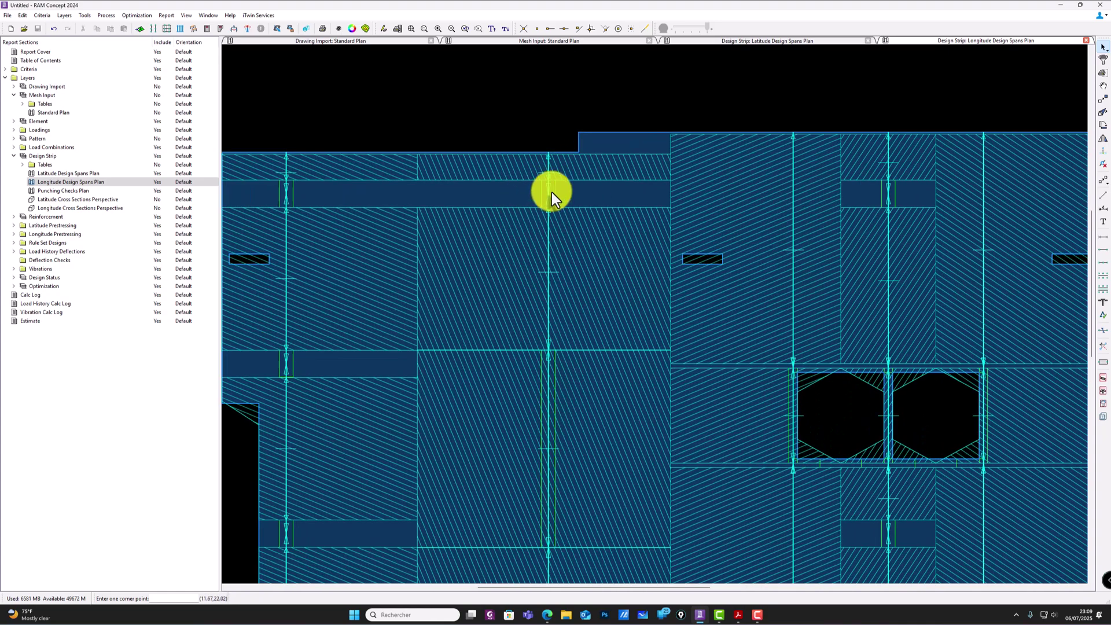
scroll(539, 194, down, 3)
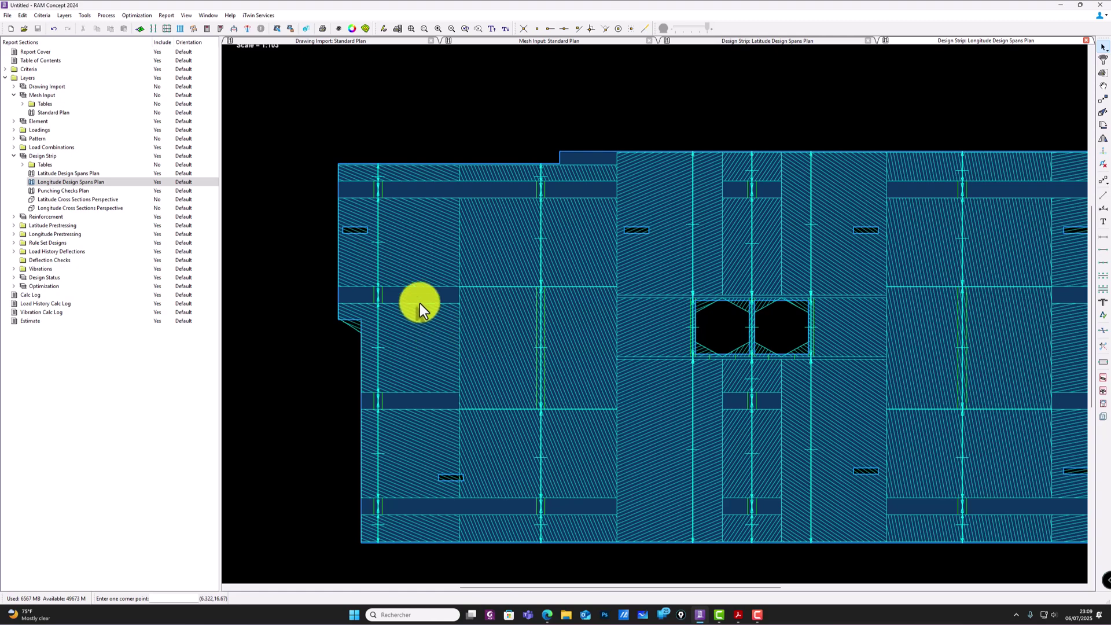
scroll(537, 263, down, 1)
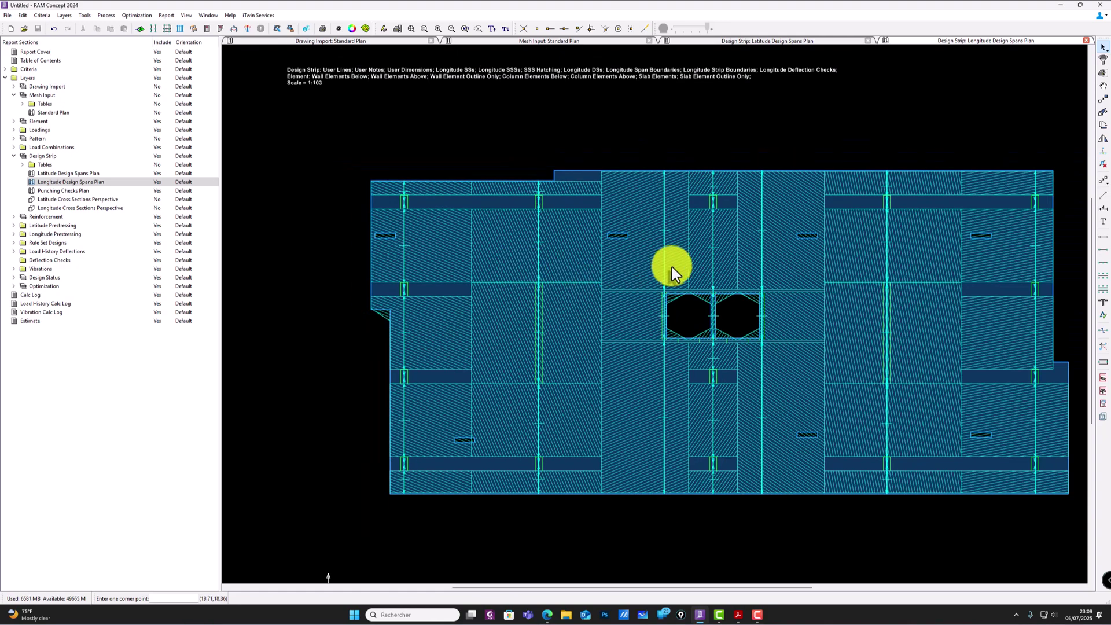
middle_drag(666, 270, 644, 283)
scroll(671, 307, up, 1)
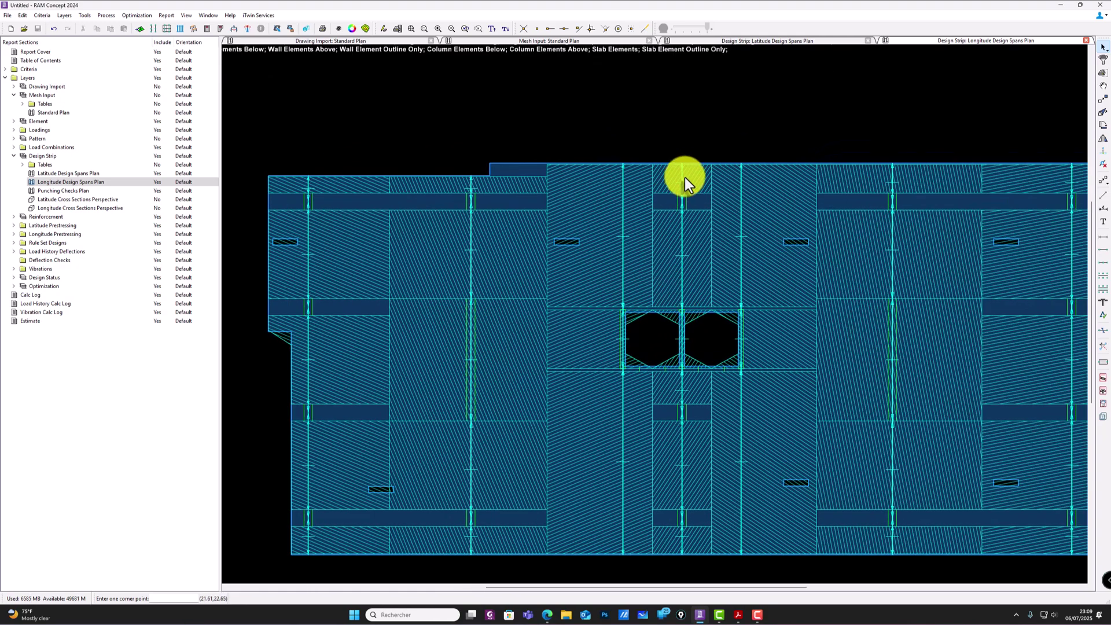
scroll(672, 238, down, 1)
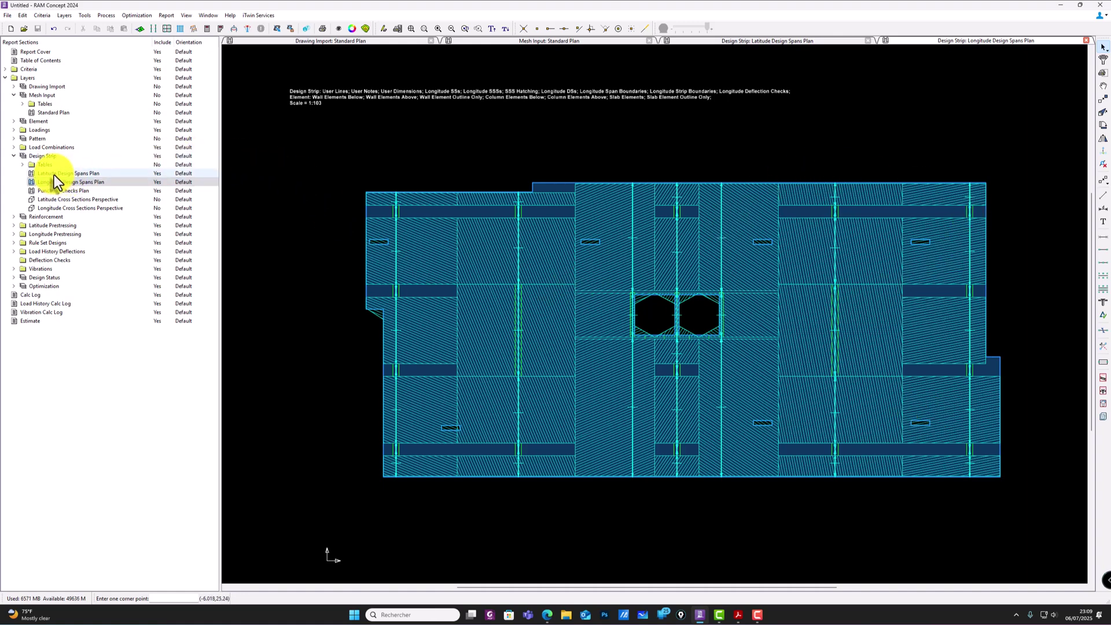
Step: Regenerate the slab's element mesh and check the supports and openings in the Mesh Input Standard Plan
click(137, 28)
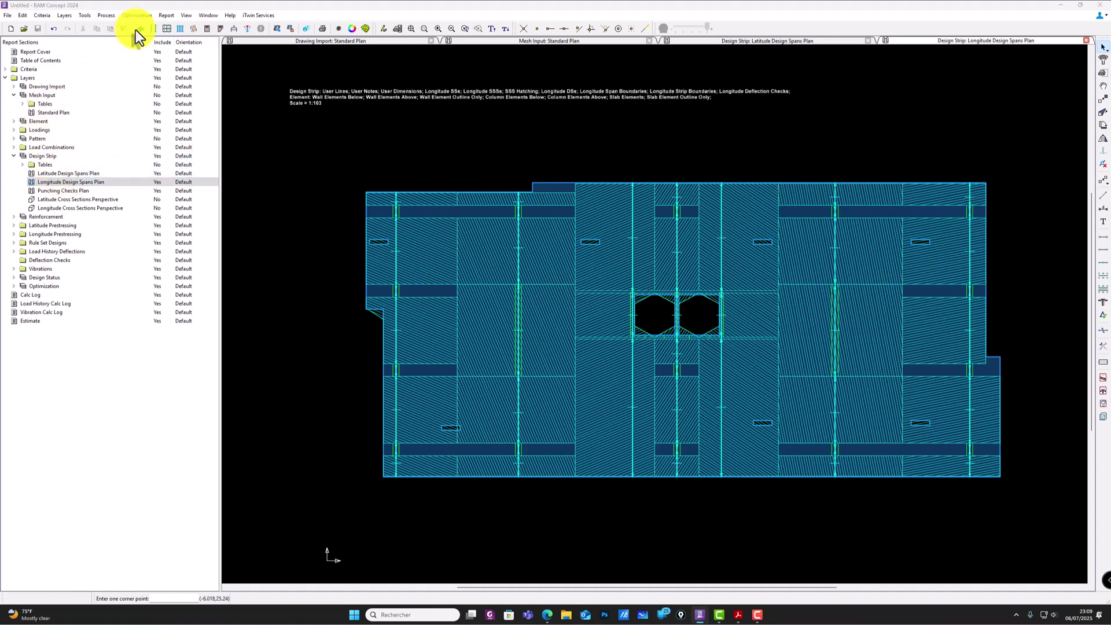
click(548, 328)
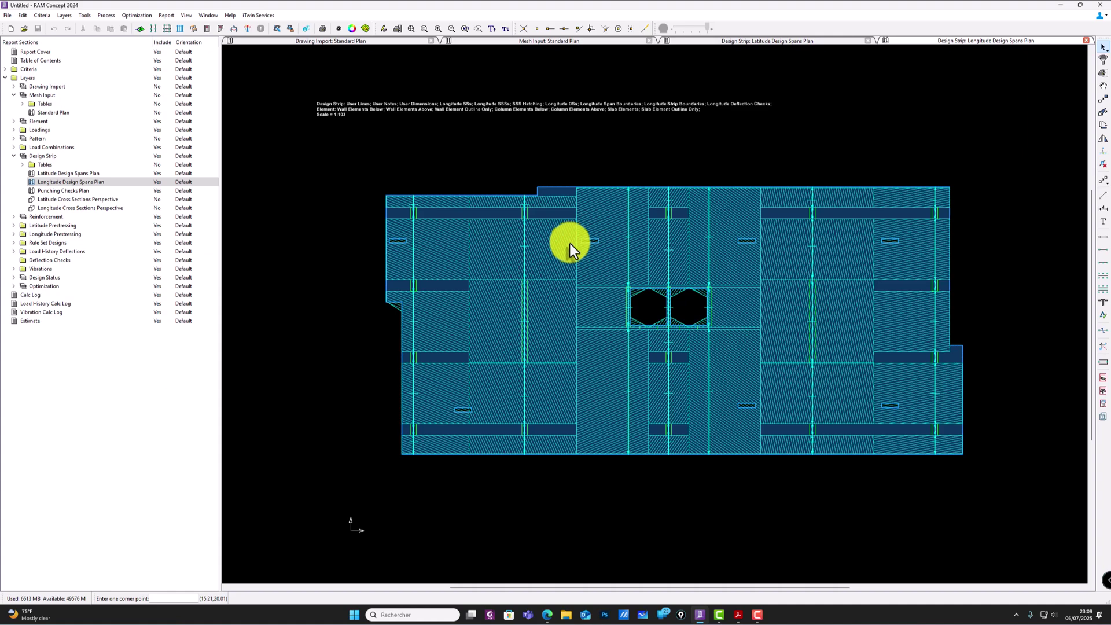
click(65, 182)
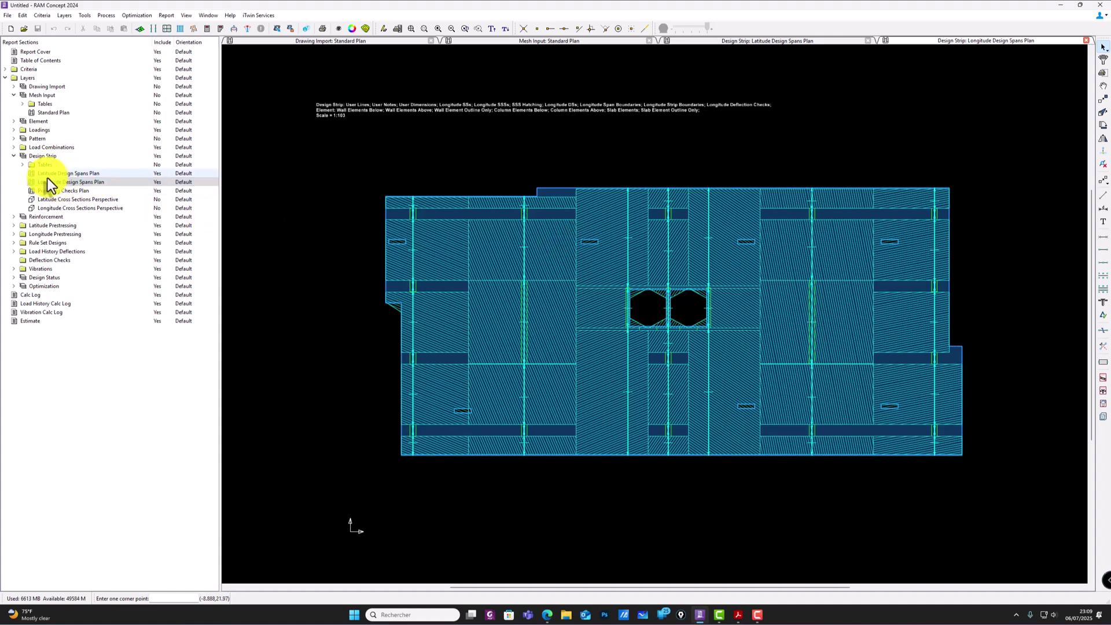
click(46, 112)
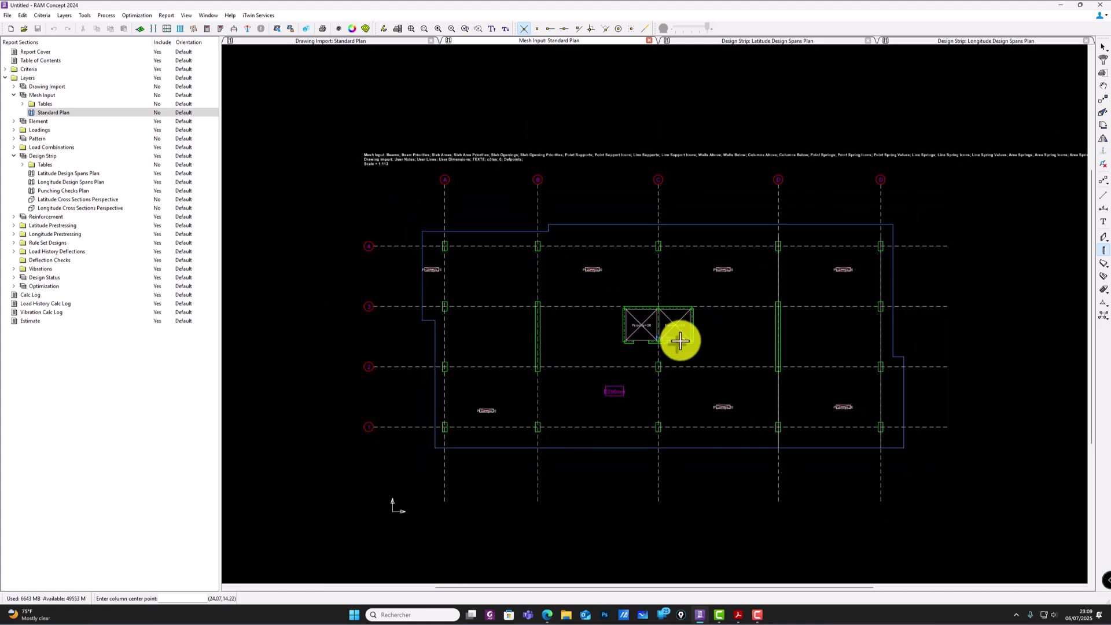
scroll(689, 330, down, 3)
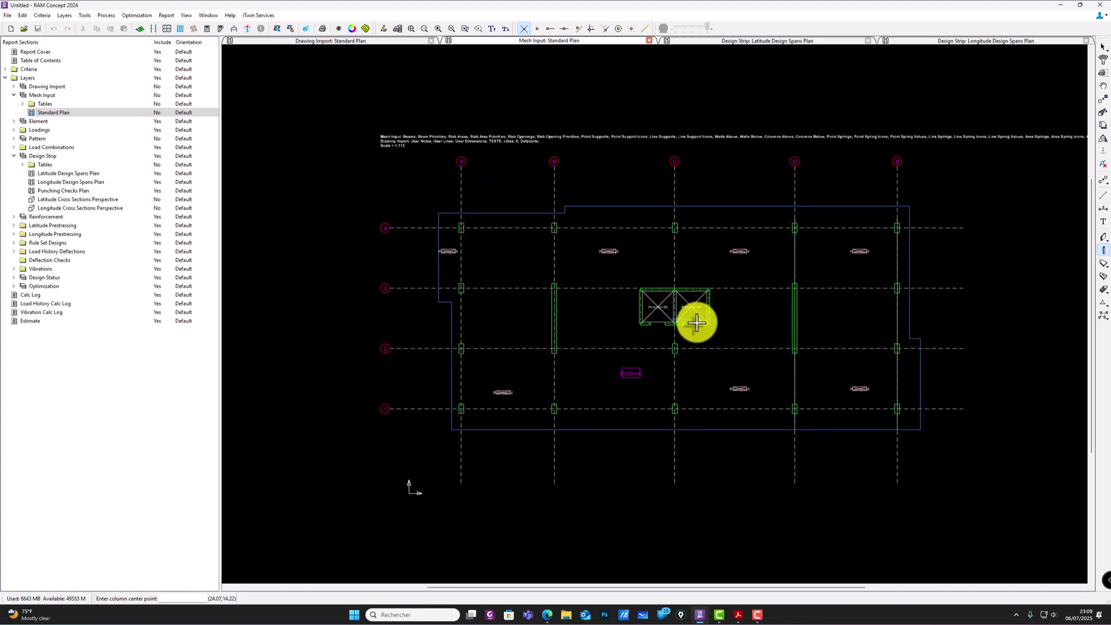
Step: Add punching checks to all the slab's columns in the Punching Checks Plan
click(64, 191)
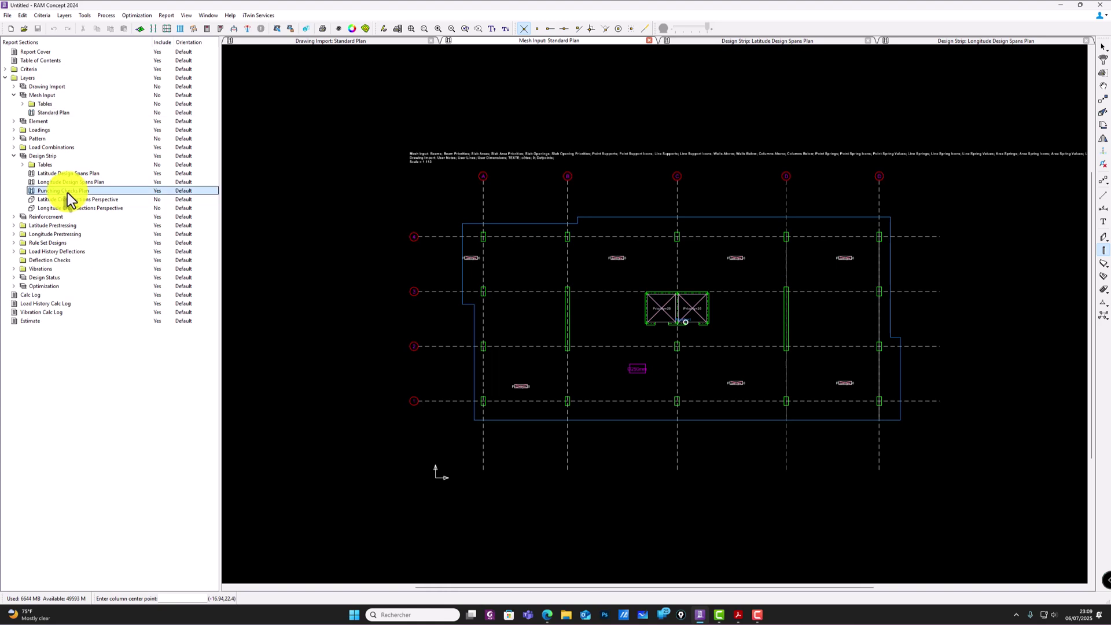
scroll(585, 334, down, 3)
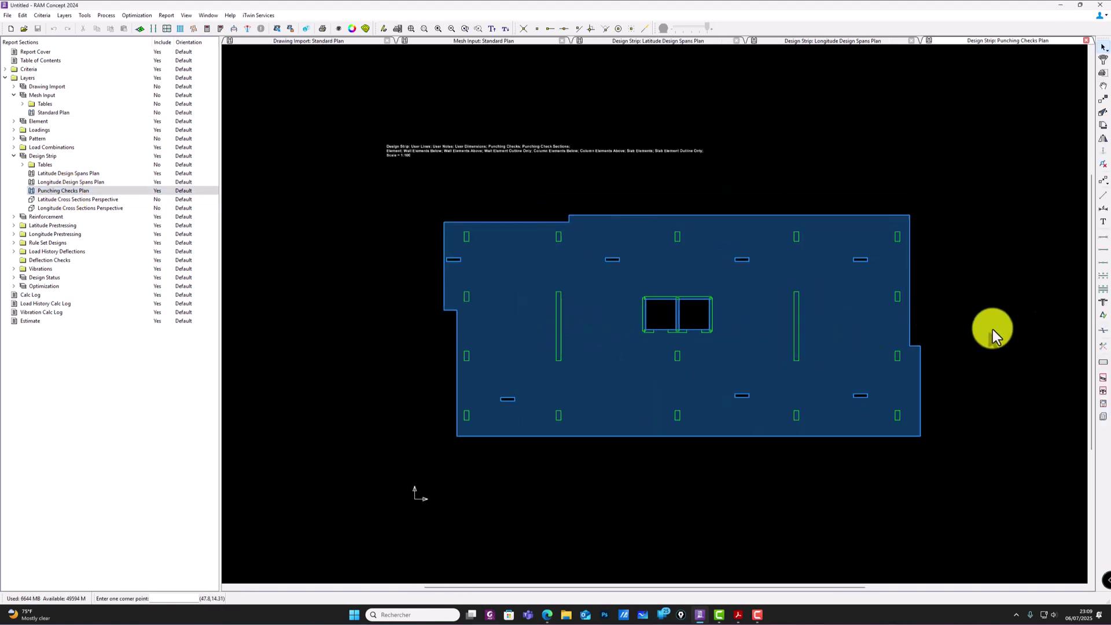
click(979, 184)
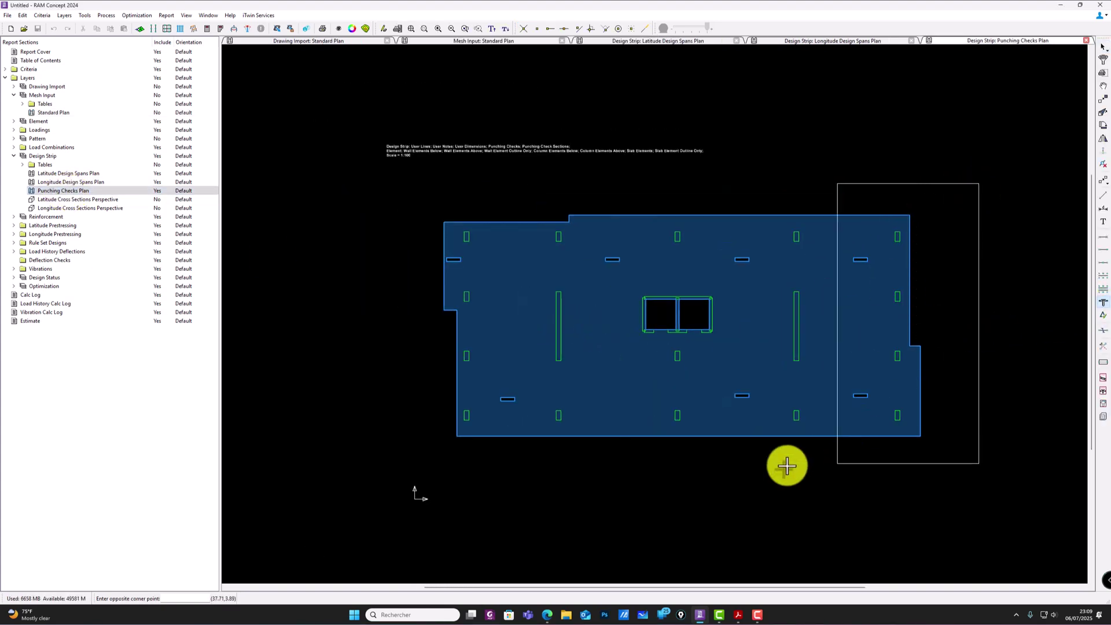
click(403, 448)
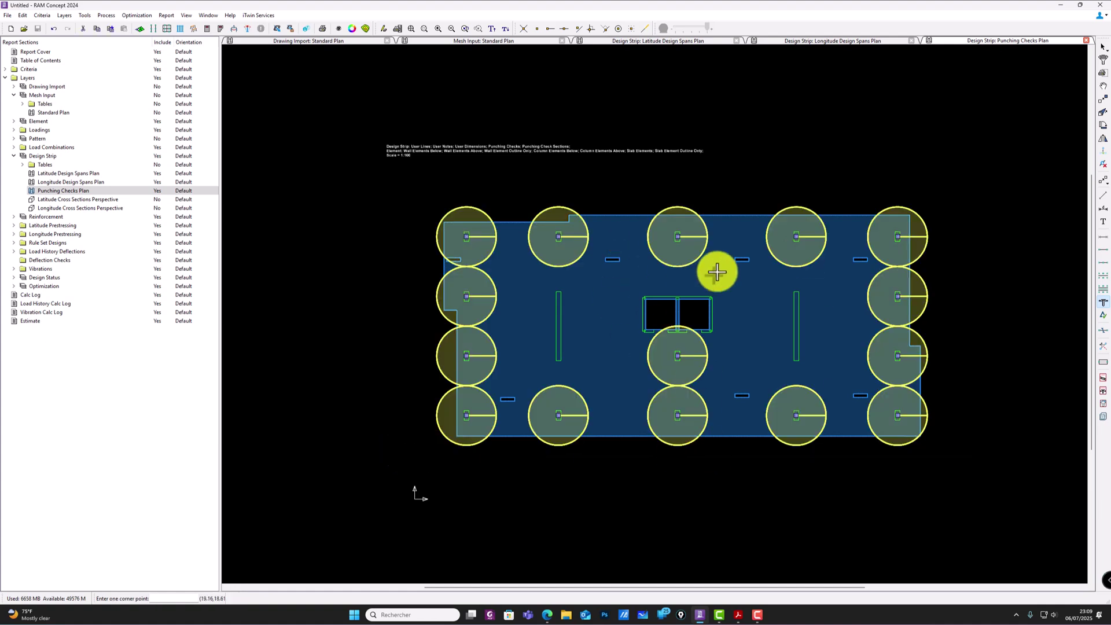
Step: Run the full calculation, suppressing repeats of the punch check and reinforcement spacing warnings and continuing past them
click(206, 29)
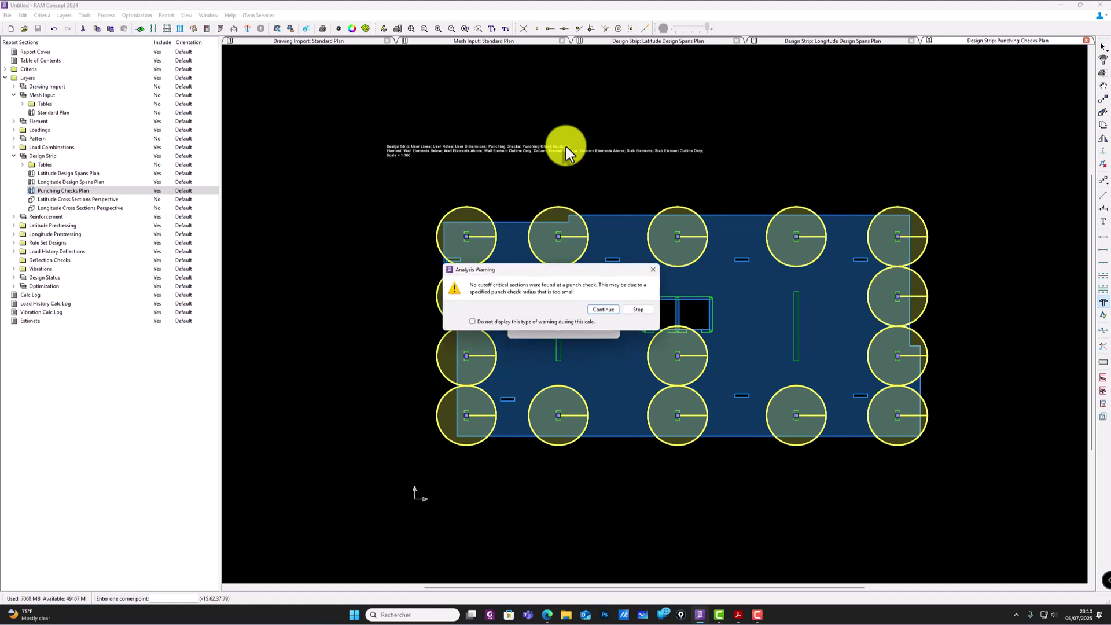
click(479, 322)
click(603, 309)
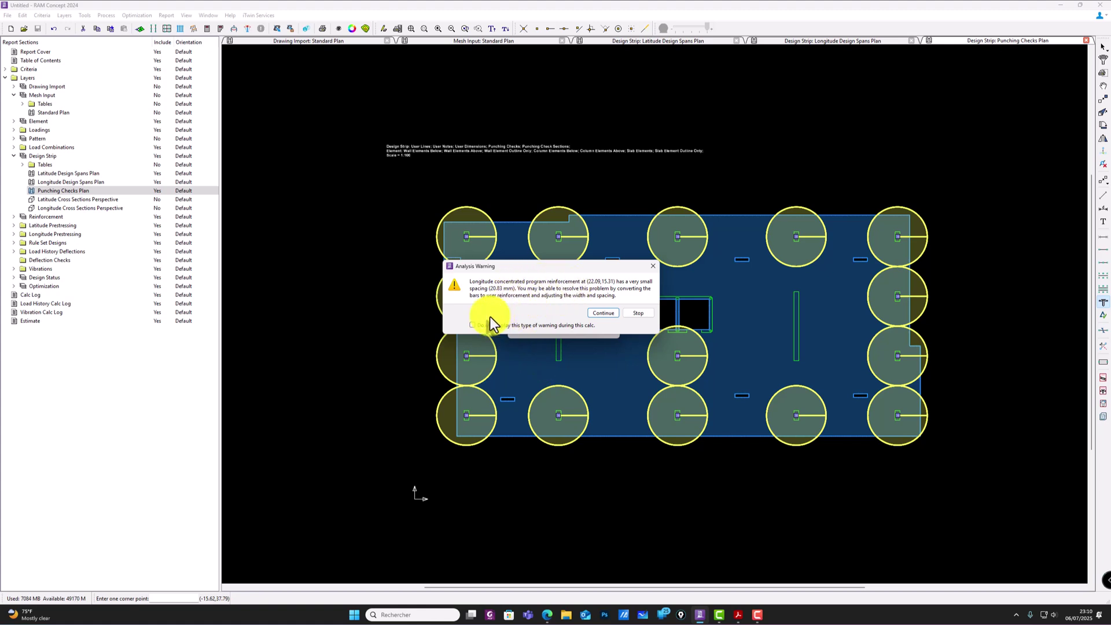
click(600, 313)
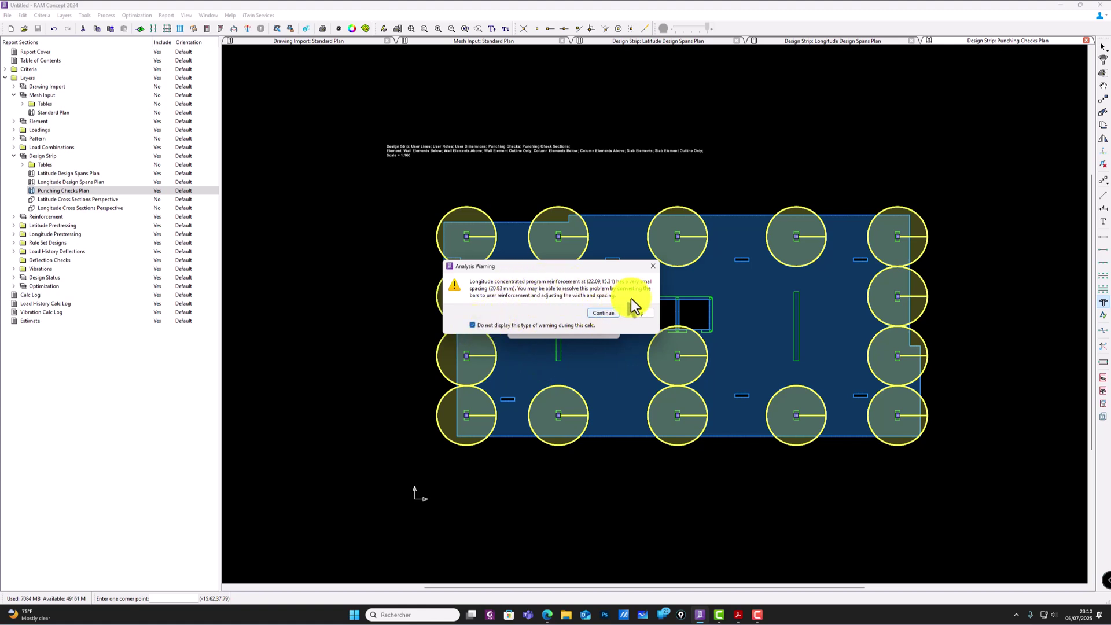
drag(512, 264, 591, 269)
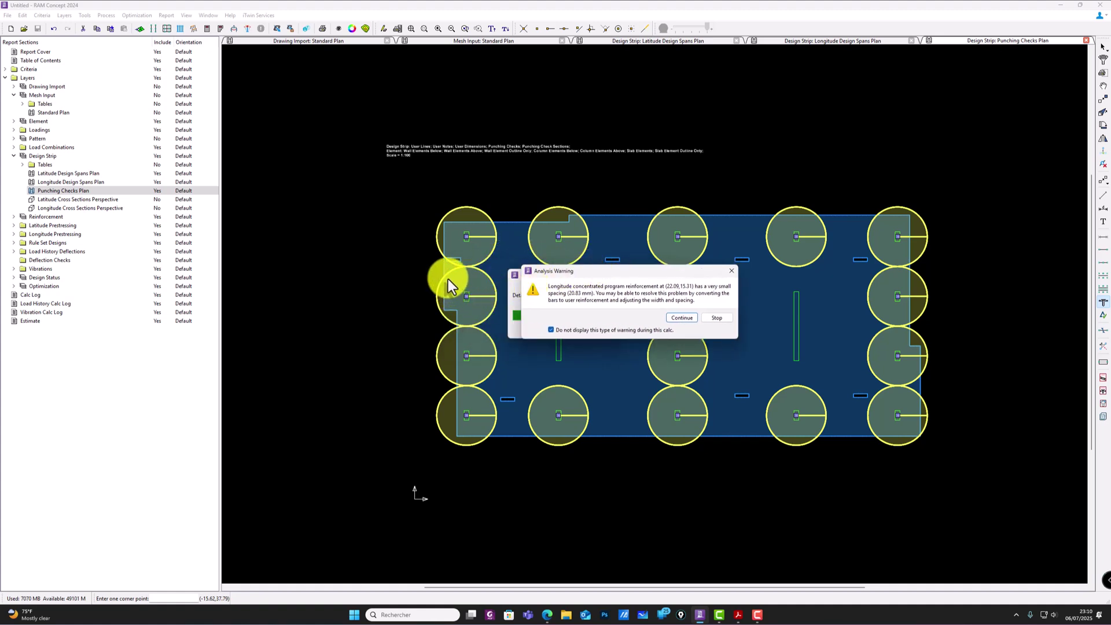
click(685, 319)
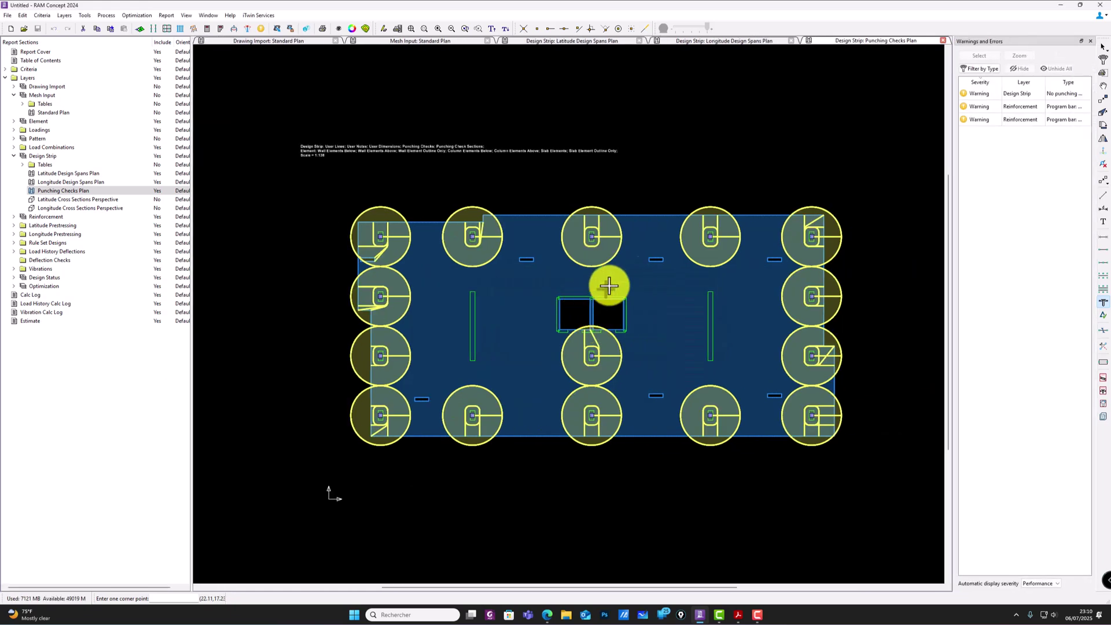
Step: Inspect the bars flagged by the two reinforcement warnings, on the narrow slab band between the central openings
double_click(982, 121)
scroll(572, 299, up, 5)
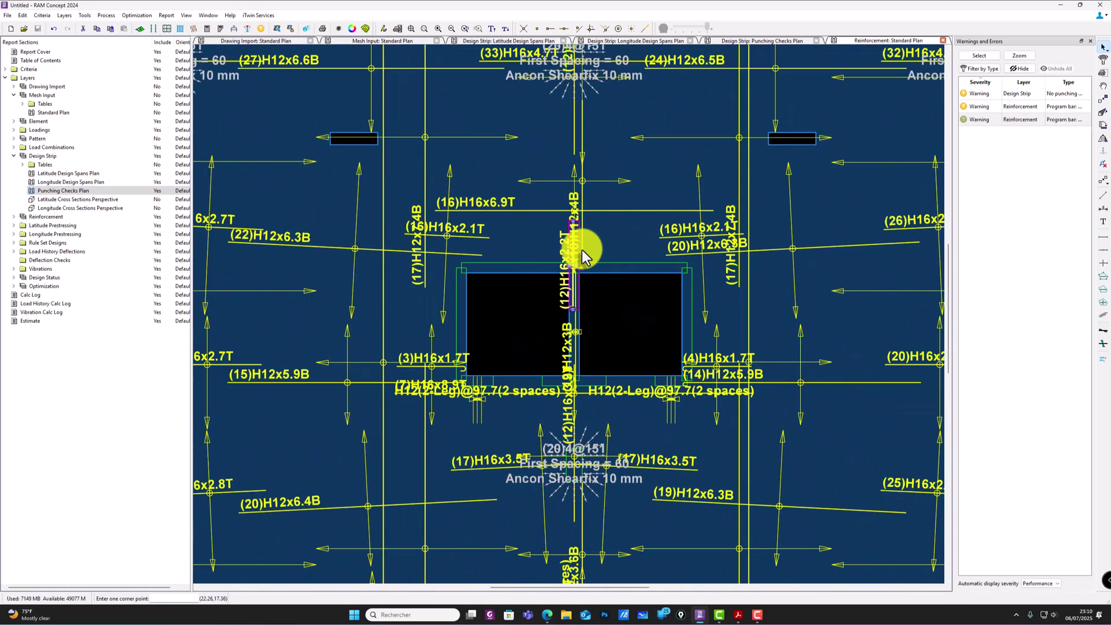
scroll(579, 263, up, 2)
scroll(580, 285, down, 2)
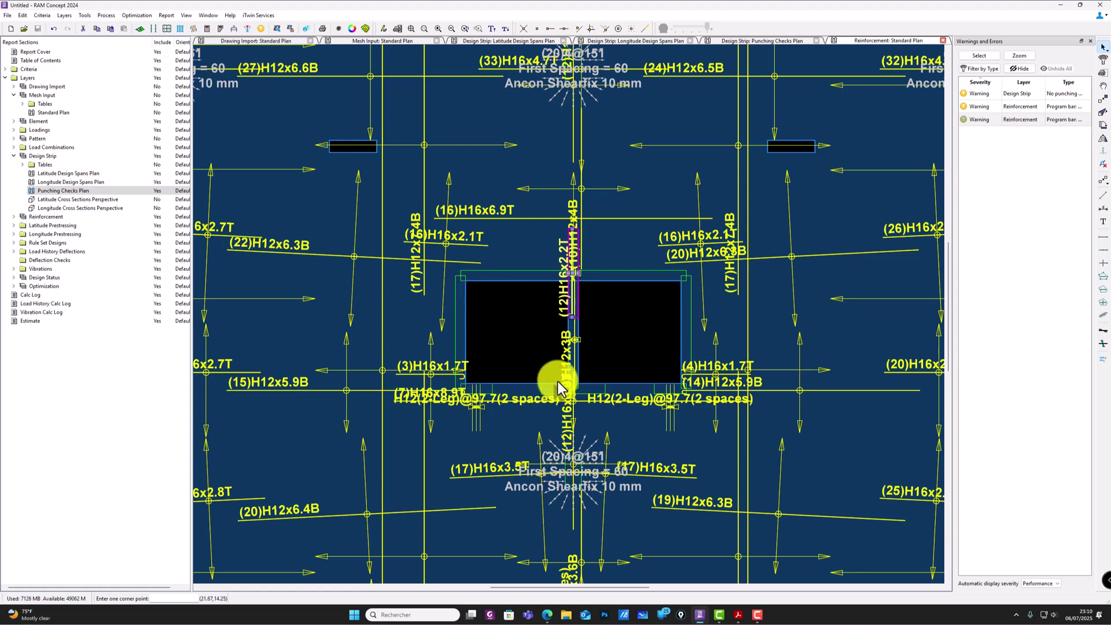
scroll(554, 383, up, 3)
scroll(548, 293, up, 1)
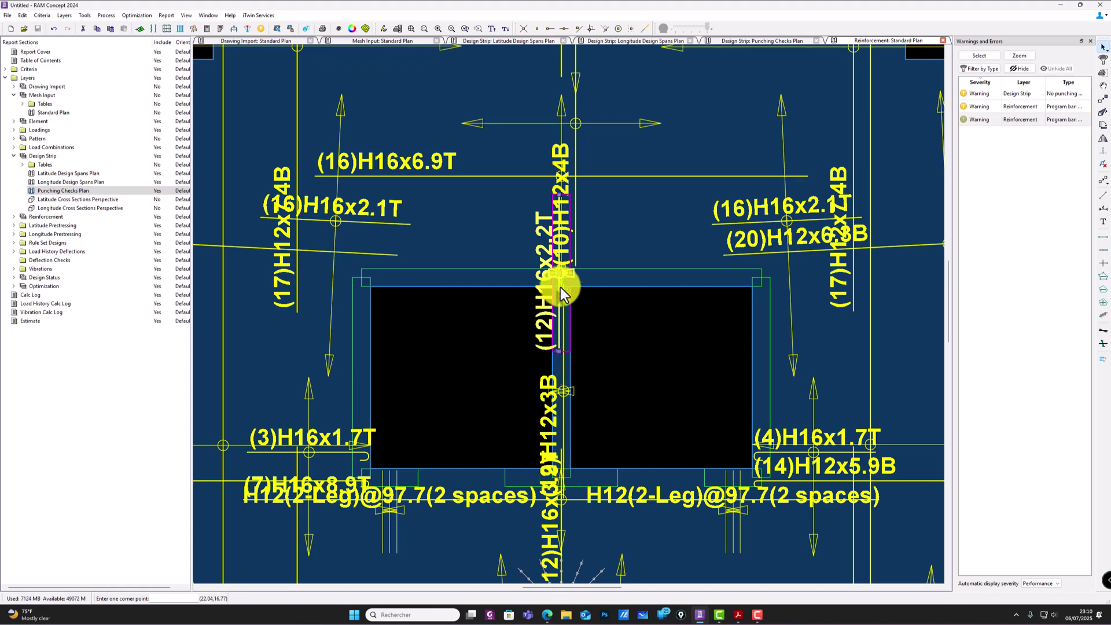
scroll(561, 325, down, 3)
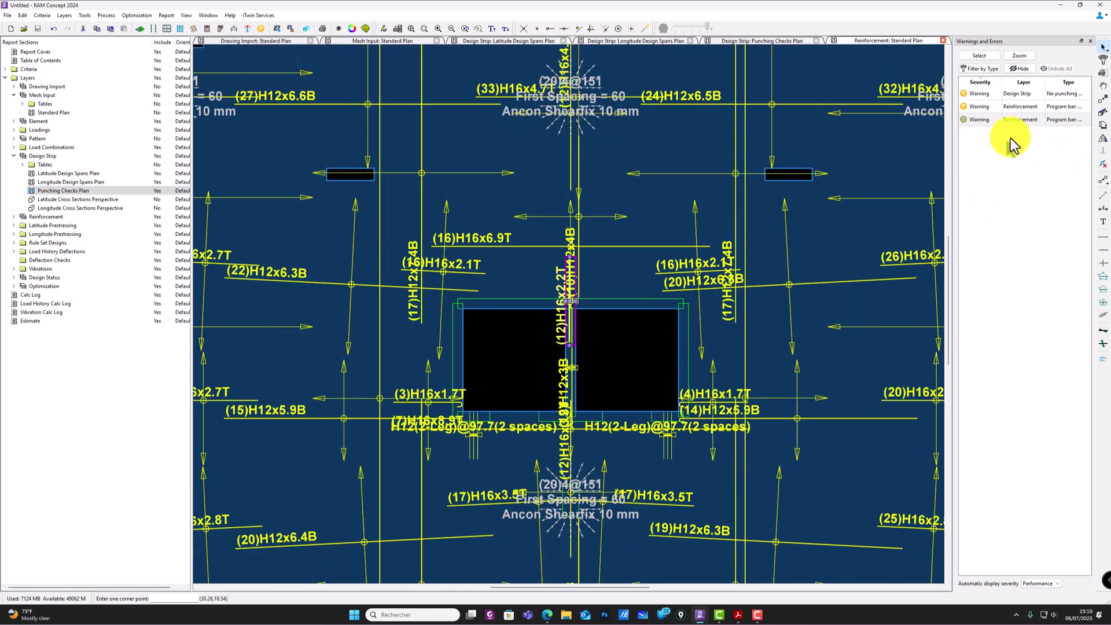
scroll(589, 316, up, 5)
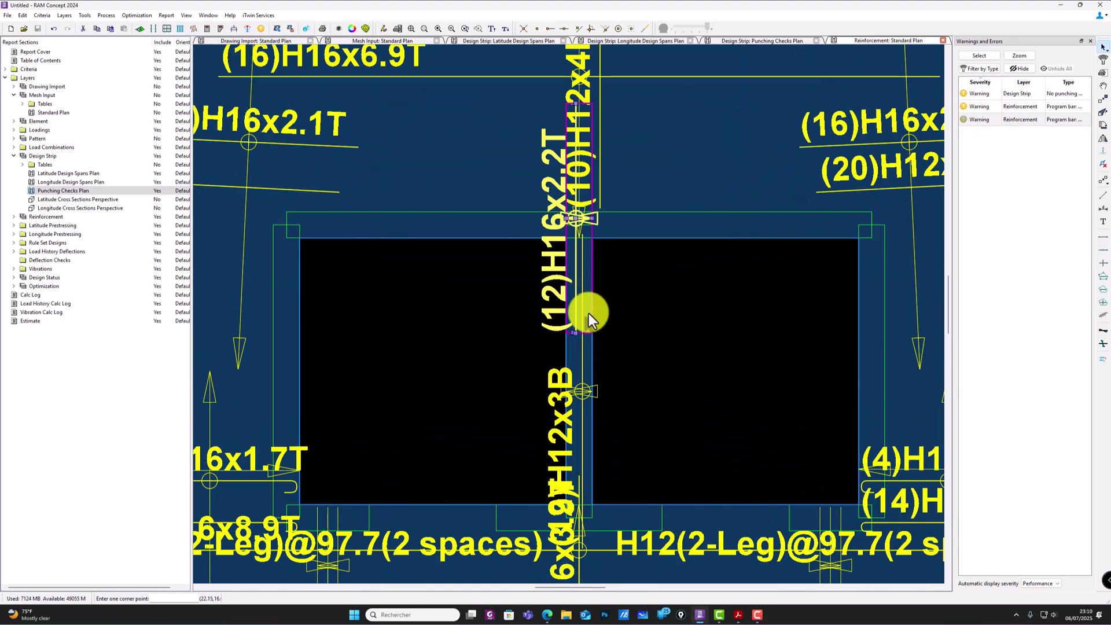
click(1007, 106)
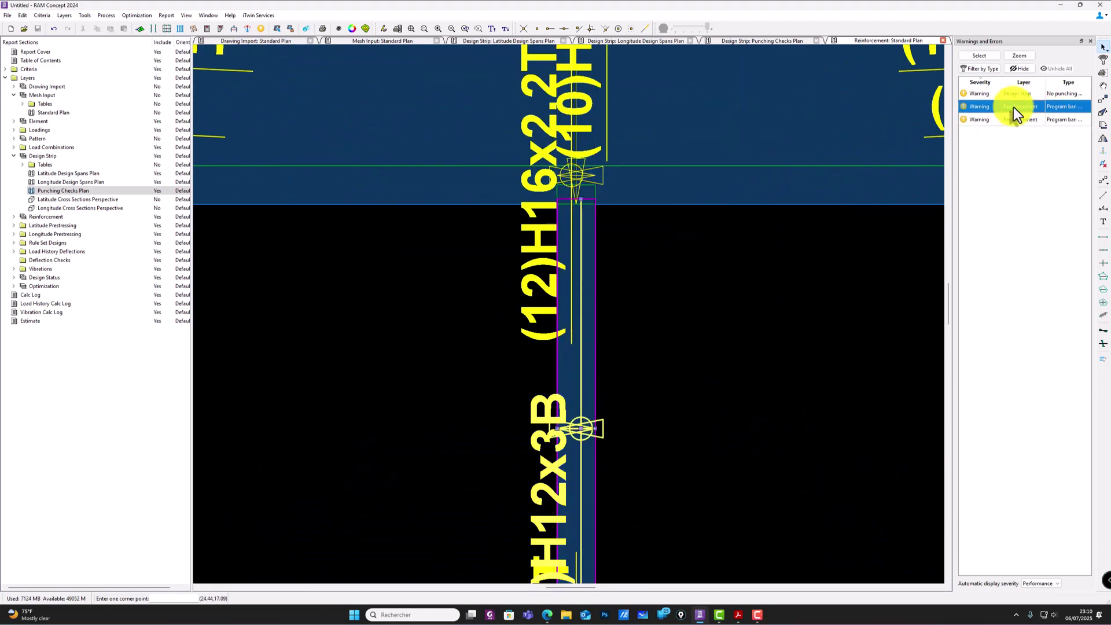
scroll(726, 290, down, 3)
Step: Inspect the column flagged by the Design Strip warning and its critical punching sections near the slab corner and opening
click(1017, 94)
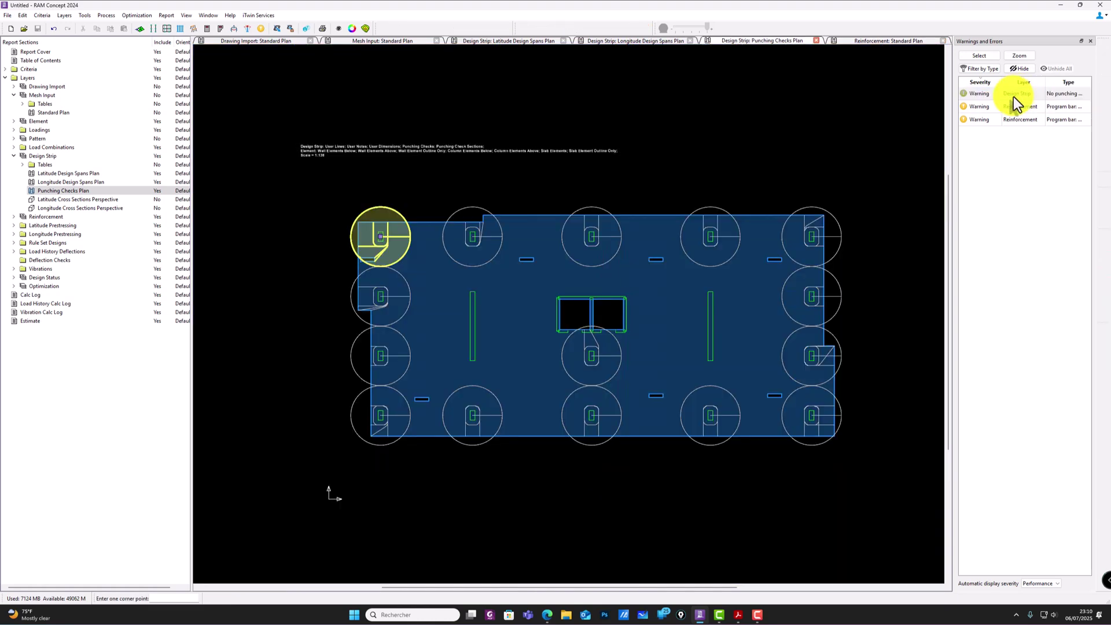
scroll(365, 238, up, 5)
scroll(357, 250, up, 3)
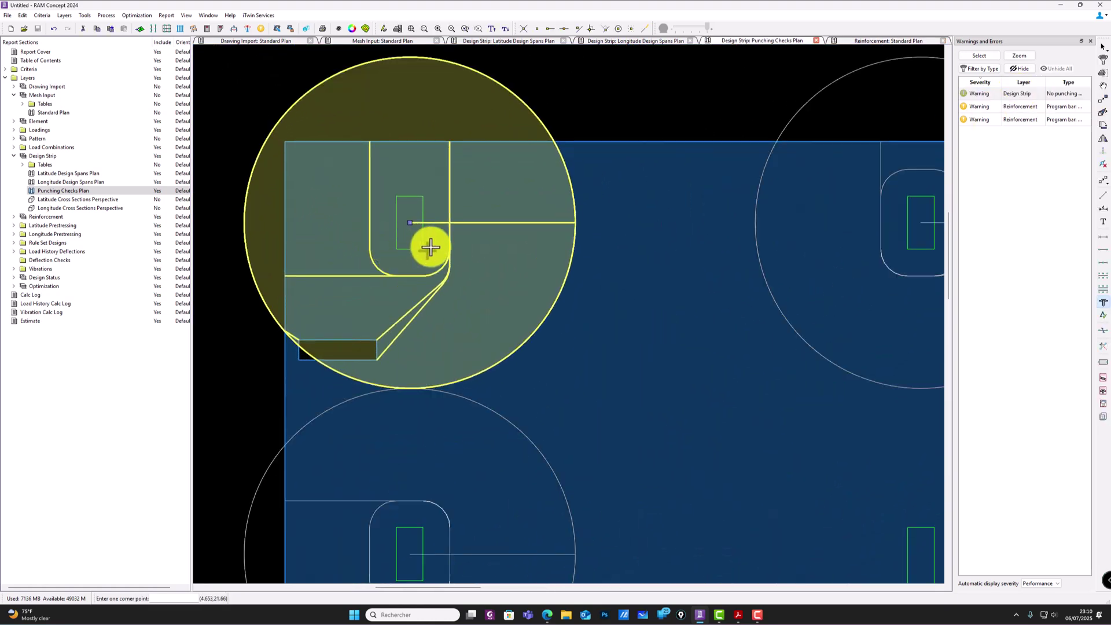
scroll(429, 250, down, 2)
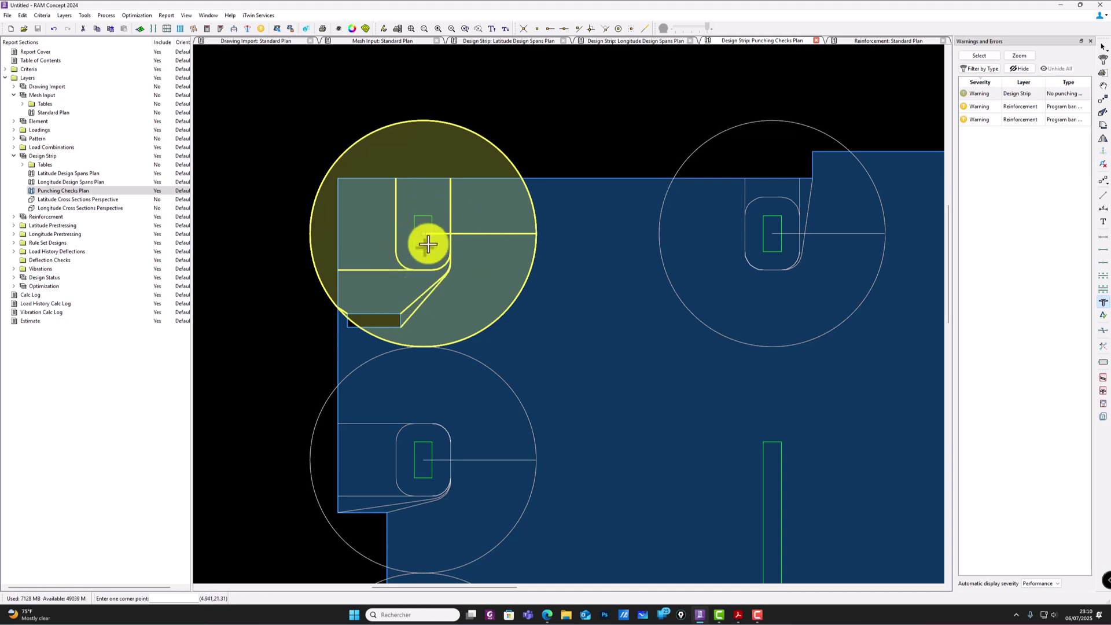
scroll(518, 248, down, 5)
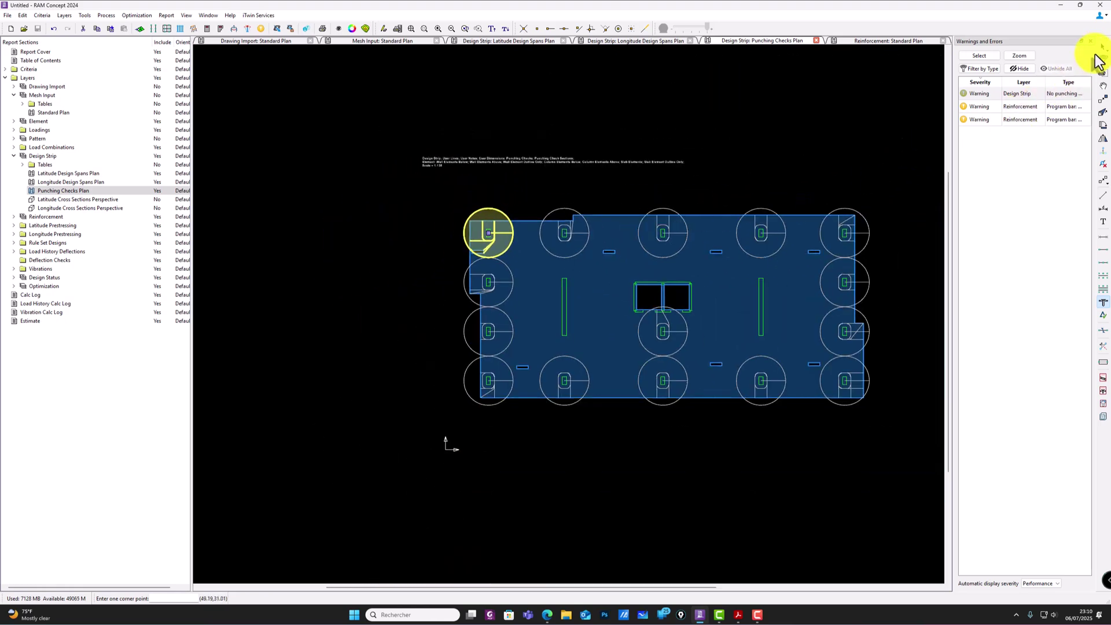
Step: Close the Warnings and Errors list and inspect the highlighted punching check at the slab's upper-left corner column
click(1089, 42)
scroll(806, 230, up, 3)
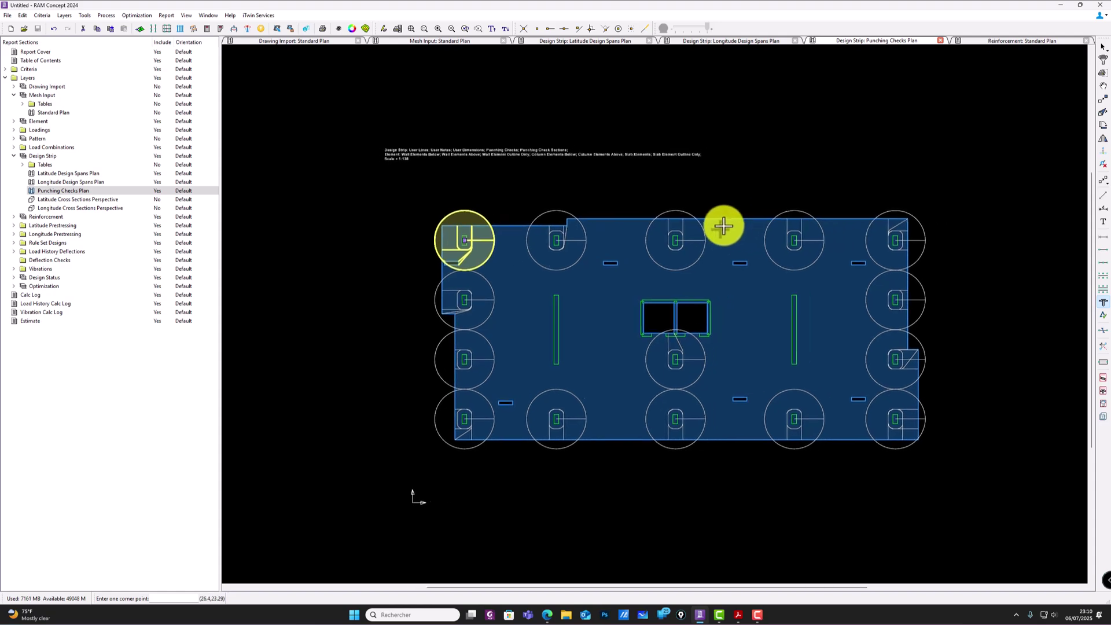
scroll(393, 241, up, 4)
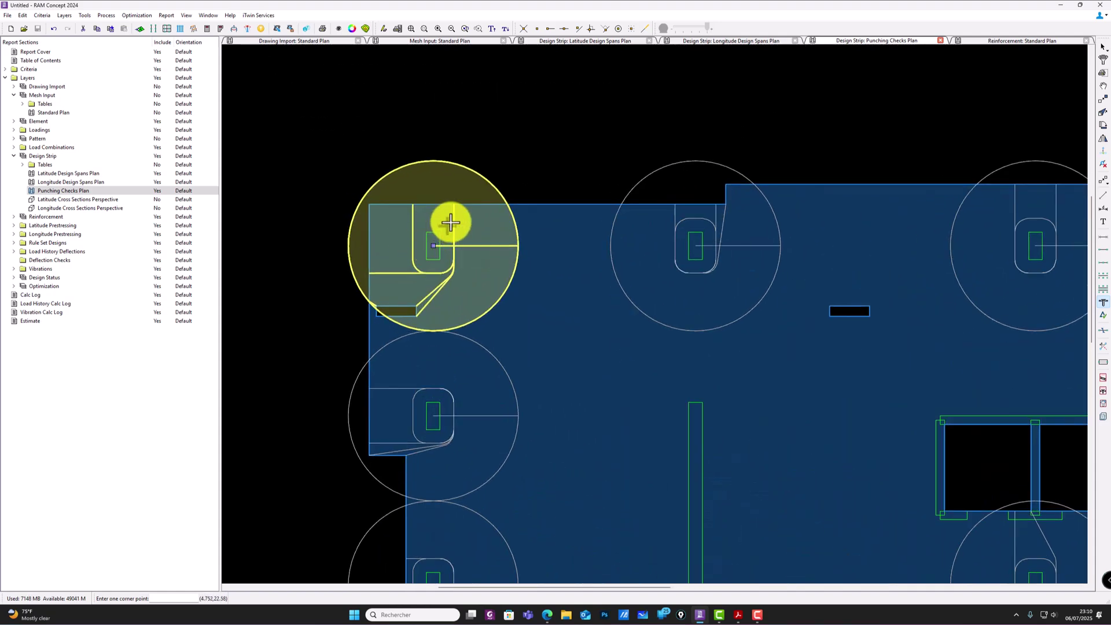
middle_drag(450, 265, 443, 274)
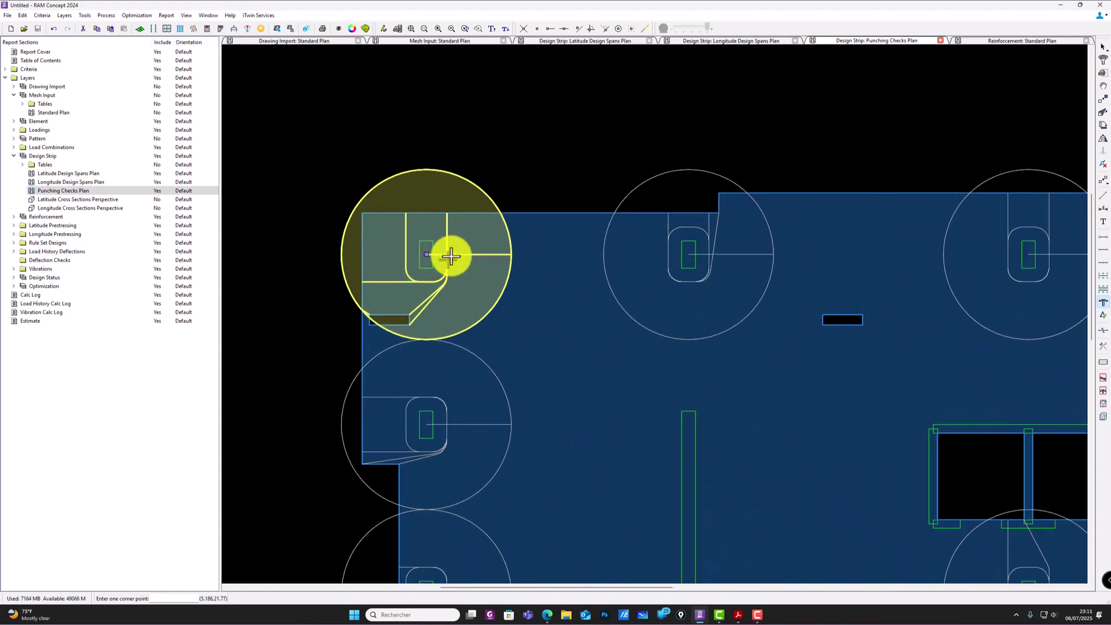
scroll(454, 263, down, 3)
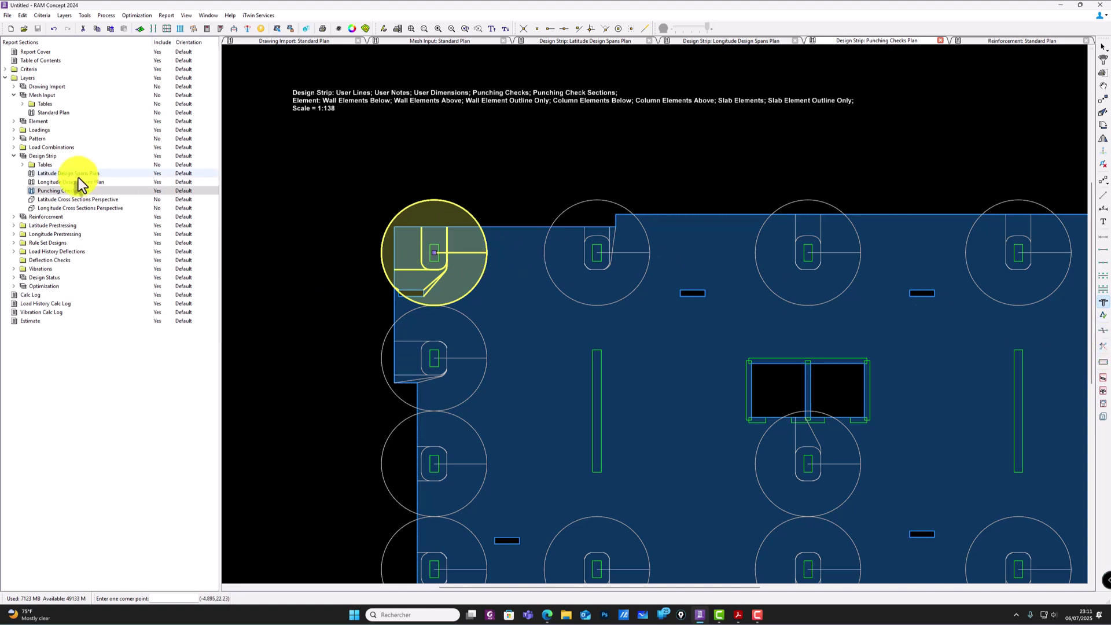
Step: View the design strip's Latitude Cross Sections Perspective, followed by the Longitude Cross Sections Perspective
double_click(64, 200)
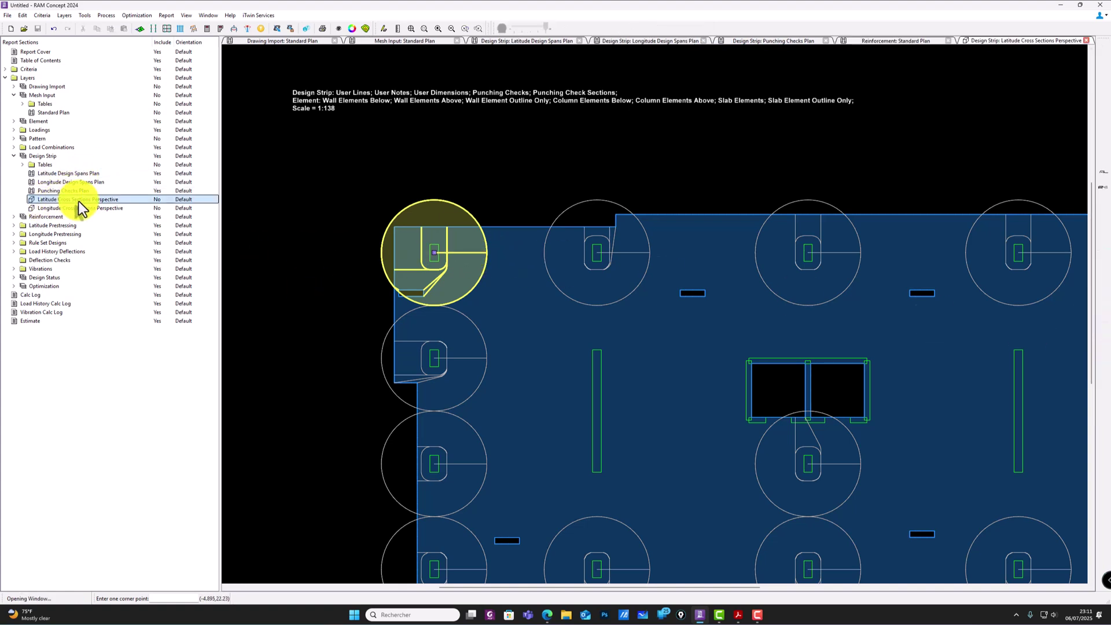
scroll(730, 269, up, 2)
middle_drag(806, 249, 765, 319)
scroll(765, 320, up, 1)
double_click(67, 208)
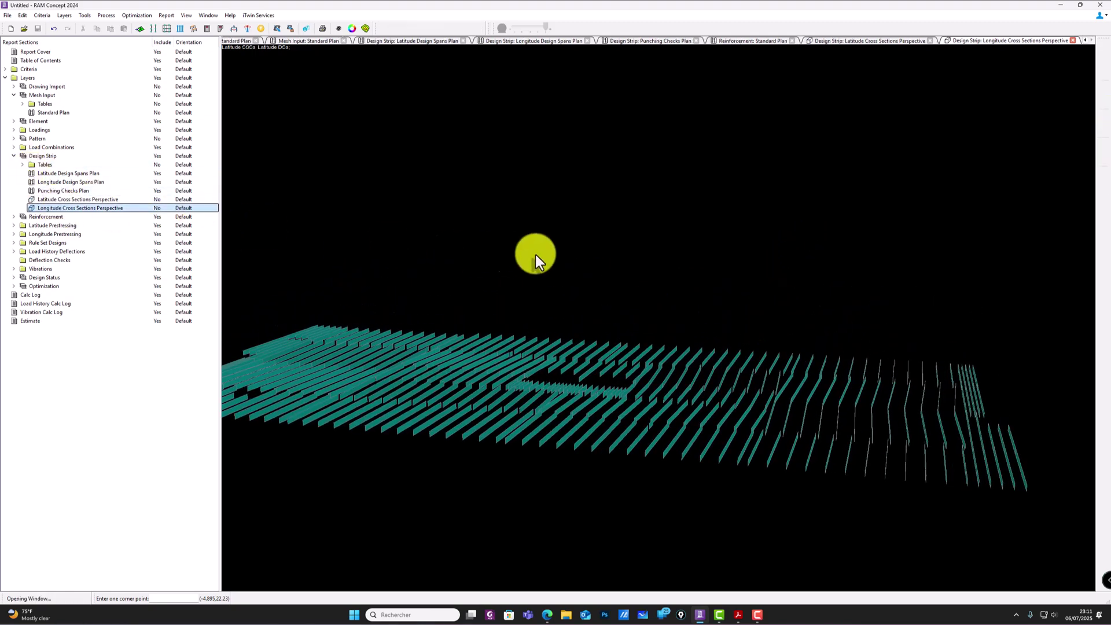
Step: Open the Reinforcement layer's SSR Plan and inspect the stud rail callout at the middle column along the slab's lower edge
click(14, 217)
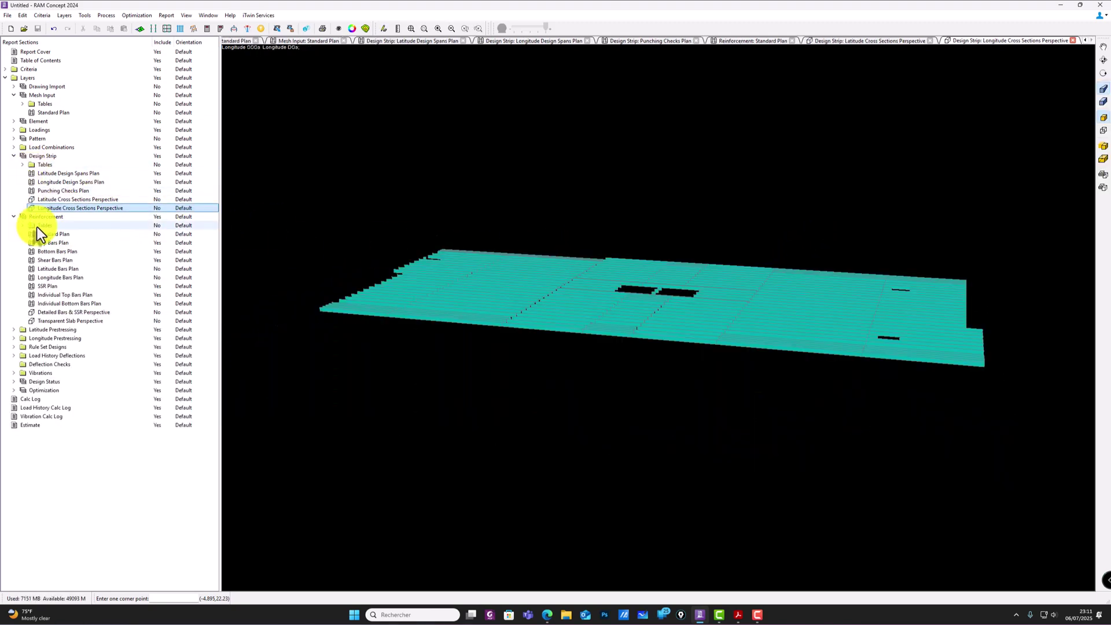
double_click(49, 286)
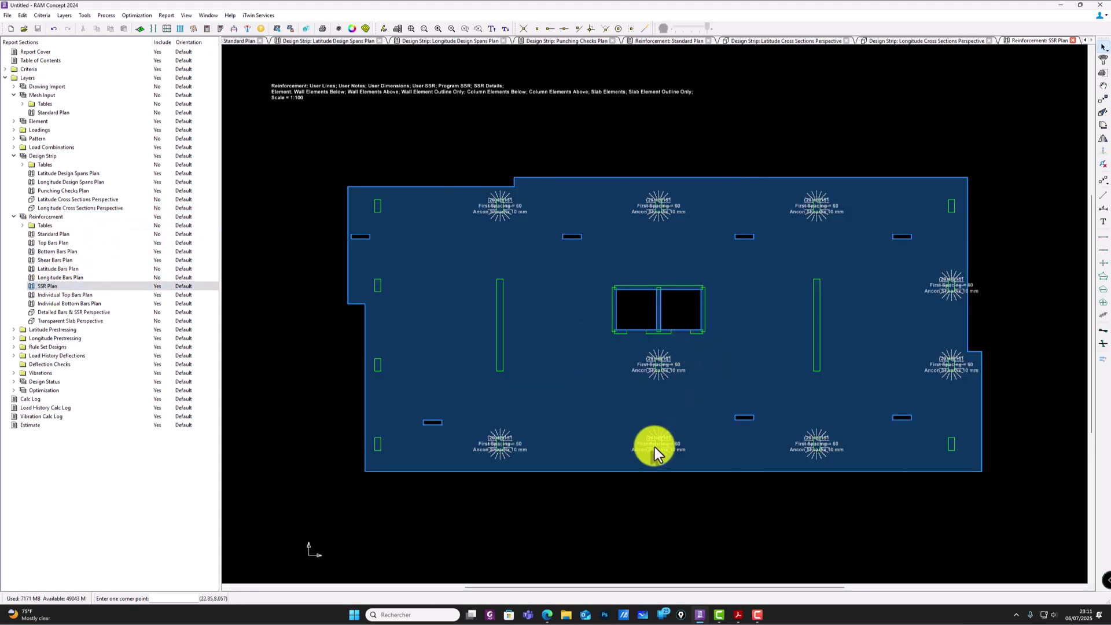
scroll(671, 428, up, 10)
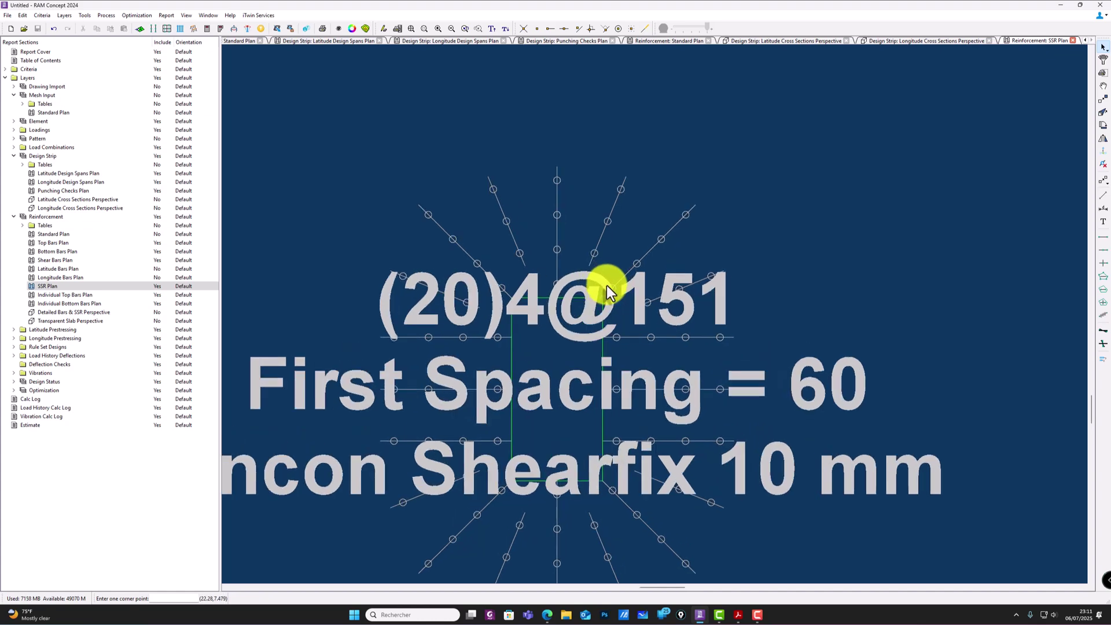
scroll(502, 320, down, 2)
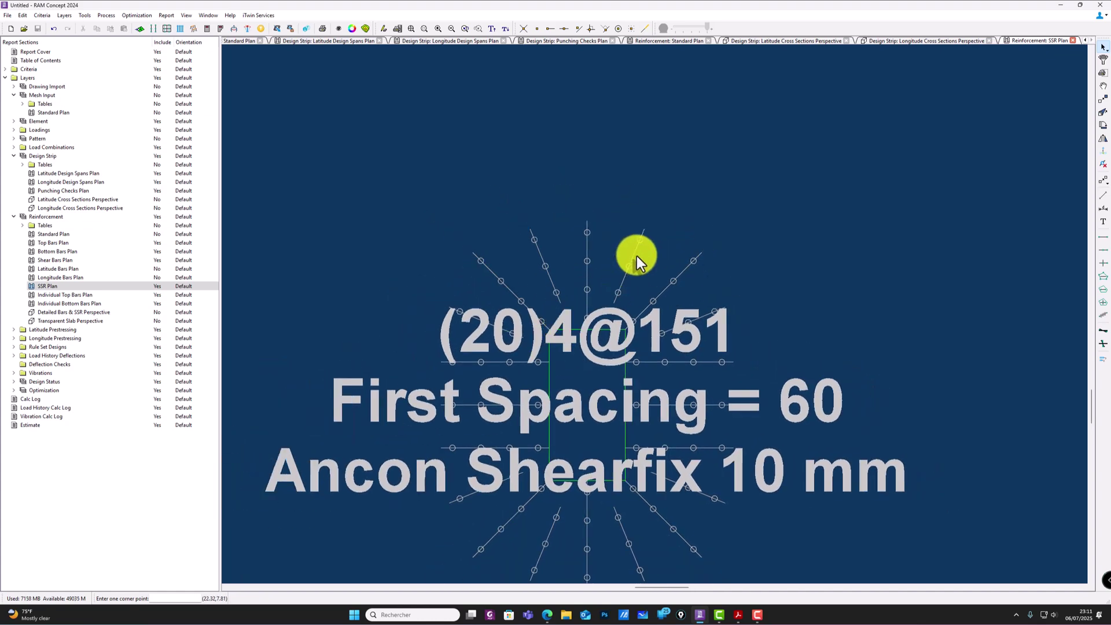
Step: View the punching shear reinforcement photo stored on the desktop, then return to RAM Concept
click(1061, 6)
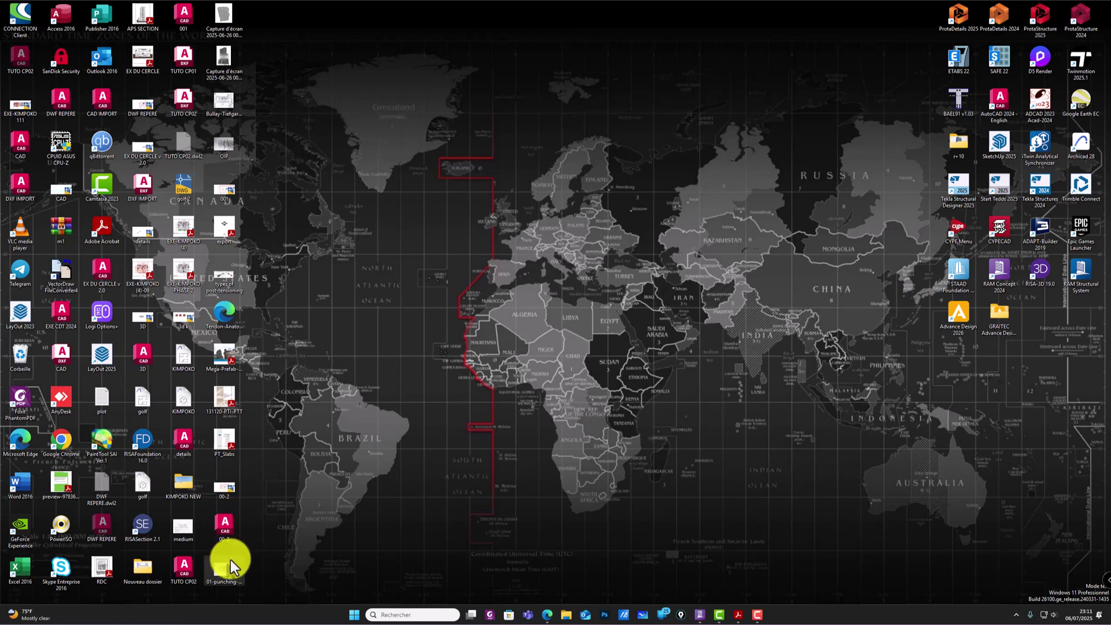
double_click(227, 570)
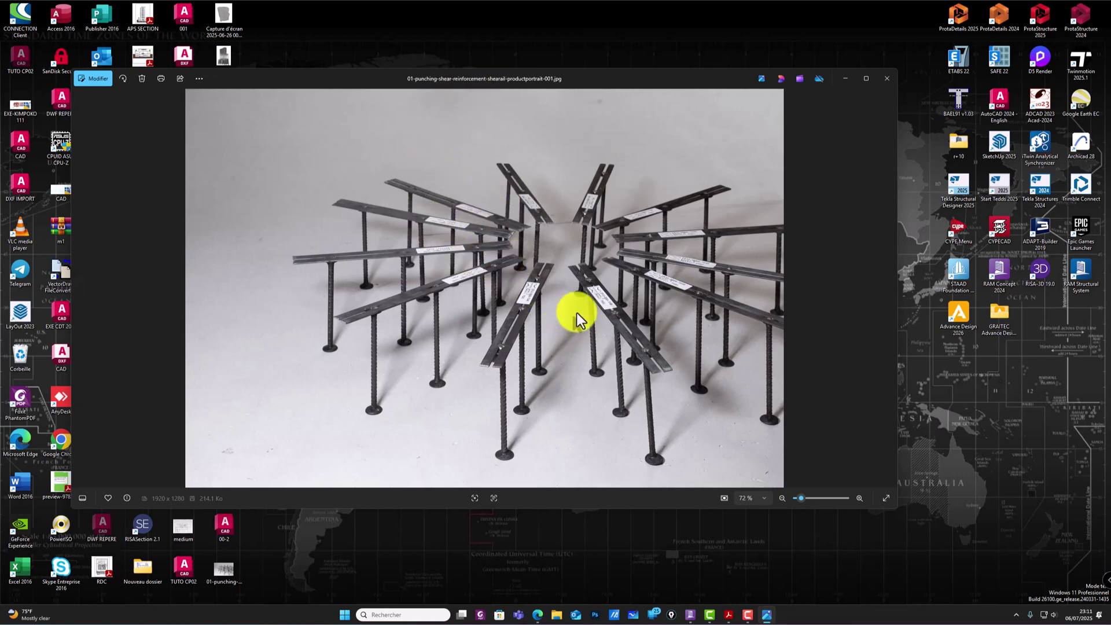
scroll(576, 318, up, 2)
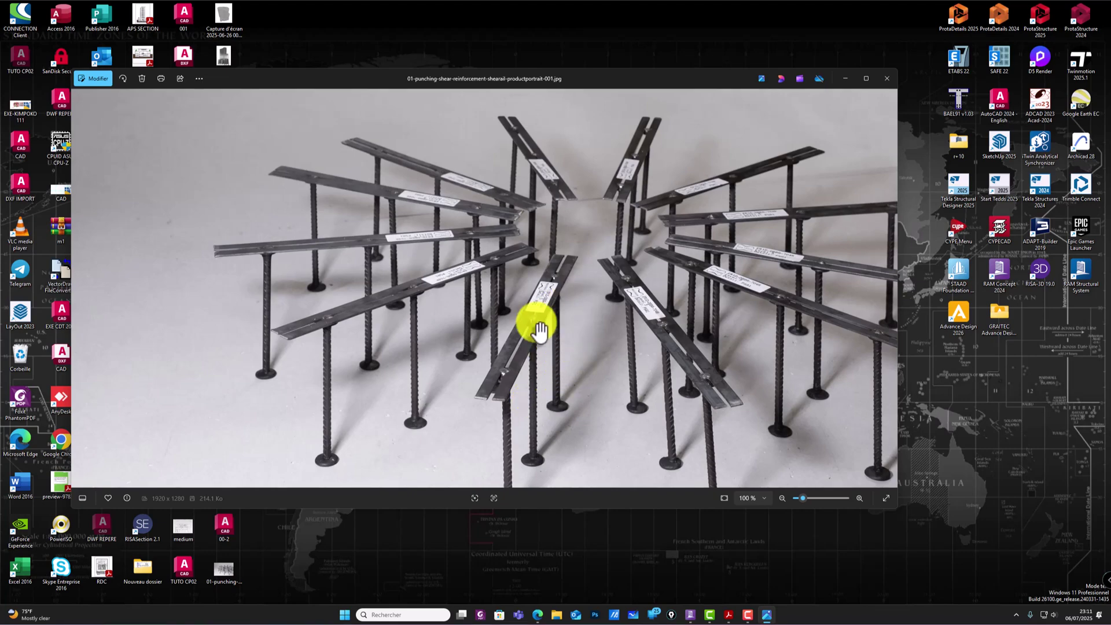
click(842, 78)
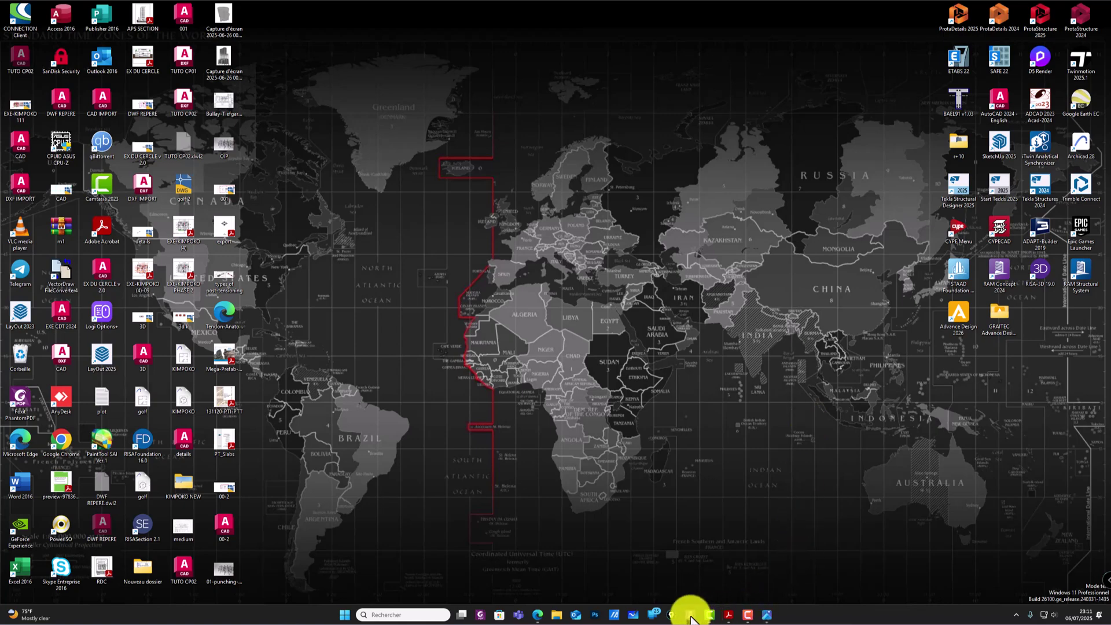
click(691, 615)
Step: Examine the rail count, stud count, stud spacing, first spacing and stud type of the lower middle column's SSR layout
scroll(609, 331, down, 5)
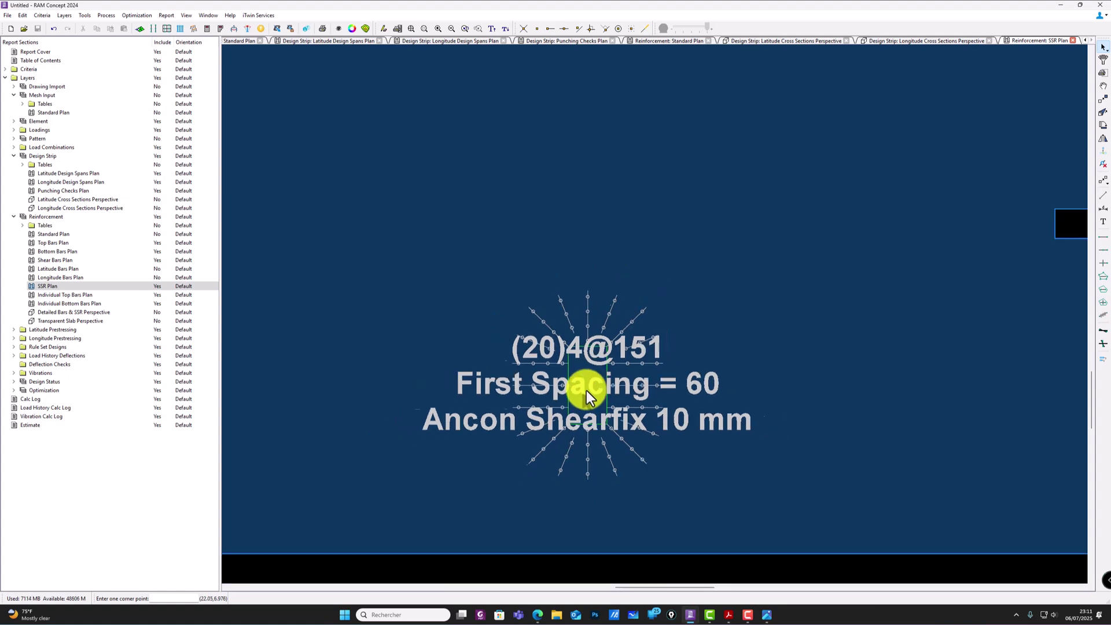
scroll(620, 322, up, 1)
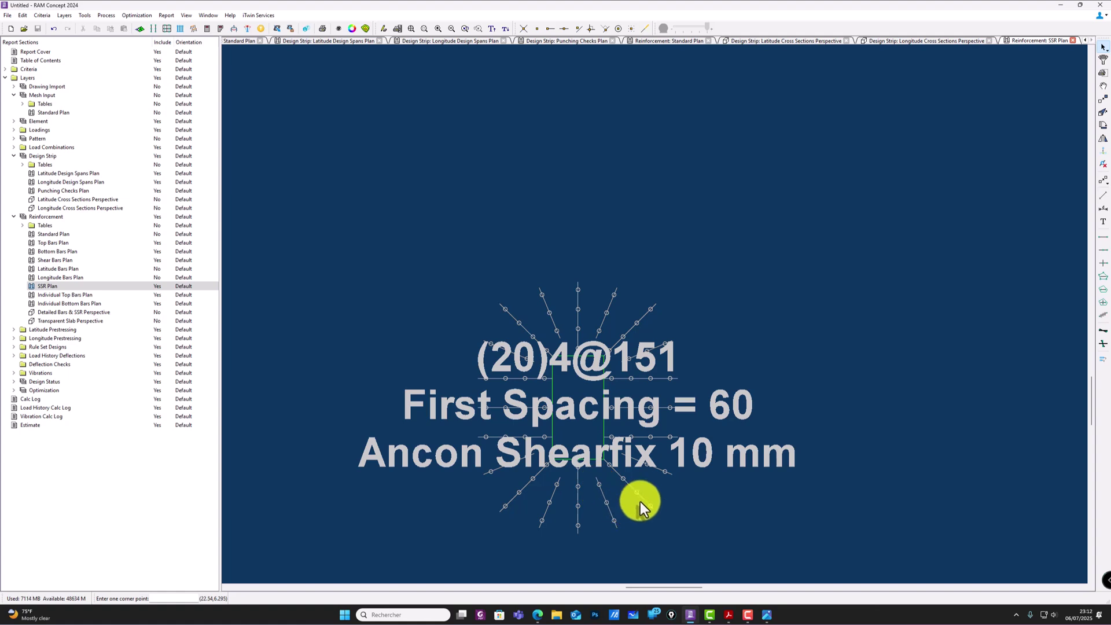
scroll(671, 446, up, 2)
middle_drag(672, 452, 706, 450)
scroll(697, 457, up, 2)
scroll(722, 464, down, 3)
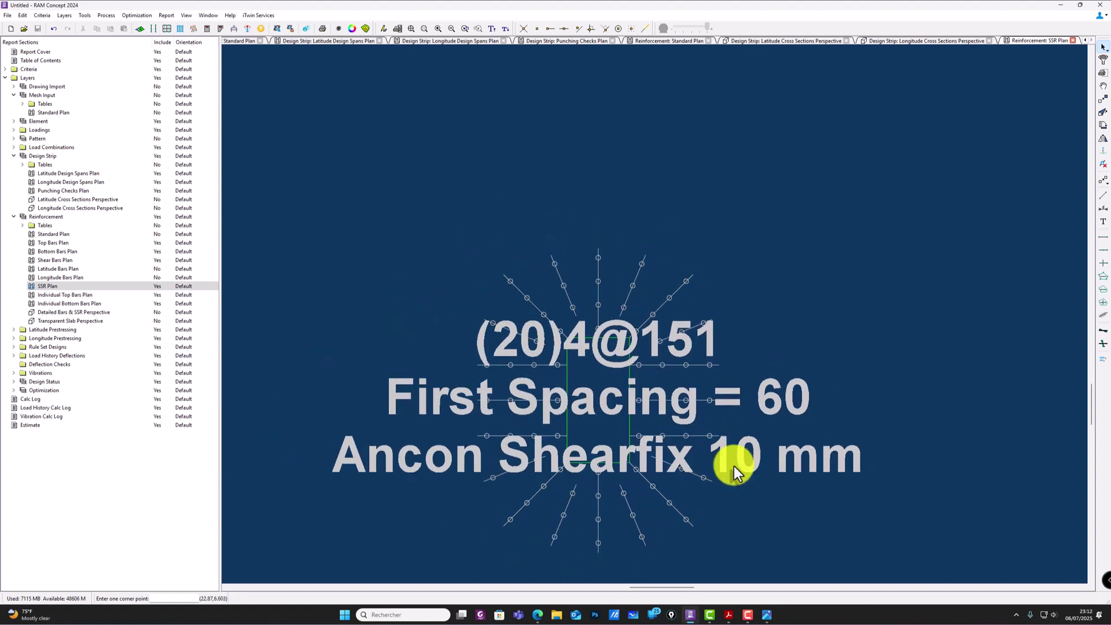
scroll(675, 501, up, 3)
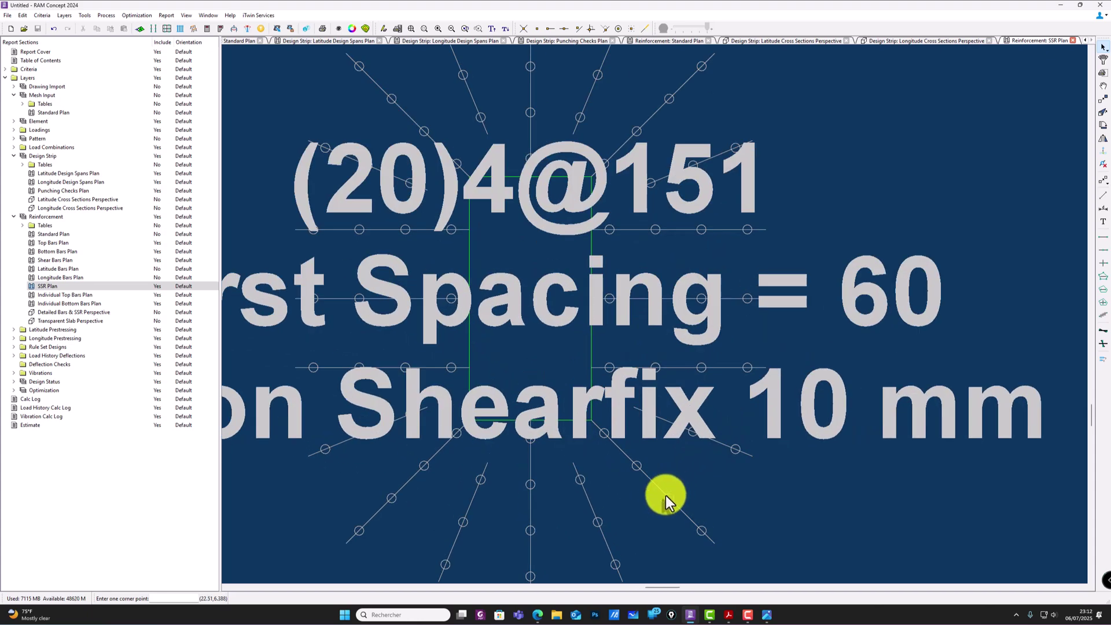
scroll(677, 497, down, 1)
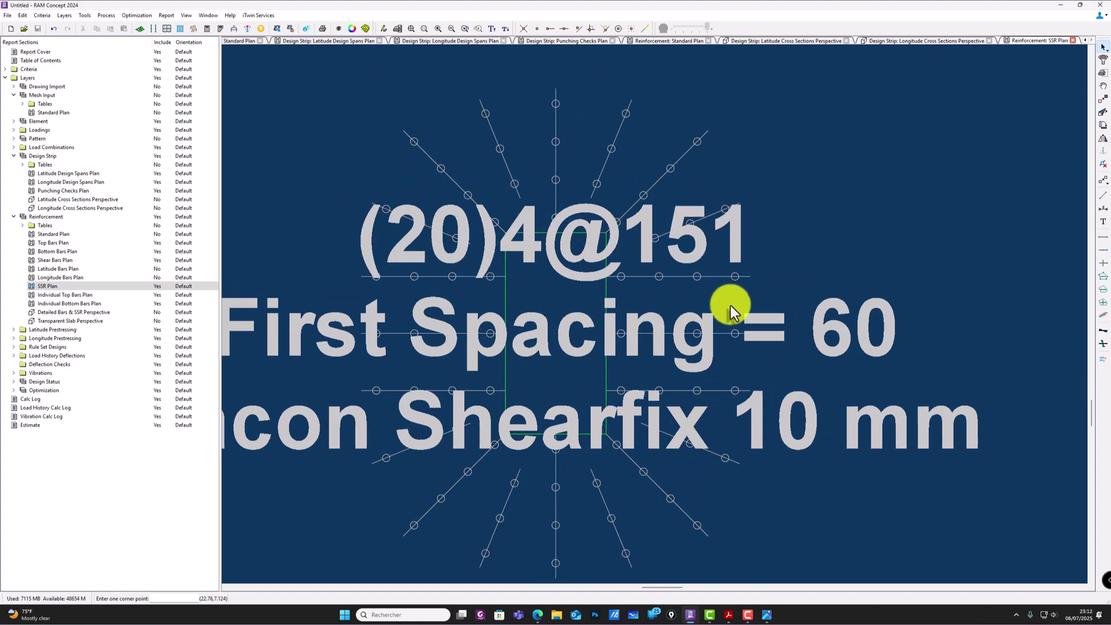
scroll(732, 309, down, 2)
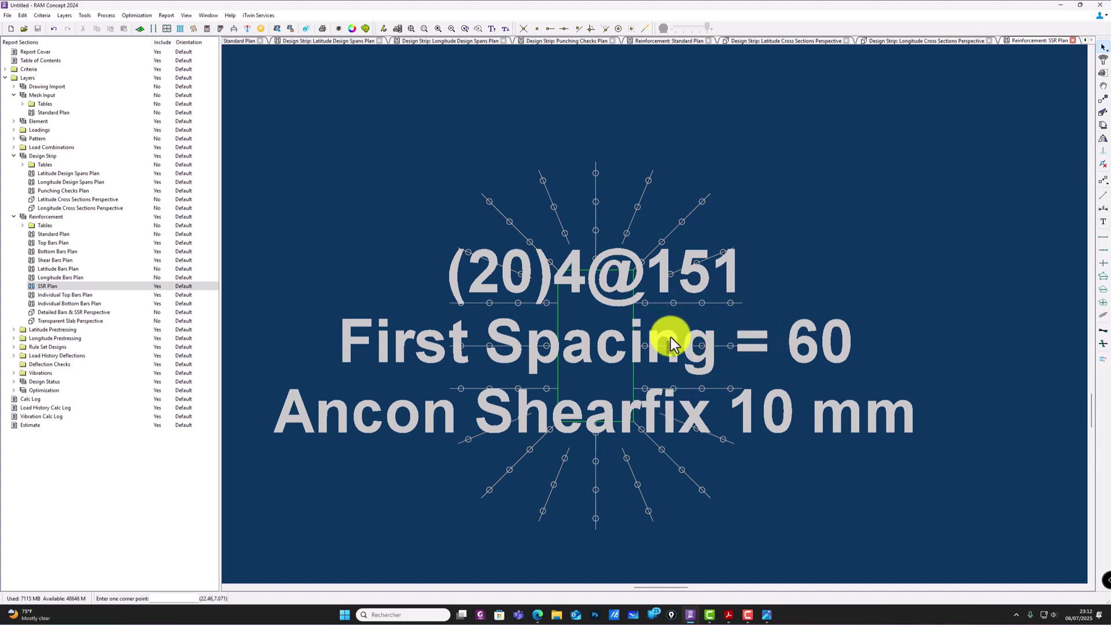
scroll(595, 283, up, 3)
scroll(601, 284, down, 1)
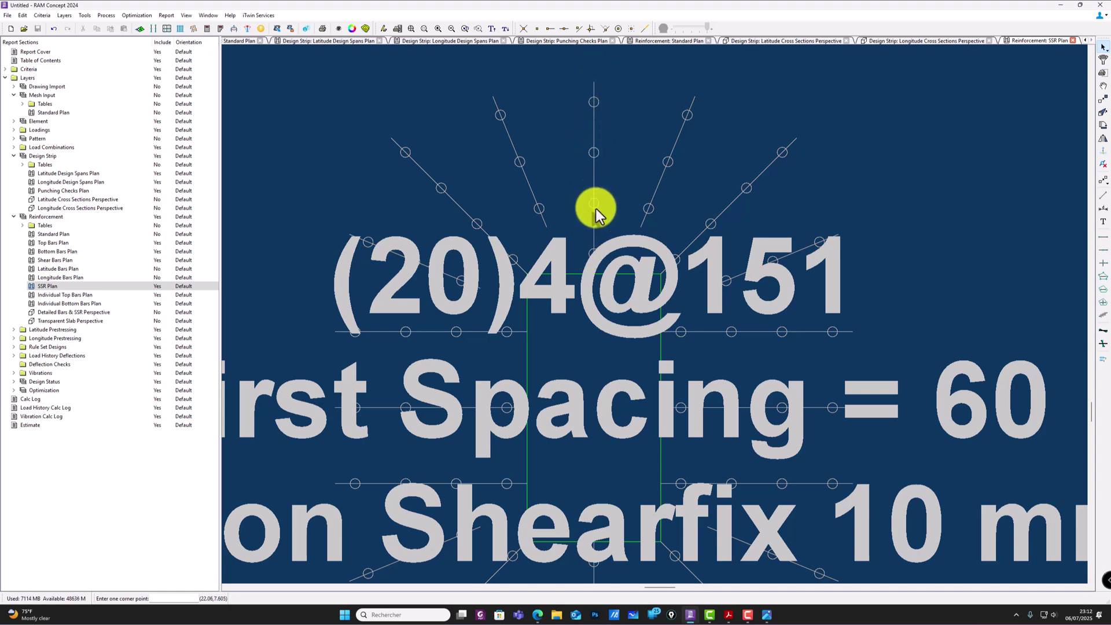
scroll(794, 311, down, 3)
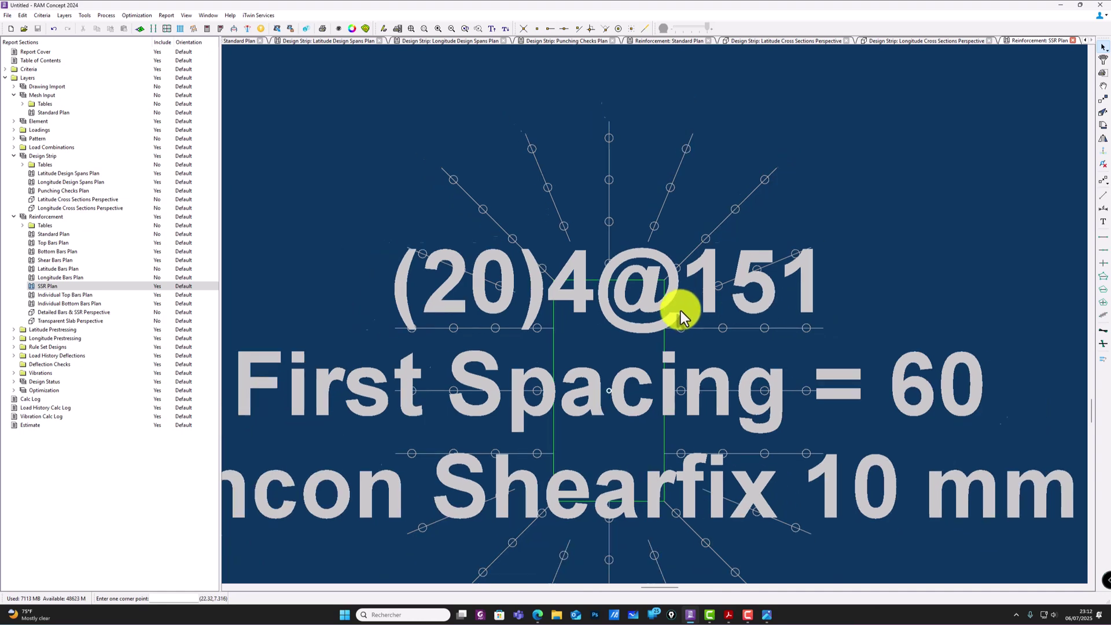
scroll(640, 258, up, 3)
scroll(660, 295, down, 4)
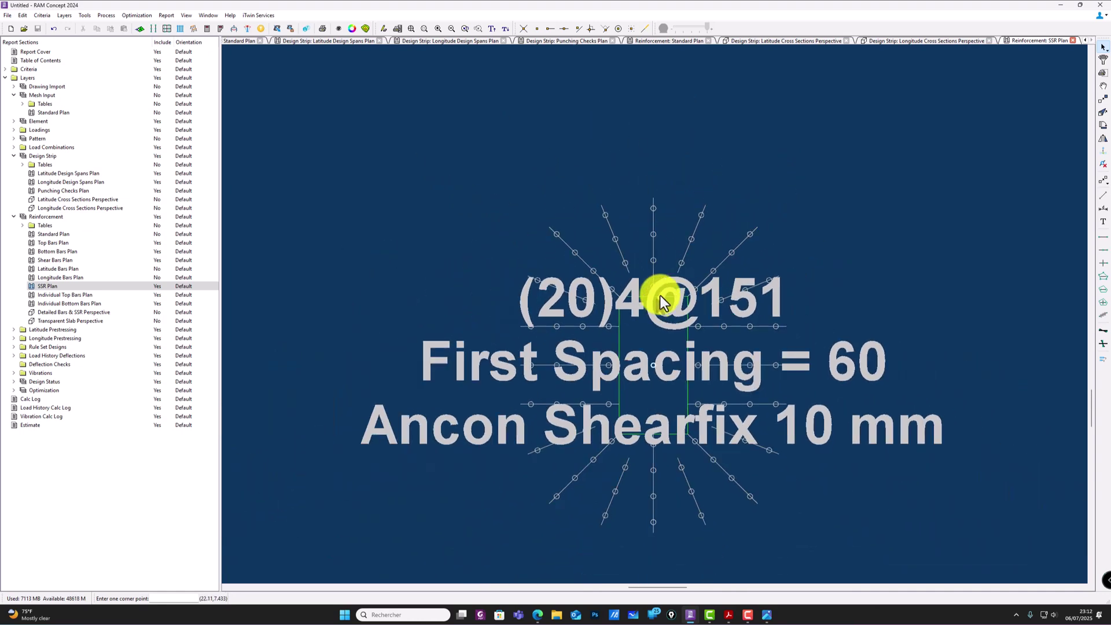
scroll(585, 363, down, 1)
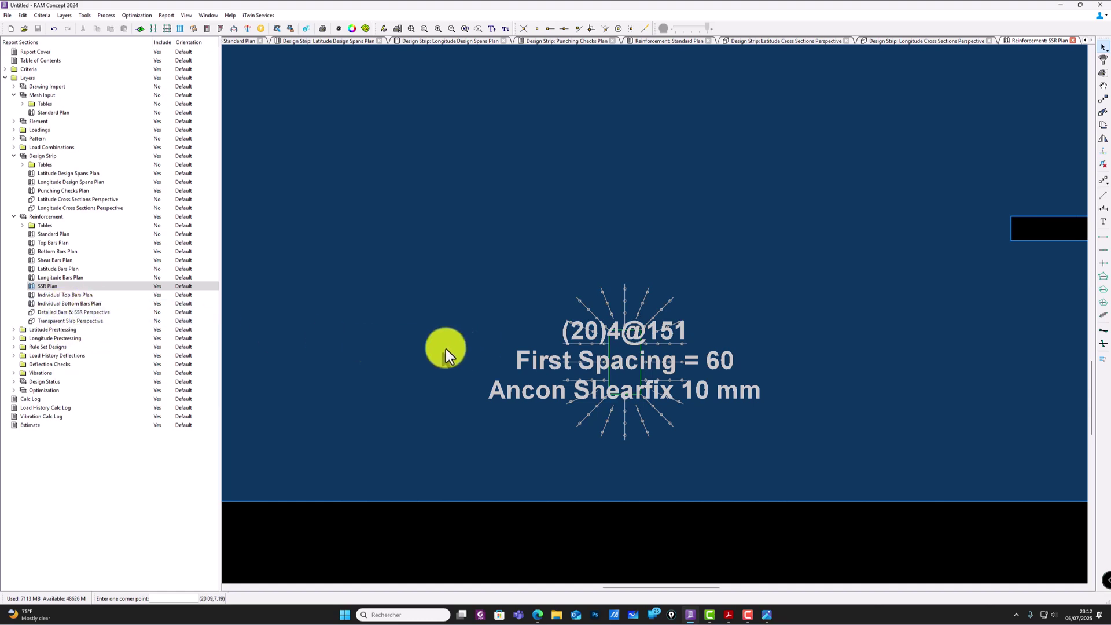
scroll(583, 336, down, 6)
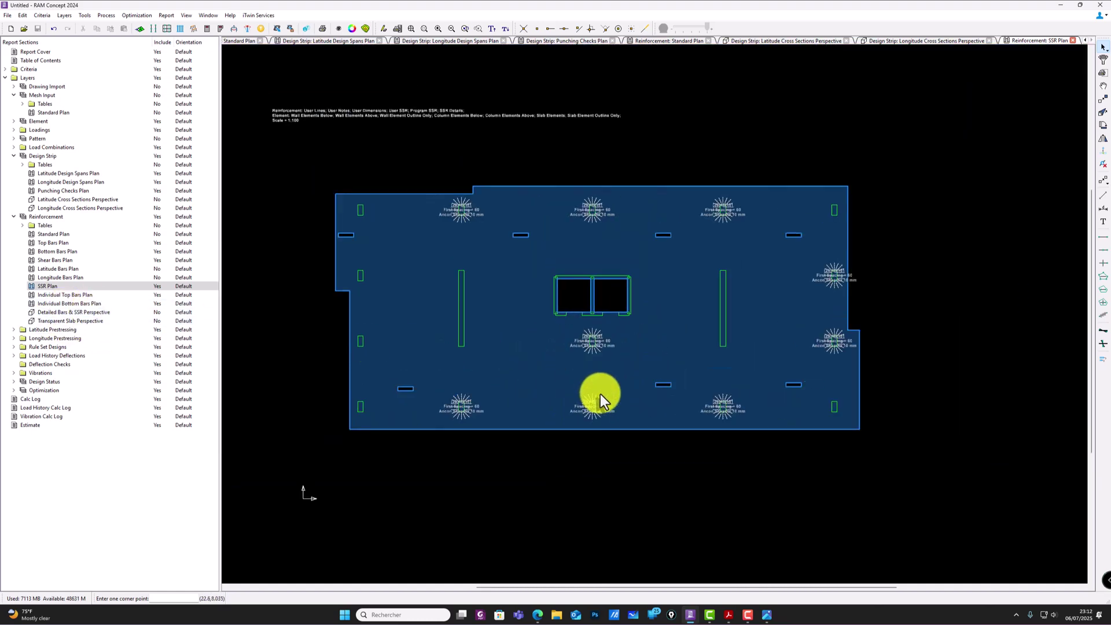
scroll(598, 392, up, 2)
middle_drag(456, 354, 488, 342)
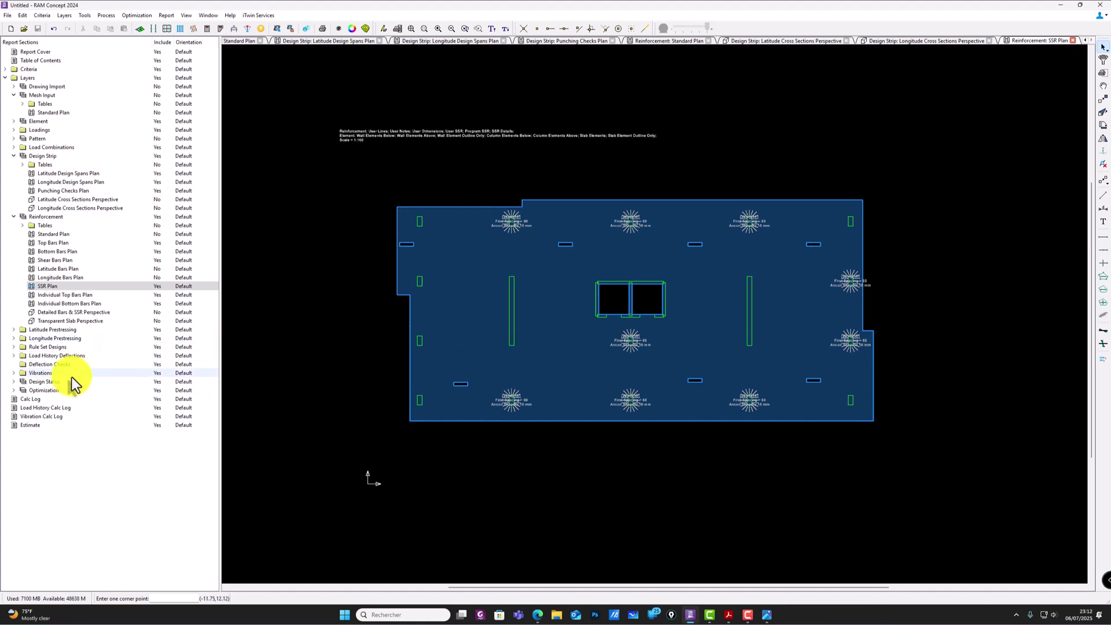
Step: Open the Design Status layer's Status Plan and review the span and punching check statuses across the slab
click(14, 382)
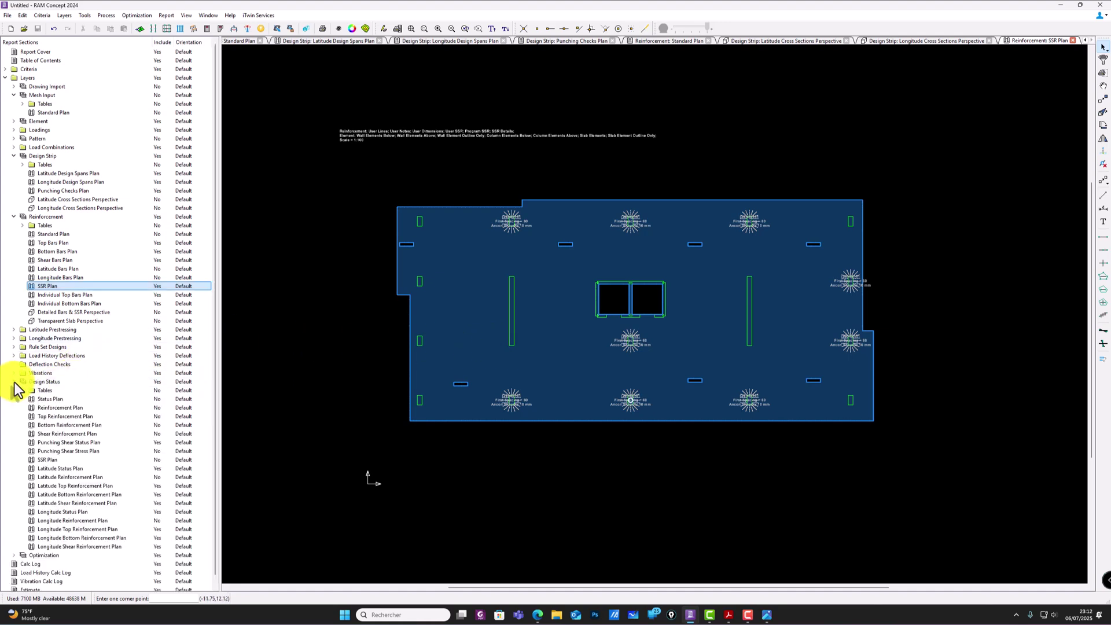
click(50, 399)
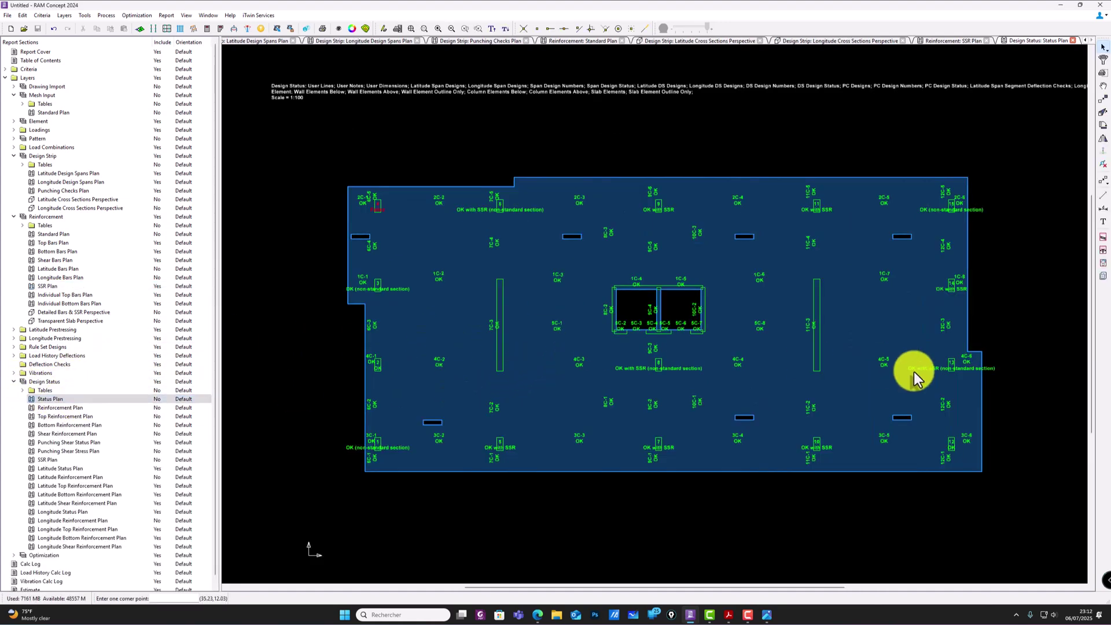
scroll(619, 376, up, 2)
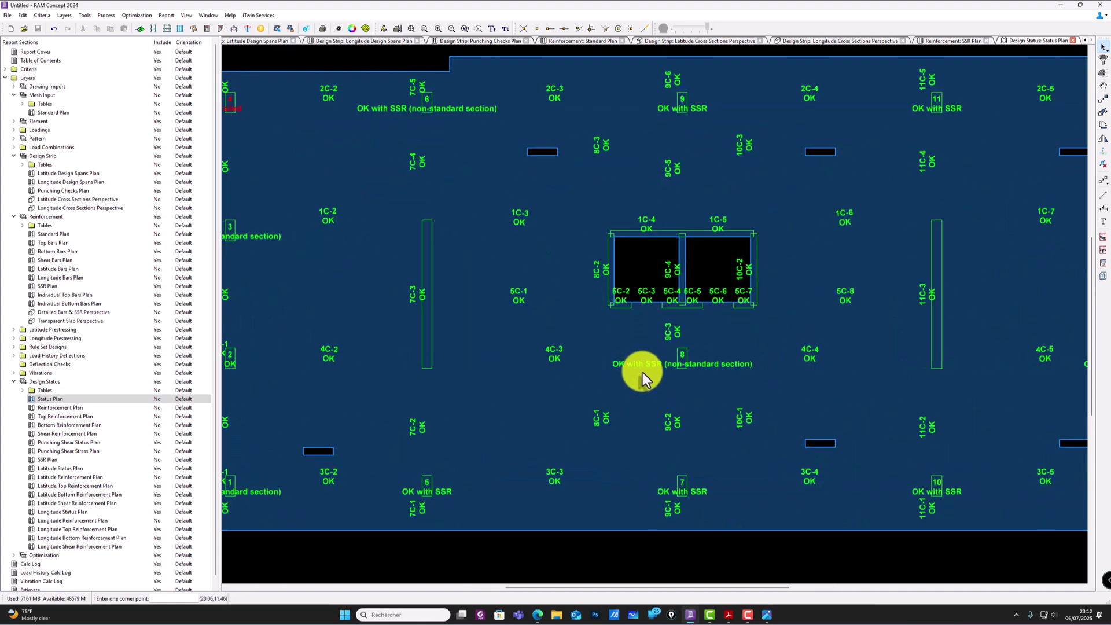
scroll(778, 286, down, 3)
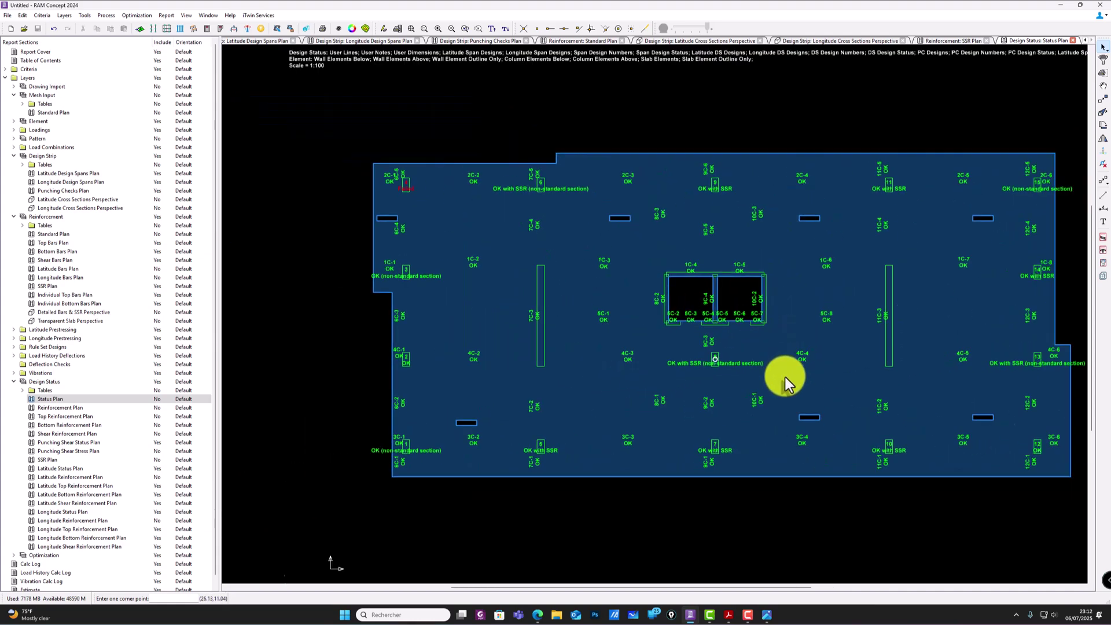
Step: Examine the punching check status of column 4 near the slab's upper-left corner and compare it with the surrounding columns
scroll(381, 199, up, 7)
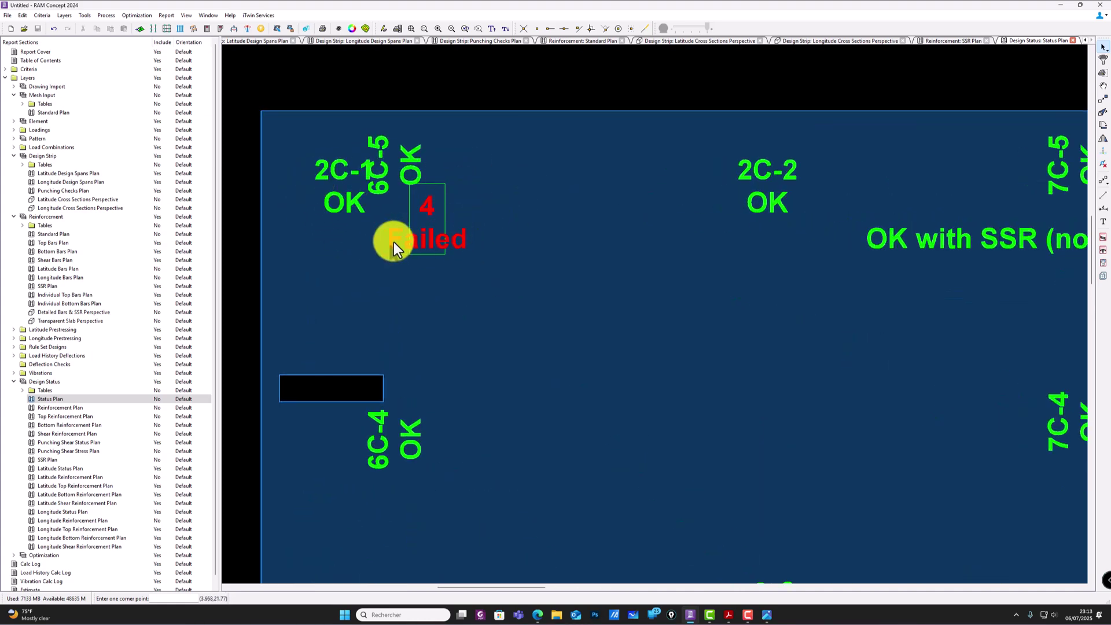
scroll(425, 237, down, 2)
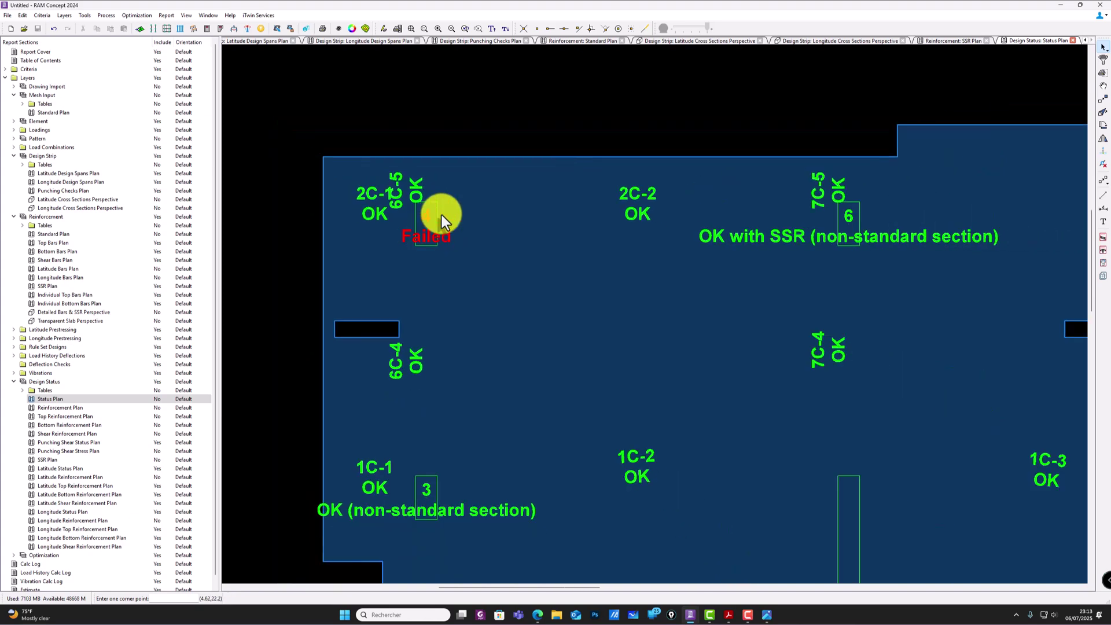
scroll(442, 214, down, 3)
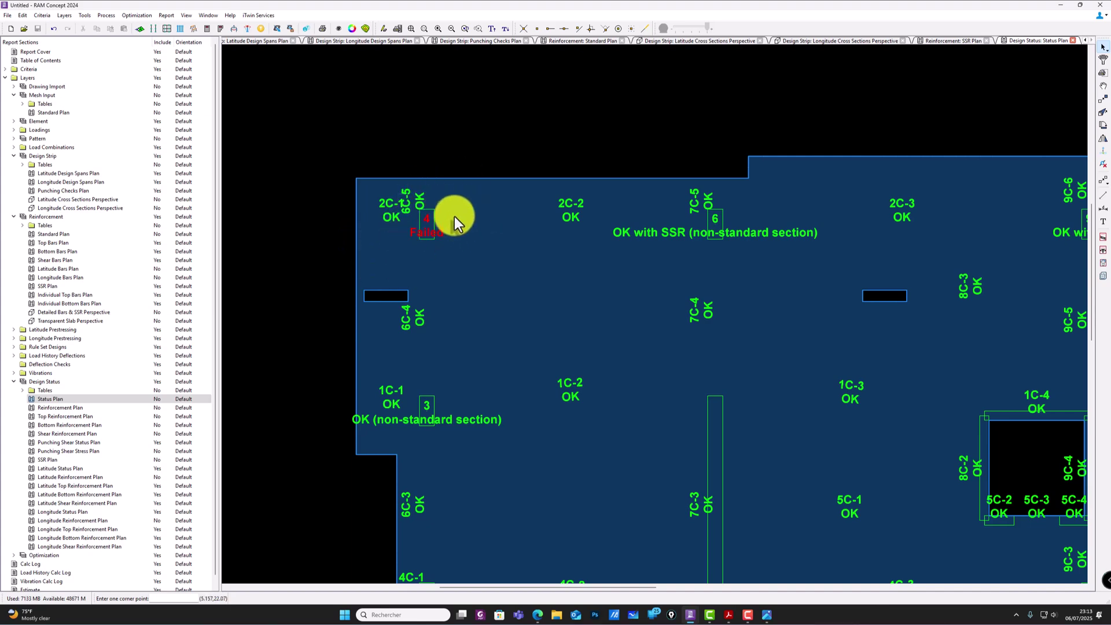
scroll(446, 204, down, 2)
scroll(443, 203, down, 2)
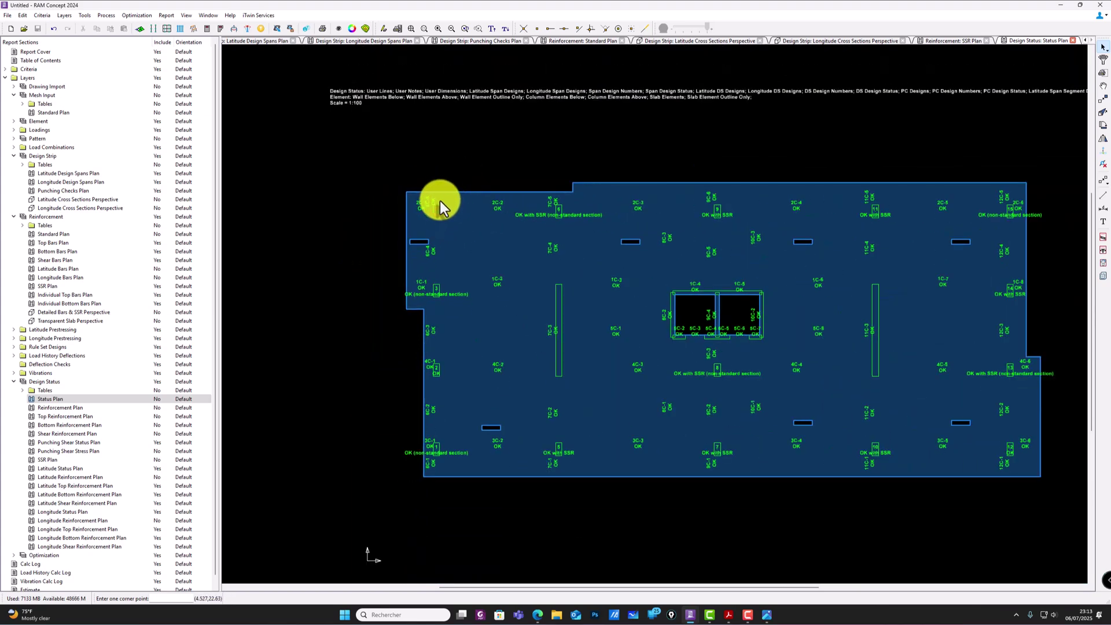
middle_drag(439, 202, 446, 191)
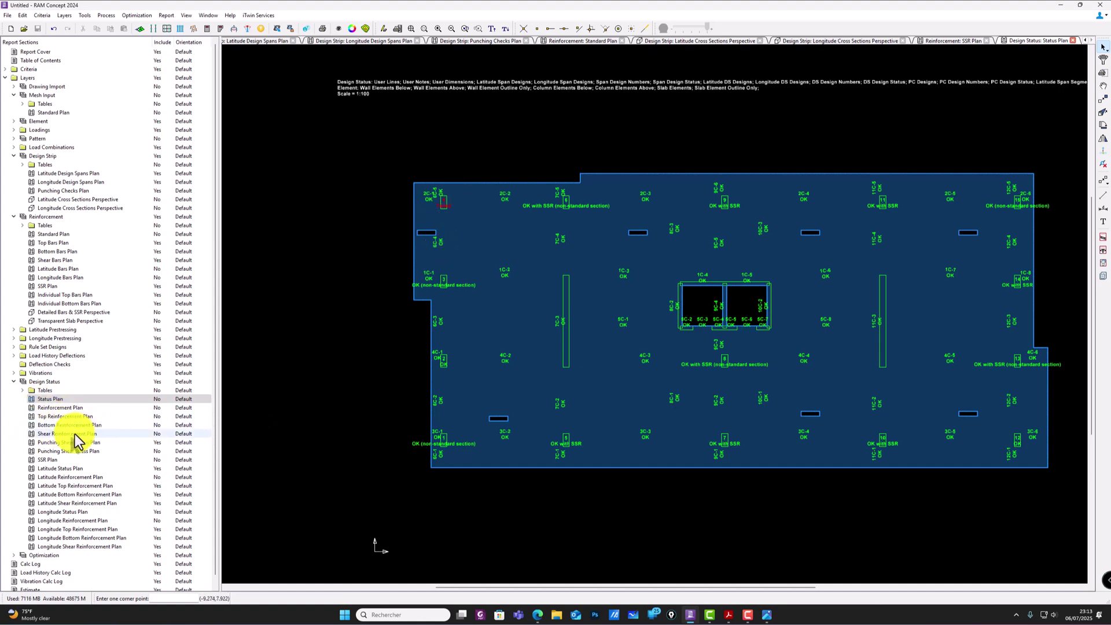
Step: Open the Design Status layer's Latitude Reinforcement Plan and examine the top and bottom bar callouts along the strips and around the core
click(84, 478)
scroll(485, 286, up, 1)
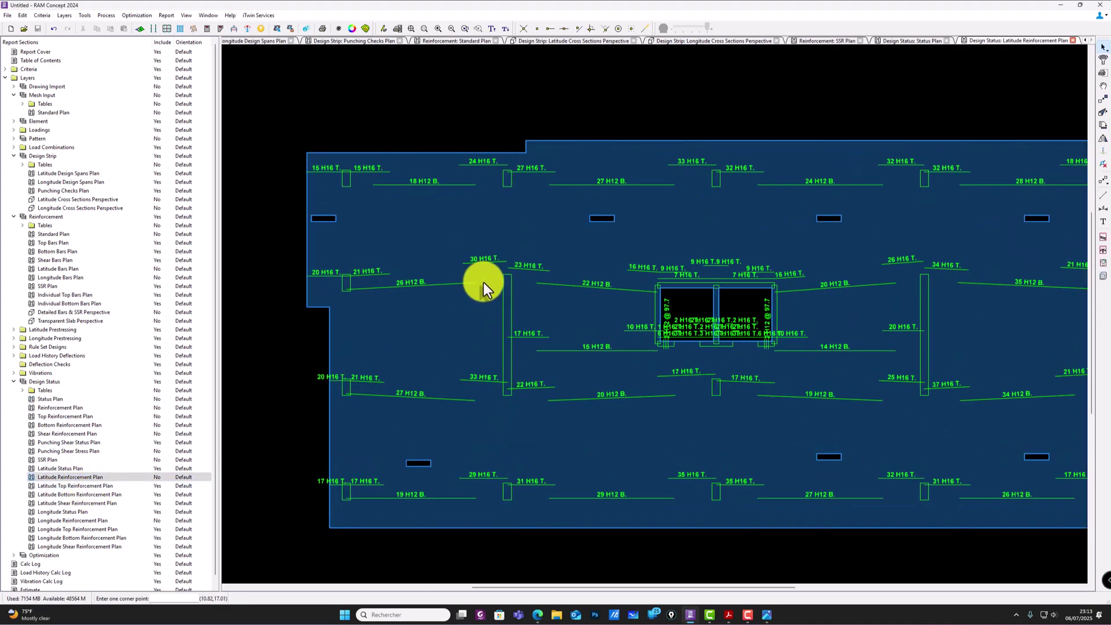
scroll(508, 249, up, 1)
scroll(536, 270, up, 1)
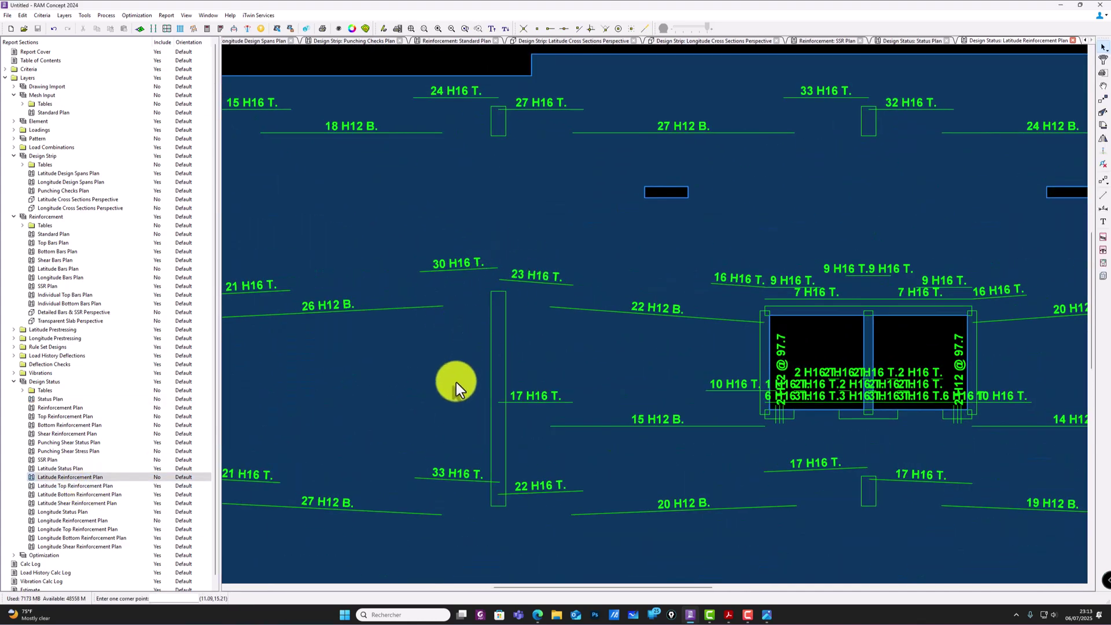
scroll(506, 427, down, 3)
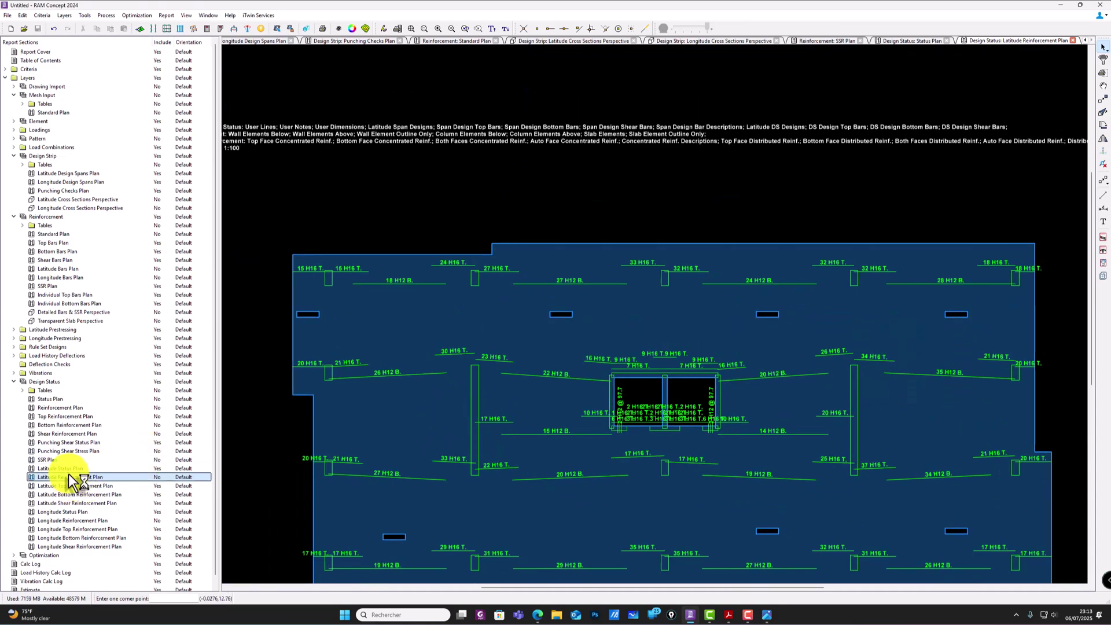
Step: View the slab's individual top bars and individual bottom bars in the Reinforcement layer's Individual Top Bars and Individual Bottom Bars plans
double_click(61, 296)
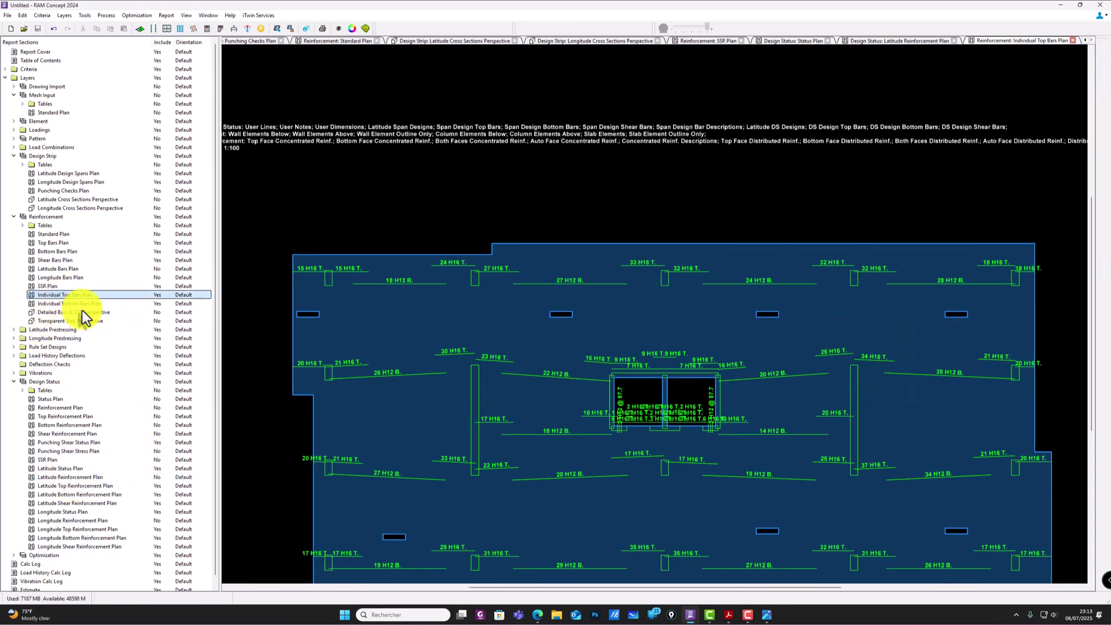
scroll(658, 294, up, 4)
scroll(722, 326, down, 4)
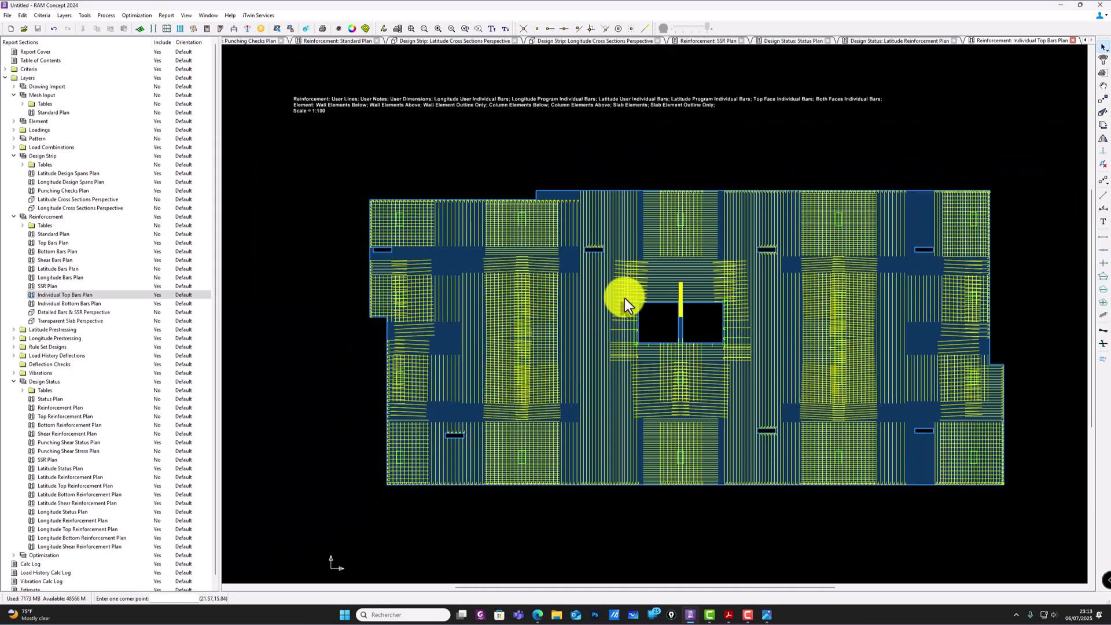
double_click(58, 303)
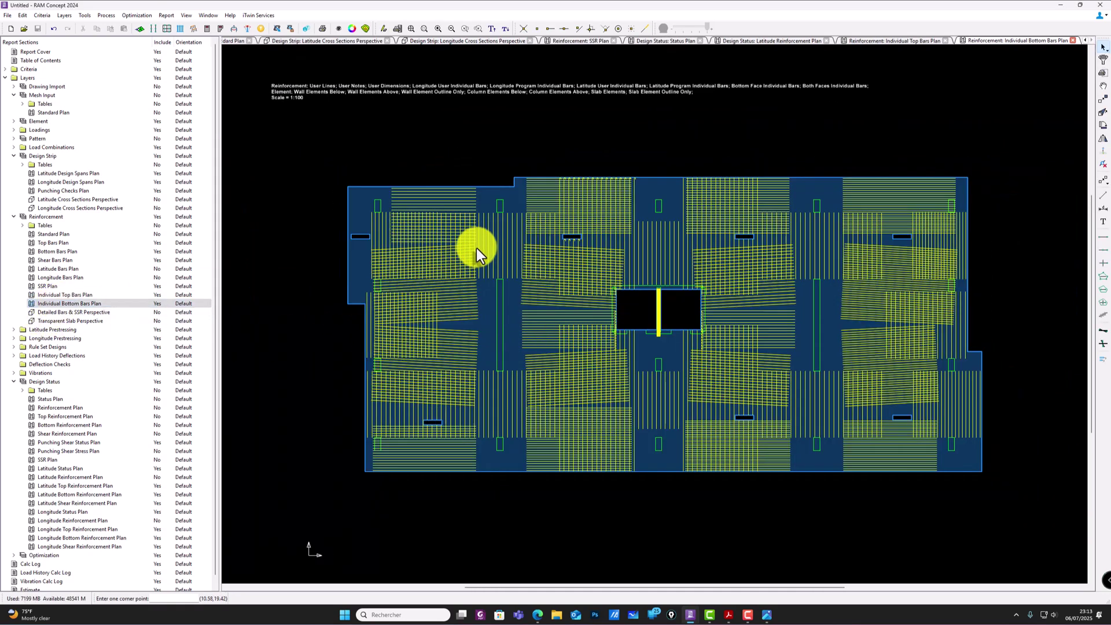
Step: Open the Reinforcement layer's Latitude Bars Plan and examine the bar count, diameter, length and face callouts at the slab's upper-left corner
double_click(56, 270)
scroll(475, 282, up, 10)
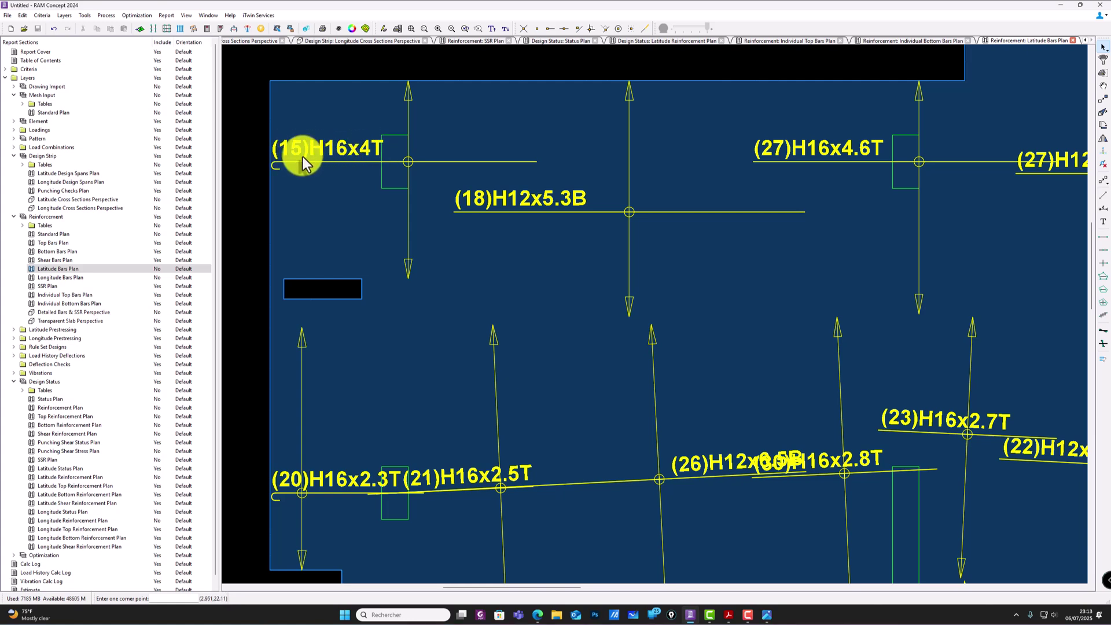
scroll(357, 199, down, 1)
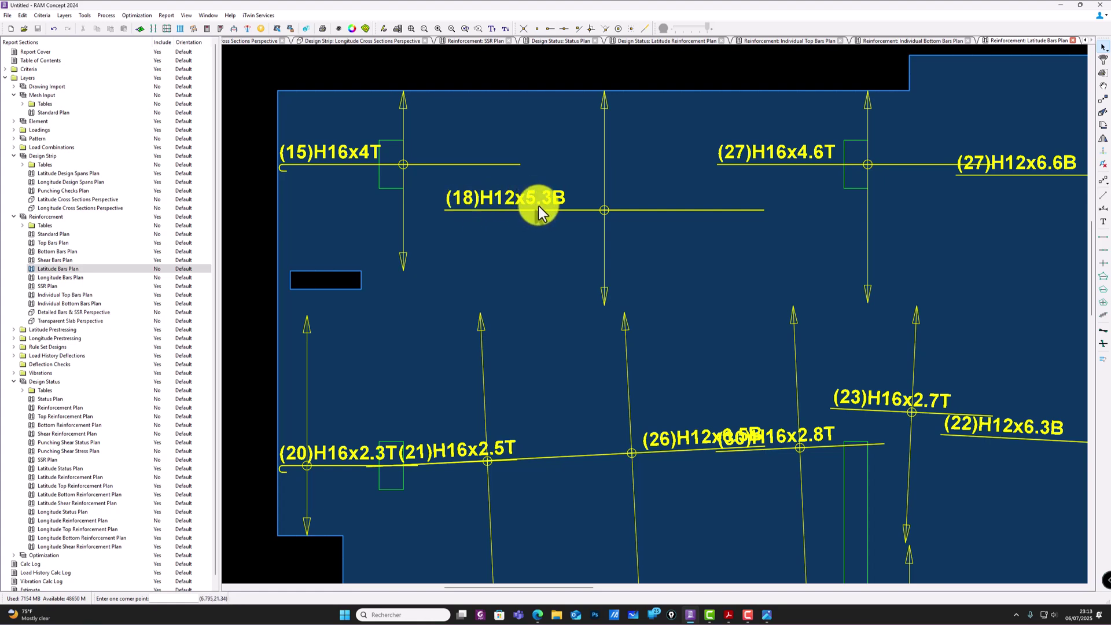
scroll(526, 174, down, 5)
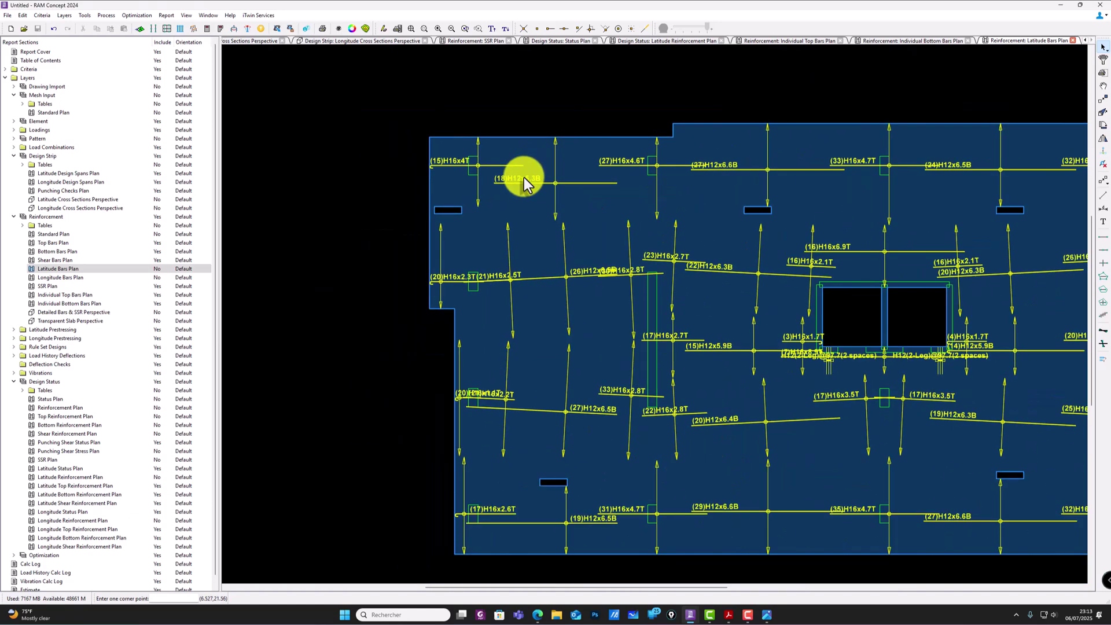
Step: Examine the latitude bar callouts around the central core openings and across the middle of the slab
scroll(645, 235, up, 2)
scroll(890, 215, up, 2)
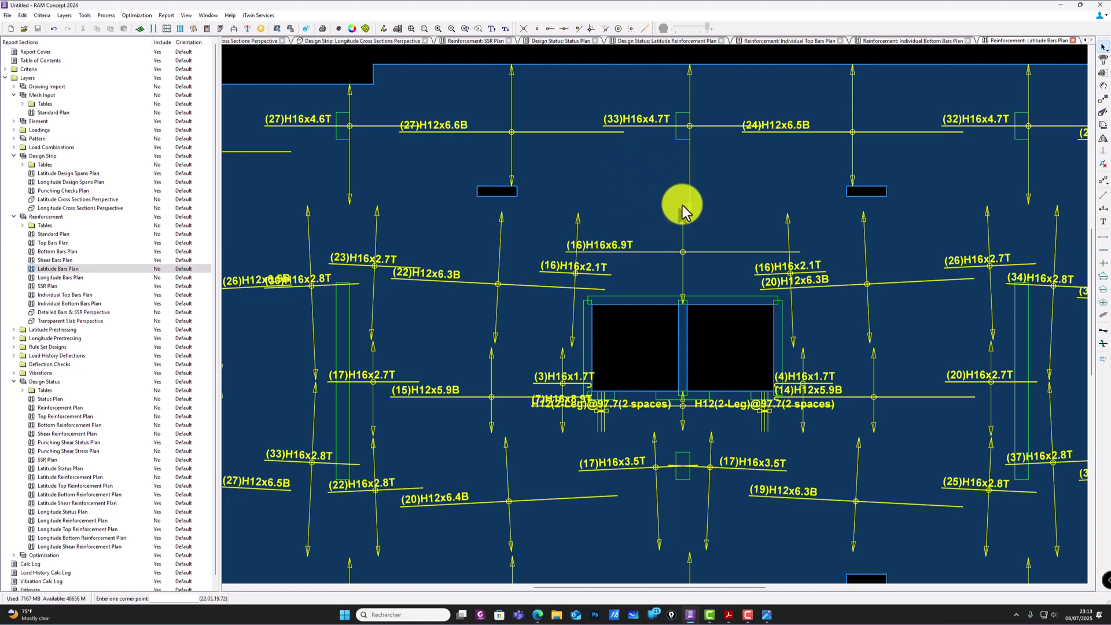
scroll(671, 204, down, 3)
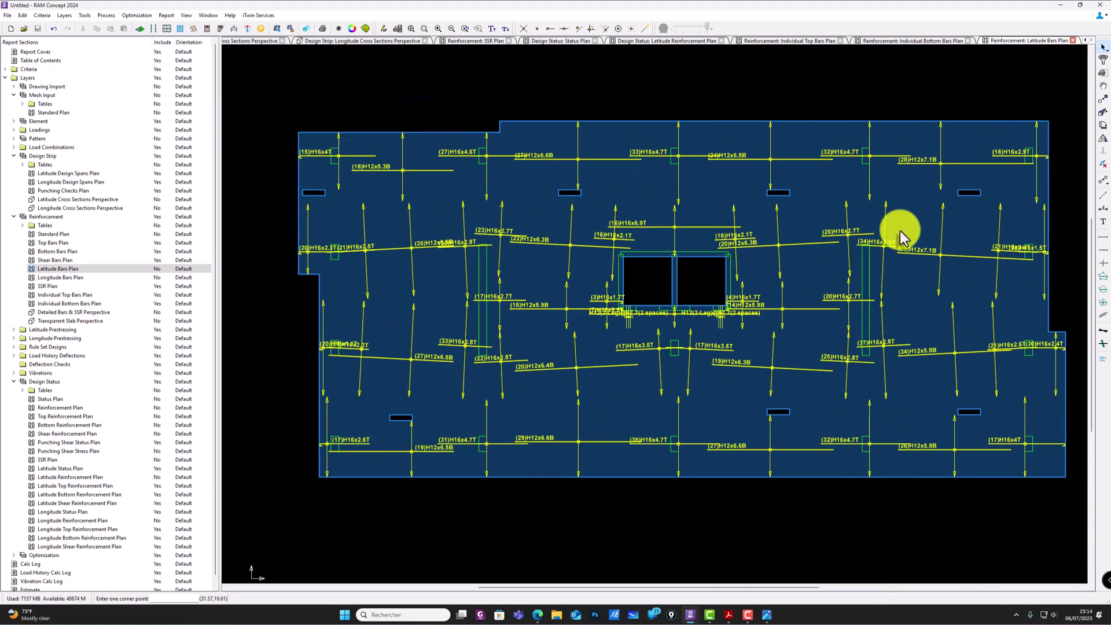
scroll(891, 255, up, 3)
scroll(822, 264, down, 3)
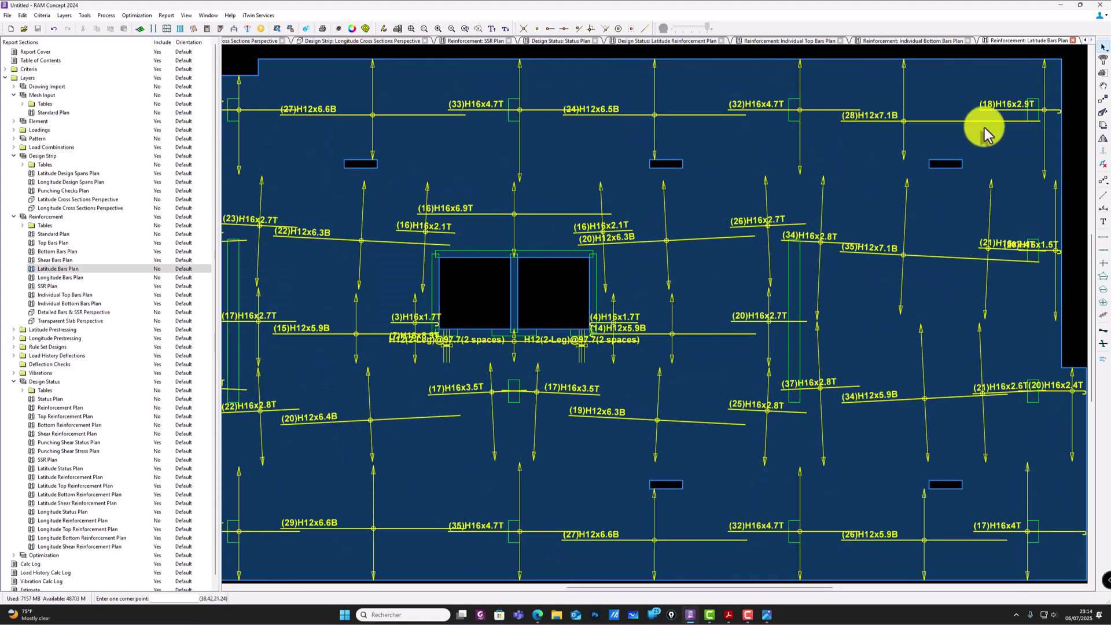
Step: Examine the top and bottom latitude bar callouts at the slab's upper-right corner
scroll(1050, 107, up, 3)
scroll(983, 118, up, 1)
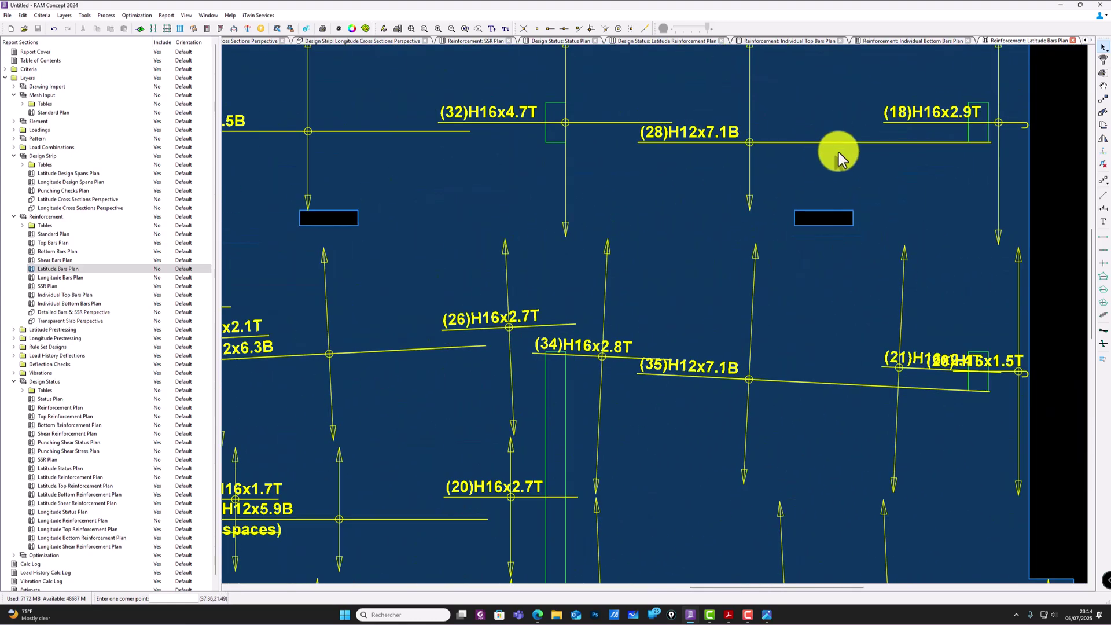
scroll(937, 121, up, 3)
scroll(908, 125, up, 1)
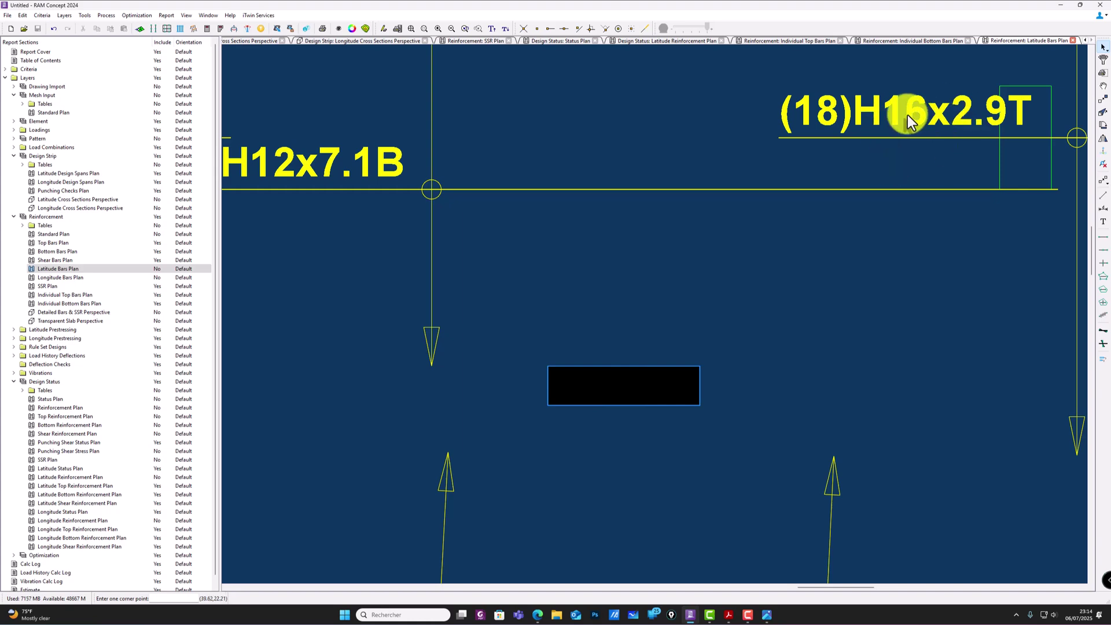
scroll(907, 115, down, 3)
scroll(569, 158, down, 4)
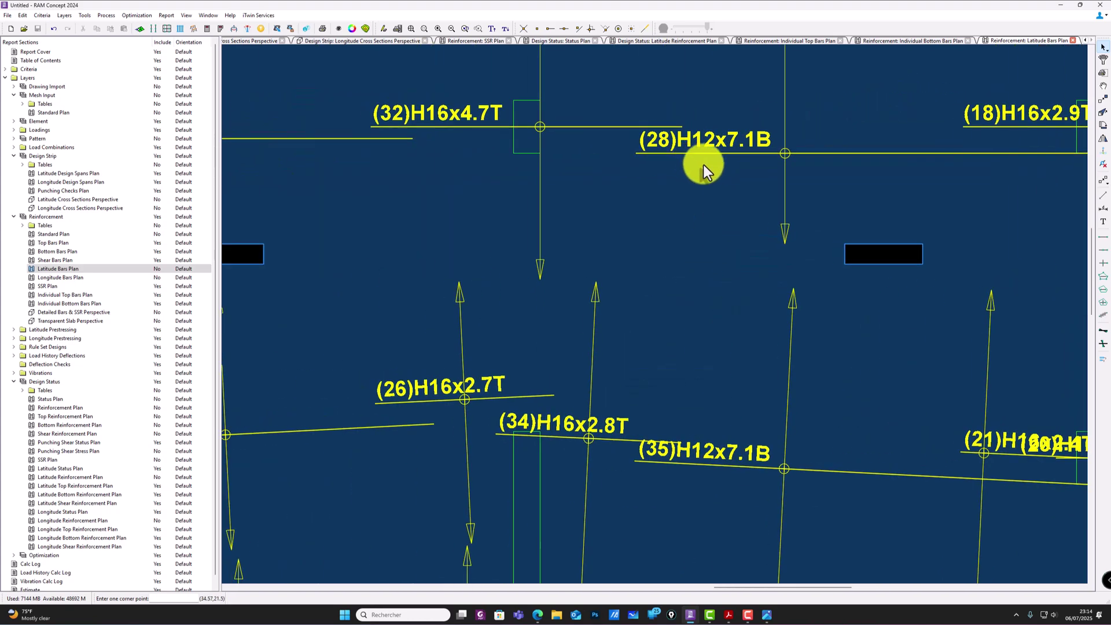
Step: Examine the latitude bar callouts in the slab's lower-right bays beside the long wall
scroll(760, 297, down, 3)
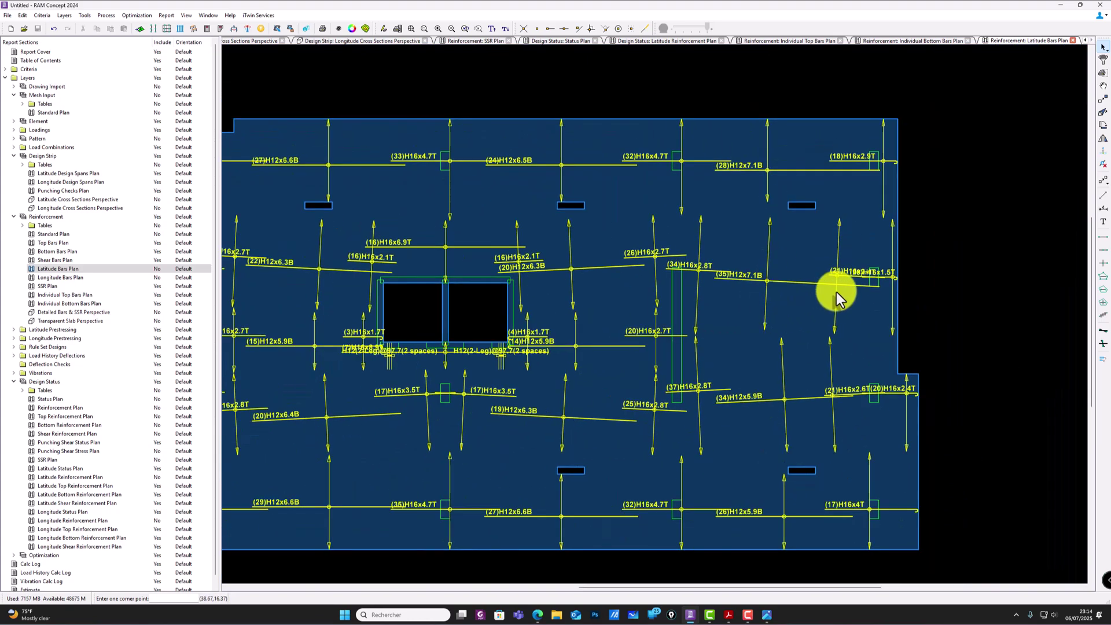
scroll(776, 428, up, 1)
scroll(787, 390, up, 6)
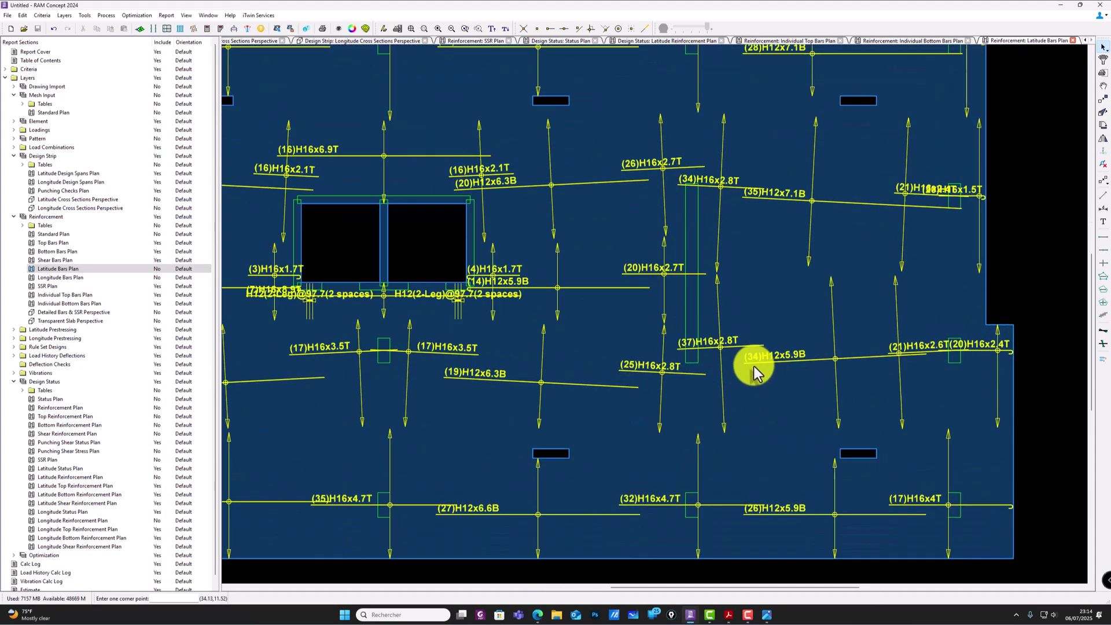
scroll(801, 358, down, 6)
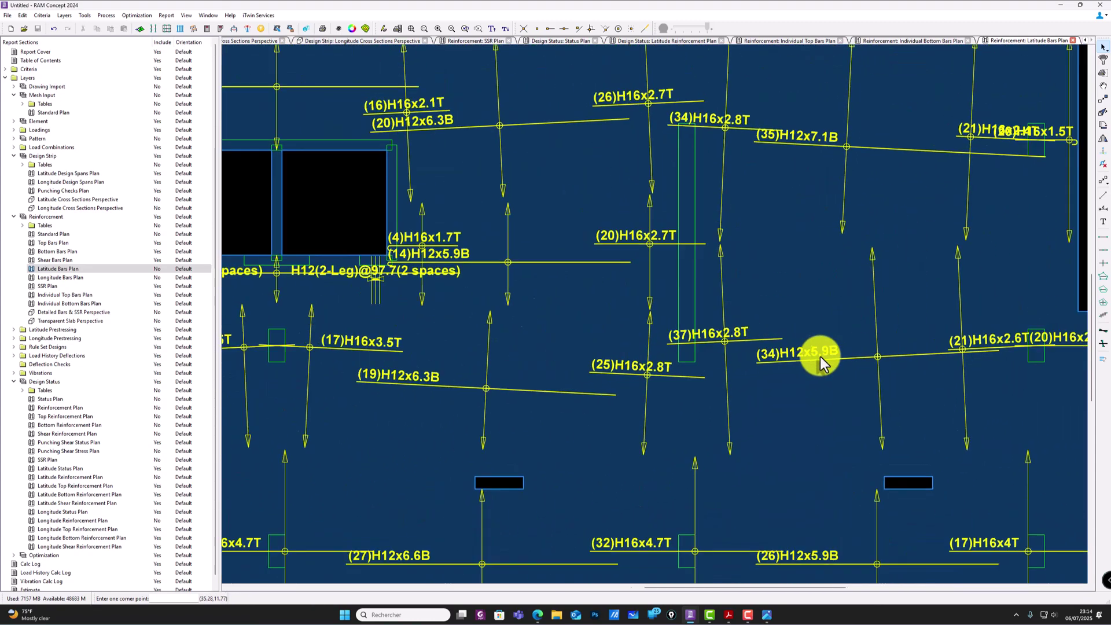
Step: Open the Detailed Bars & SSR Perspective and compare the reinforcement in wireframe and solid display, finishing in solid
click(61, 312)
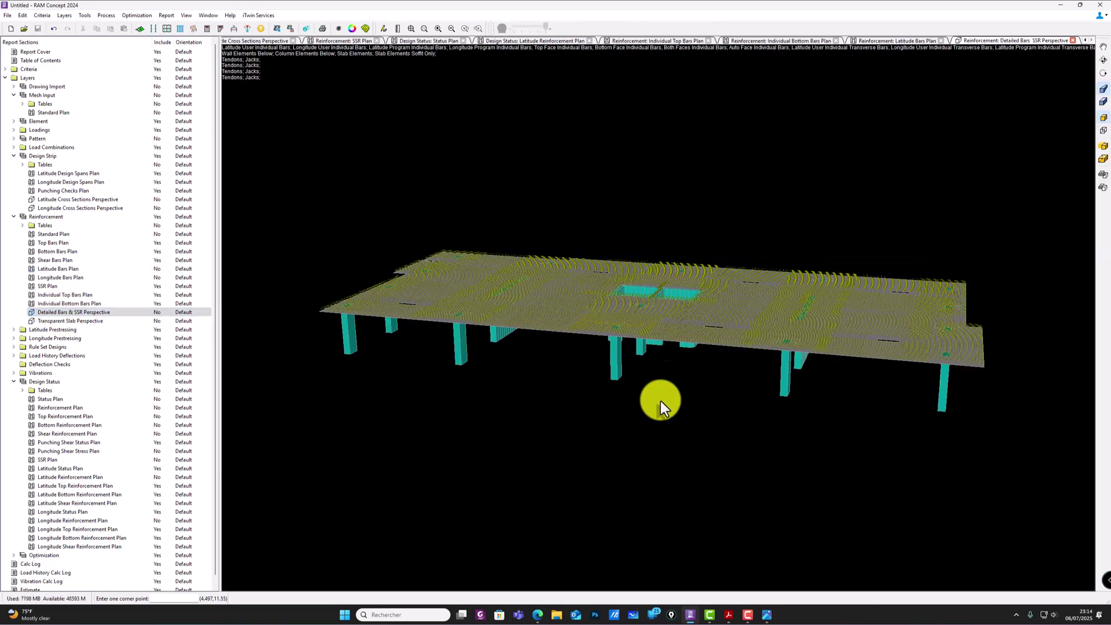
scroll(856, 321, up, 10)
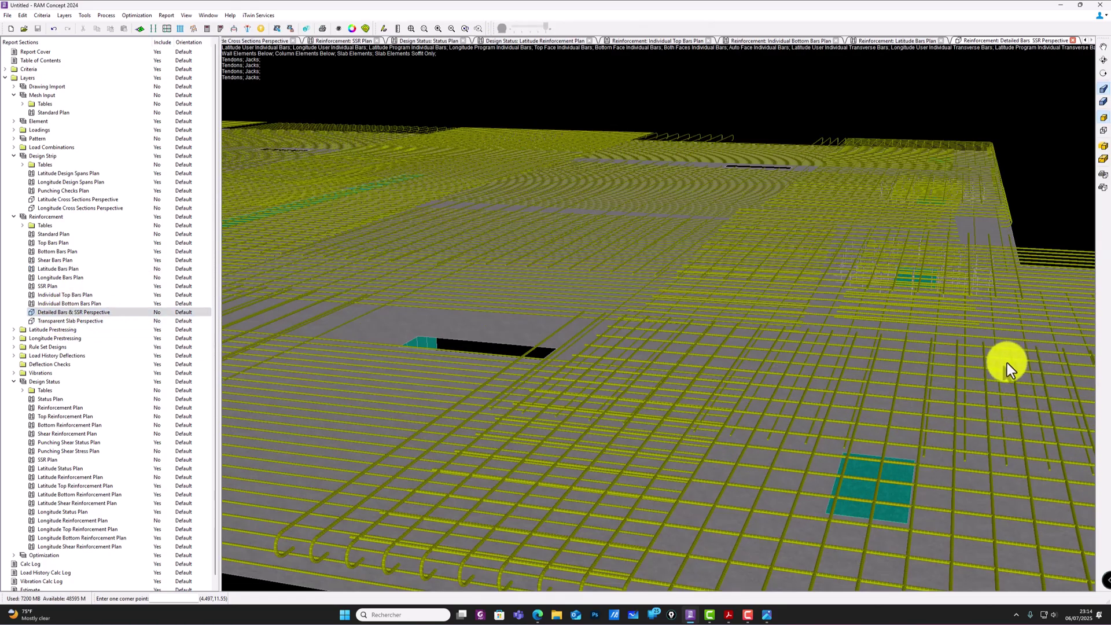
click(1101, 132)
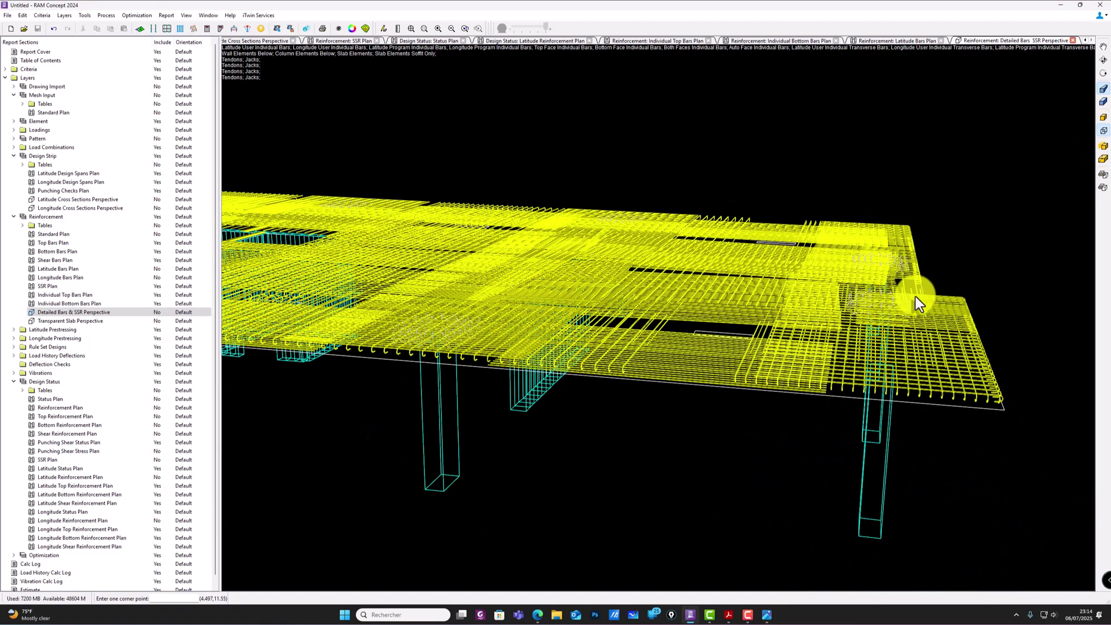
click(1101, 118)
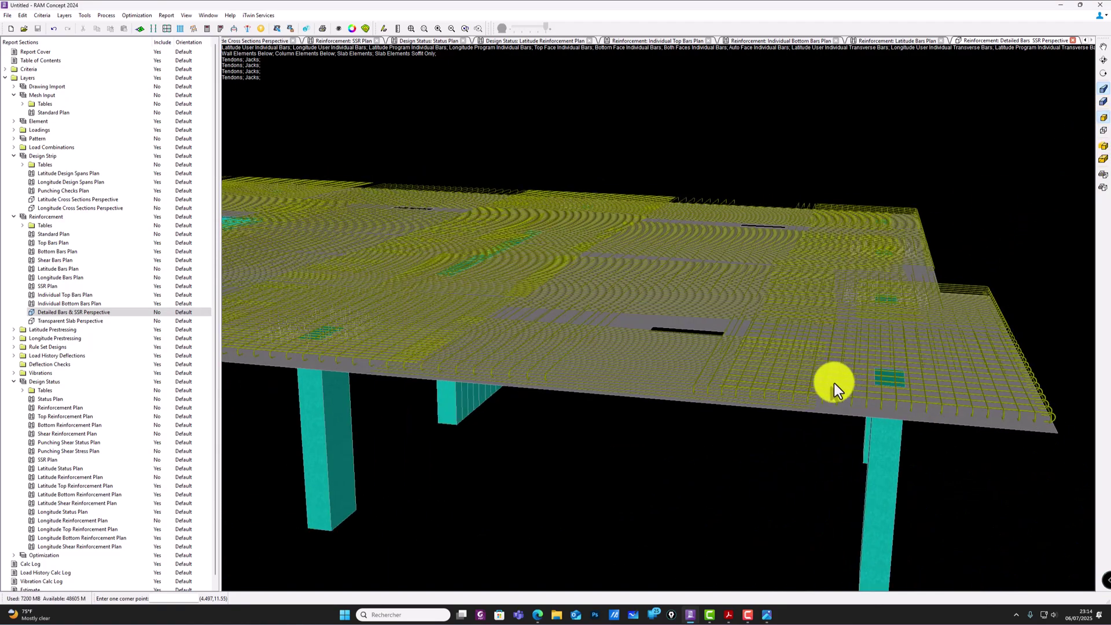
scroll(789, 411, up, 3)
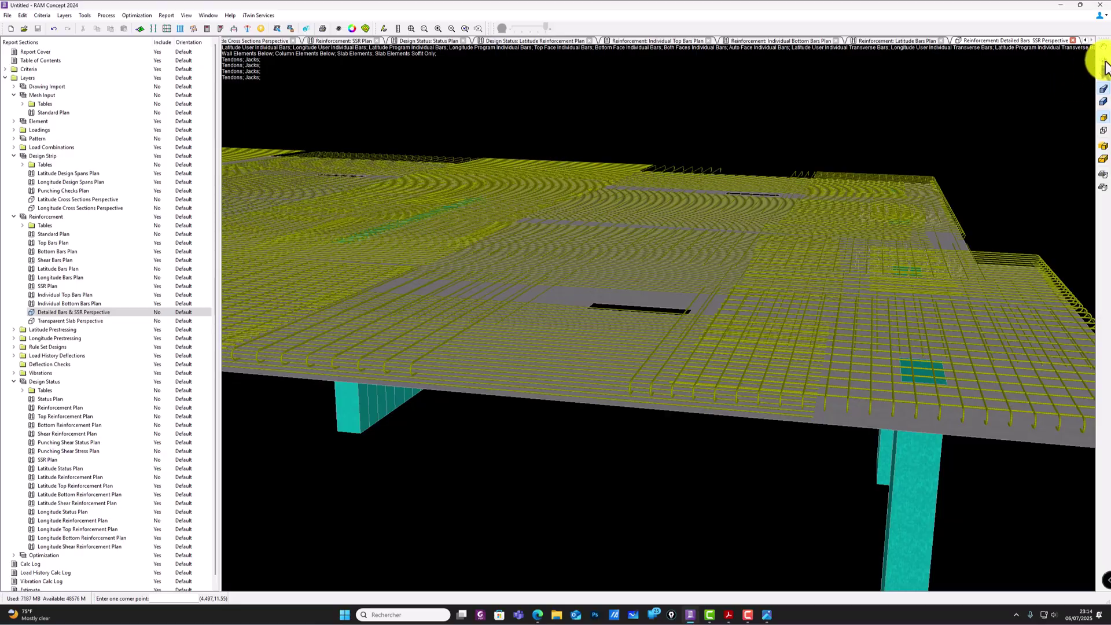
Step: Inspect the bars and stud rails over an edge column in 3D and compare them with the punching shear reinforcement photo
drag(850, 307, 517, 283)
scroll(639, 329, up, 10)
scroll(654, 331, down, 5)
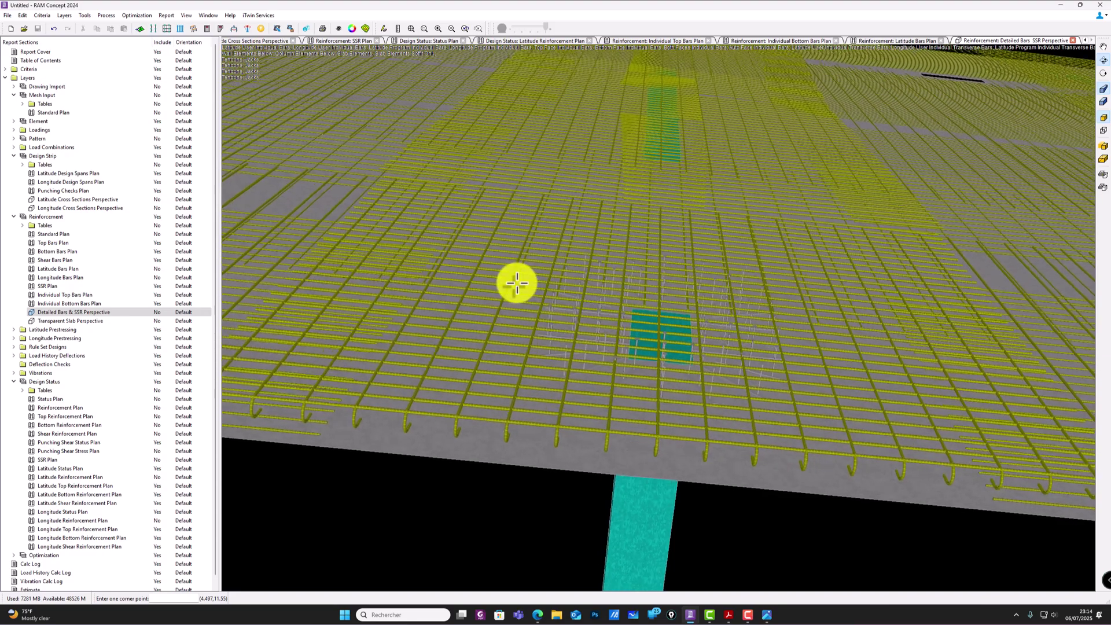
click(767, 615)
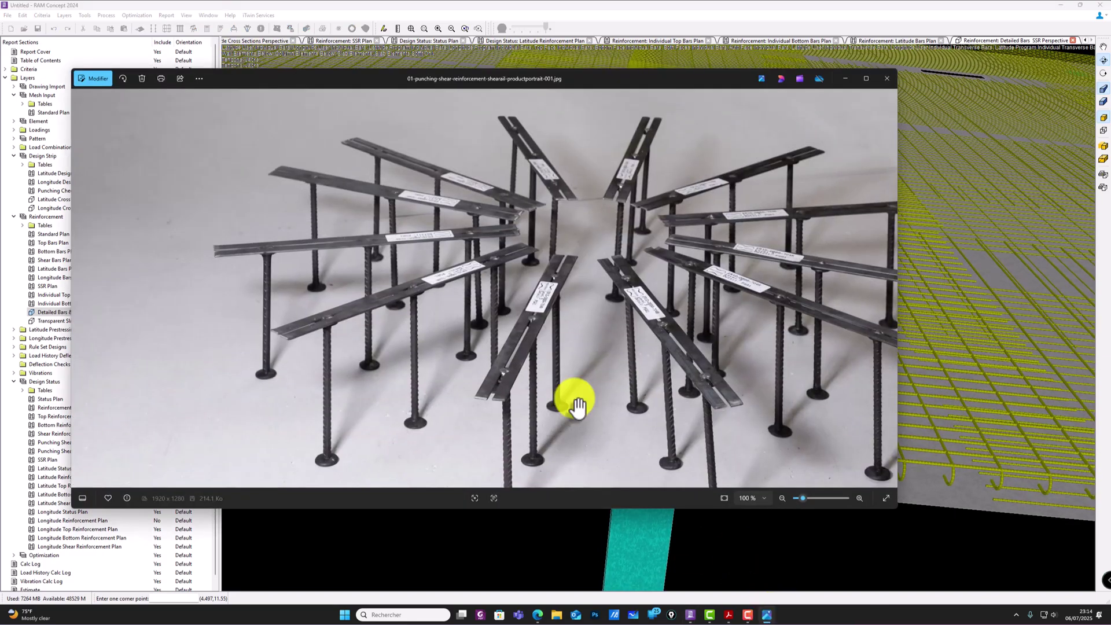
click(767, 617)
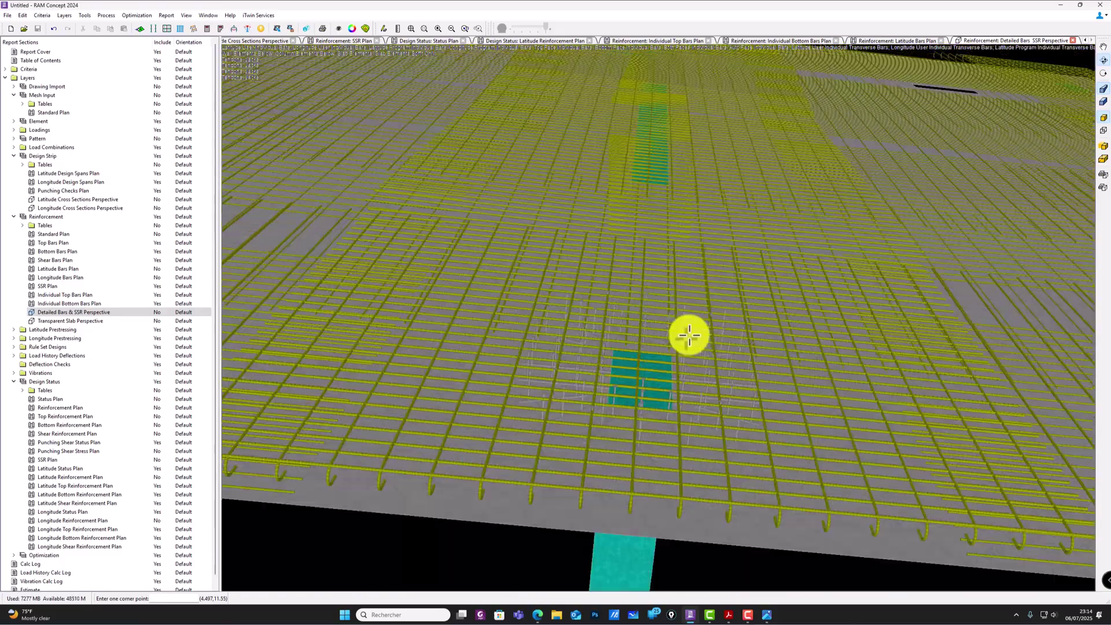
Step: Examine the stud rails around the edge column closely from another angle in the 3D reinforcement view
drag(655, 383, 702, 382)
scroll(701, 383, up, 2)
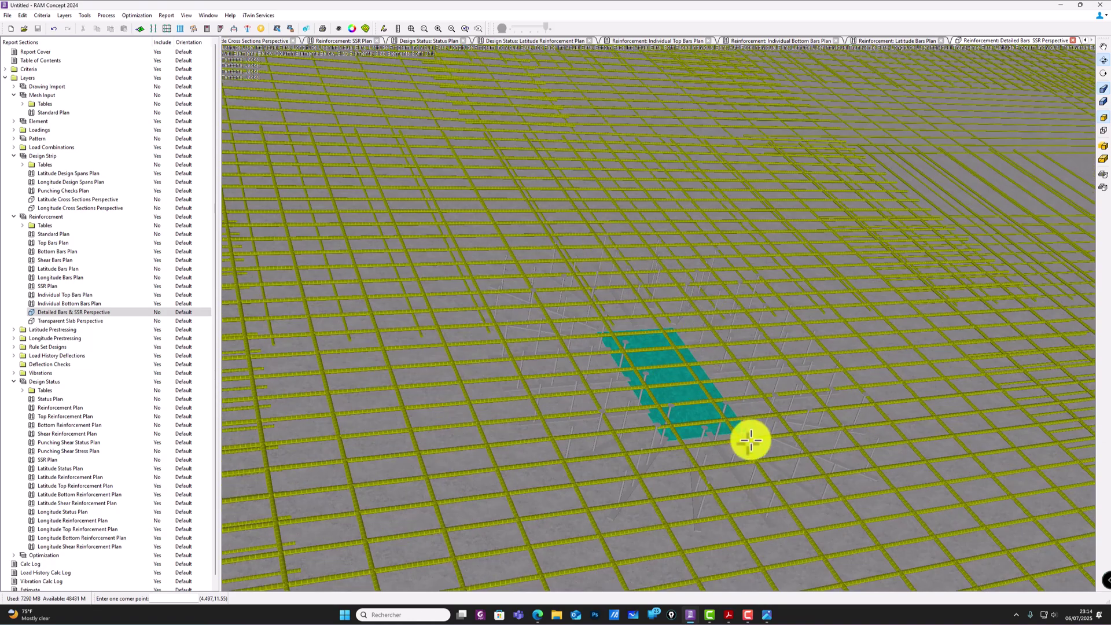
scroll(741, 420, down, 3)
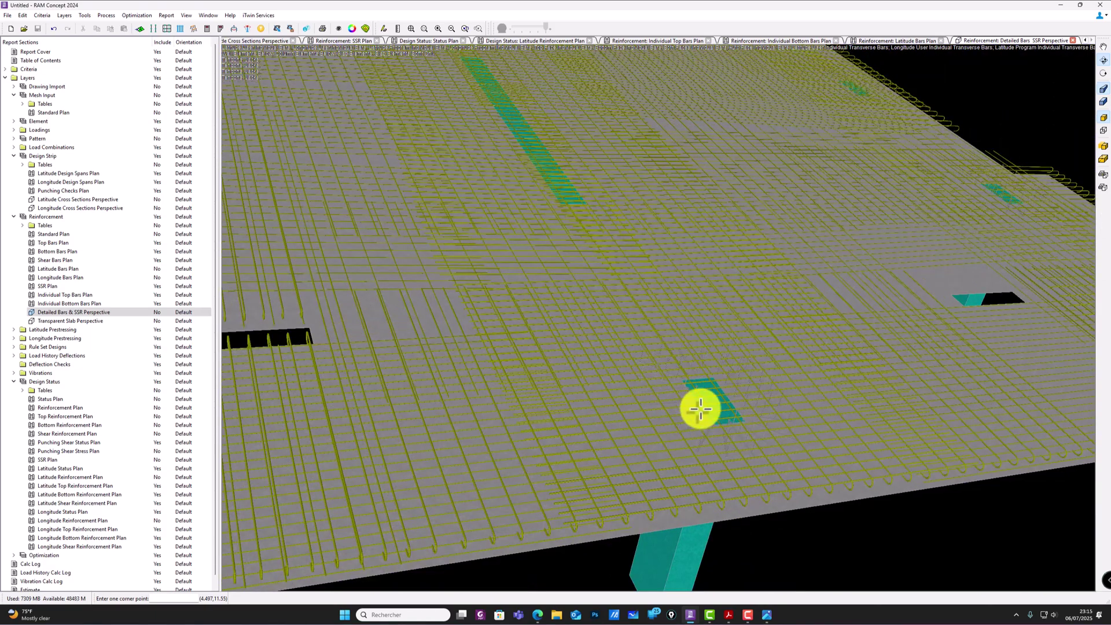
Step: Examine how the bars end around a small rectangular slab opening in the 3D reinforcement view
scroll(763, 438, down, 3)
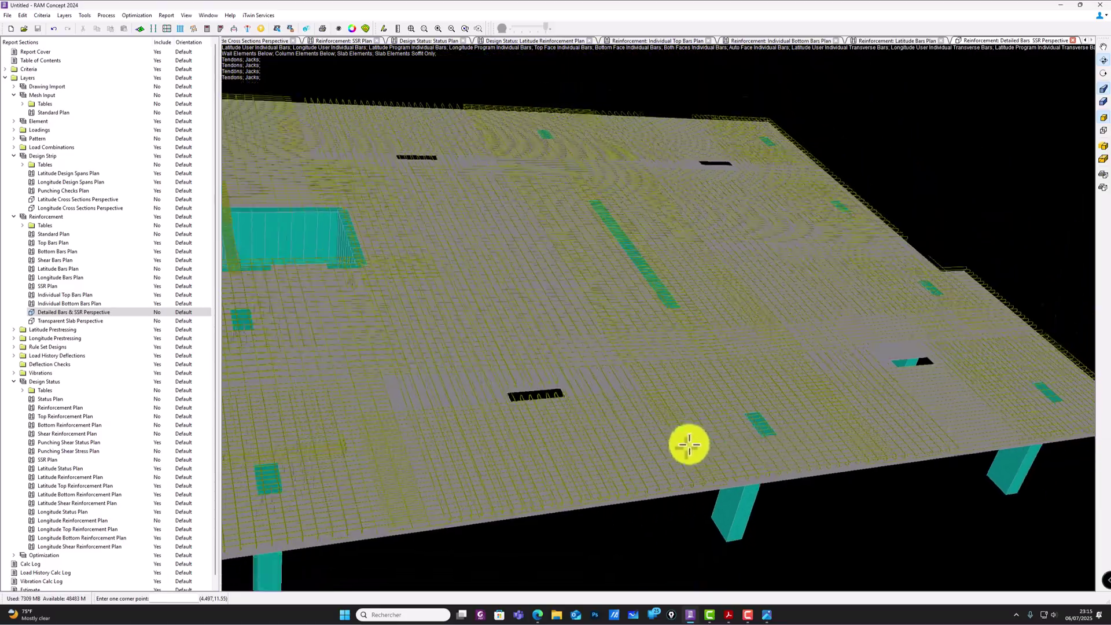
scroll(566, 410, up, 6)
middle_drag(535, 385, 755, 444)
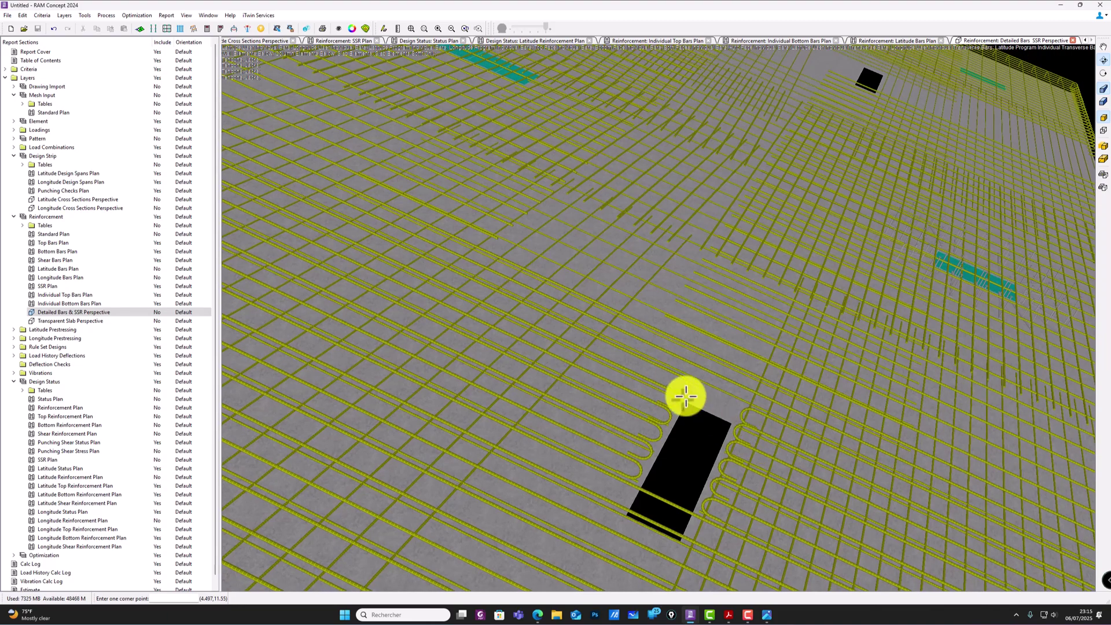
scroll(791, 434, down, 3)
scroll(770, 425, down, 3)
Step: Examine the dense bars running over the dividing wall between the two core openings in the 3D reinforcement view
scroll(421, 454, up, 1)
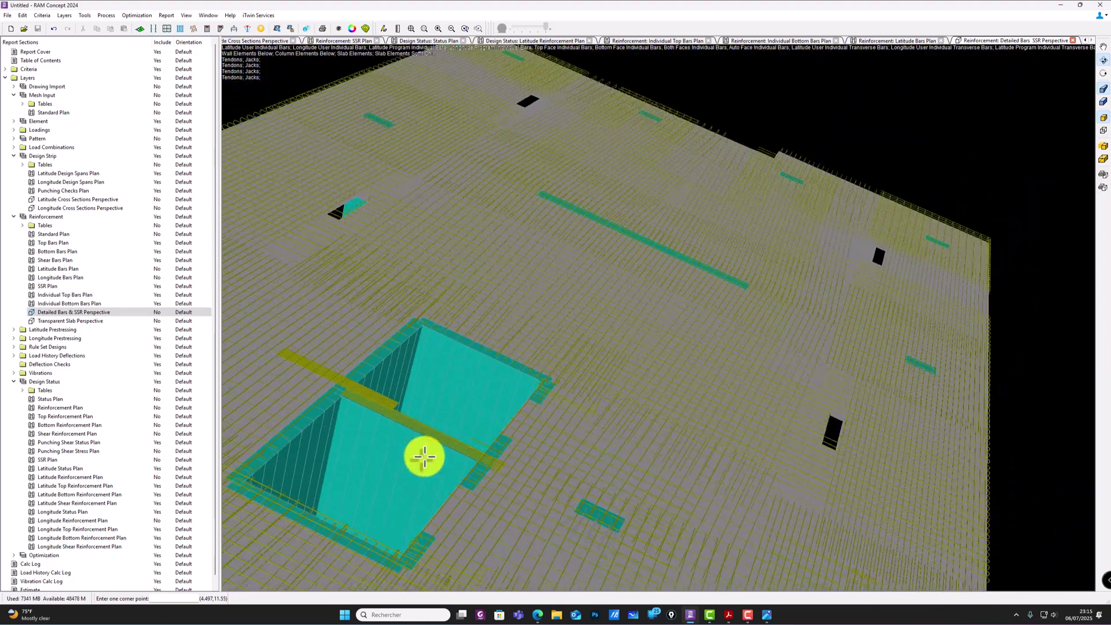
scroll(516, 421, up, 2)
scroll(444, 435, up, 2)
scroll(567, 437, up, 2)
scroll(548, 409, up, 4)
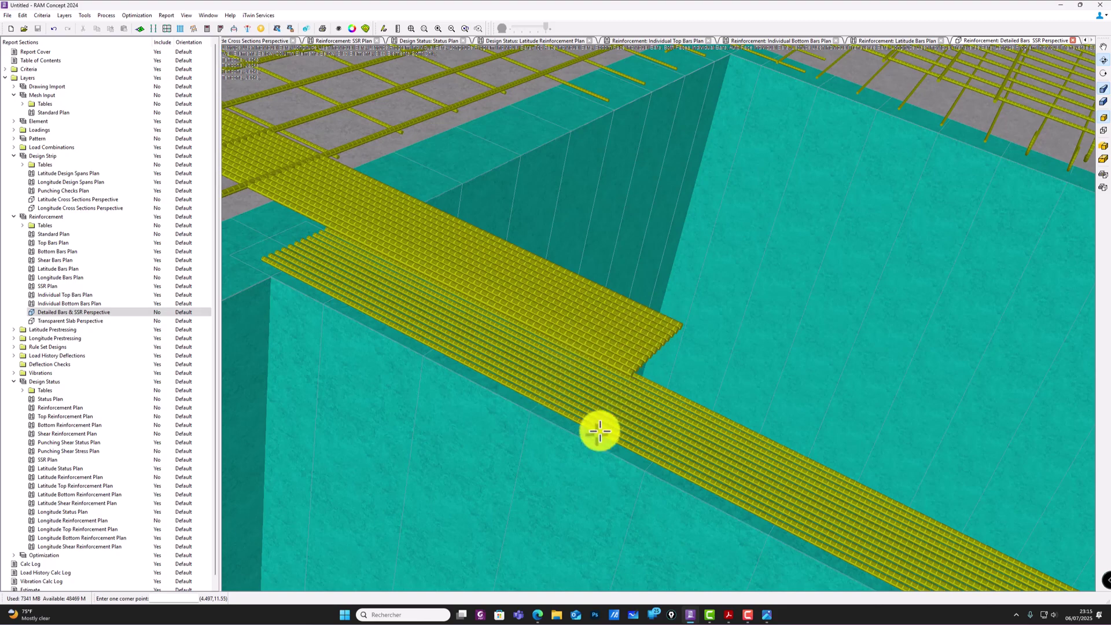
scroll(691, 417, down, 4)
scroll(630, 404, up, 2)
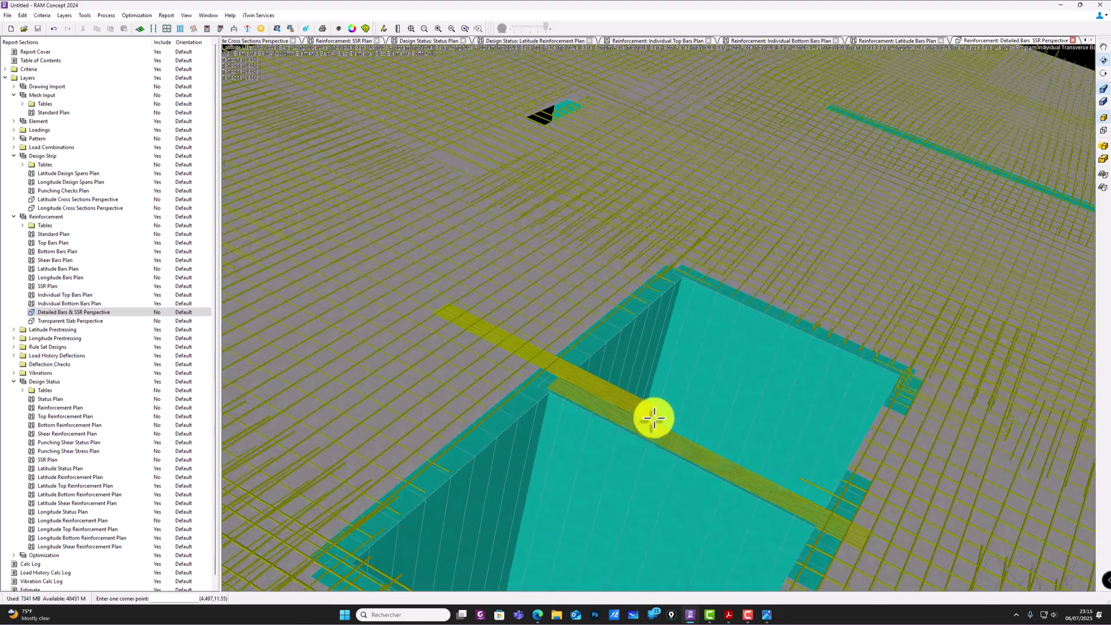
middle_drag(665, 452, 646, 364)
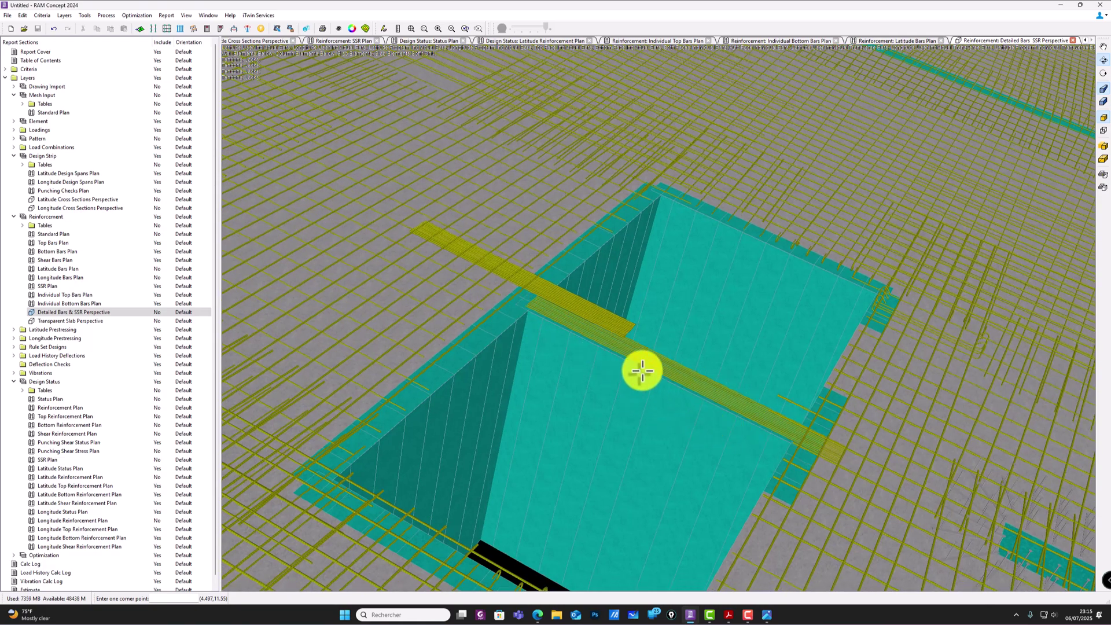
scroll(644, 373, down, 3)
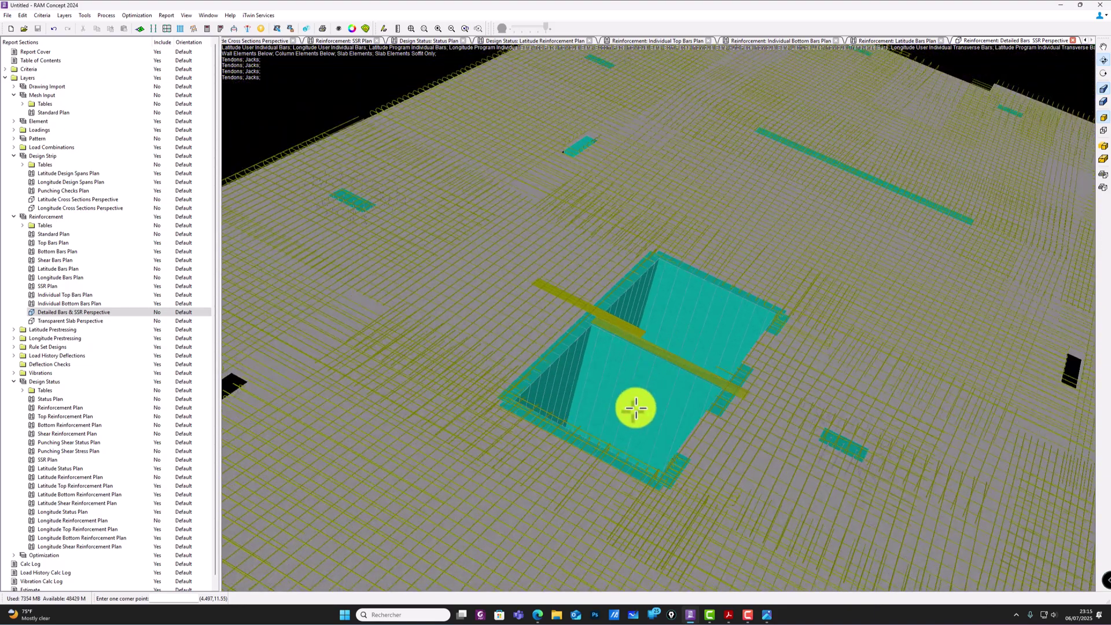
Step: Examine the reinforcement bars around the two core openings closely from different distances and angles in the 3D view
scroll(634, 405, up, 4)
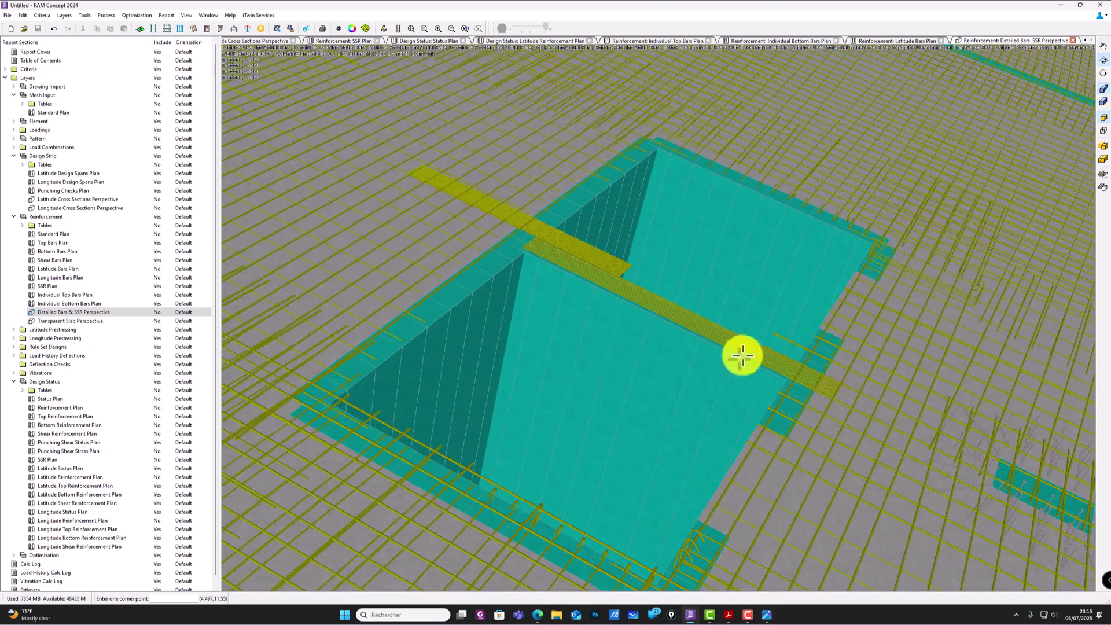
scroll(774, 384, down, 2)
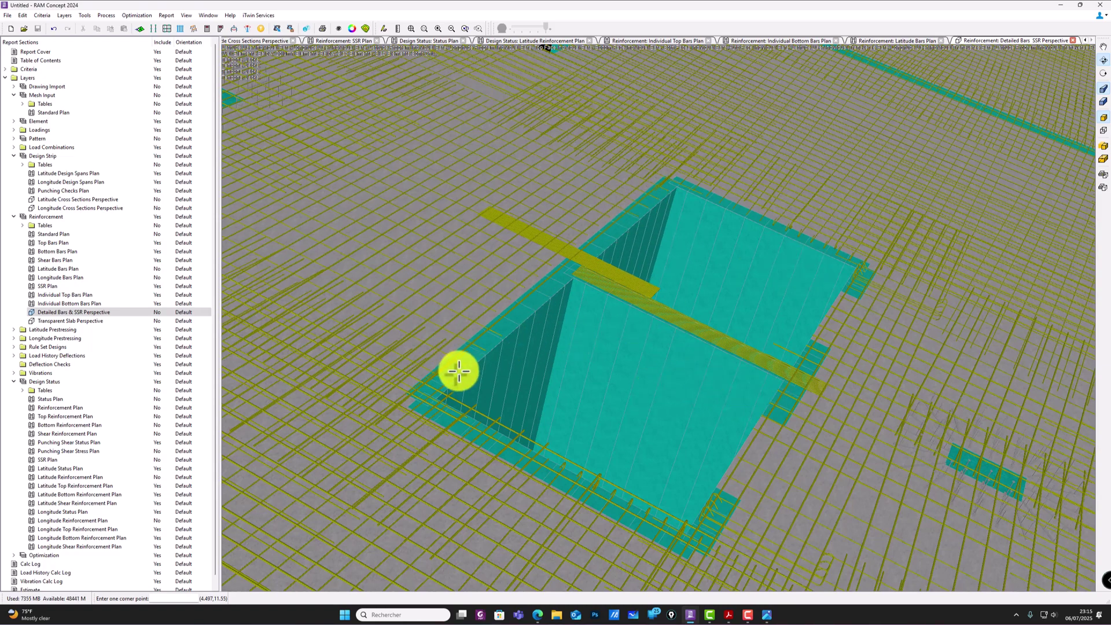
right_click(629, 372)
drag(605, 337, 509, 251)
Step: Inspect the bar layout over the whole slab and closely at a column in the 3D reinforcement view
scroll(509, 250, down, 7)
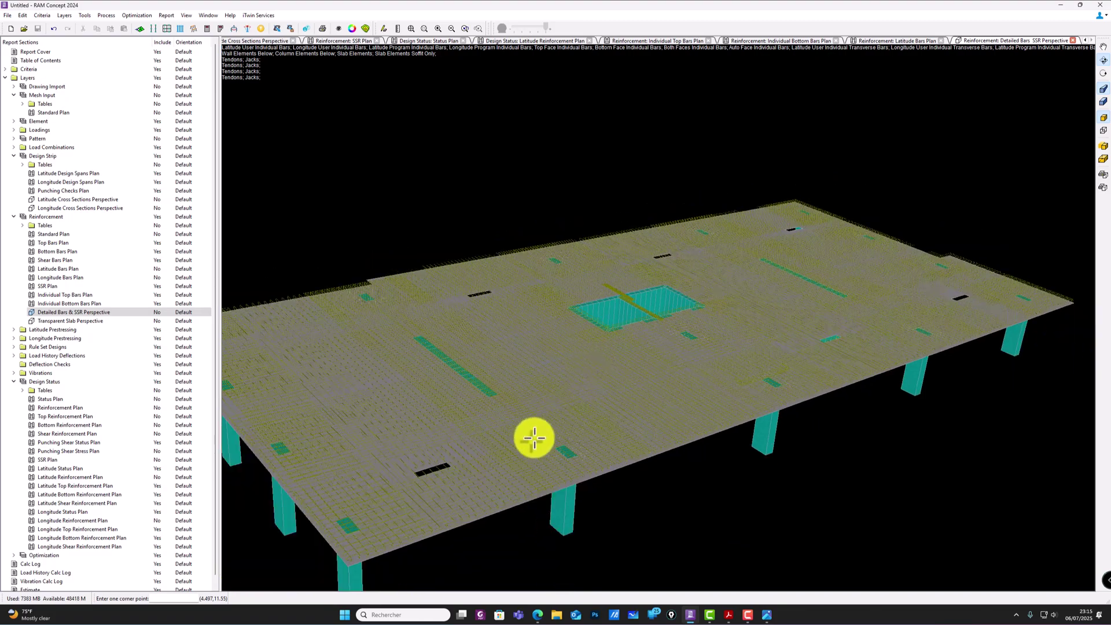
scroll(528, 442, up, 10)
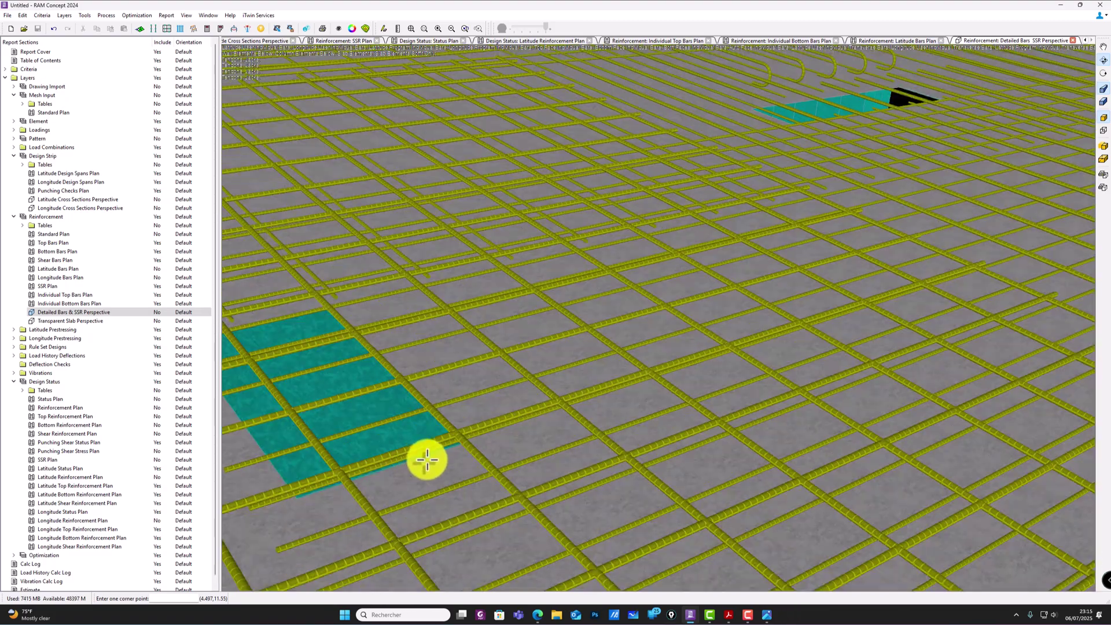
scroll(422, 460, down, 6)
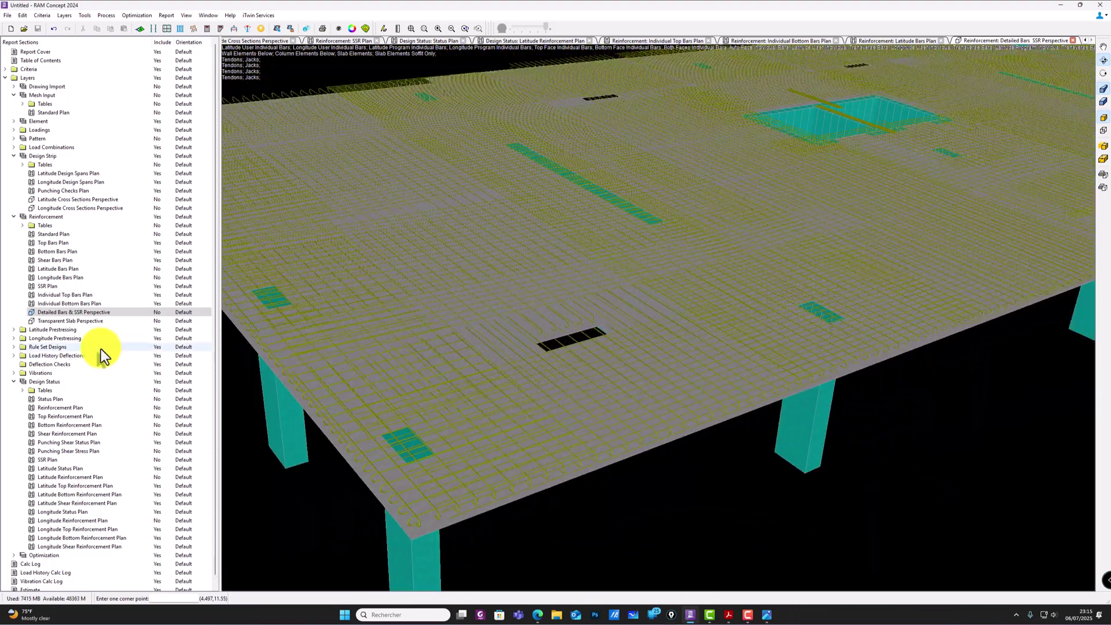
scroll(600, 367, down, 5)
drag(775, 362, 454, 372)
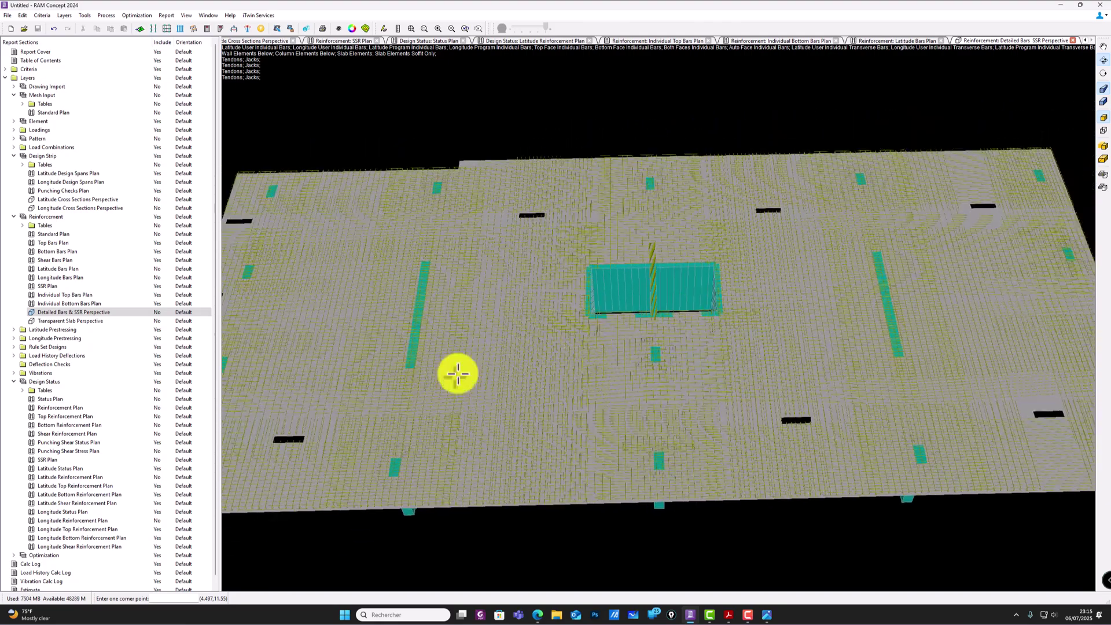
Step: Open the design Status Plan and inspect the punching check at the corner column that is marked red
click(65, 398)
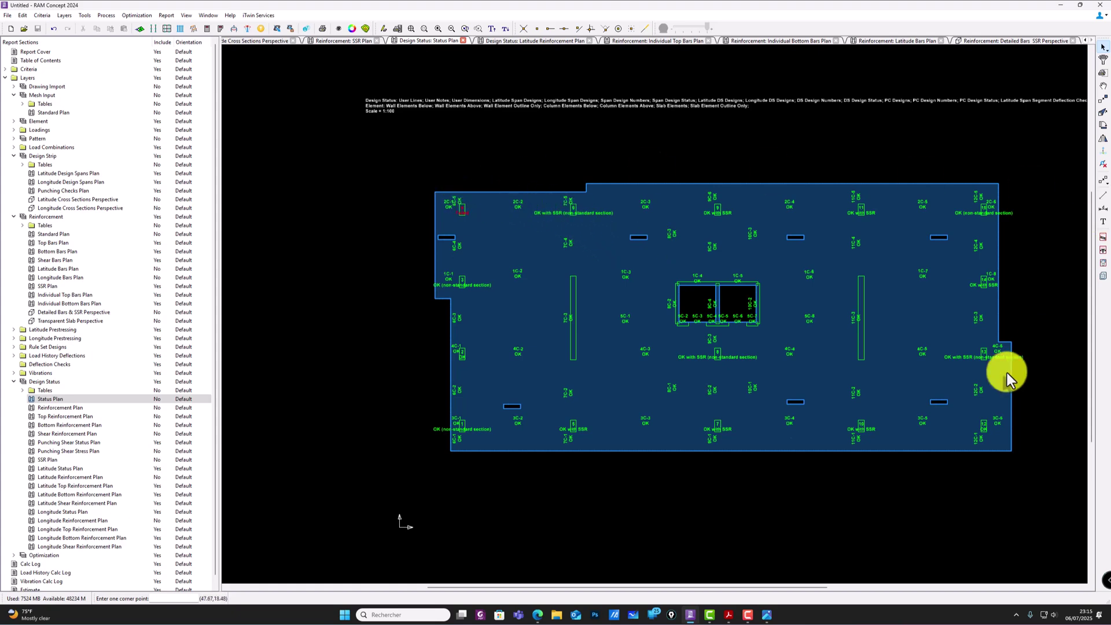
scroll(457, 210, up, 5)
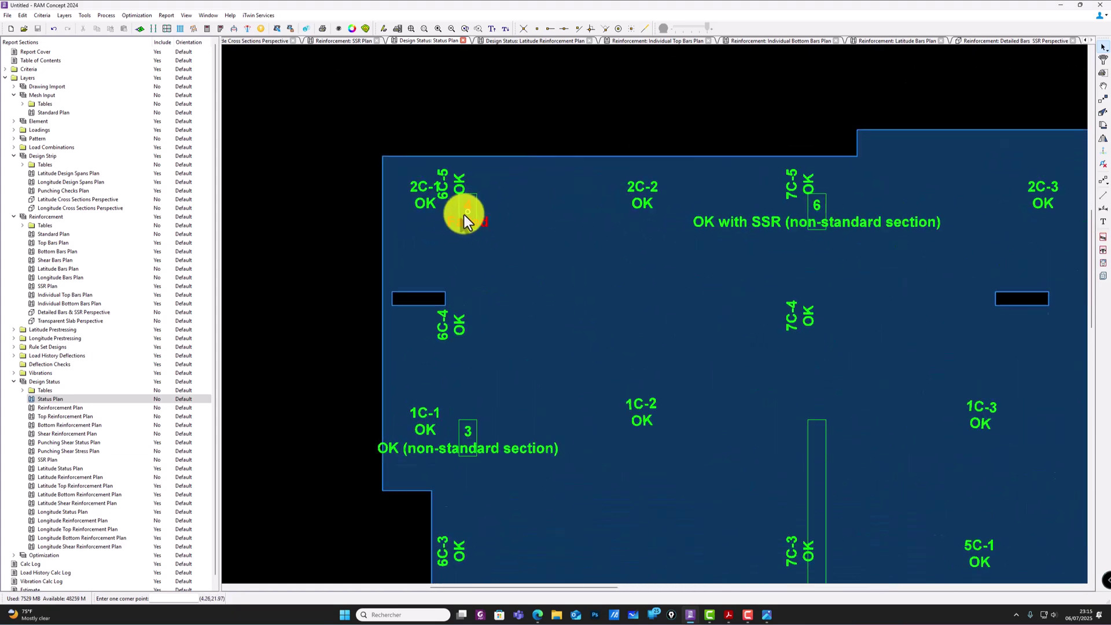
scroll(464, 218, up, 2)
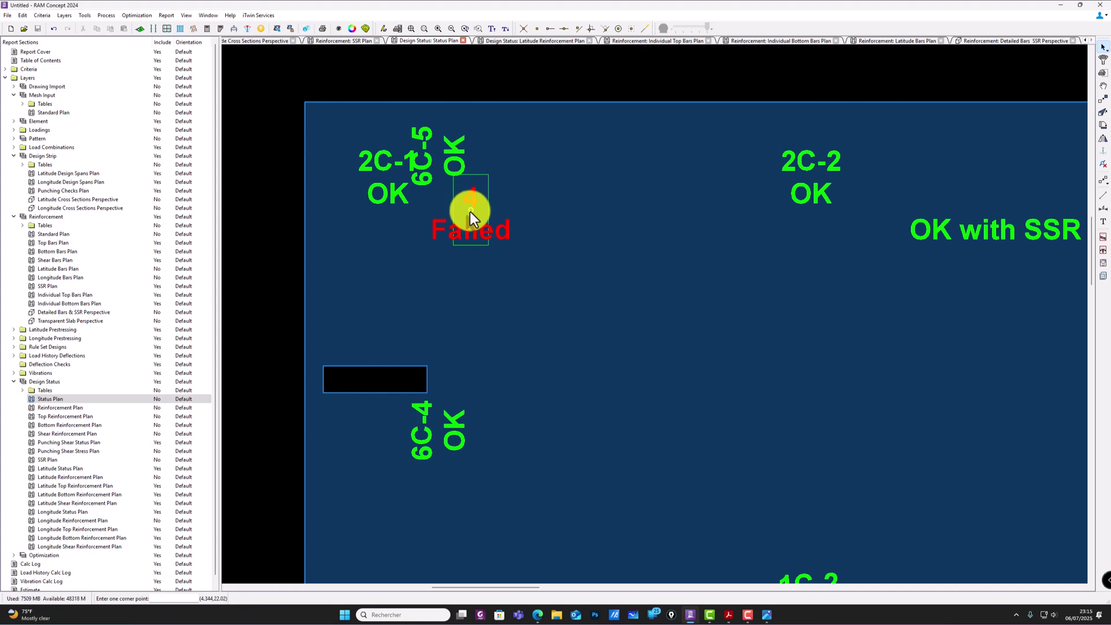
scroll(471, 210, down, 5)
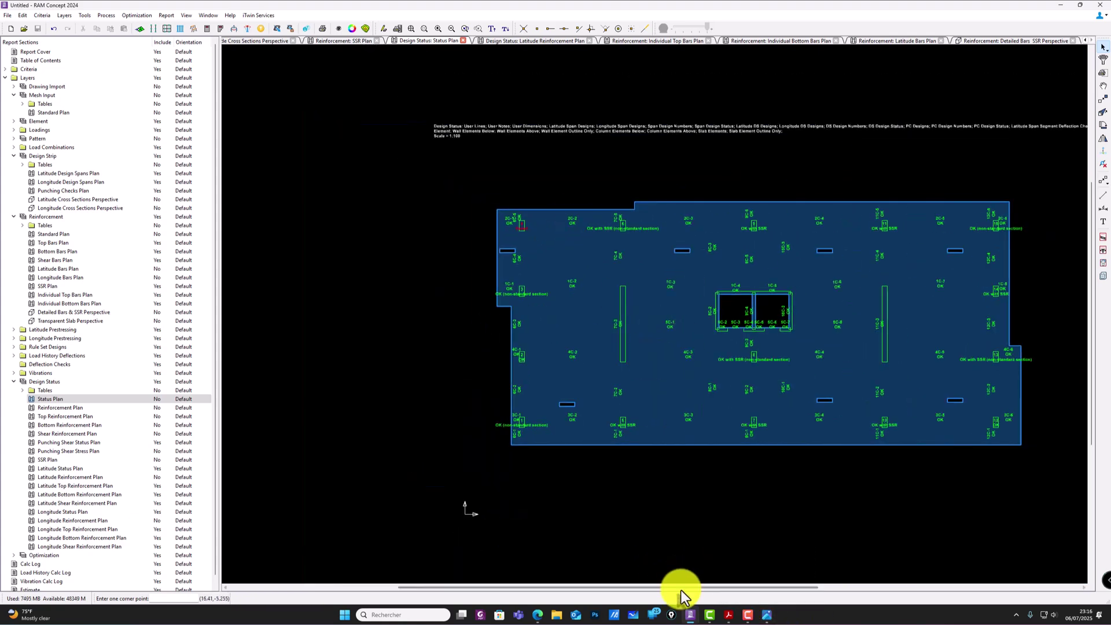
Step: In the Mesh Input Standard Plan, set the drop cap defaults to name D50, thickness 50 mm and priority 2
double_click(56, 115)
scroll(527, 223, up, 1)
scroll(371, 204, up, 1)
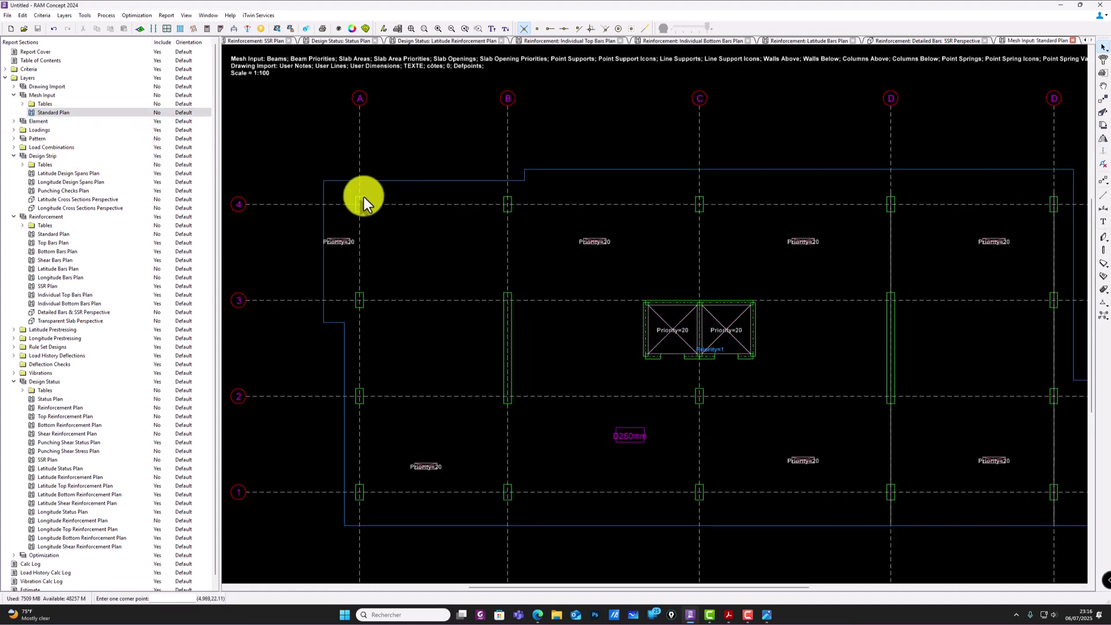
scroll(372, 203, up, 1)
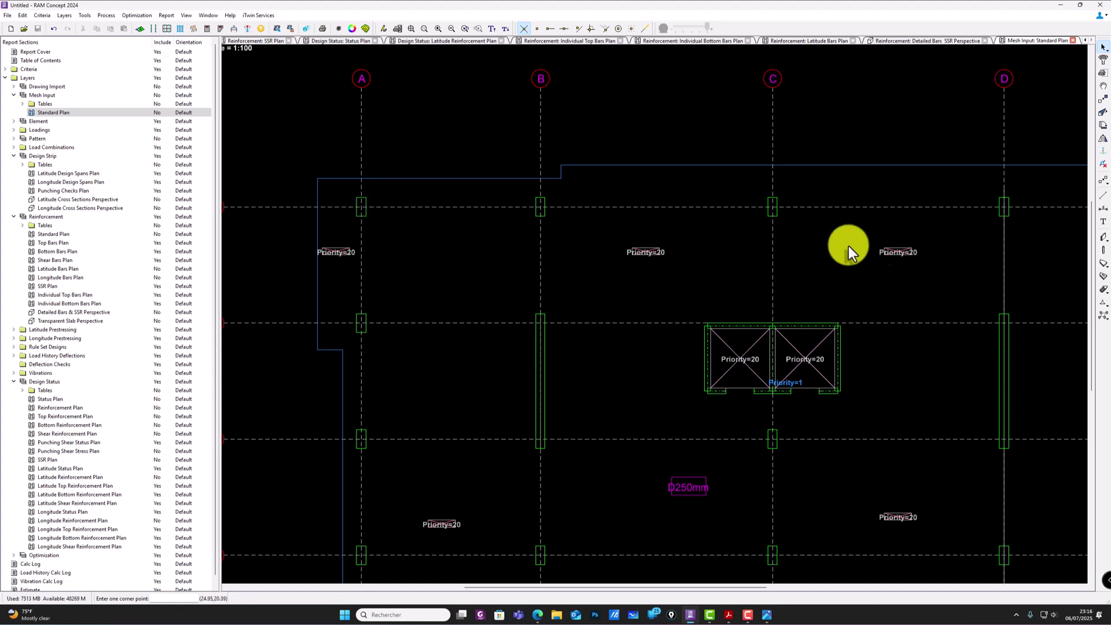
click(1103, 270)
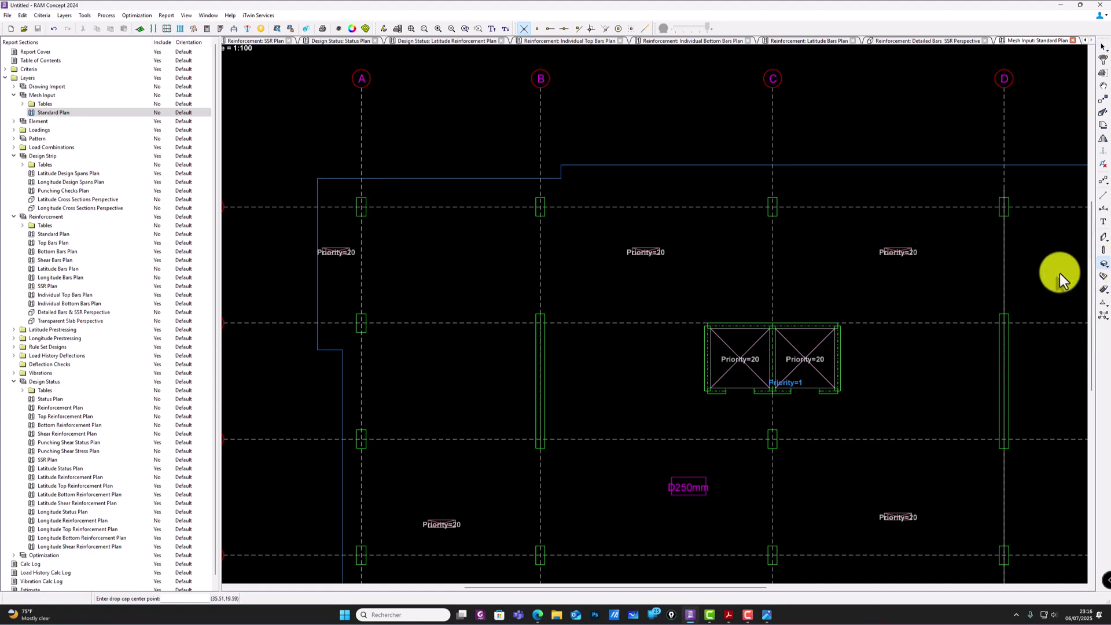
double_click(1104, 265)
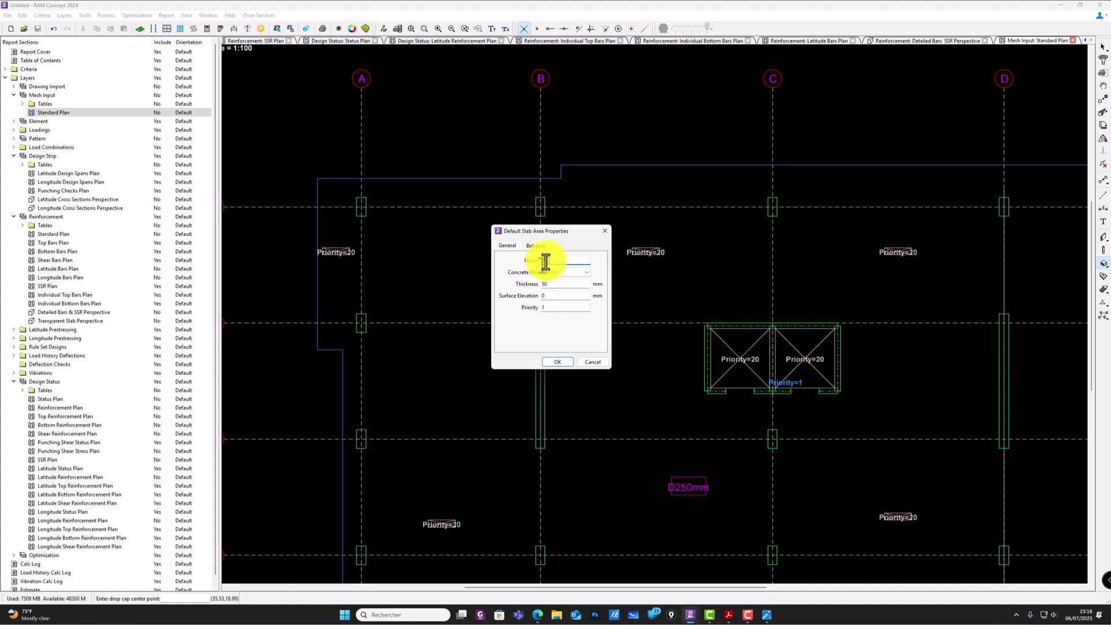
text(D50)
click(558, 362)
Step: Place a square drop cap with a 1 m side dimension centred on the column at grid A-4
scroll(361, 208, up, 3)
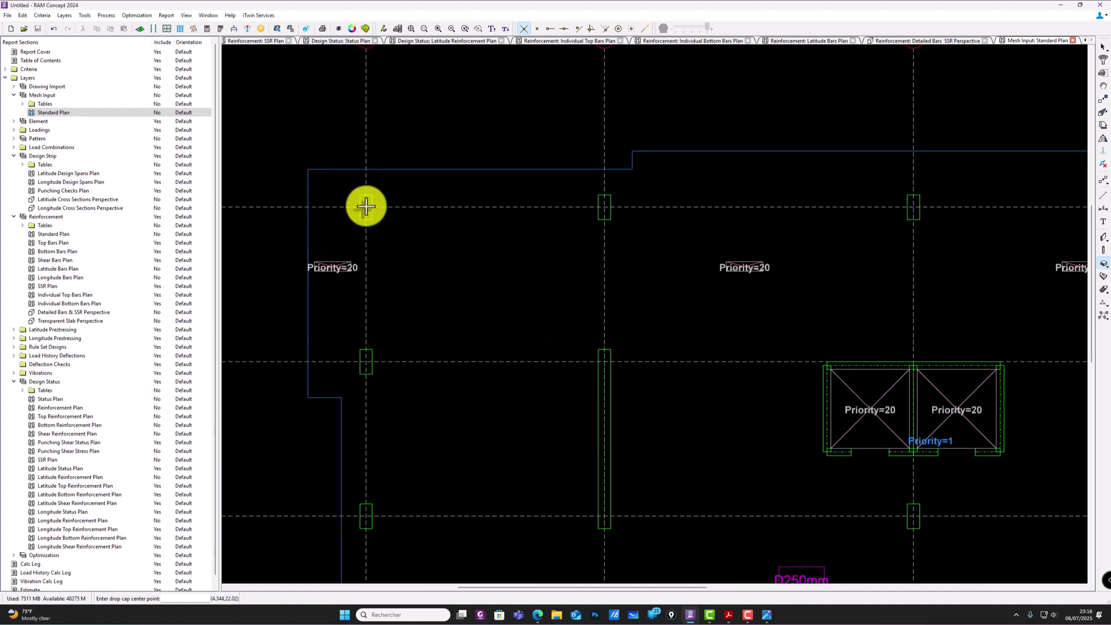
click(366, 207)
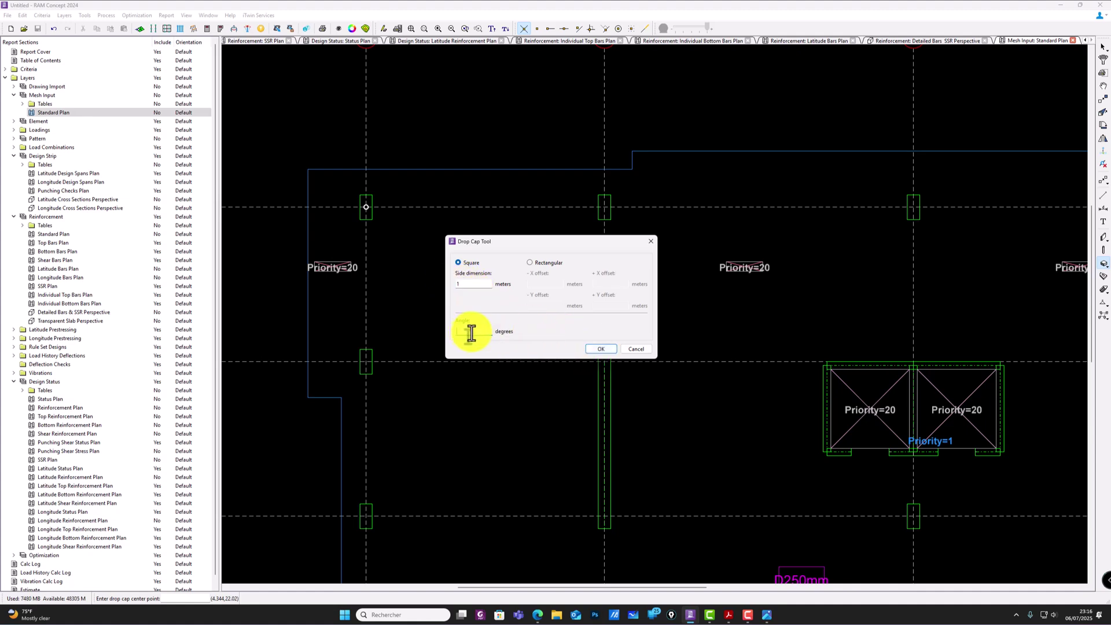
click(601, 348)
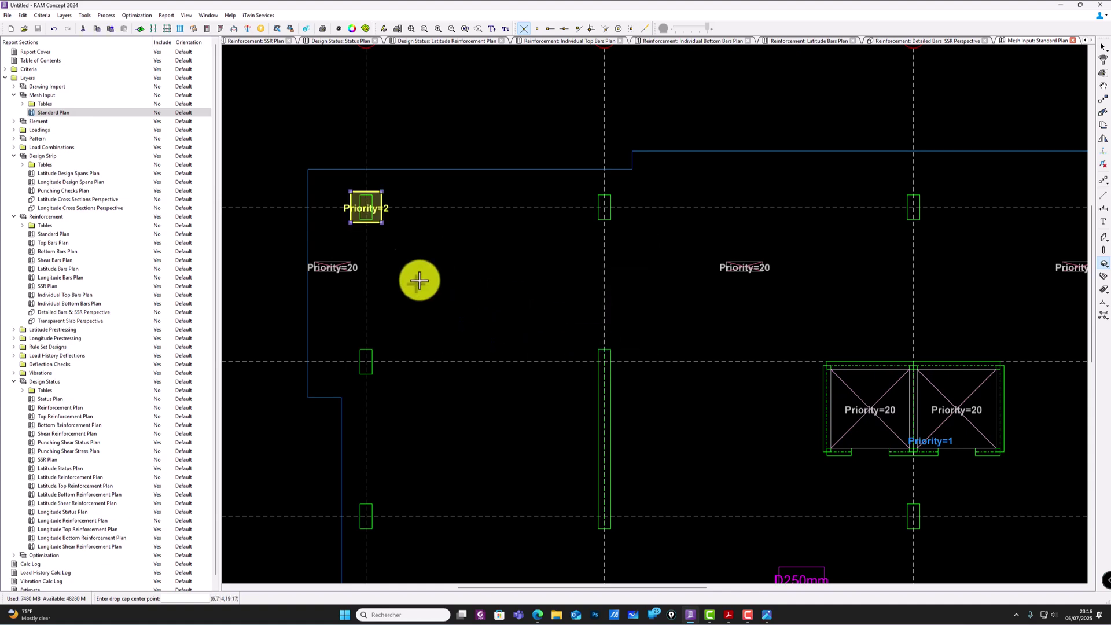
Step: Stretch the two upper corners of the A-4 drop cap toward the slab edge, using orthogonal snapping
scroll(347, 185, up, 3)
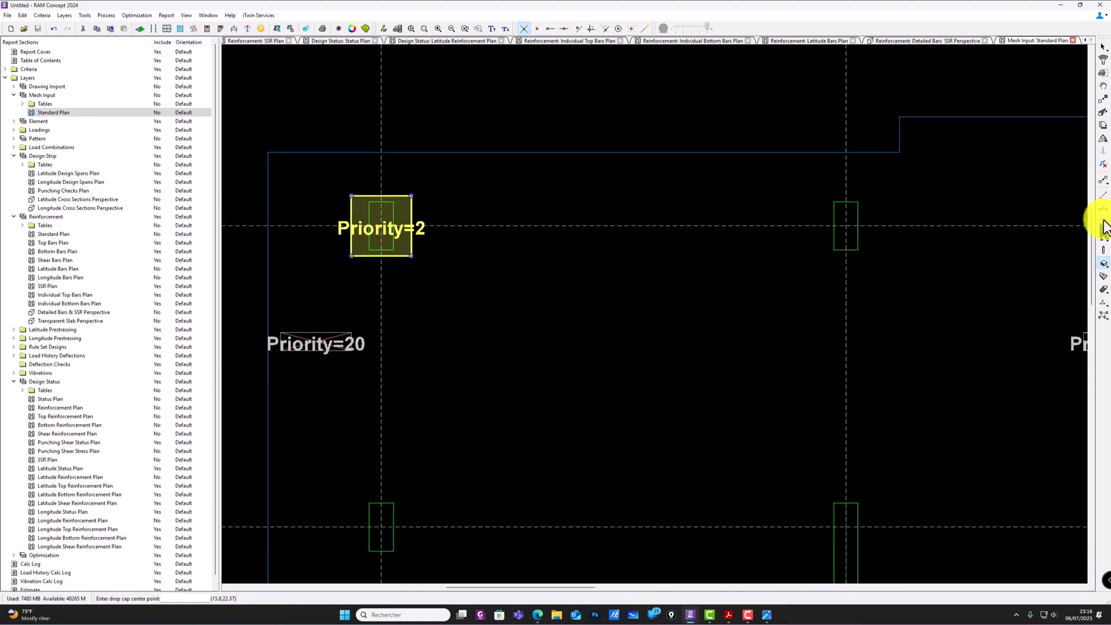
click(1103, 114)
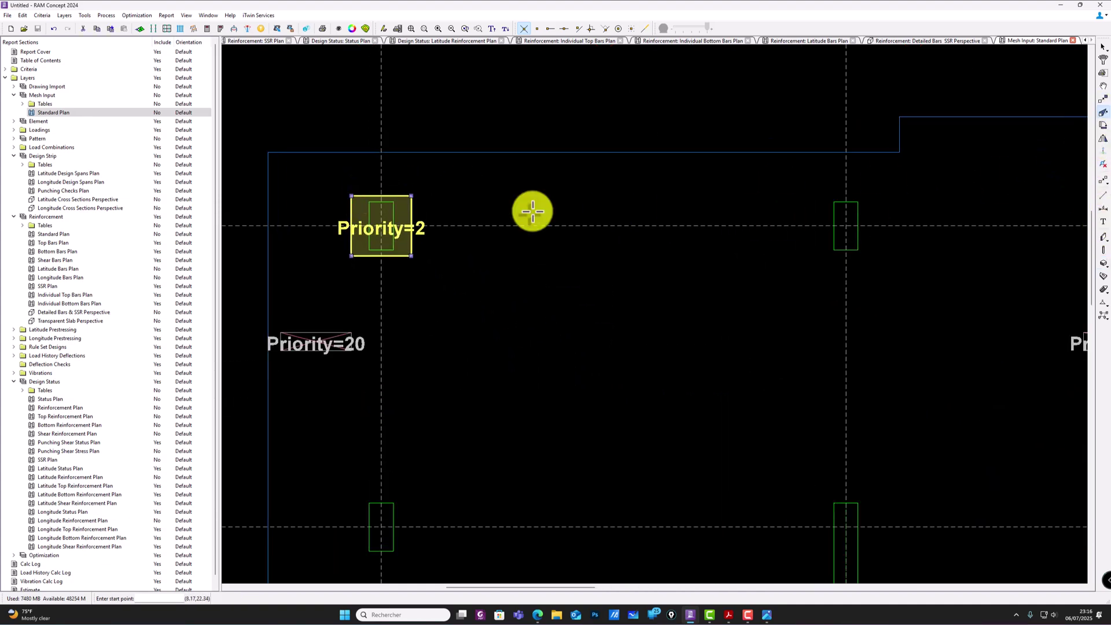
click(411, 197)
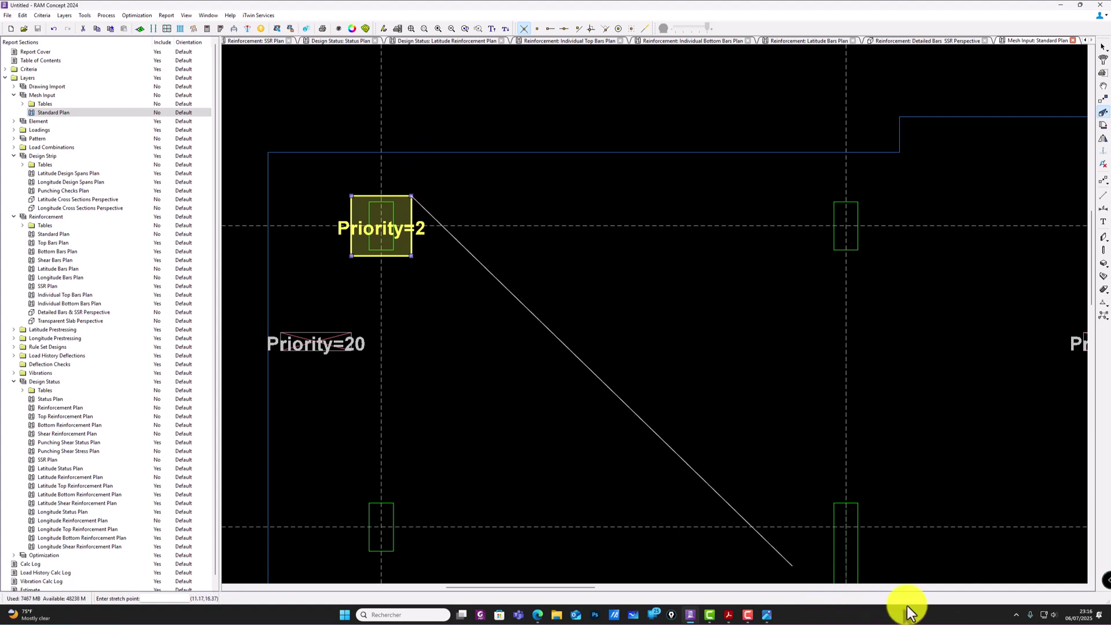
click(589, 29)
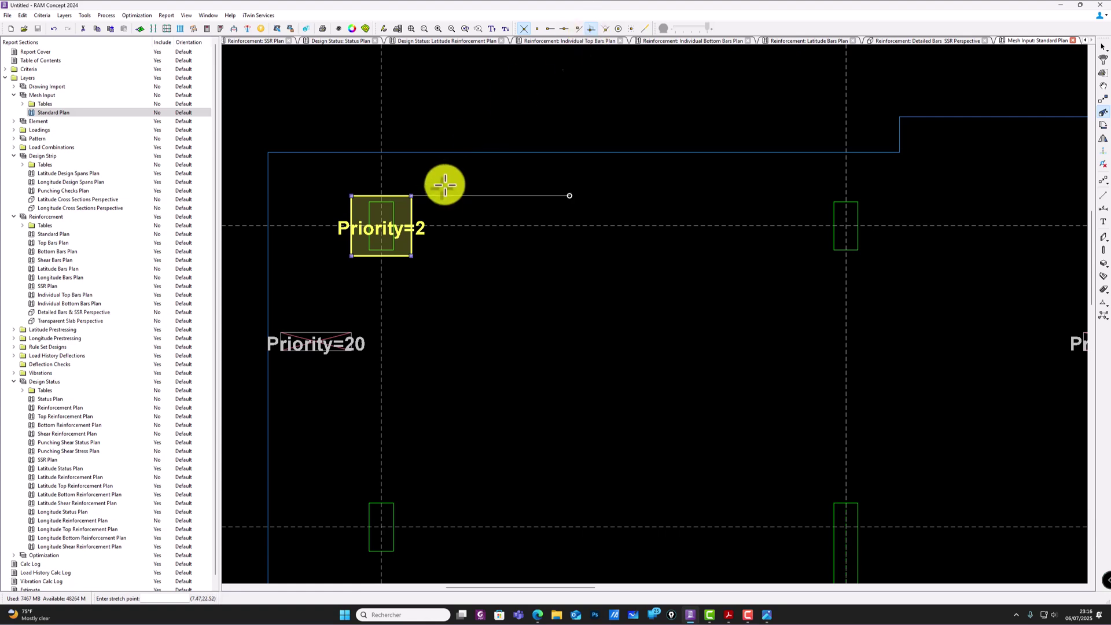
click(411, 175)
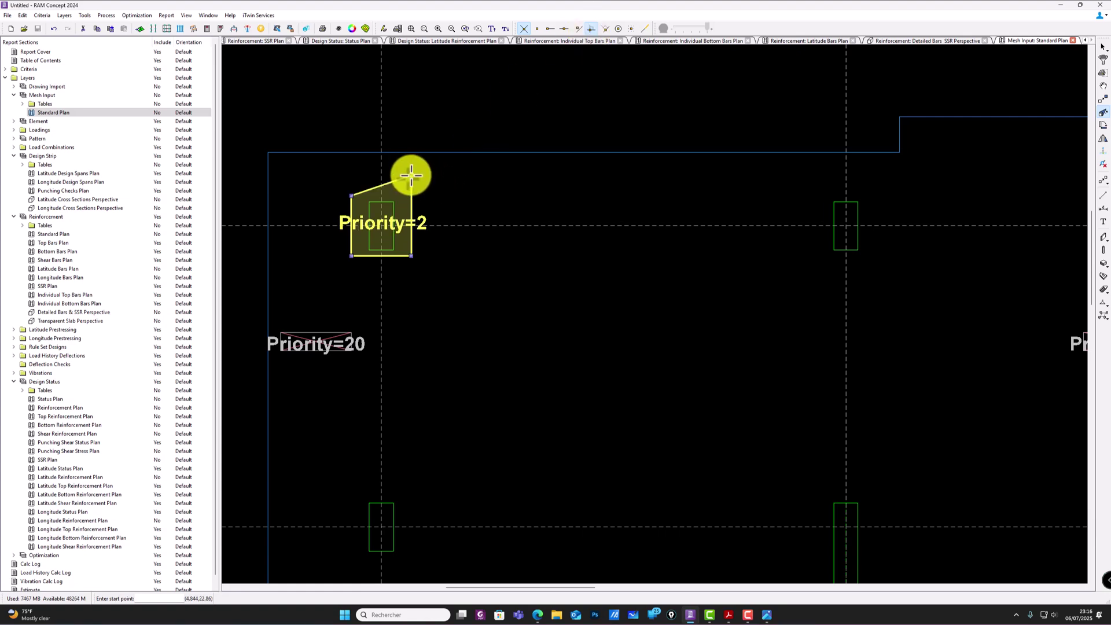
click(350, 195)
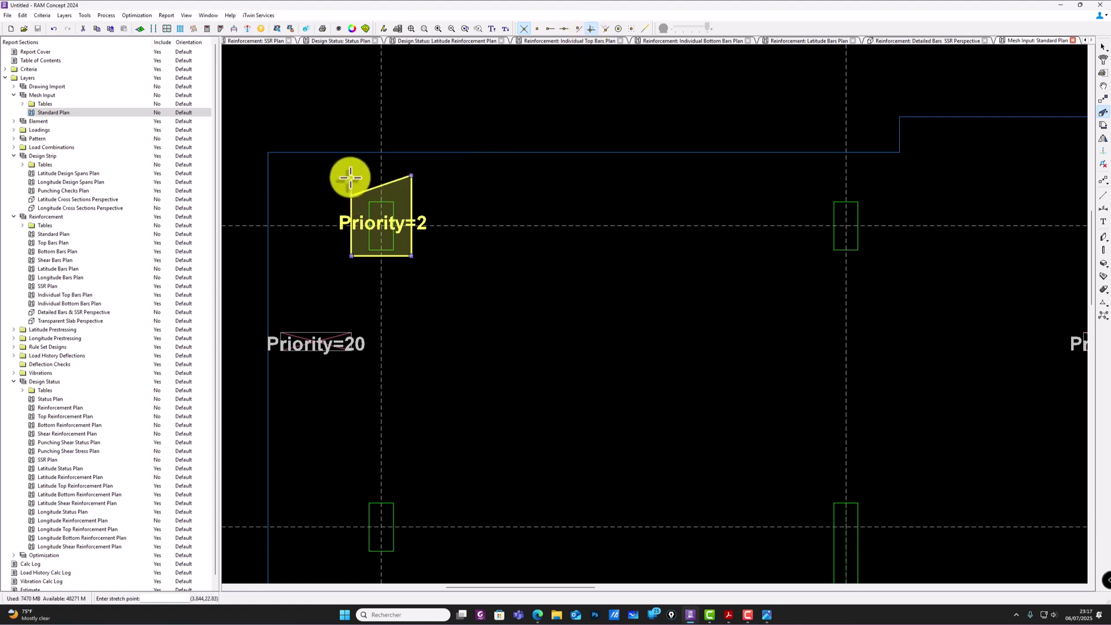
click(351, 177)
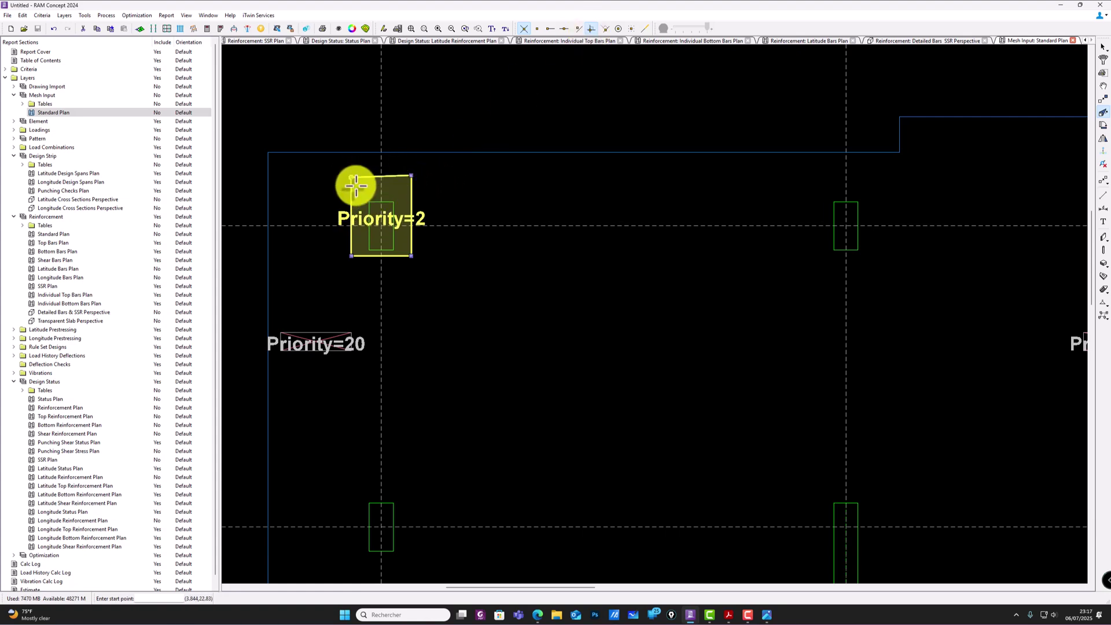
Step: Stretch the drop cap's right corners toward grid B and its two lower corners toward grid 3
click(428, 255)
click(413, 174)
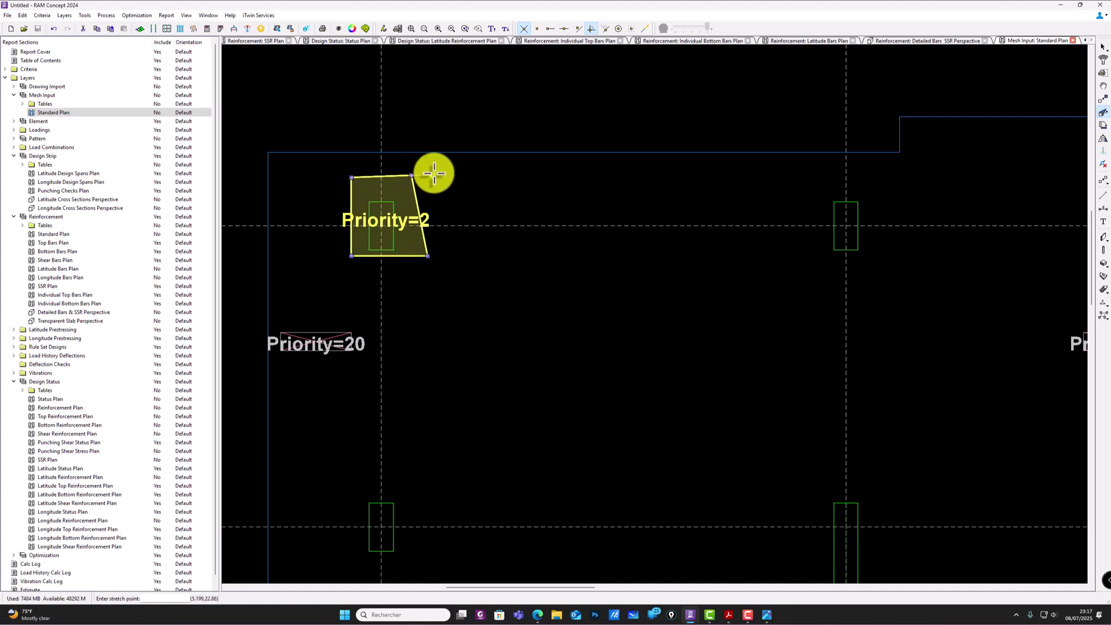
click(440, 175)
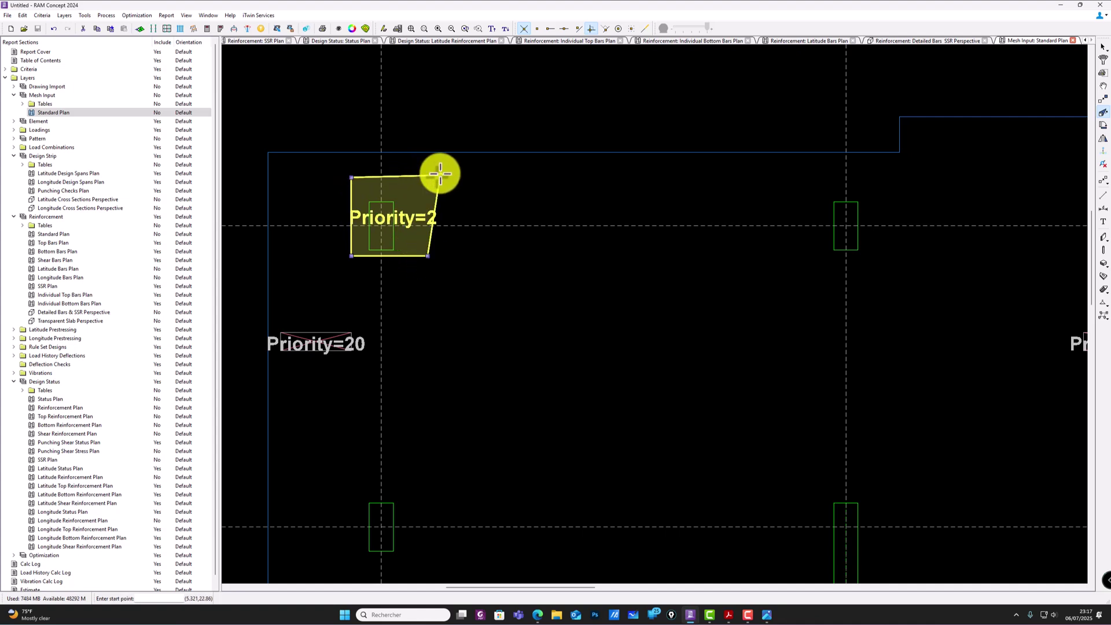
click(430, 276)
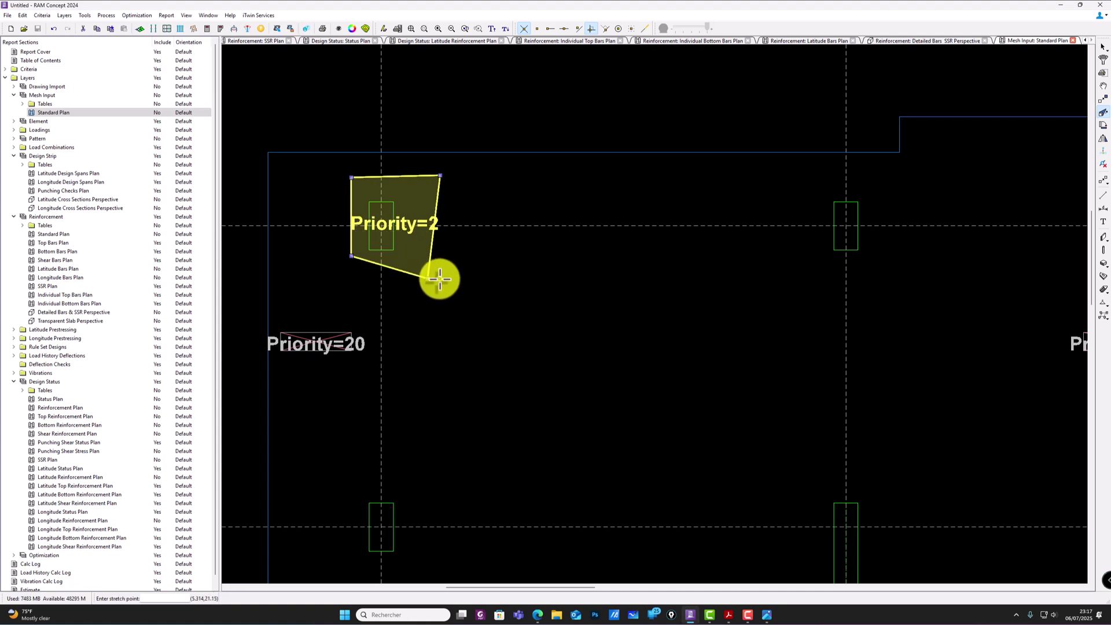
click(440, 278)
click(351, 256)
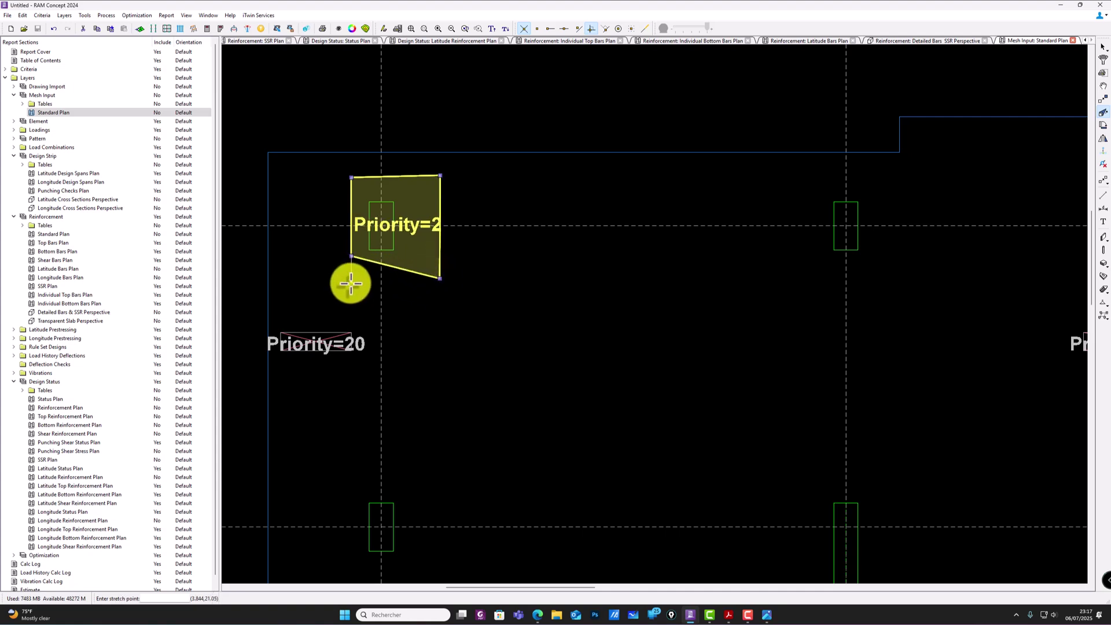
click(351, 279)
Step: Stretch the drop cap's two left corners outward toward the left slab edge and adjust the upper one again
click(351, 177)
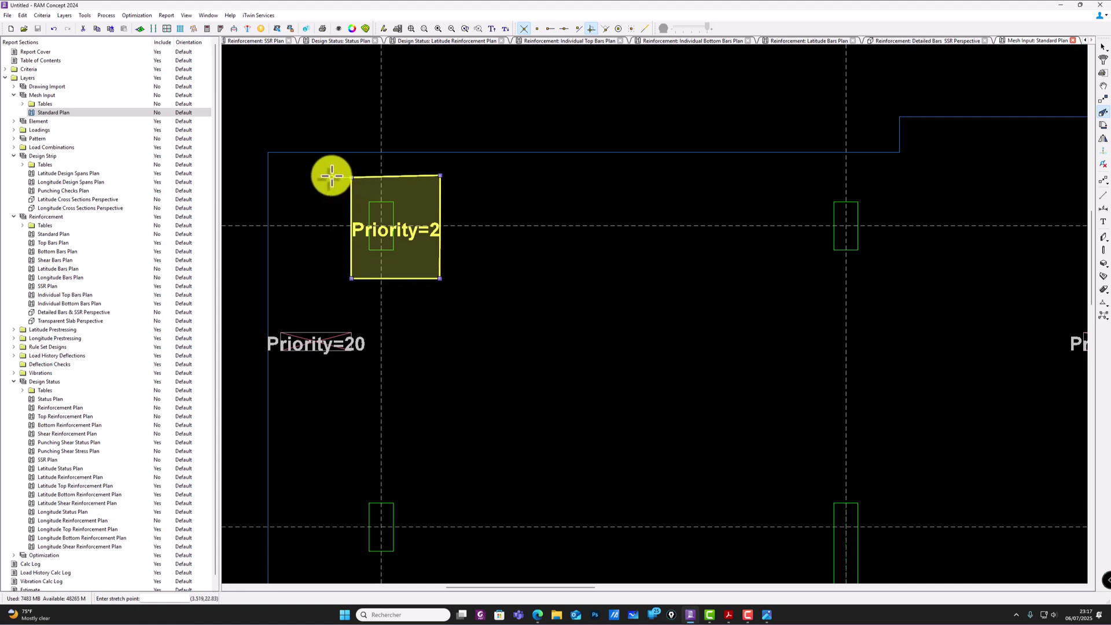
click(332, 176)
middle_drag(370, 260, 471, 249)
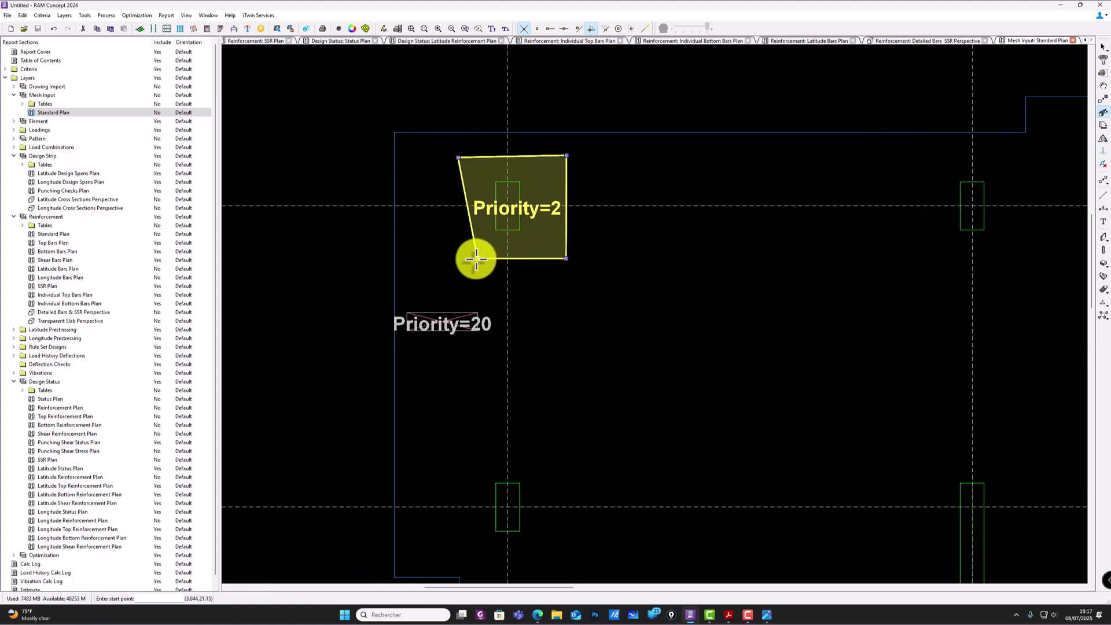
click(452, 258)
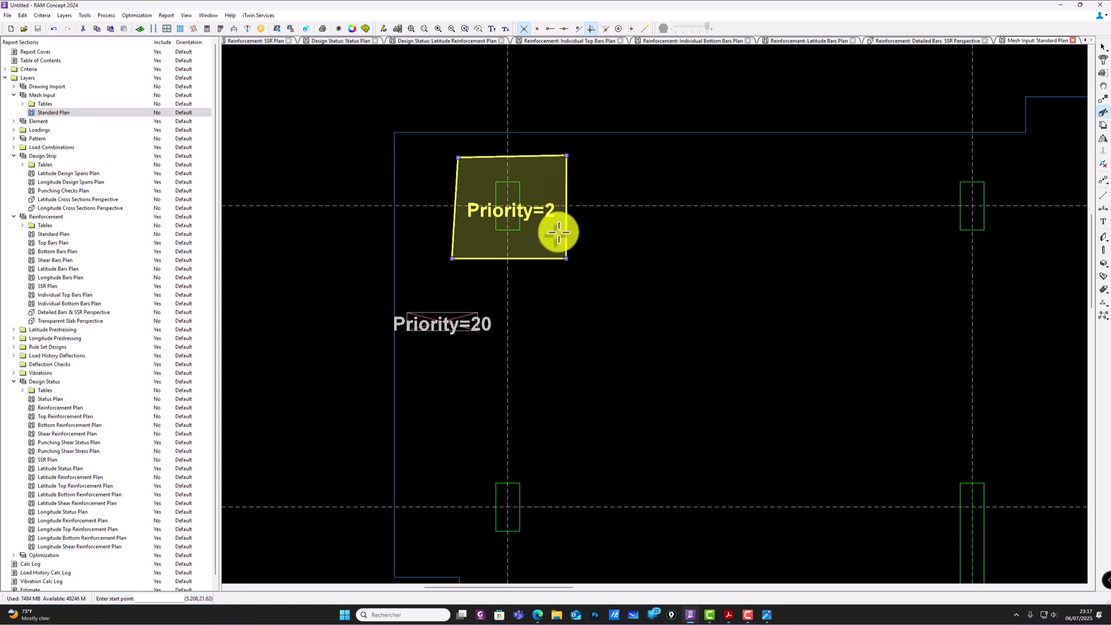
scroll(533, 148, up, 4)
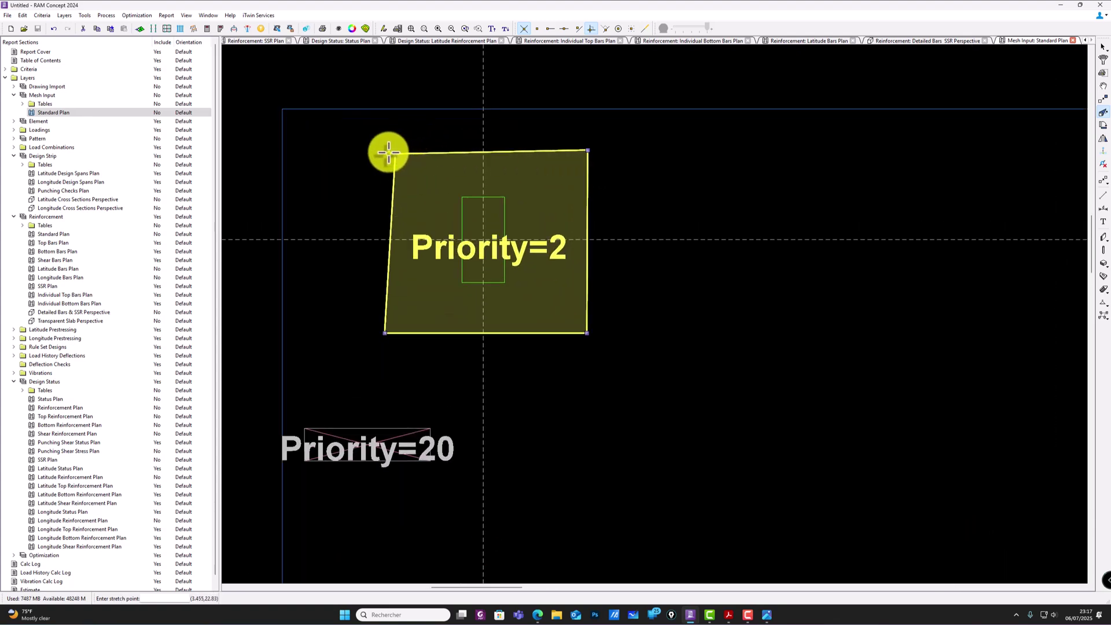
click(389, 153)
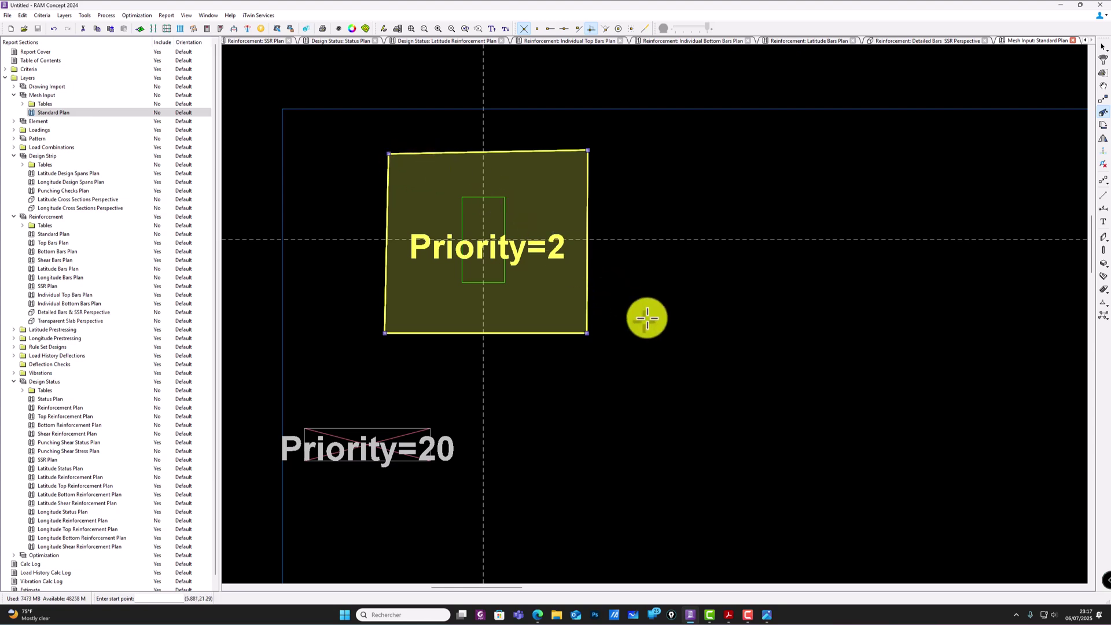
Step: Delete the distorted A-4 drop cap and place a square one with a 2 m side dimension centred on the same column
key(Delete)
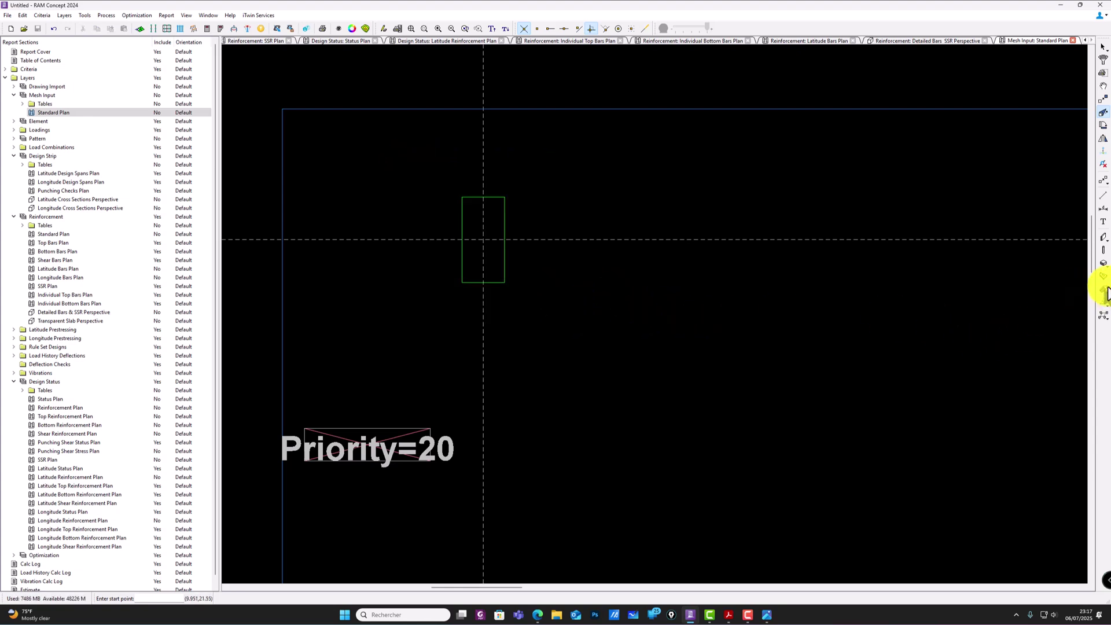
double_click(1103, 265)
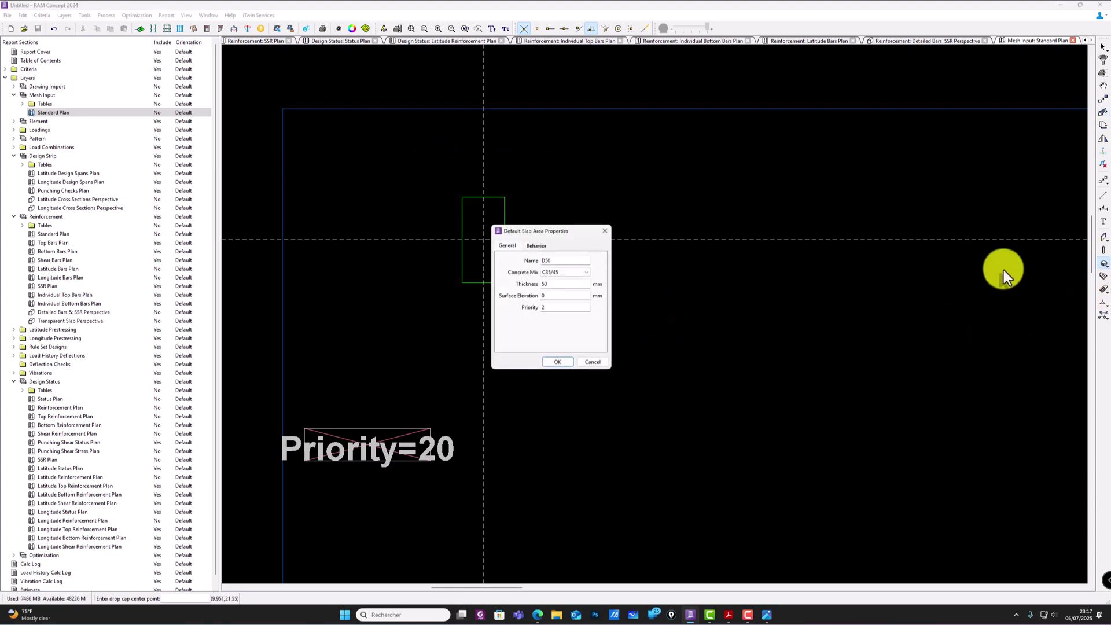
click(557, 363)
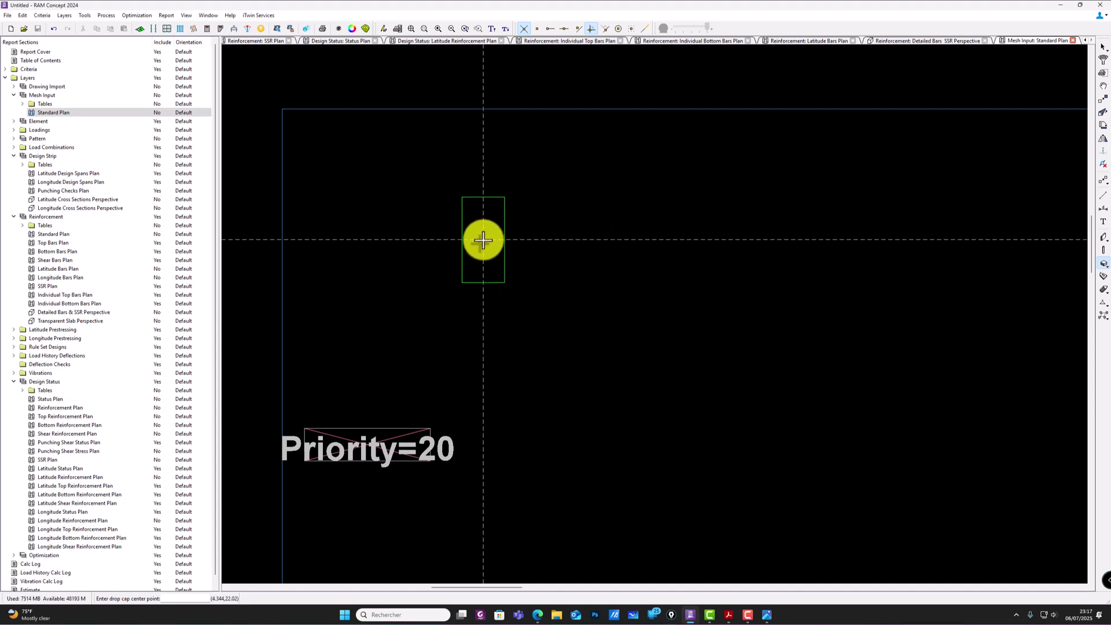
click(484, 240)
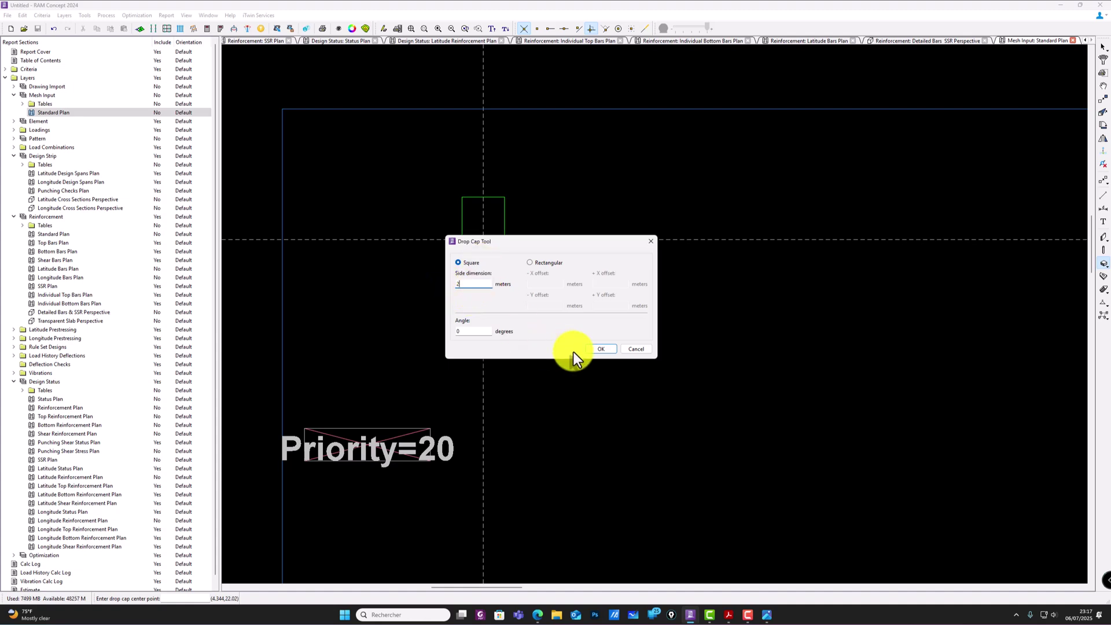
click(602, 349)
click(483, 239)
scroll(509, 272, down, 3)
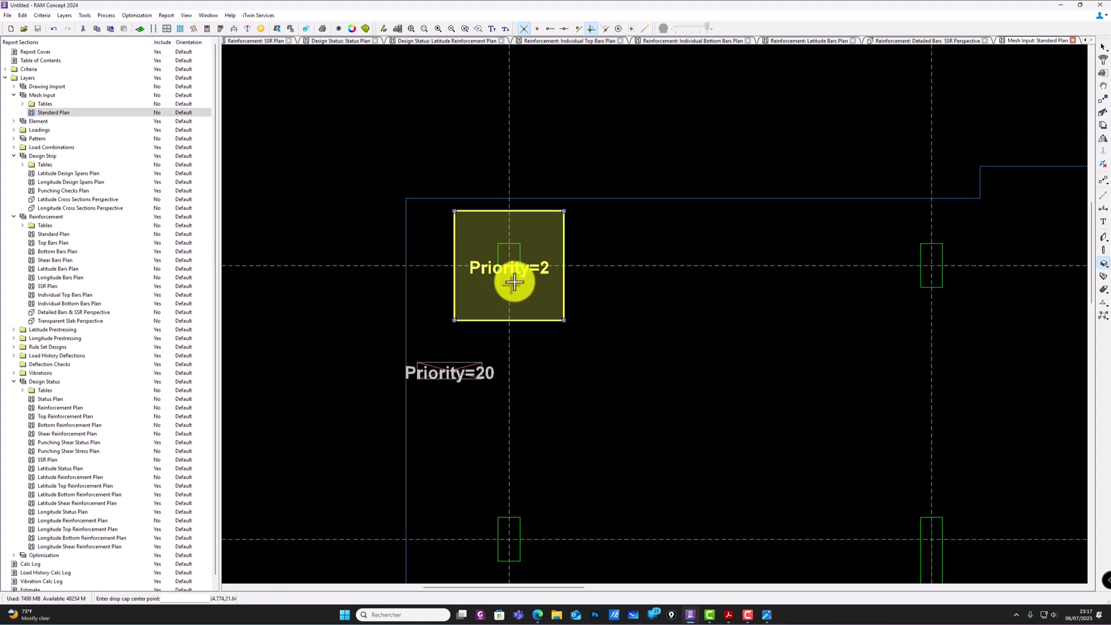
scroll(550, 168, up, 2)
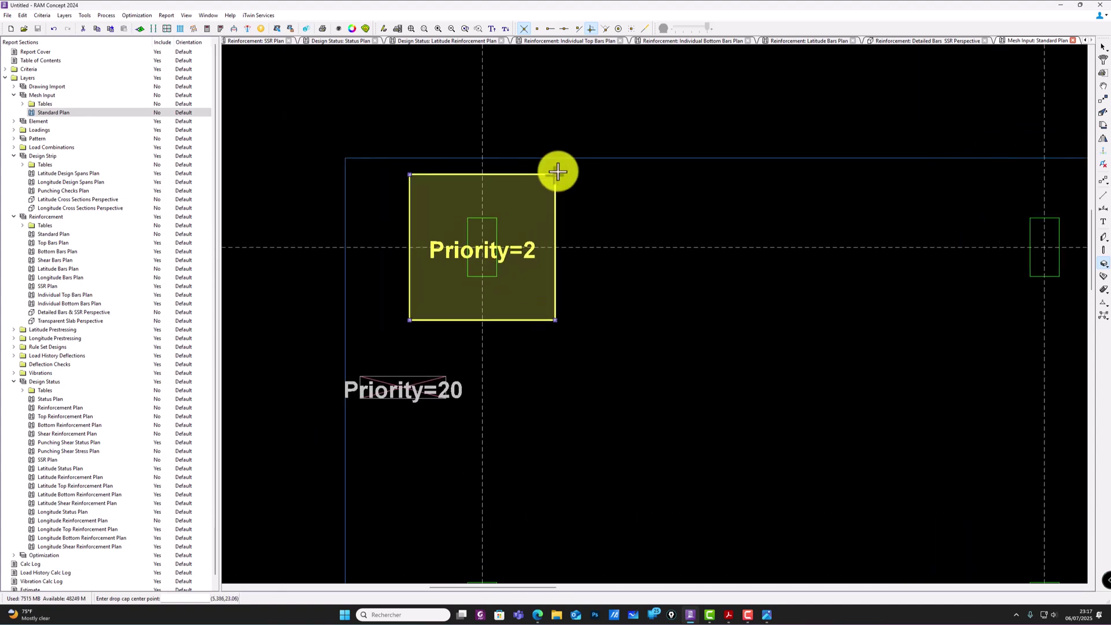
scroll(544, 173, down, 3)
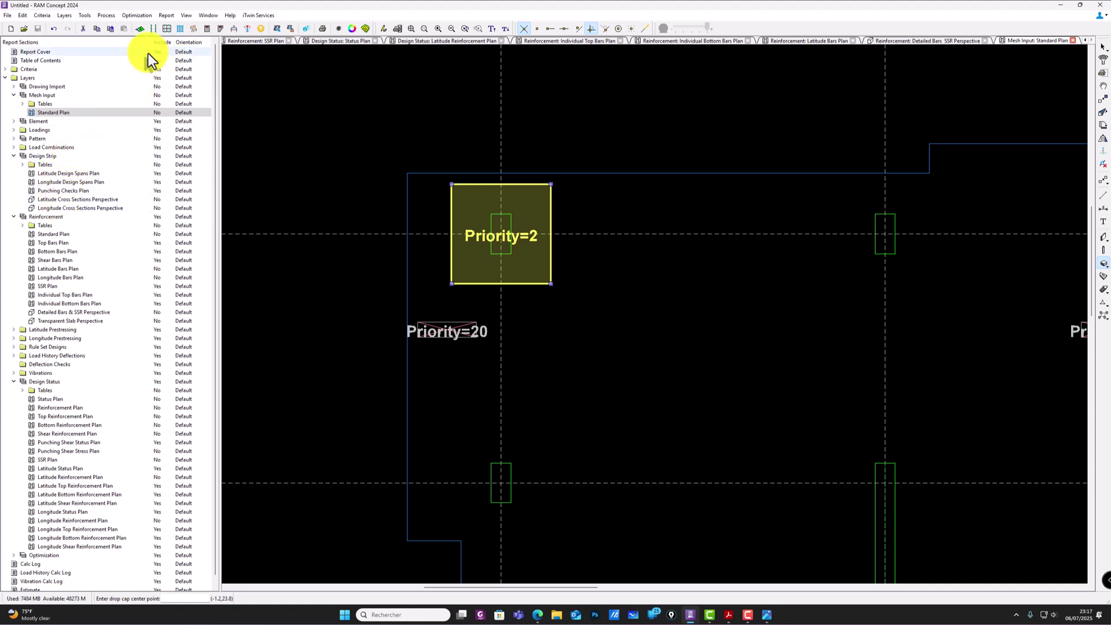
scroll(452, 182, up, 3)
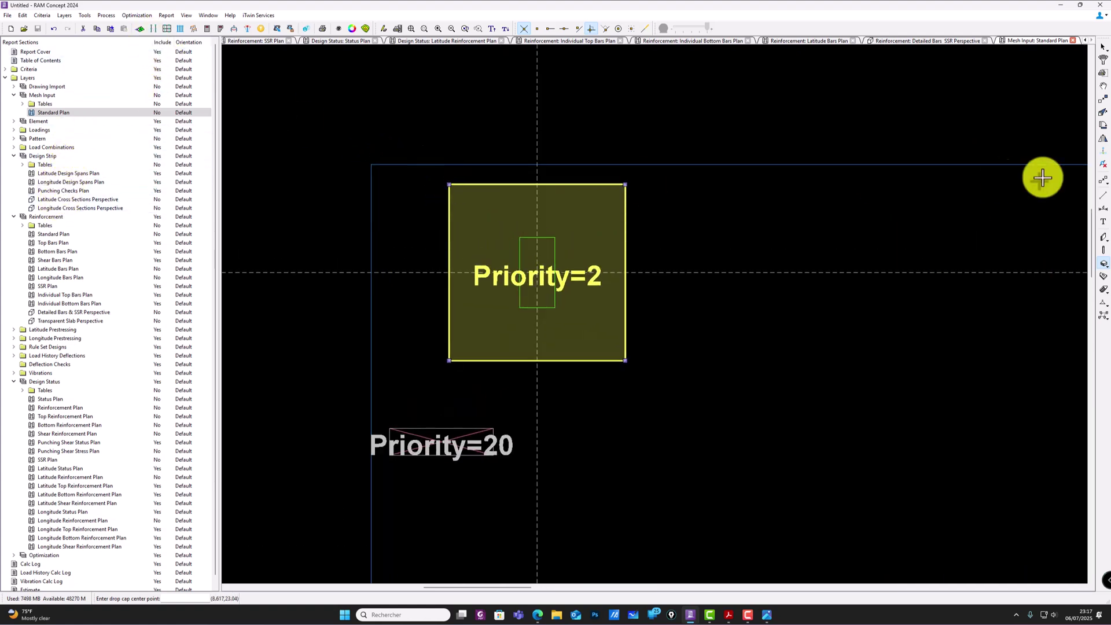
Step: Stretch the two upper corners of the A-4 drop cap straight up to the slab's upper edge
click(1103, 111)
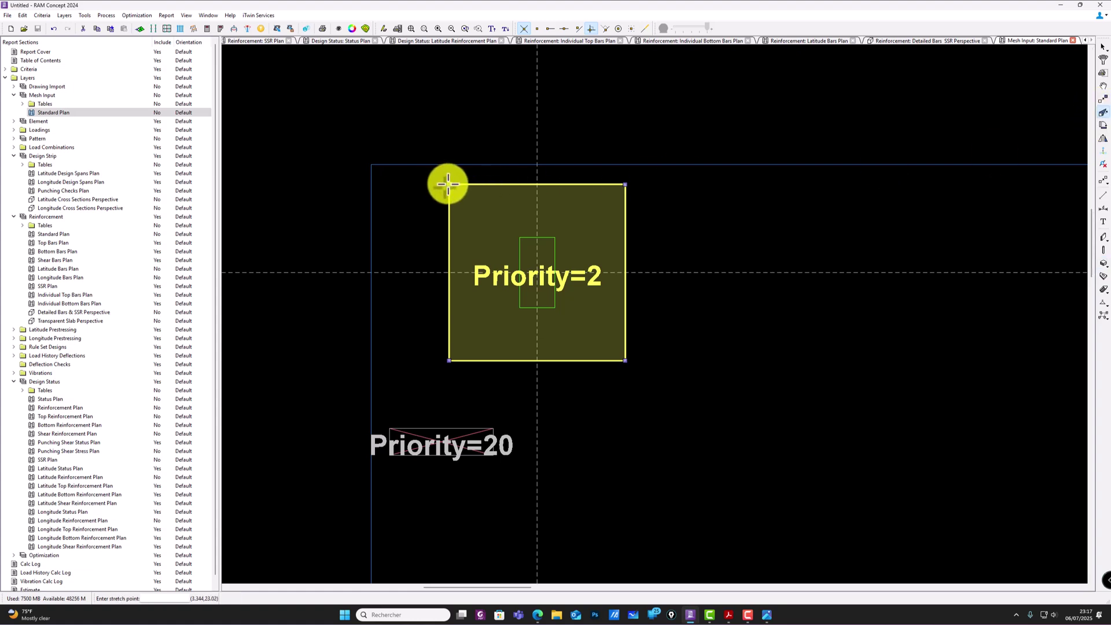
click(450, 164)
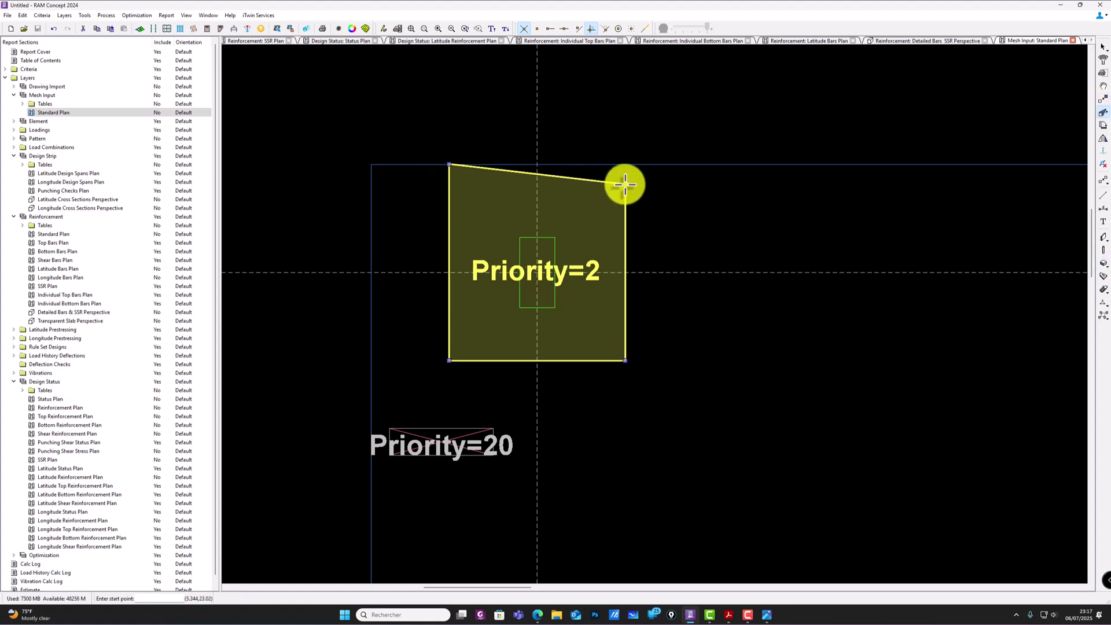
click(625, 164)
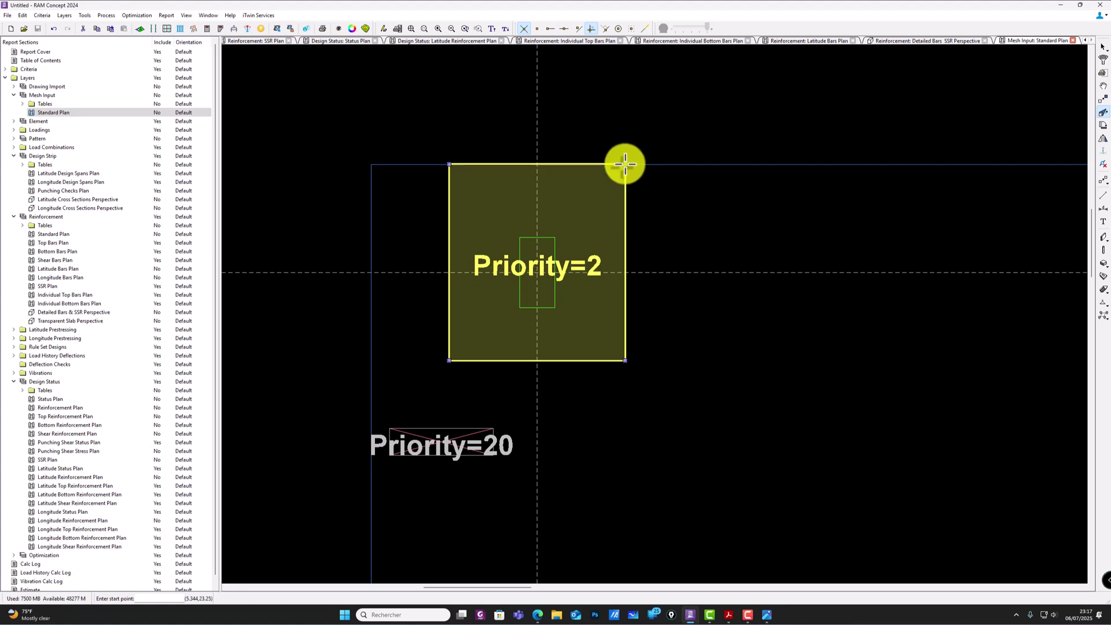
scroll(469, 183, down, 1)
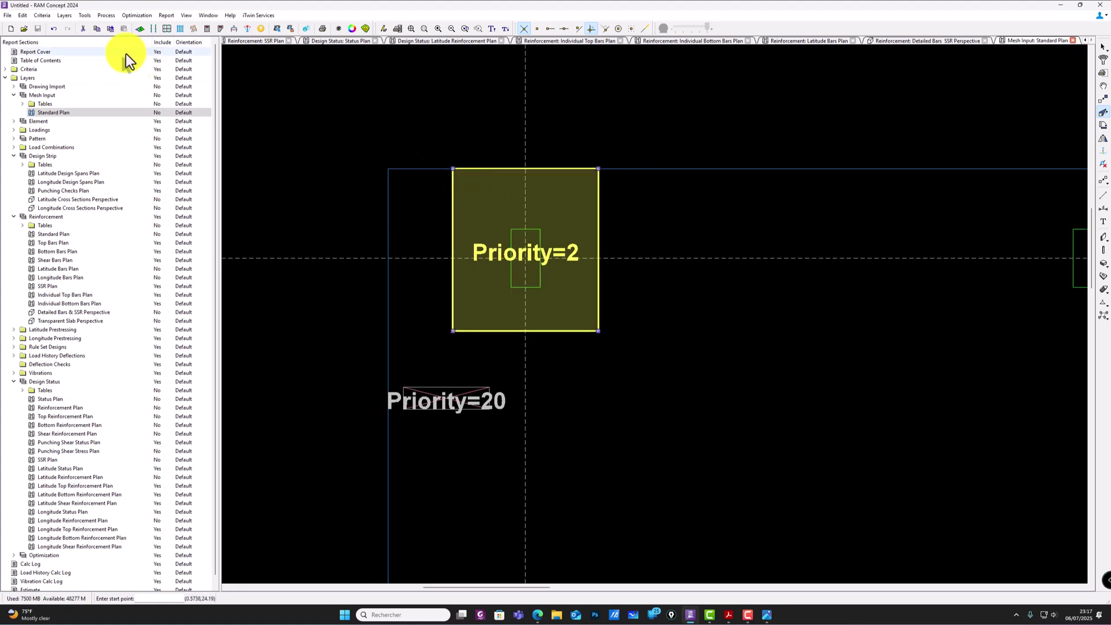
Step: Generate the mesh with the drop cap included
click(140, 27)
click(544, 328)
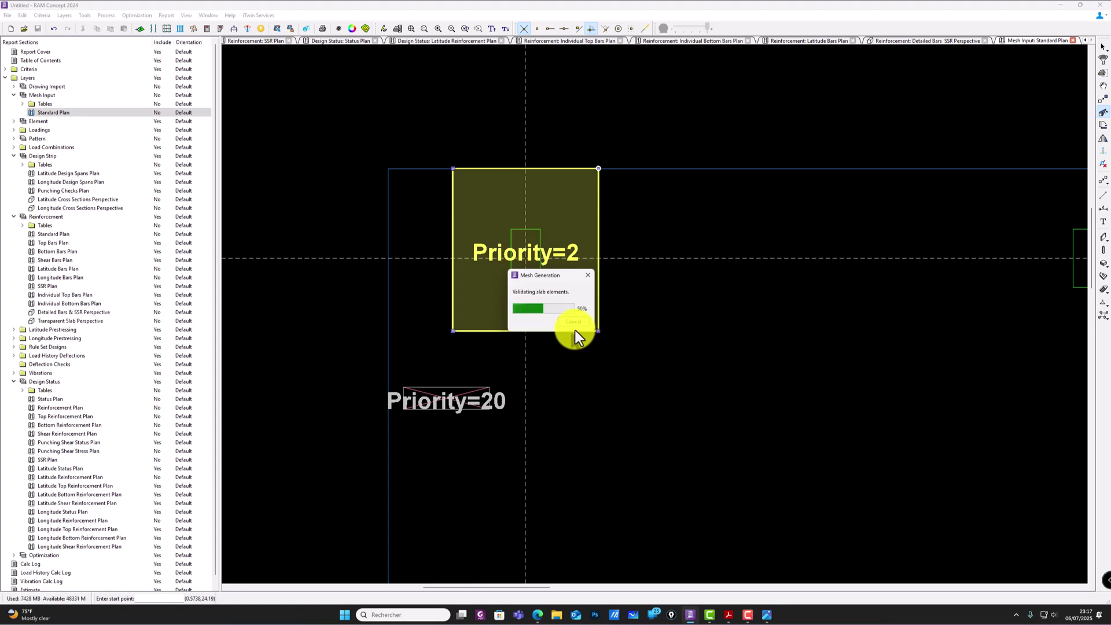
scroll(592, 339, down, 5)
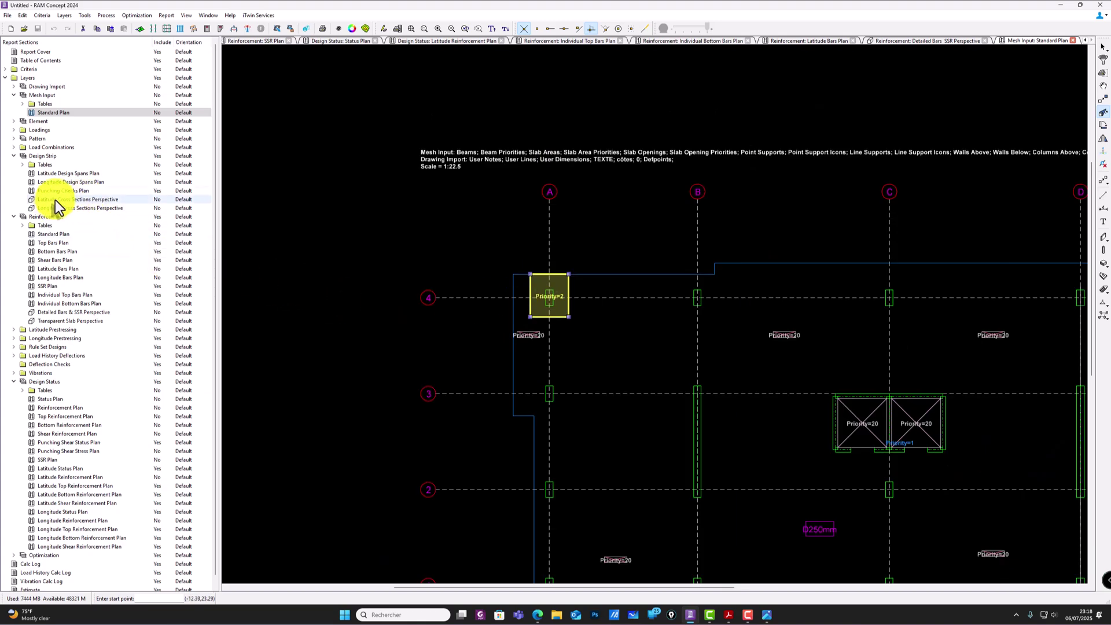
Step: Open the element Structure Summary Perspective and orbit the slab to inspect the drop cap at column A-4
click(15, 122)
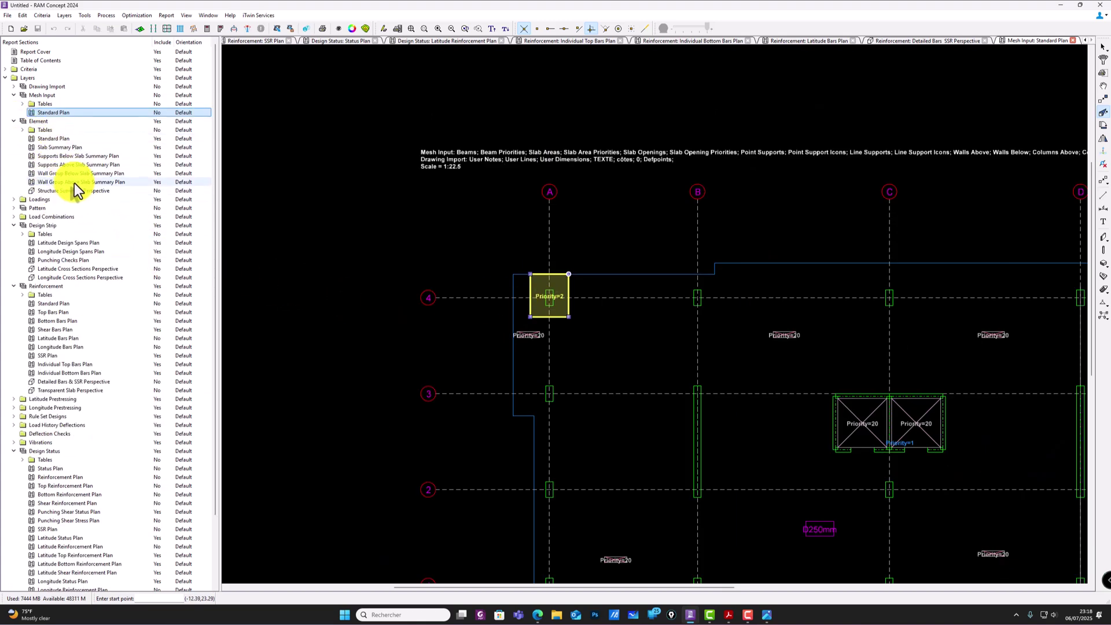
double_click(75, 191)
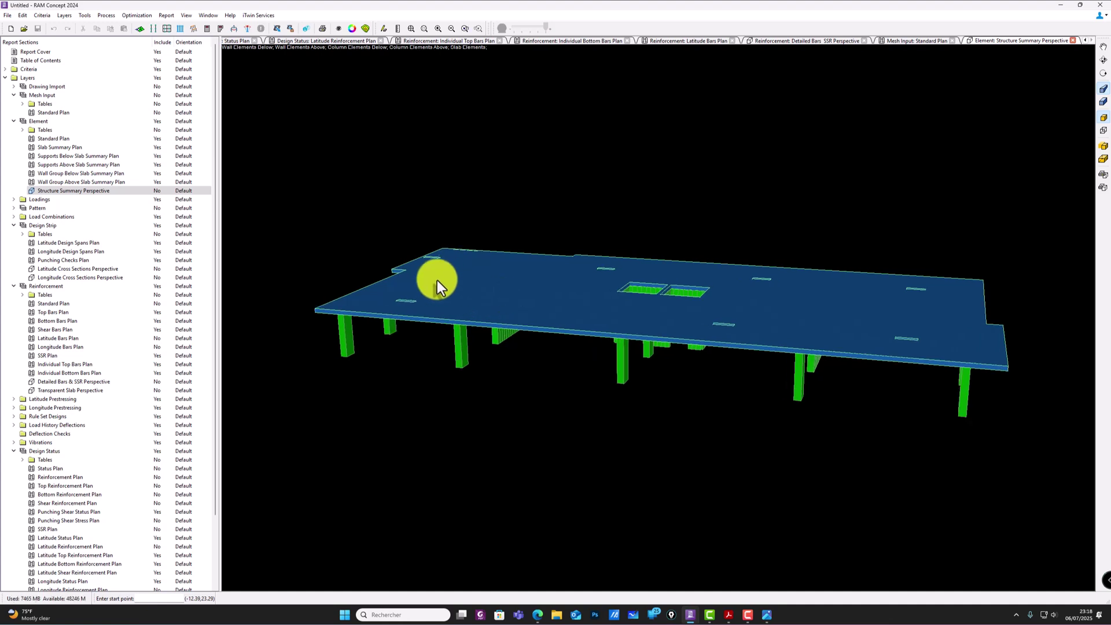
click(1103, 60)
drag(402, 228, 1056, 436)
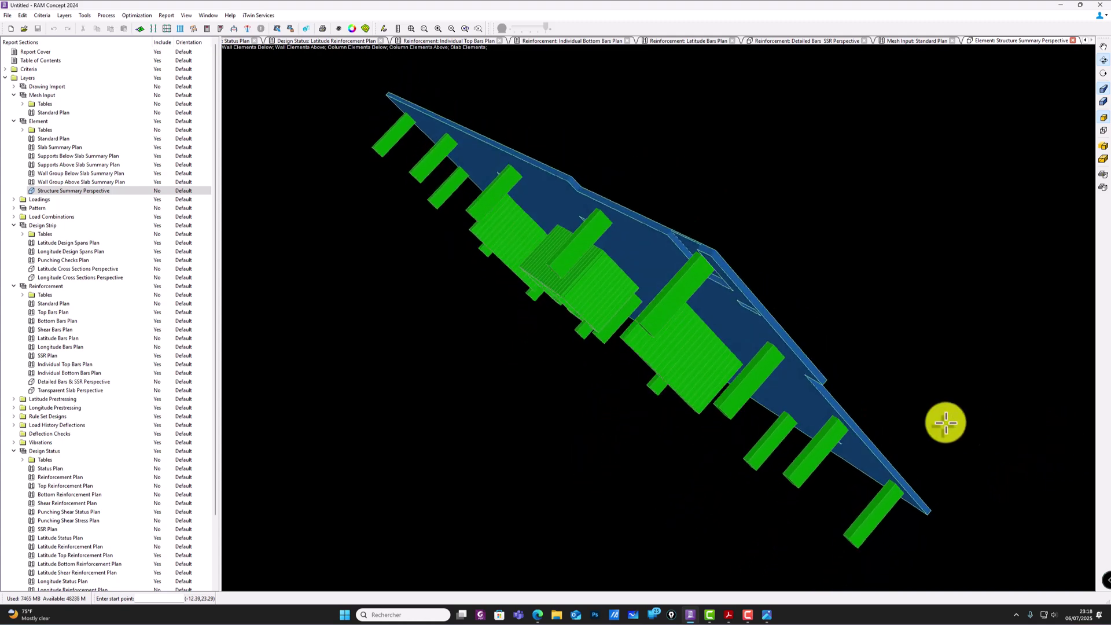
drag(468, 224, 625, 503)
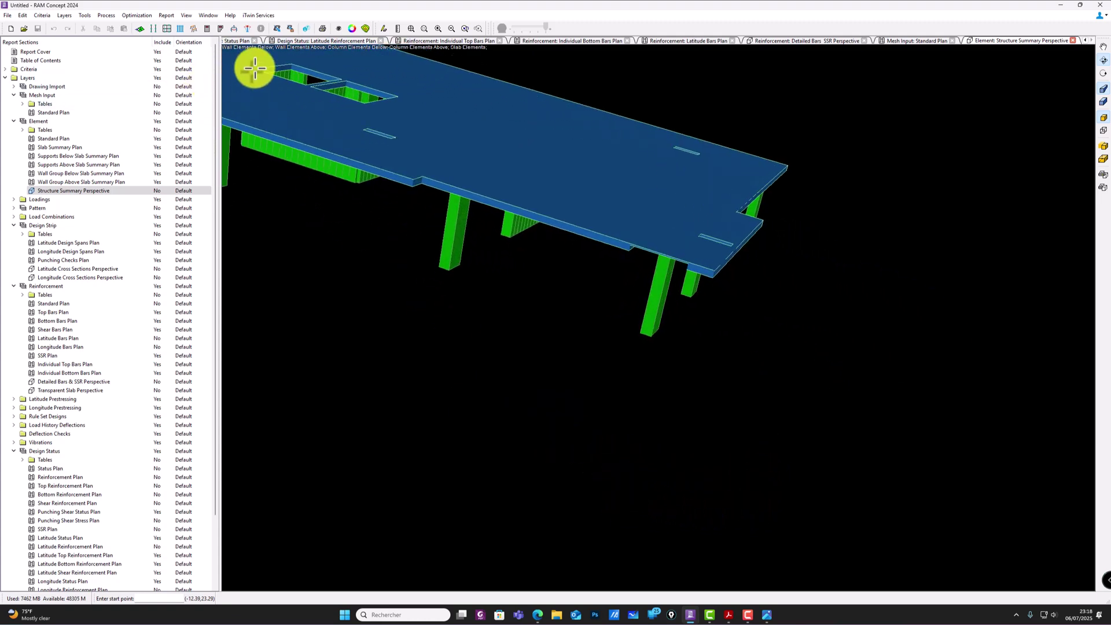
Step: Set the A-4 drop cap's thickness to 500 mm on the mesh input Standard Plan
double_click(44, 112)
scroll(528, 323, up, 3)
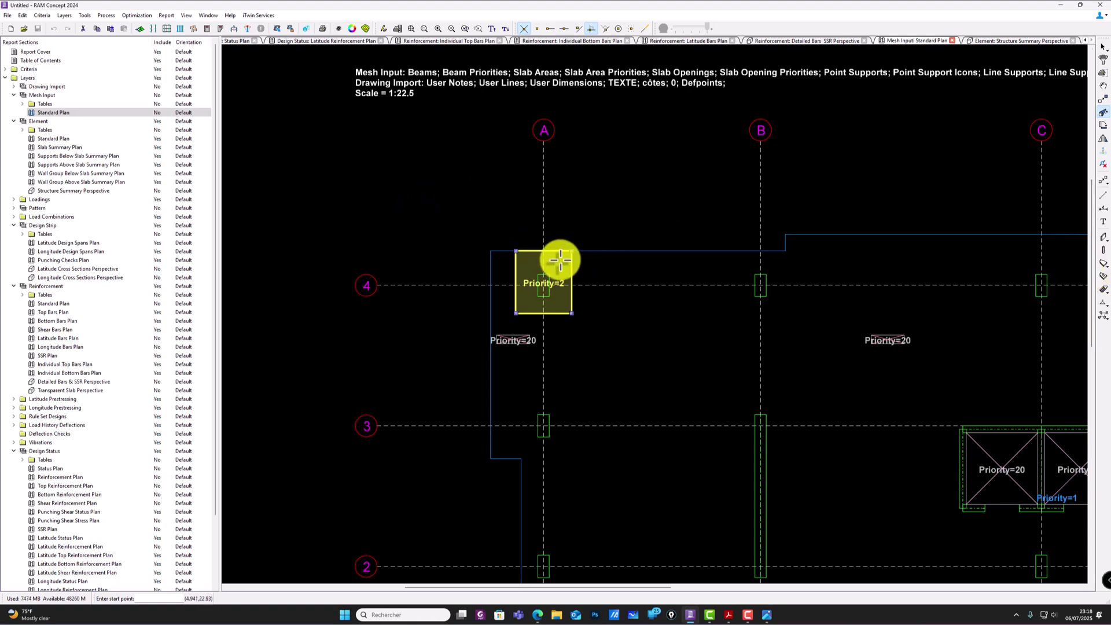
right_click(574, 220)
click(606, 228)
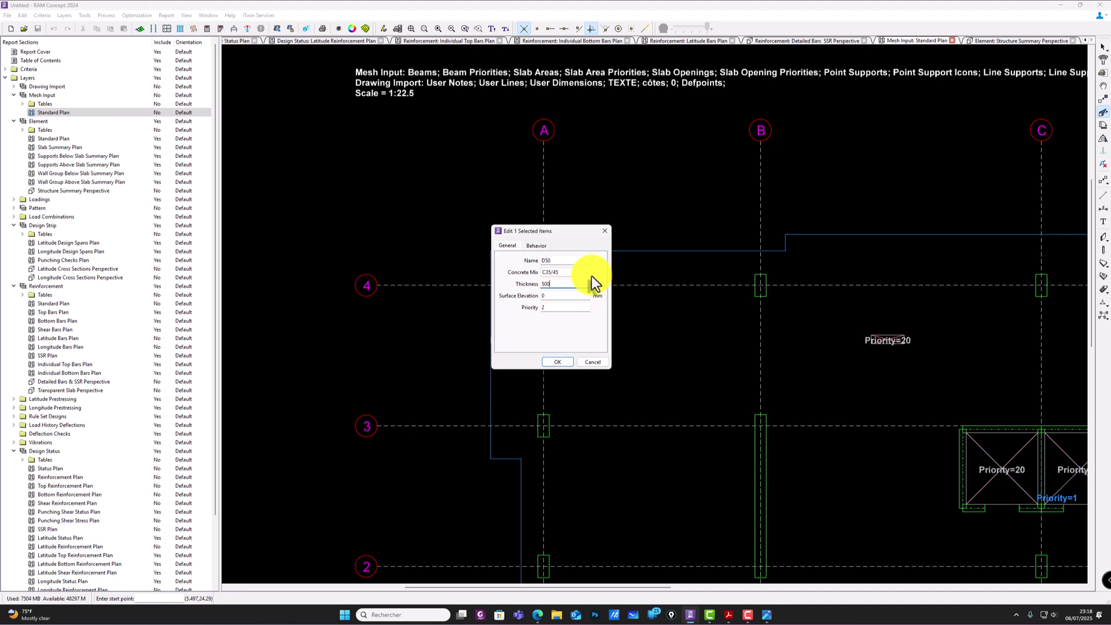
click(557, 362)
scroll(520, 260, up, 1)
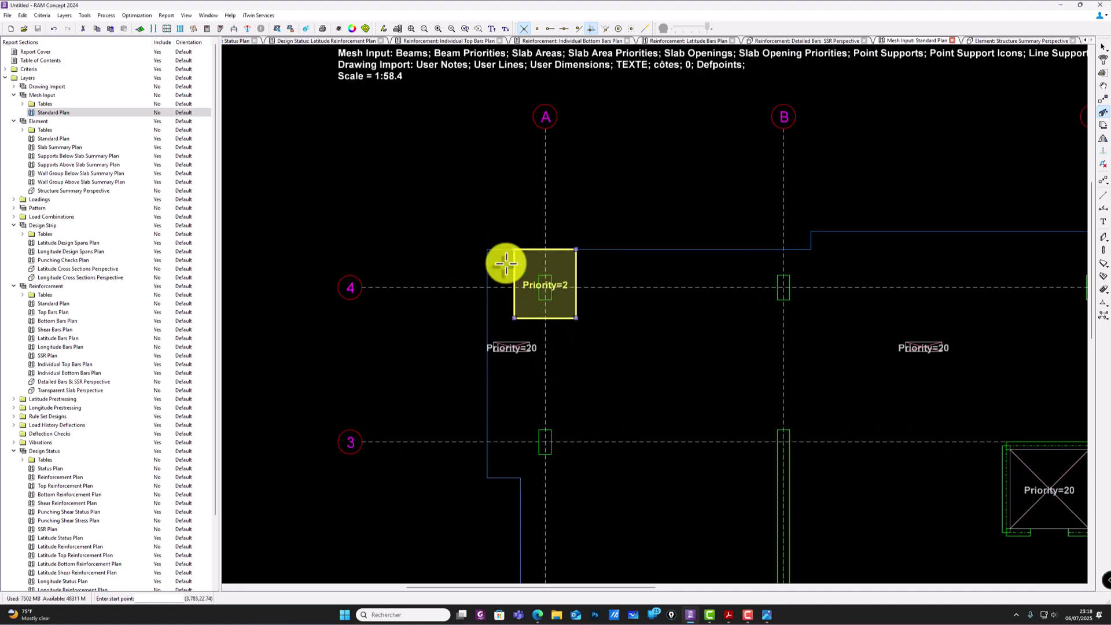
Step: Close the outdated structure perspective and regenerate the mesh with a 0.5 m element size
click(995, 40)
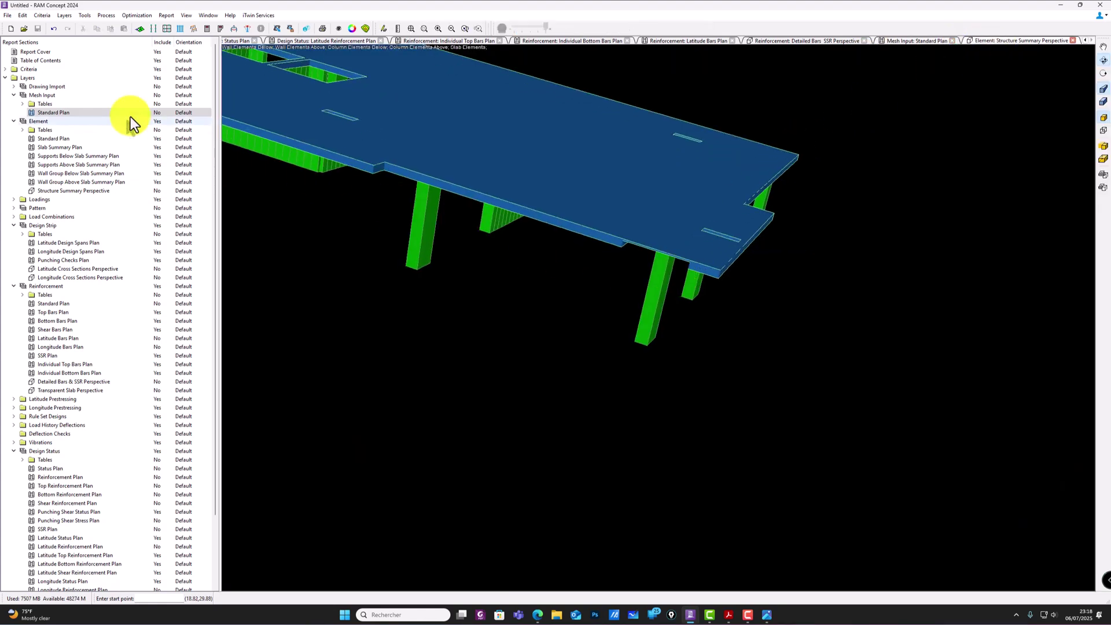
click(56, 113)
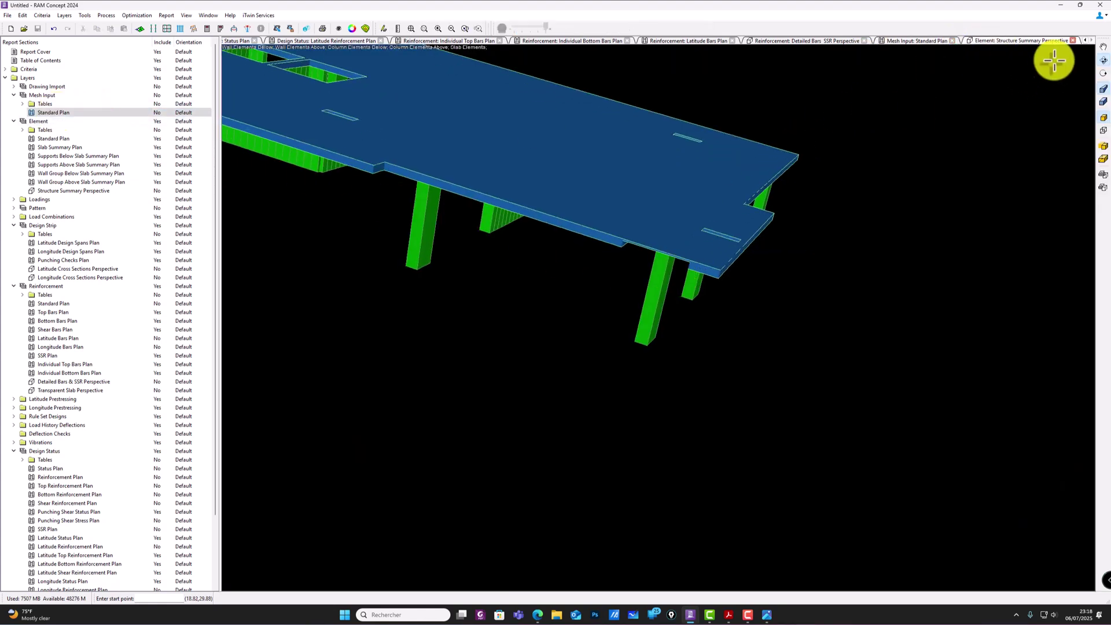
click(1072, 41)
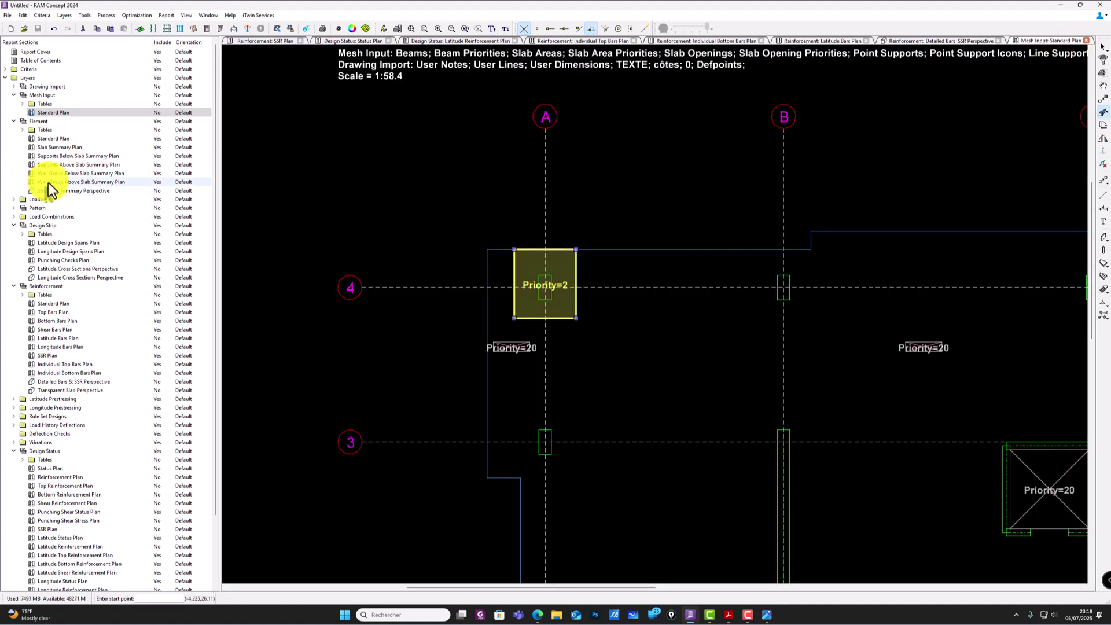
click(140, 29)
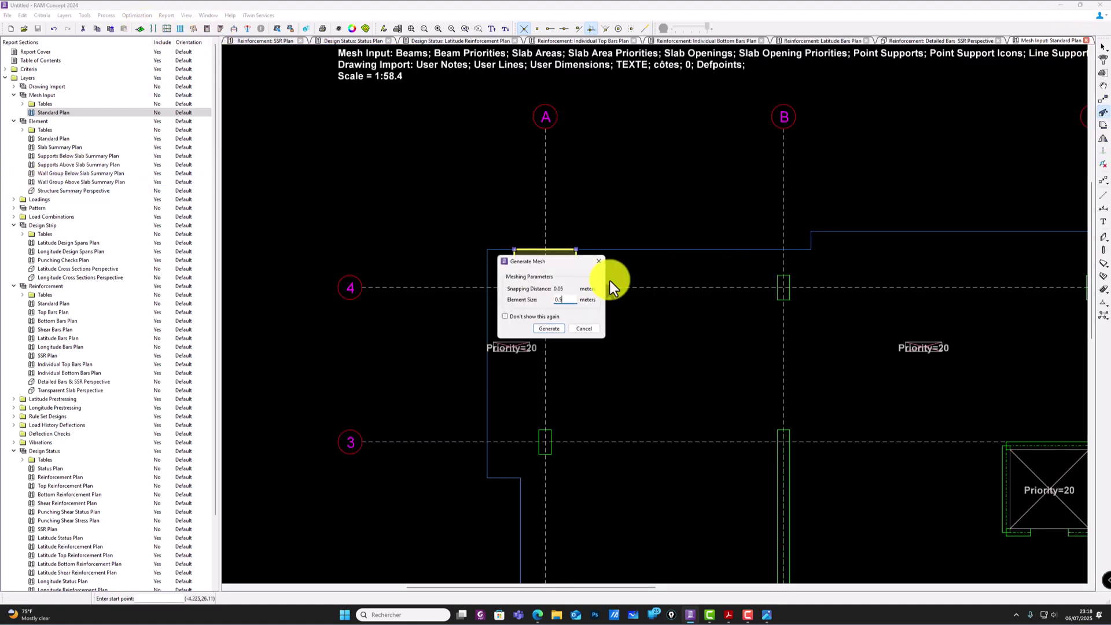
click(547, 329)
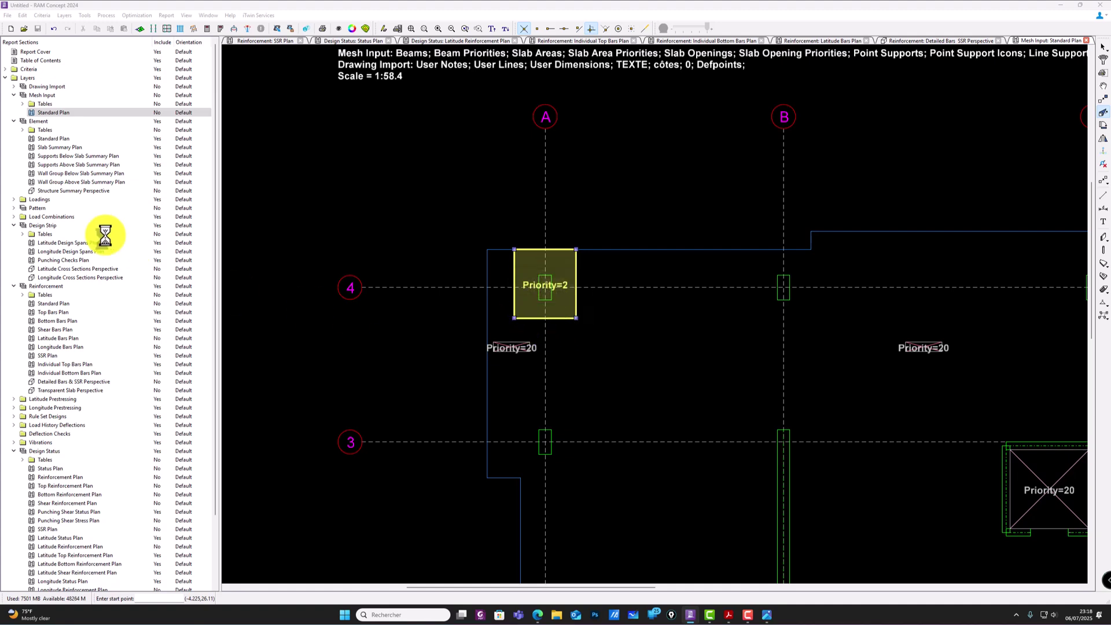
Step: Reopen the Structure Summary Perspective and examine the thickened drop cap beneath the slab at corner column A-4
double_click(59, 191)
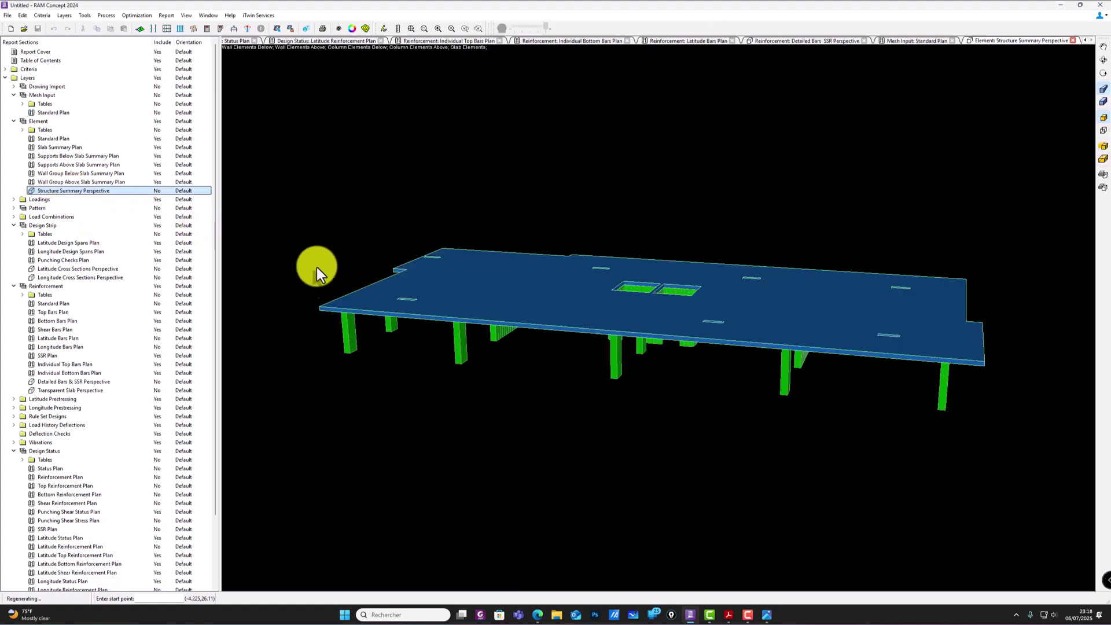
scroll(927, 405, up, 1)
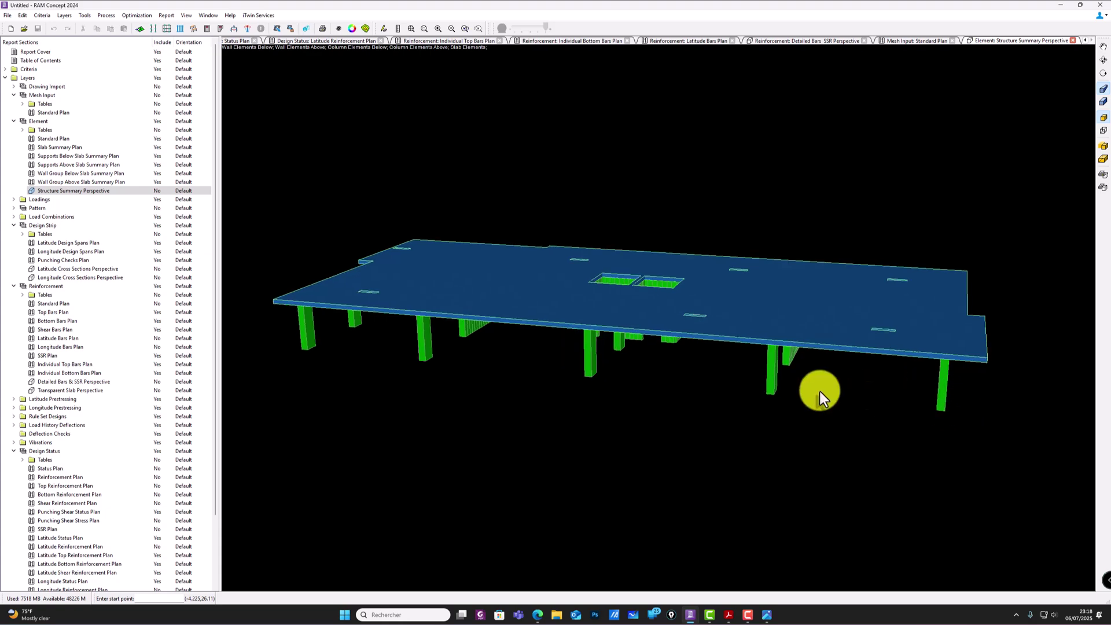
click(1103, 60)
drag(367, 238, 1019, 401)
scroll(773, 129, up, 6)
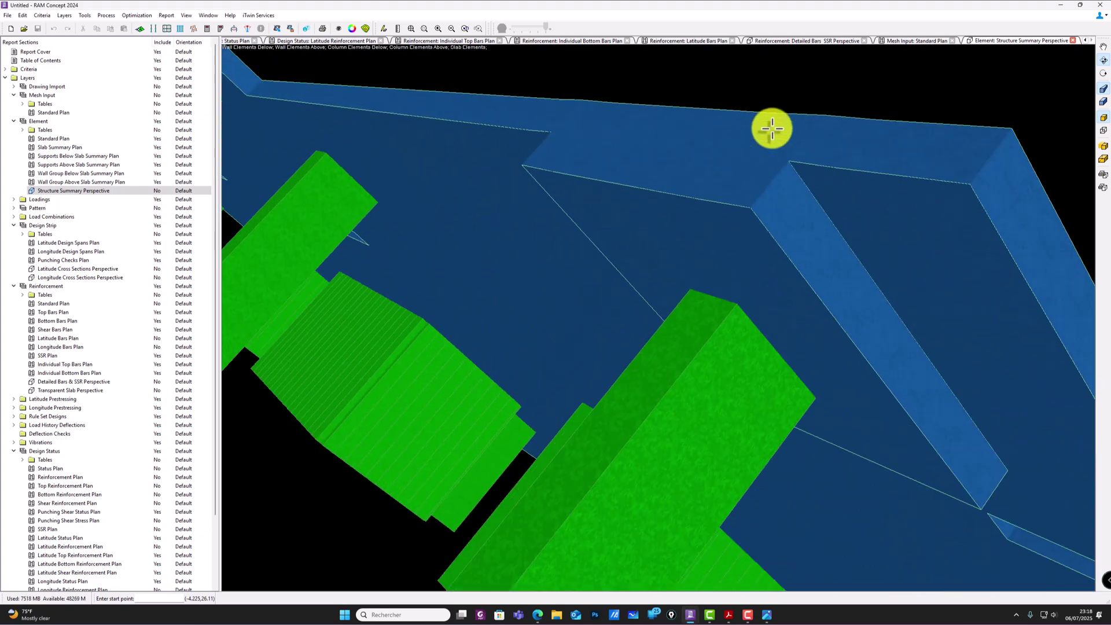
drag(583, 210, 422, 278)
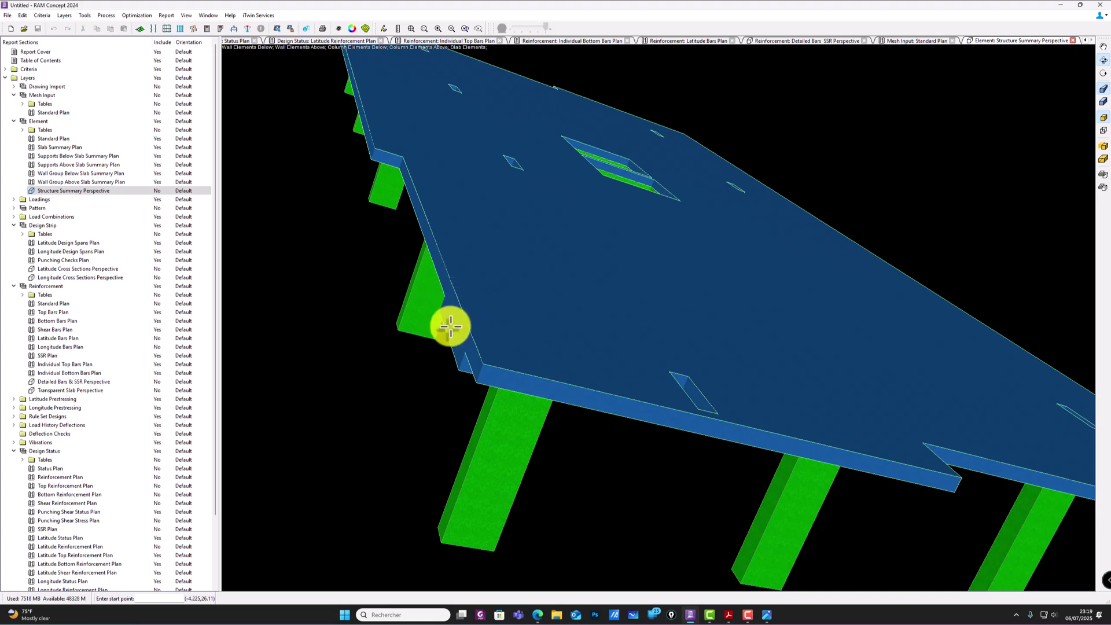
scroll(468, 322, up, 4)
scroll(470, 324, down, 2)
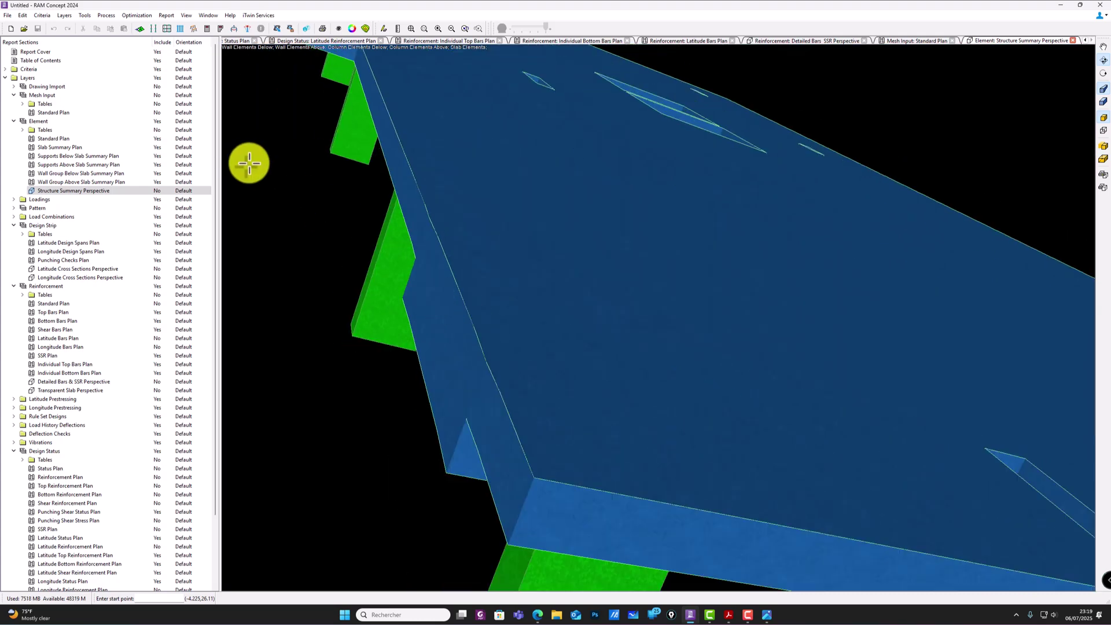
Step: Recalculate the model, continuing past the analysis warning, and open the design status Status Plan
click(211, 29)
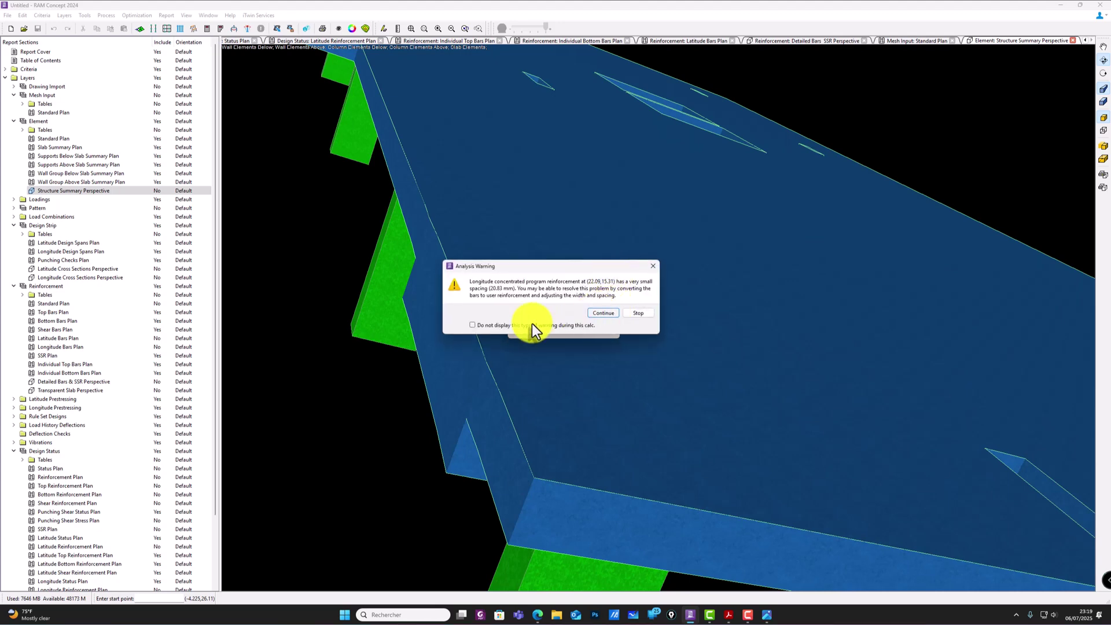
click(602, 313)
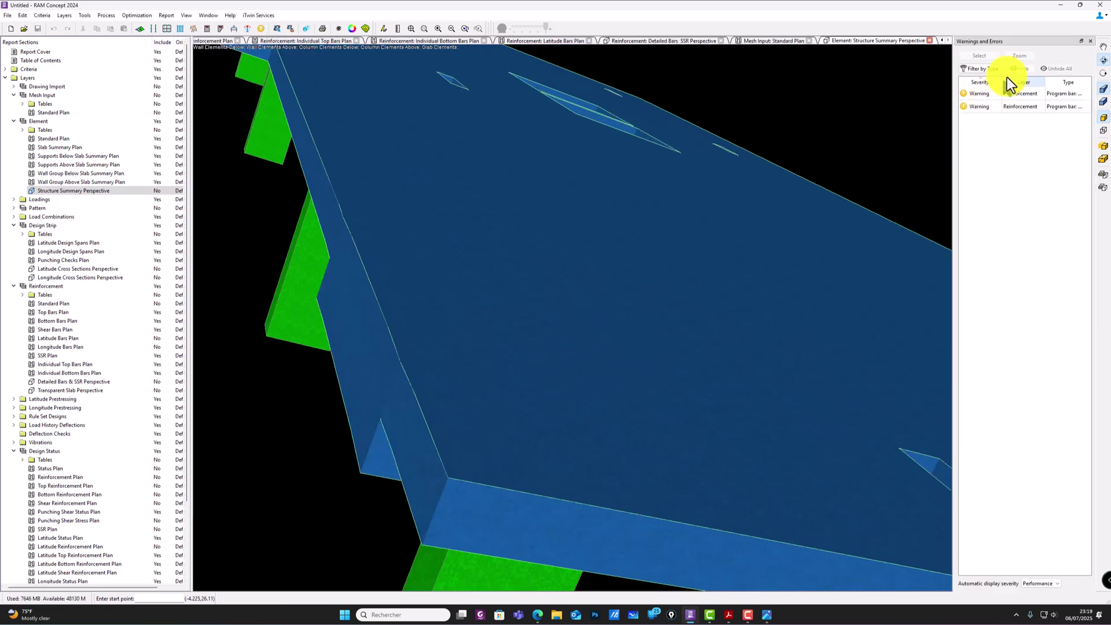
click(1091, 42)
scroll(426, 318, down, 5)
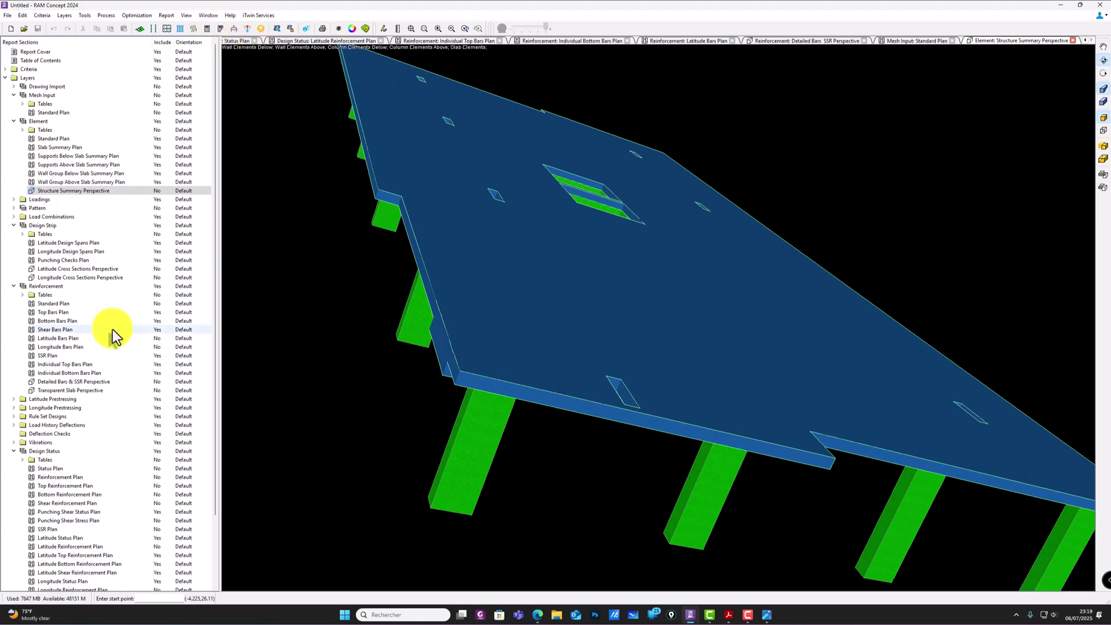
click(69, 470)
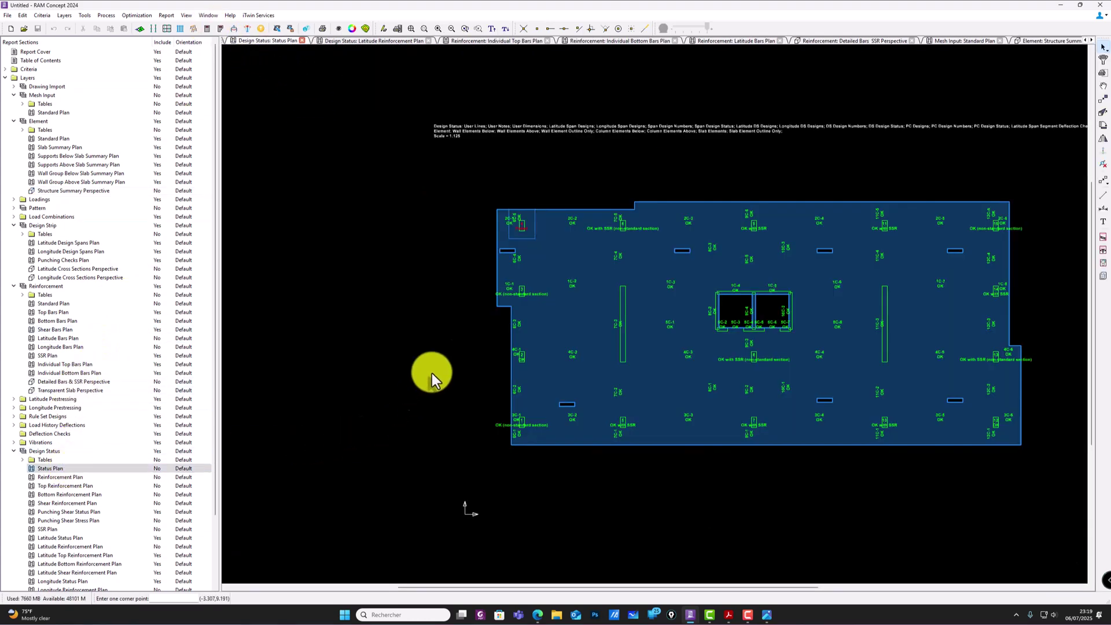
Step: Examine the punching check status at corner column A-4 and the surrounding strips on the design status plan
scroll(516, 232, up, 5)
scroll(518, 229, down, 3)
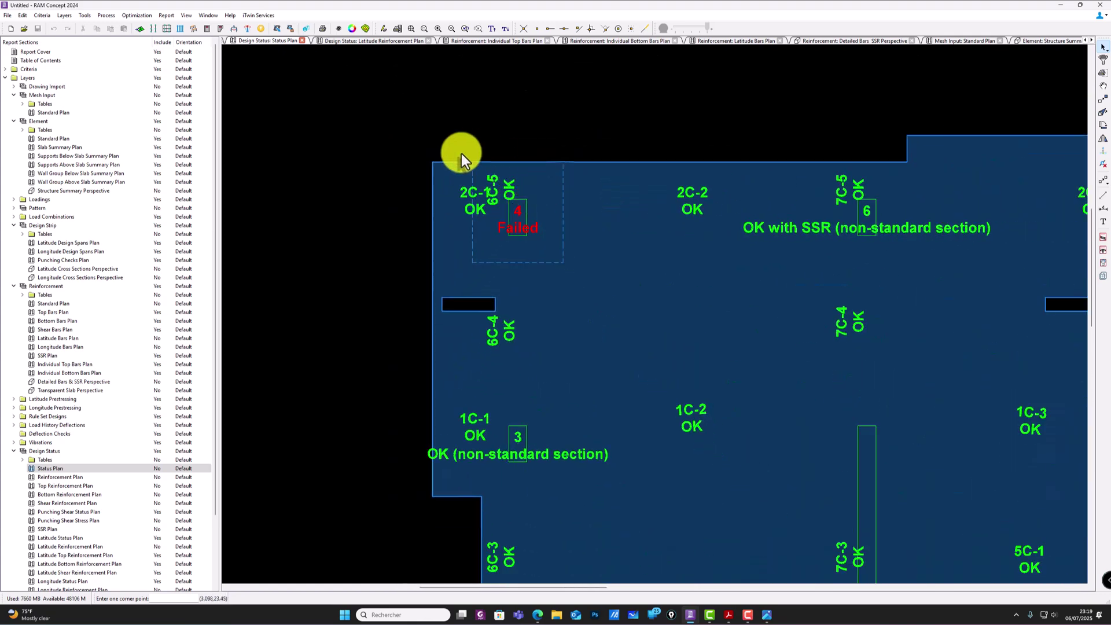
scroll(463, 233, down, 2)
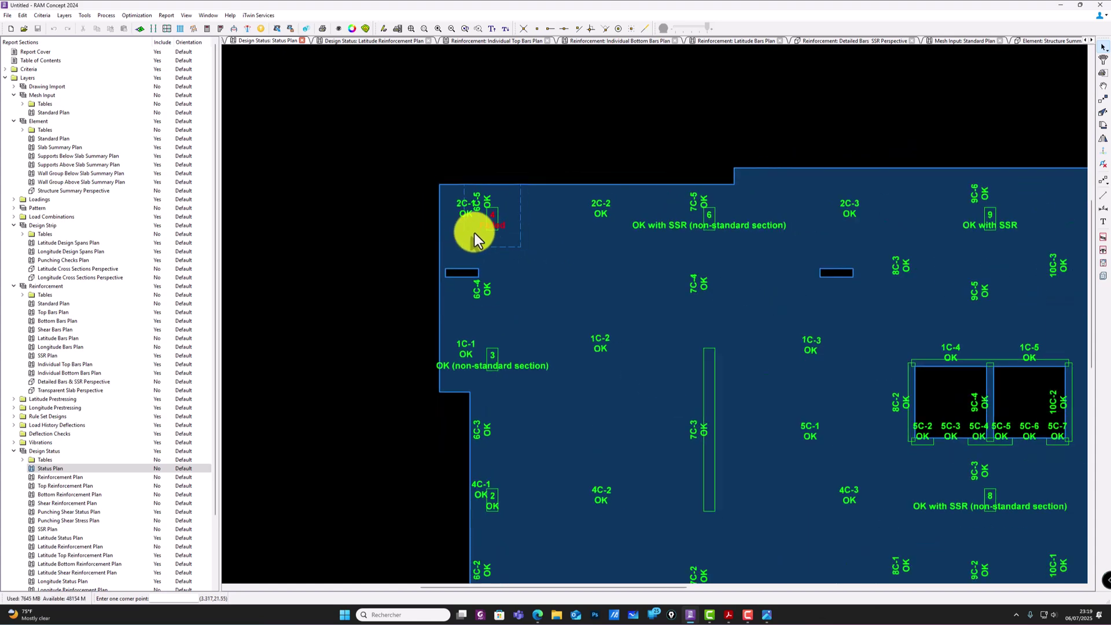
scroll(486, 225, down, 1)
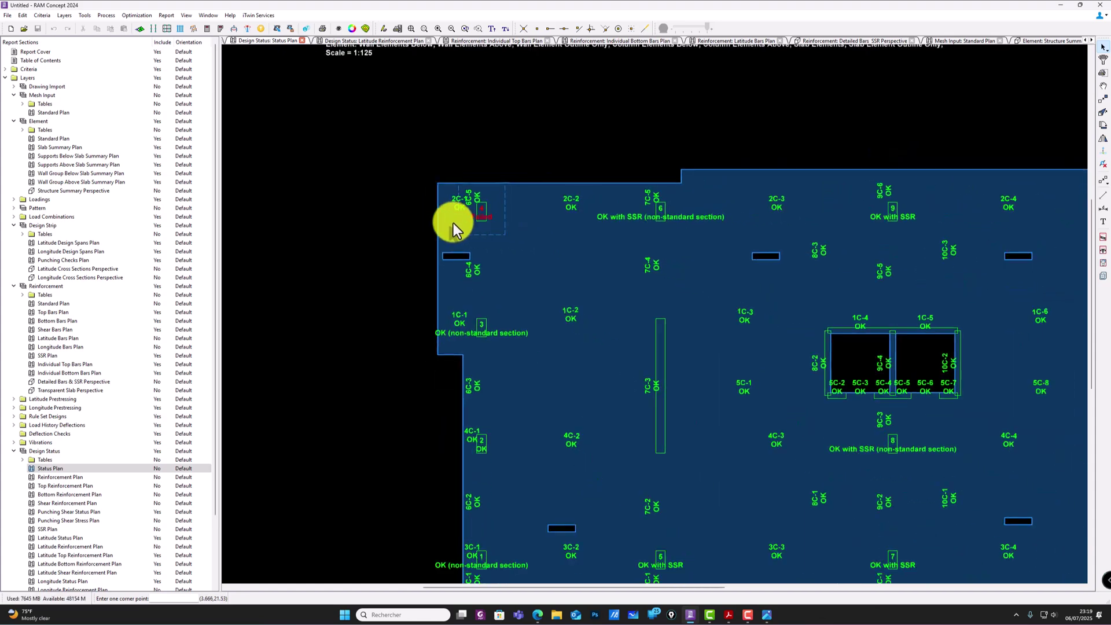
Step: On the Latitude Design Spans Plan, regenerate the existing latitude spans with x-axis orientation
double_click(69, 243)
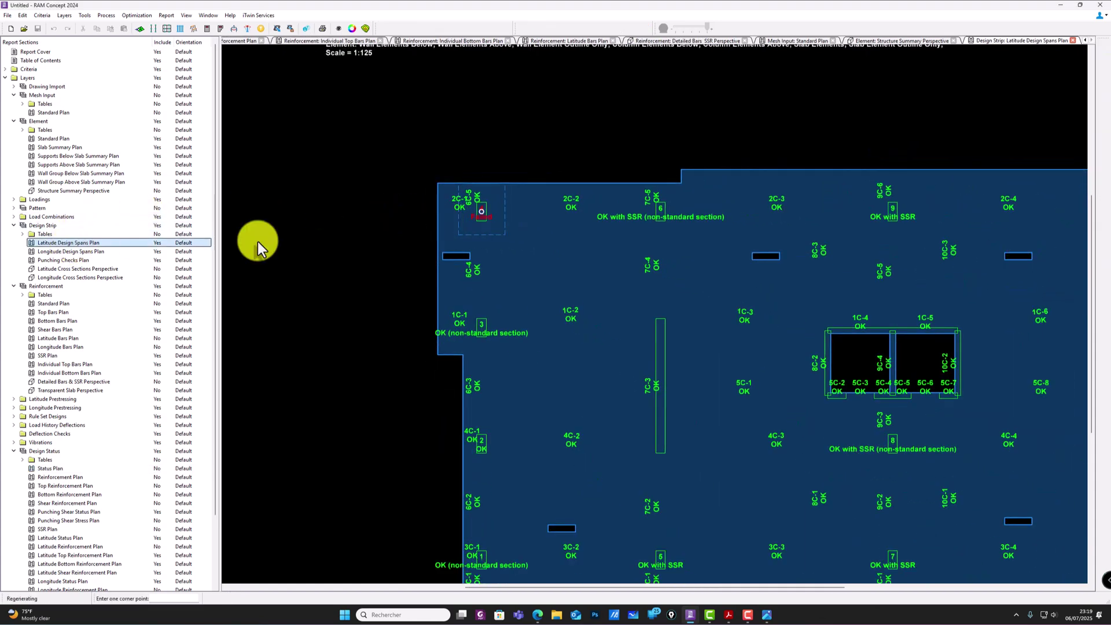
scroll(344, 200, up, 3)
scroll(368, 211, up, 8)
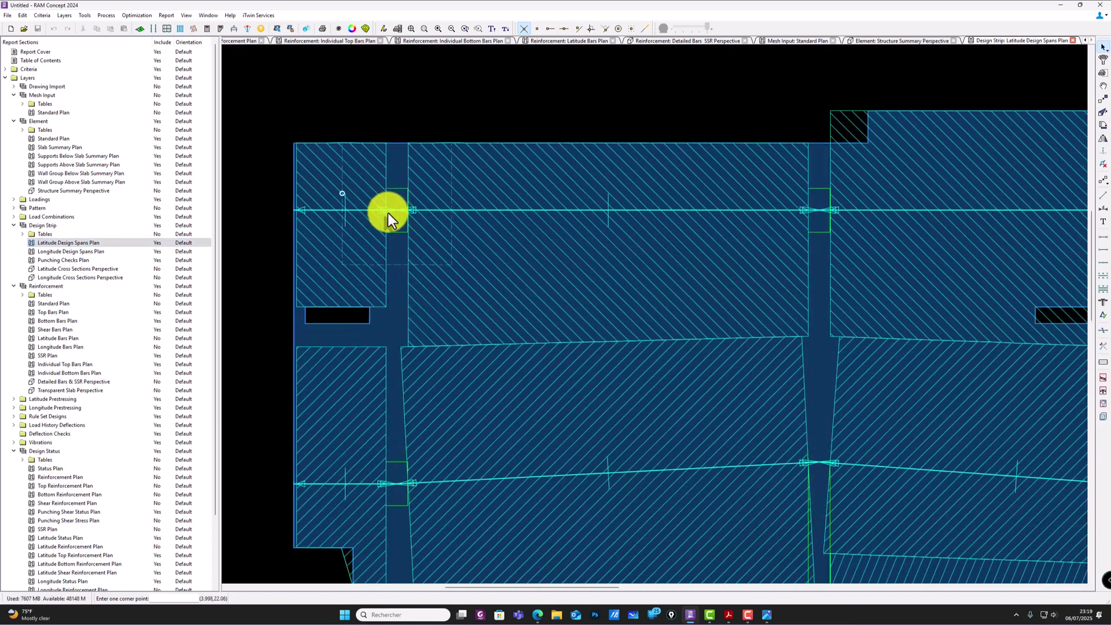
scroll(404, 208, down, 7)
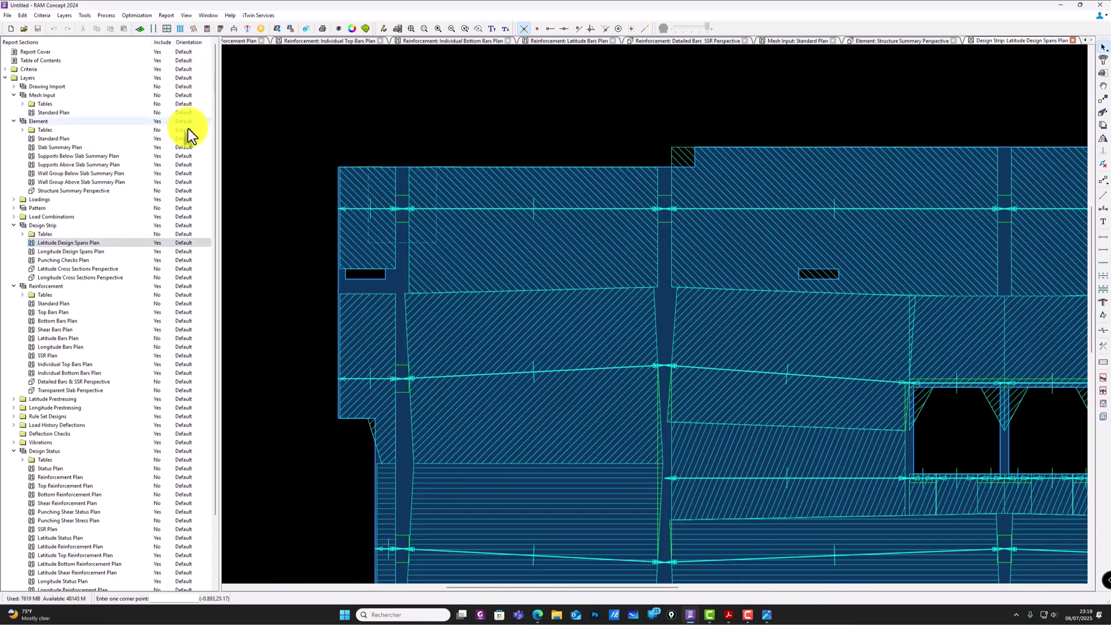
click(153, 29)
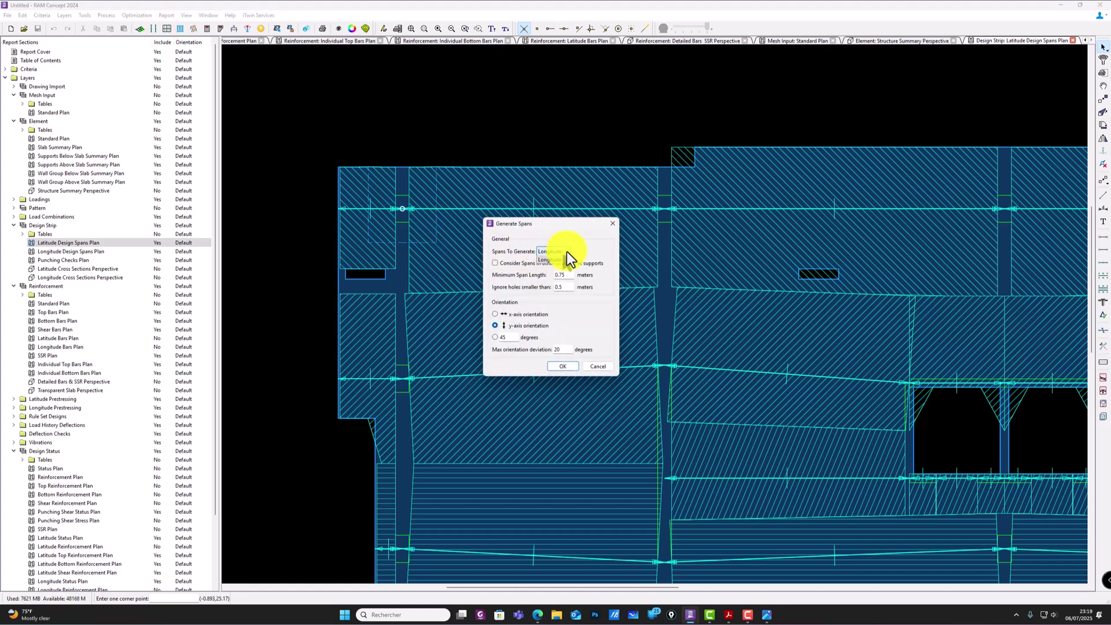
click(553, 262)
click(494, 313)
click(557, 365)
click(560, 315)
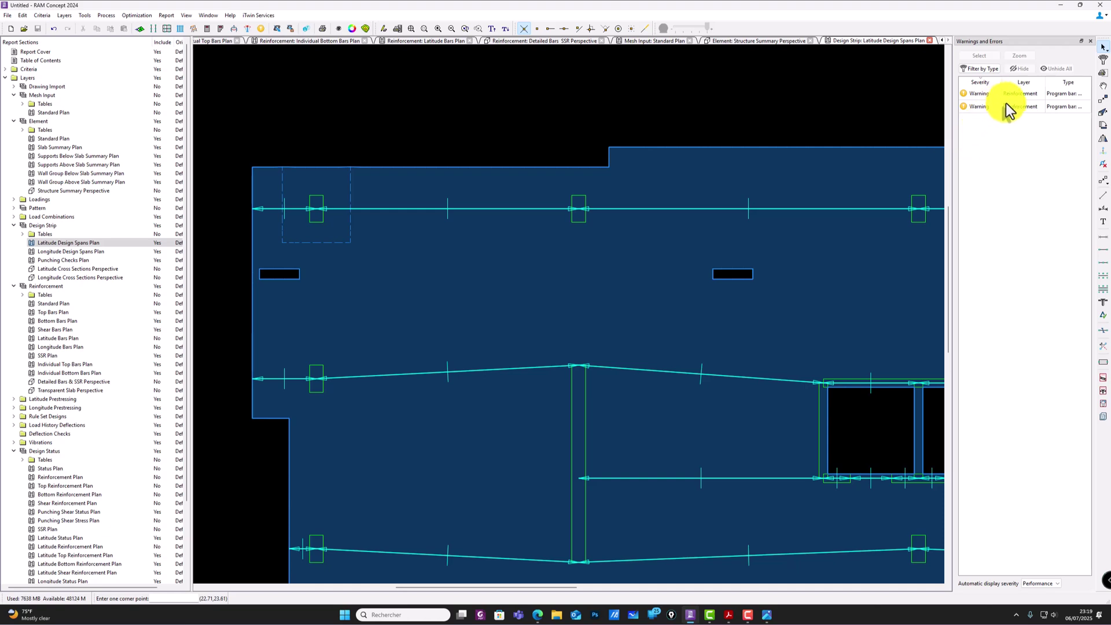
Step: Locate the first reinforcement warning on the Reinforcement Standard Plan, and close that plan and the warnings list
click(984, 96)
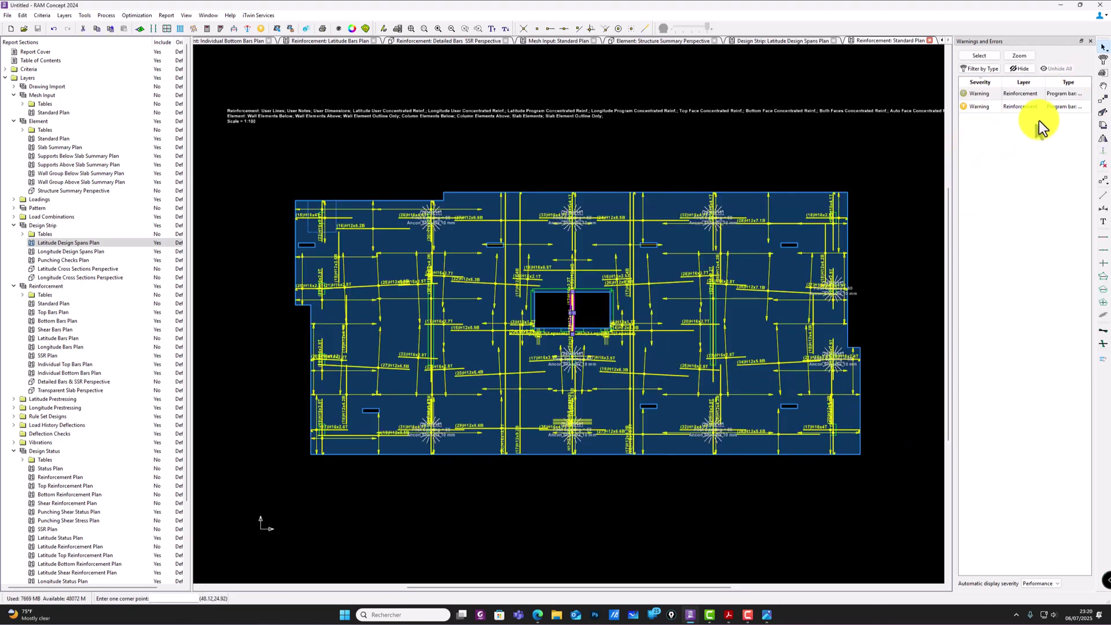
click(929, 41)
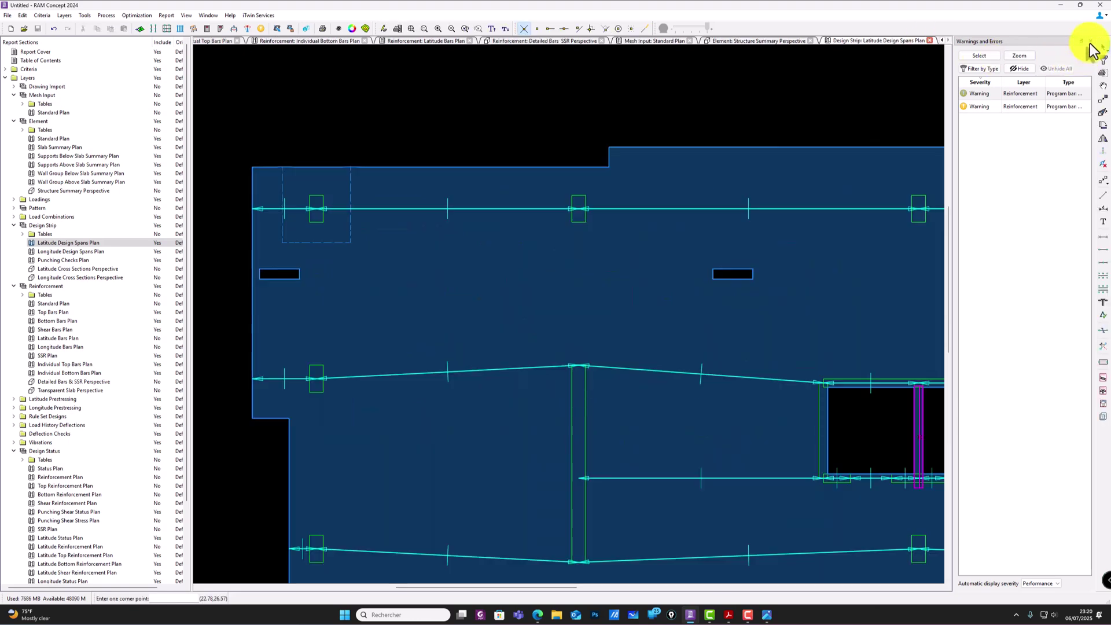
click(1090, 41)
Step: Repeat the latitude span regeneration with the current Generate Spans settings and dismiss the warnings list
click(70, 243)
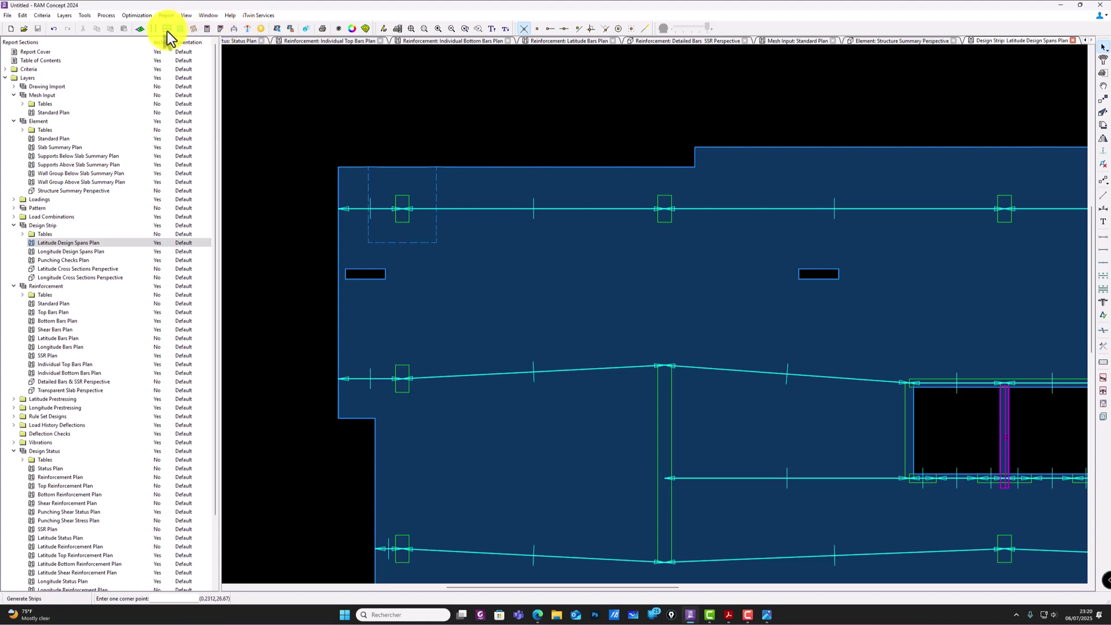
click(151, 30)
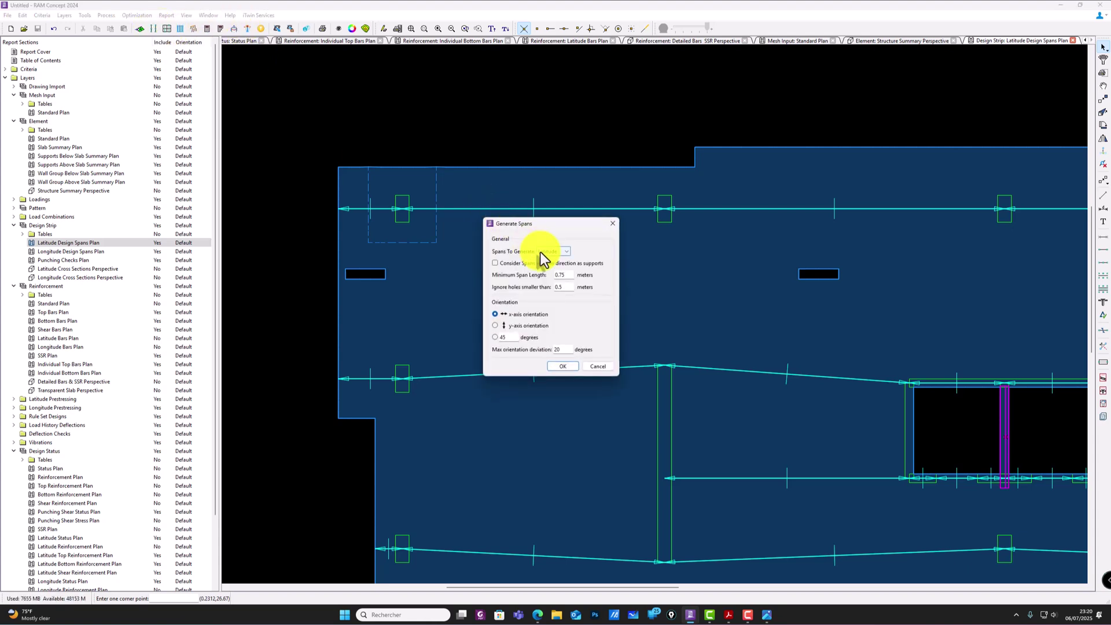
click(564, 366)
click(556, 315)
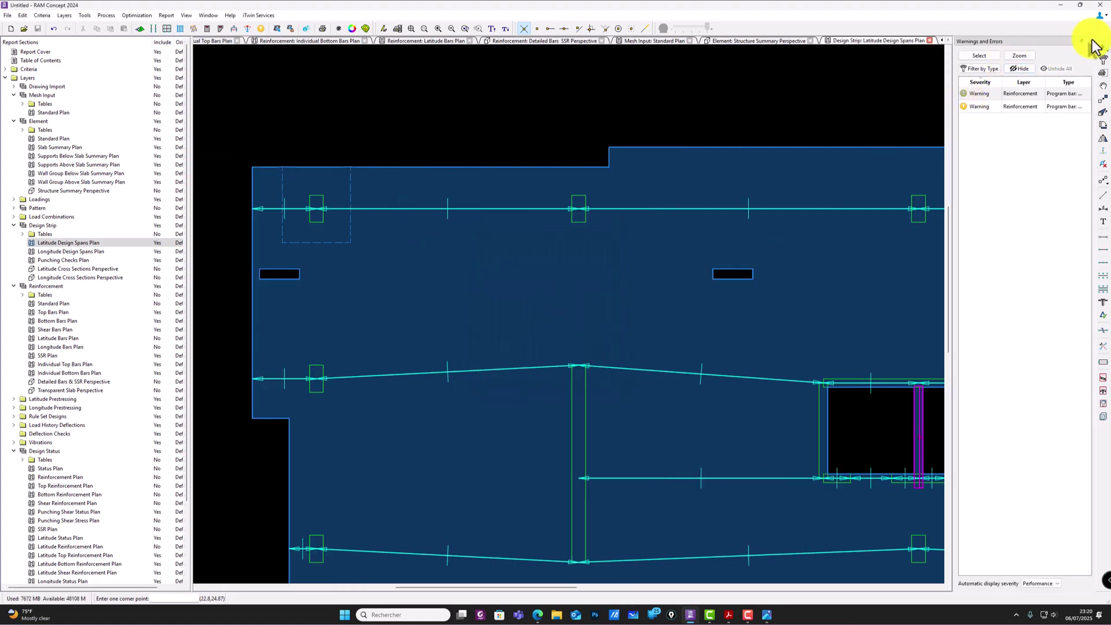
click(1093, 41)
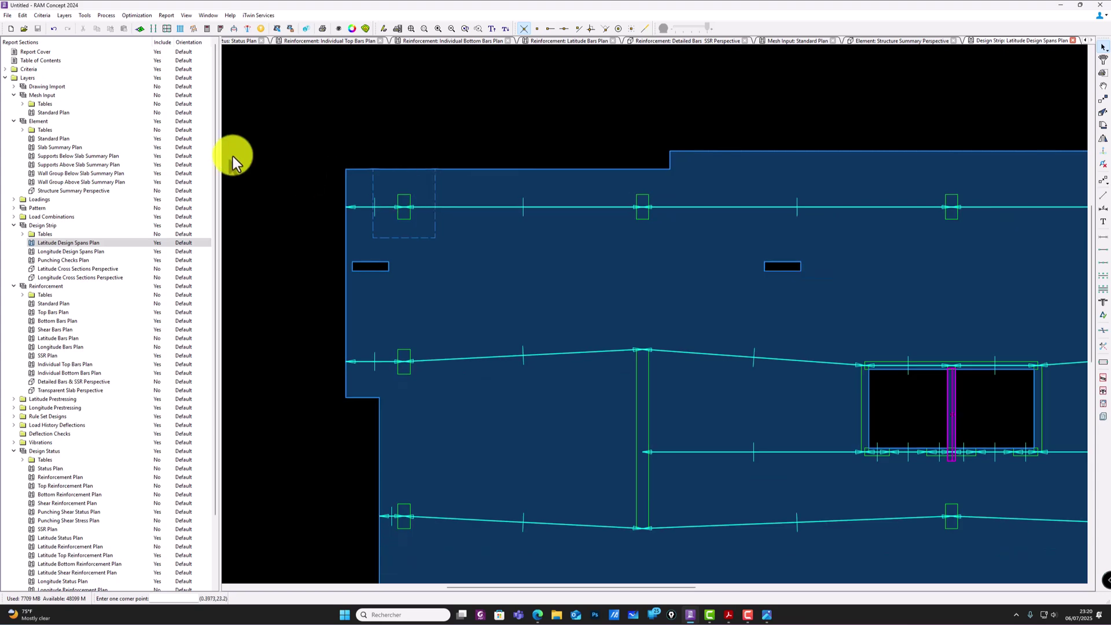
Step: On the Longitude Design Spans Plan, regenerate the existing longitude spans with y-axis orientation
click(67, 245)
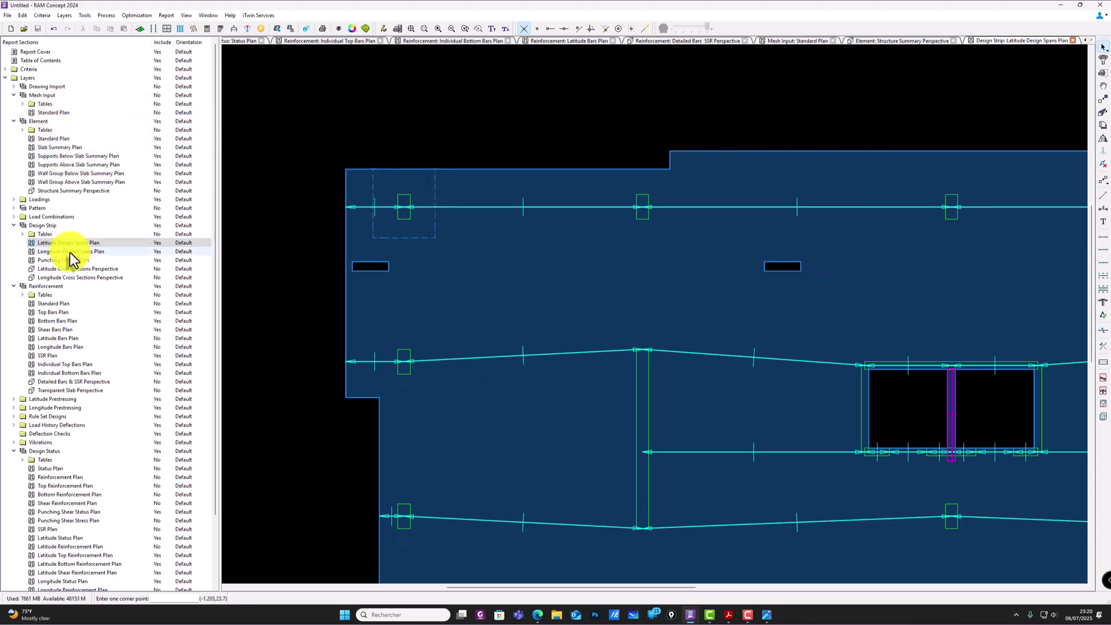
click(75, 252)
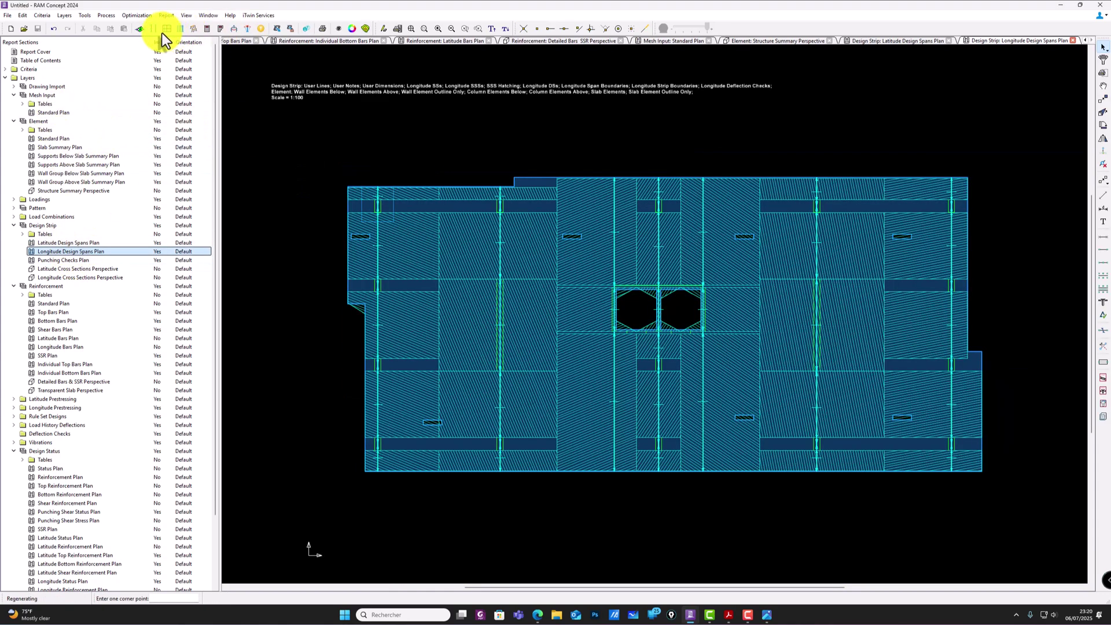
click(153, 29)
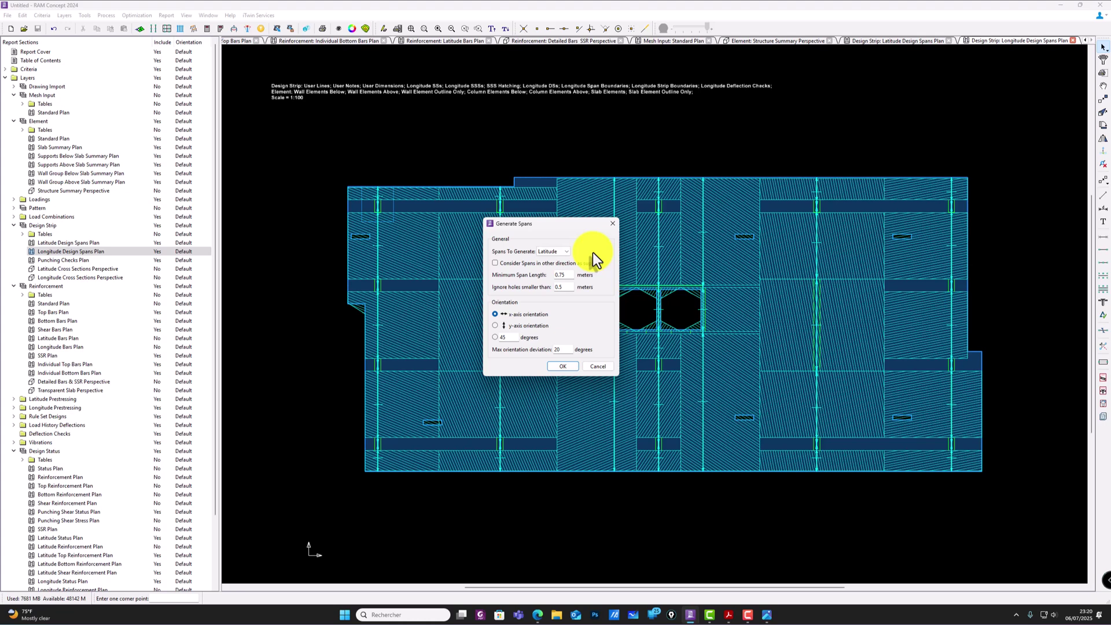
click(496, 325)
click(568, 252)
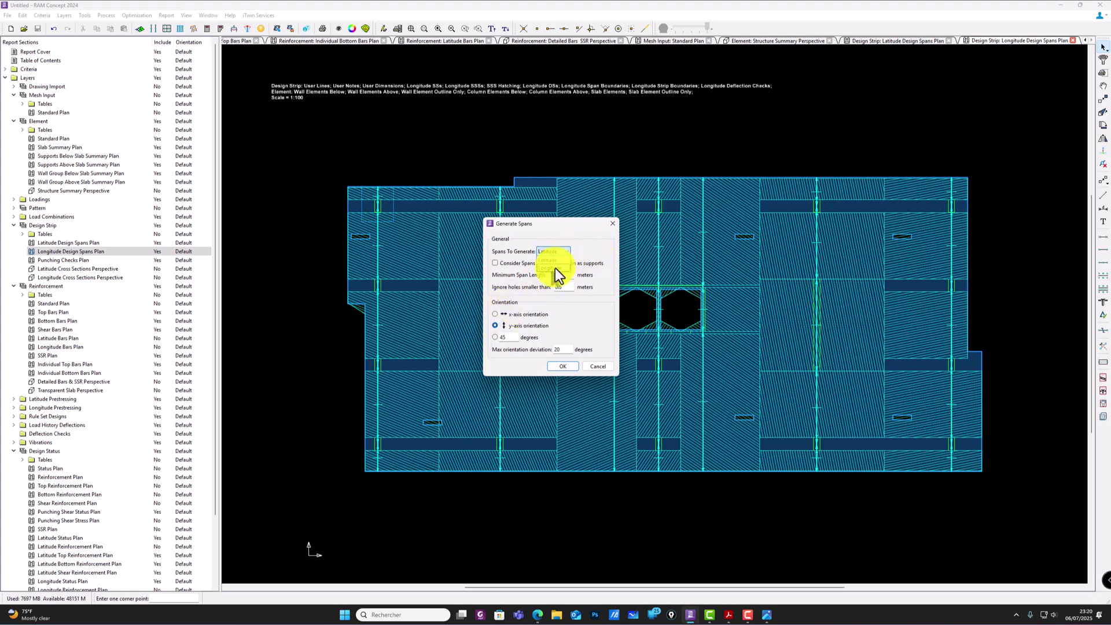
click(558, 272)
click(562, 366)
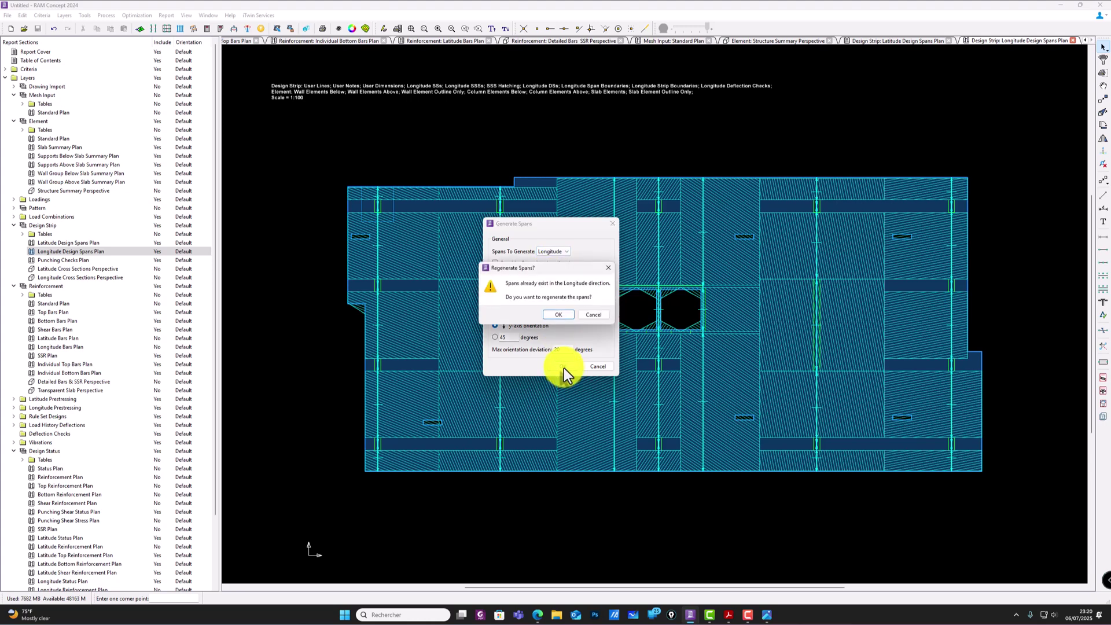
click(561, 315)
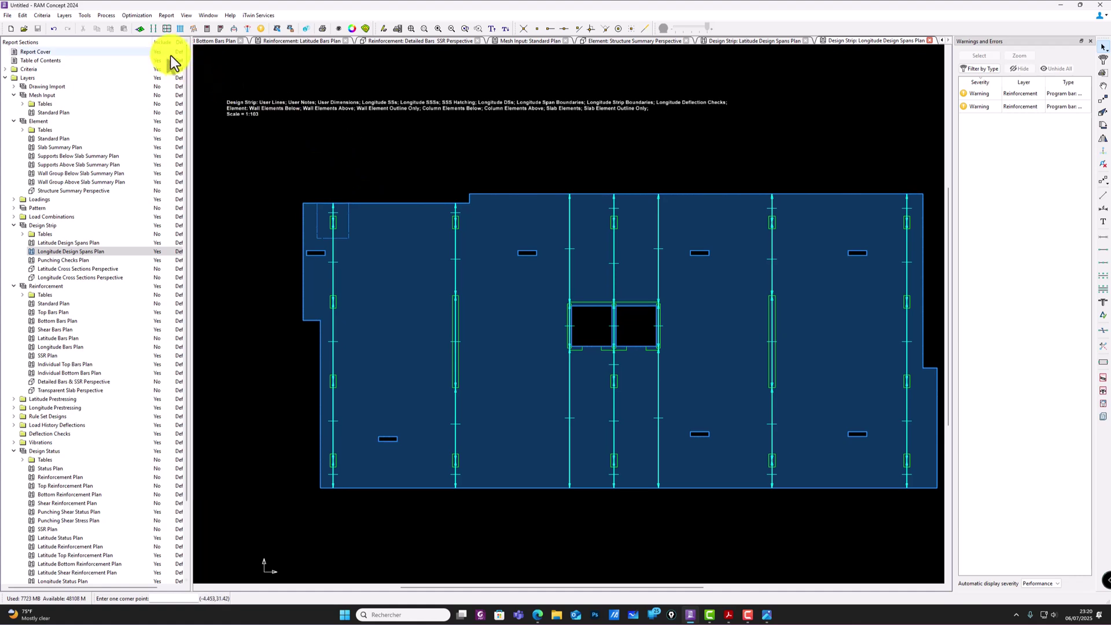
Step: Generate the mesh with a 0.5 m element size and recalculate the model, suppressing repeats of the analysis warning and continuing
click(142, 31)
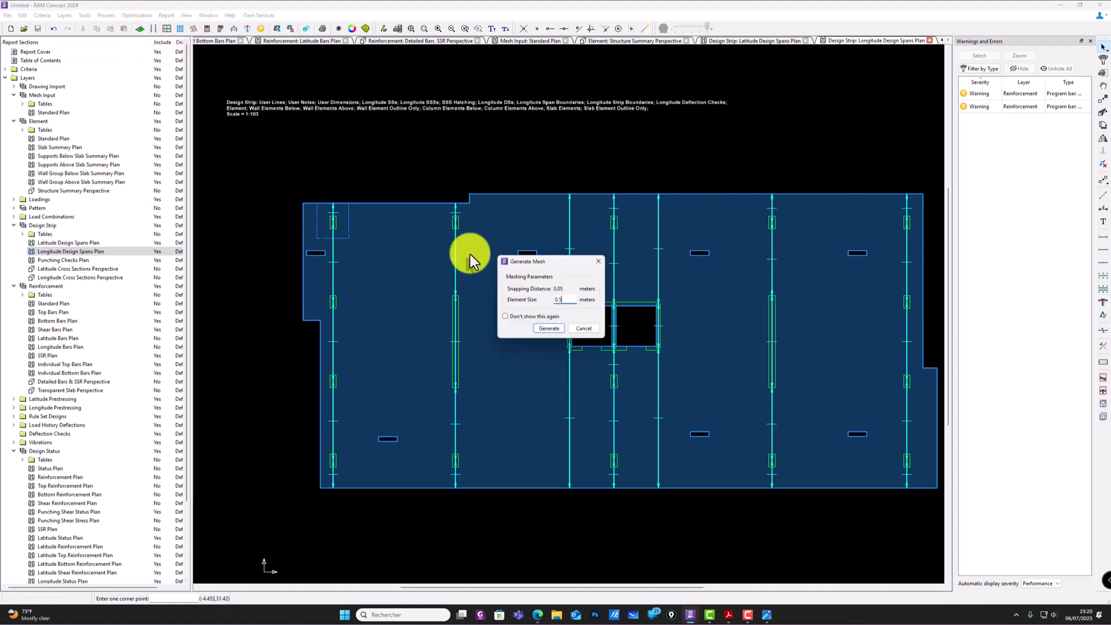
click(546, 329)
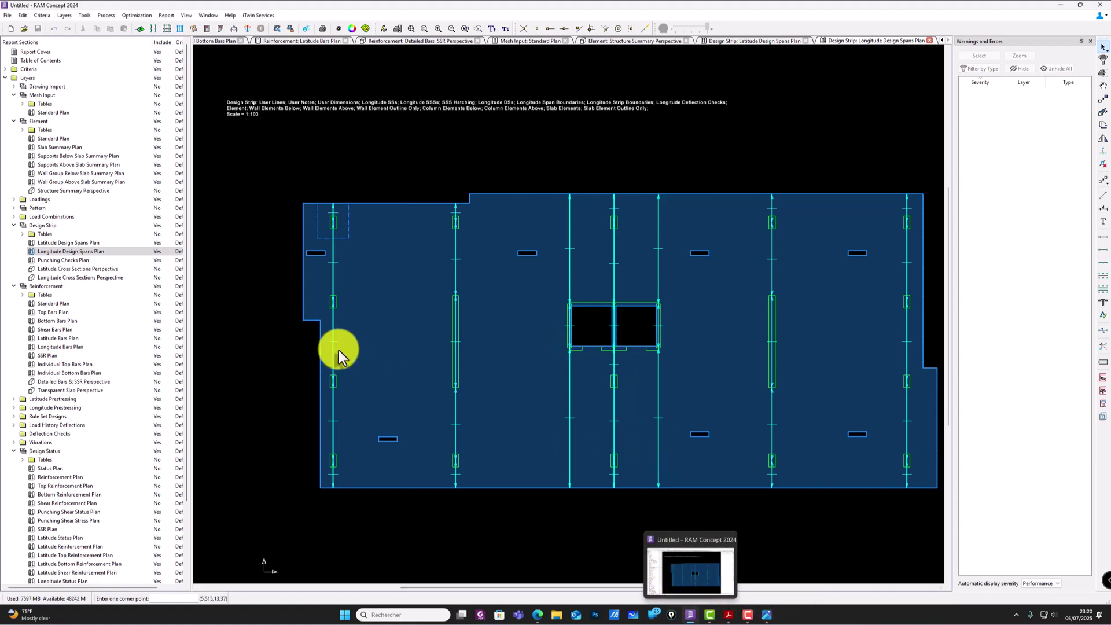
click(206, 29)
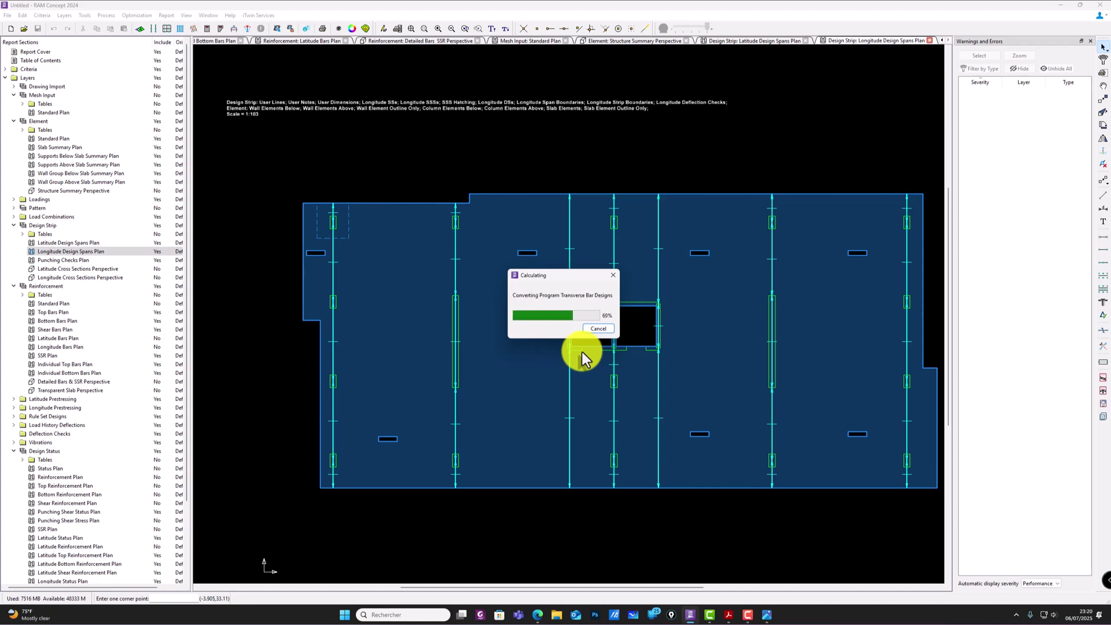
click(522, 325)
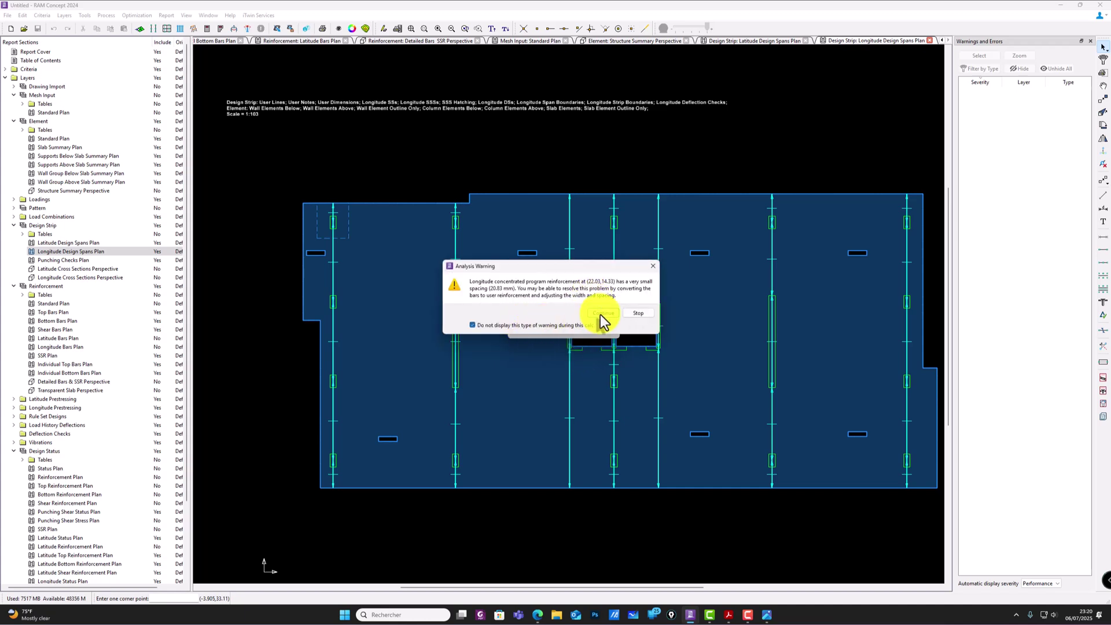
click(602, 313)
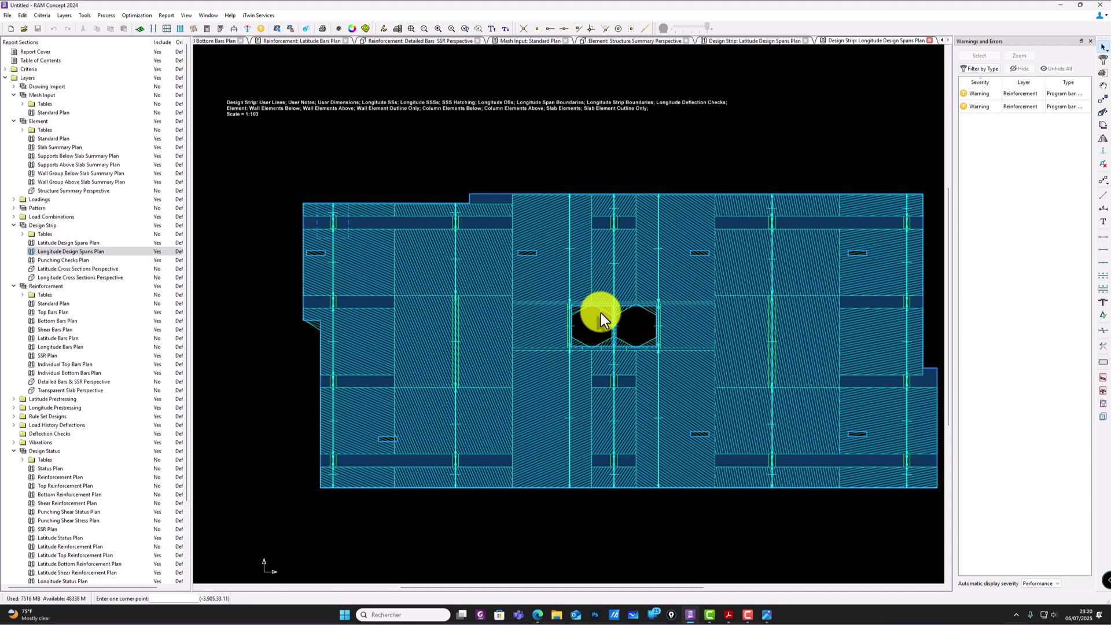
scroll(648, 298, down, 2)
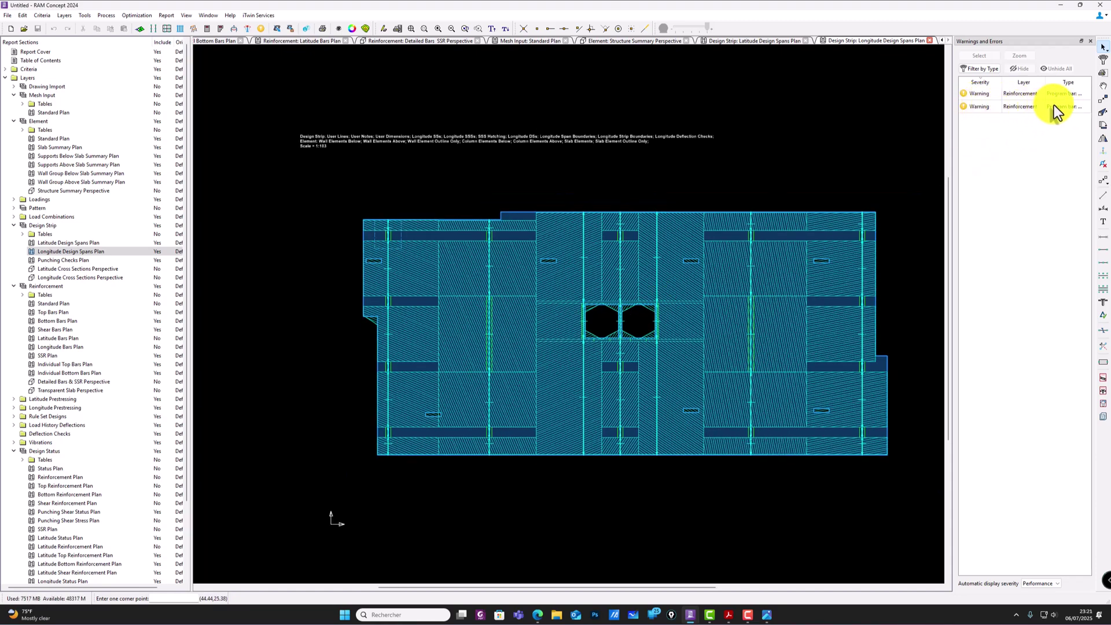
Step: Reopen the design status Status Plan and check the punching result at corner column A-4
double_click(58, 469)
scroll(396, 215, up, 6)
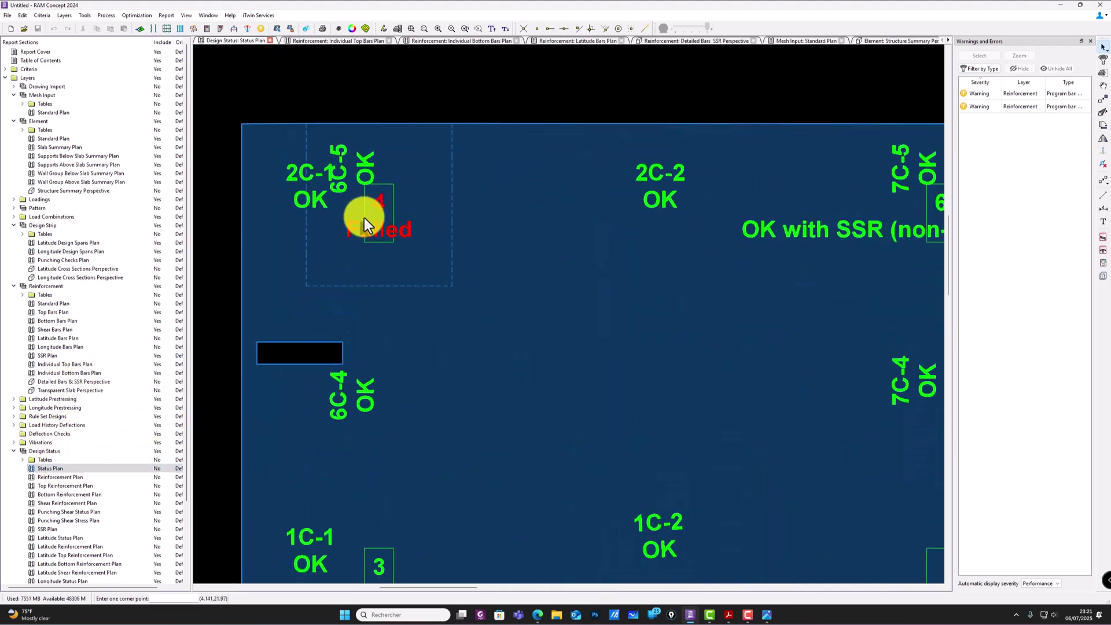
scroll(397, 233, down, 2)
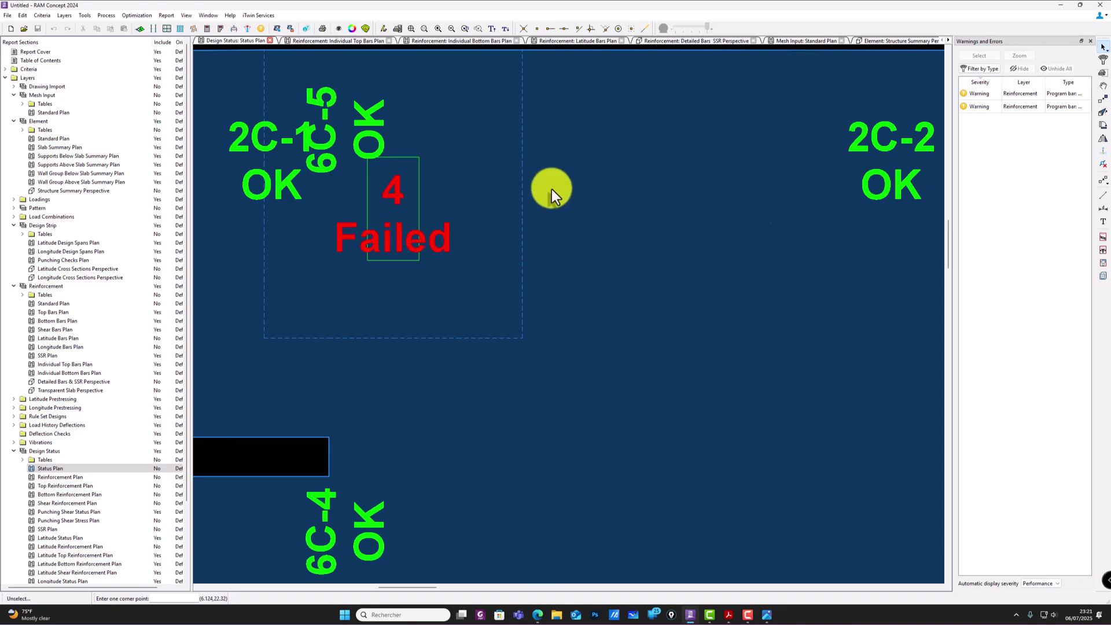
Step: Locate both reinforcement warnings on the Reinforcement Standard Plan and examine the flagged bars between the two core openings
double_click(991, 94)
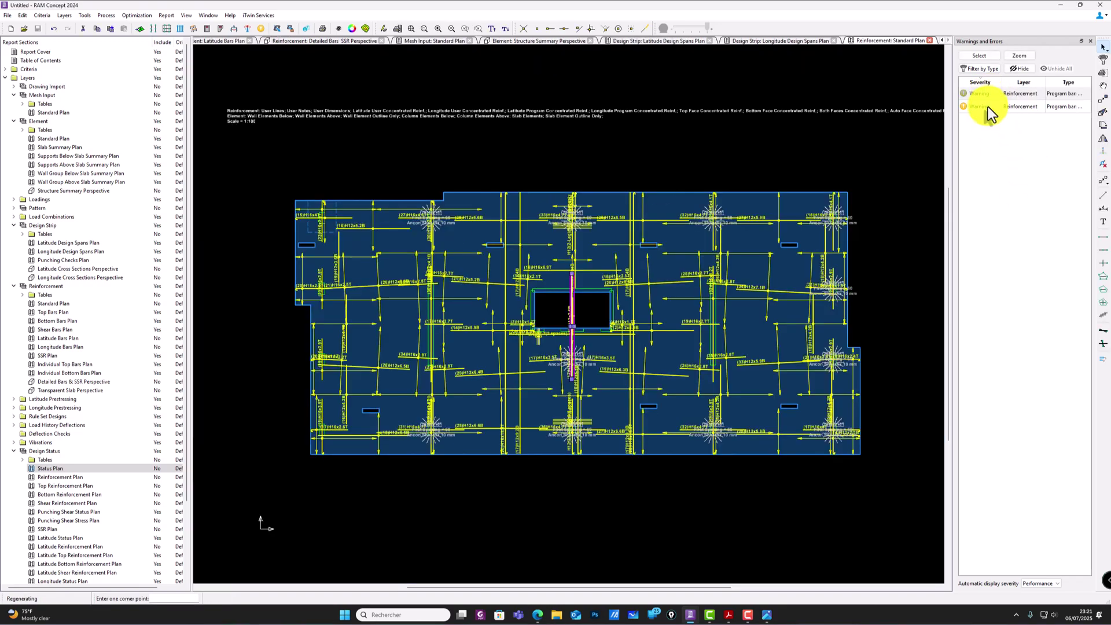
double_click(988, 107)
scroll(569, 329, up, 8)
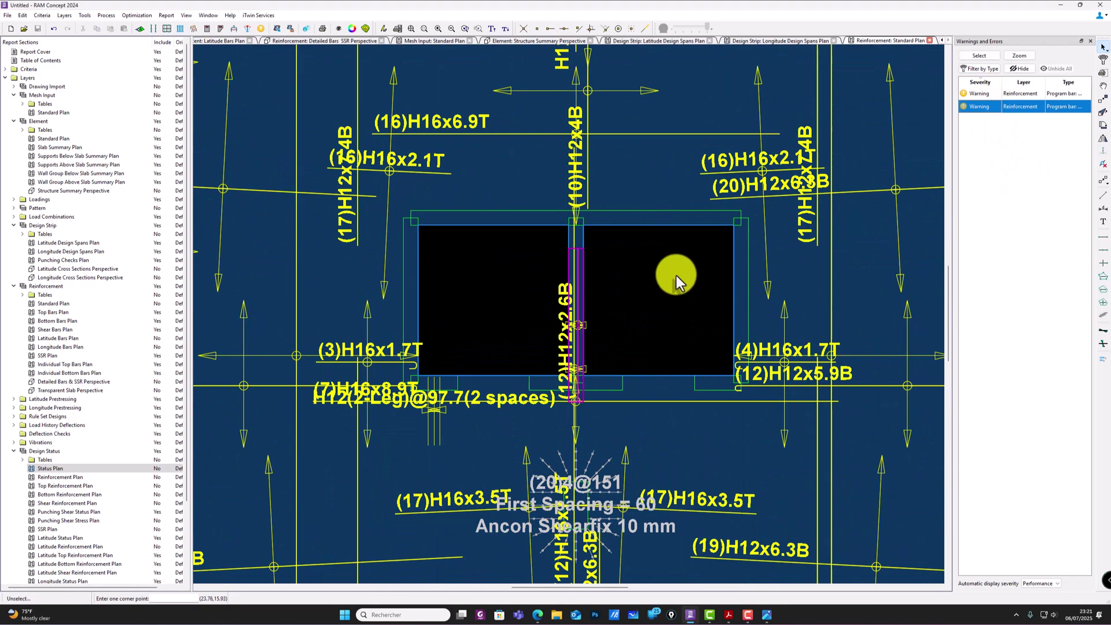
scroll(645, 301, down, 5)
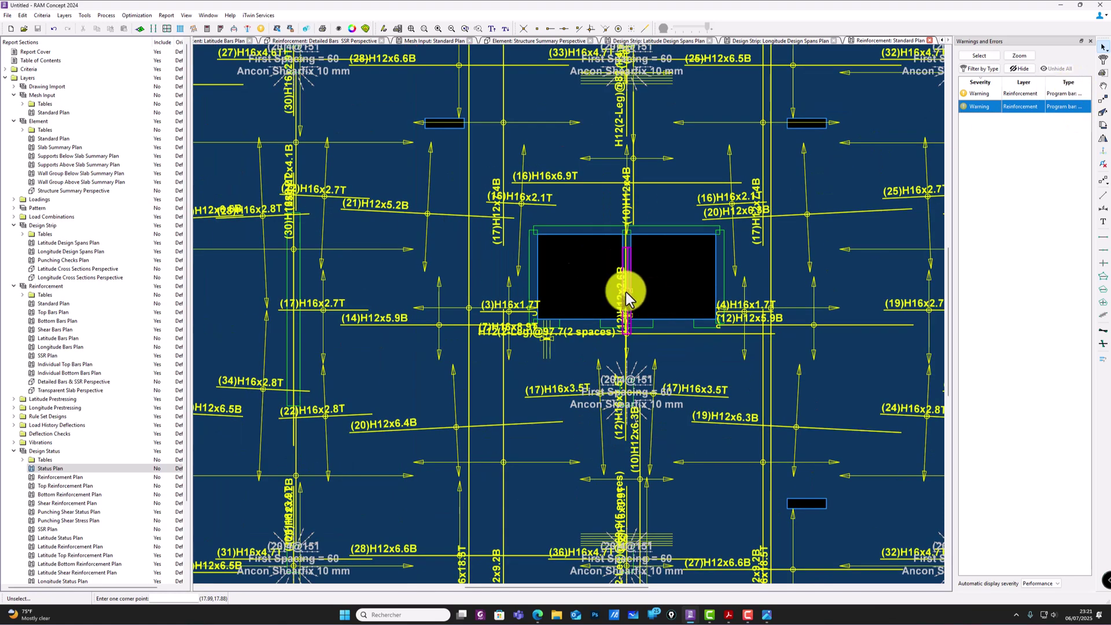
Step: Open the design status Reinforcement Plan and examine the required bars around corner column A-4 and across the slab
double_click(49, 469)
click(74, 478)
double_click(74, 484)
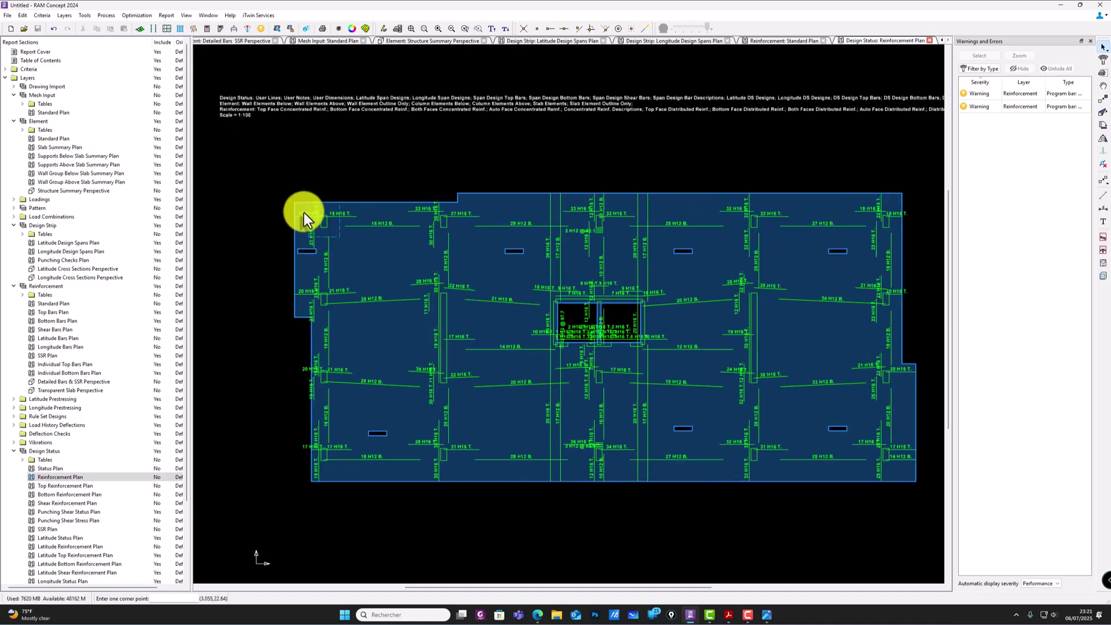
scroll(324, 232, up, 4)
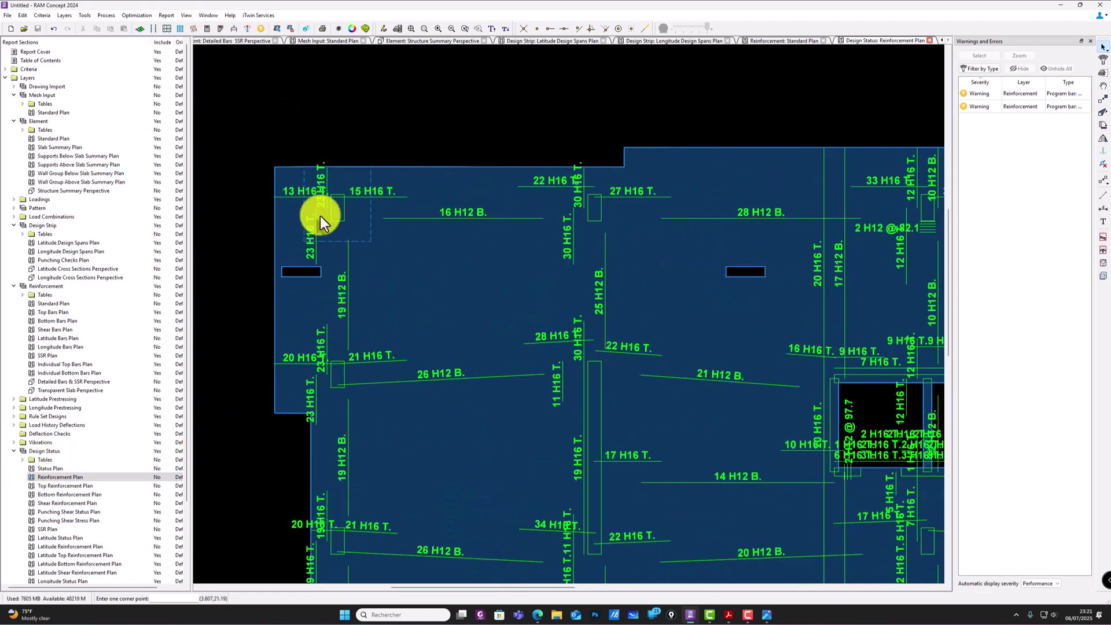
scroll(346, 304, down, 2)
scroll(495, 289, down, 1)
scroll(720, 263, down, 1)
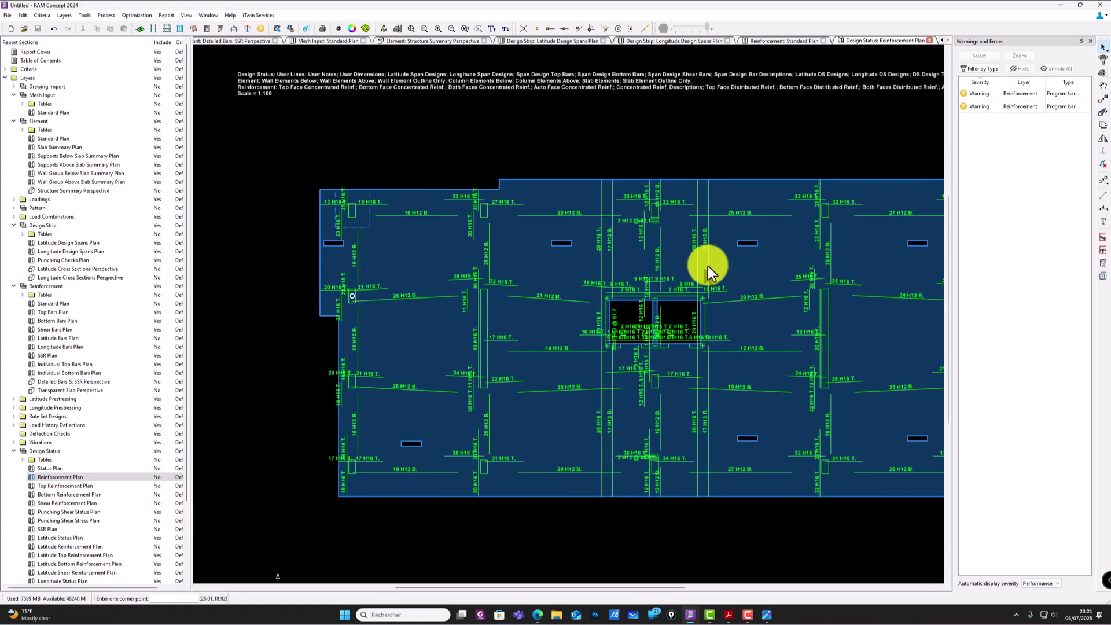
scroll(609, 298, down, 1)
scroll(609, 297, down, 1)
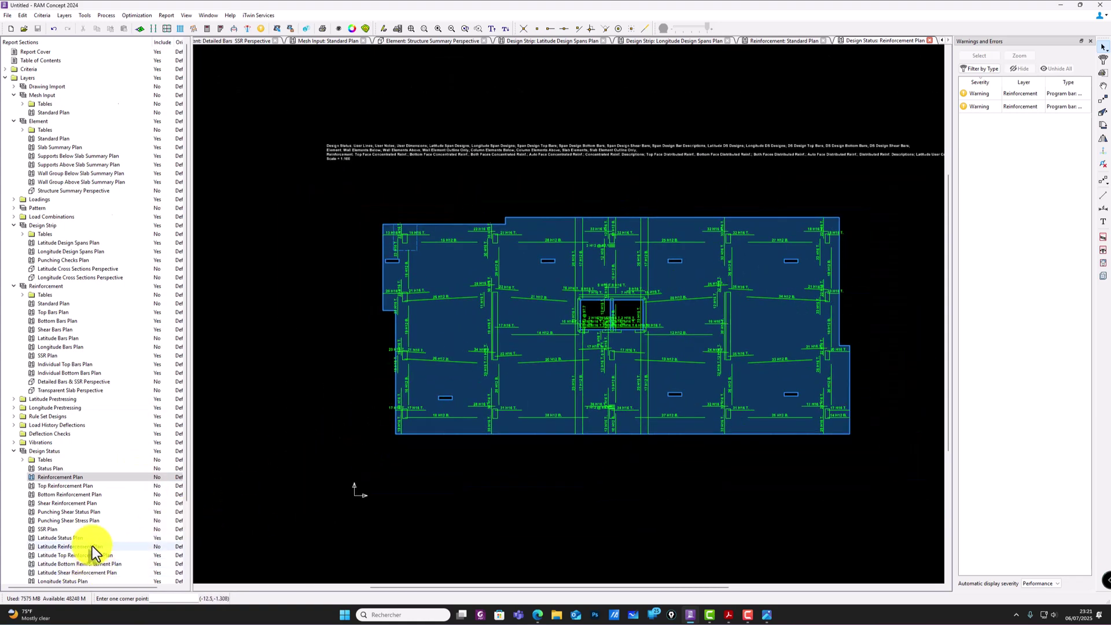
scroll(87, 550, down, 3)
scroll(673, 262, up, 1)
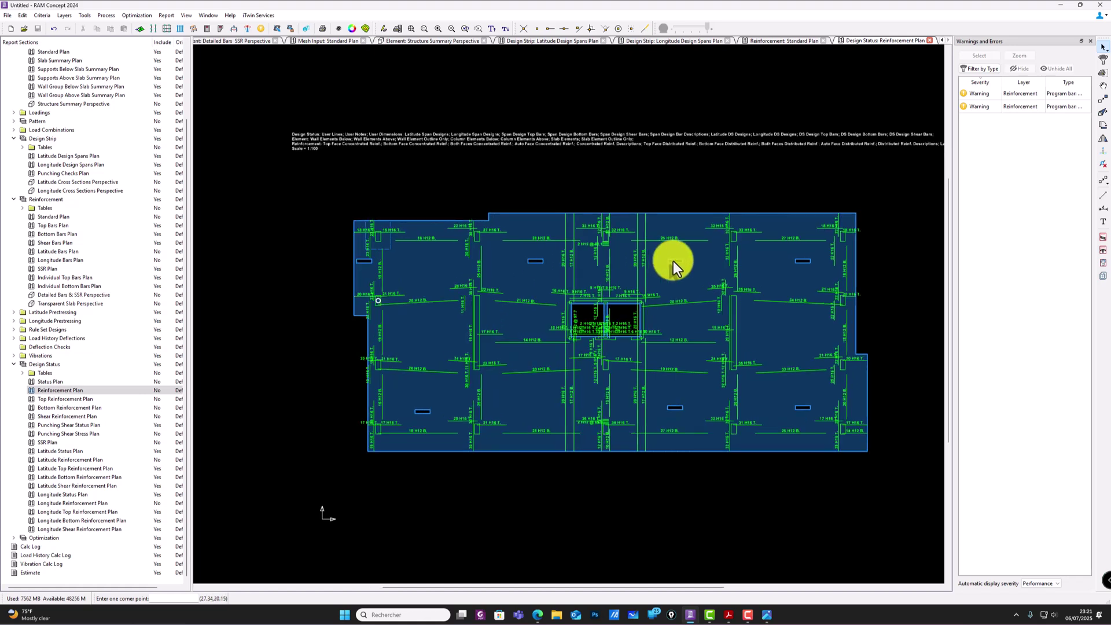
scroll(624, 328, up, 2)
scroll(623, 329, down, 2)
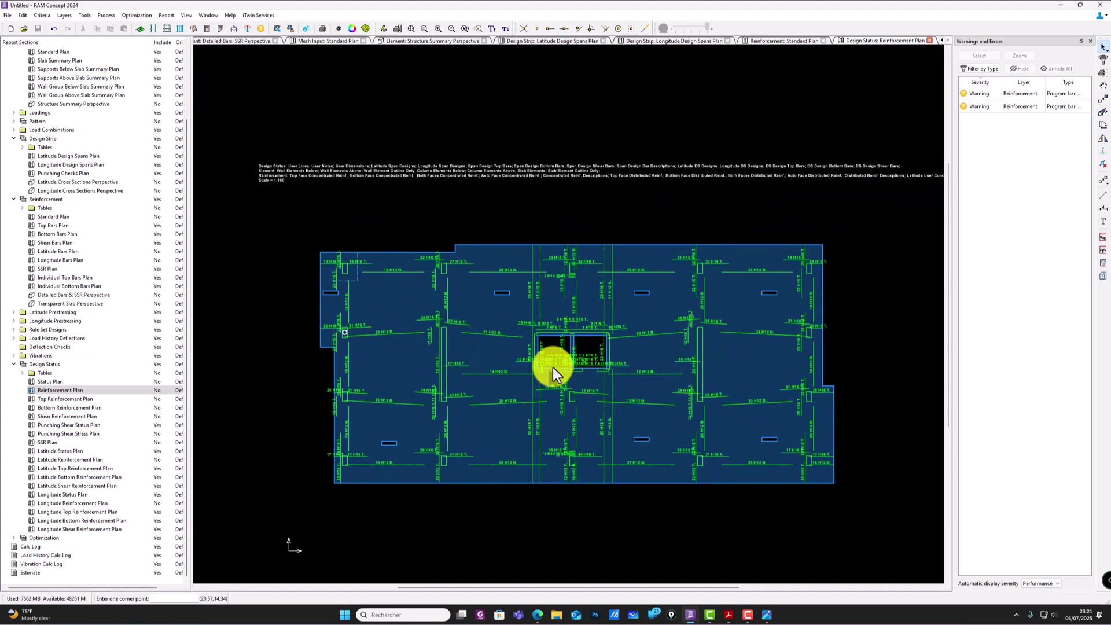
Step: Collapse the Design Status layer and run the model calculation again, continuing past the analysis warning
click(22, 373)
click(14, 364)
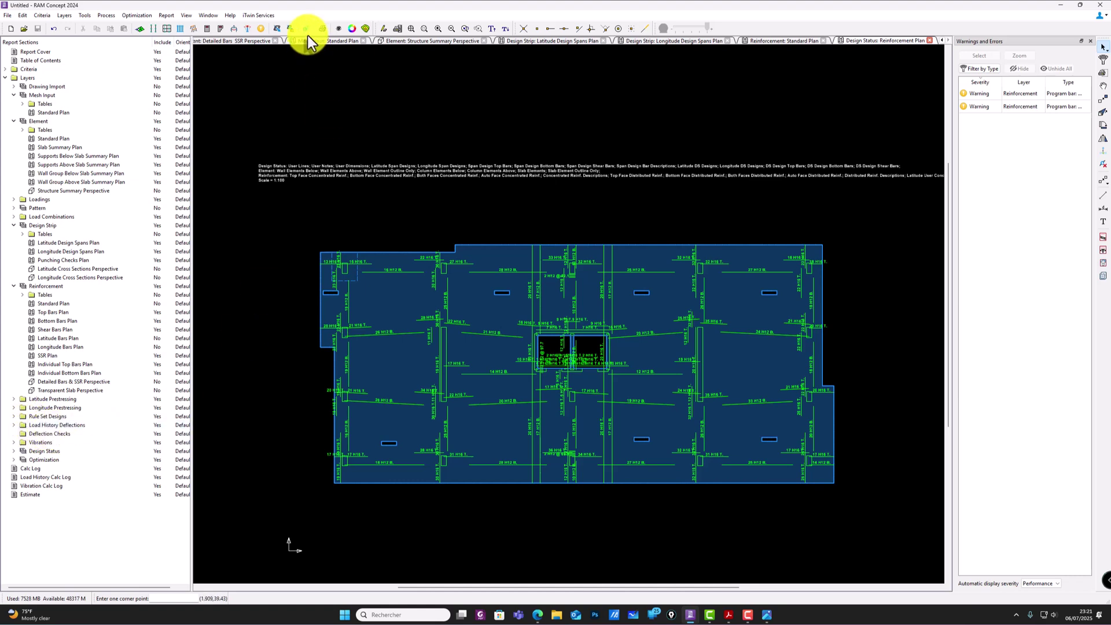
click(235, 30)
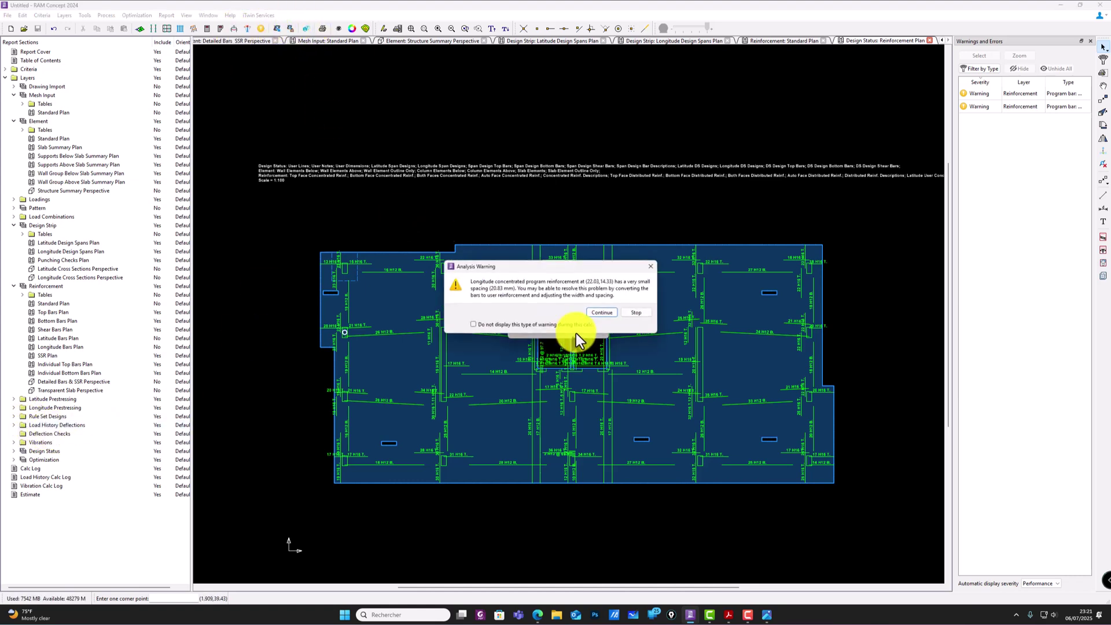
click(605, 313)
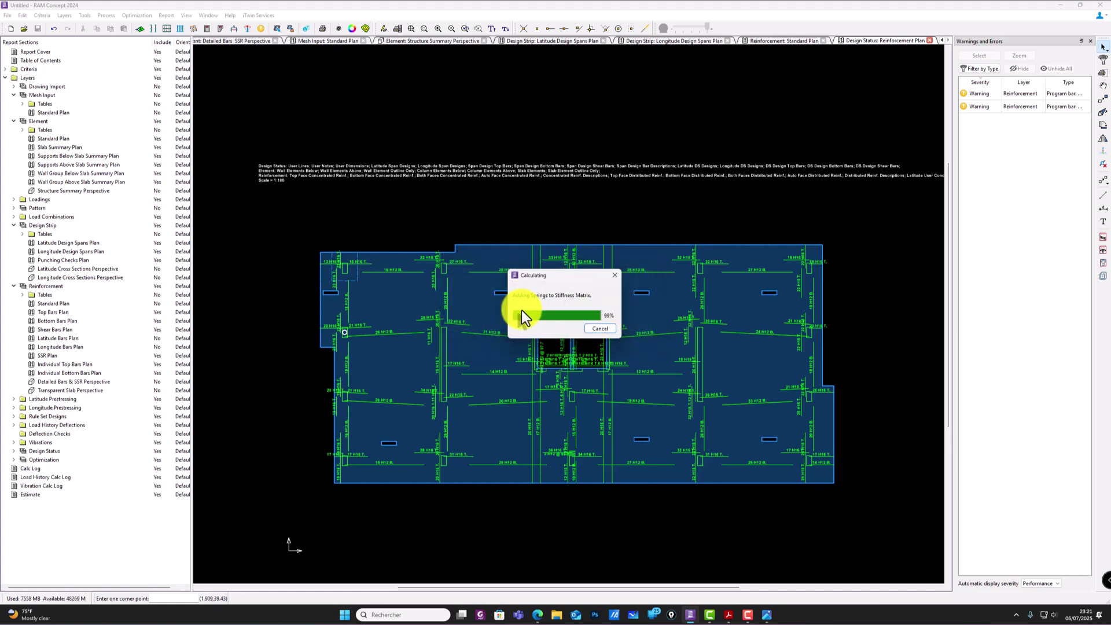
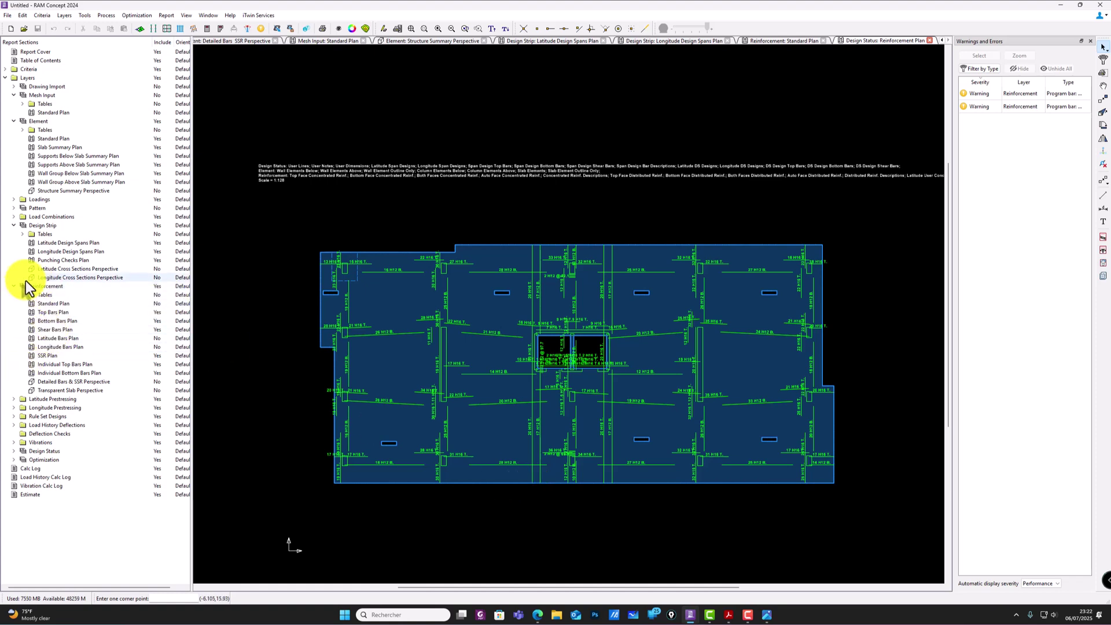
Step: Collapse the Element, Mesh Input, Design Strip and Reinforcement layers in the report sections
click(13, 120)
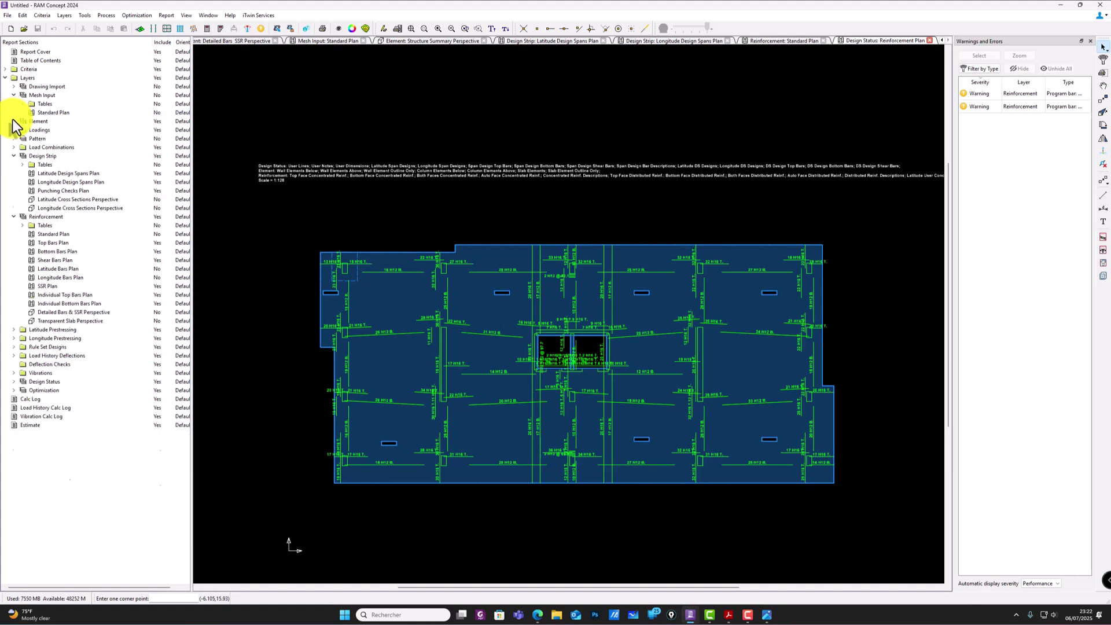
click(13, 95)
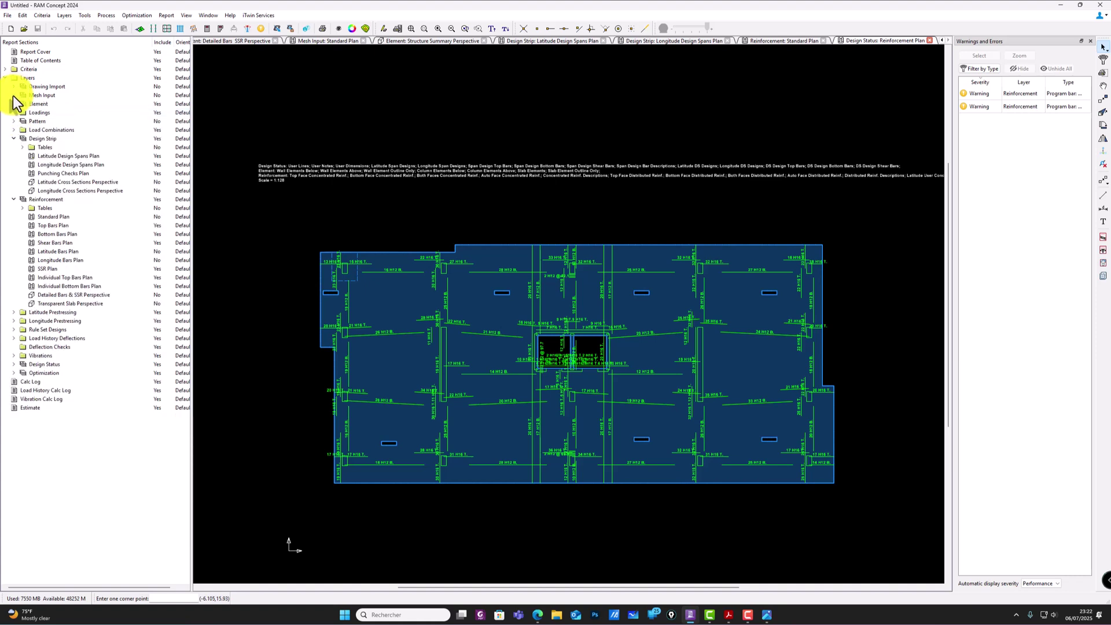
click(14, 138)
click(14, 147)
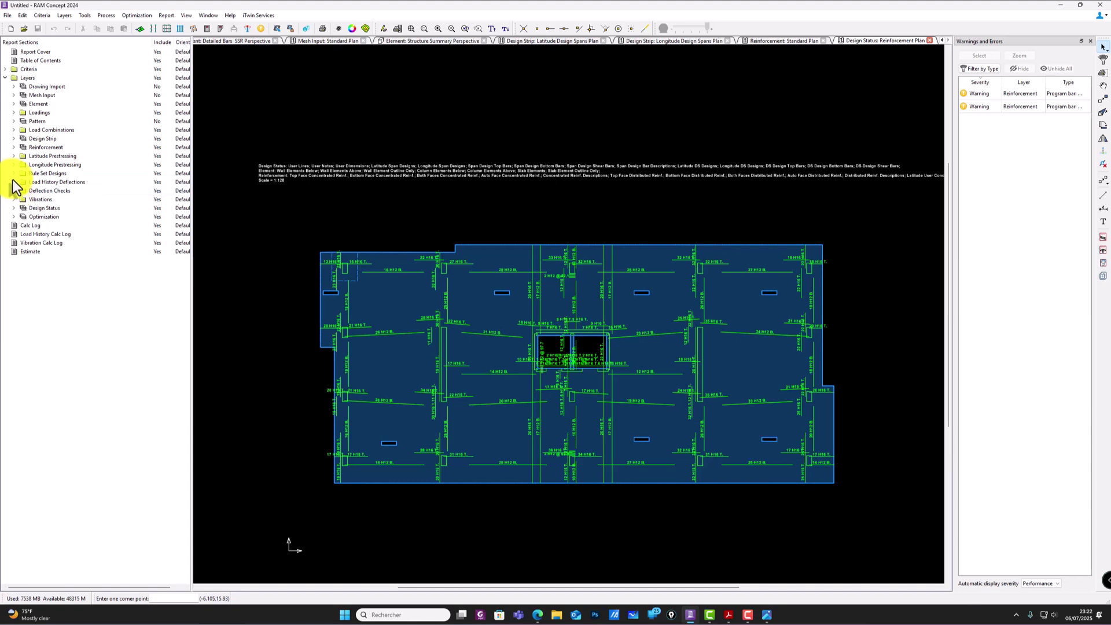
Step: View the top, centroid and bottom stress plans of the Initial Service Design within Rule Set Designs
click(13, 173)
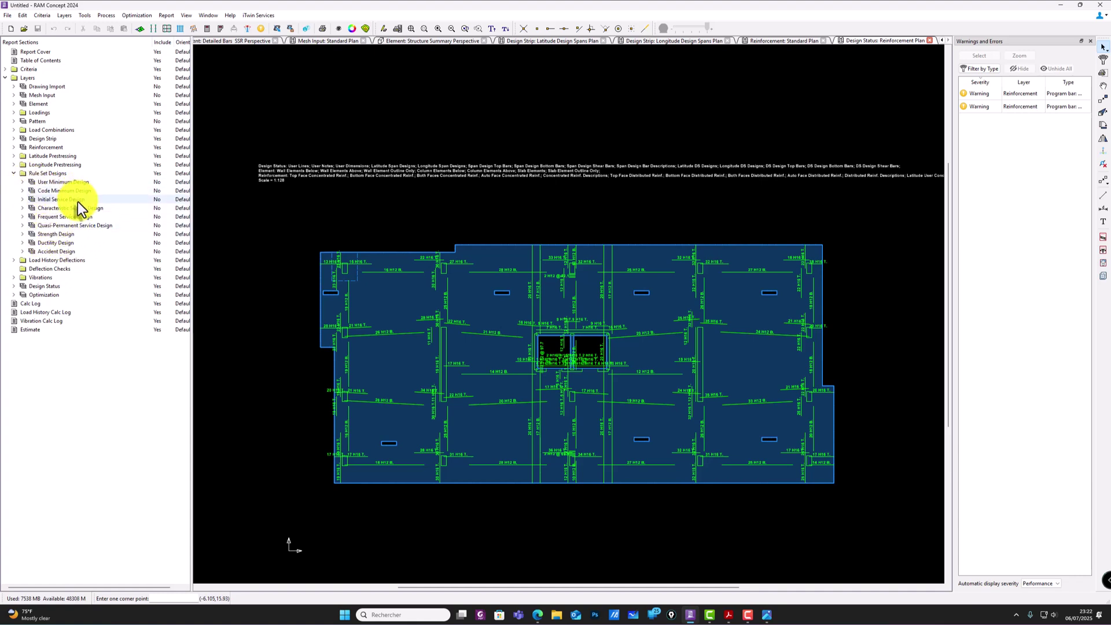
click(23, 199)
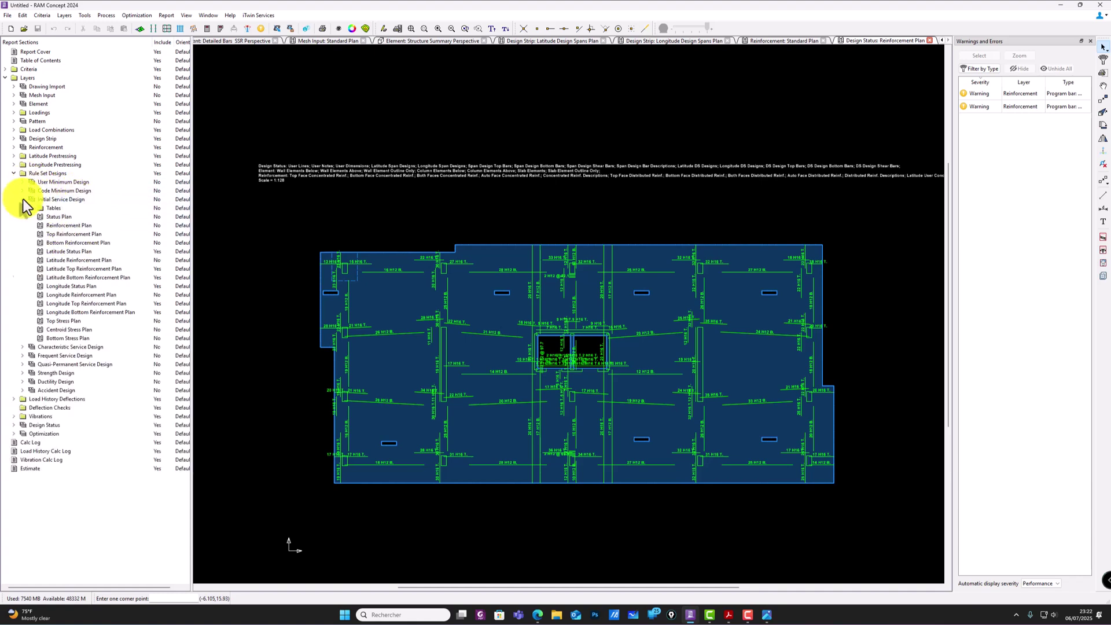
double_click(72, 321)
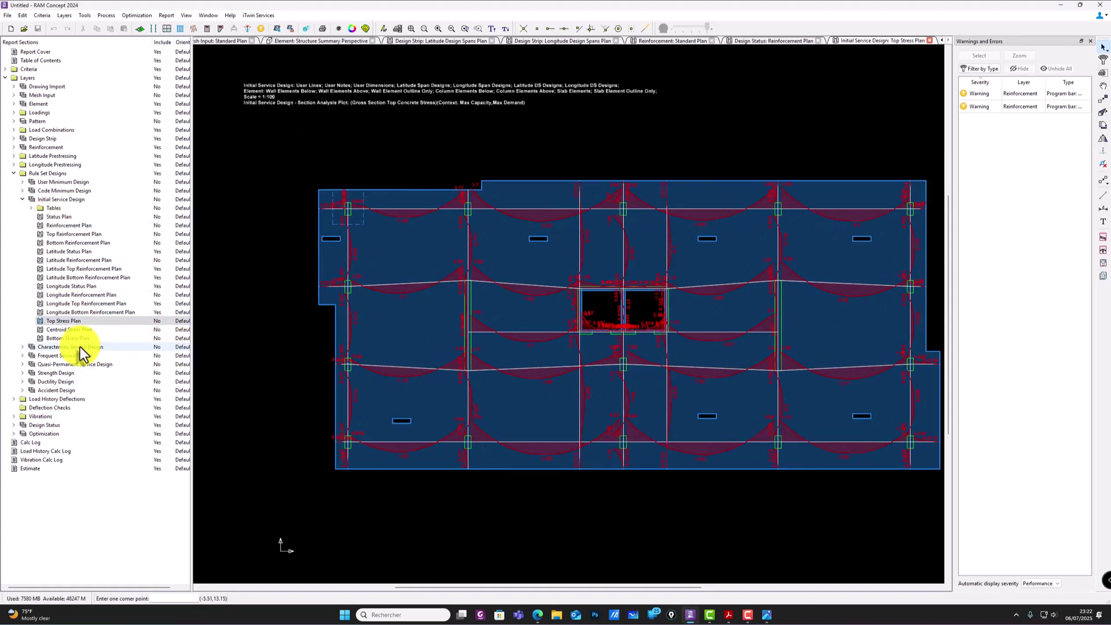
double_click(64, 329)
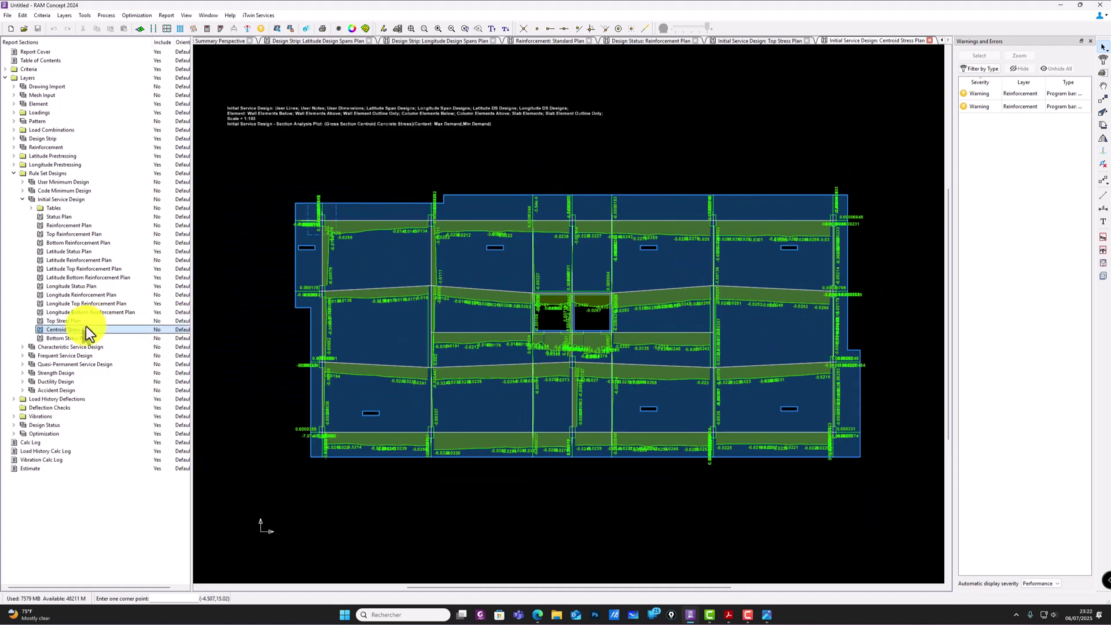
double_click(58, 338)
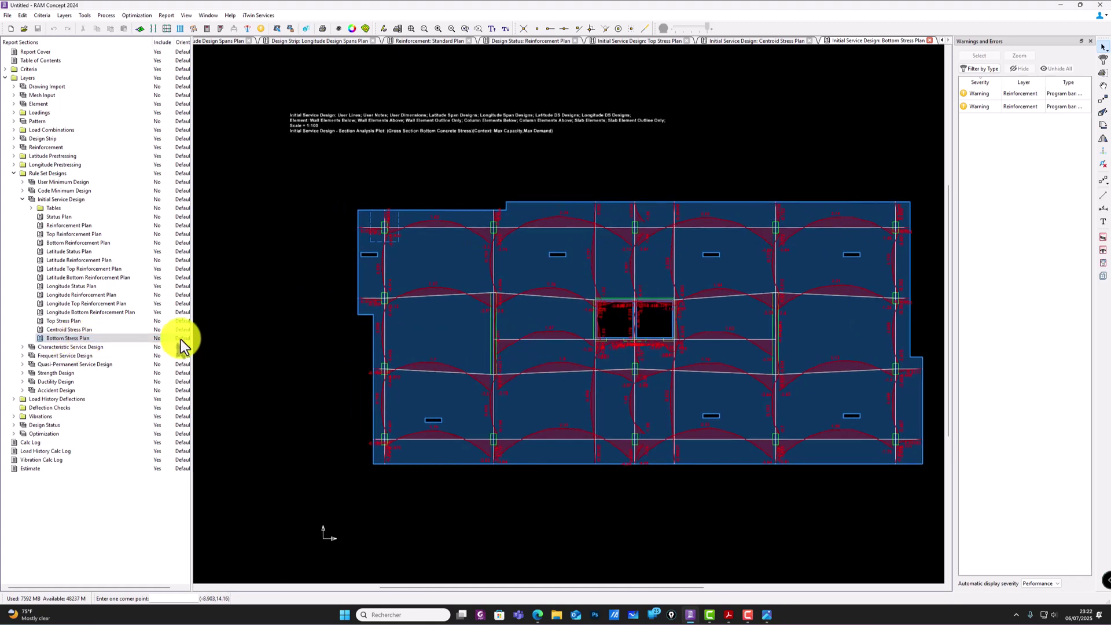
Step: Review the Initial Service Design's longitude bottom, top and combined reinforcement plans and examine its Longitude Status Plan
double_click(58, 313)
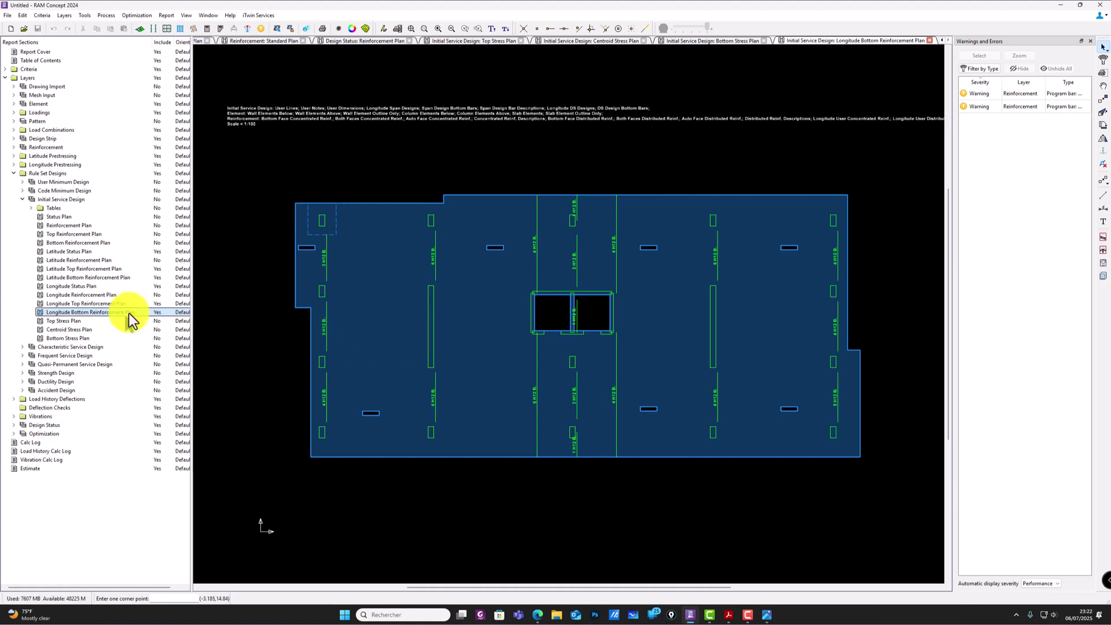
double_click(55, 303)
double_click(63, 295)
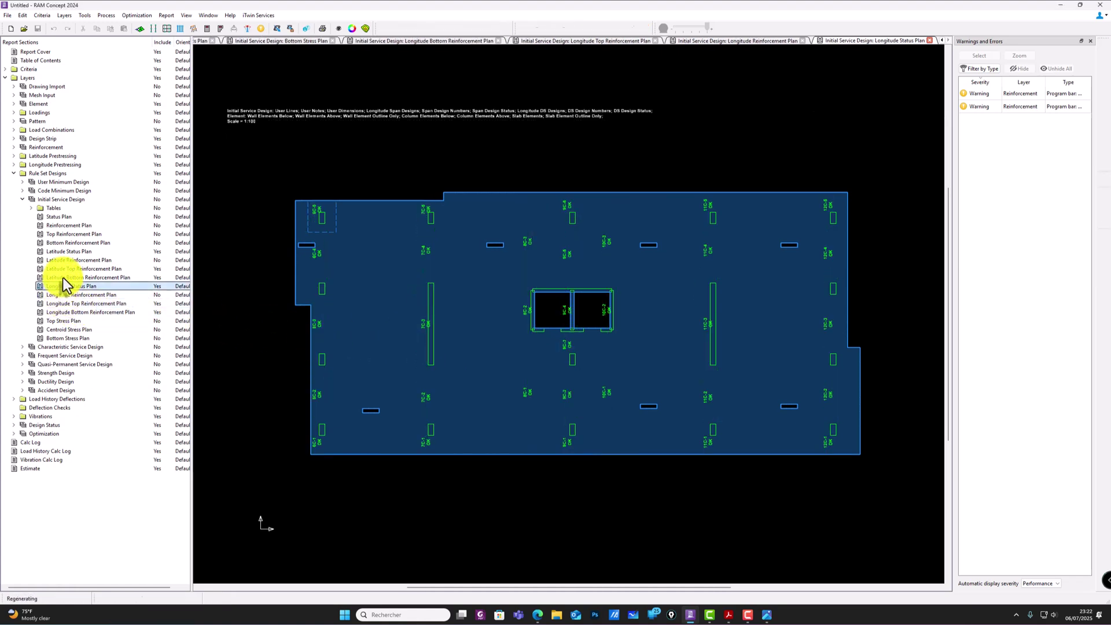
double_click(64, 279)
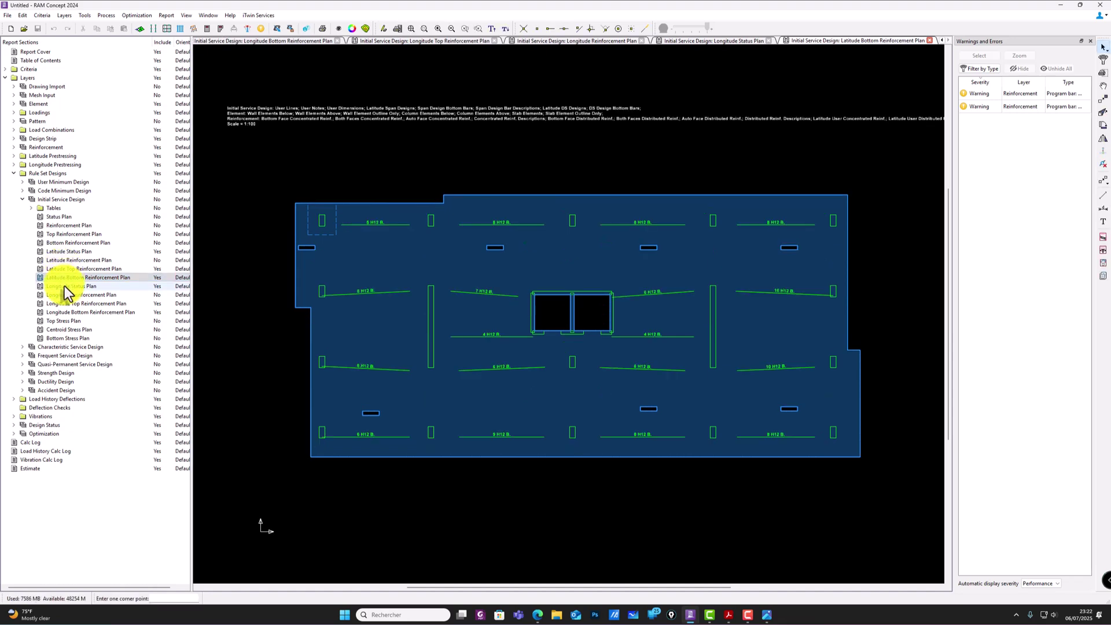
double_click(63, 287)
scroll(318, 218, up, 3)
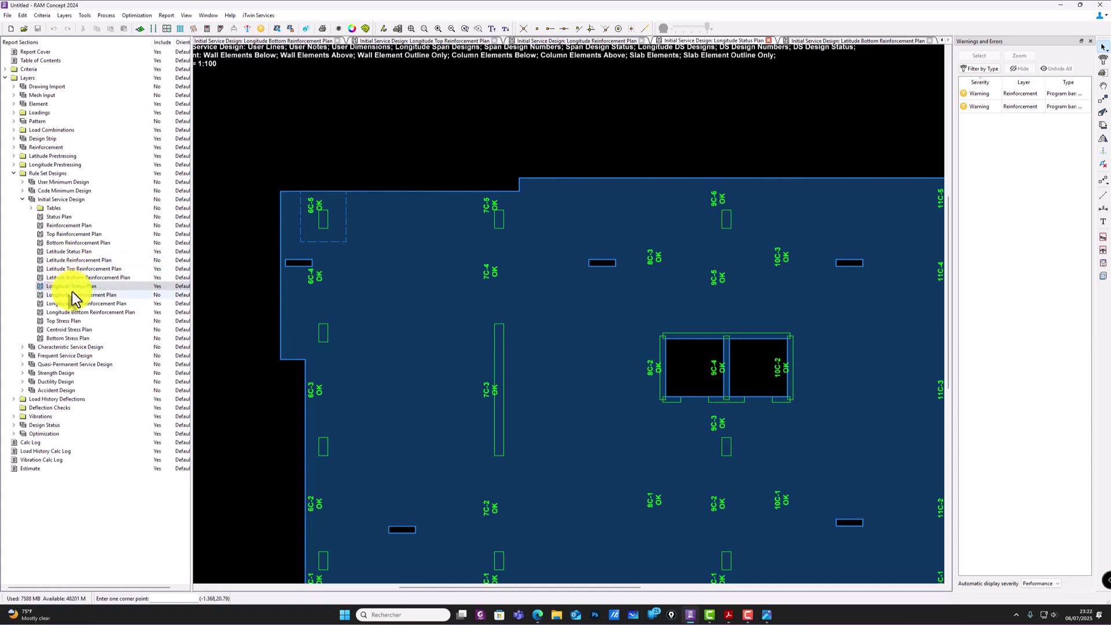
Step: Review the Initial Service Design's latitude bottom, top and combined reinforcement plans and its Latitude Status Plan
double_click(79, 277)
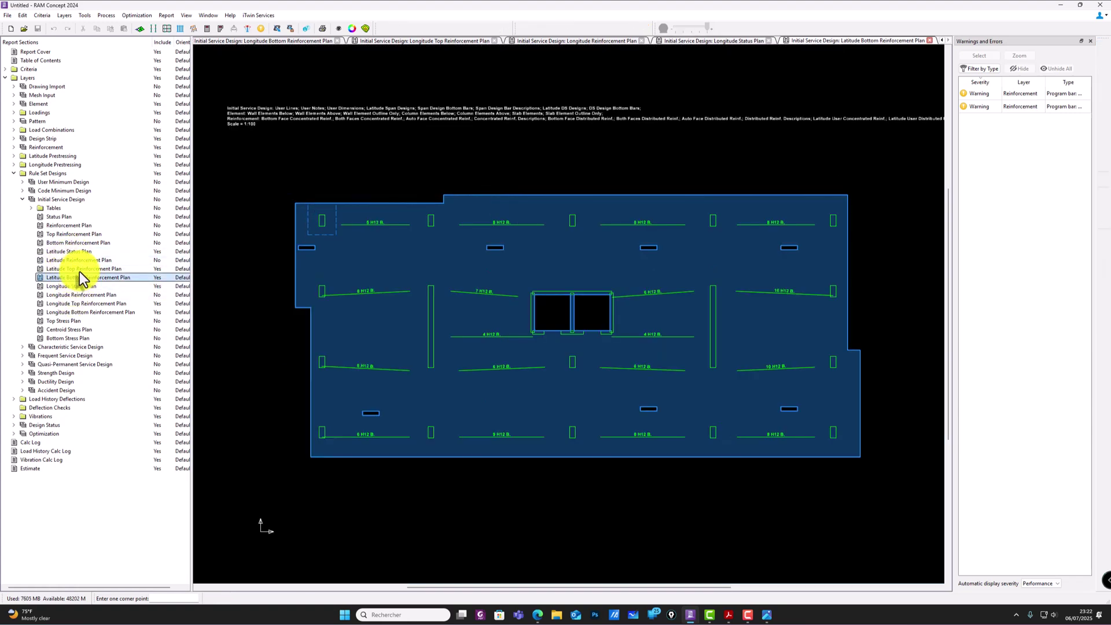
double_click(79, 268)
double_click(76, 261)
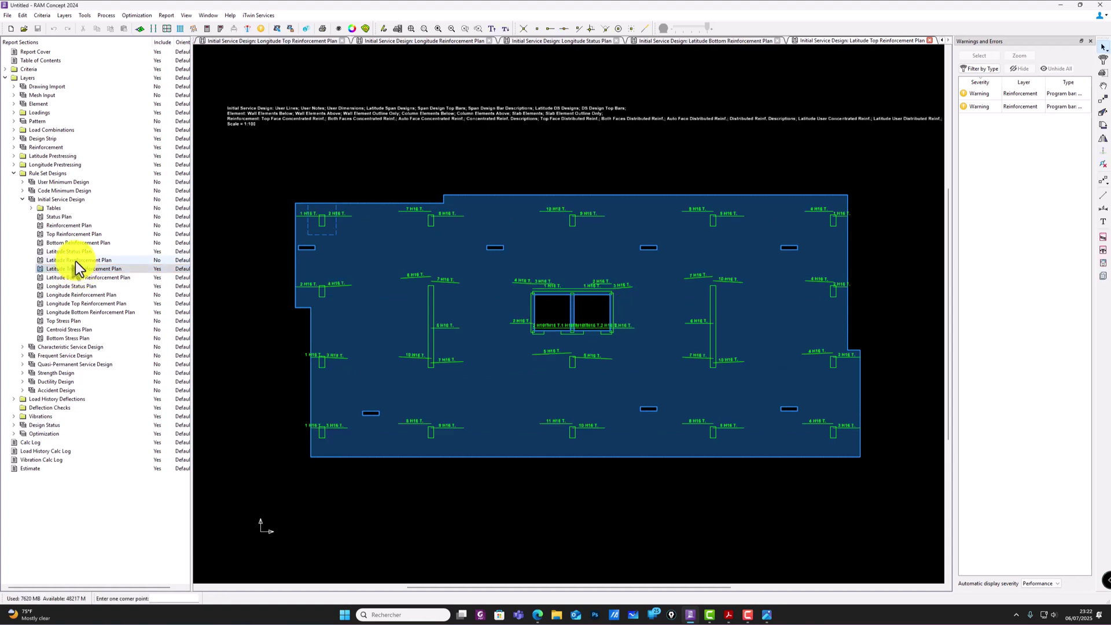
double_click(73, 251)
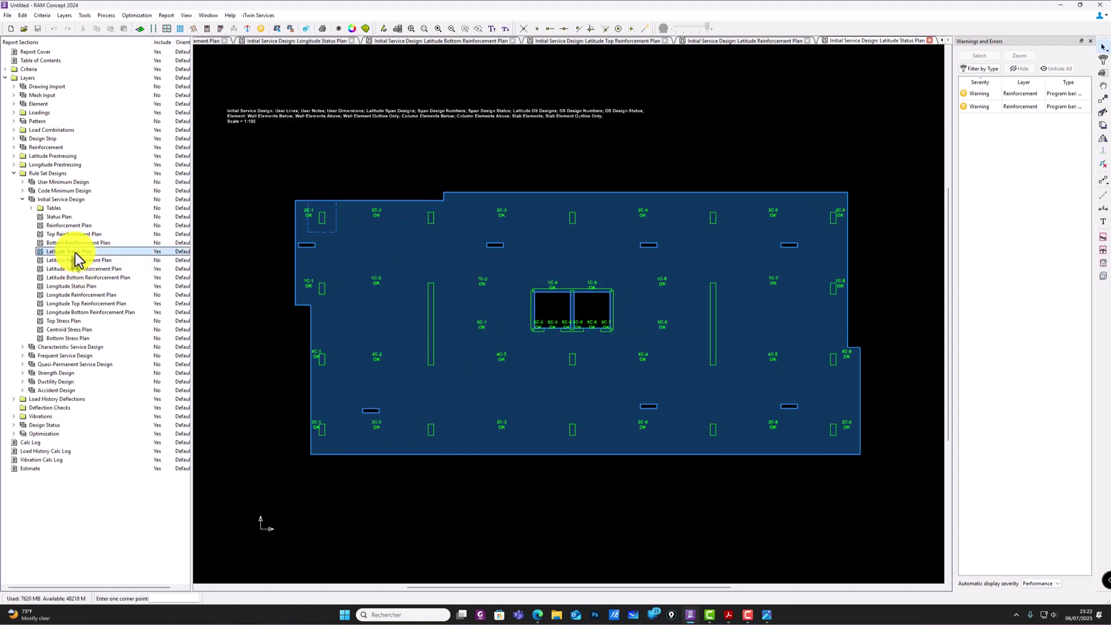
scroll(555, 333, down, 1)
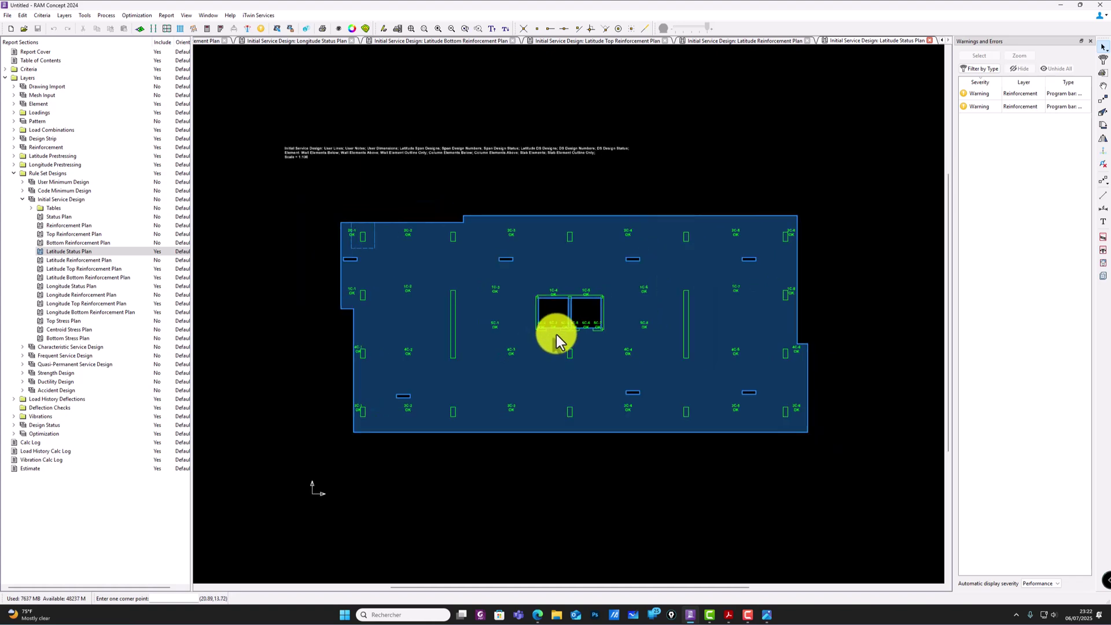
Step: Open the Initial Service Design's Bottom and Top Reinforcement Plans and examine the top bars across the slab
double_click(77, 242)
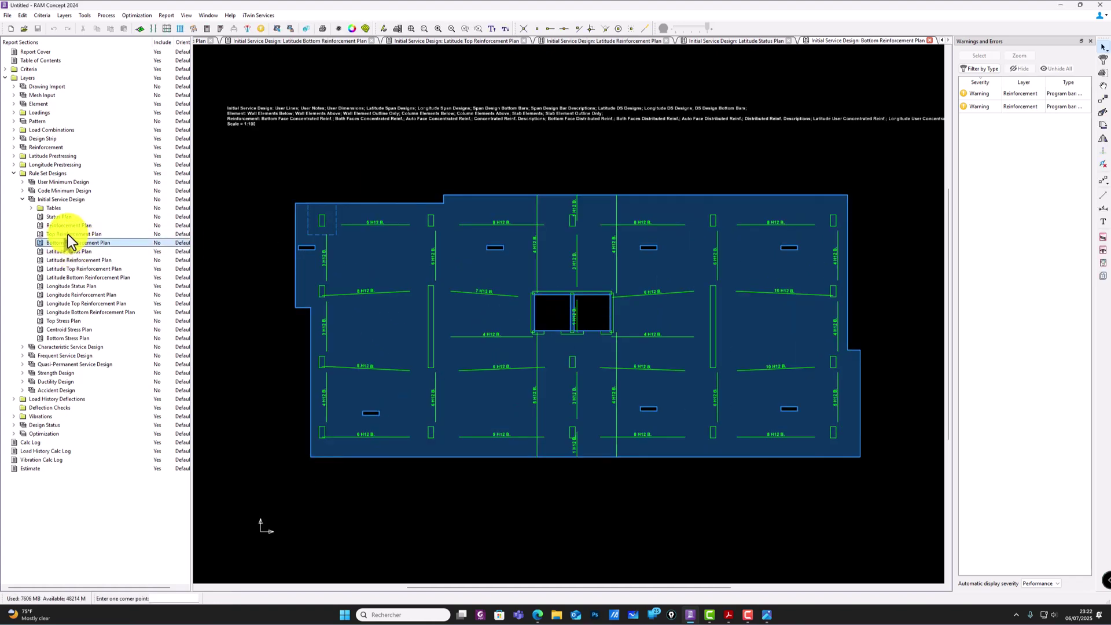
double_click(67, 234)
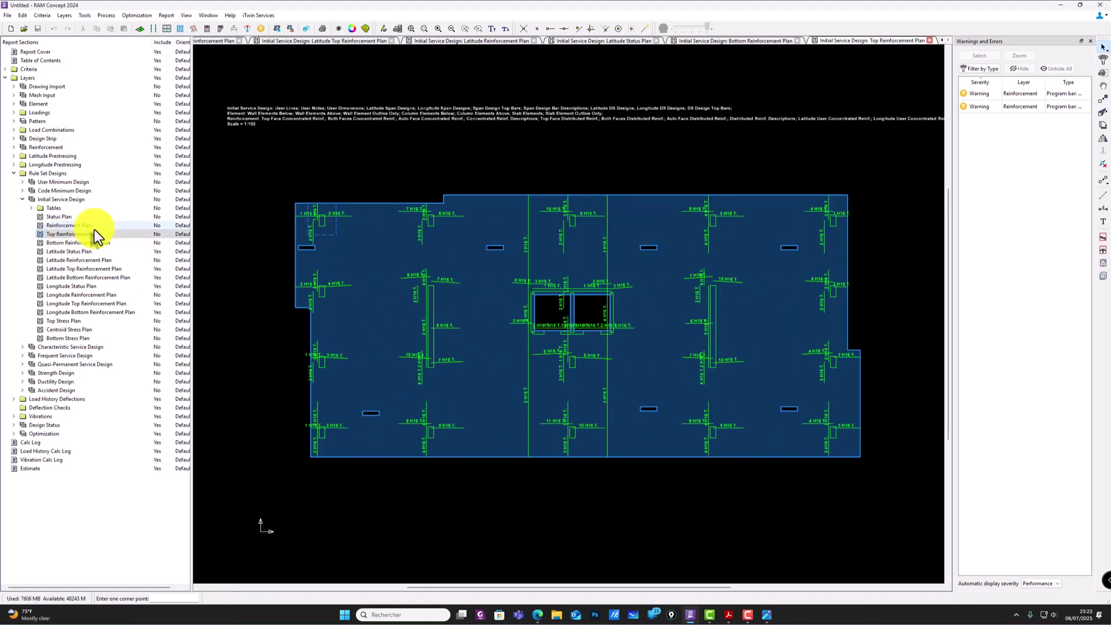
scroll(341, 225, up, 2)
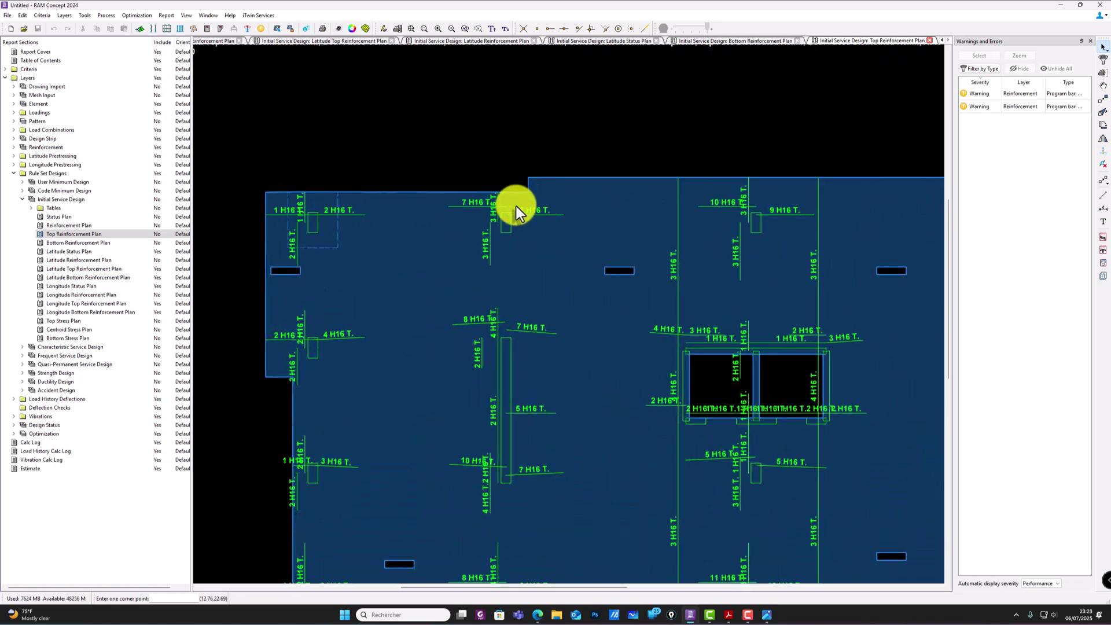
scroll(492, 209, up, 2)
scroll(471, 203, down, 5)
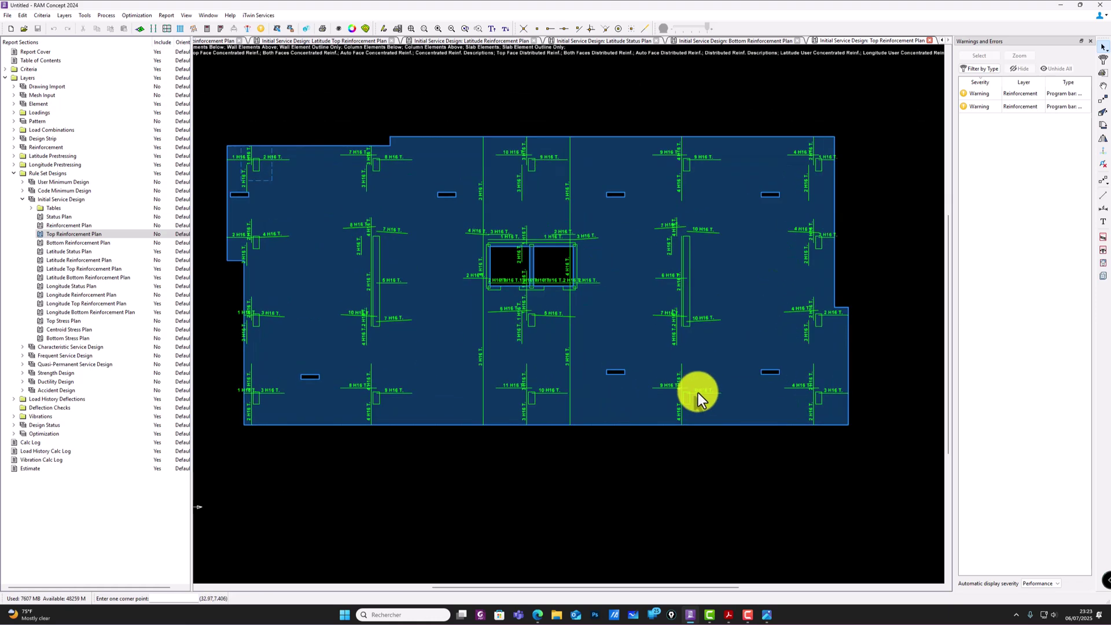
scroll(702, 392, up, 3)
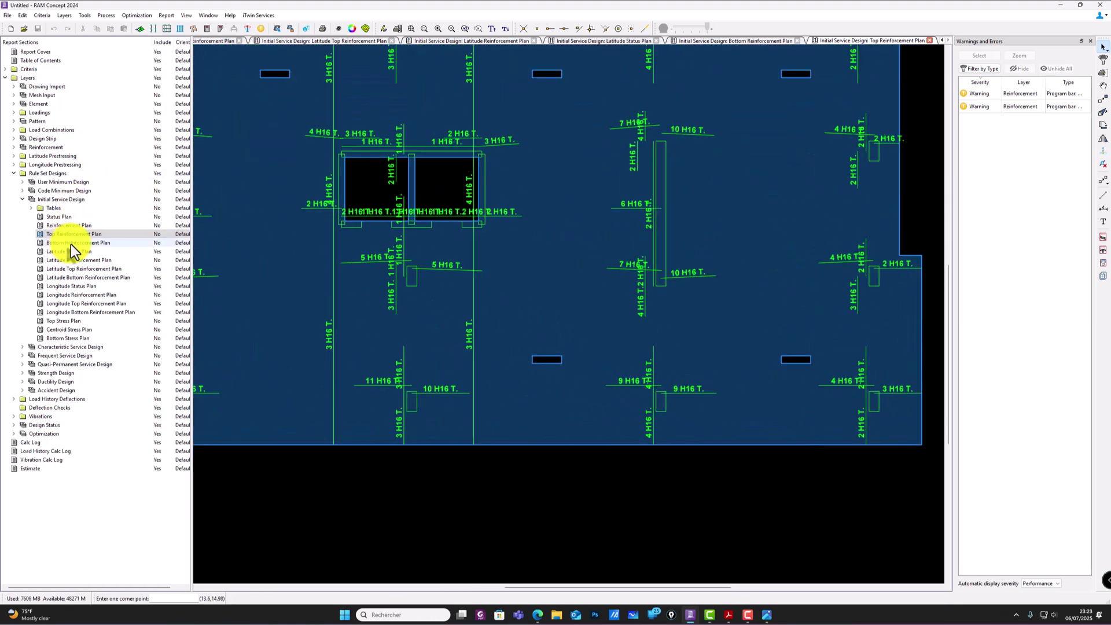
Step: Examine the bottom bars on the Initial Service Design's Bottom Reinforcement Plan, and open its overall Status Plan
click(71, 243)
scroll(353, 226, up, 3)
scroll(357, 222, down, 1)
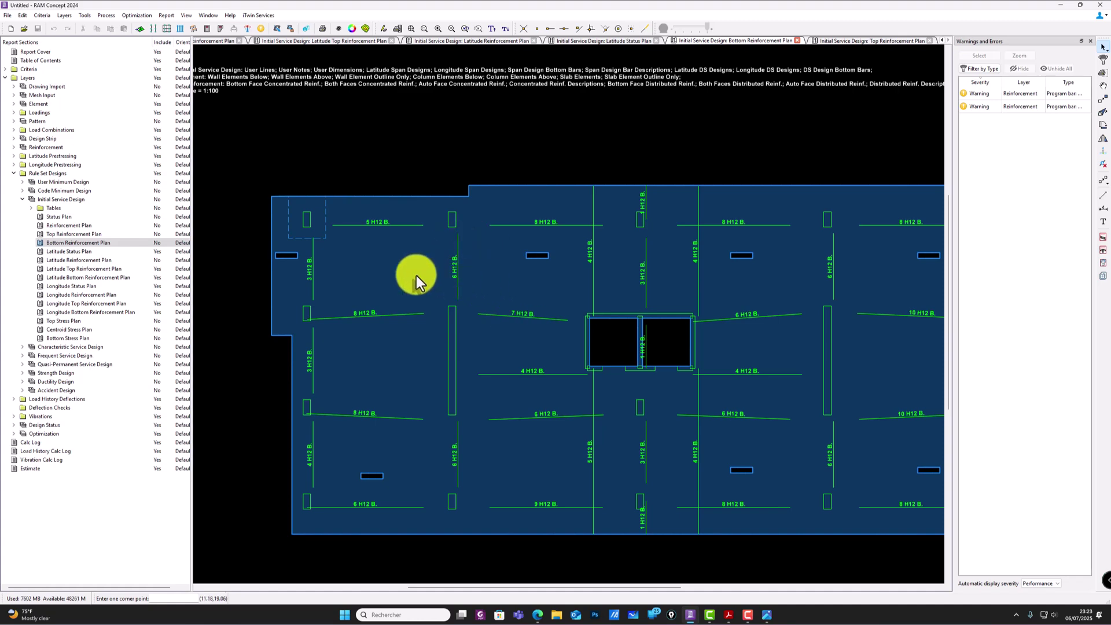
scroll(440, 276, down, 2)
scroll(450, 271, up, 2)
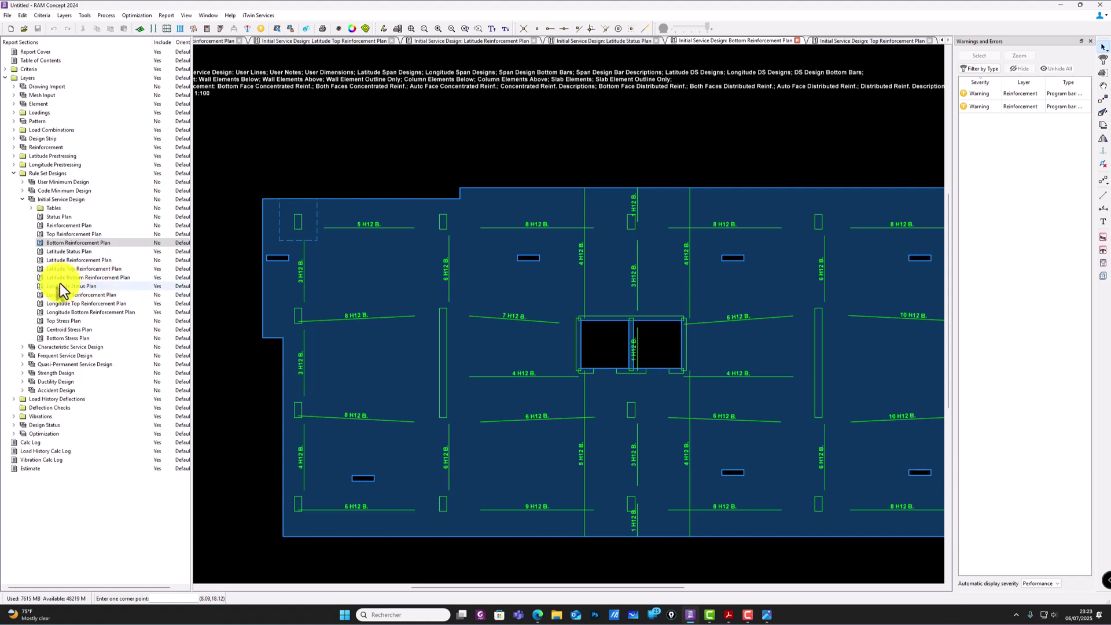
double_click(60, 217)
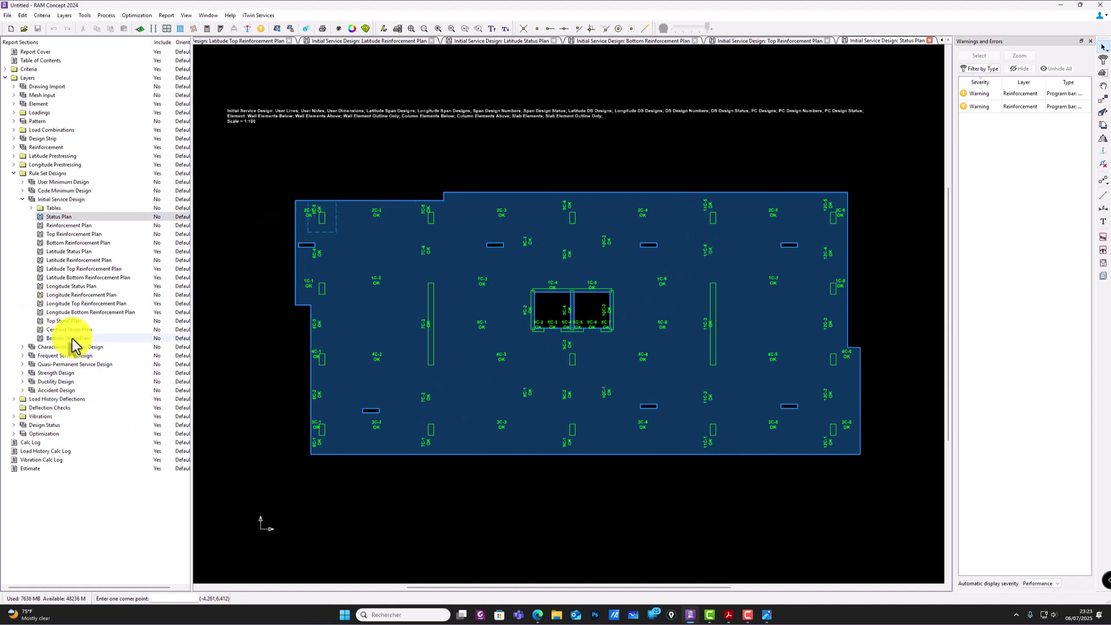
Step: View the Frequent Service Design's top and bottom crack width plans and its bottom and centroid stress plans
click(22, 201)
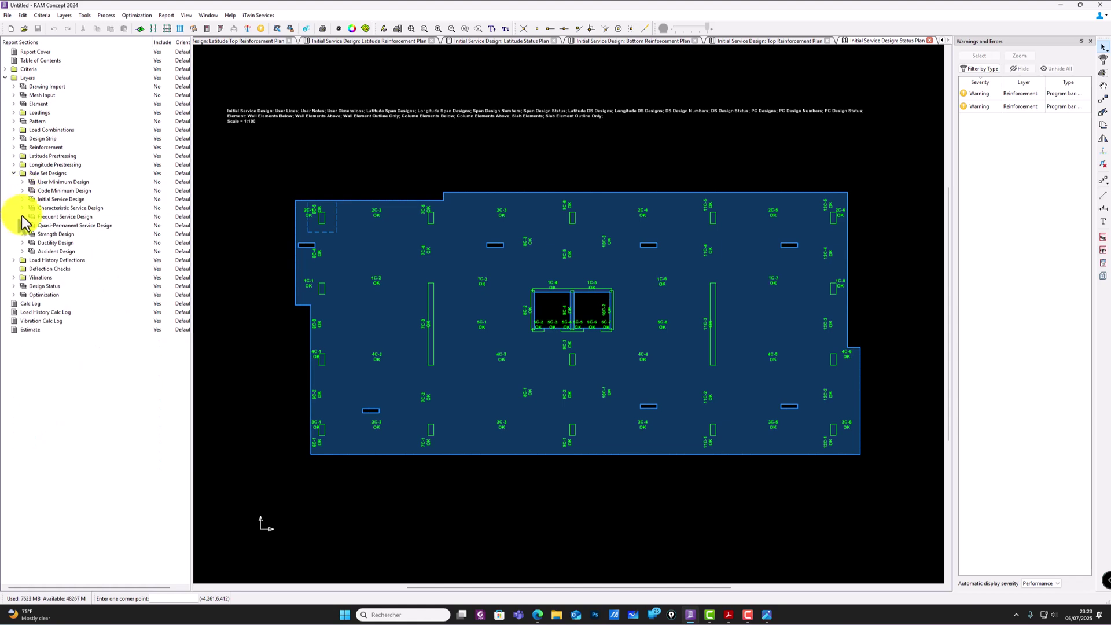
click(23, 217)
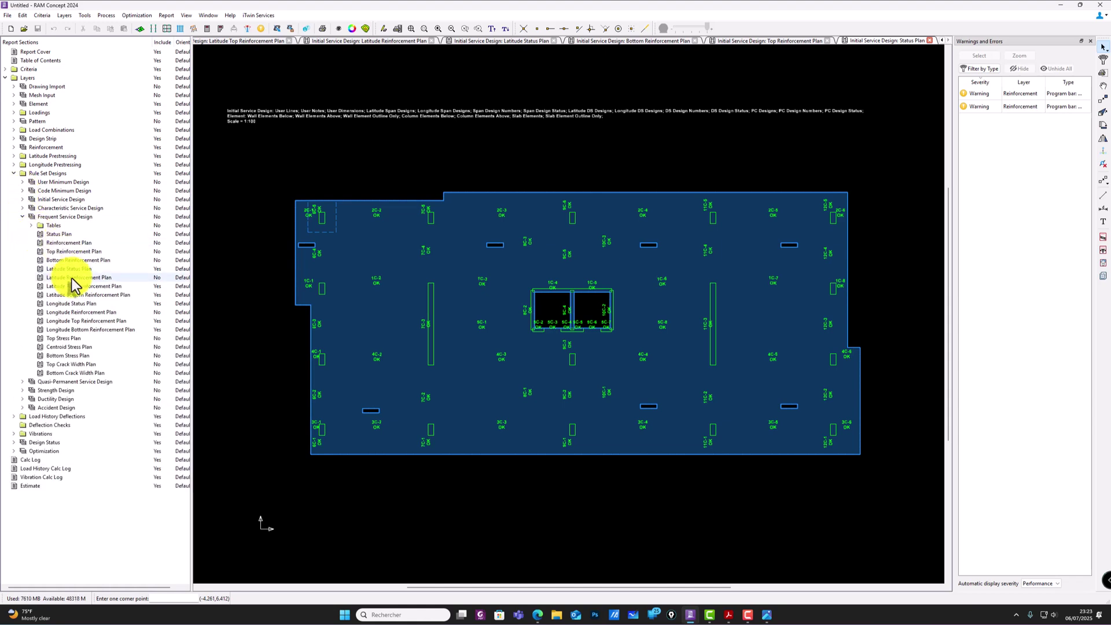
double_click(79, 364)
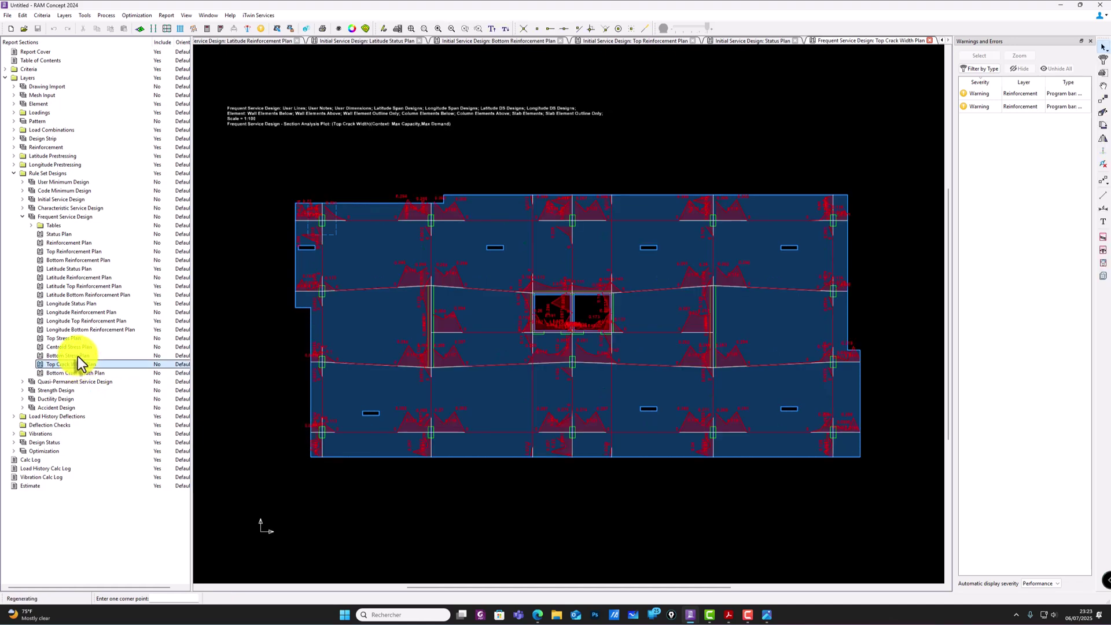
double_click(74, 356)
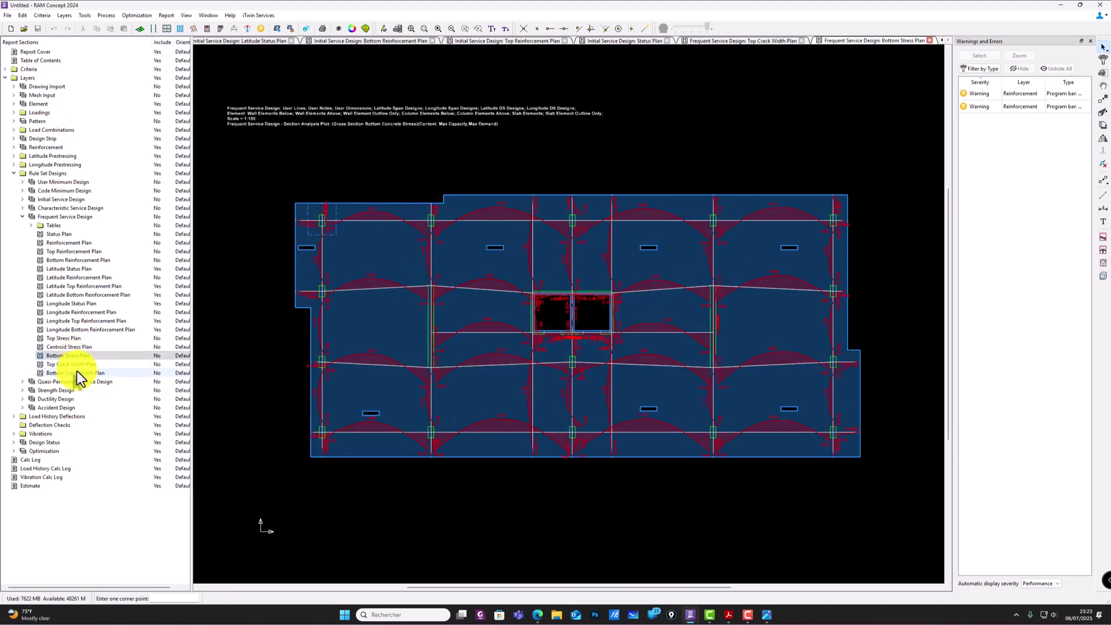
double_click(76, 372)
double_click(76, 348)
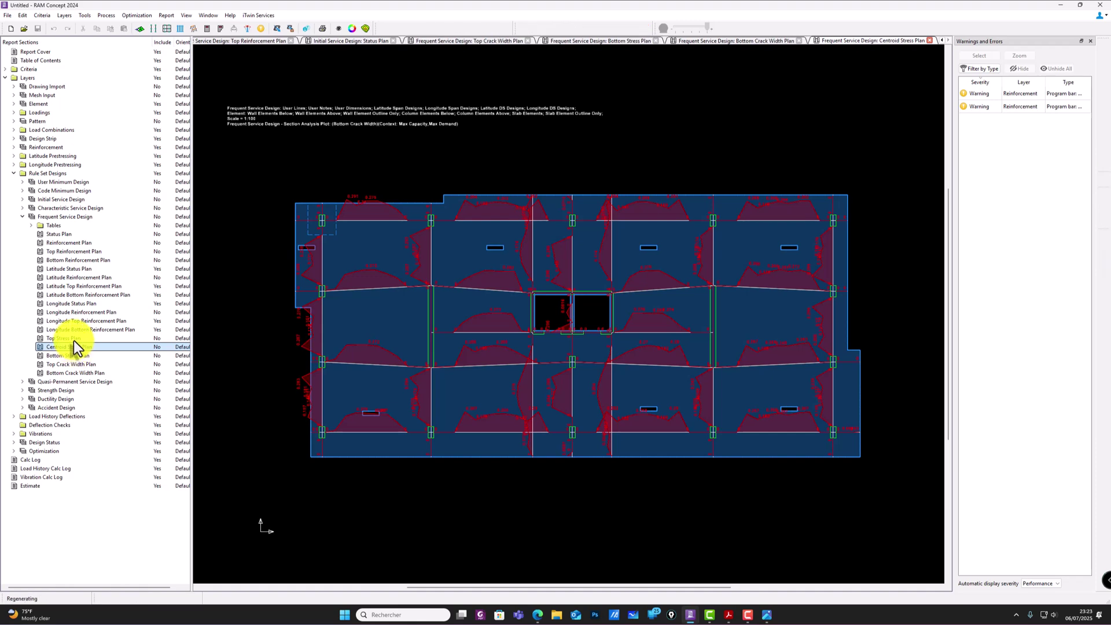
Step: View the Frequent Service Design's Top Stress Plan, and collapse the rule set design results
double_click(74, 339)
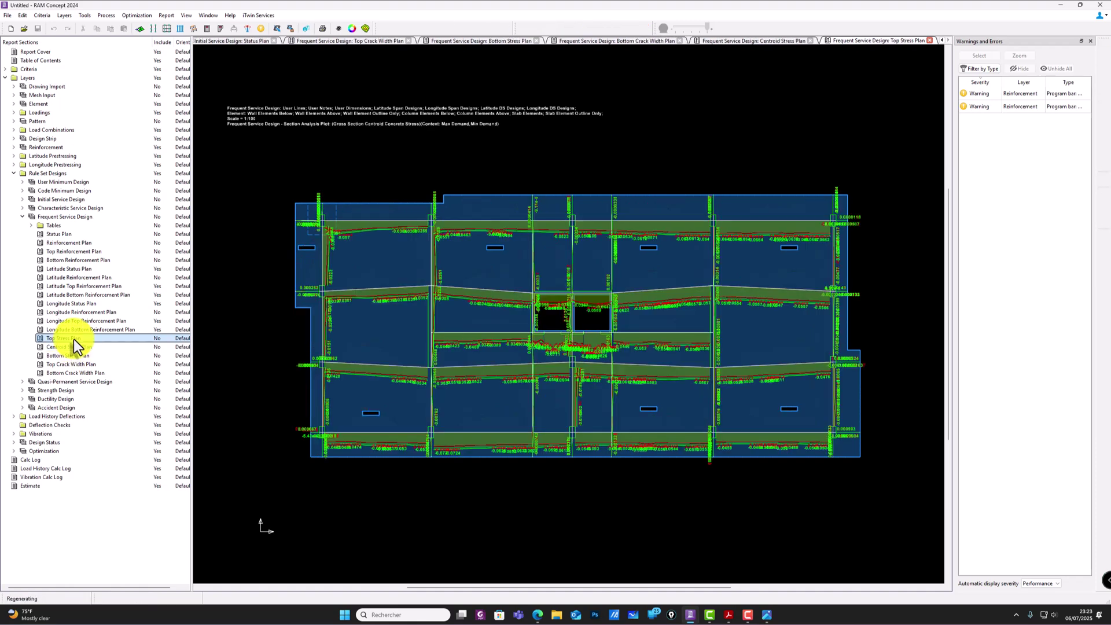
click(23, 216)
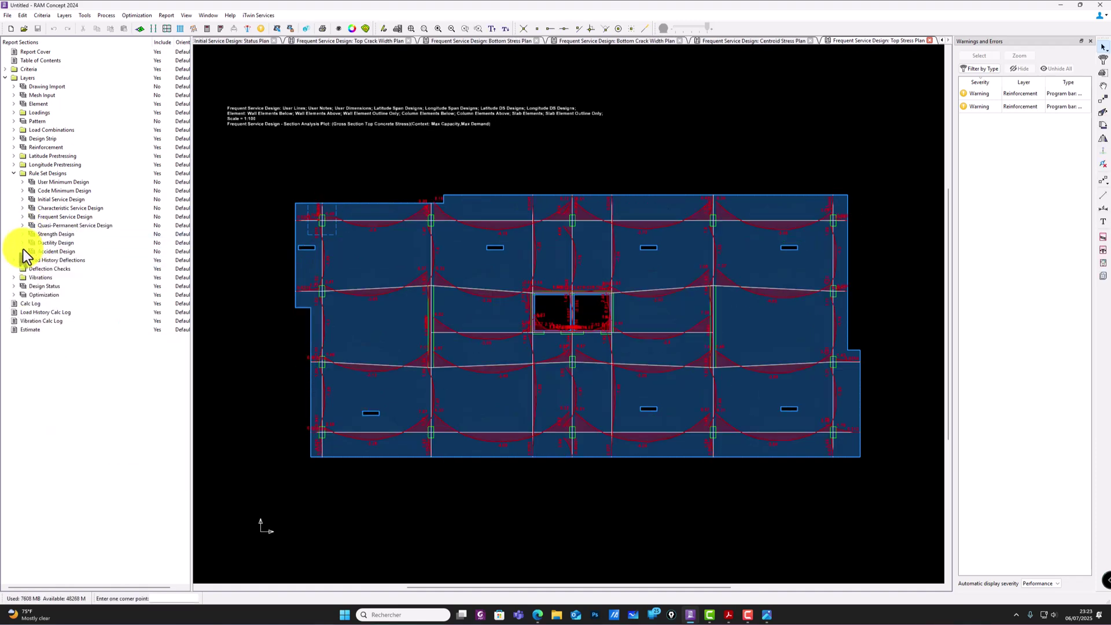
click(14, 173)
Step: Open the Final Instantaneous Load's Std Deflection Plan and read its minimum and maximum deflection values
click(13, 182)
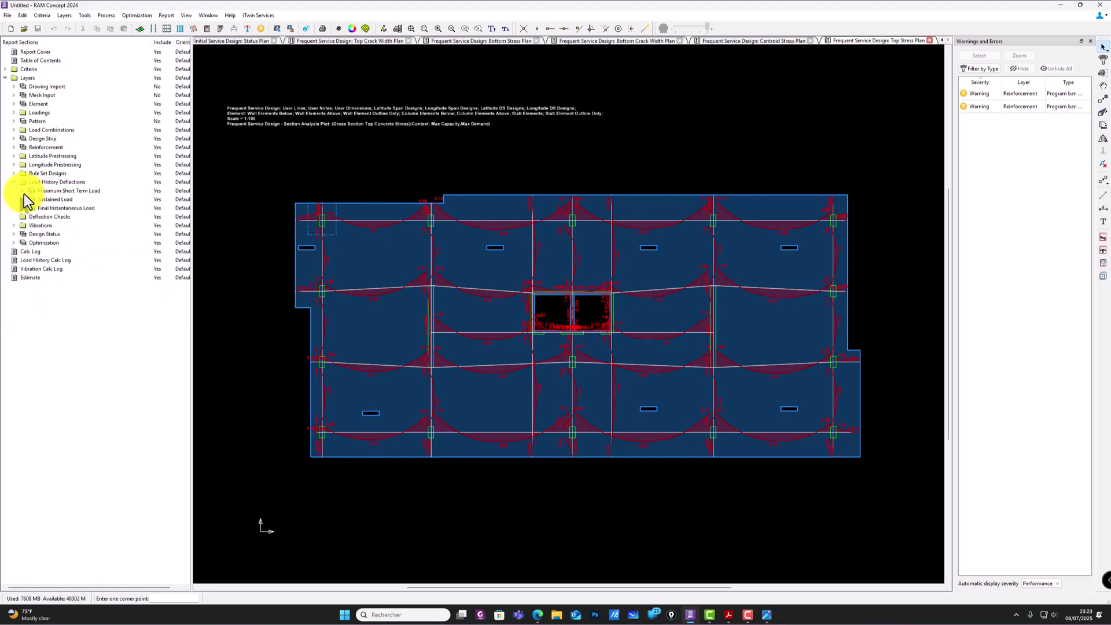
click(23, 207)
double_click(63, 225)
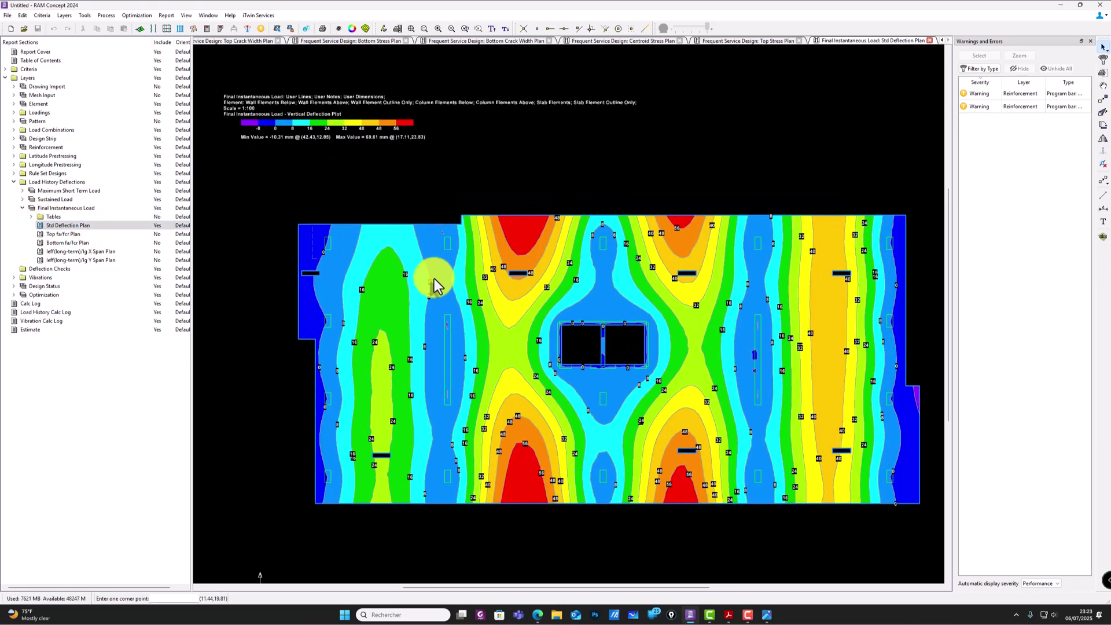
scroll(369, 135, up, 5)
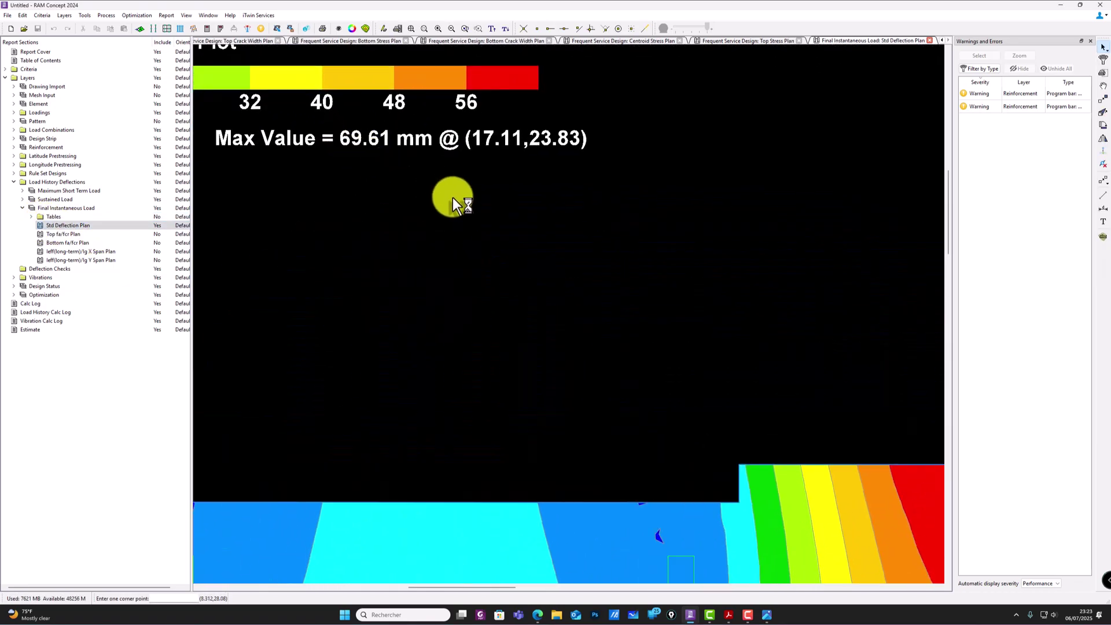
scroll(356, 172, down, 1)
middle_drag(357, 172, 408, 184)
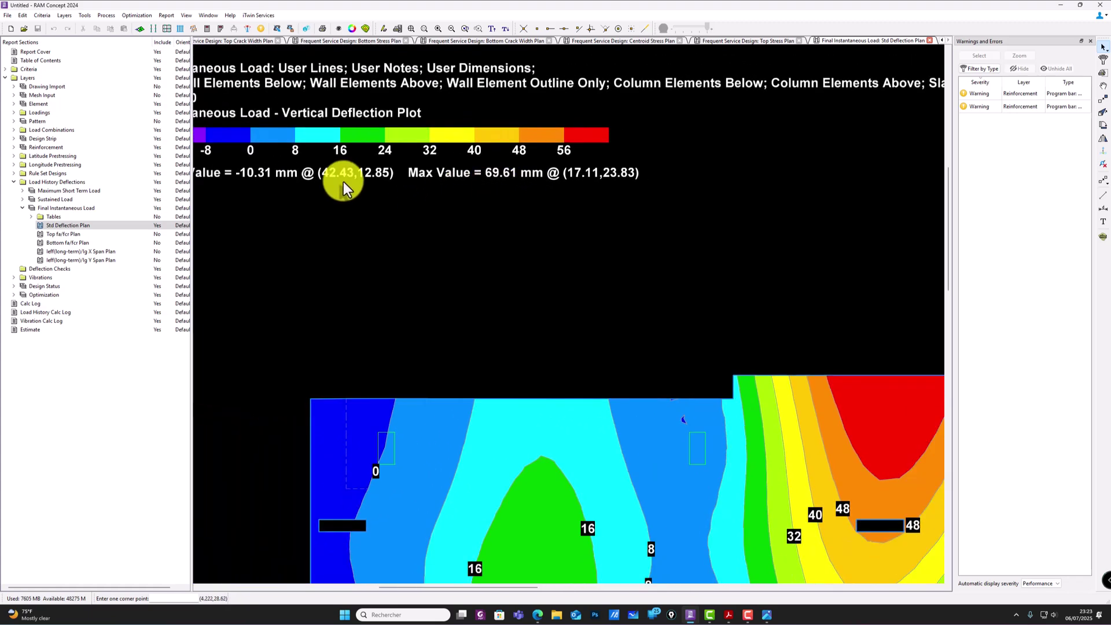
scroll(578, 199, down, 4)
Step: Plot a horizontal deflection section across the full slab through its lower row of small openings, and examine the span deflections
click(1102, 237)
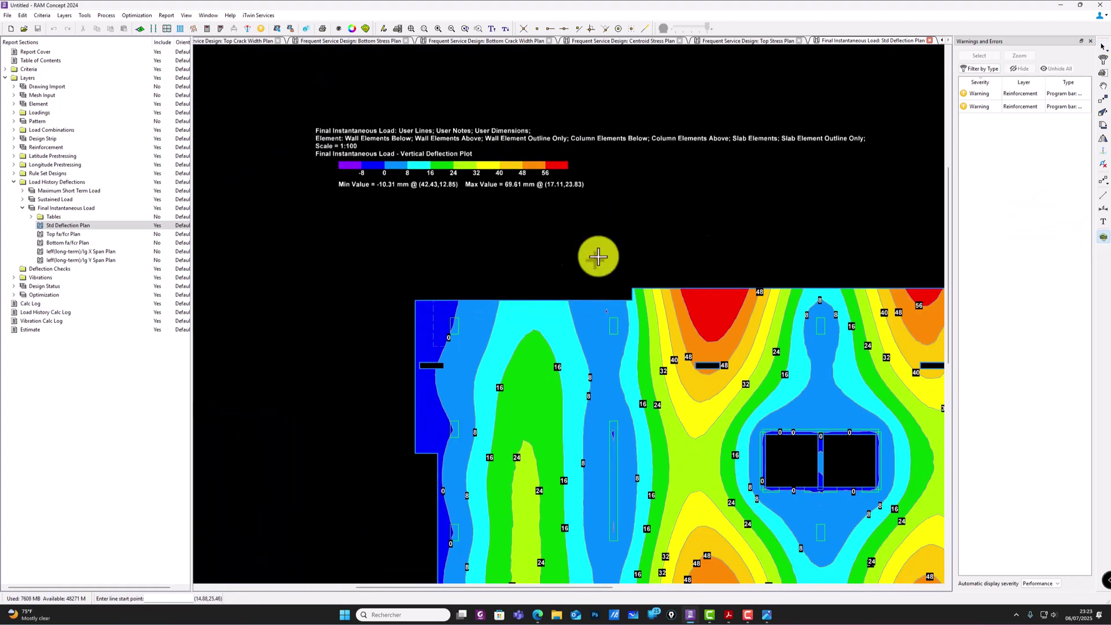
scroll(518, 272, down, 1)
scroll(518, 272, down, 2)
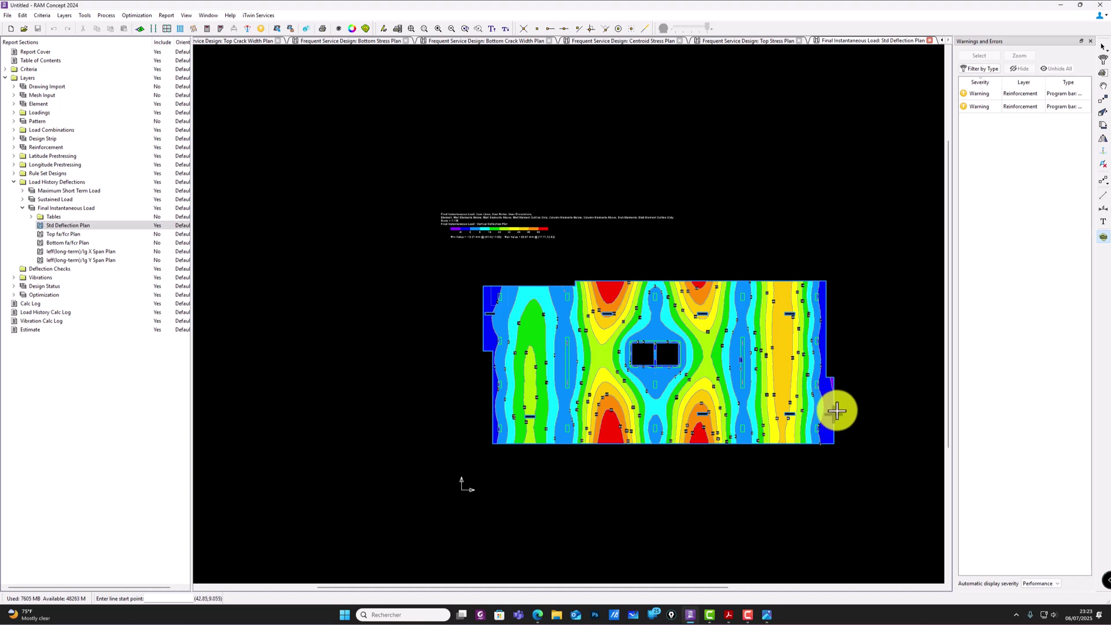
click(465, 413)
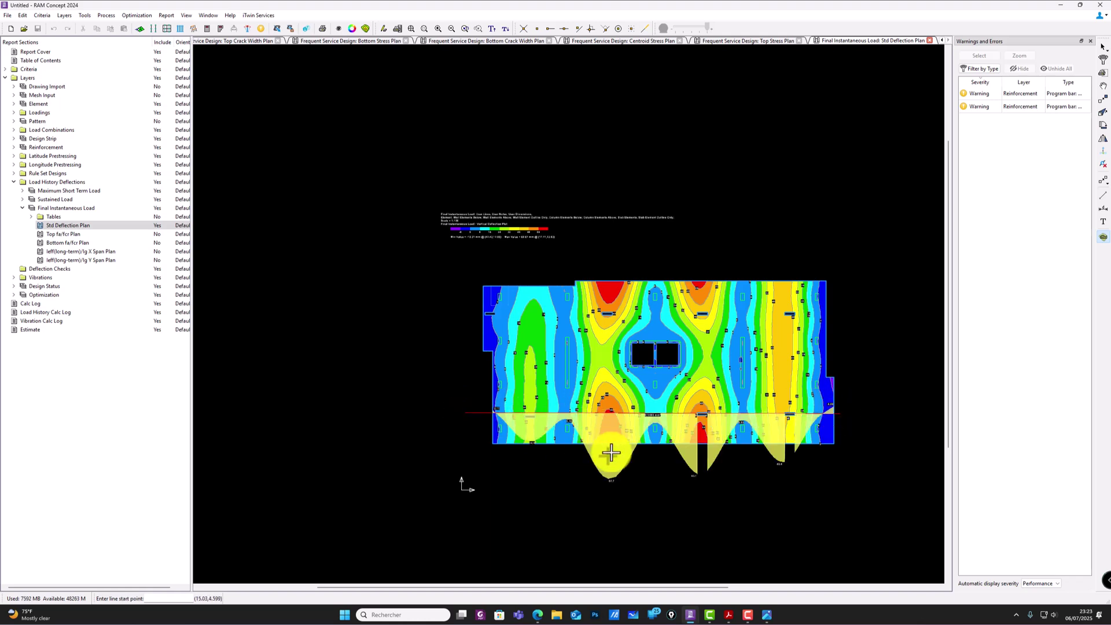
scroll(642, 492, up, 1)
scroll(596, 422, up, 3)
scroll(463, 431, down, 3)
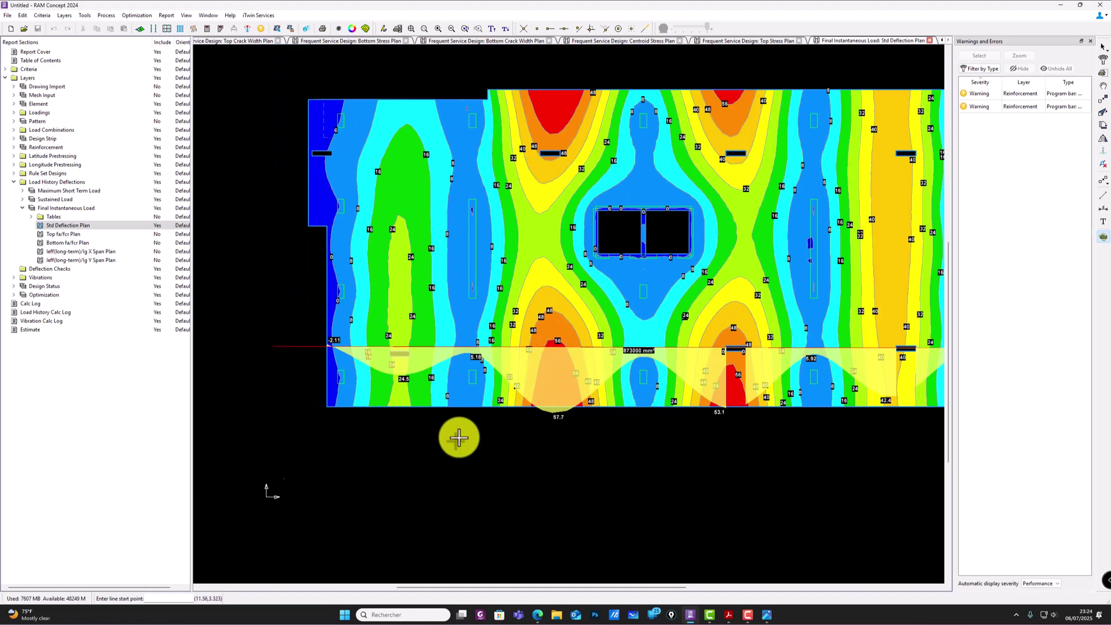
Step: Plot a horizontal deflection section across the slab's upper part and a vertical one through the bay just right of the core
scroll(469, 423, down, 1)
click(713, 288)
click(380, 285)
scroll(616, 307, up, 1)
click(584, 247)
click(588, 443)
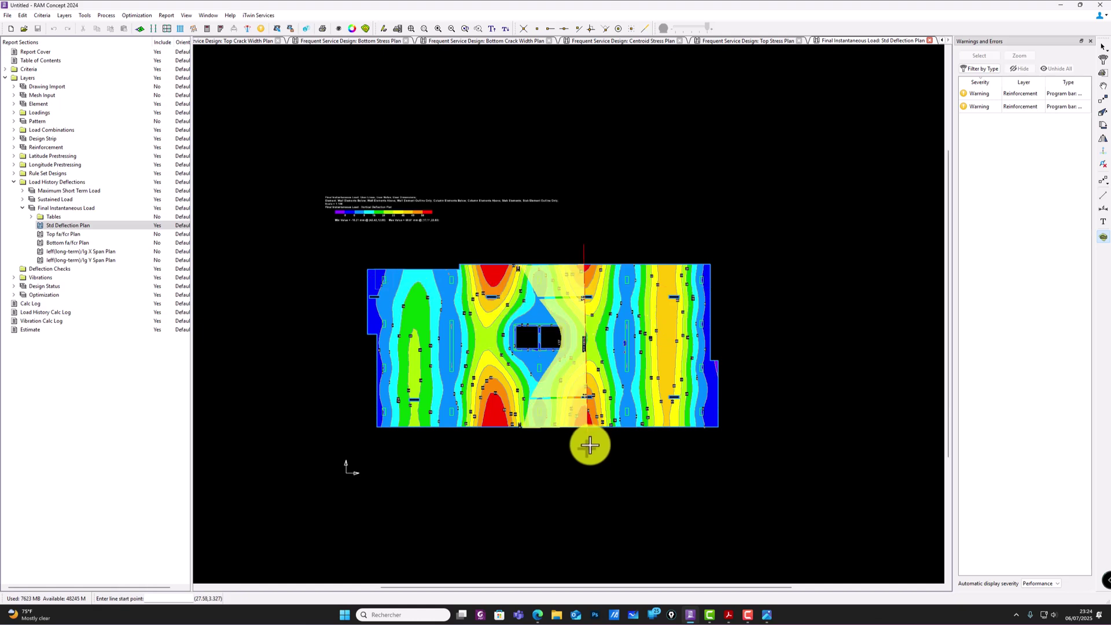
scroll(565, 366, up, 4)
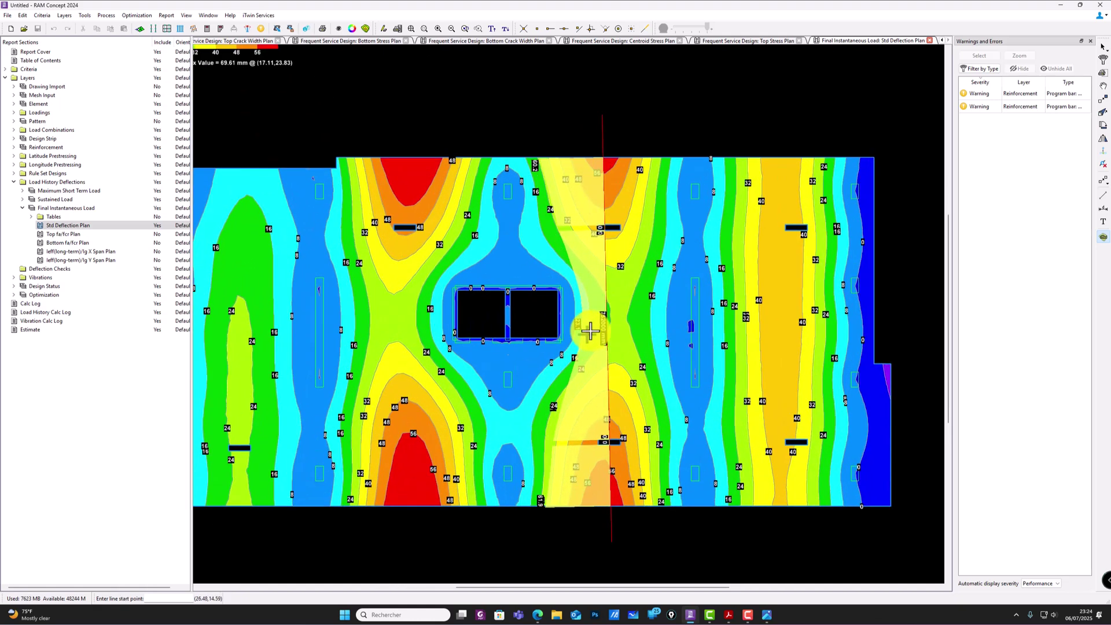
scroll(590, 331, down, 5)
Step: Plot vertical deflection sections through the slab's rightmost bay and through the bay just left of the core
click(707, 218)
click(701, 451)
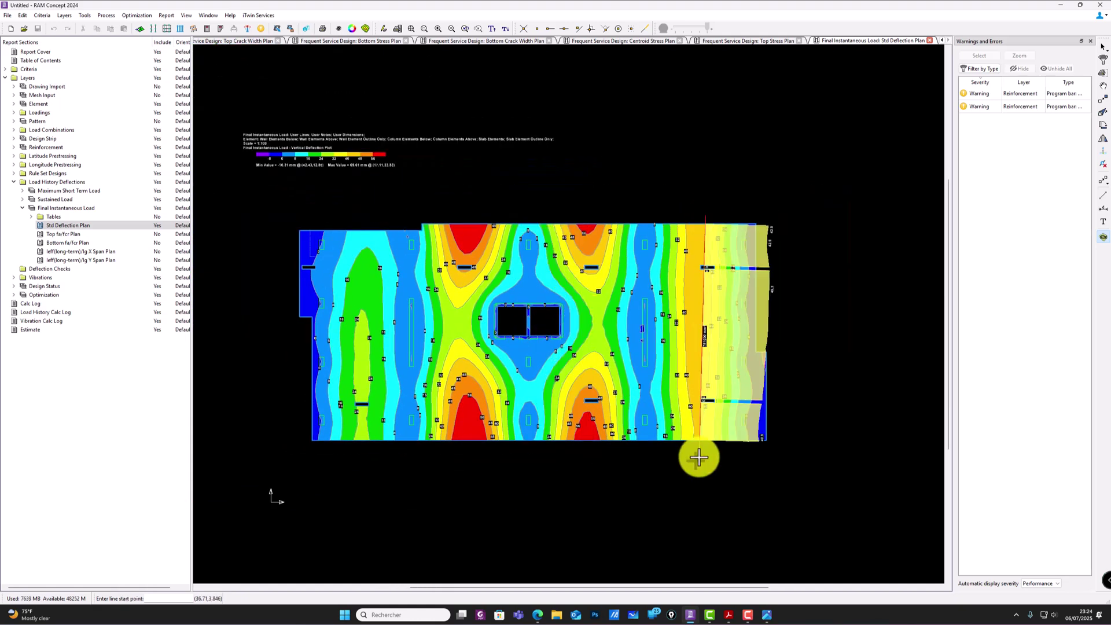
click(468, 215)
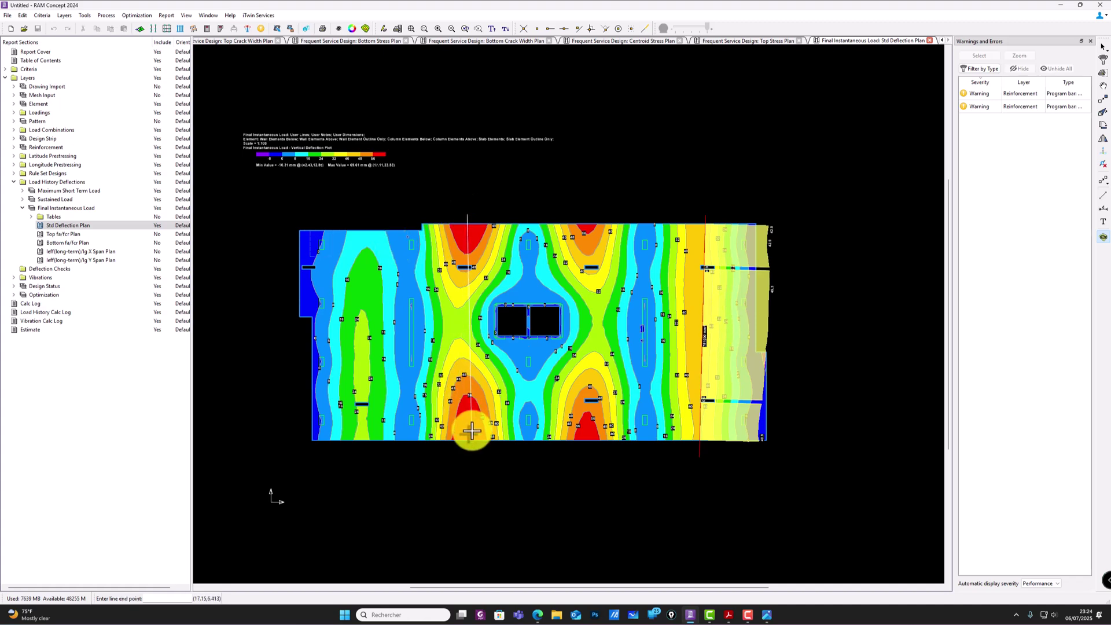
click(466, 460)
scroll(521, 266, up, 2)
scroll(532, 275, down, 2)
Step: View the Final Instantaneous Load's Top and Bottom fa/fcr Plans and its Ieff(long-term)/Ig X and Y Span Plans
click(74, 234)
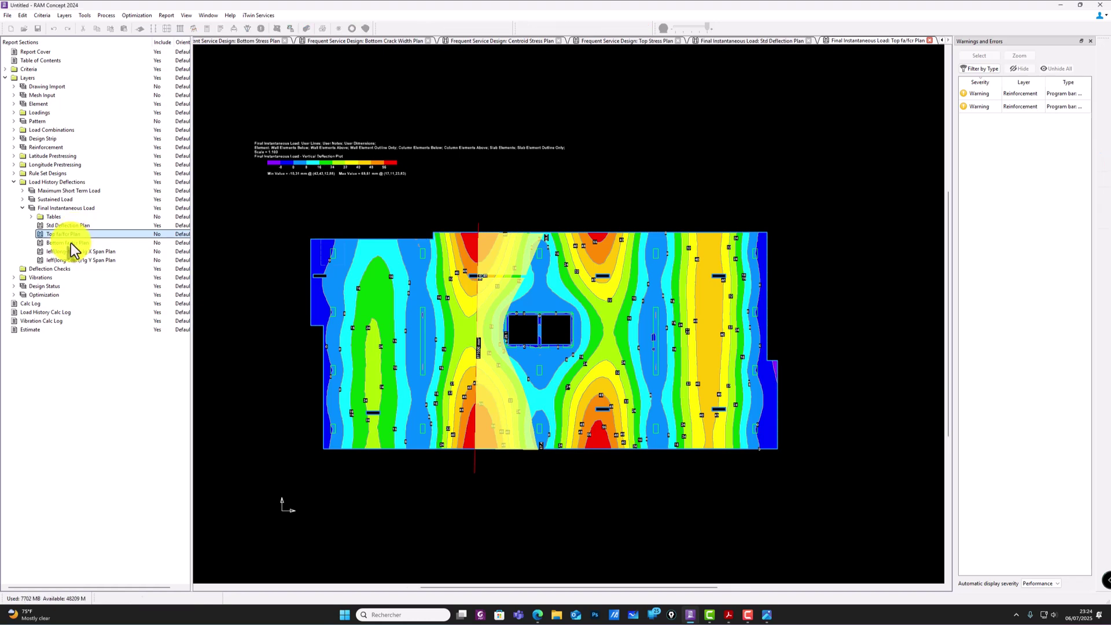
click(69, 243)
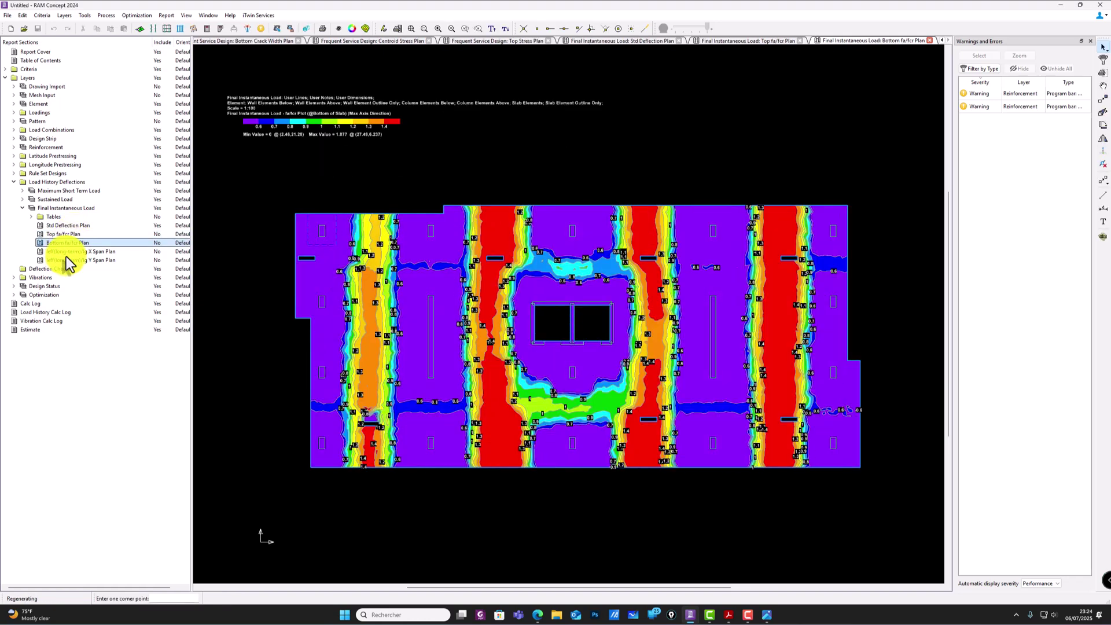
click(67, 252)
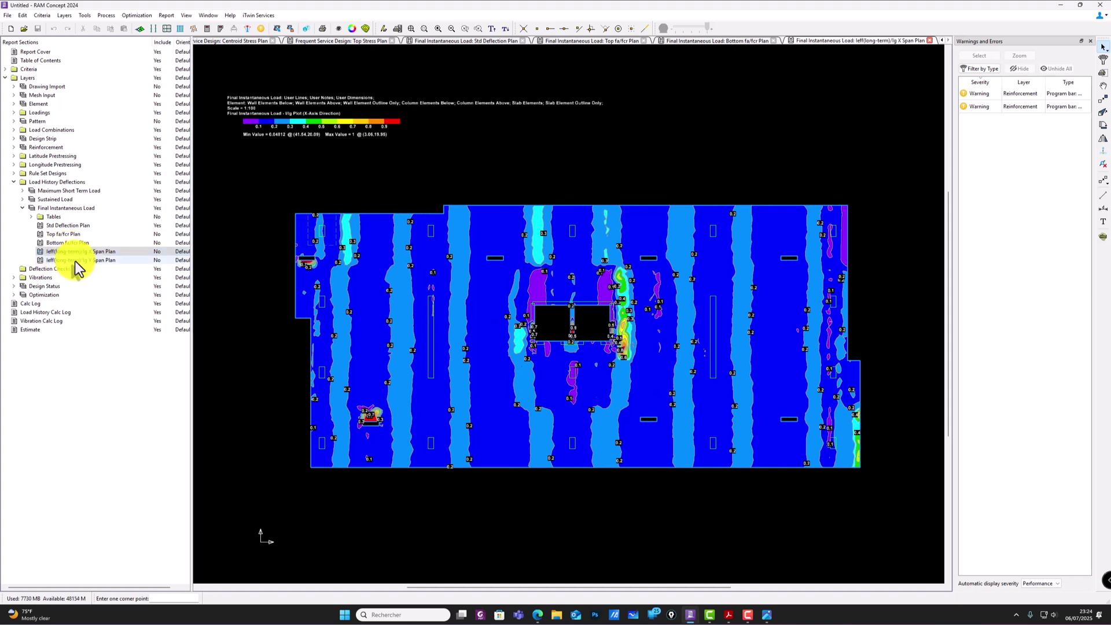
click(74, 260)
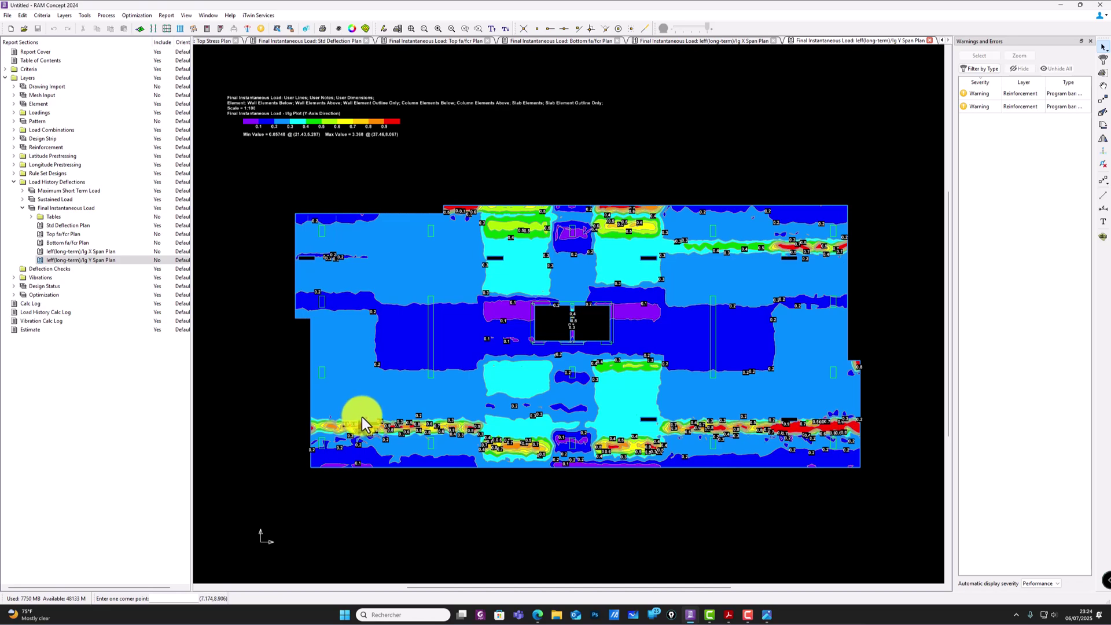
scroll(571, 265, up, 2)
scroll(570, 263, down, 3)
scroll(568, 266, down, 2)
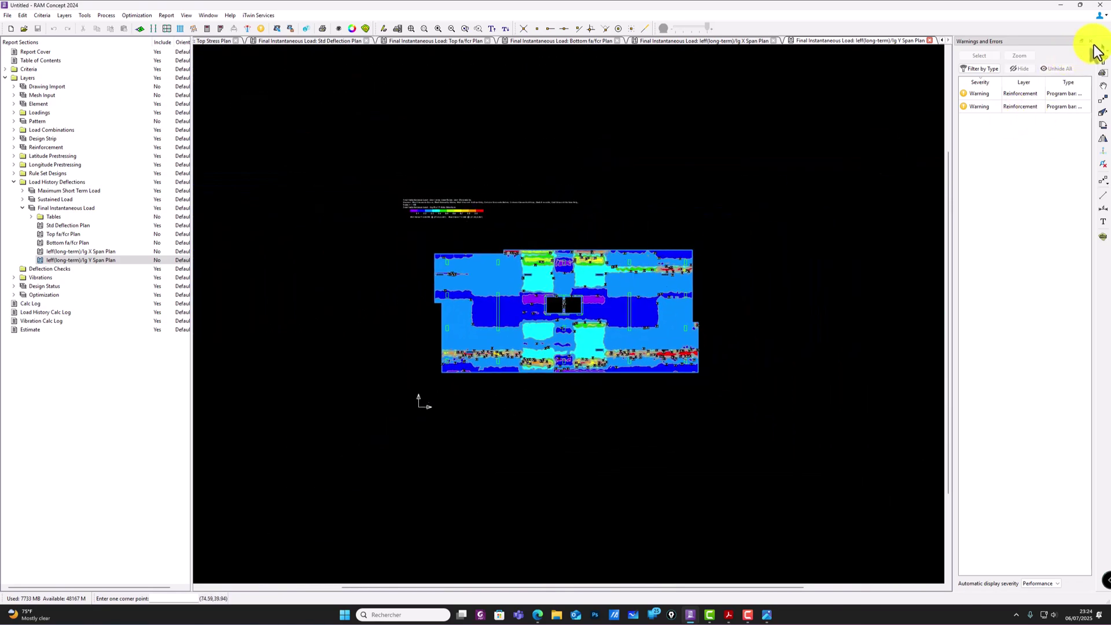
Step: Close the Warnings and Errors list, collapse the Load History Deflections results, and look over the plans available under Design Status
click(1090, 41)
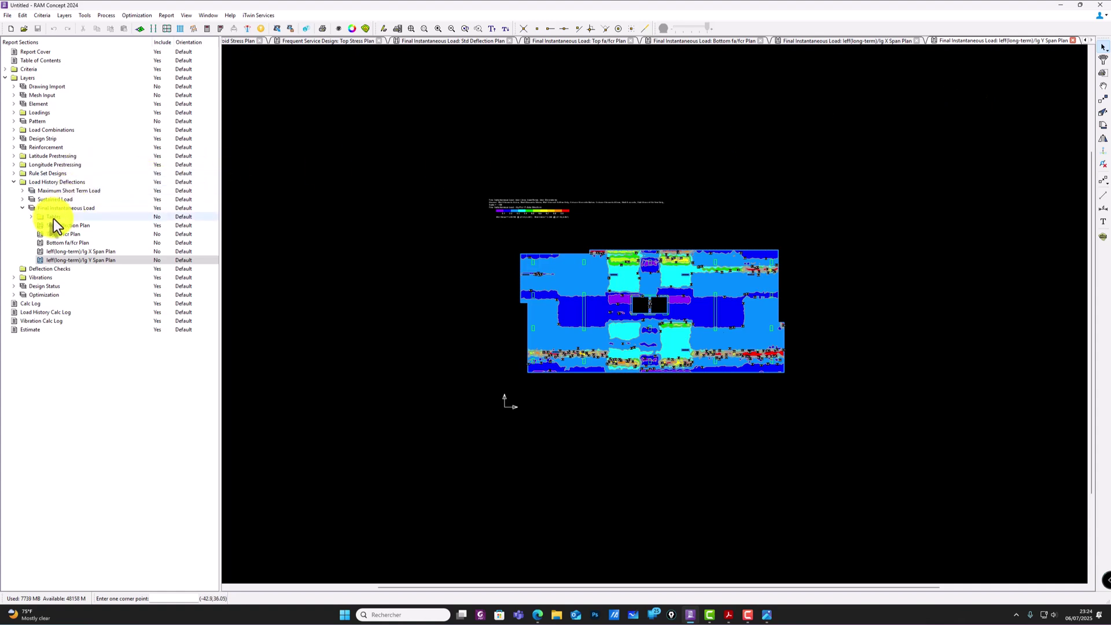
click(22, 208)
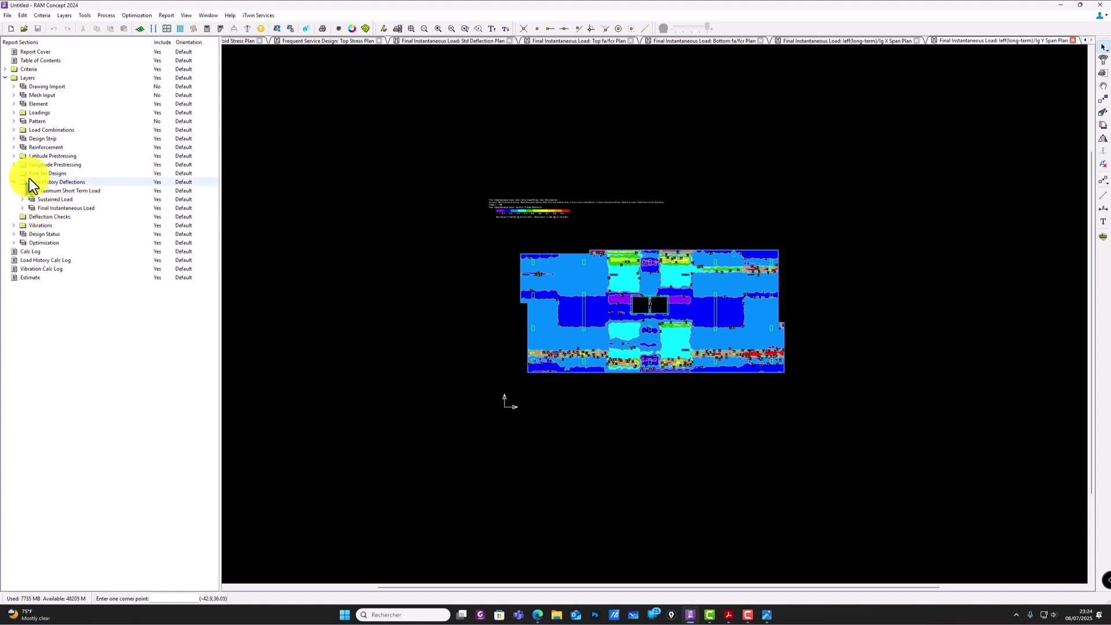
click(13, 182)
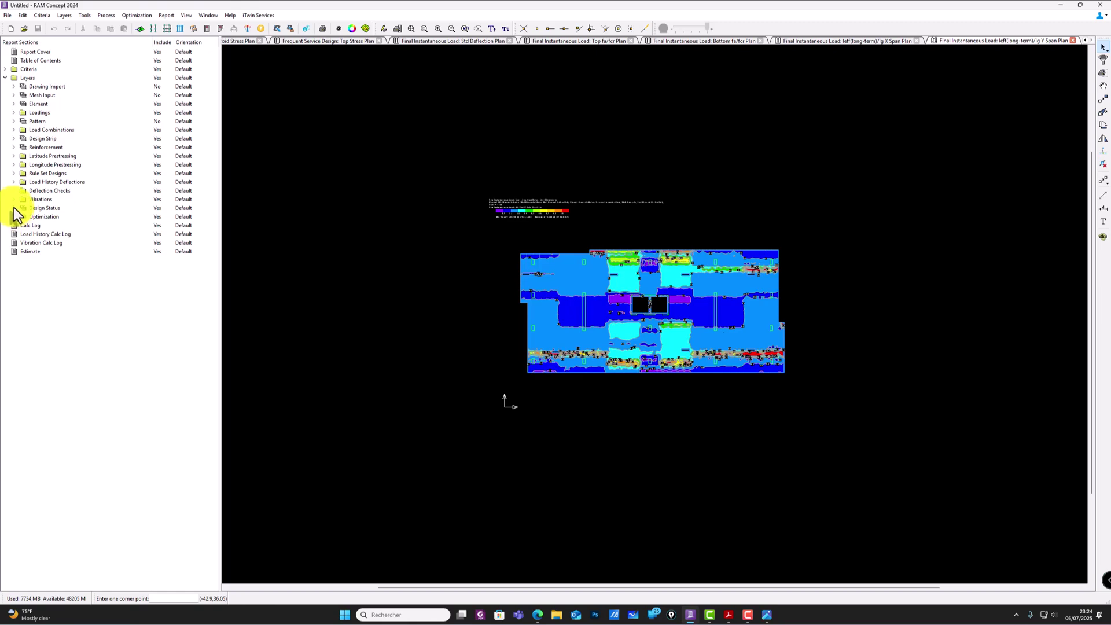
click(14, 208)
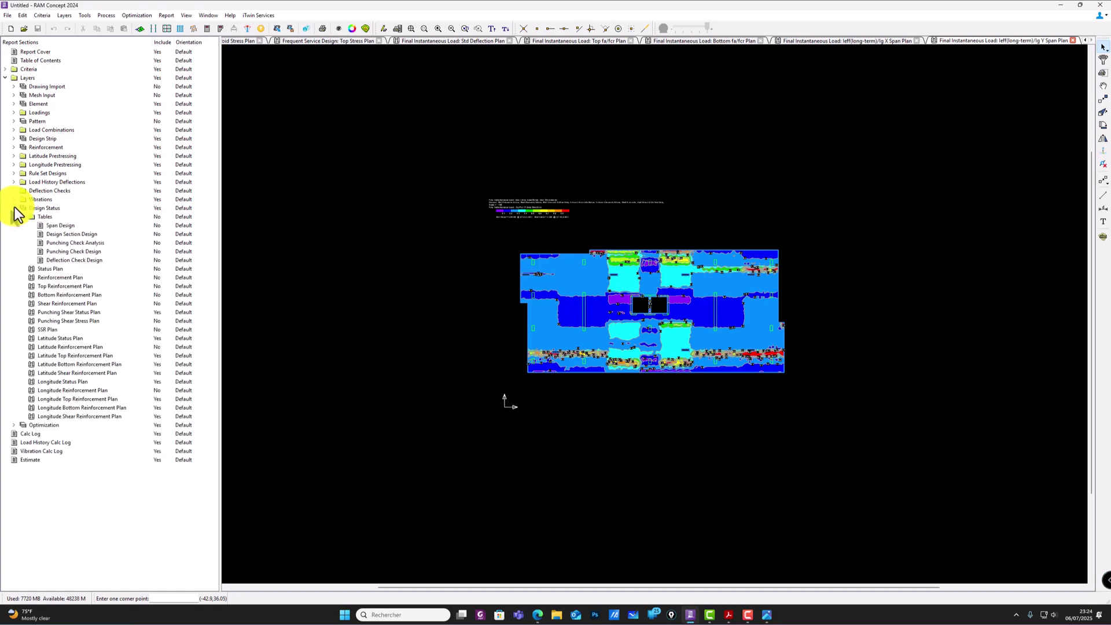
click(14, 207)
scroll(575, 229, up, 4)
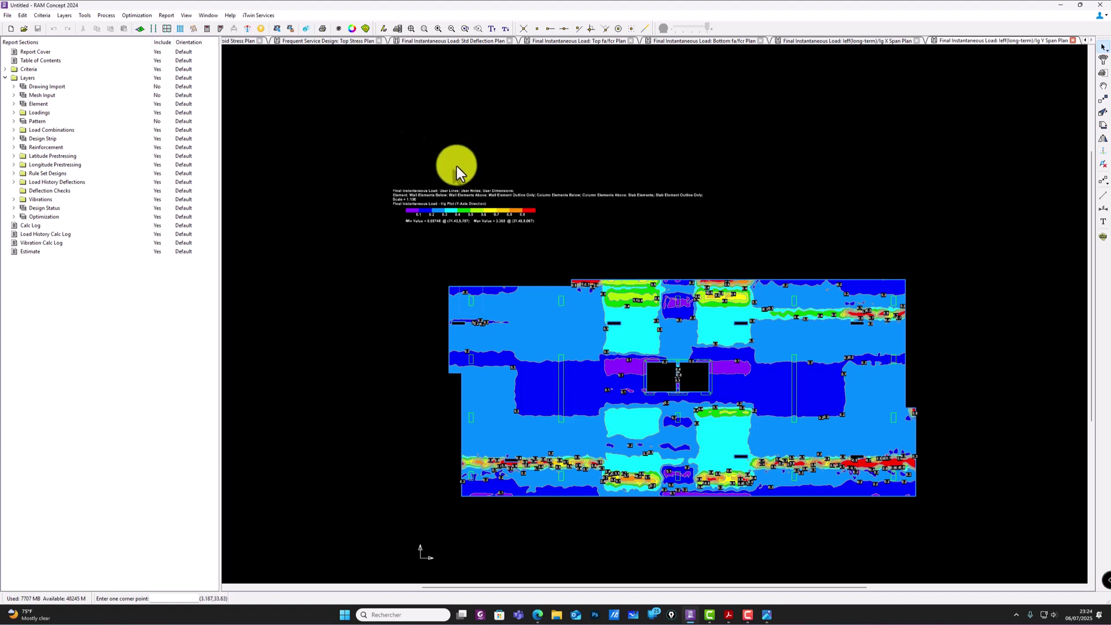
middle_drag(768, 345, 699, 283)
scroll(375, 246, up, 1)
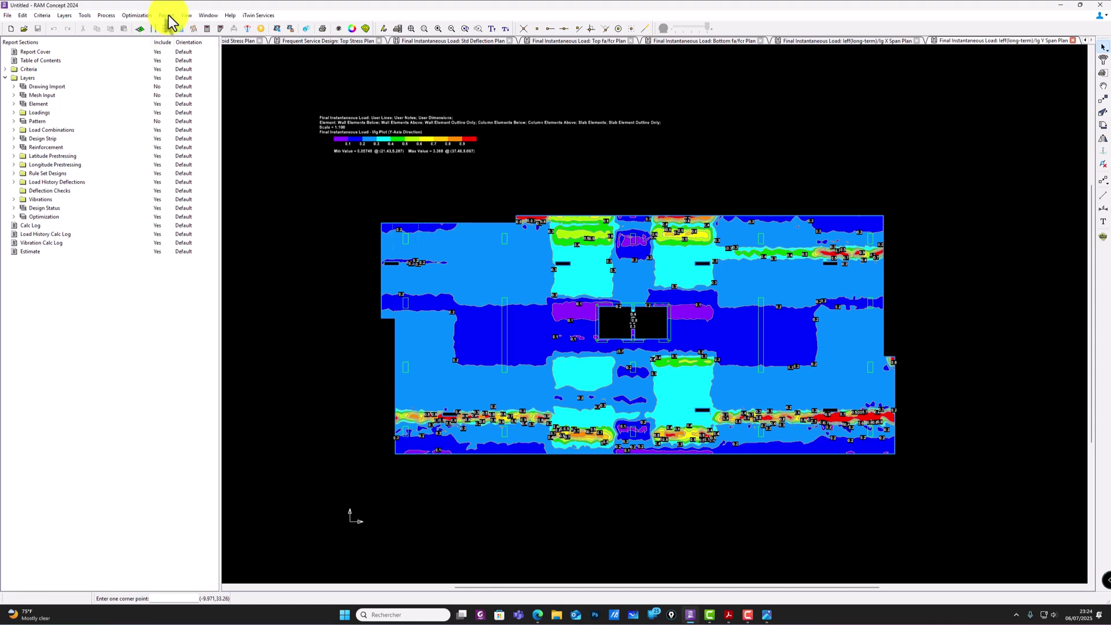
Step: Try to export the report to PDF on the desktop, overwriting the existing export file
click(167, 17)
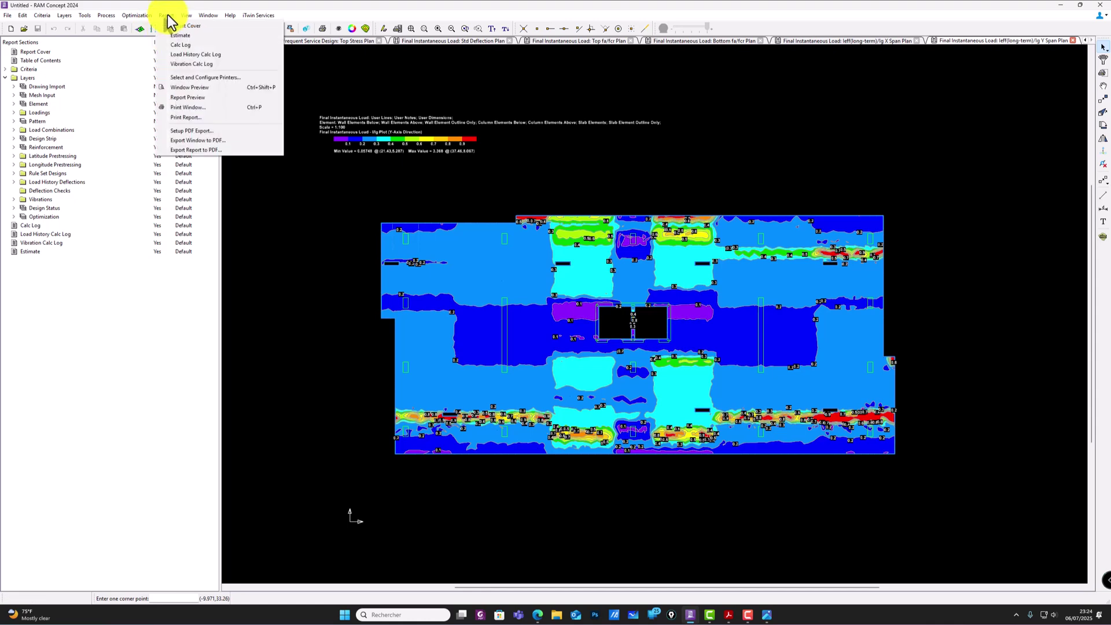
click(225, 152)
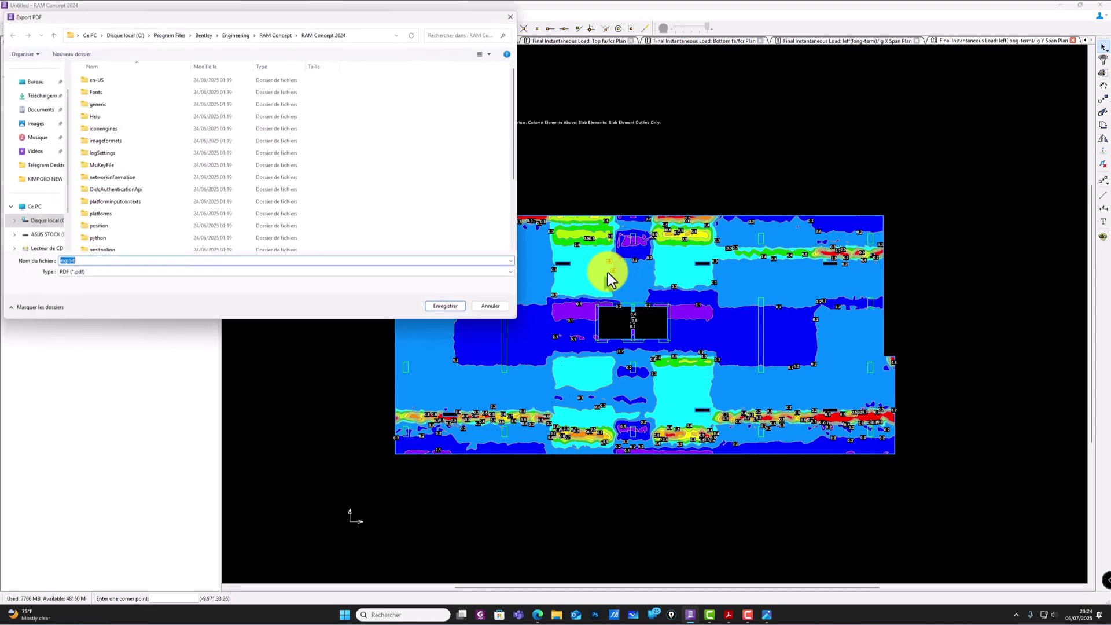
click(37, 82)
double_click(116, 153)
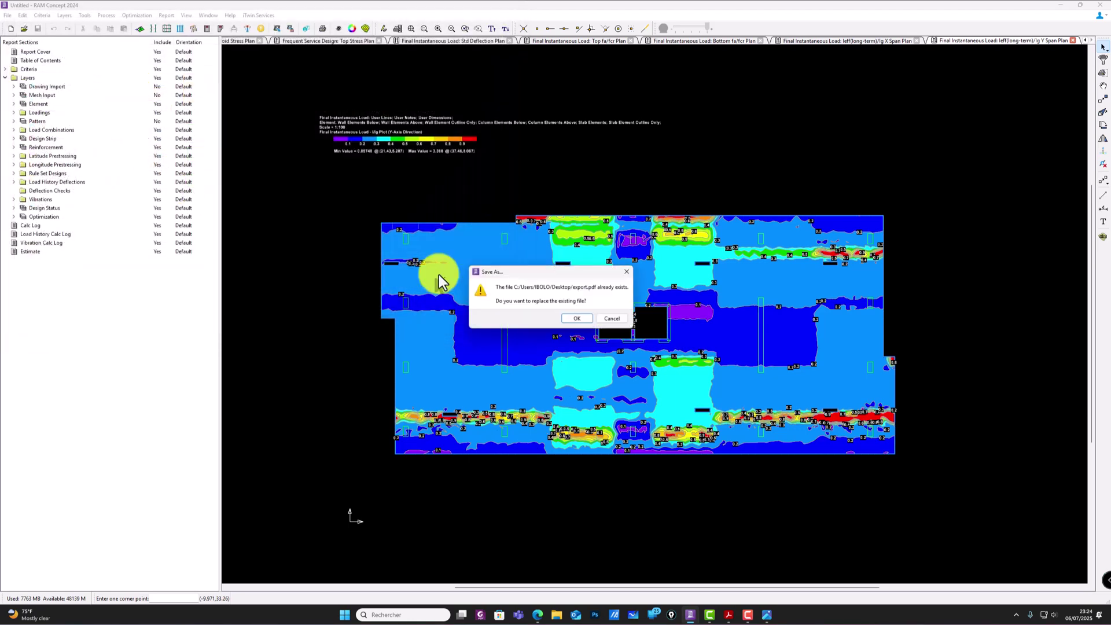
click(573, 315)
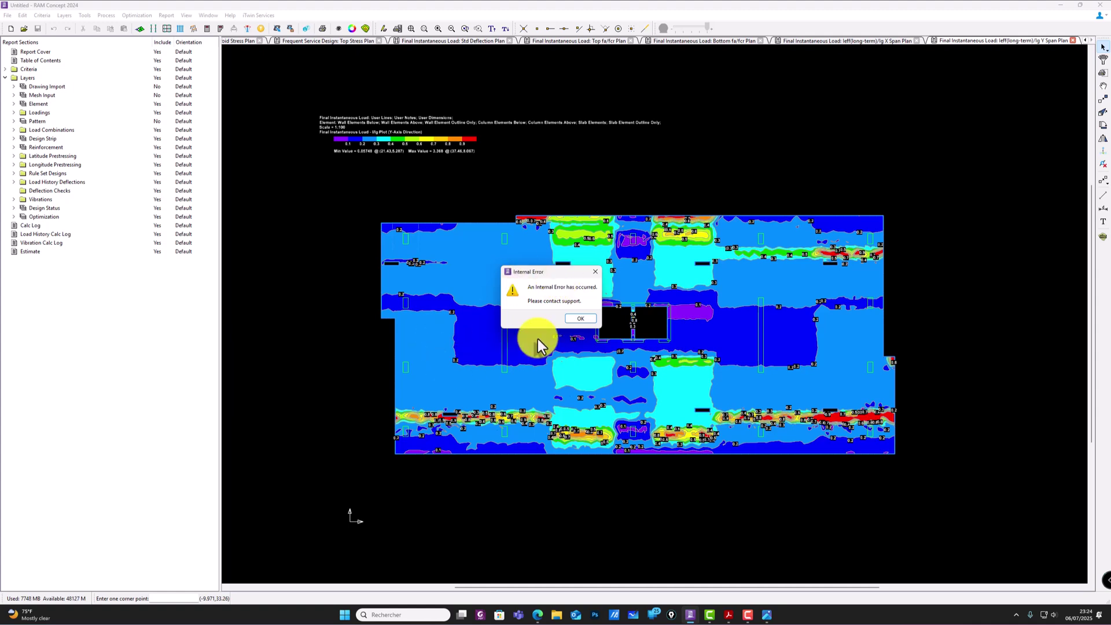
click(581, 316)
Step: Close the open export.pdf and export the full report to PDF on the desktop as export, replacing the existing file
mouse_move(728, 614)
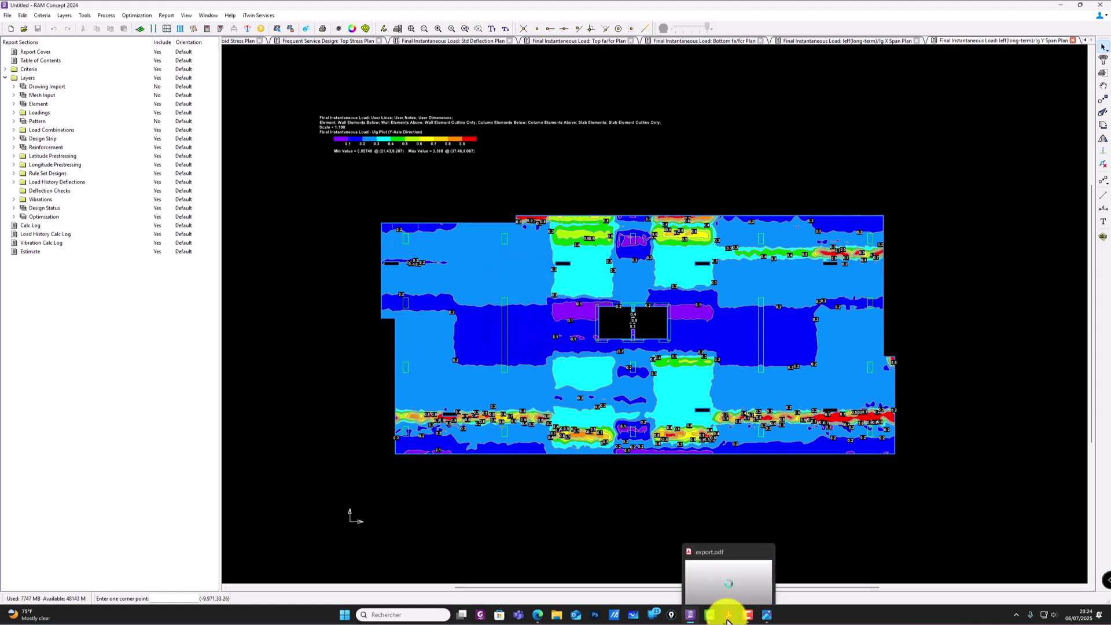
click(767, 538)
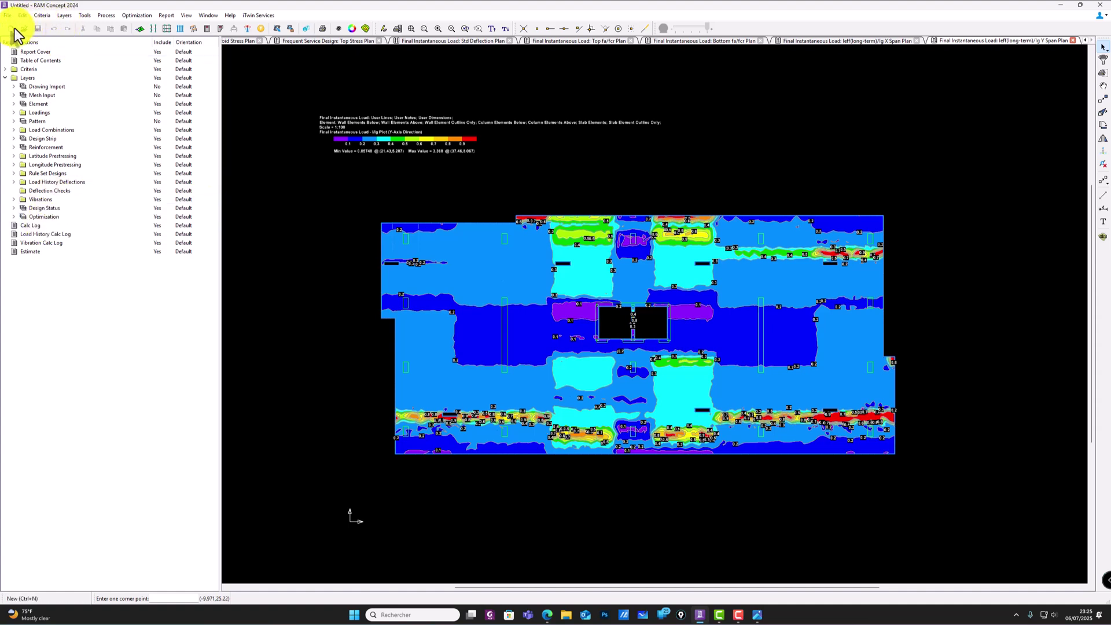
click(166, 16)
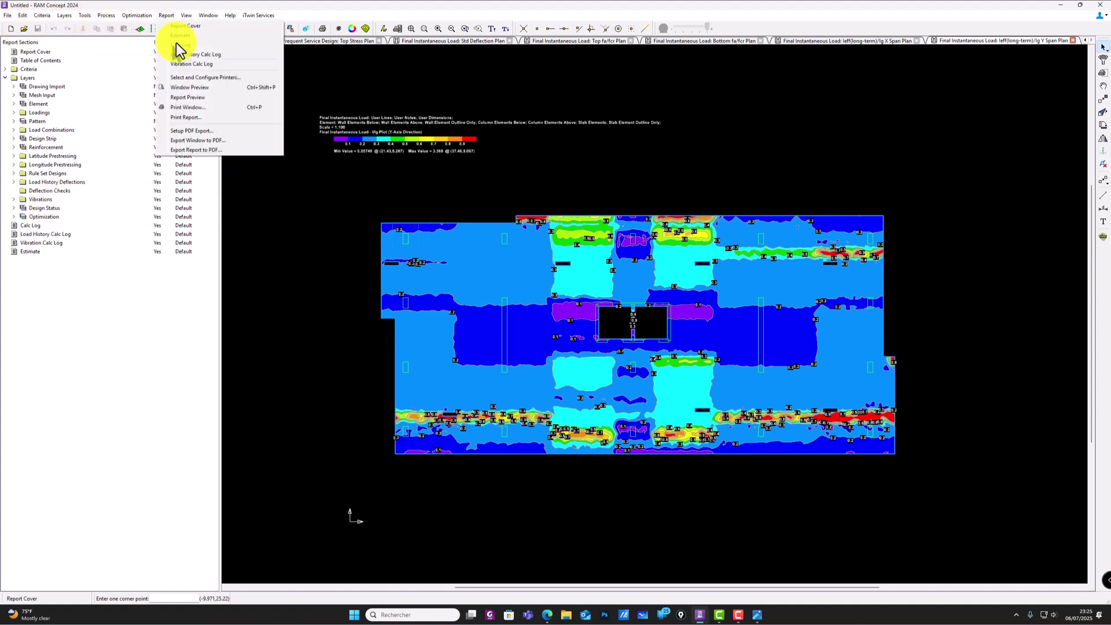
click(218, 151)
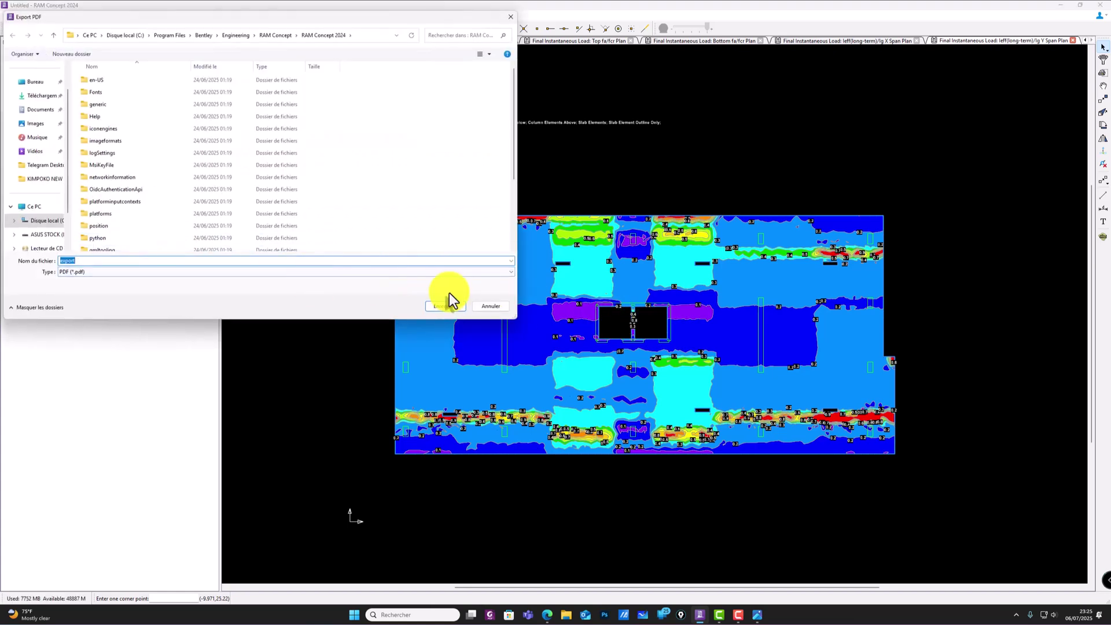
click(451, 305)
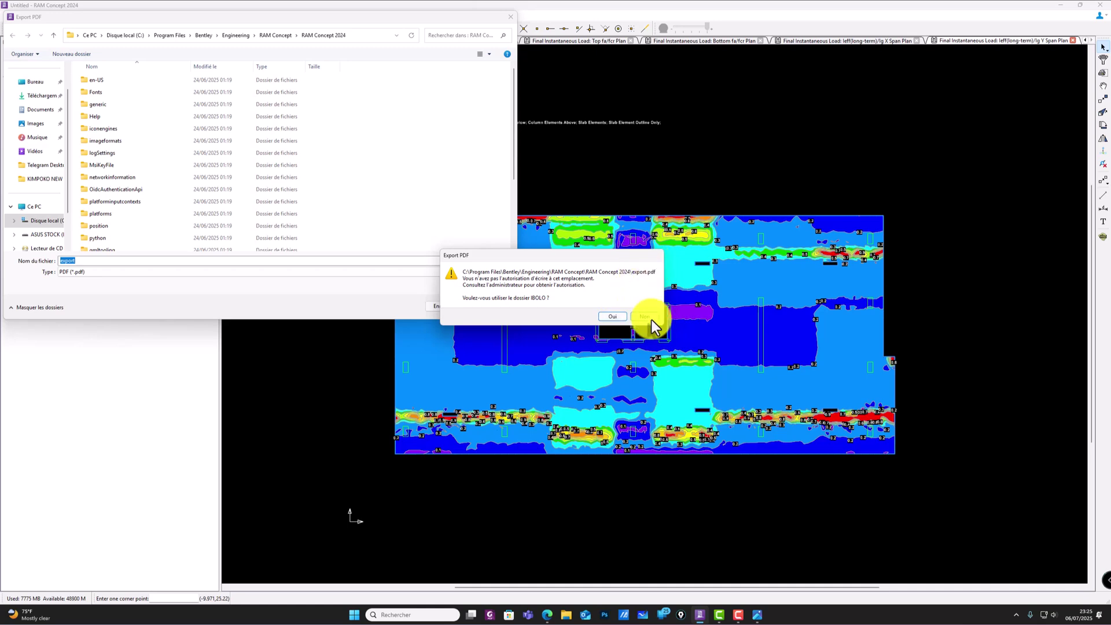
click(645, 317)
click(36, 82)
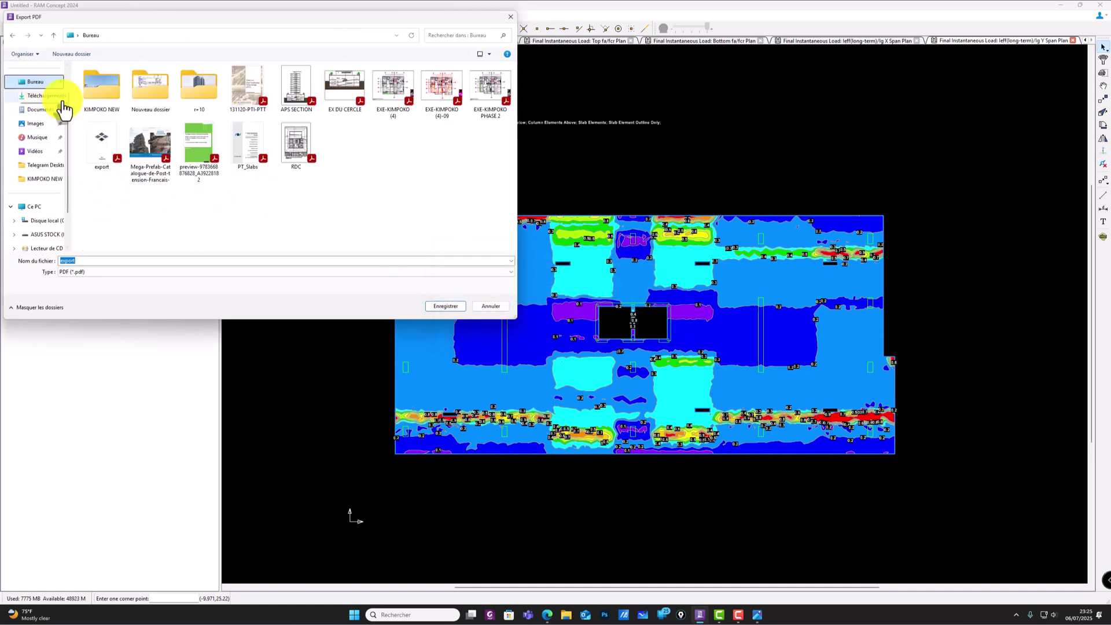
click(447, 304)
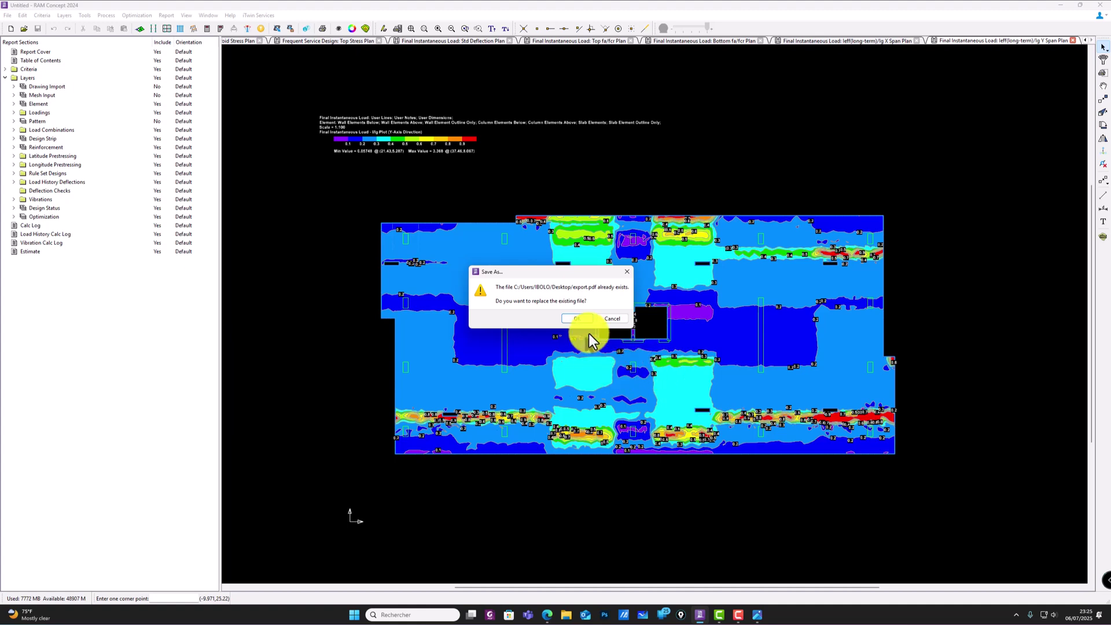
click(578, 320)
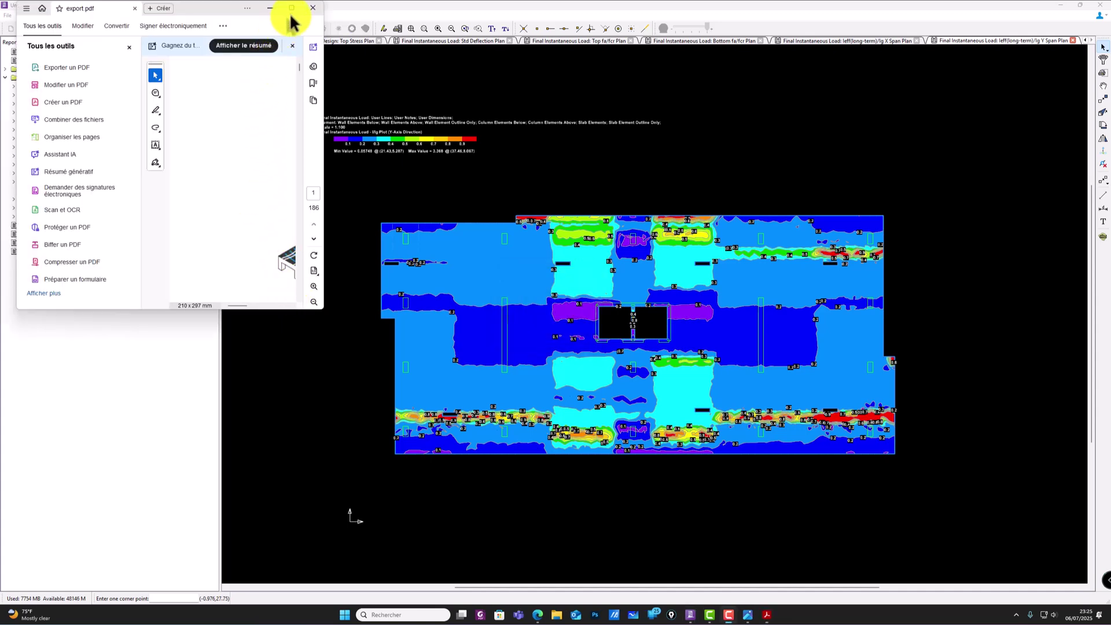
Step: Maximize the exported PDF report and look over its cover, table of contents, and Units and Signs pages
click(292, 8)
scroll(648, 272, down, 3)
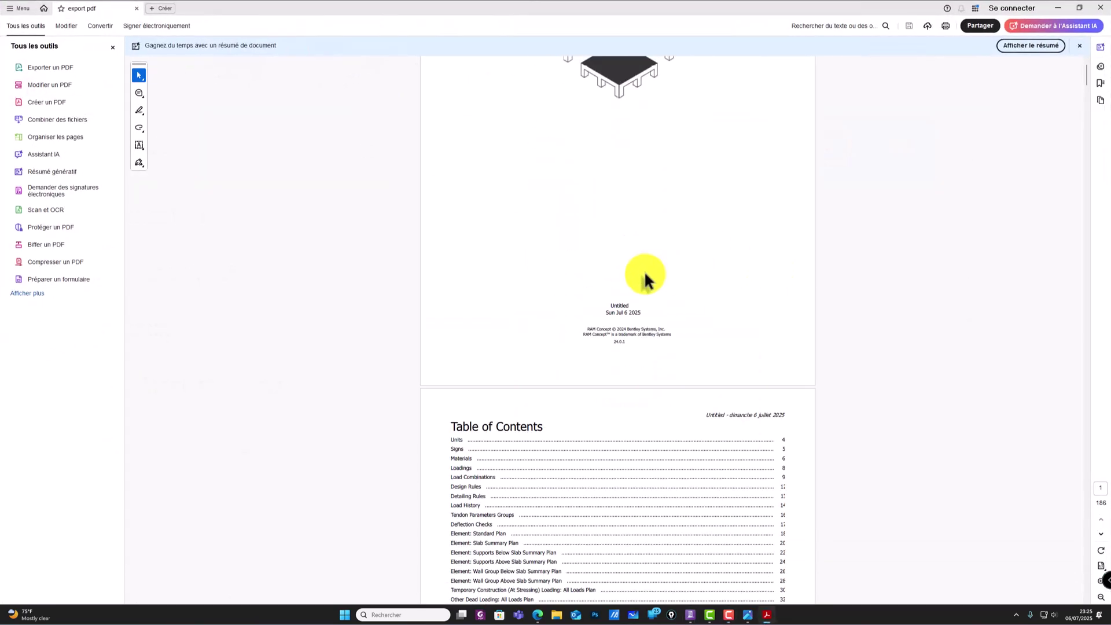
scroll(605, 334, down, 3)
scroll(583, 331, down, 2)
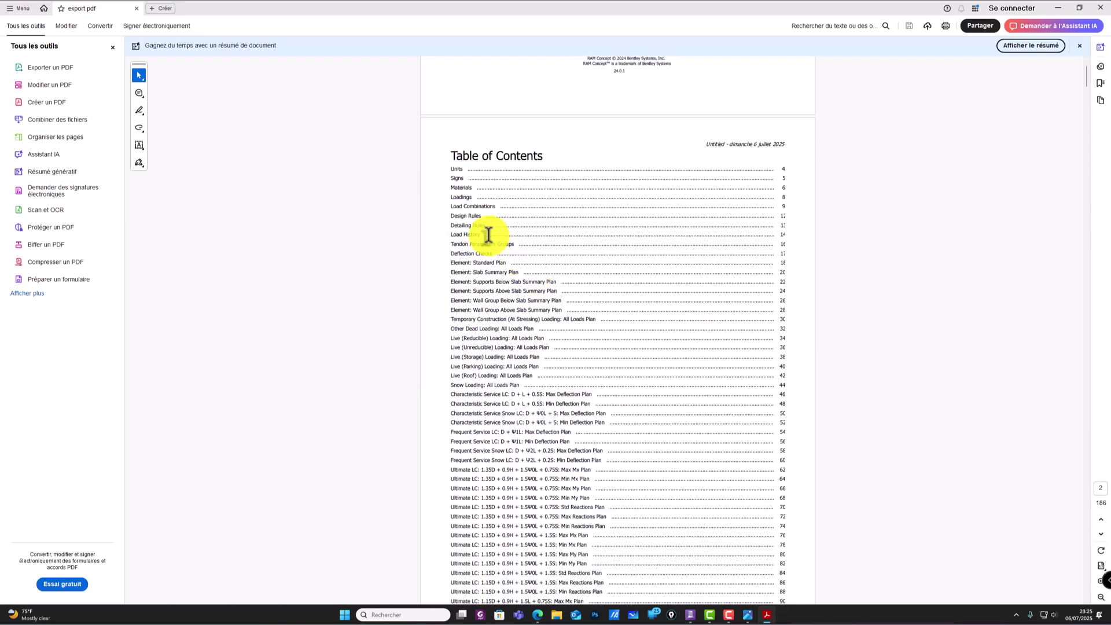
scroll(509, 176, down, 6)
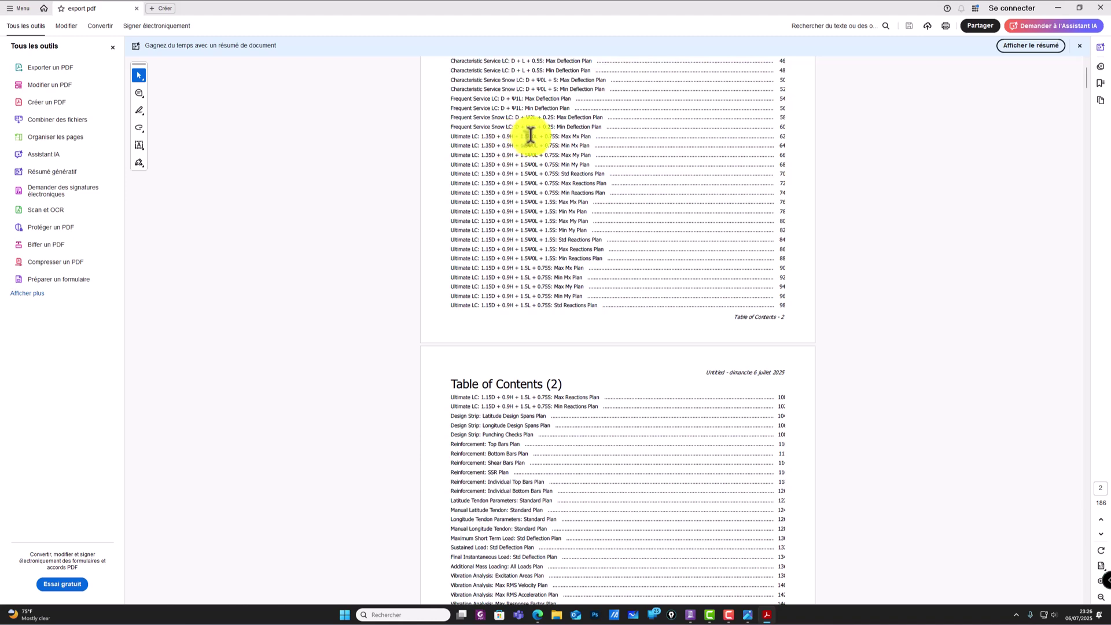
scroll(550, 266, down, 15)
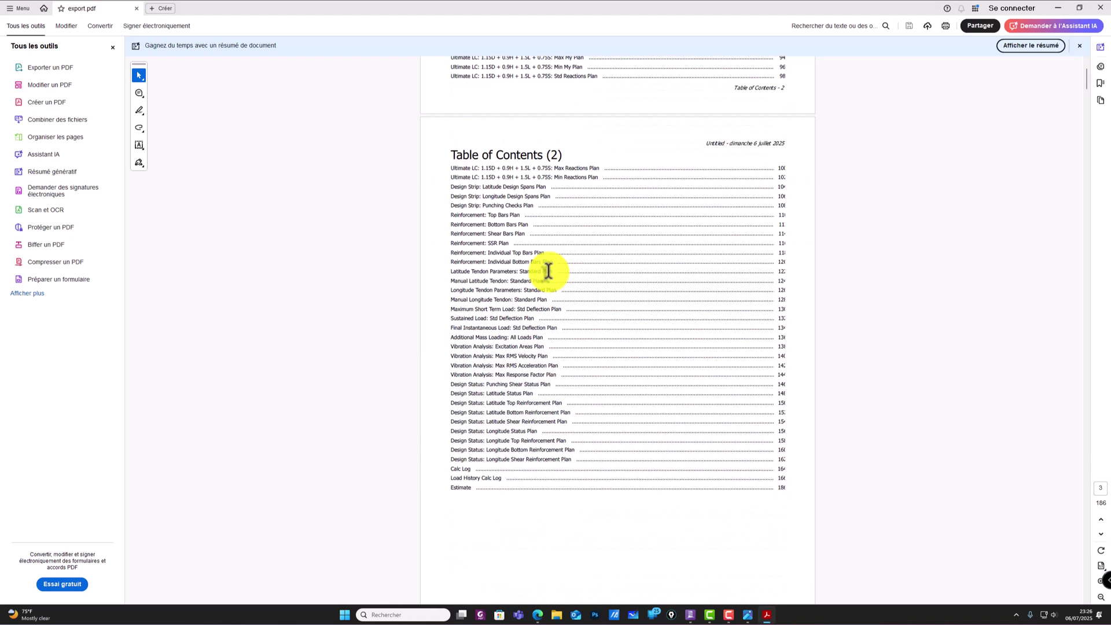
scroll(557, 263, down, 5)
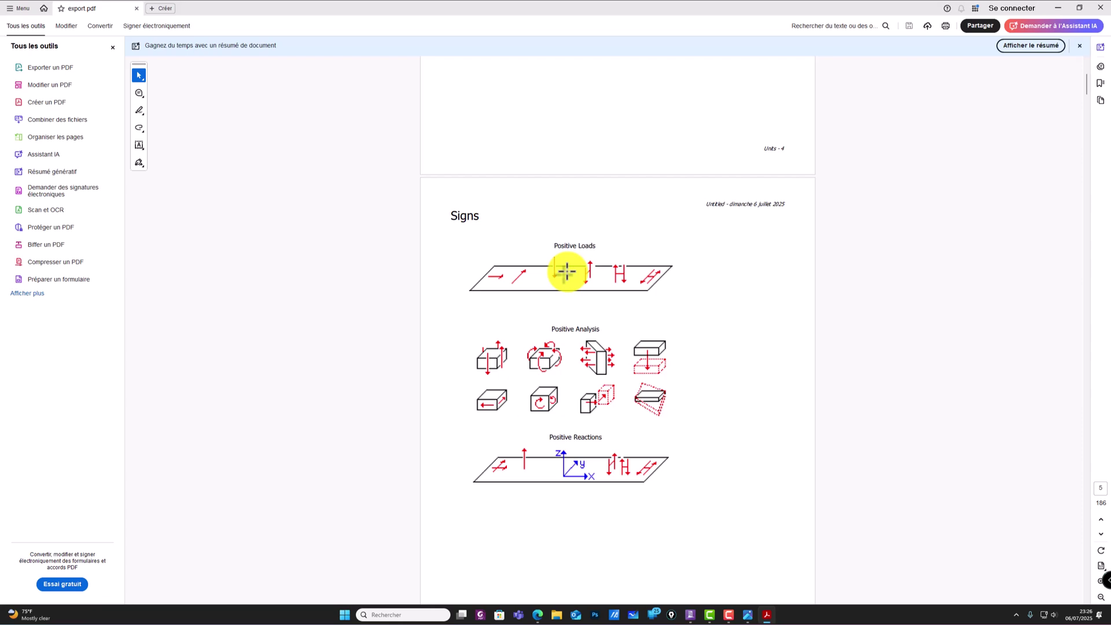
Step: Switch to RAM Concept and view the Signs criteria for comparison with the report's Signs page, then close them
click(690, 614)
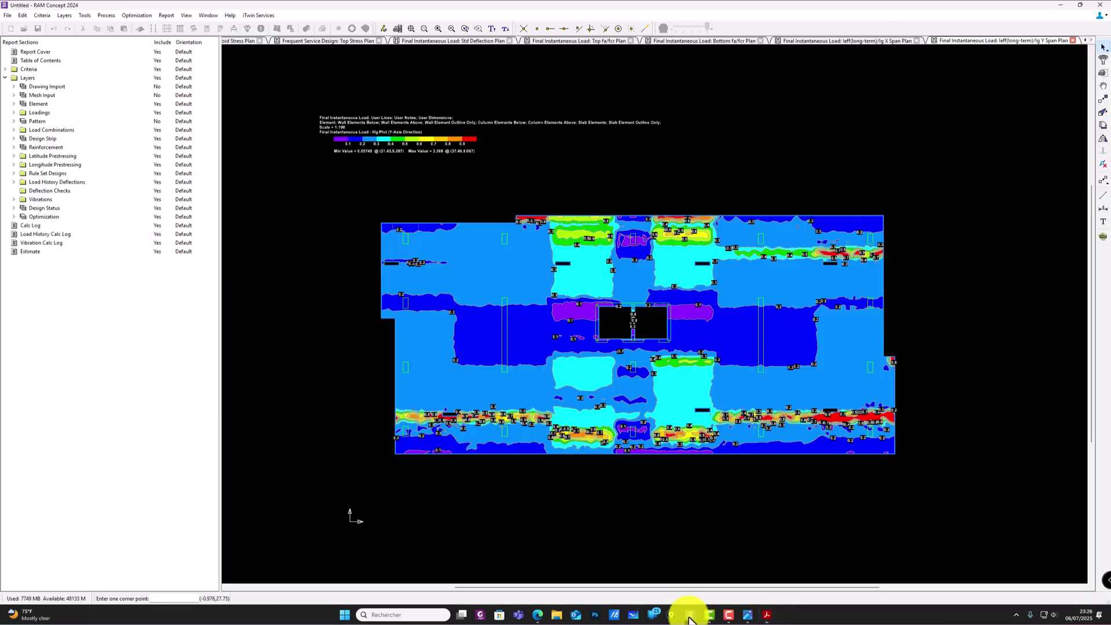
click(42, 15)
click(68, 57)
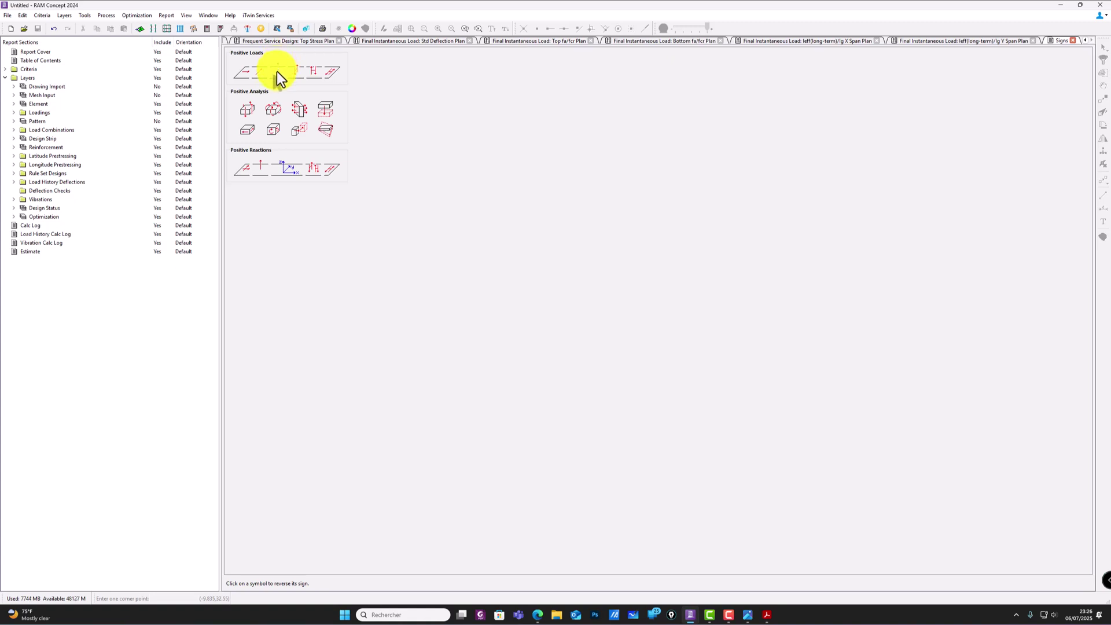
click(1070, 41)
Step: Switch back to export.pdf in Acrobat and examine the criteria pages from Materials and Loadings through Load History and Tendon Parameters Groups
click(765, 616)
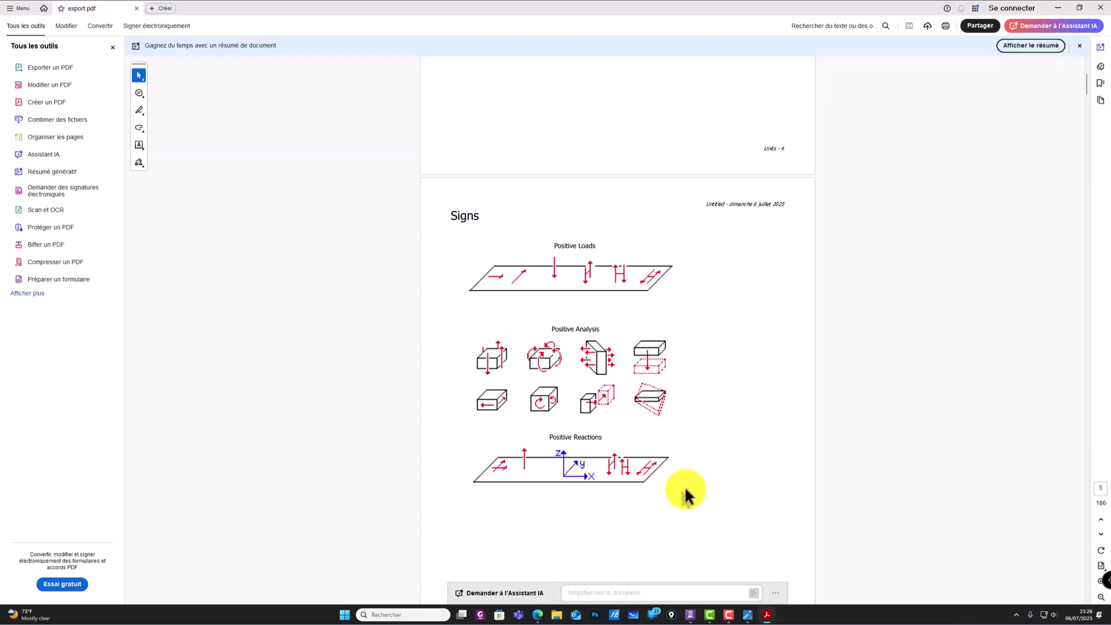
scroll(580, 242, down, 10)
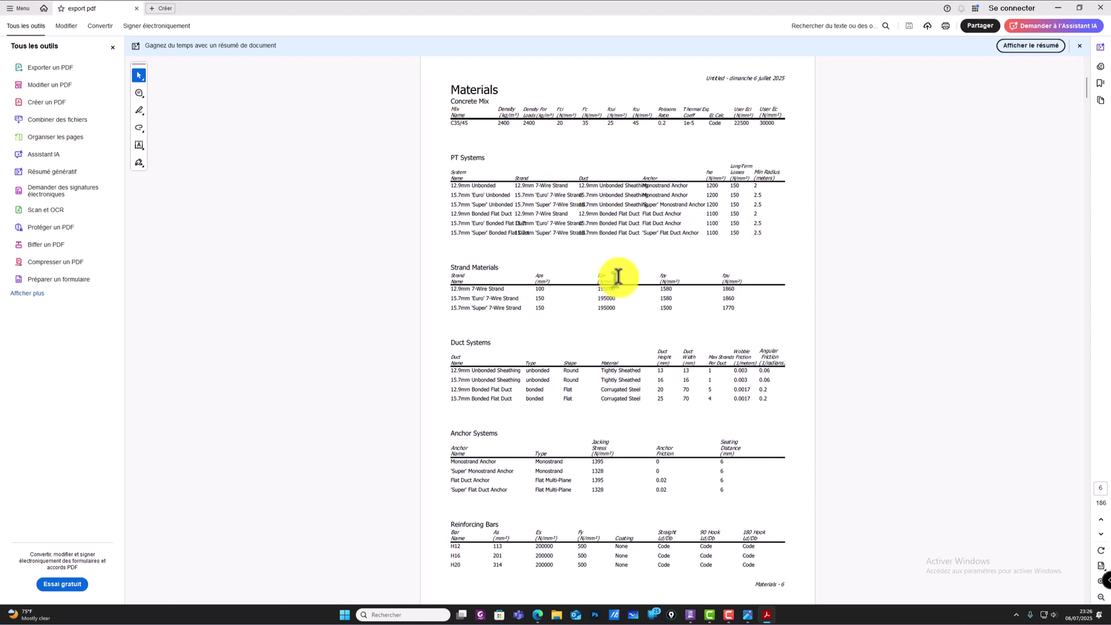
scroll(613, 289, down, 5)
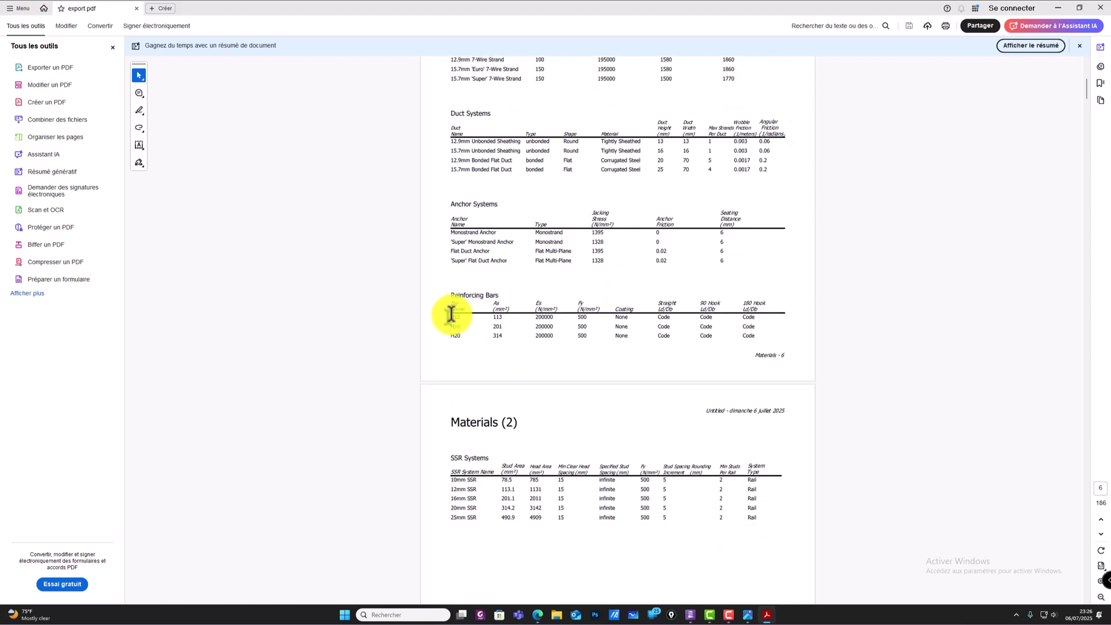
scroll(461, 324, down, 13)
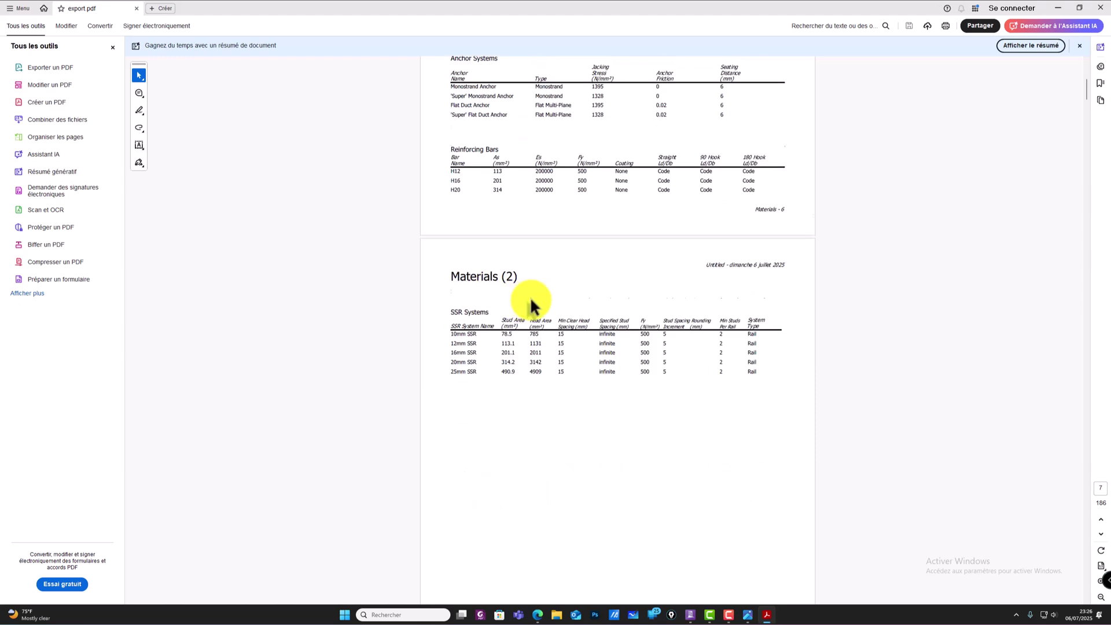
scroll(673, 271, down, 19)
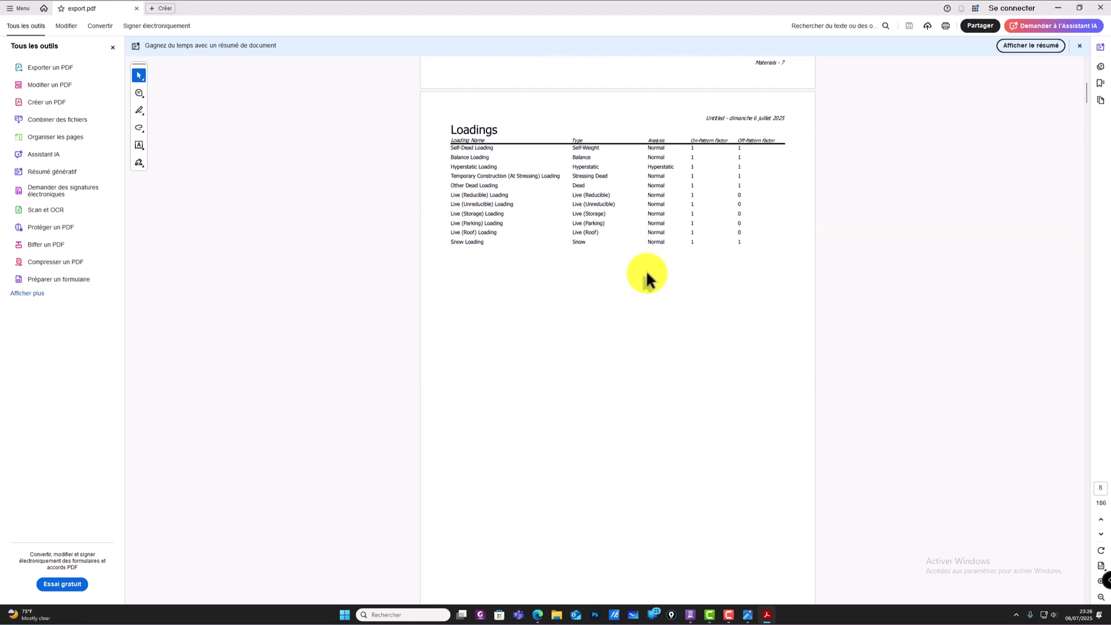
scroll(575, 268, down, 20)
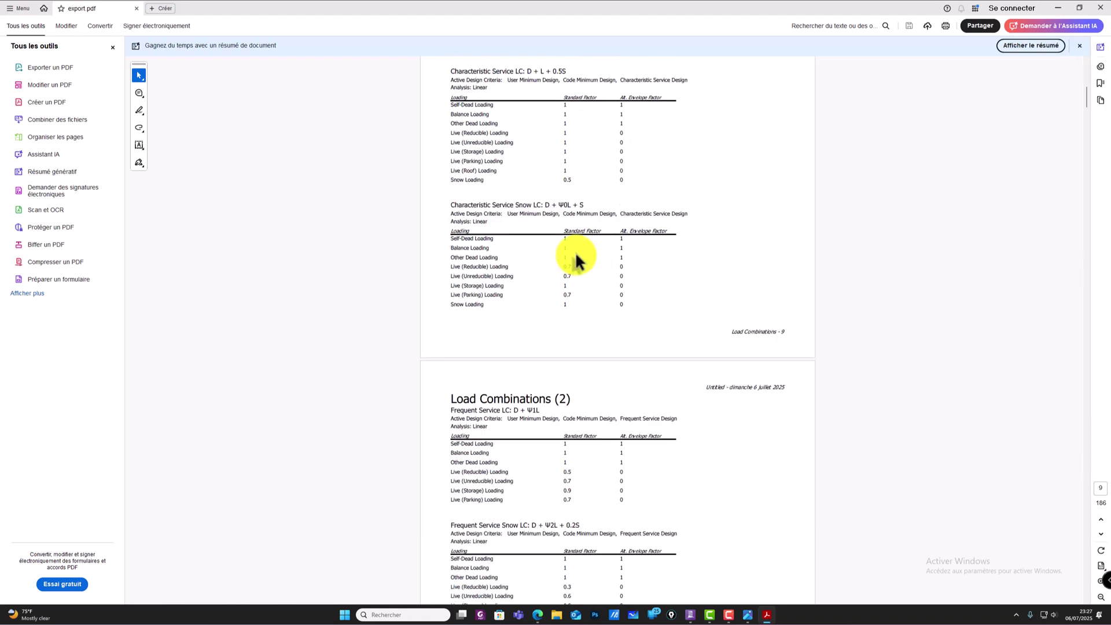
scroll(573, 273, down, 20)
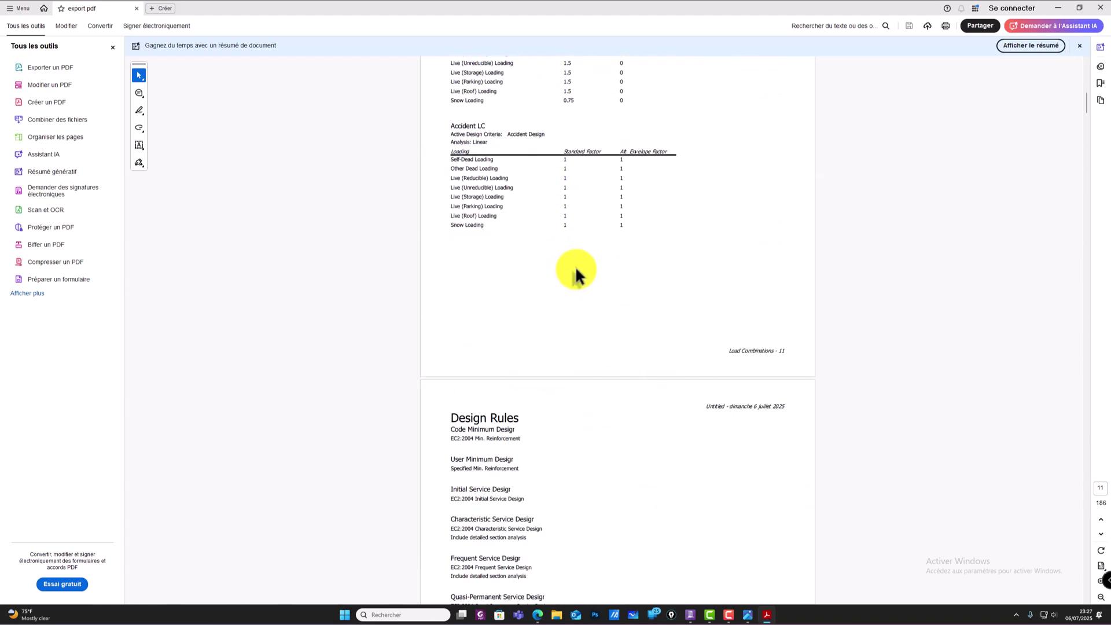
scroll(574, 271, down, 20)
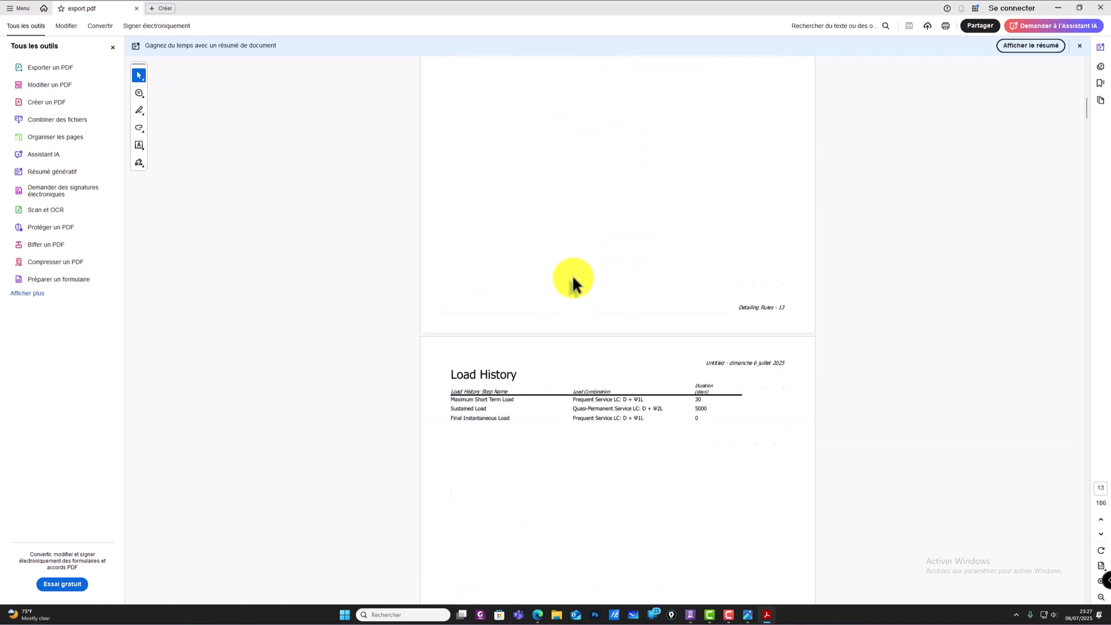
scroll(559, 297, down, 20)
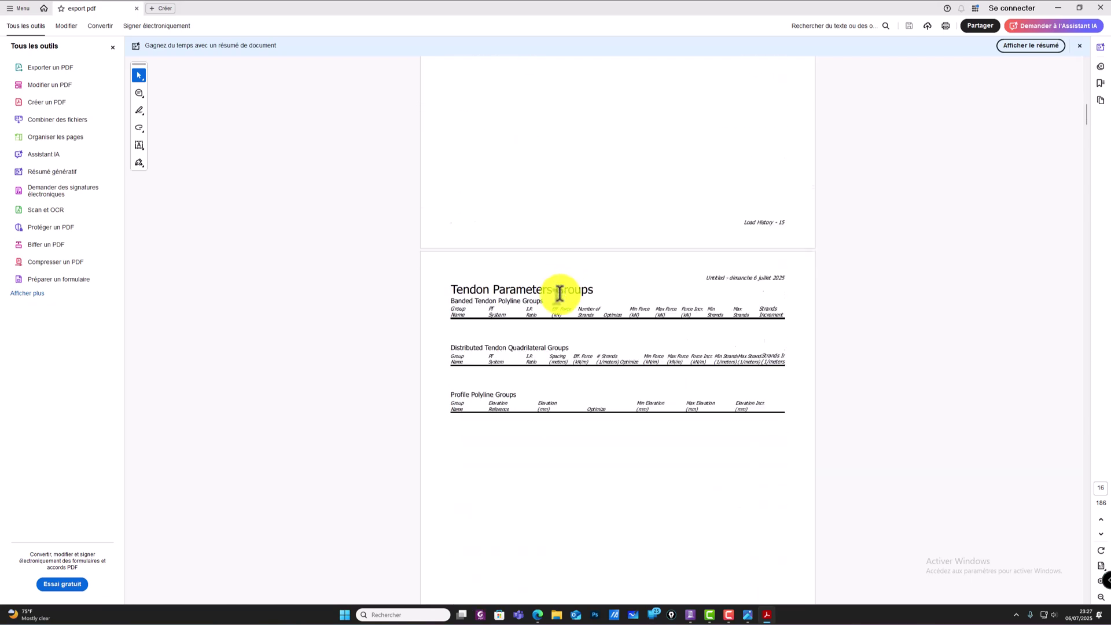
Step: Examine the report's element plan pages, from the Standard Plan through the slab, support and wall group summary plans
scroll(575, 288, down, 5)
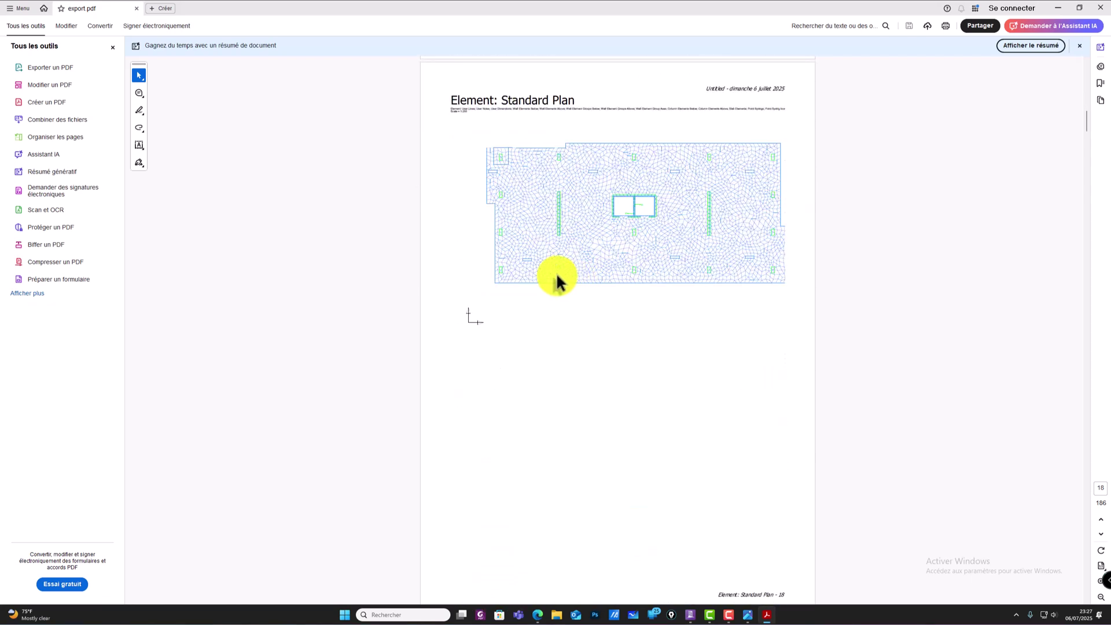
scroll(607, 185, down, 2)
scroll(658, 241, up, 2)
scroll(556, 180, down, 2)
scroll(596, 231, down, 14)
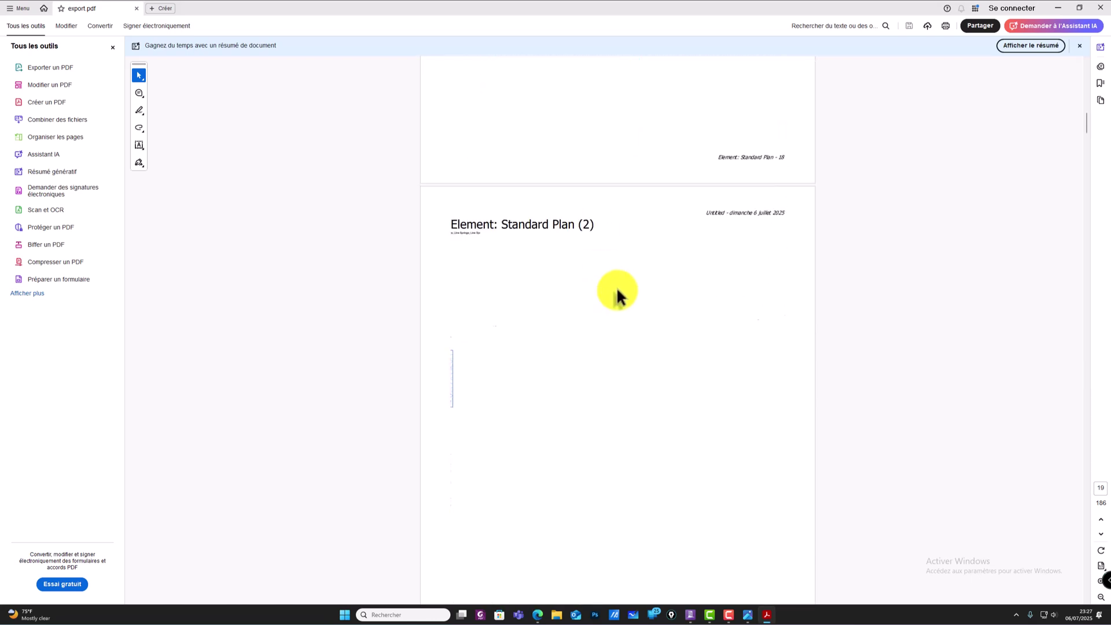
scroll(610, 283, down, 16)
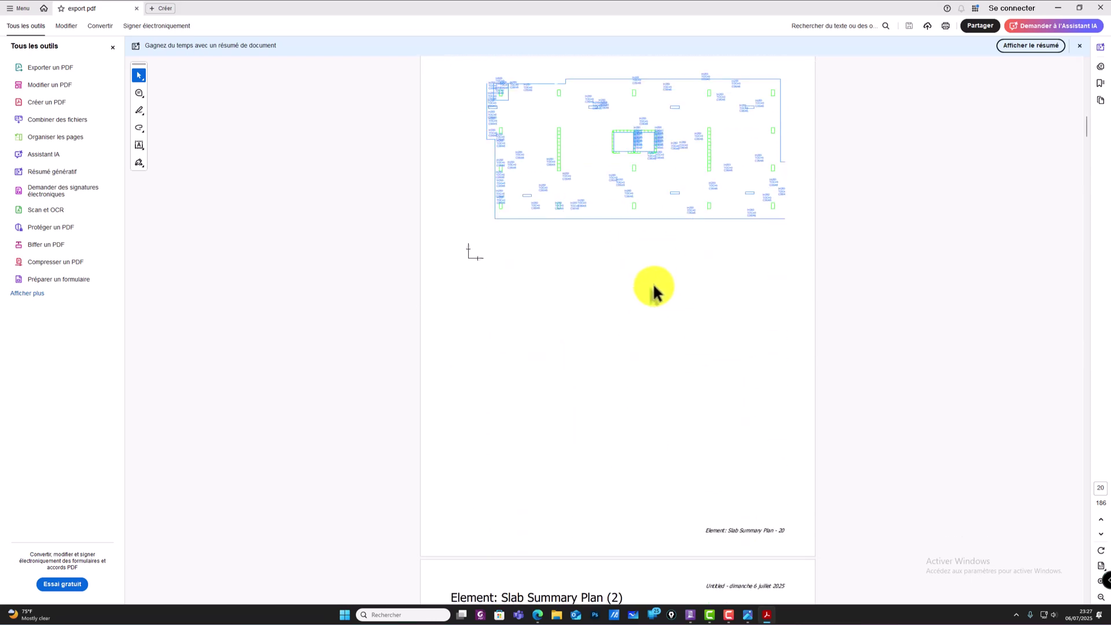
scroll(612, 291, down, 6)
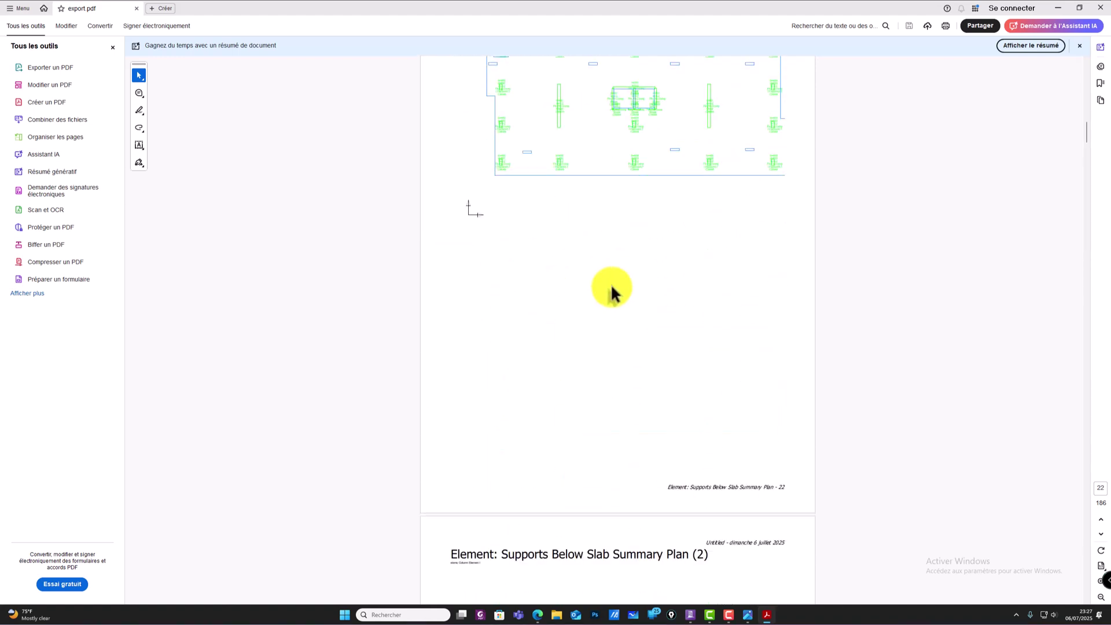
scroll(643, 208, up, 5)
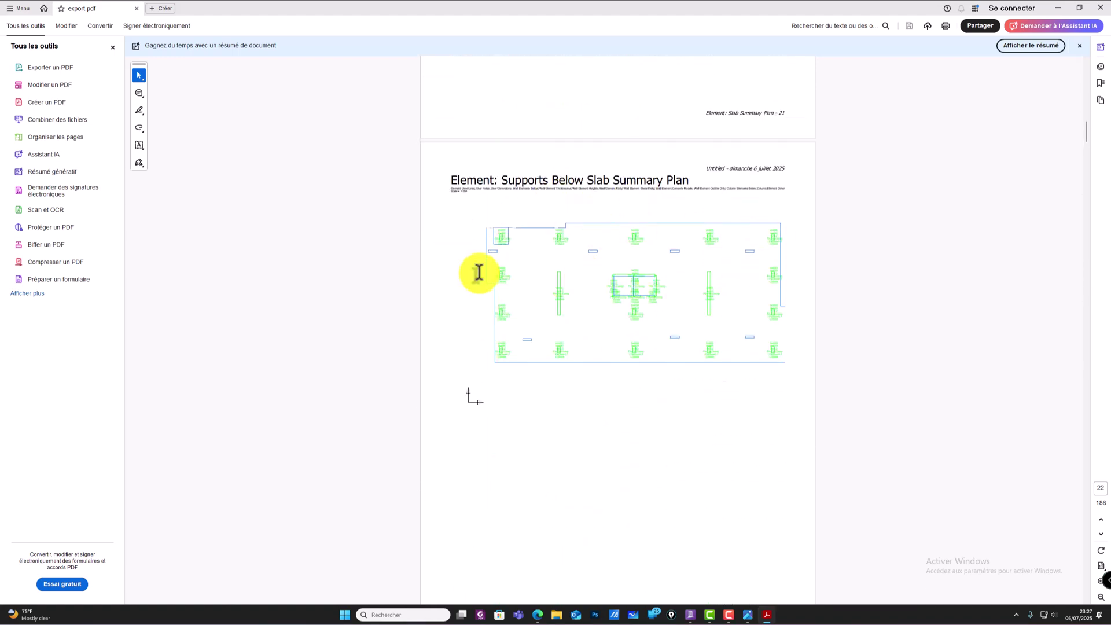
scroll(690, 267, down, 17)
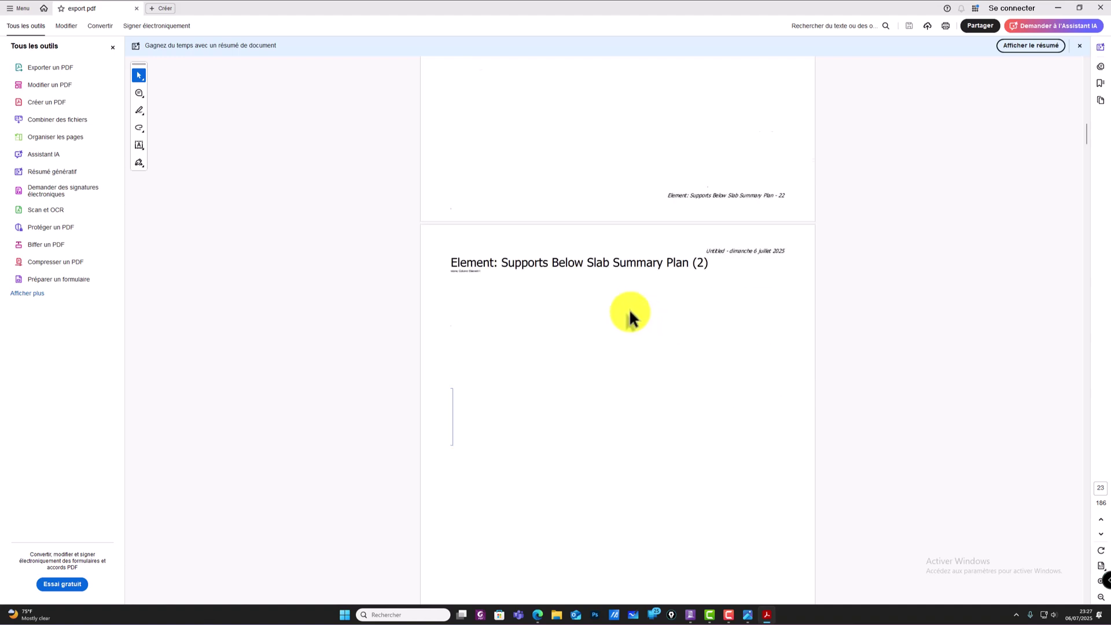
scroll(629, 316, down, 19)
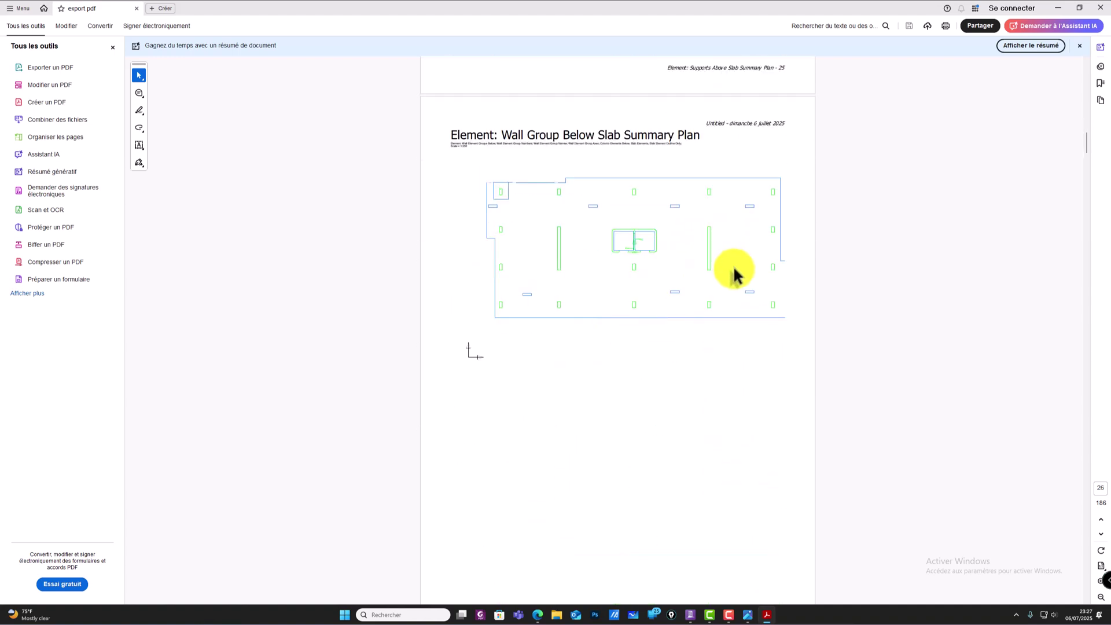
scroll(706, 322, down, 18)
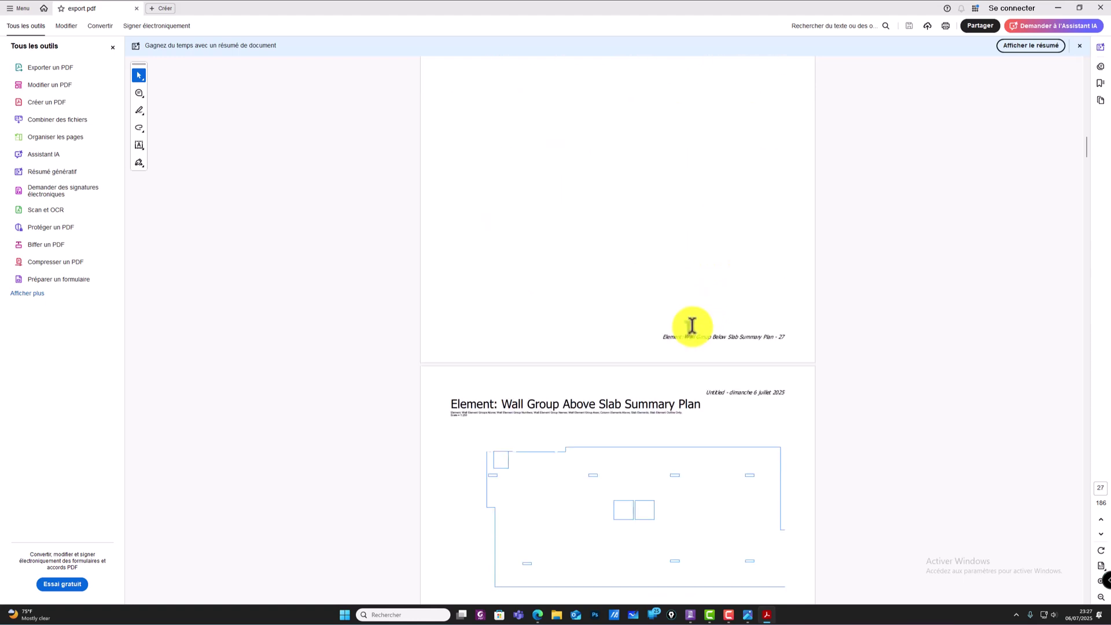
scroll(685, 333, down, 18)
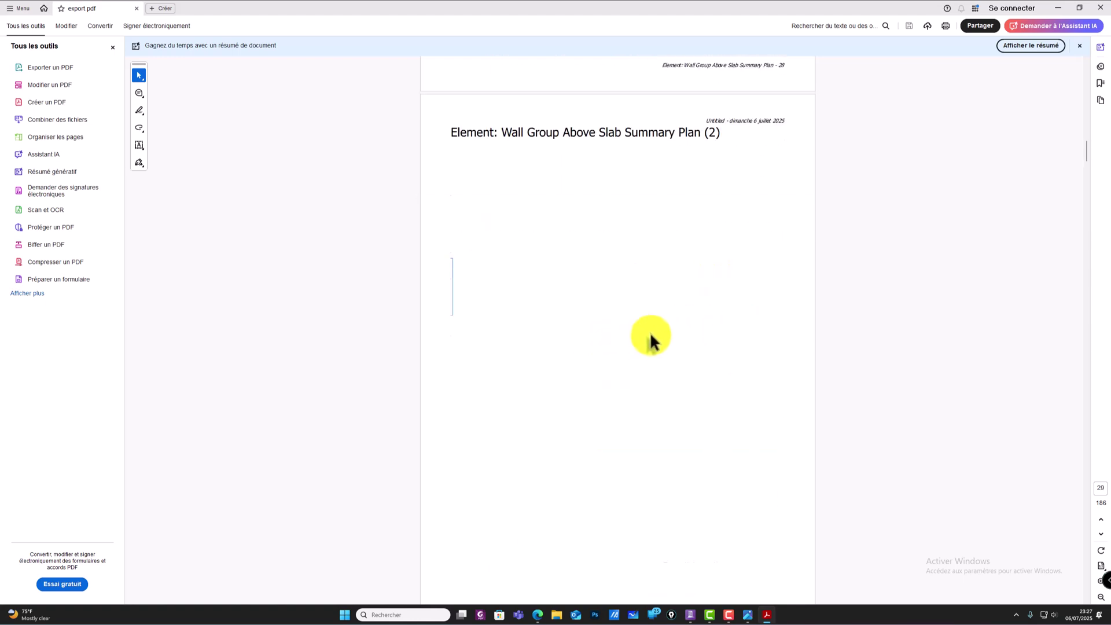
Step: Examine the All Loads Plan pages, from Temporary Construction (At Stressing) and Other Dead Loading through the Live (Roof) Loading
scroll(624, 342, down, 15)
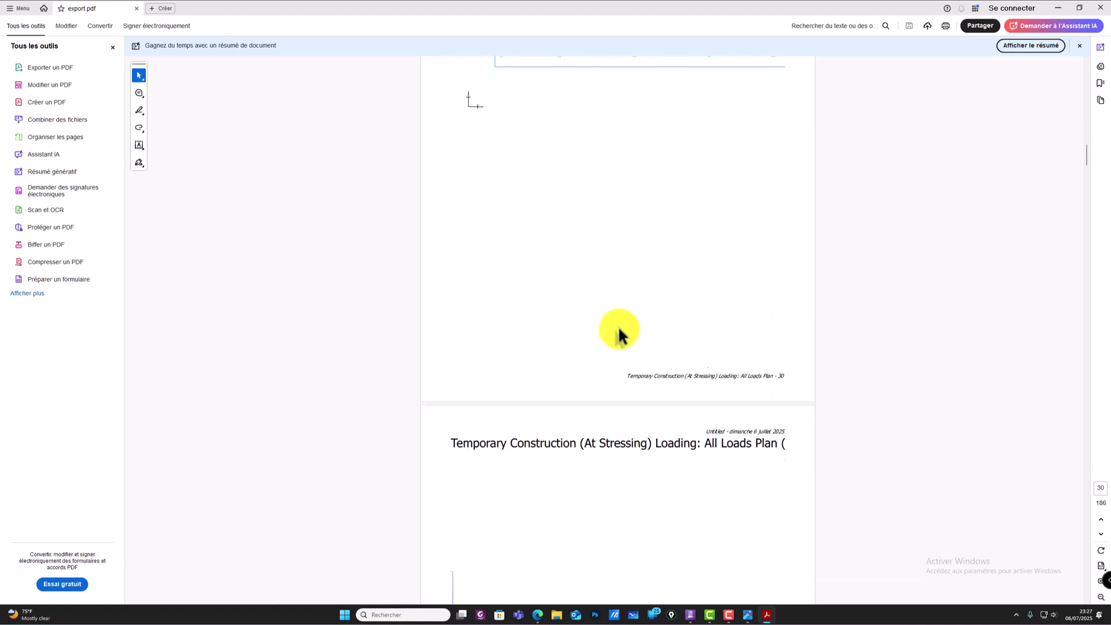
scroll(622, 337, down, 8)
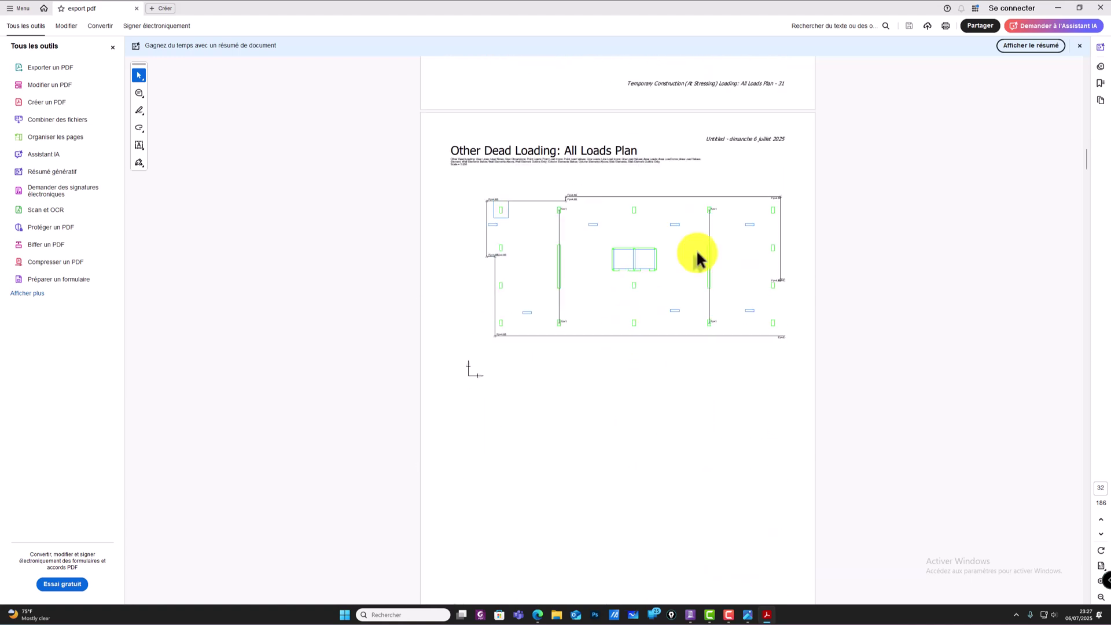
scroll(619, 236, down, 14)
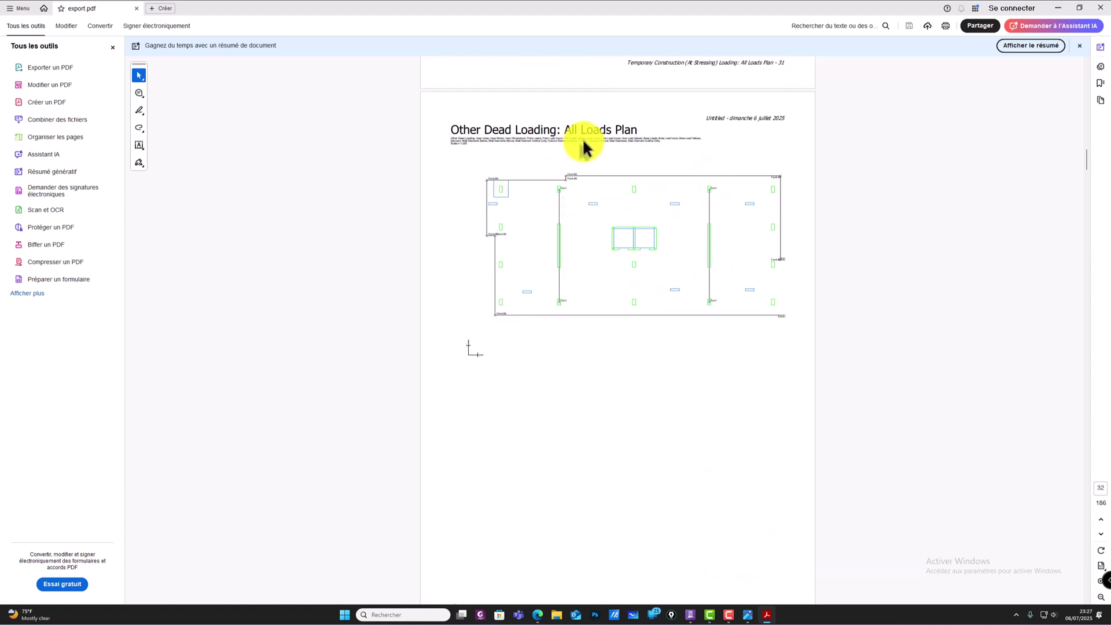
scroll(596, 313, down, 13)
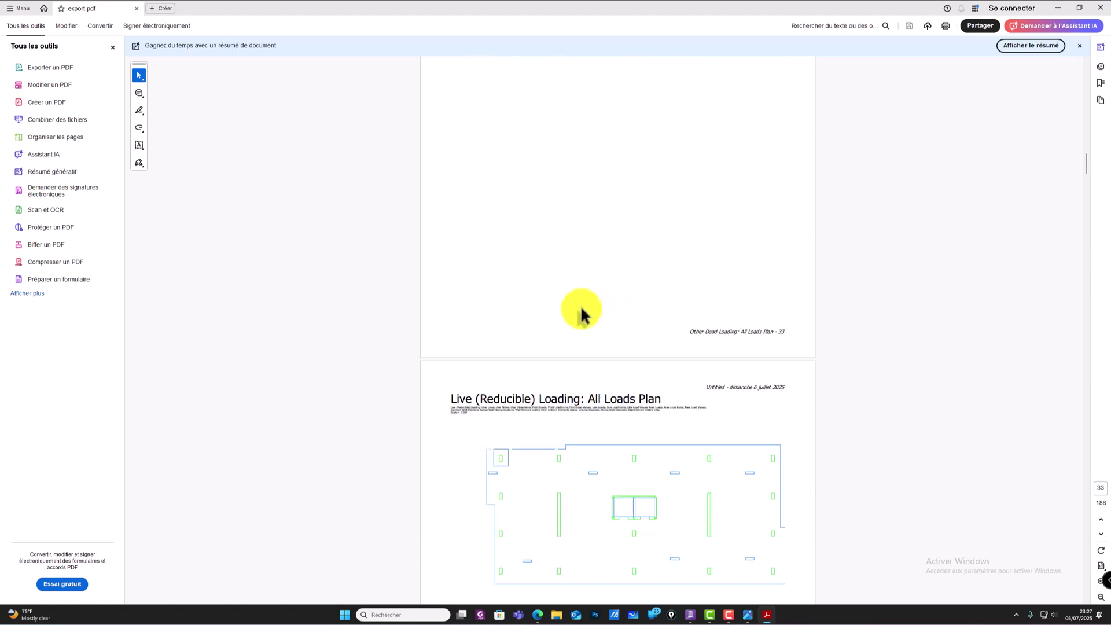
scroll(607, 317, down, 8)
scroll(569, 320, down, 15)
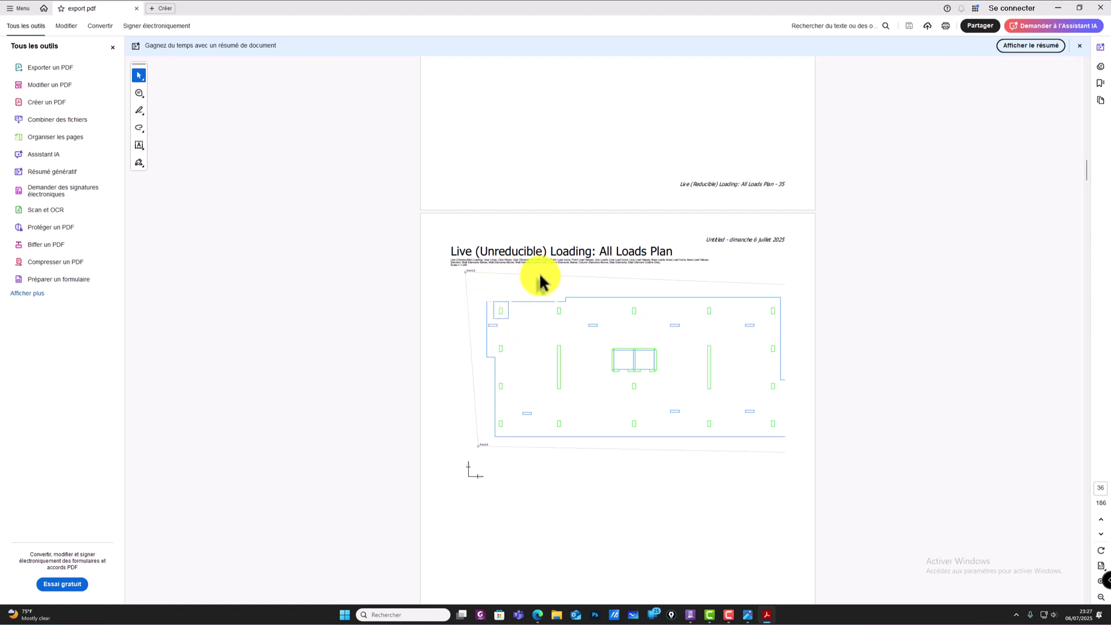
scroll(602, 364, down, 14)
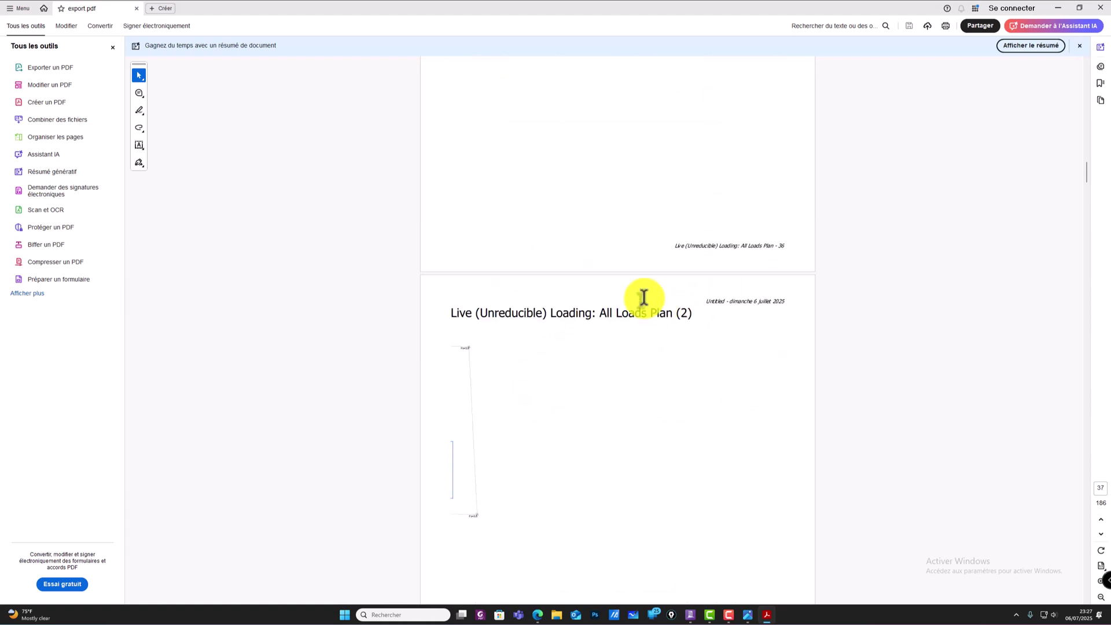
scroll(611, 314, down, 18)
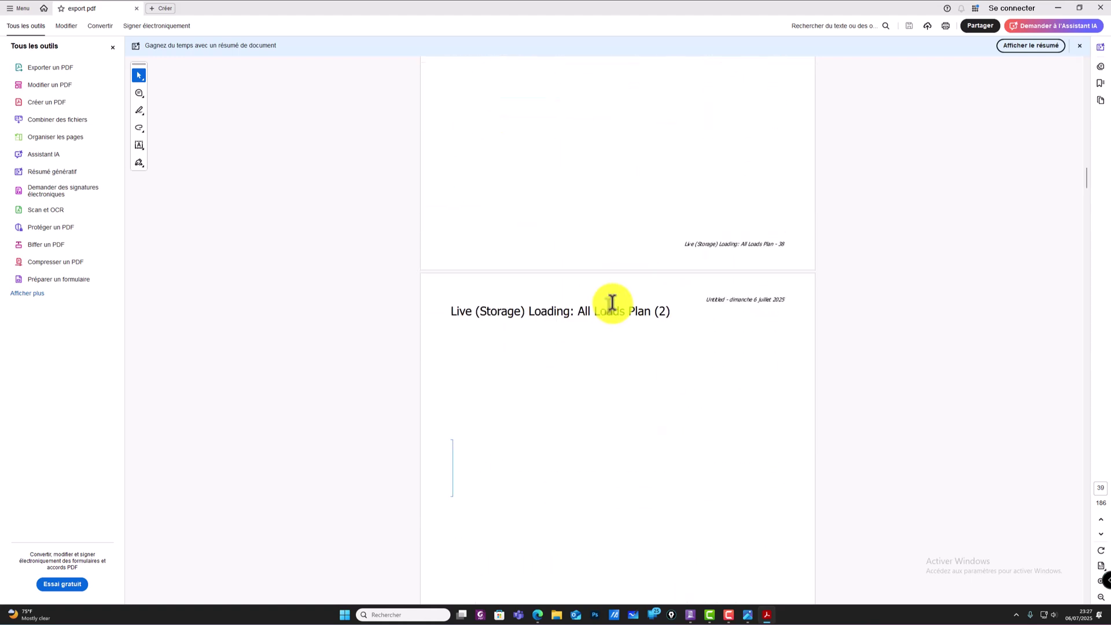
scroll(610, 302, down, 18)
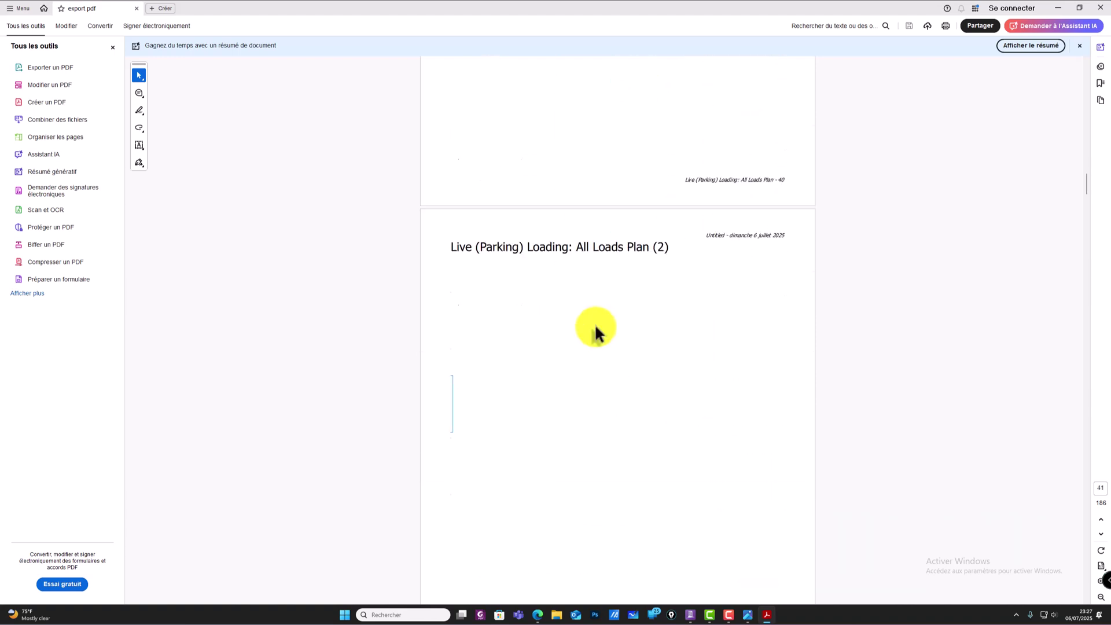
scroll(598, 324, down, 11)
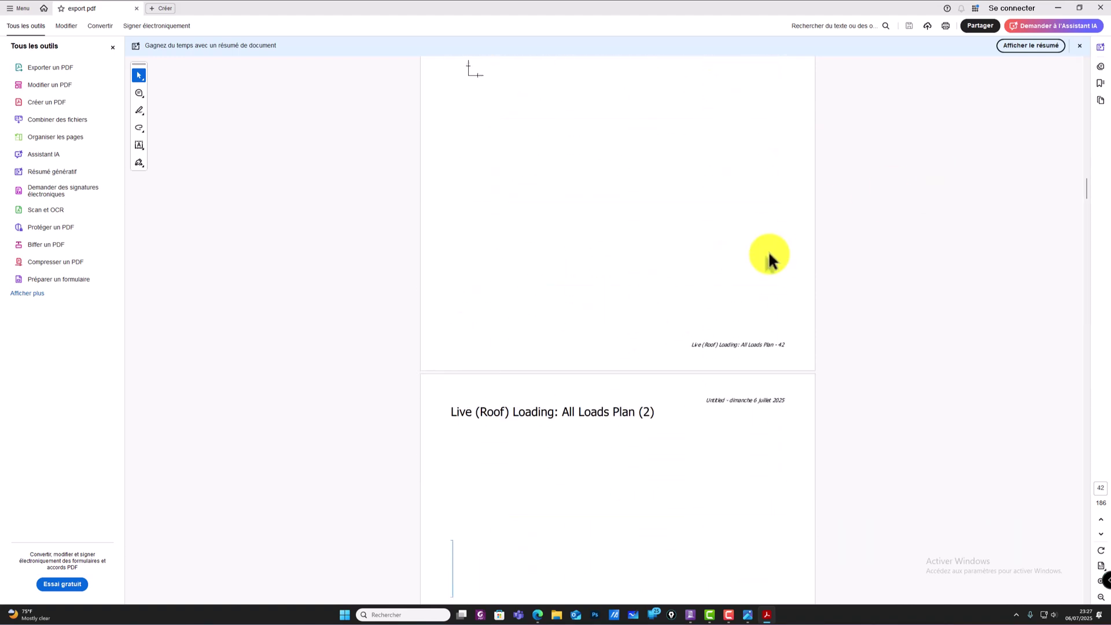
Step: Go to the Characteristic Service Snow LC: D + Ψ0L + S Max Deflection Plan on page 50 and enlarge it for reading
drag(1086, 202, 1088, 205)
scroll(627, 402, down, 8)
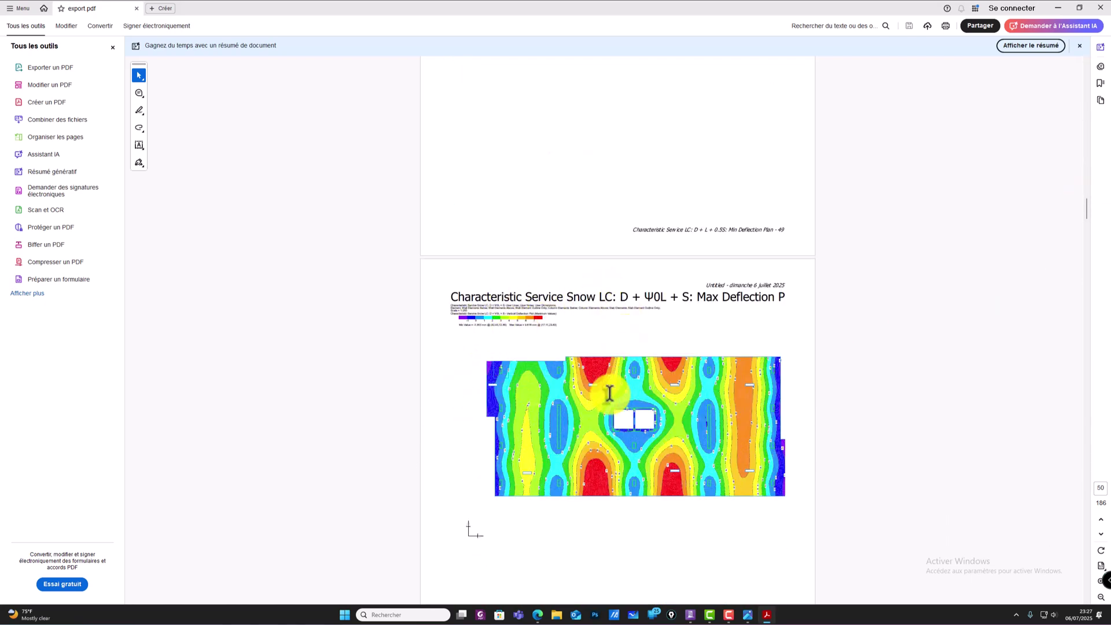
scroll(610, 394, down, 3)
scroll(562, 340, up, 2)
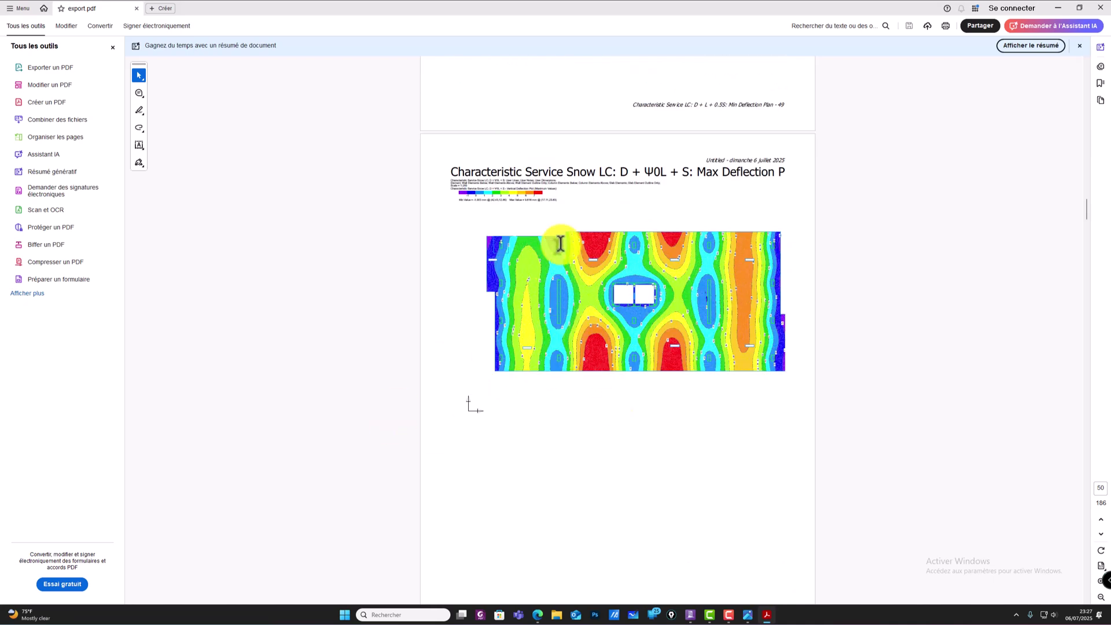
click(1099, 580)
click(1099, 581)
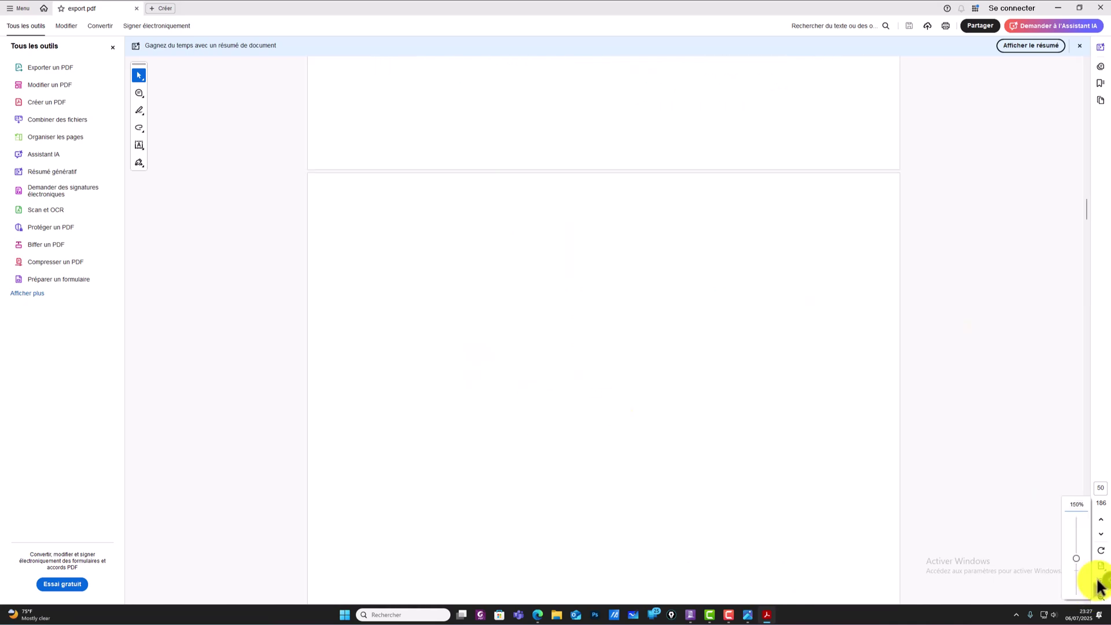
click(1098, 581)
scroll(628, 483, down, 1)
scroll(627, 483, down, 2)
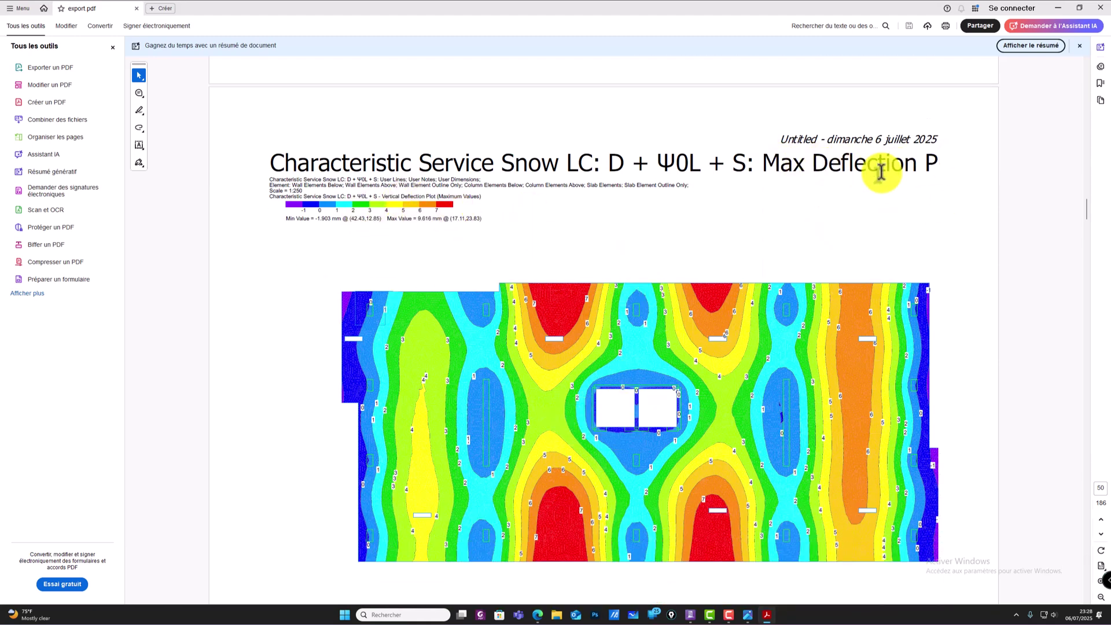
Step: Examine the enlarged Characteristic Service Snow LC maximum and minimum deflection plans on pages 50 to 52
scroll(678, 320, down, 3)
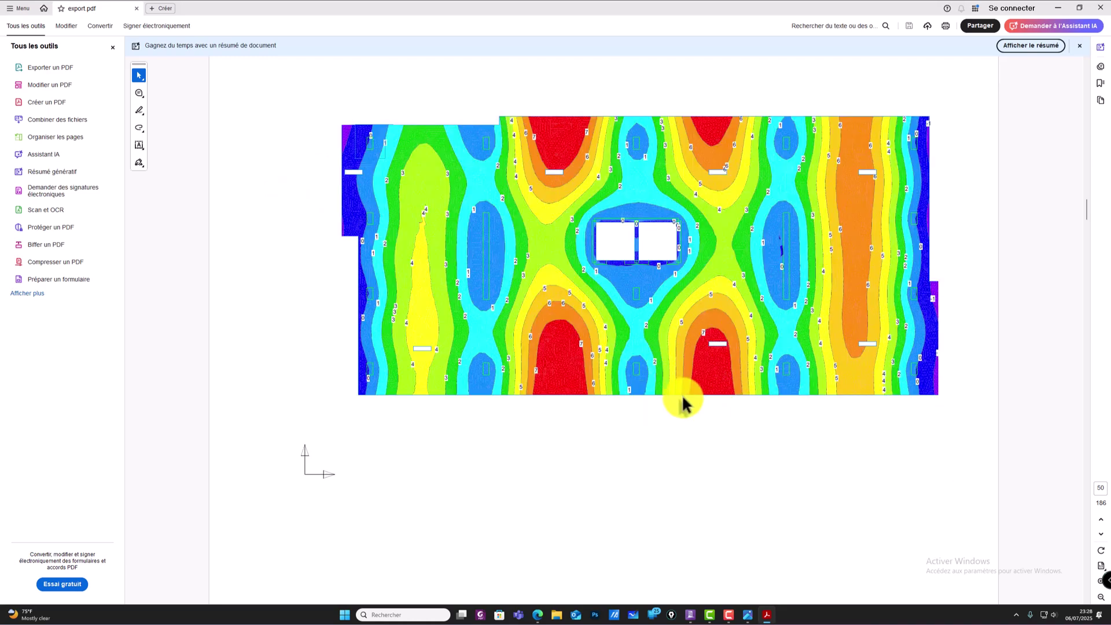
scroll(688, 392, down, 5)
scroll(666, 372, down, 5)
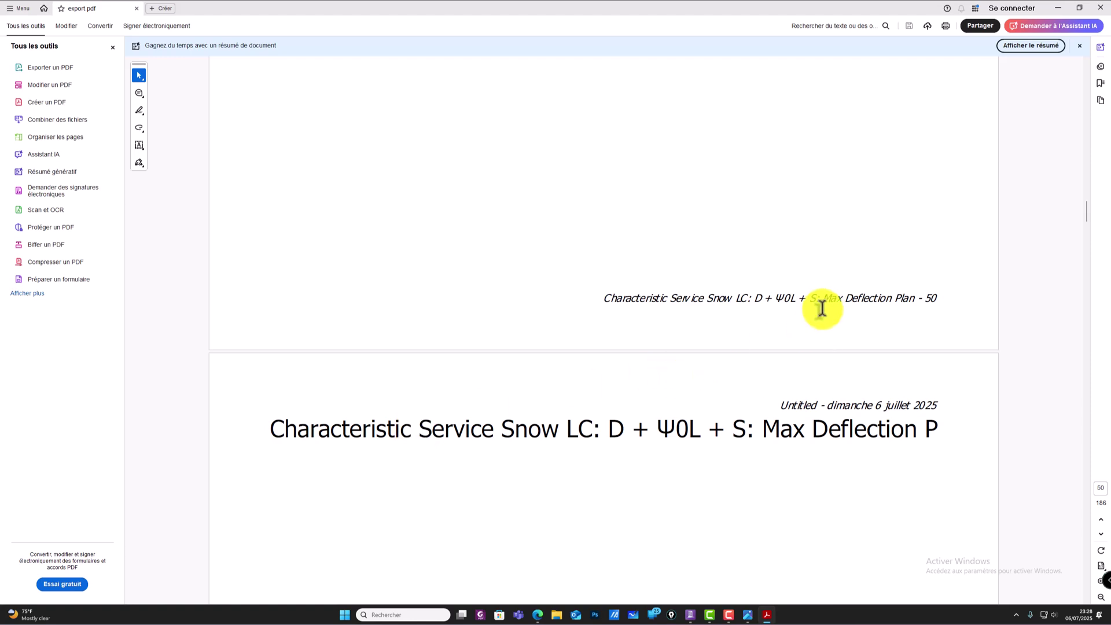
scroll(821, 307, down, 12)
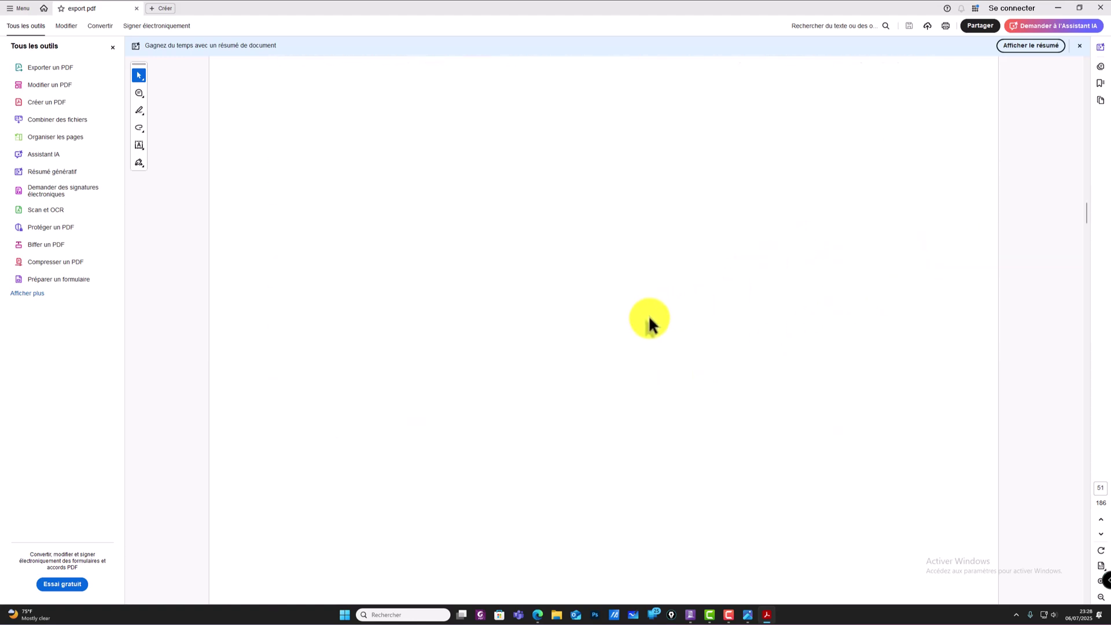
scroll(649, 319, down, 12)
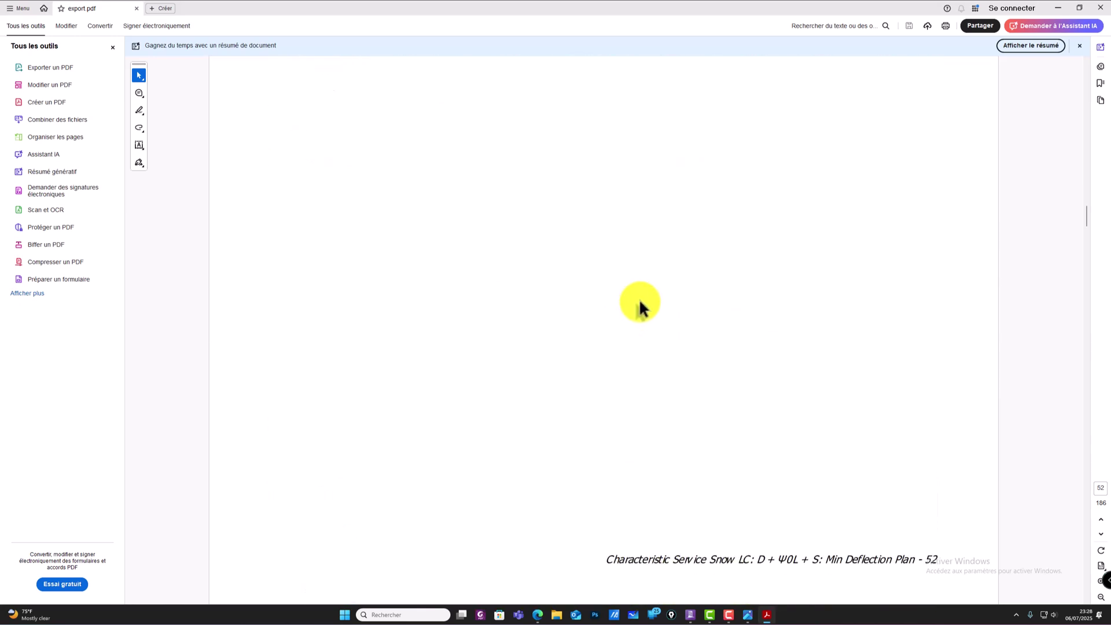
scroll(639, 307, down, 3)
Step: Jump to the reinforcement section at page 110 and examine the Top Bars, Bottom Bars, Shear Bars and SSR plans
drag(1088, 229, 1101, 381)
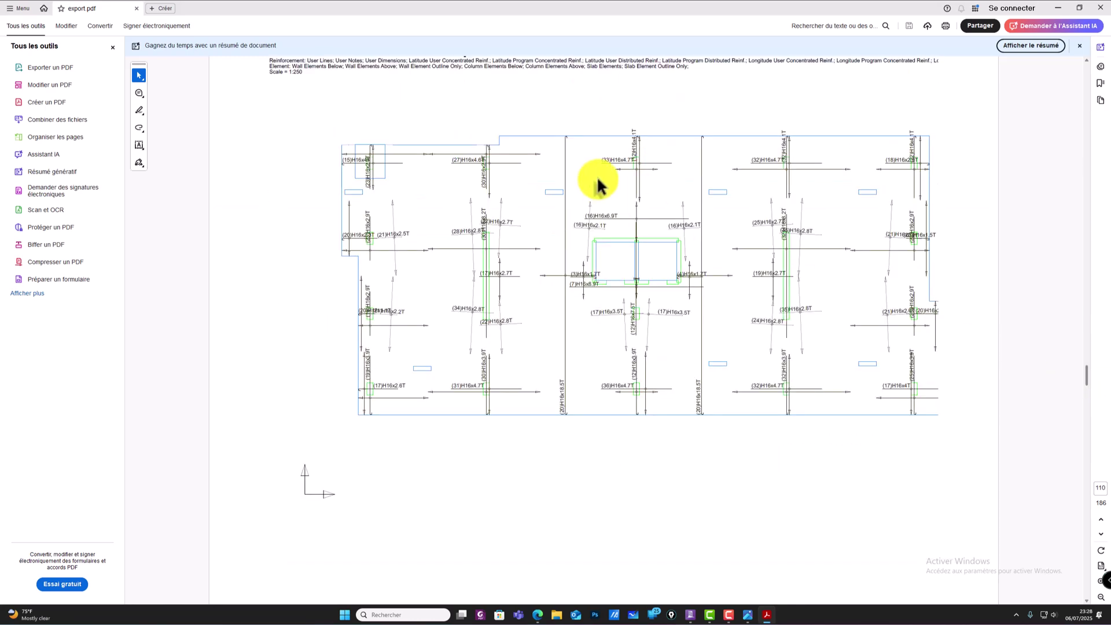
scroll(506, 172, down, 10)
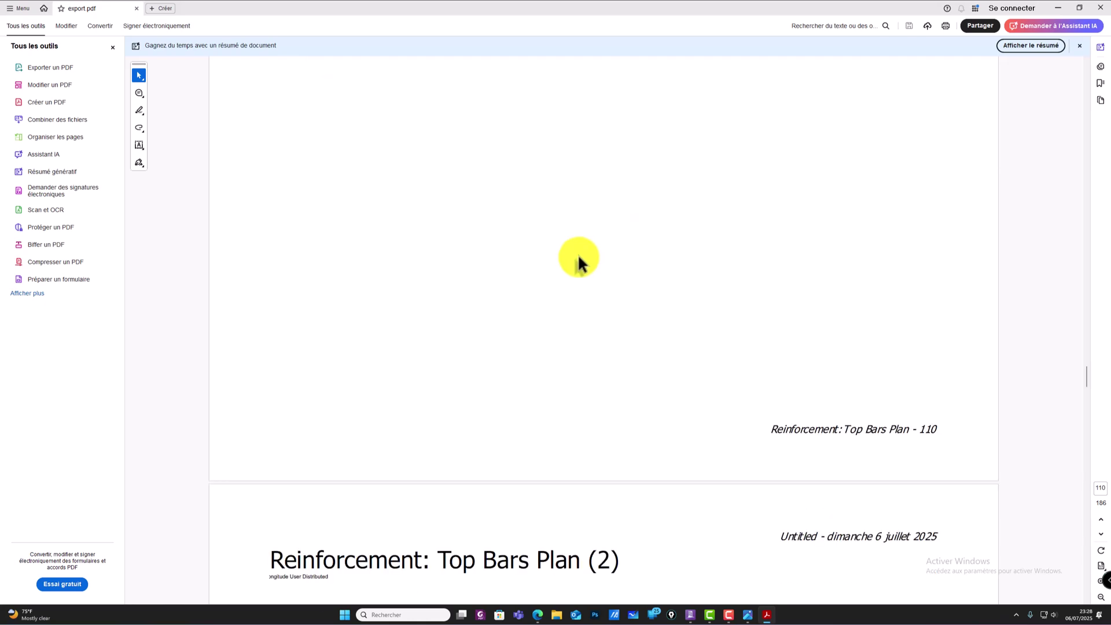
scroll(617, 248, down, 15)
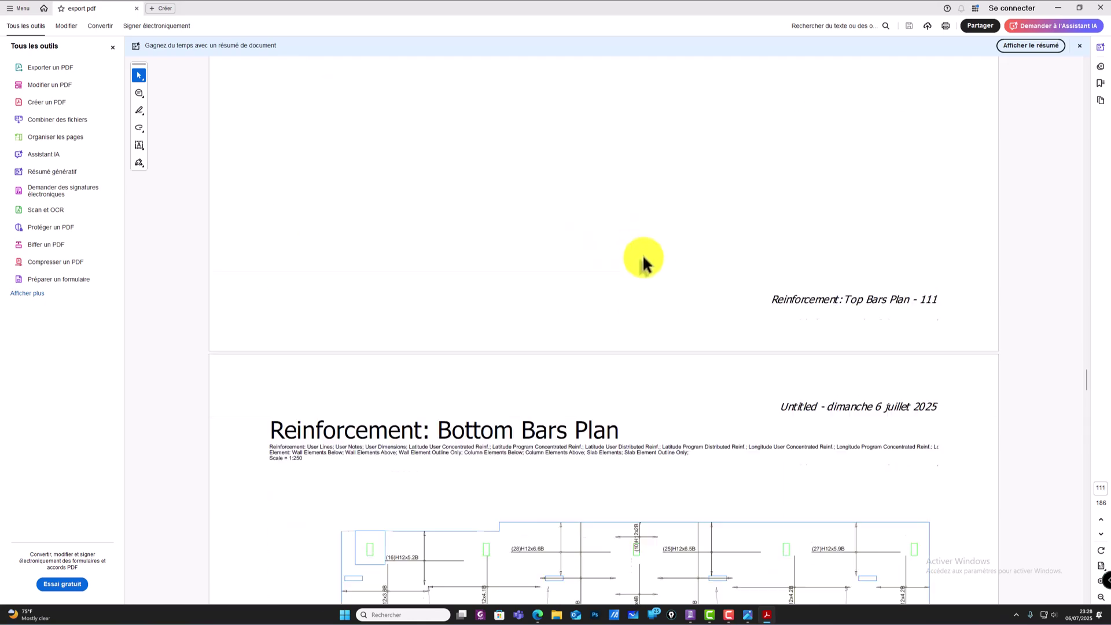
scroll(698, 257, up, 3)
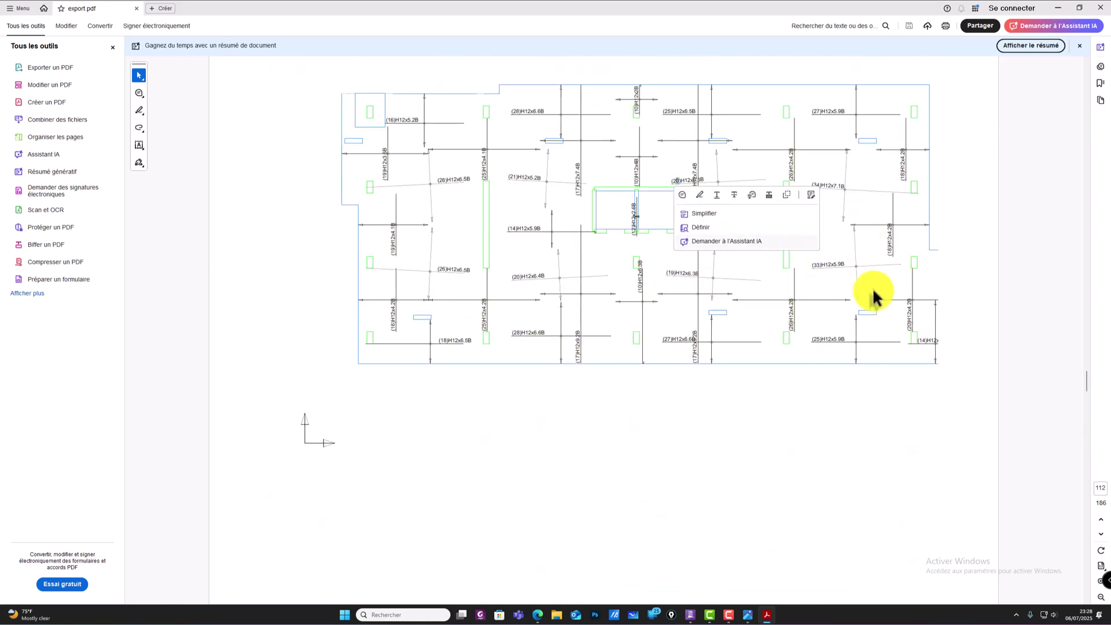
scroll(719, 240, down, 6)
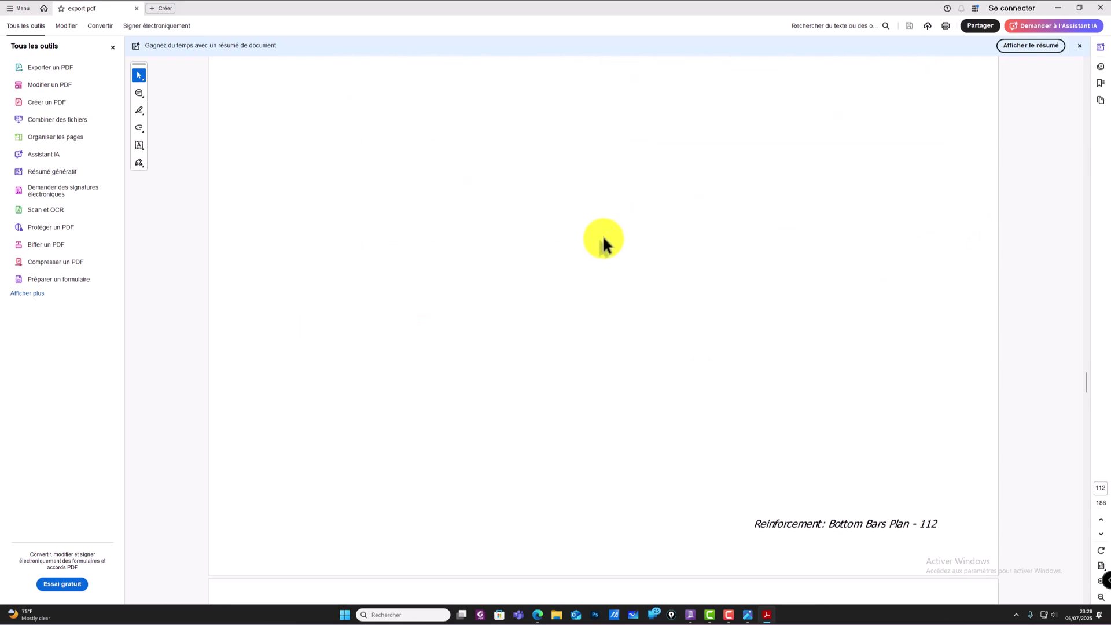
scroll(603, 243, down, 12)
scroll(503, 253, down, 6)
scroll(653, 265, up, 4)
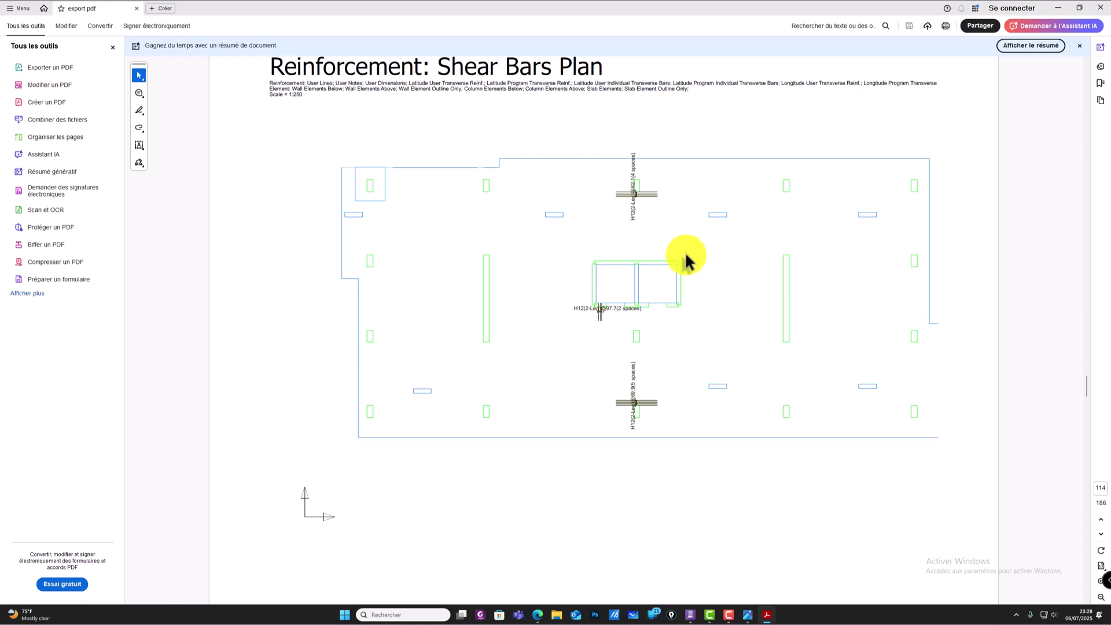
scroll(687, 260, down, 15)
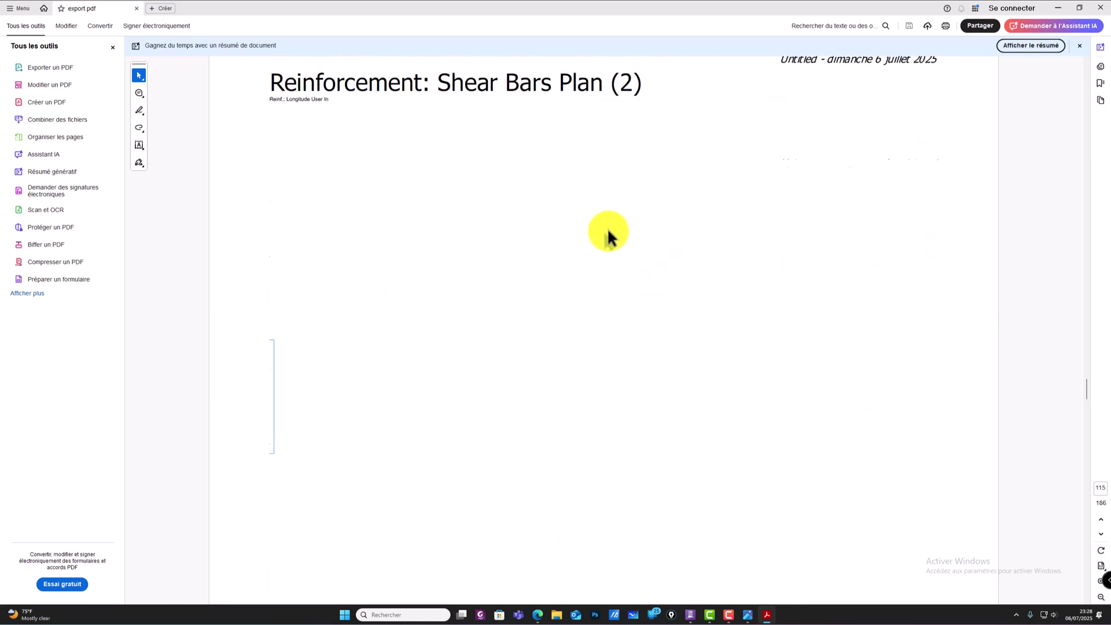
scroll(569, 228, up, 8)
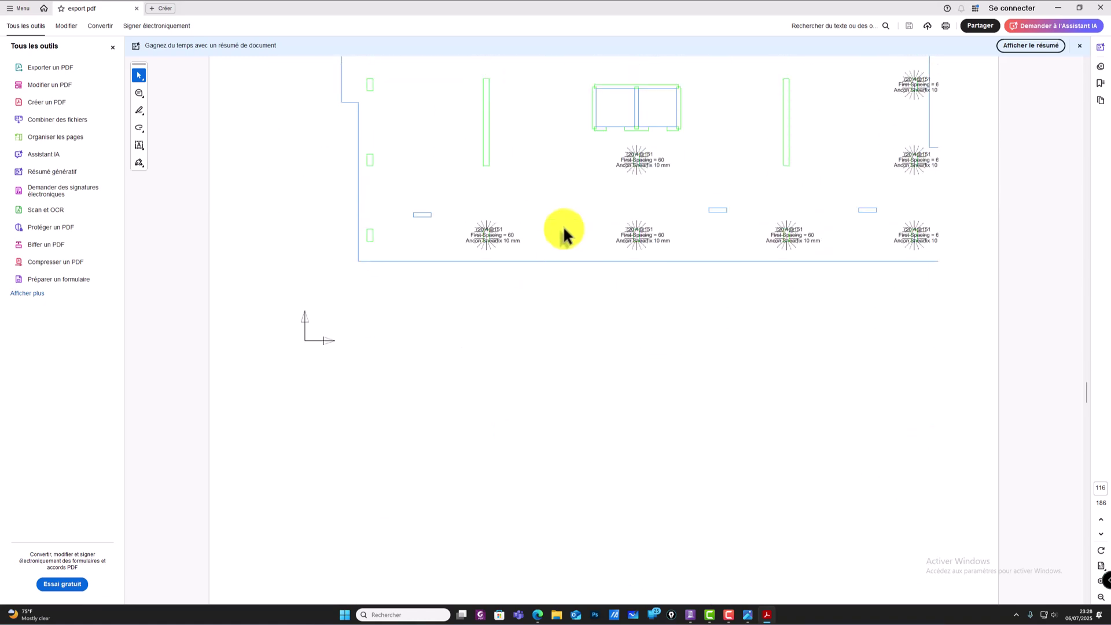
scroll(520, 233, up, 3)
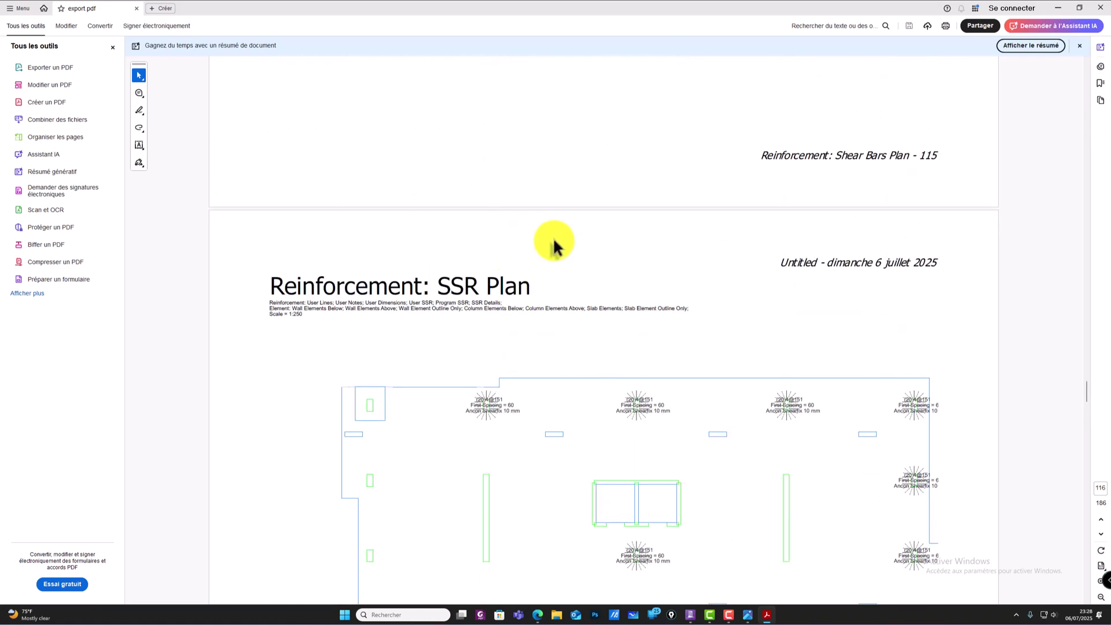
Step: Examine the rest of the SSR Plan on page 116 and the reinforcement plans through the Individual Bottom Bars Plan on page 120
scroll(527, 370, down, 2)
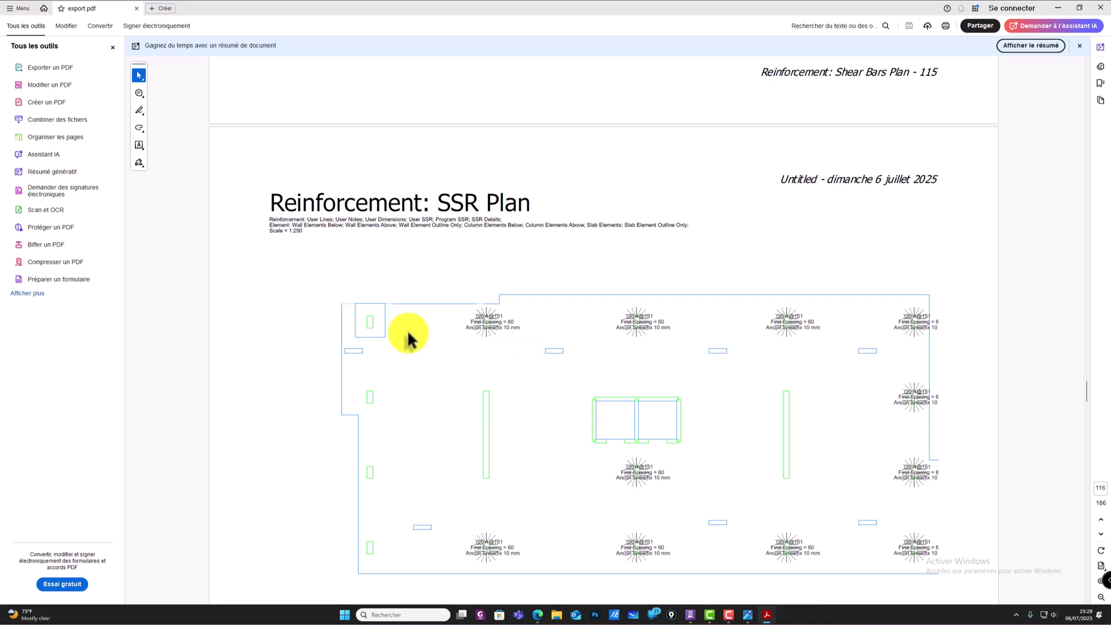
scroll(579, 316, down, 15)
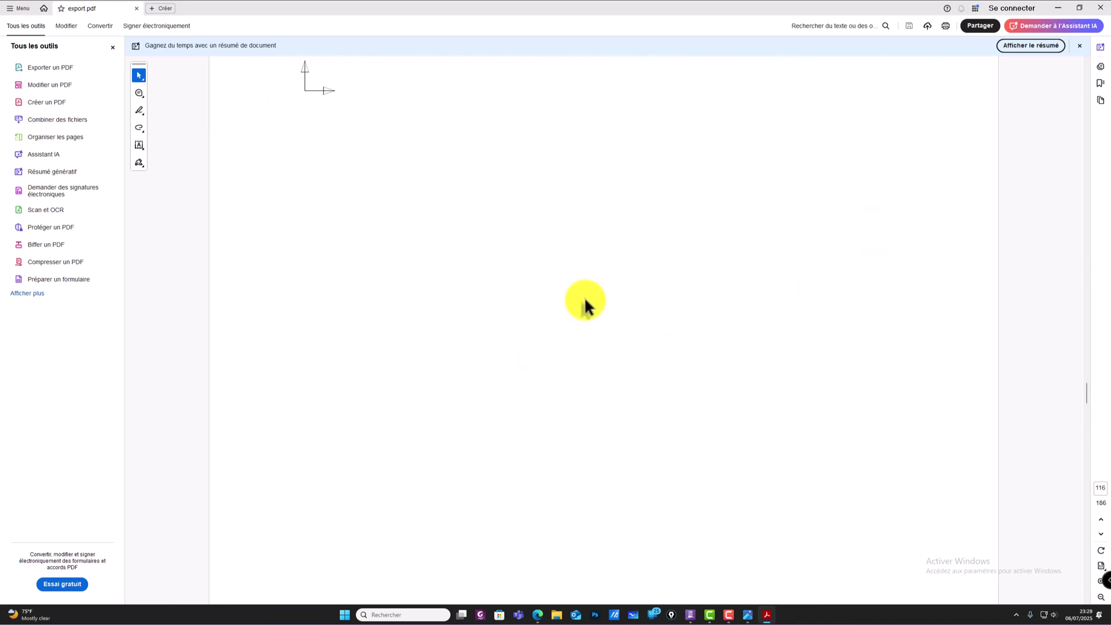
scroll(580, 297, down, 12)
scroll(594, 348, down, 20)
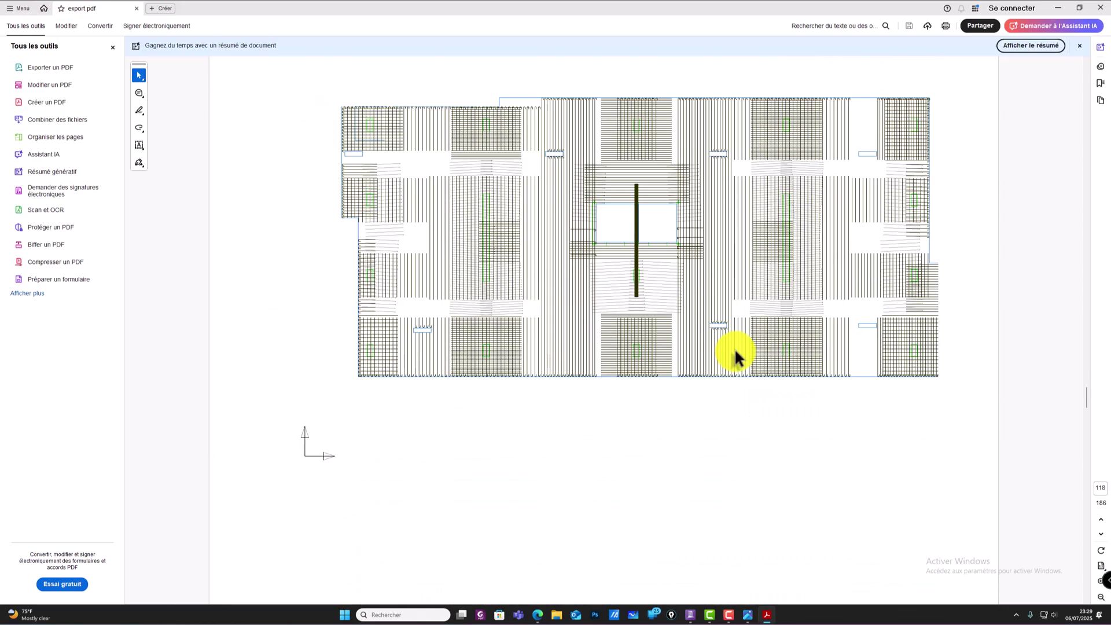
scroll(734, 348, down, 20)
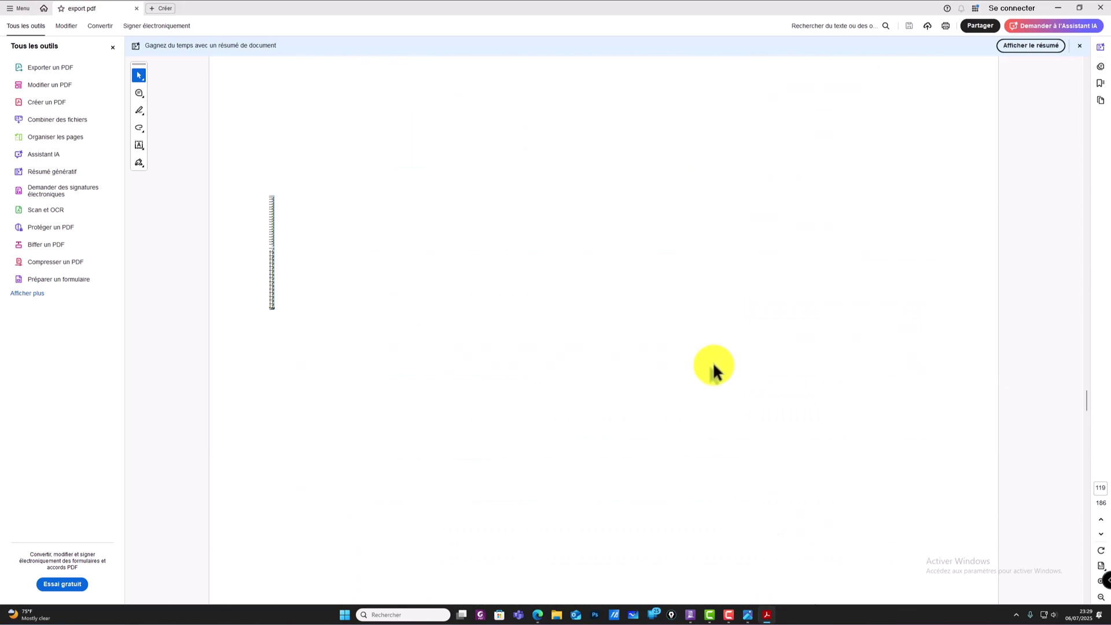
scroll(708, 369, down, 20)
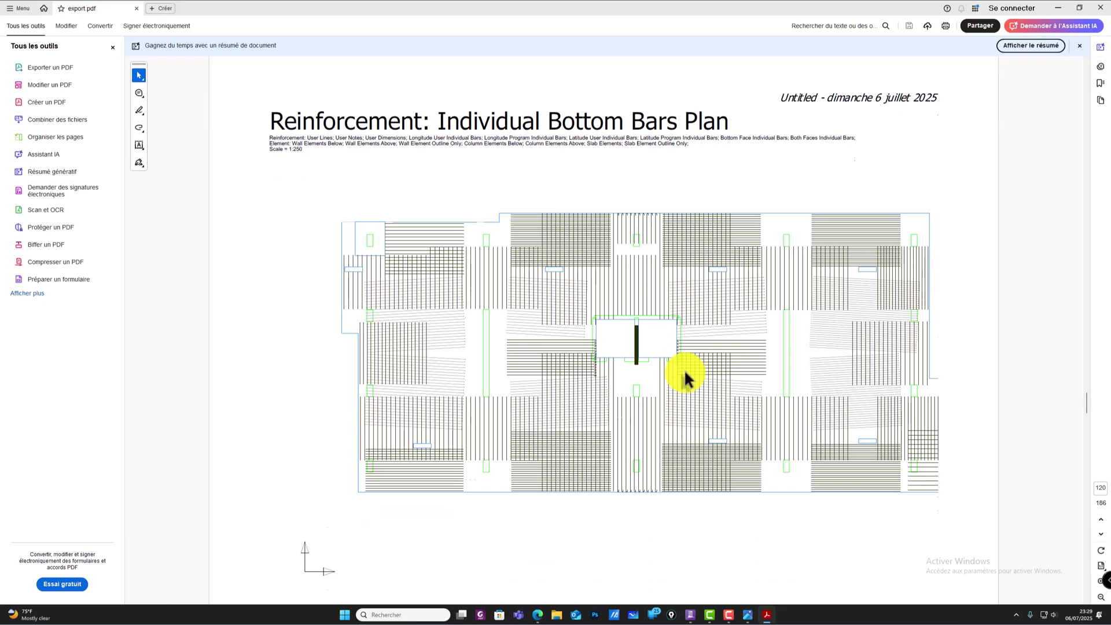
scroll(686, 373, up, 5)
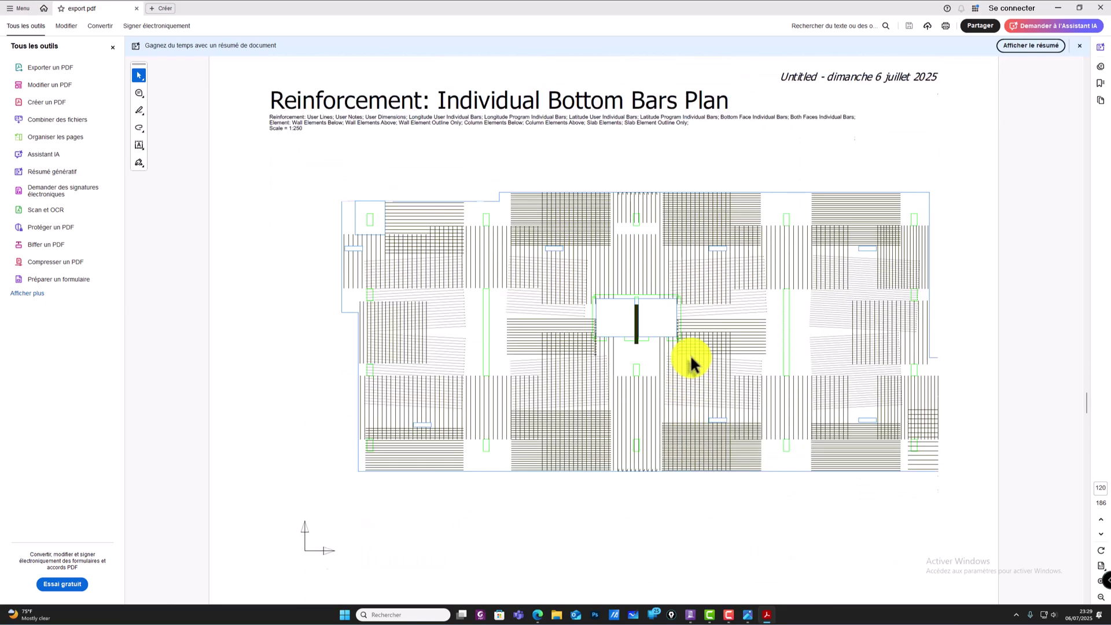
scroll(665, 345, up, 1)
scroll(662, 345, down, 6)
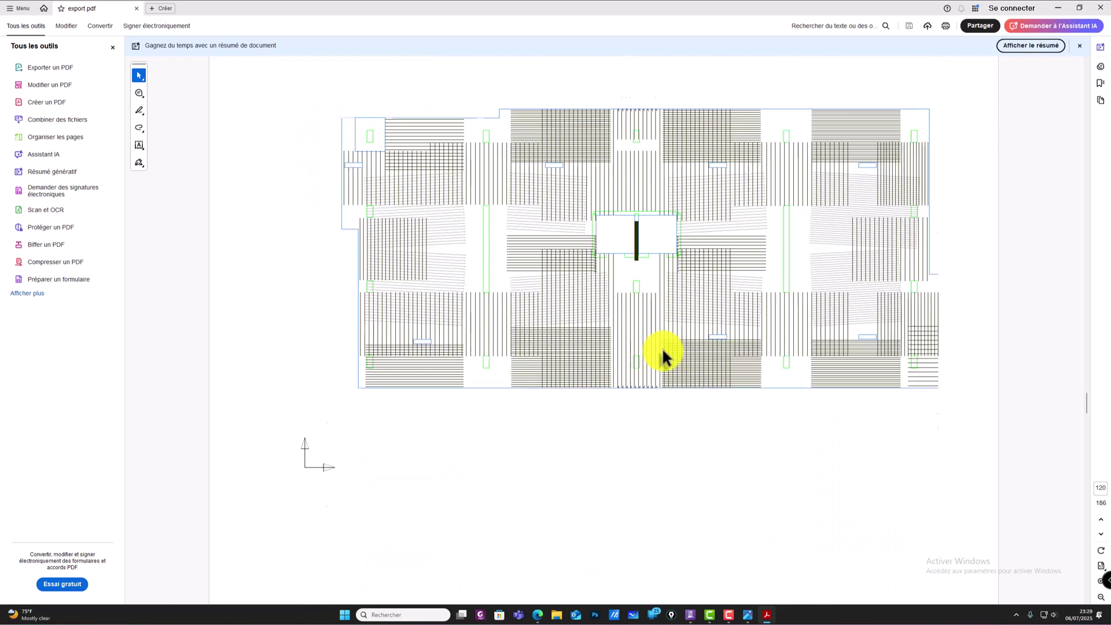
scroll(663, 353, down, 8)
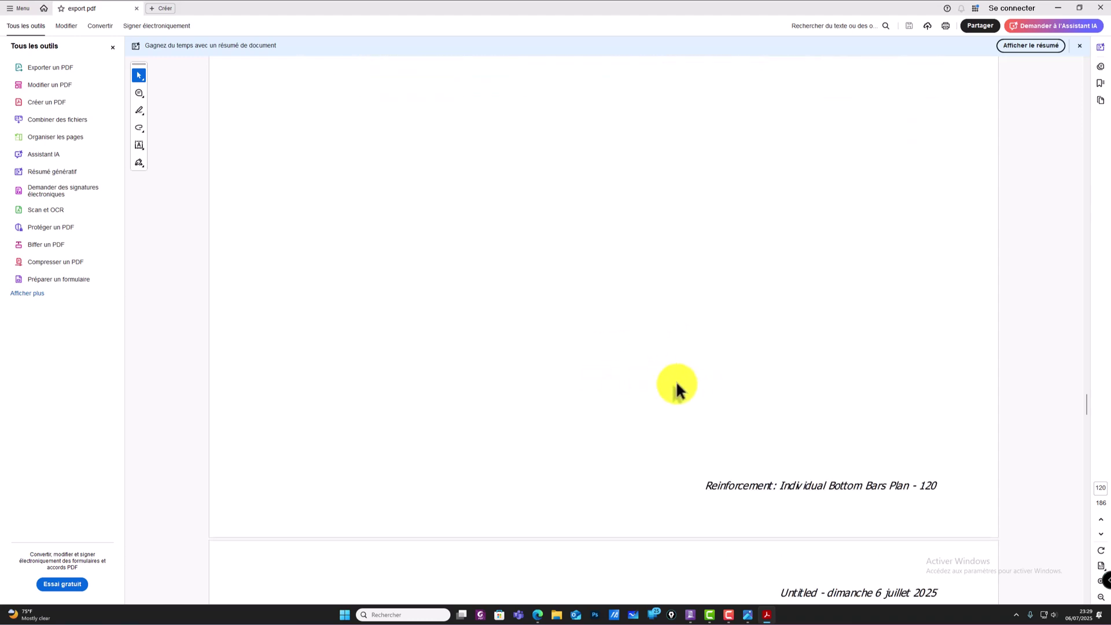